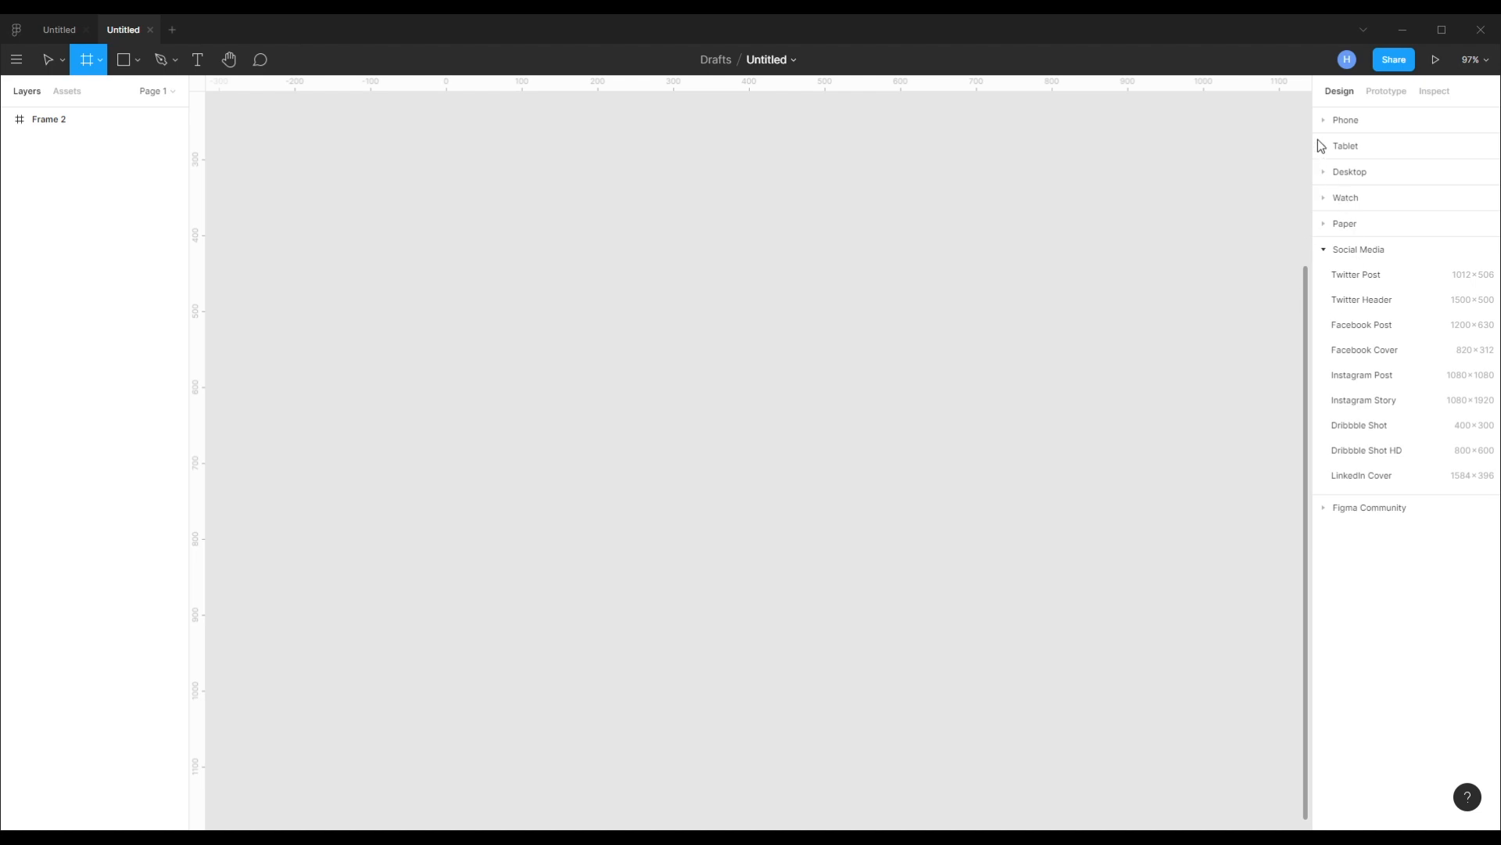
- Insert an iPhone 11 Pro / X frame and place vertical guides about 30 px inside its left and right edges
click(1366, 173)
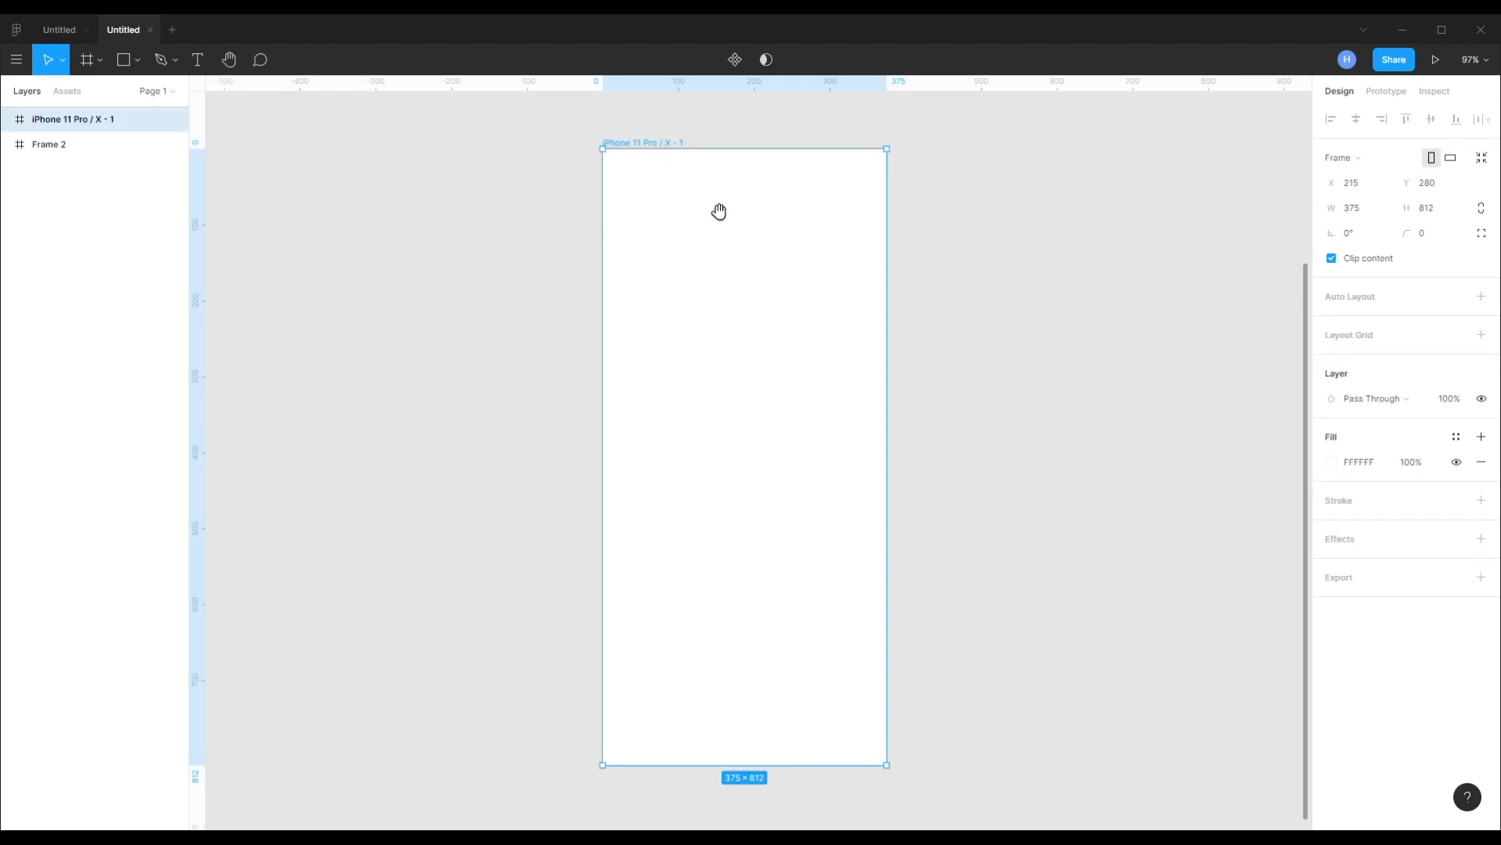
drag(720, 211, 713, 203)
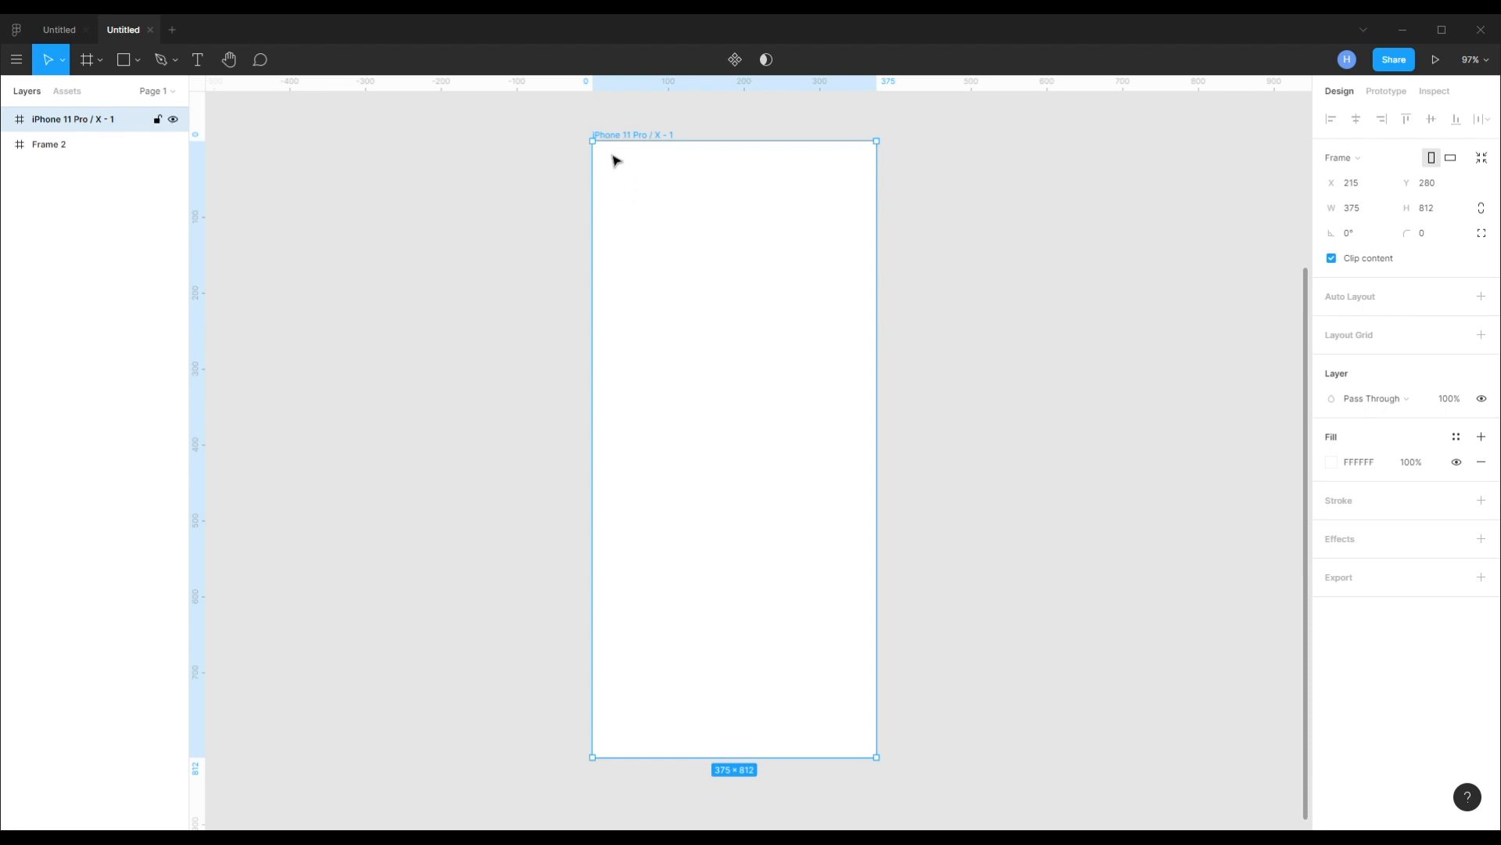
key(r)
drag(197, 185, 627, 170)
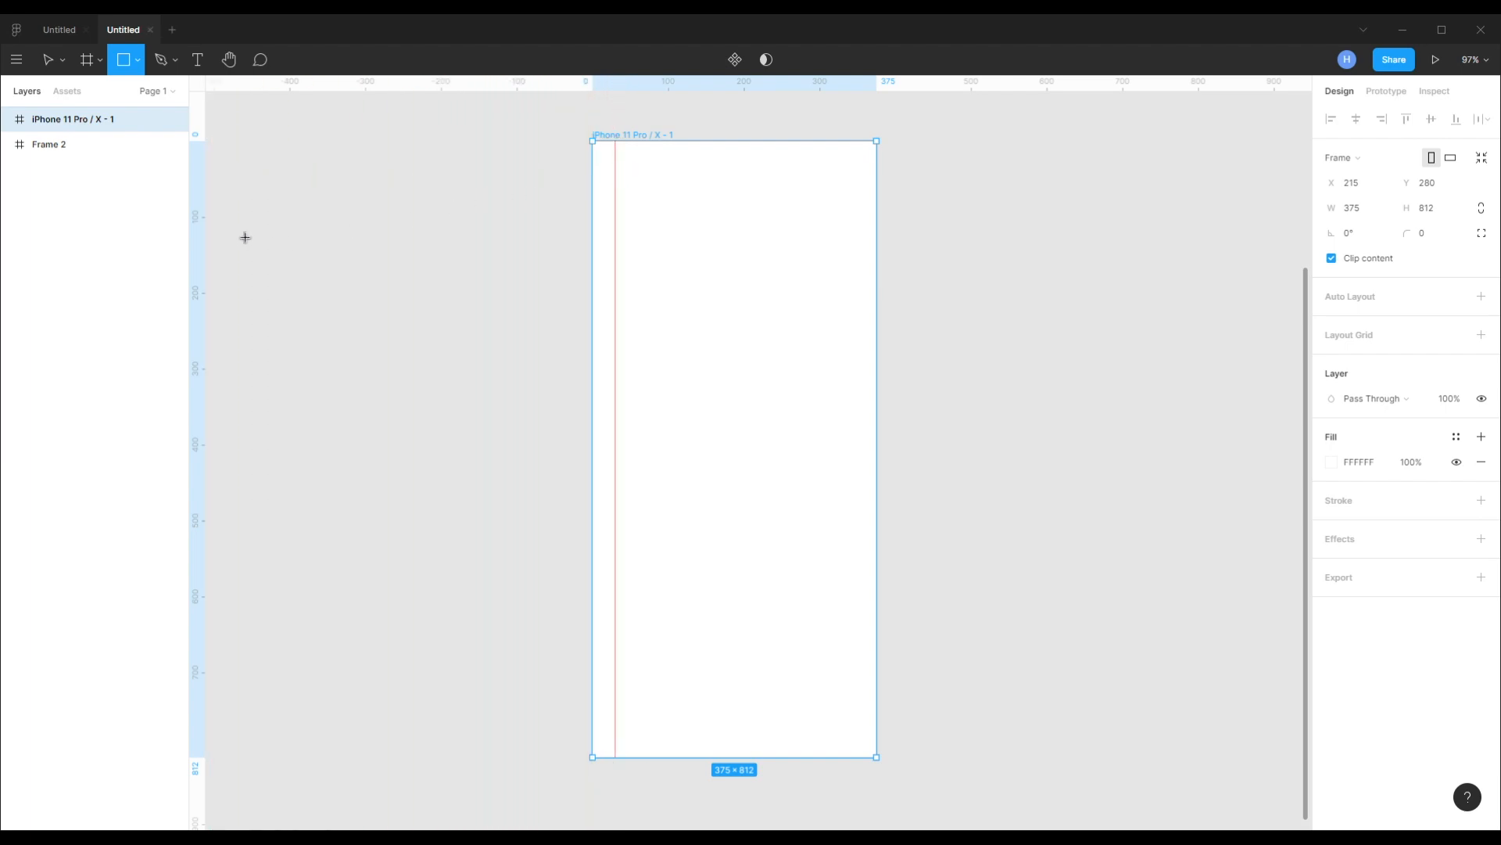
drag(210, 230, 867, 198)
click(896, 248)
key(ctrl+z)
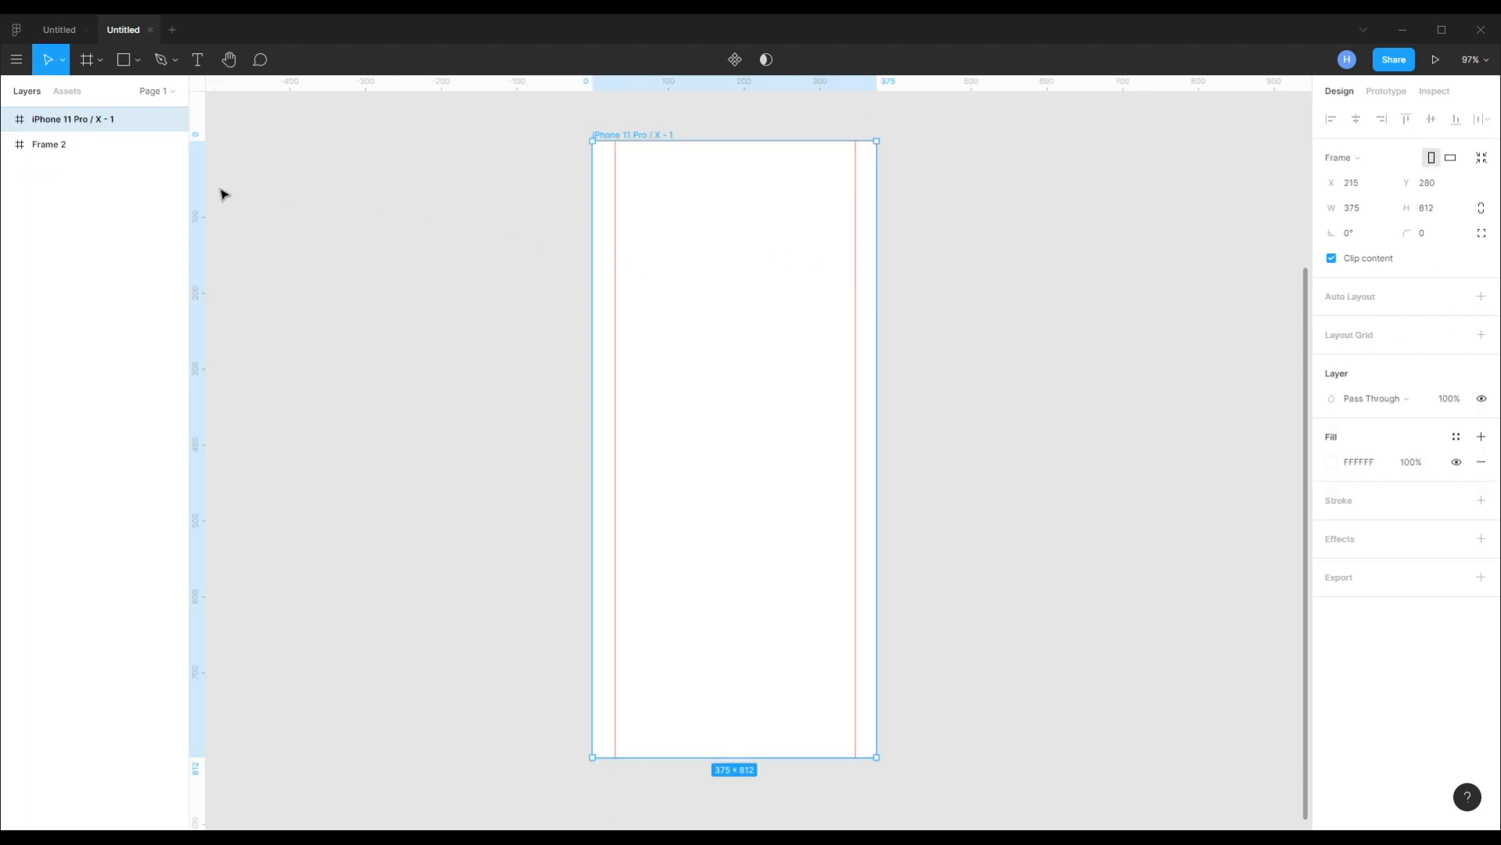
- Draw a helper rectangle about 71 px high between the two guides and set its width to 315
click(322, 224)
key(r)
drag(615, 233, 856, 289)
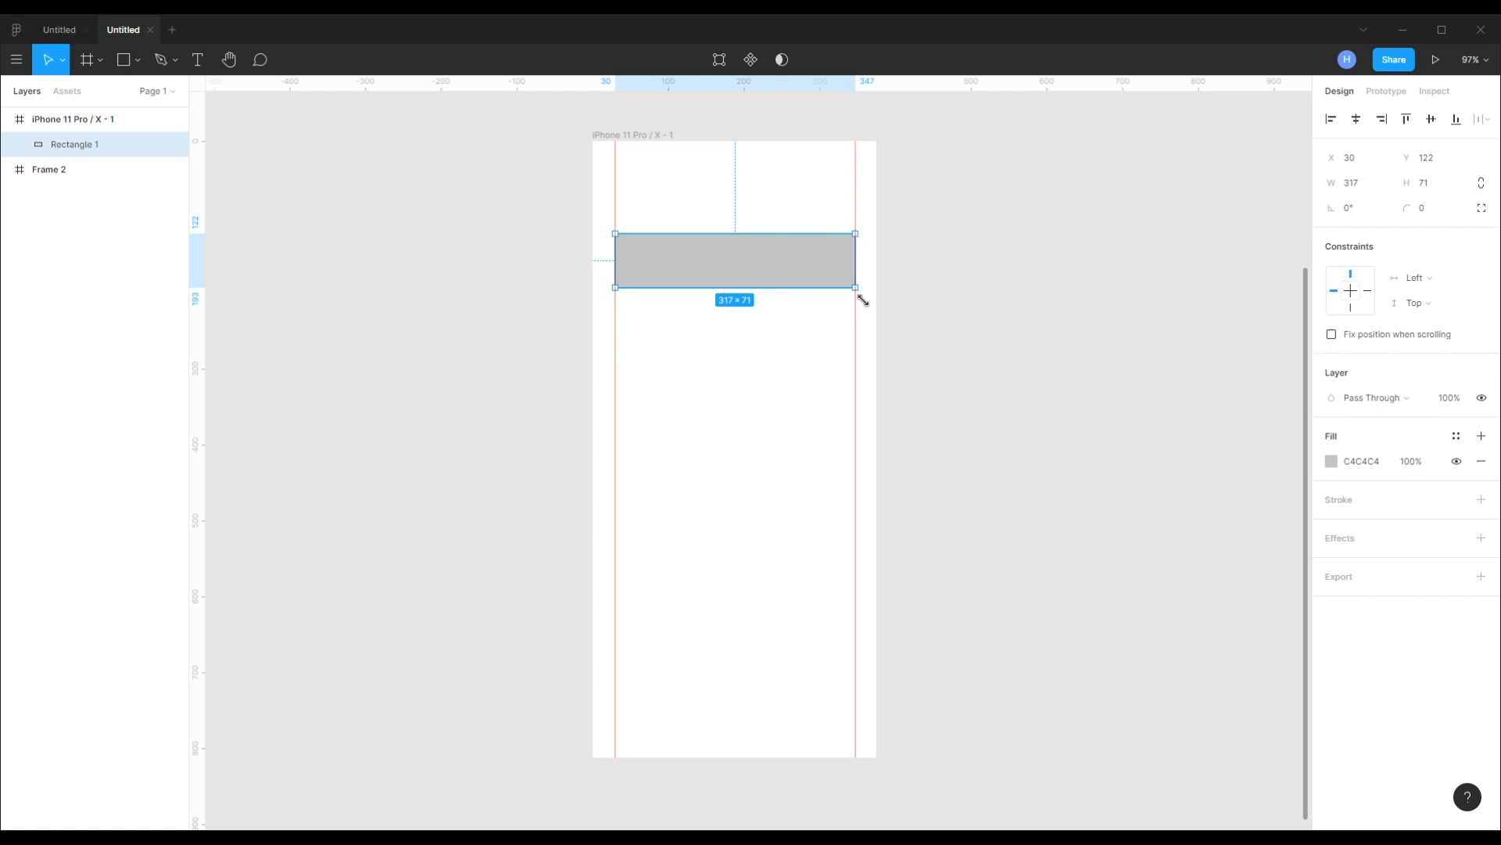
click(1377, 184)
text(315)
key(Return)
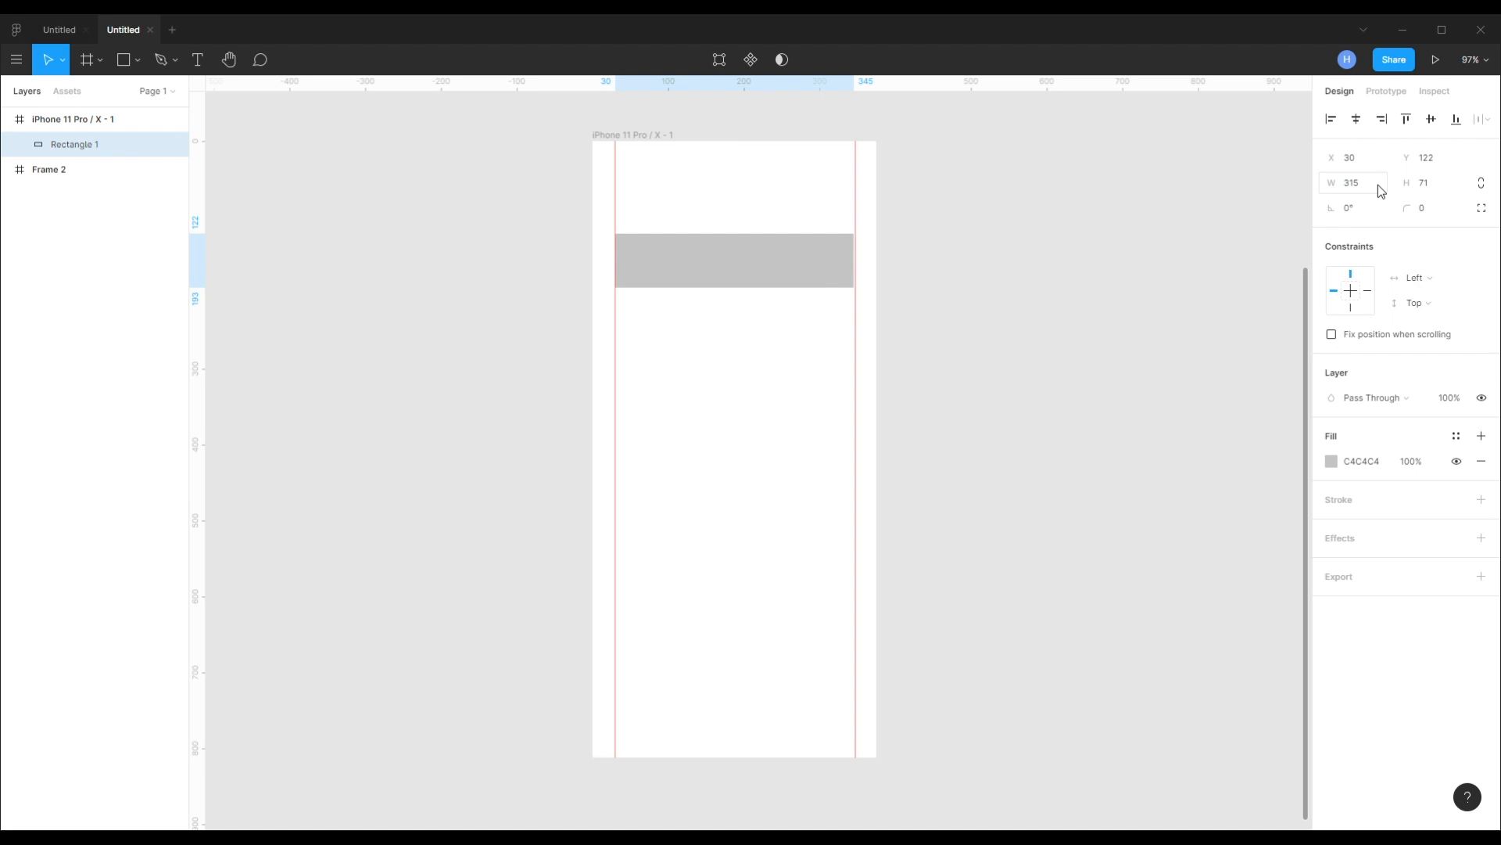
- Shift the right guide onto the helper rectangle's right edge and delete the rectangle
drag(856, 202, 855, 205)
click(1096, 265)
click(665, 255)
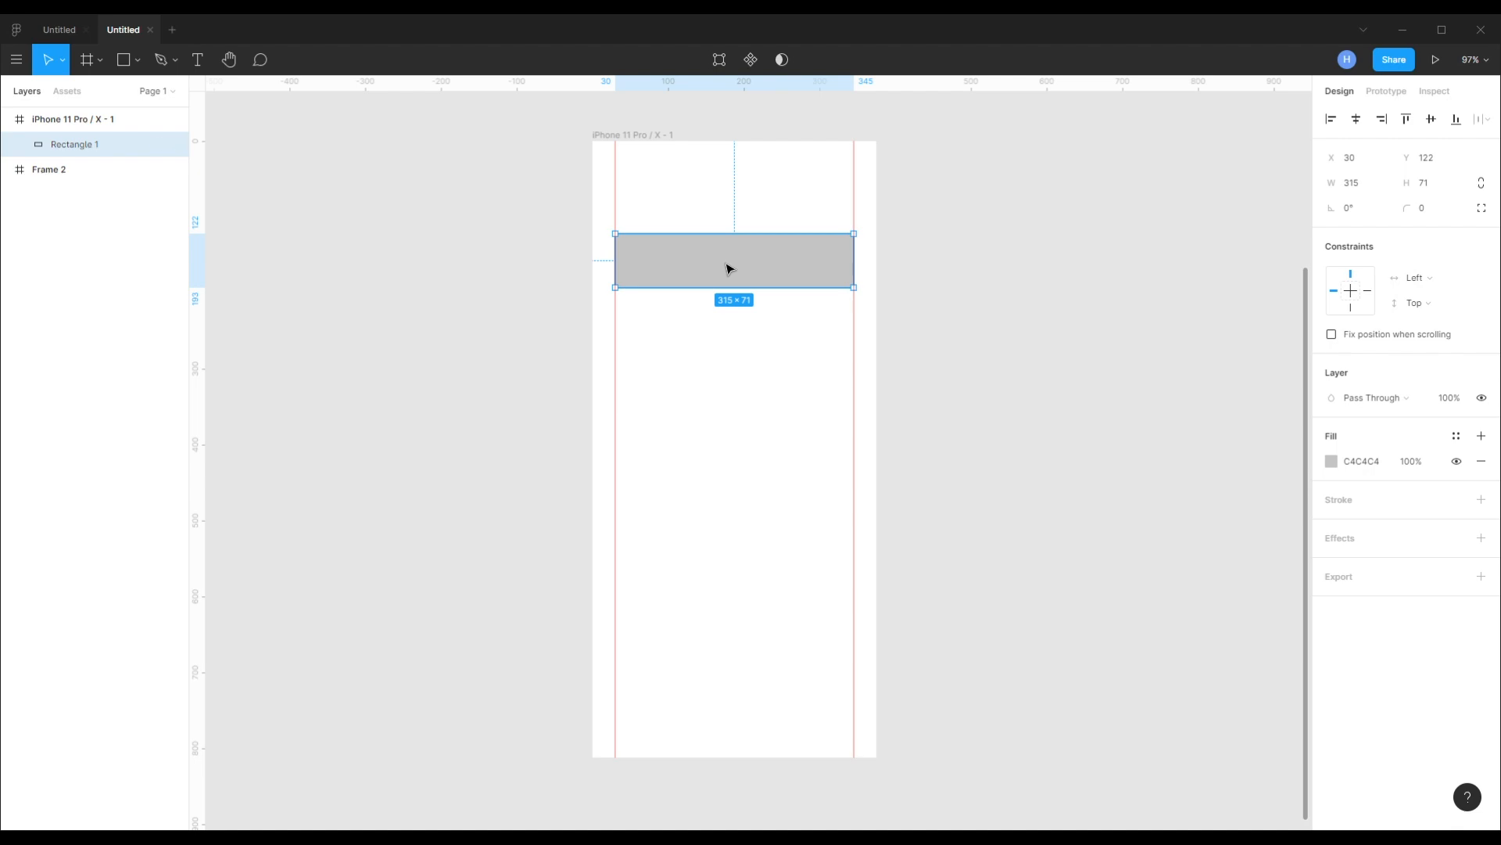
key(Delete)
key(t)
click(646, 234)
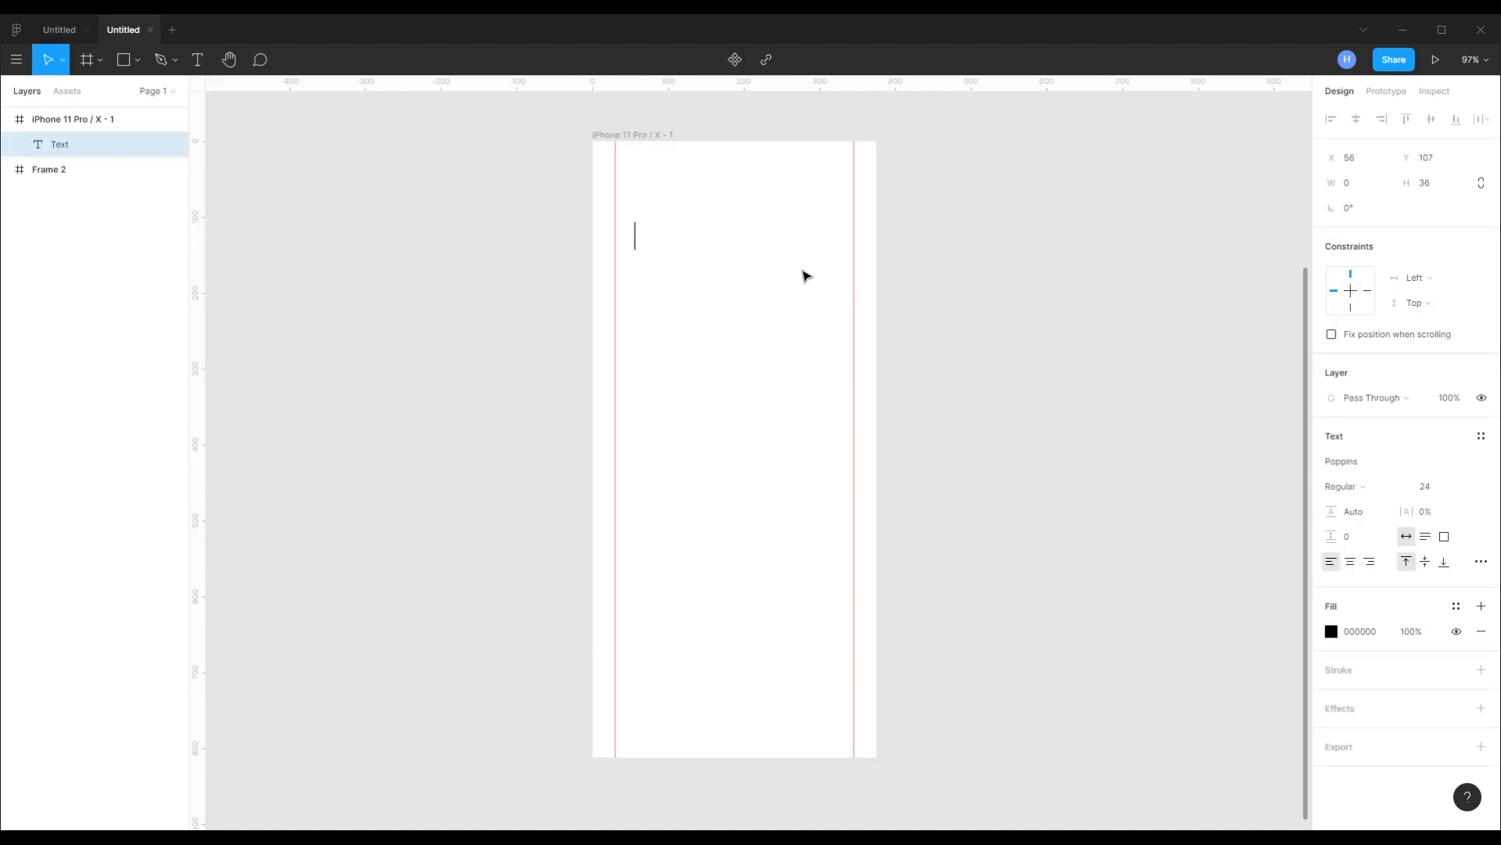
click(1363, 463)
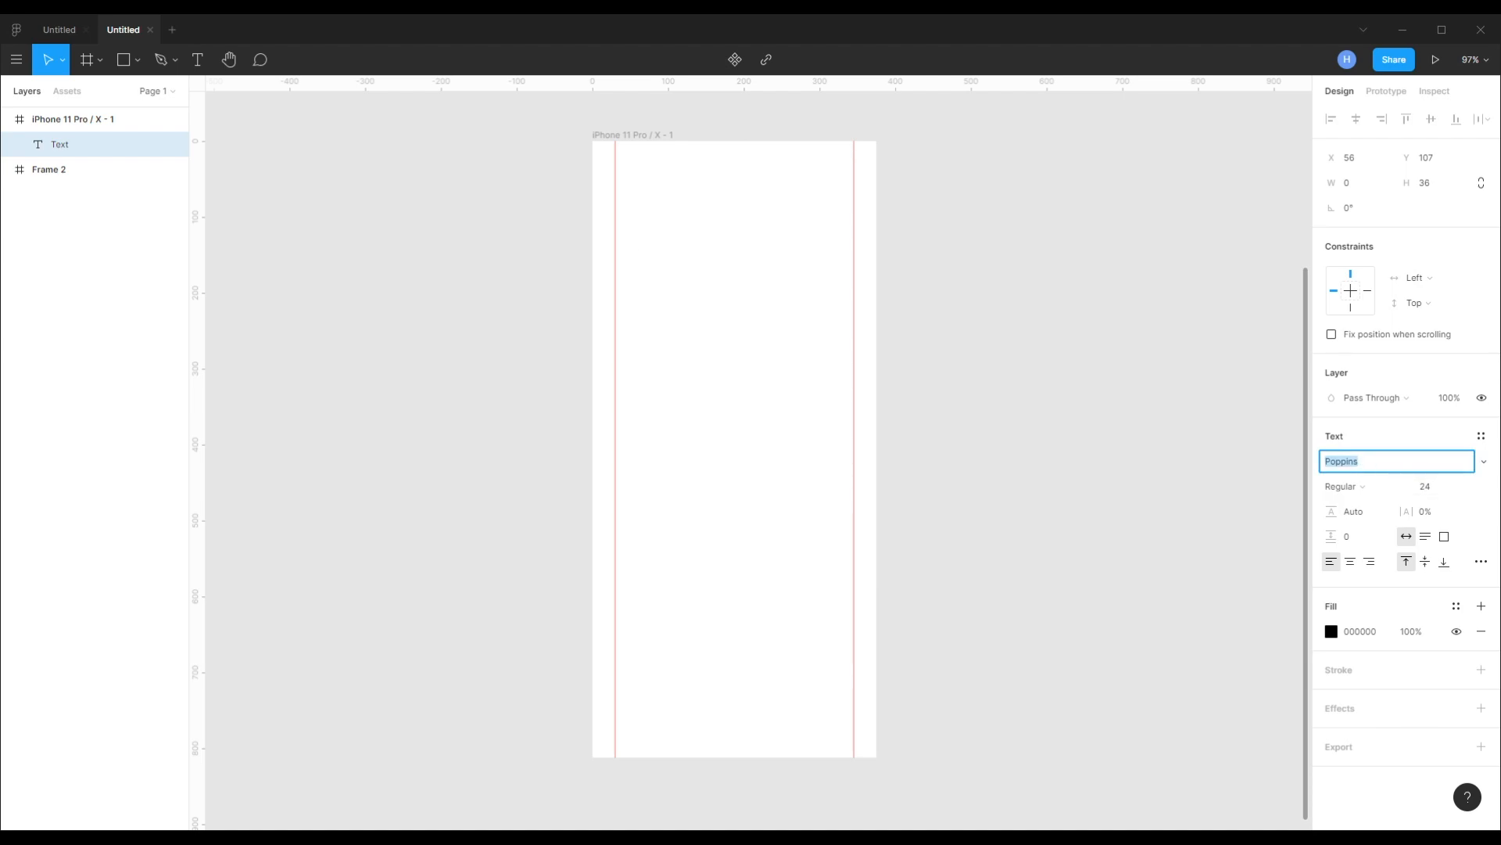
click(632, 259)
- Add a greeting text reading "Welcome" followed by the person's first name, with the name in bold
key(t)
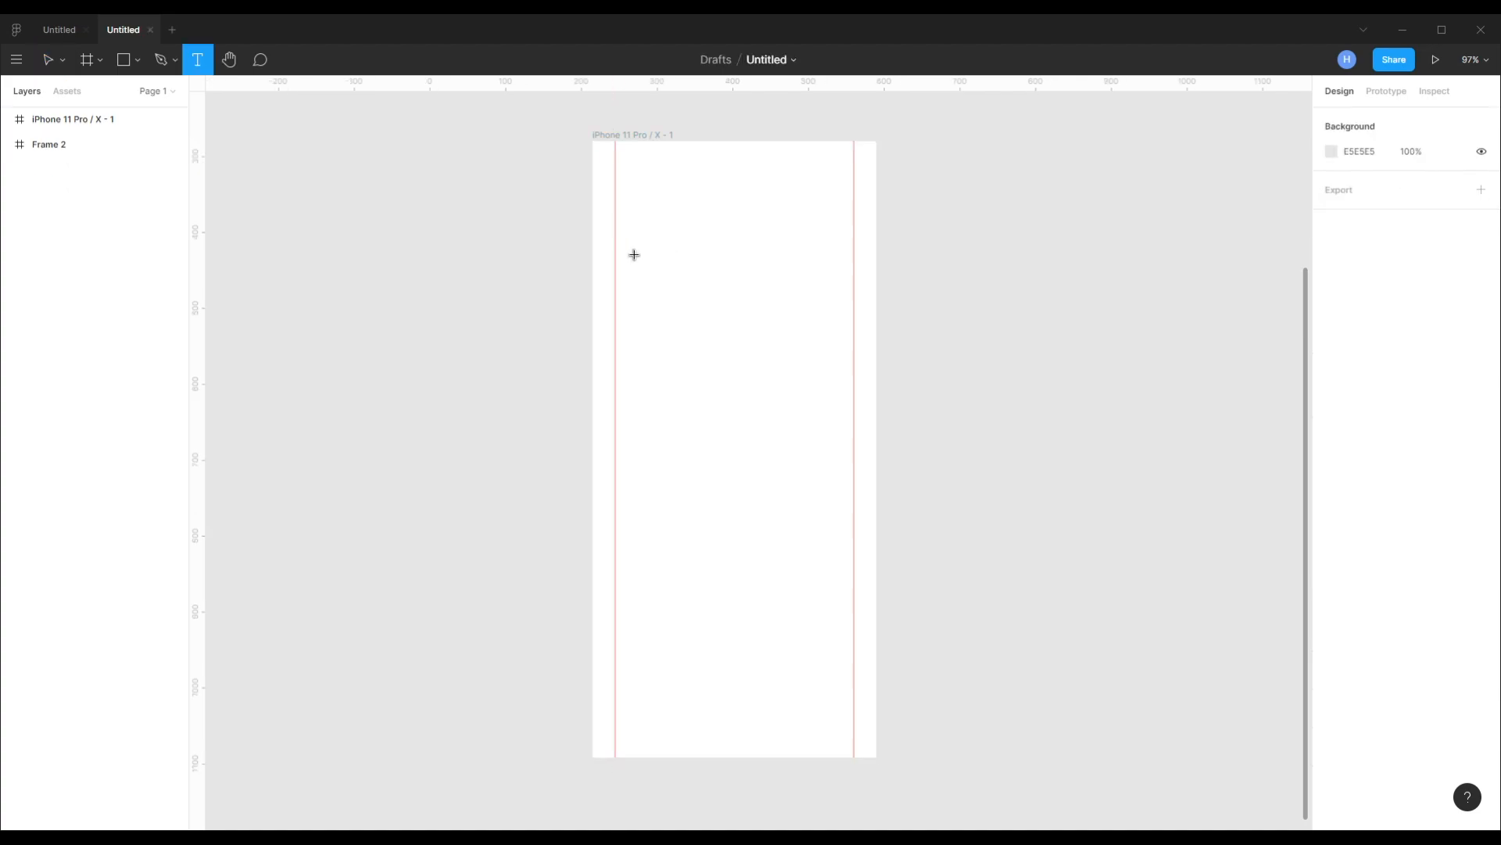
click(632, 256)
text(W)
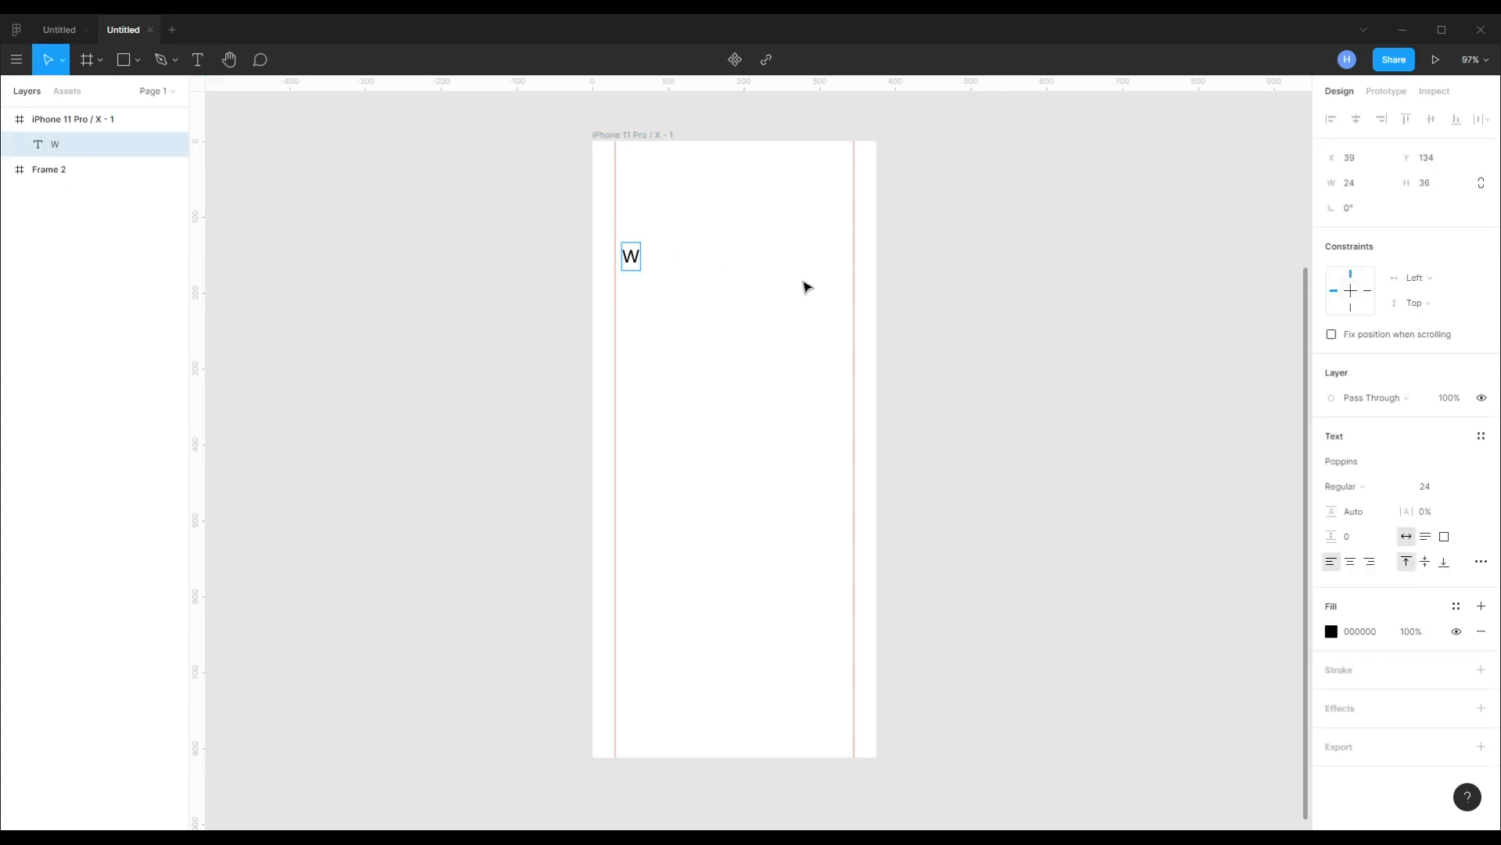
text(elcome Rathan)
key(ctrl+shift+Left)
key(ctrl+b)
key(Escape)
- Set the greeting text's font size to 32 and move it against the left guide
click(1428, 488)
text(32)
key(Return)
double_click(739, 260)
click(737, 261)
key(Escape)
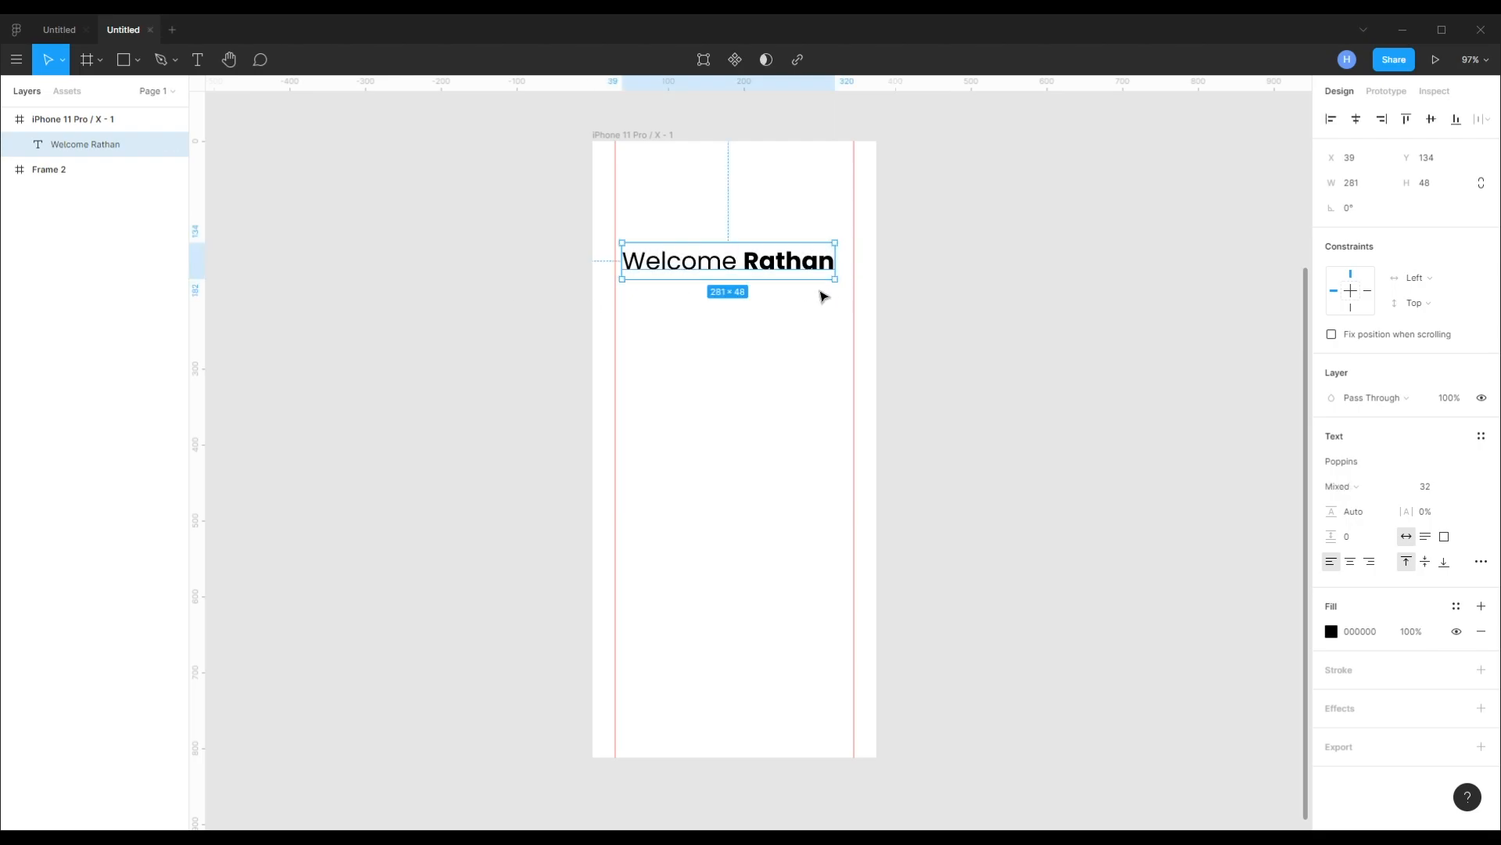
drag(743, 269, 727, 273)
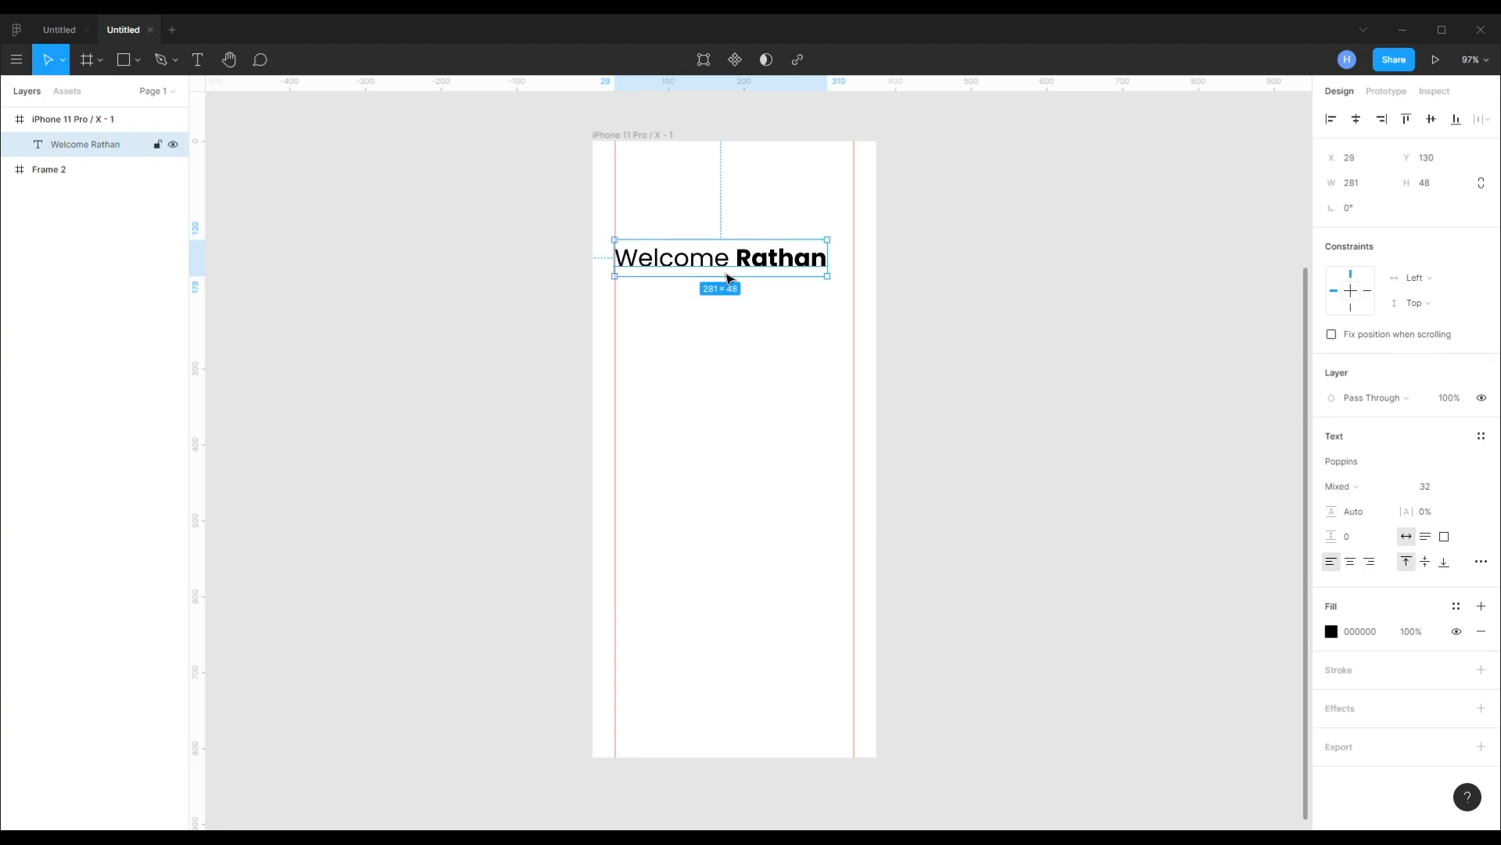
click(671, 213)
click(665, 262)
- Draw a small square above the greeting and set its size to 18 × 18
key(r)
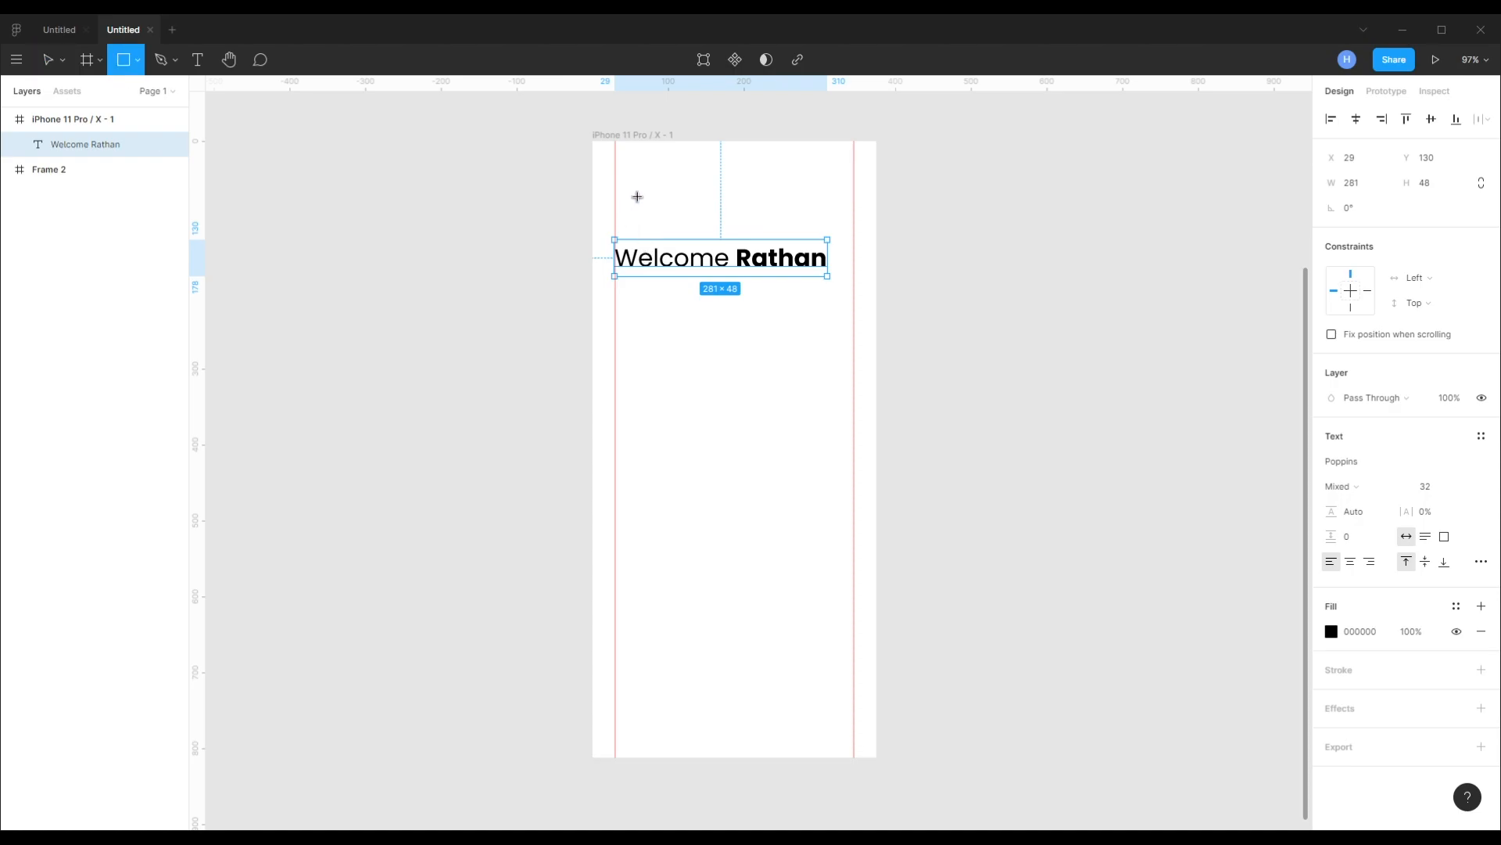
drag(637, 196, 649, 209)
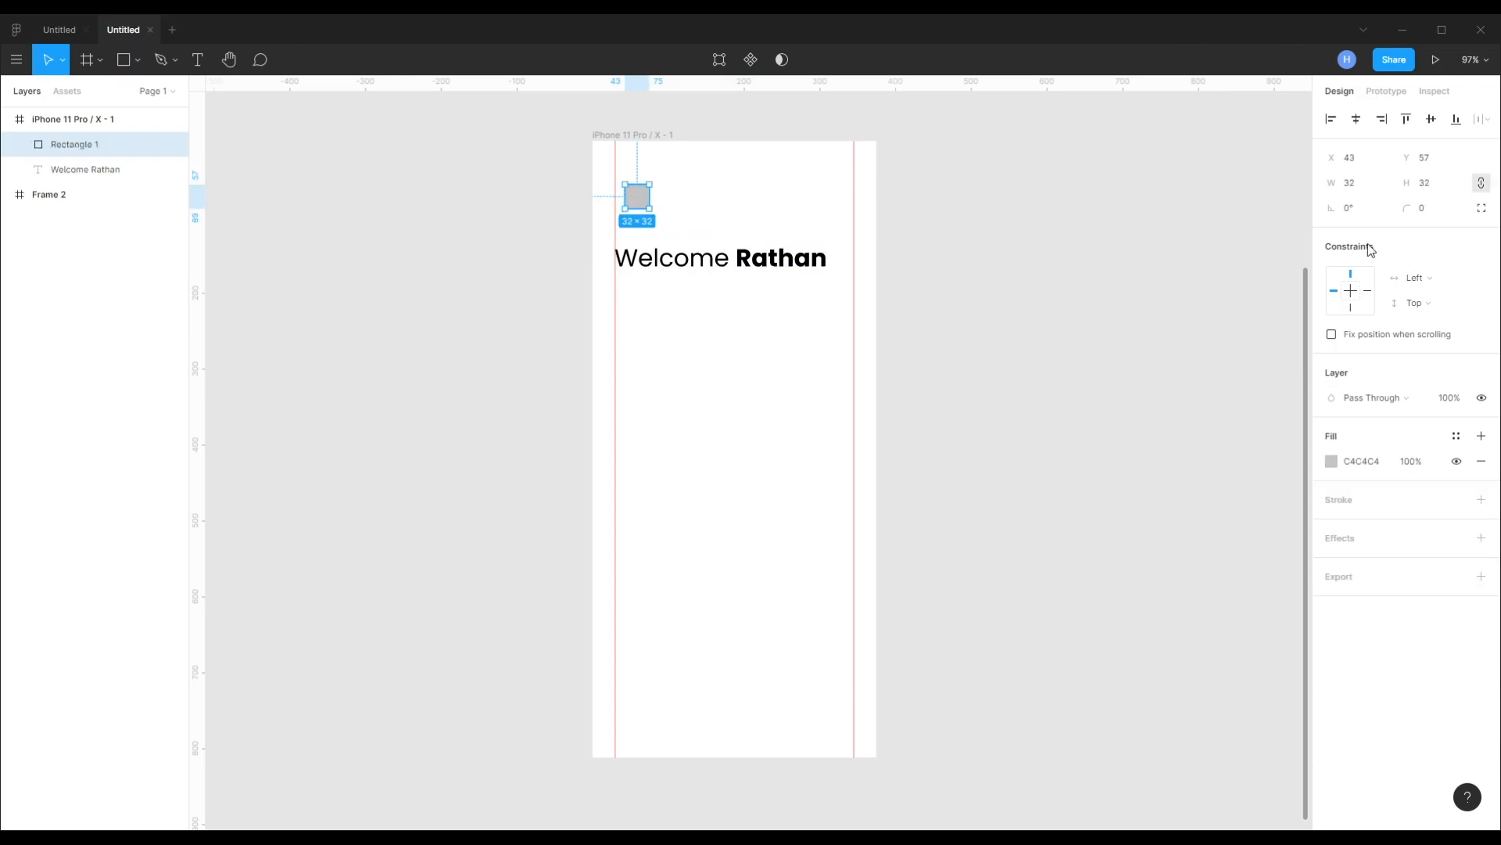
click(1444, 192)
key(Return)
- Position the small square against the left guide, 50 px below the frame's top edge
drag(640, 197, 596, 356)
scroll(627, 172, up, 5)
click(721, 252)
drag(724, 251, 633, 405)
drag(537, 393, 536, 275)
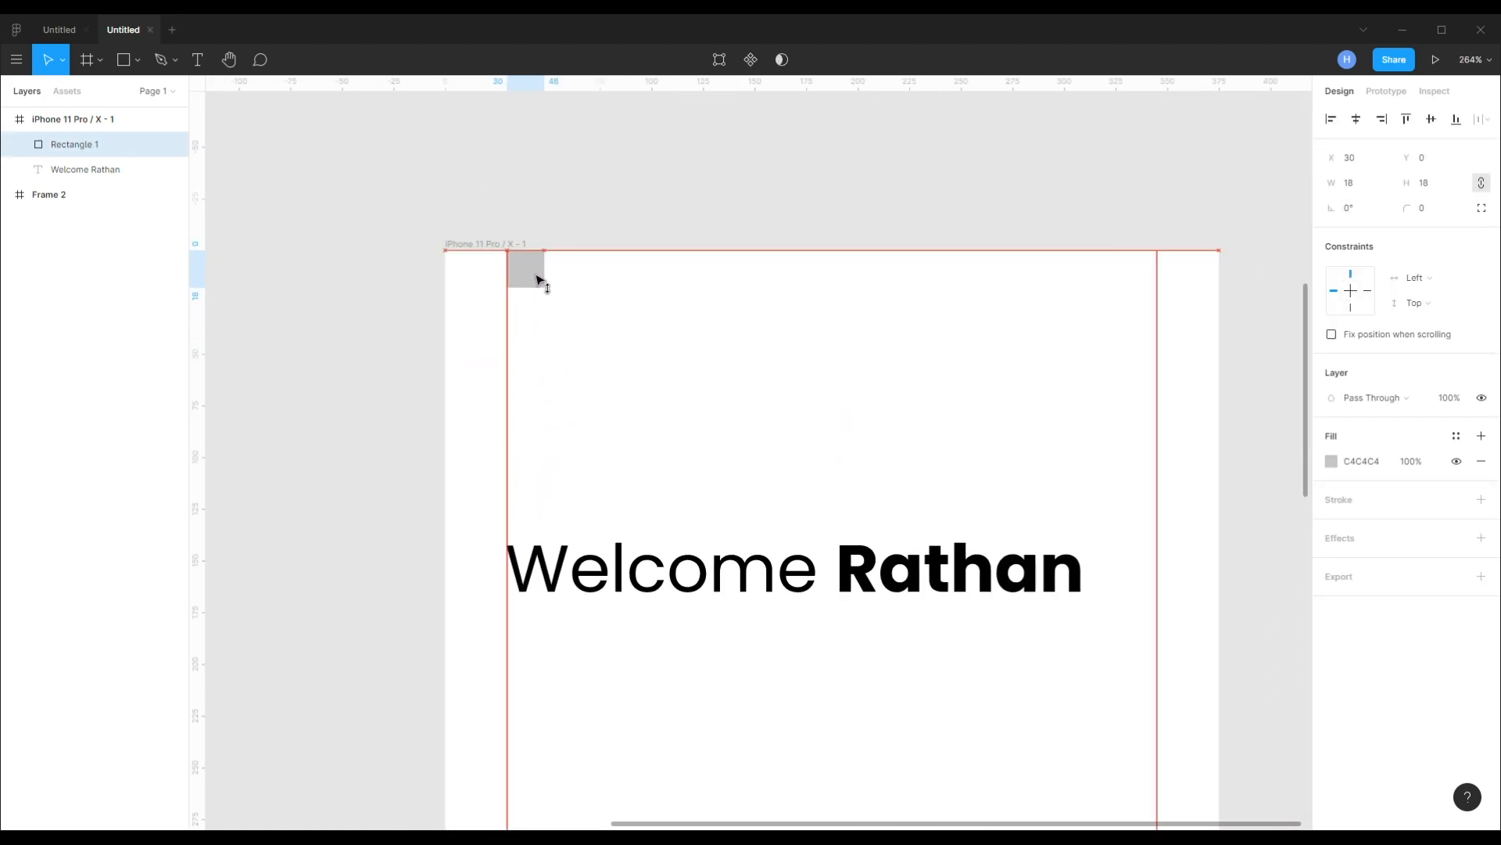
key(shift+Down)
key(shift+Down)
key(shift+Down)
key(shift+Down)
key(shift+Down)
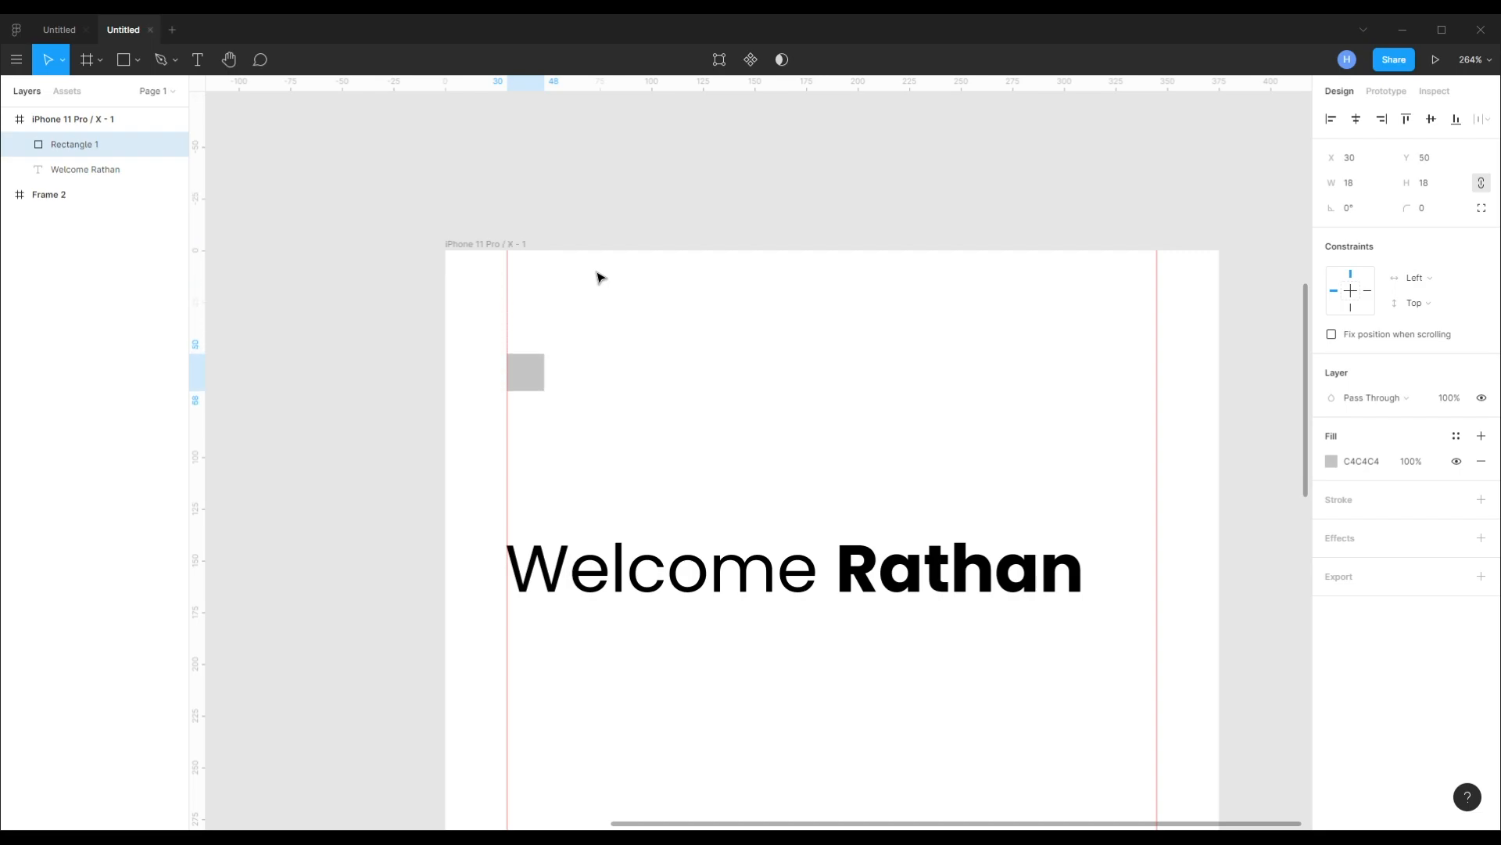
- Duplicate the small square horizontally so that the copy sits against the inside of the right guide
drag(613, 339, 1065, 366)
key(alt)
key(Escape)
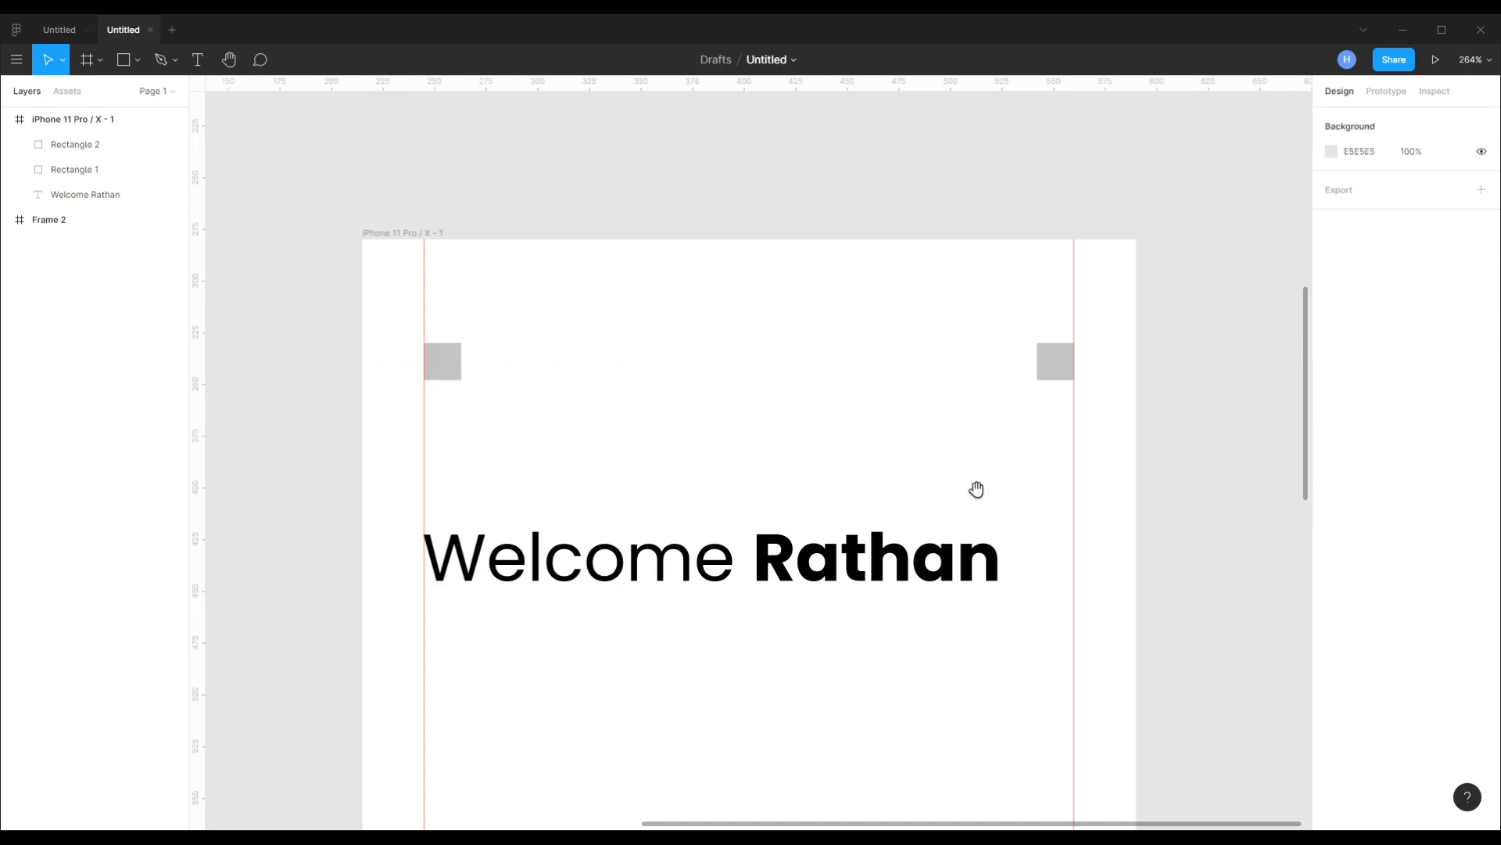
- Move the greeting text up to Y 115, keeping it along the left guide below the squares
drag(981, 491, 971, 418)
drag(598, 501, 588, 349)
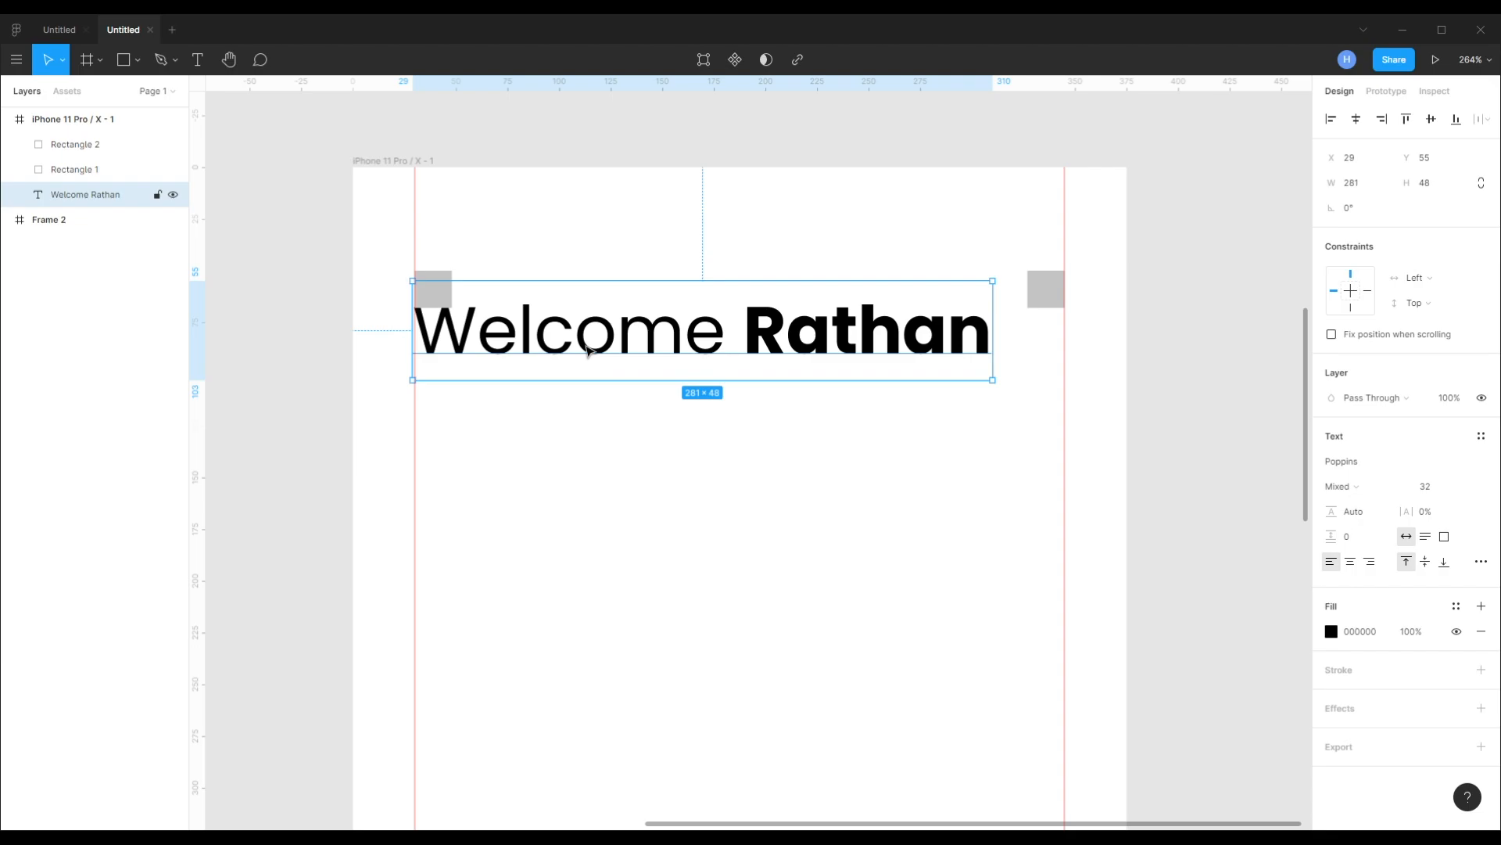
key(shift+Down)
key(shift+Down)
key(shift+Down)
key(shift+Down)
key(shift+Down)
key(shift+Down)
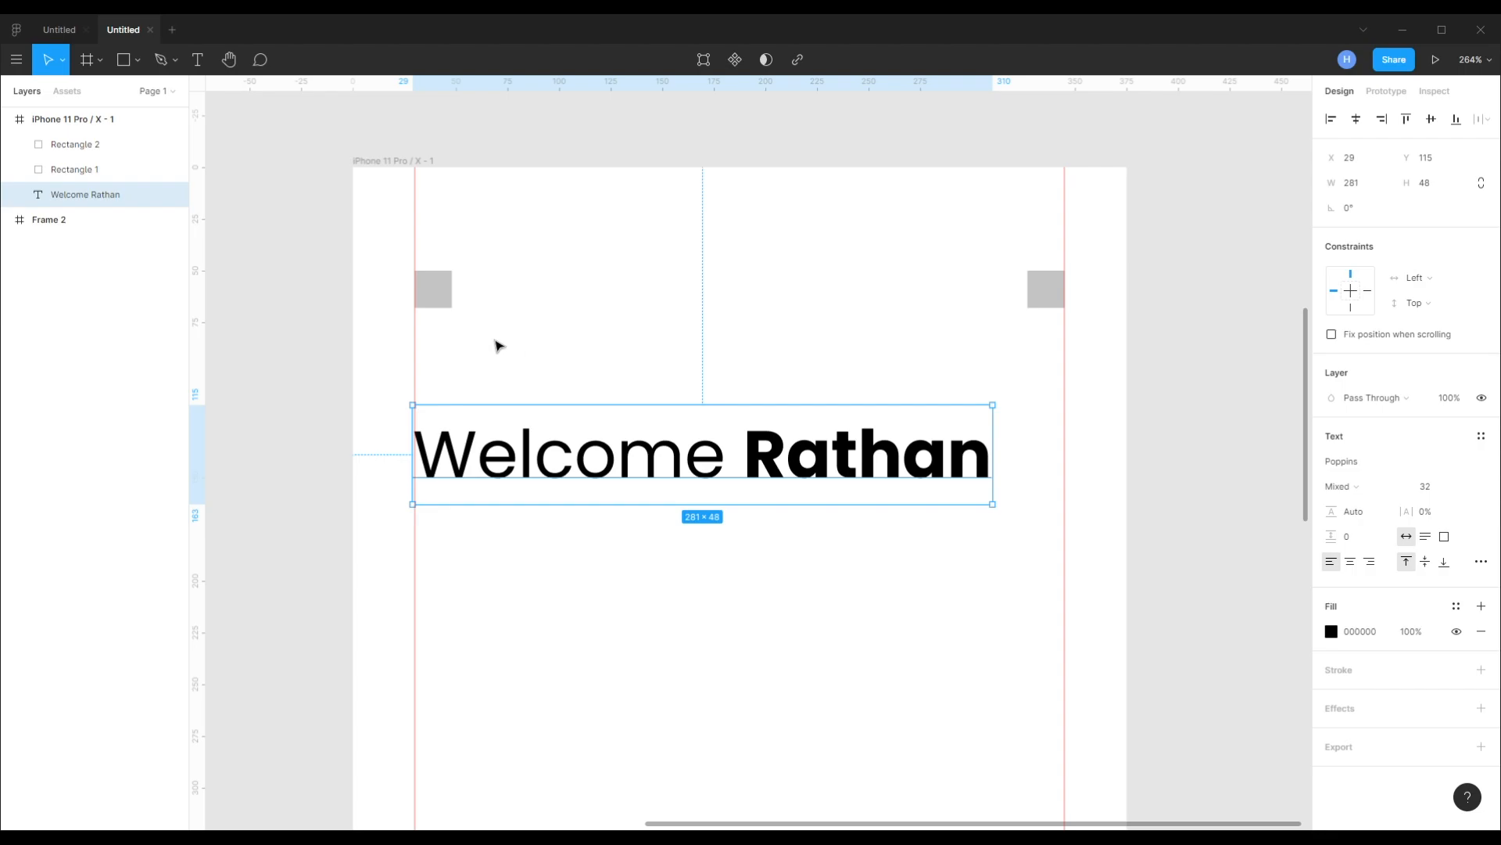
- Select the greeting together with both squares and move them all down 20 px
shift+click(433, 289)
shift+click(1041, 303)
key(shift+Down)
key(shift+Down)
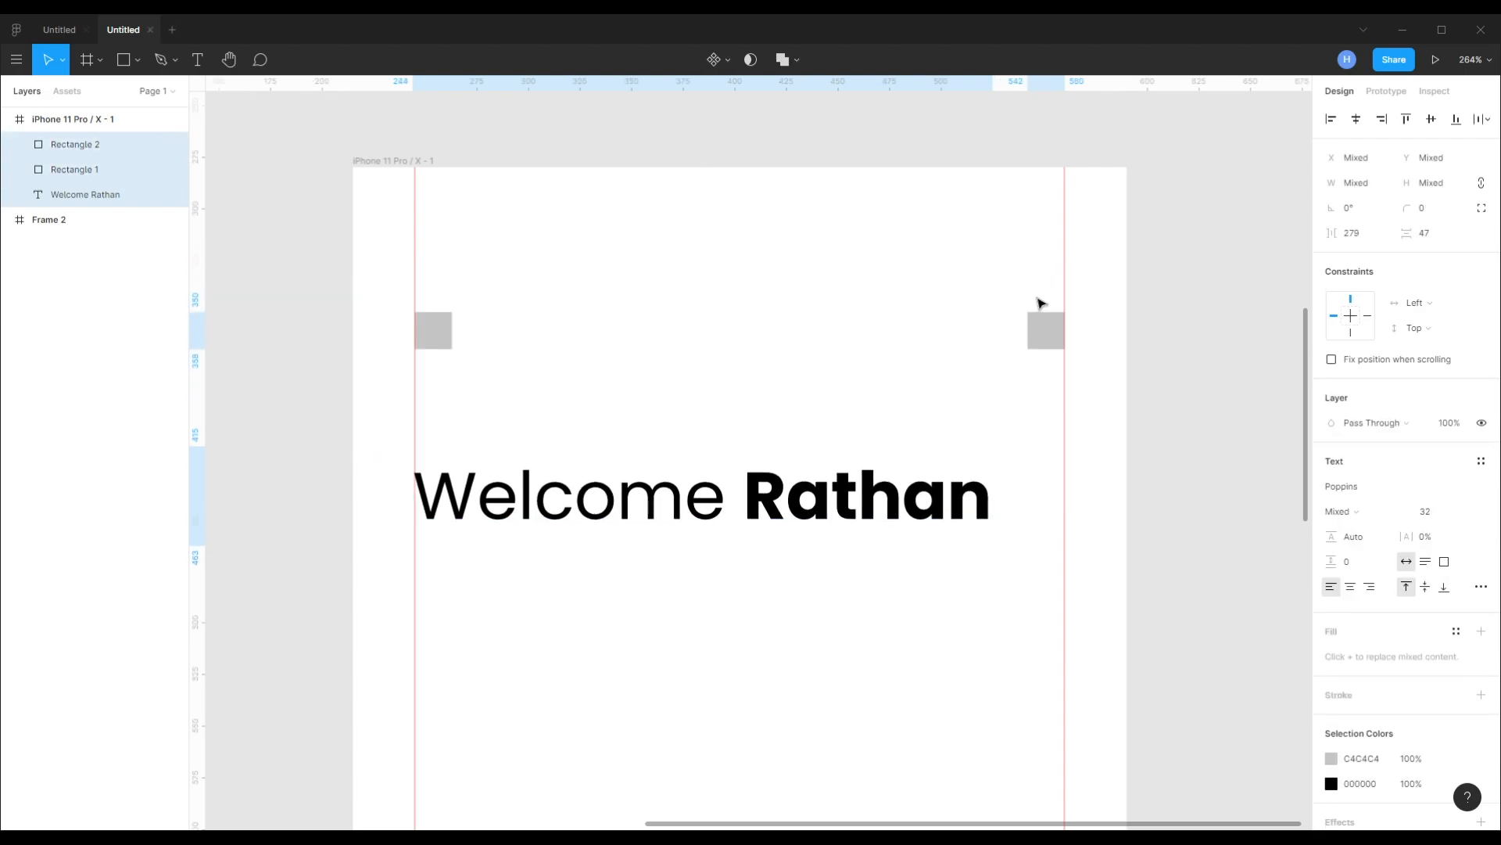
click(855, 321)
- Add a text reading "09.20PM" below the greeting
scroll(853, 321, down, 5)
drag(851, 321, 828, 359)
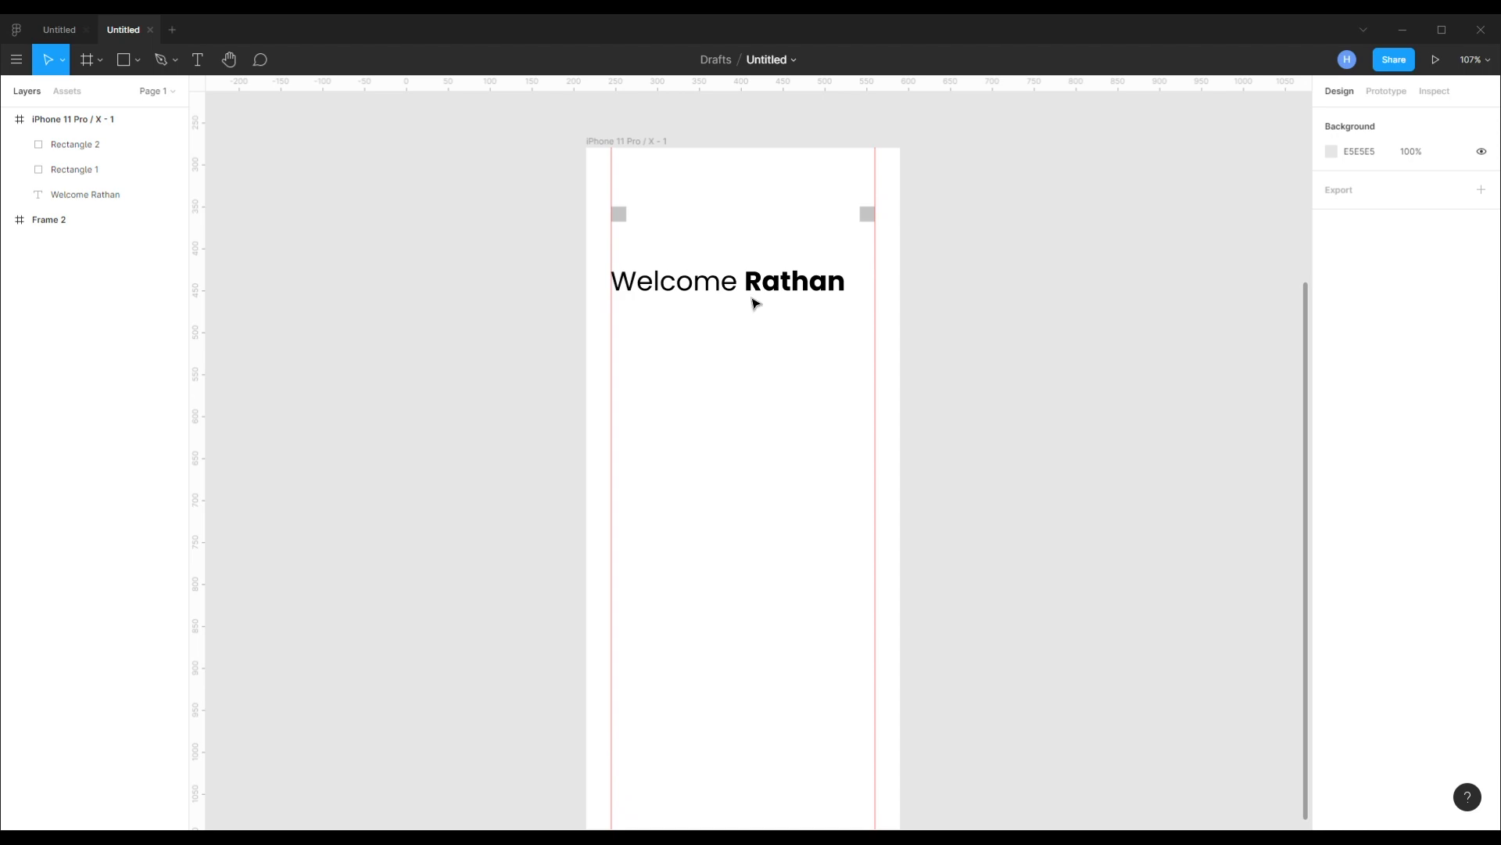
scroll(730, 292, up, 1)
click(729, 292)
key(Return)
key(Escape)
click(623, 339)
key(t)
click(618, 337)
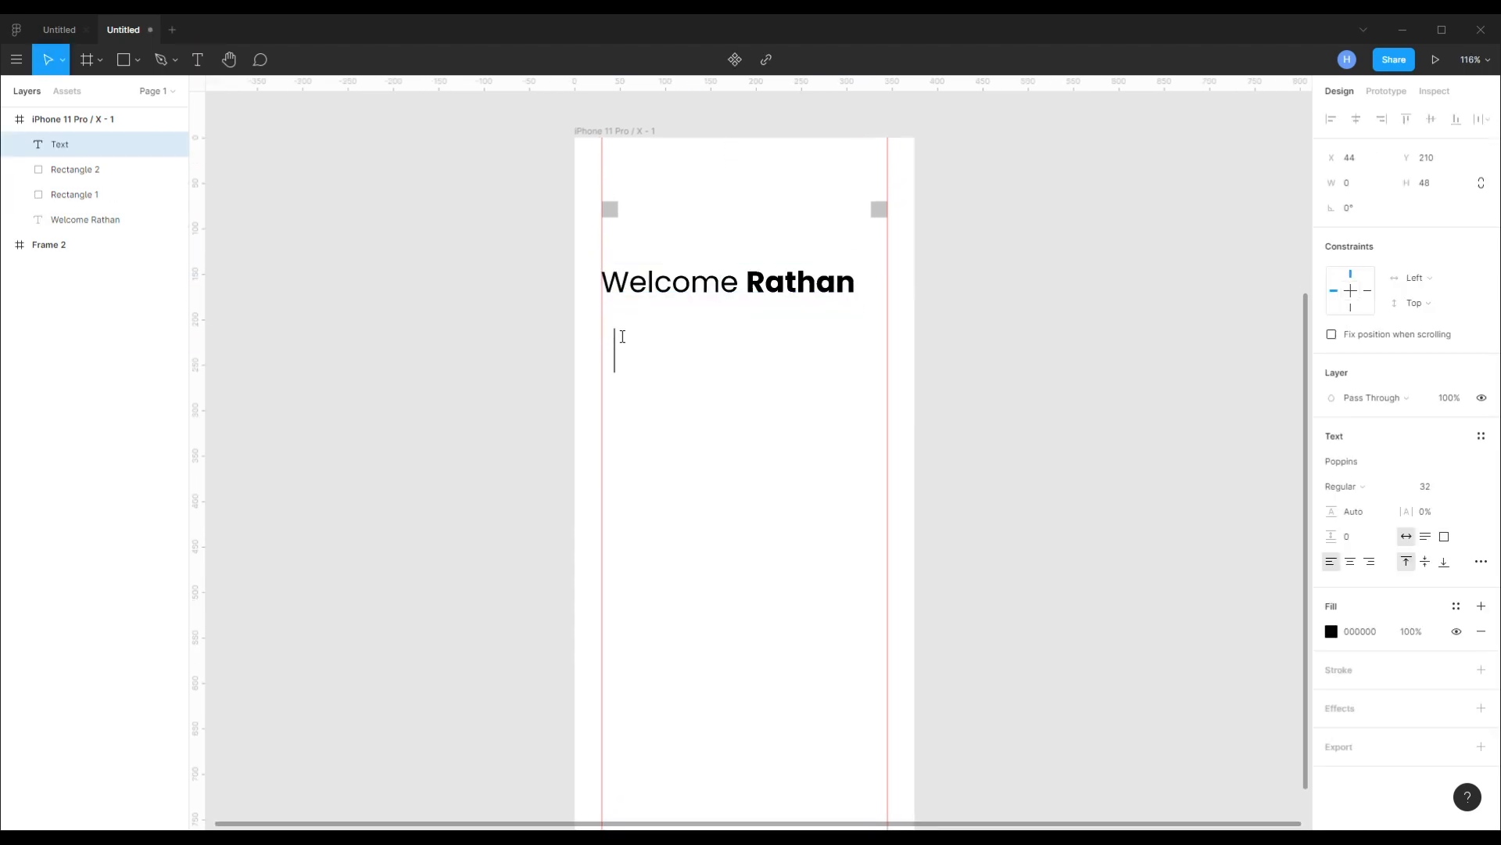
text(09.20pm)
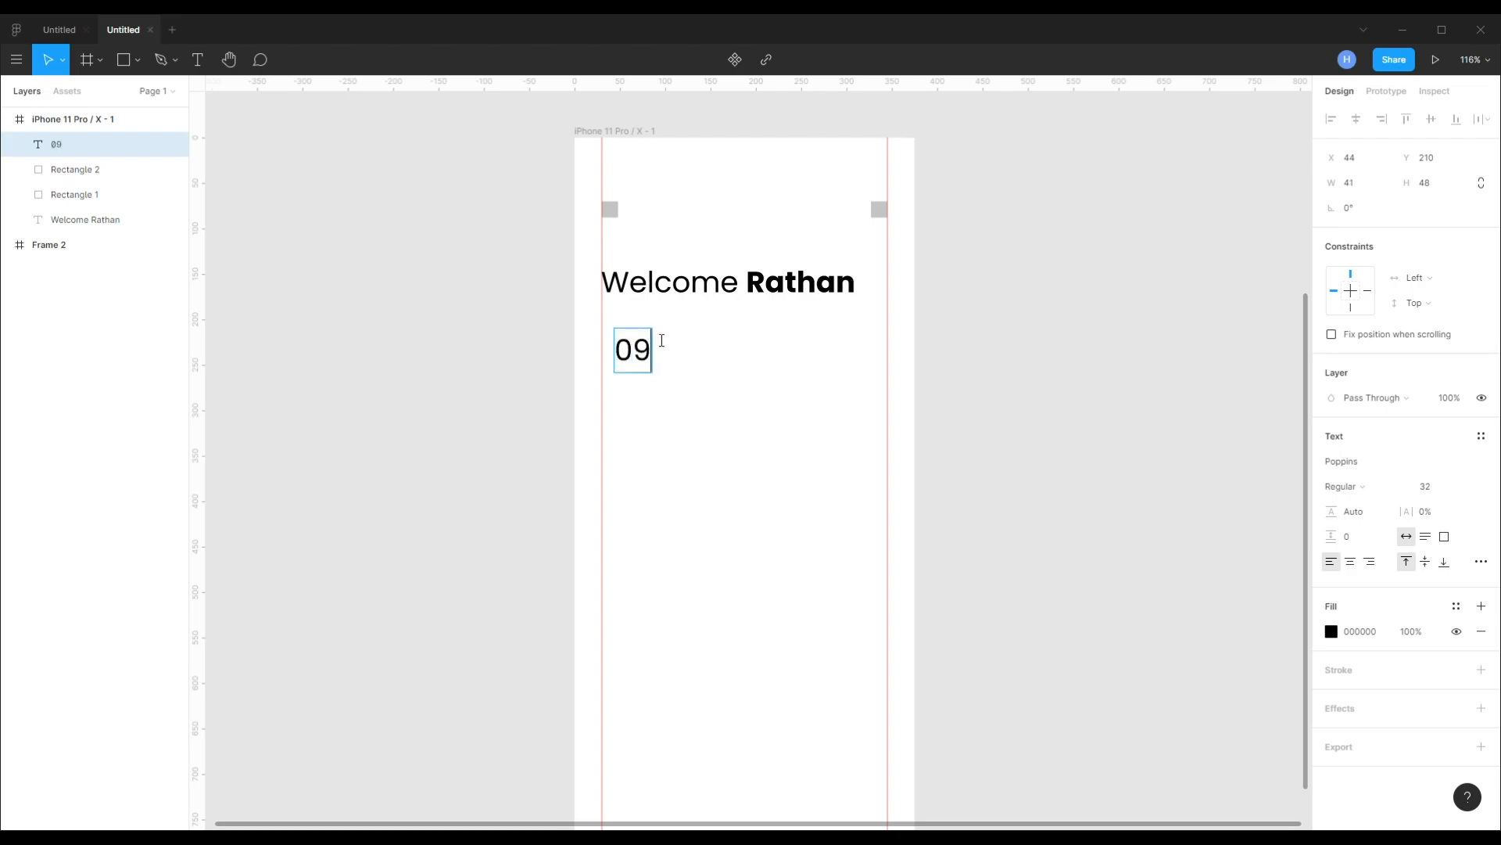
key(BackSpace)
key(BackSpace)
text(PM)
key(Escape)
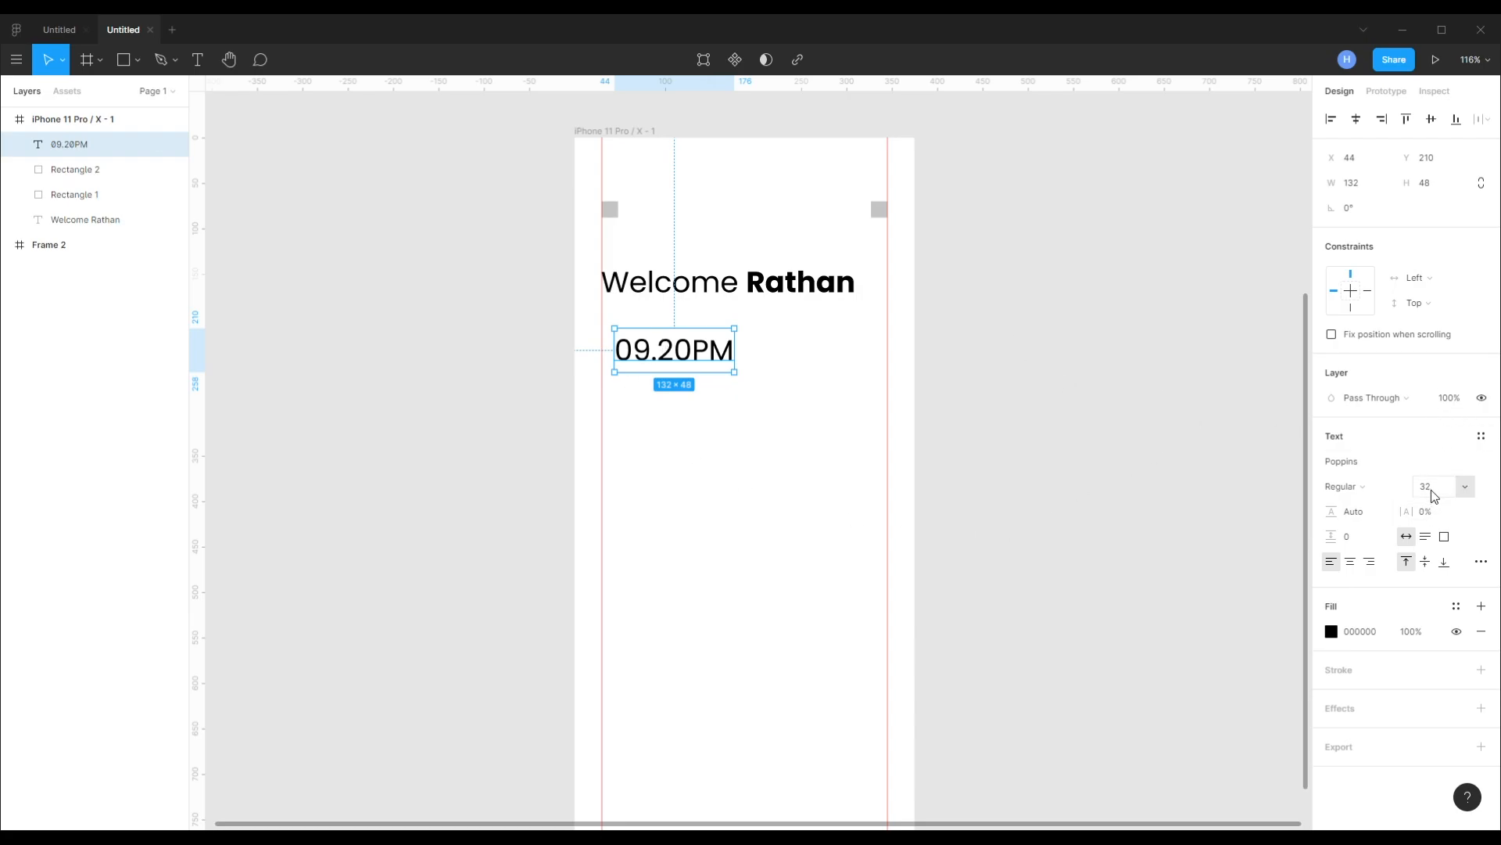
- Set the time text's font size to 14 and check the greeting's font family
text(14)
key(Return)
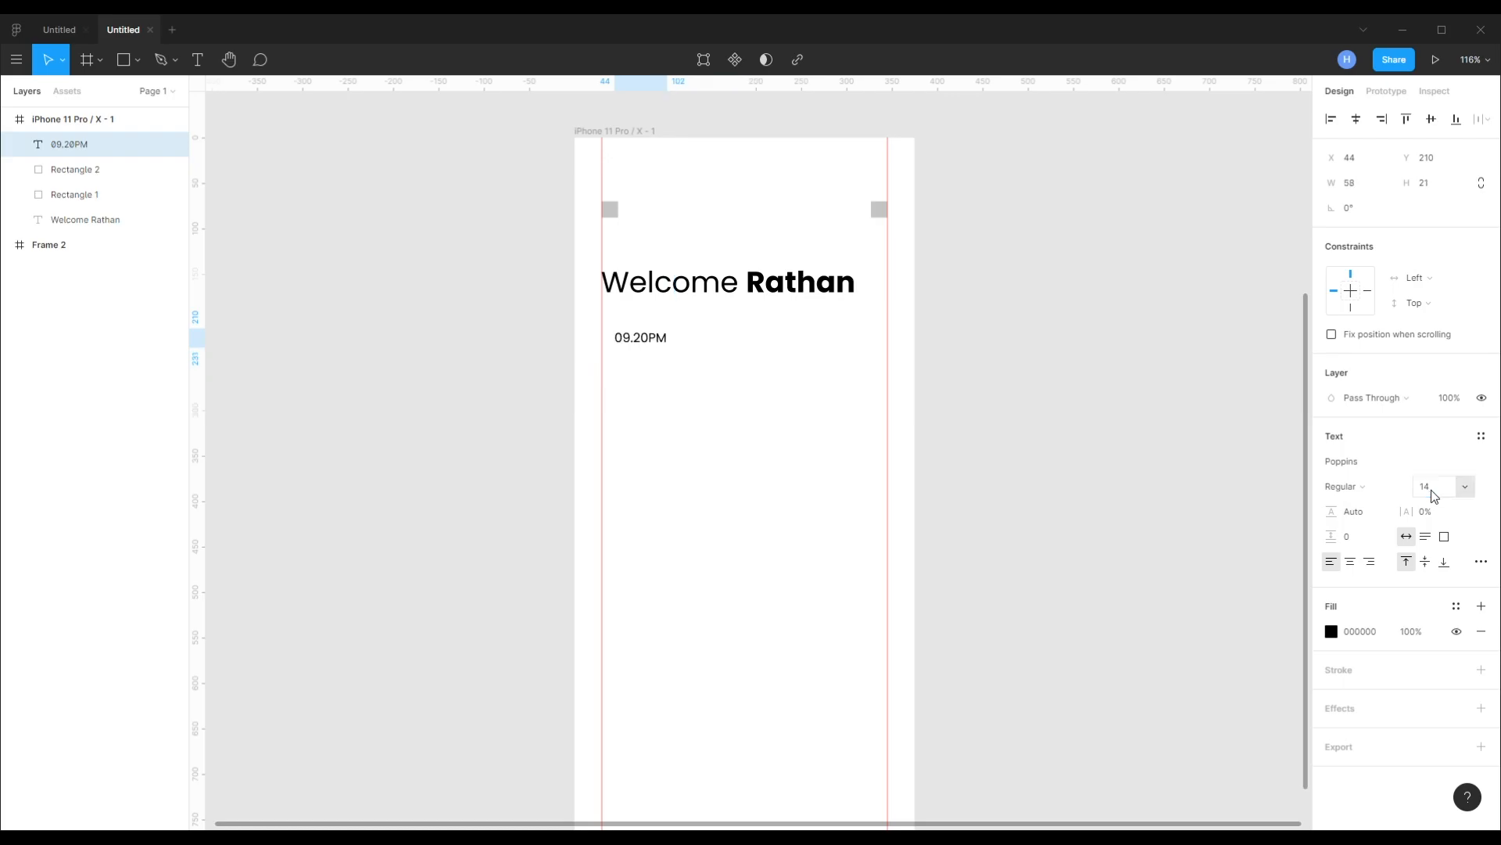
click(935, 389)
click(651, 281)
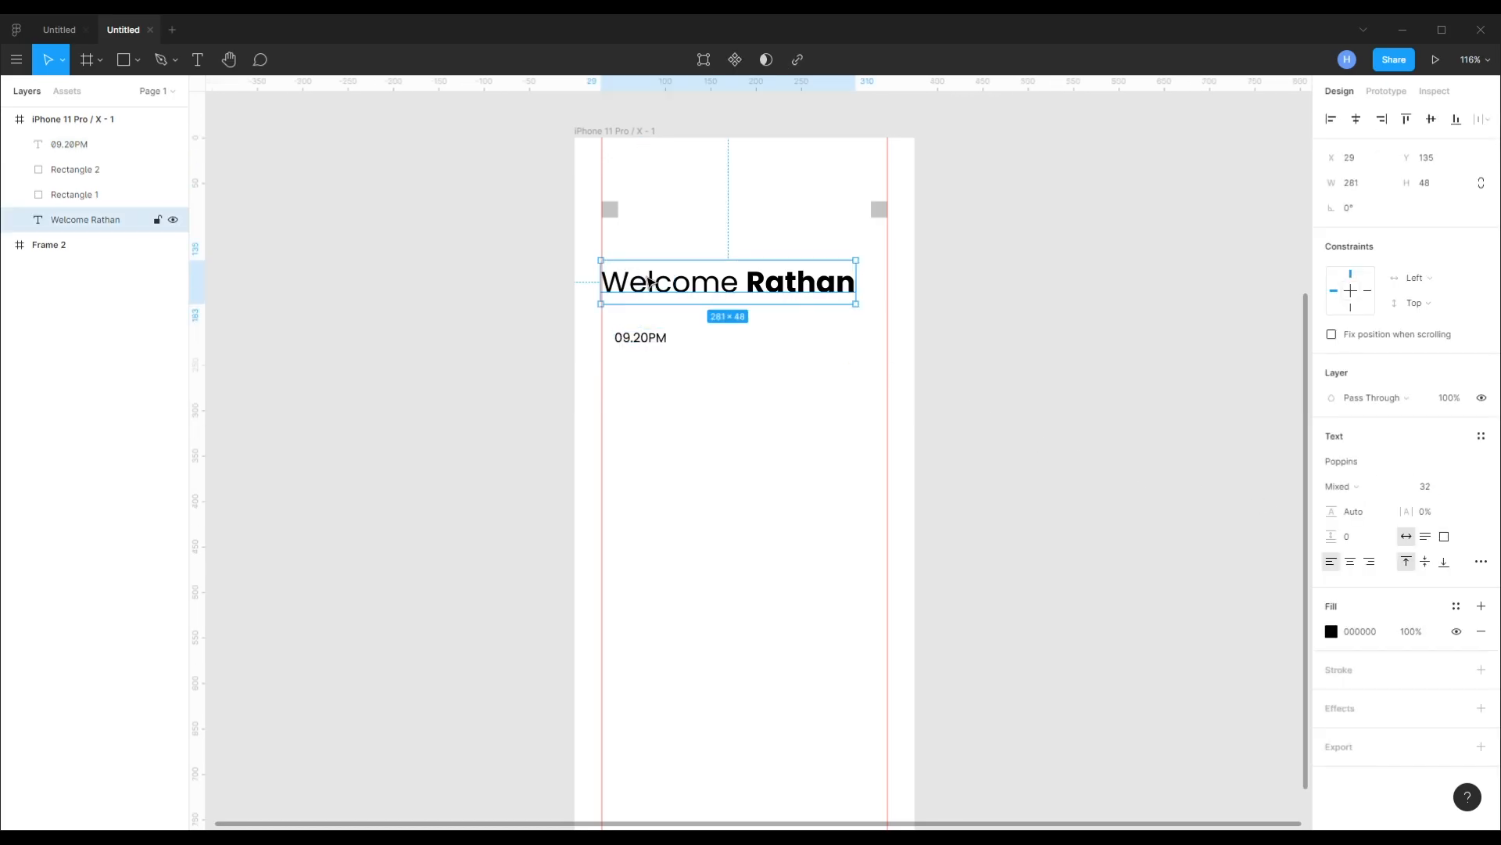
click(1478, 464)
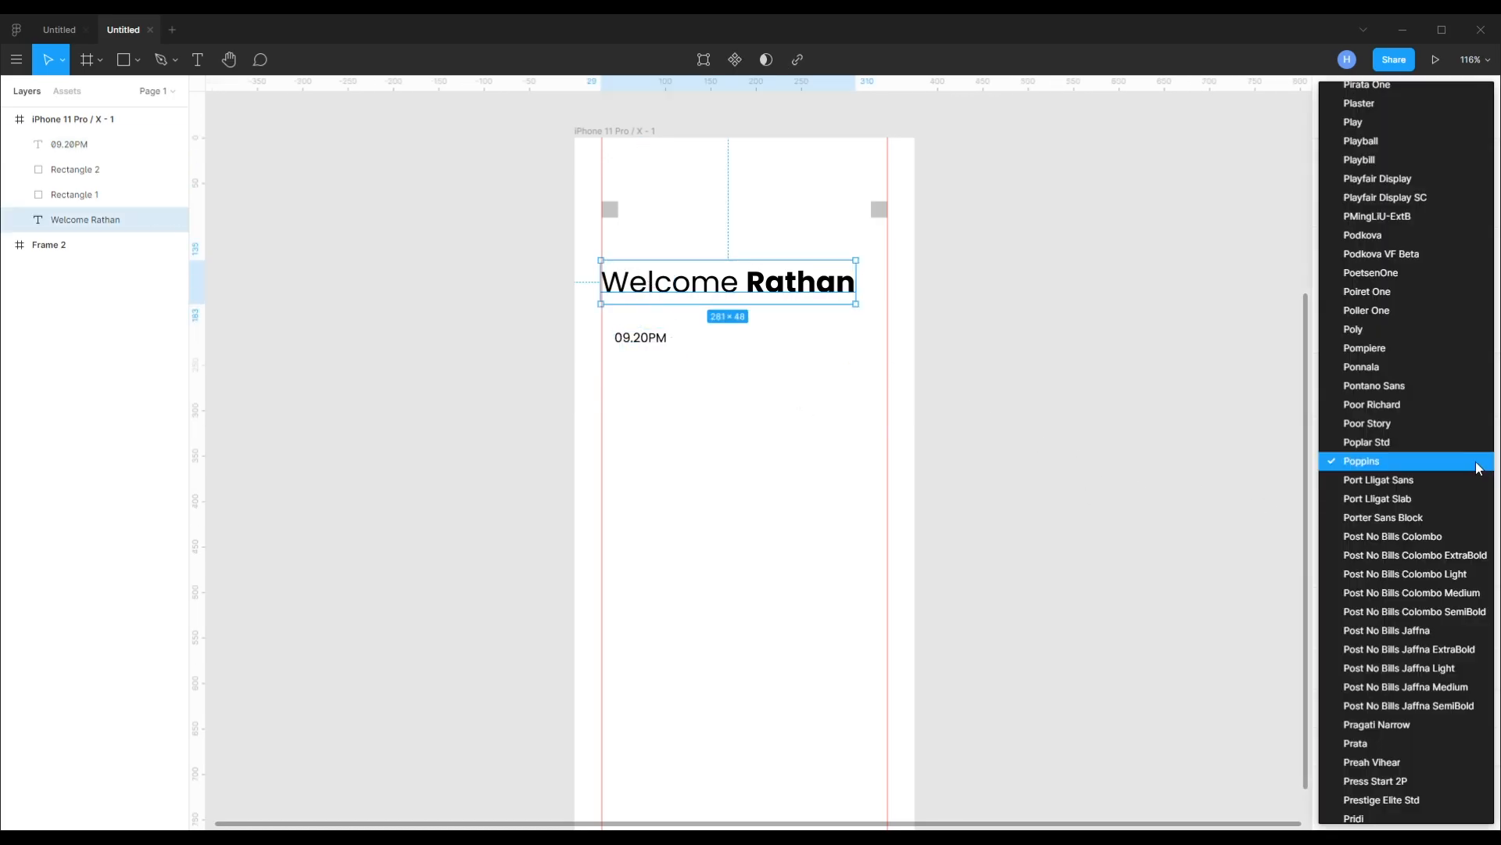
- Align the time text with the left guide at X 30 and place it below the greeting at Y 195
click(630, 340)
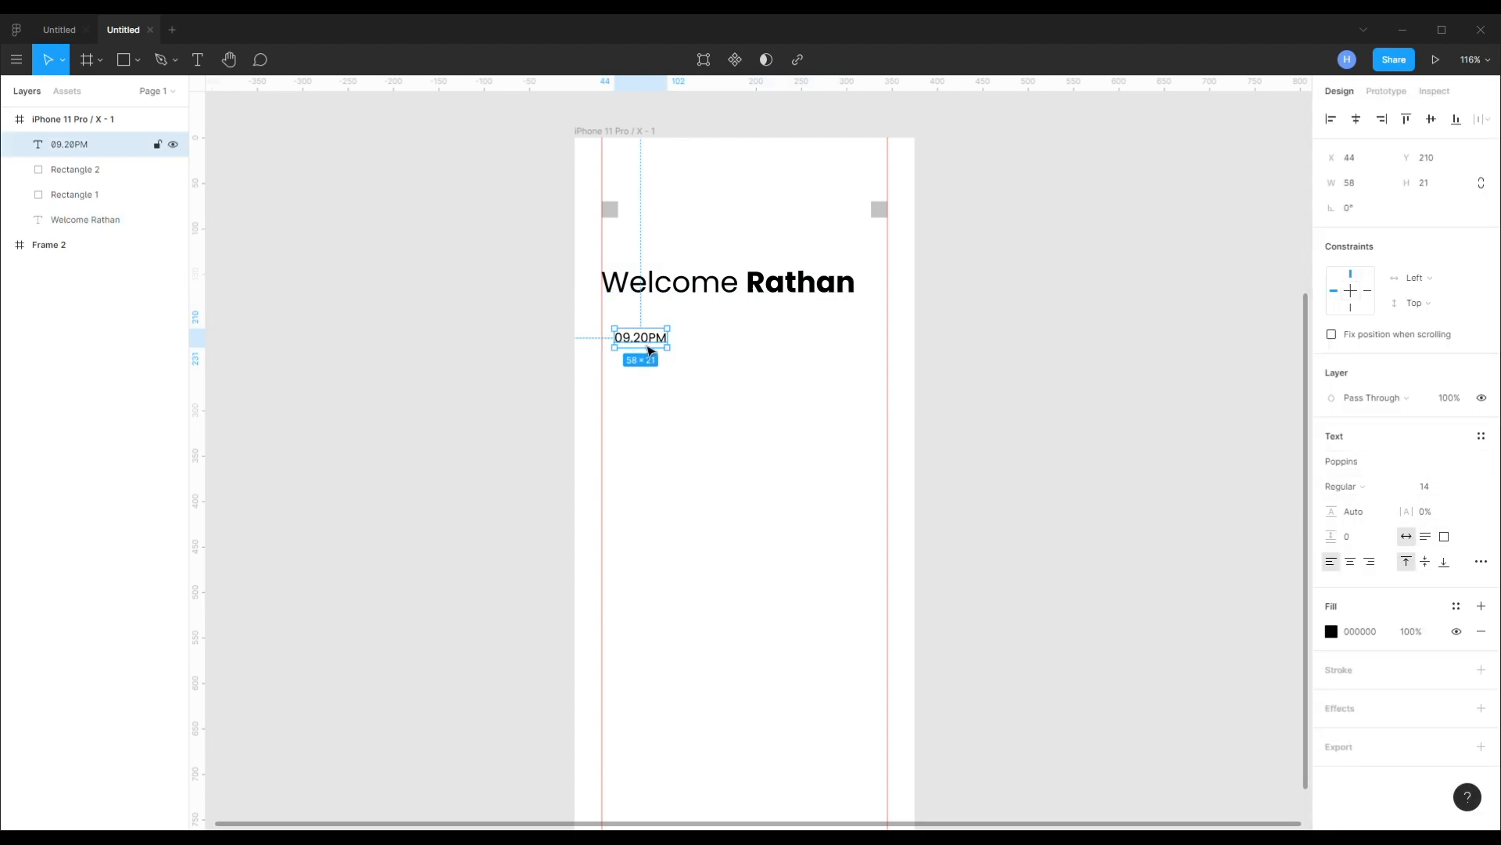
key(shift+Left)
key(shift+Left)
key(shift+Right)
key(Left)
key(Left)
key(Left)
key(Left)
key(shift+Up)
key(shift+Up)
key(shift+Up)
key(shift+Up)
key(Up)
key(Up)
key(Up)
key(Up)
key(Up)
key(shift+Down)
key(shift+Down)
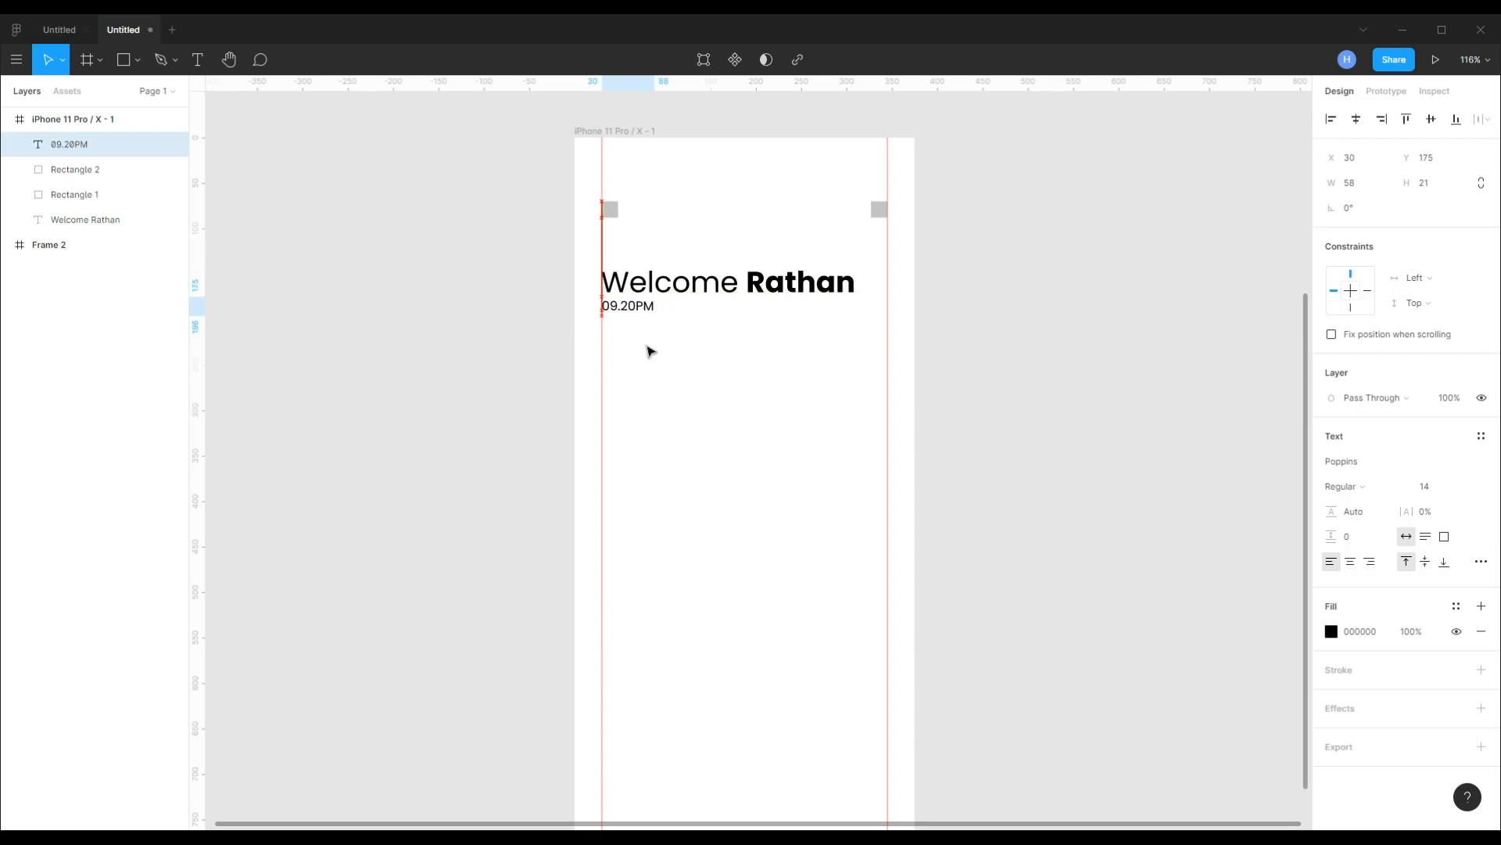
key(shift+Down)
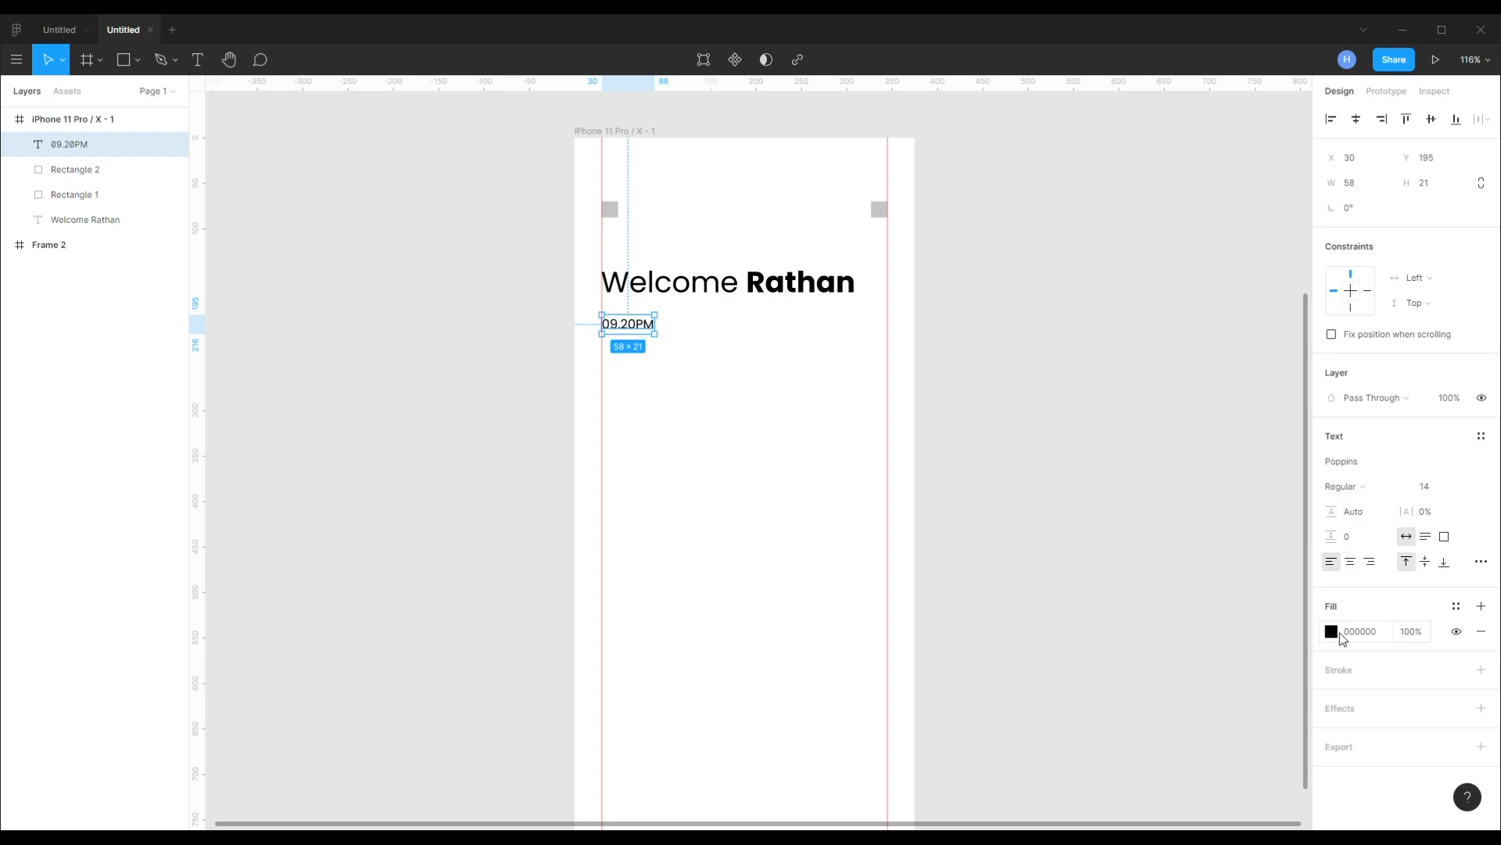
- Change the time text's fill colour to the grey 8E8E8E
click(1332, 632)
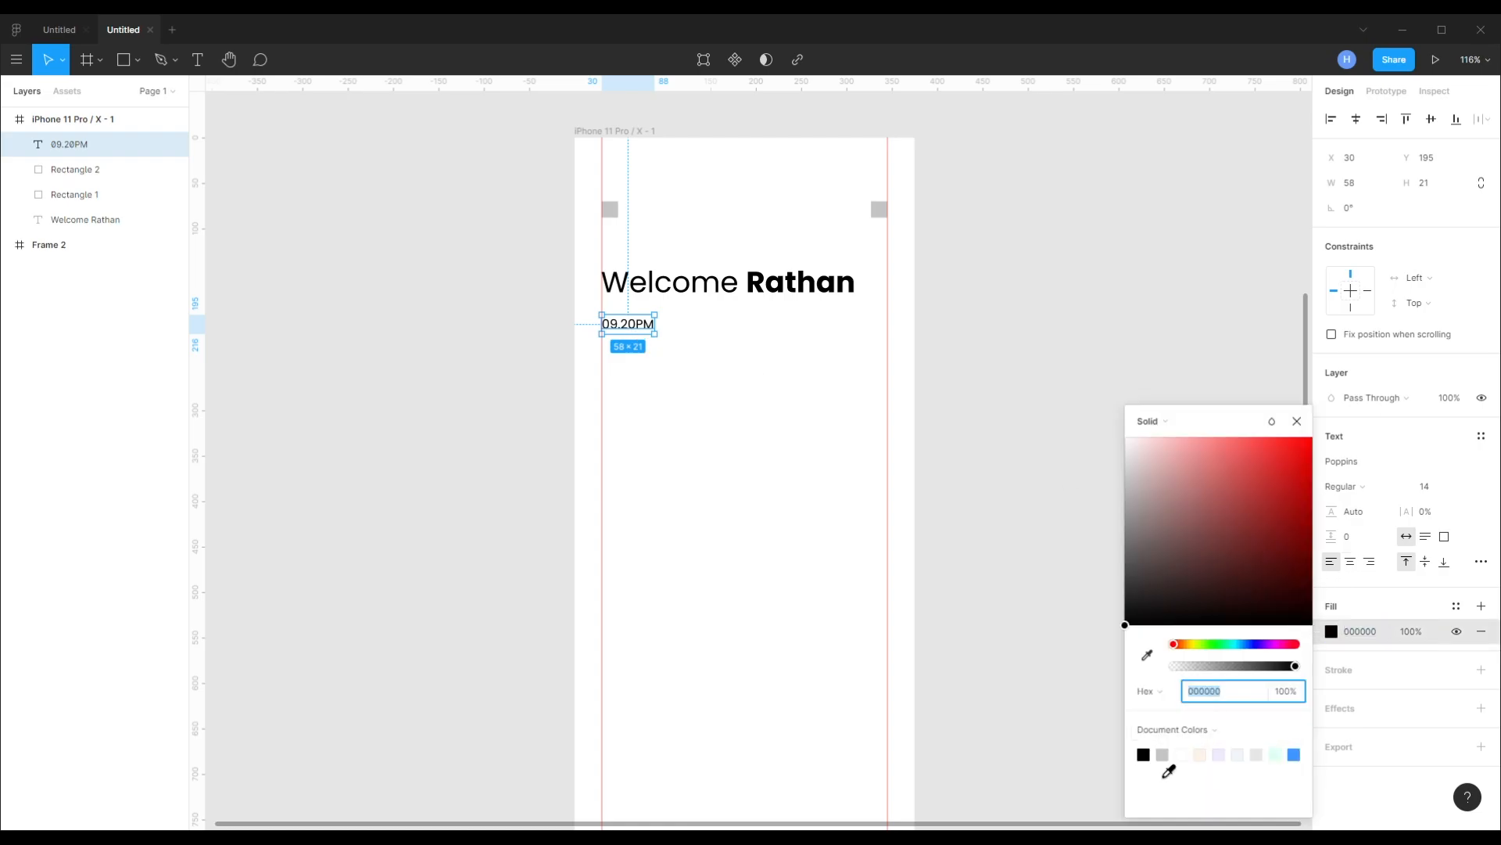
click(1161, 757)
drag(1146, 590, 1085, 534)
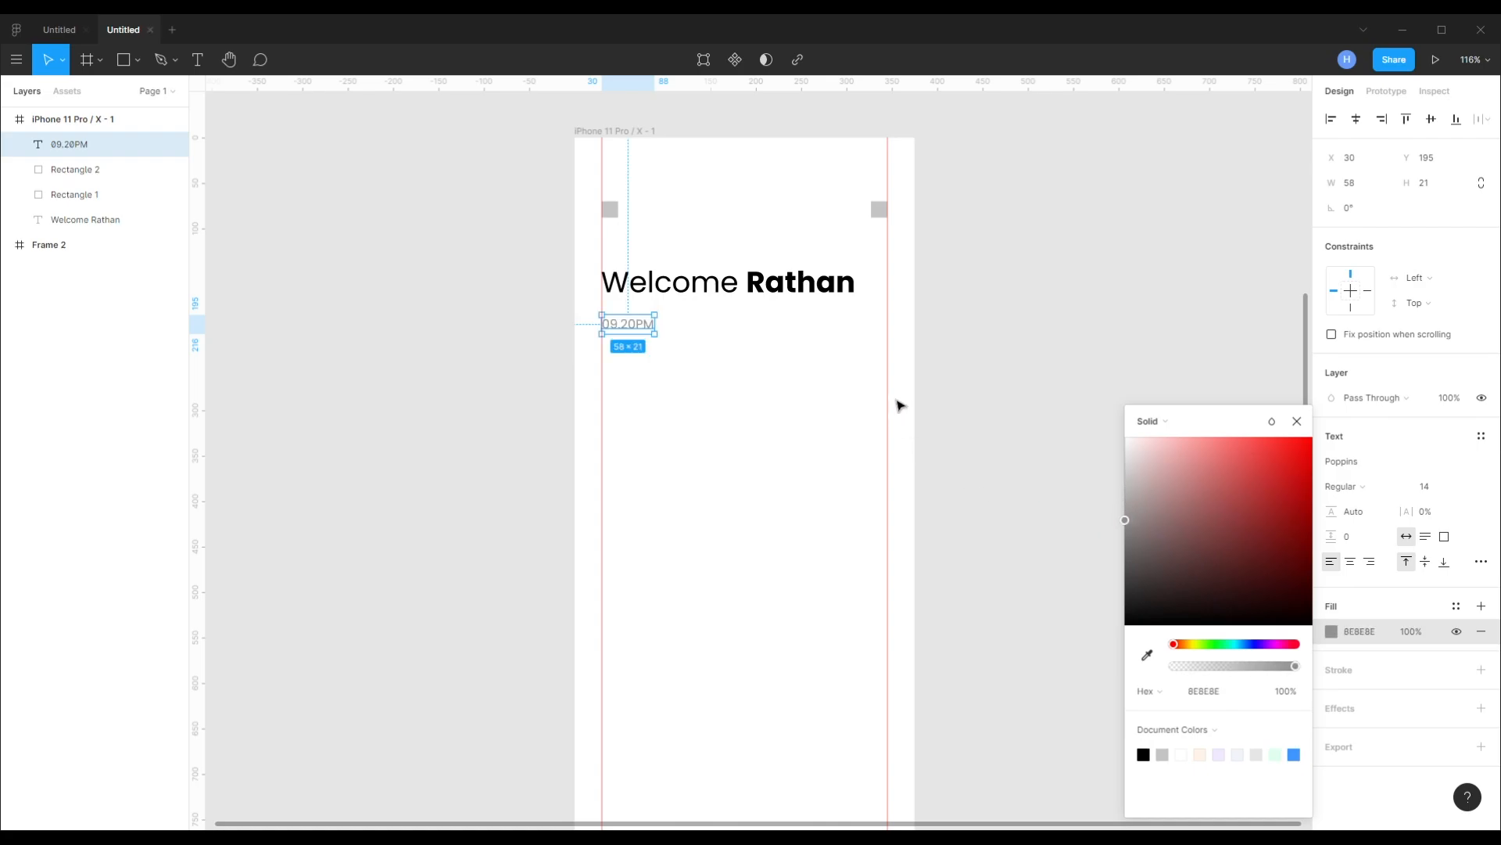
click(922, 381)
- Duplicate the grey time text to its right at X 141, Y 195 and change the copy to read "6th October, 2020"
click(634, 332)
drag(636, 332, 724, 326)
double_click(724, 327)
text(6)
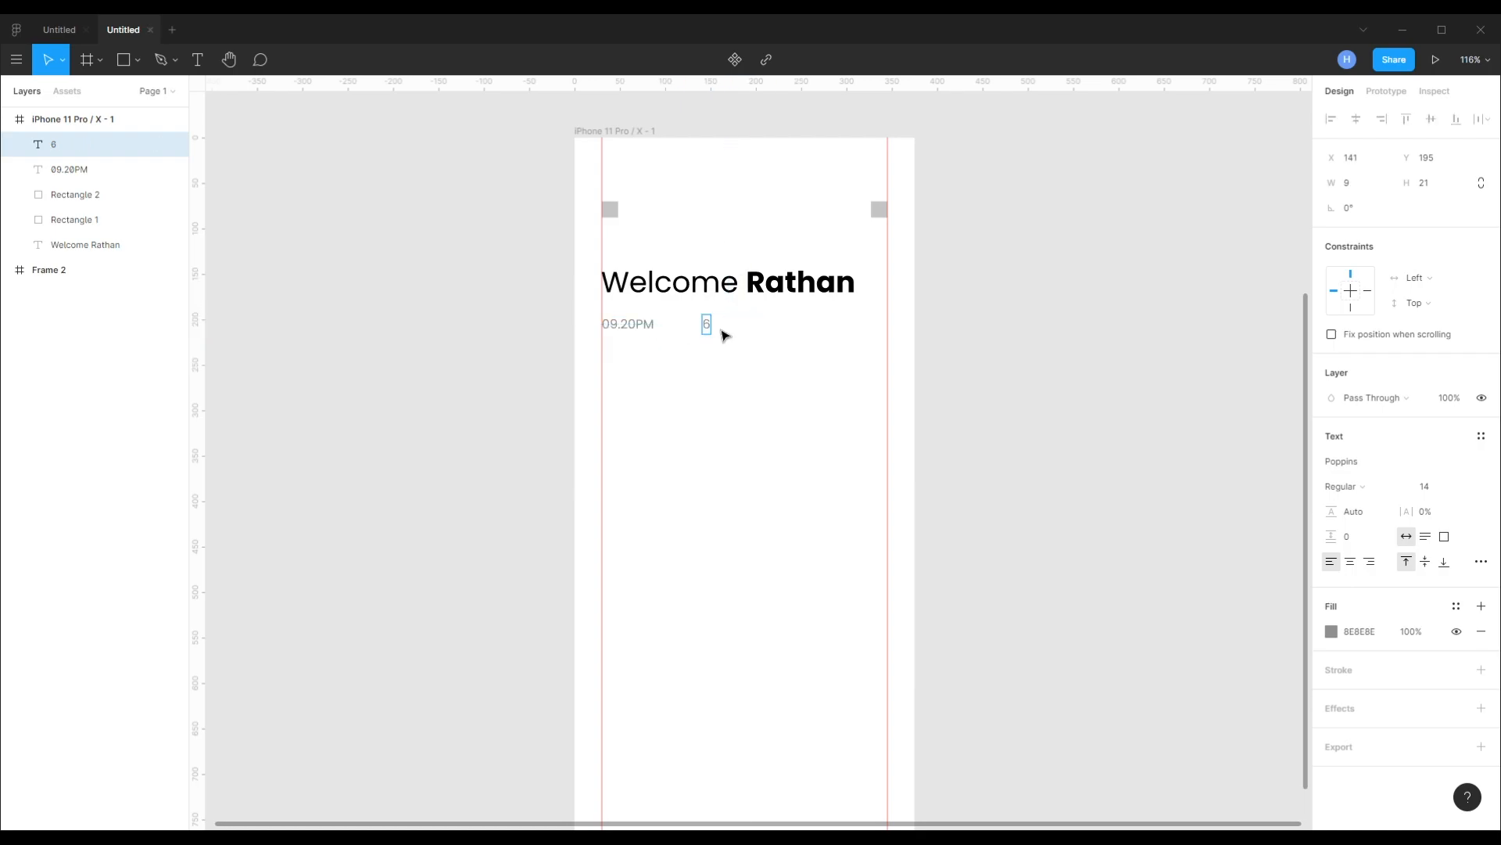
text(th October, 200)
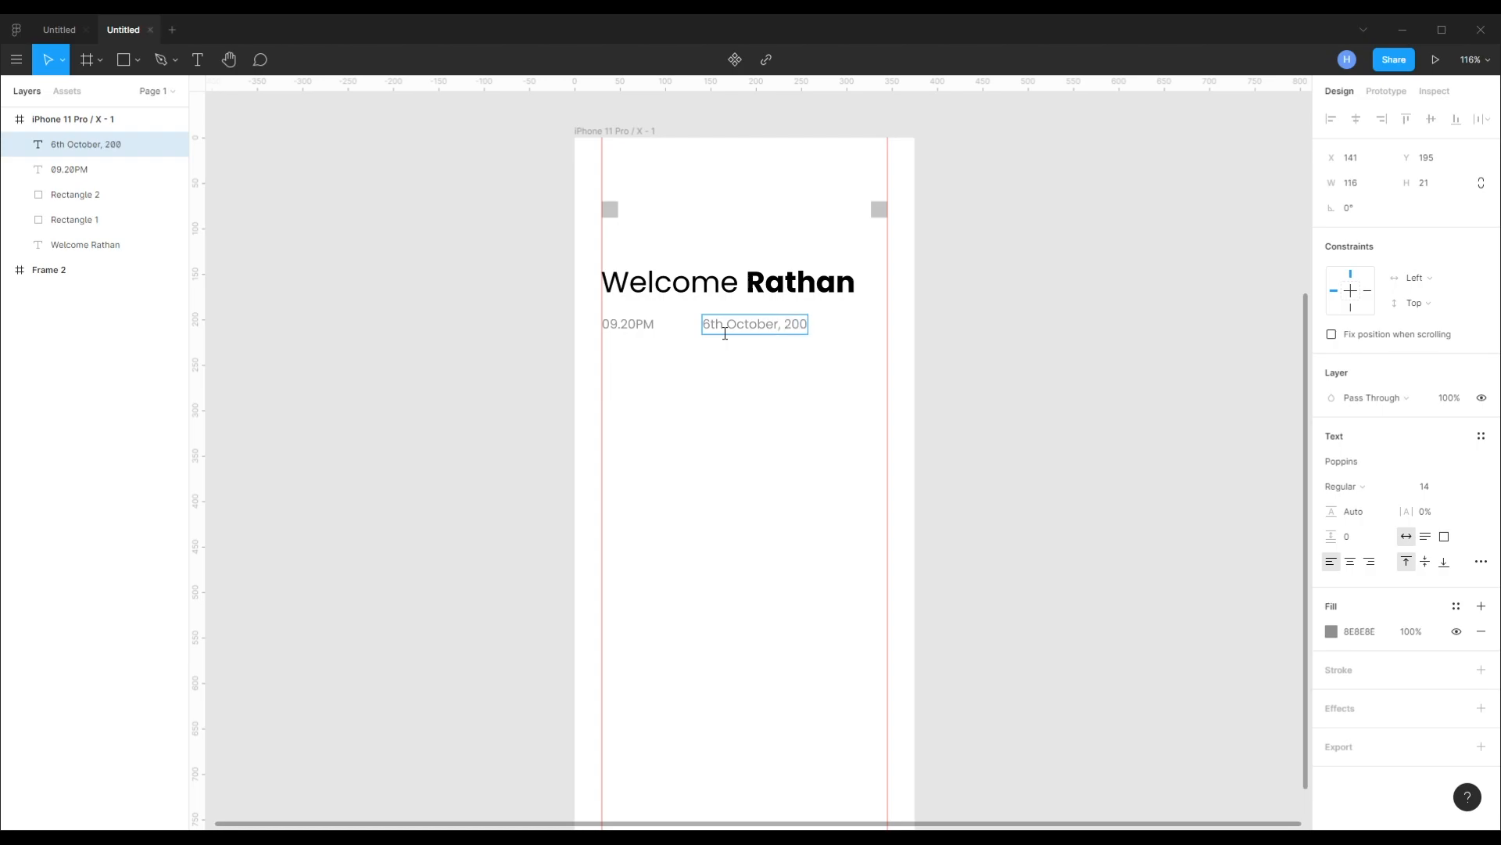
key(Escape)
- Draw a vertical separator line 14 px long between the time and date texts, at about X 107, Y 199
scroll(721, 335, up, 5)
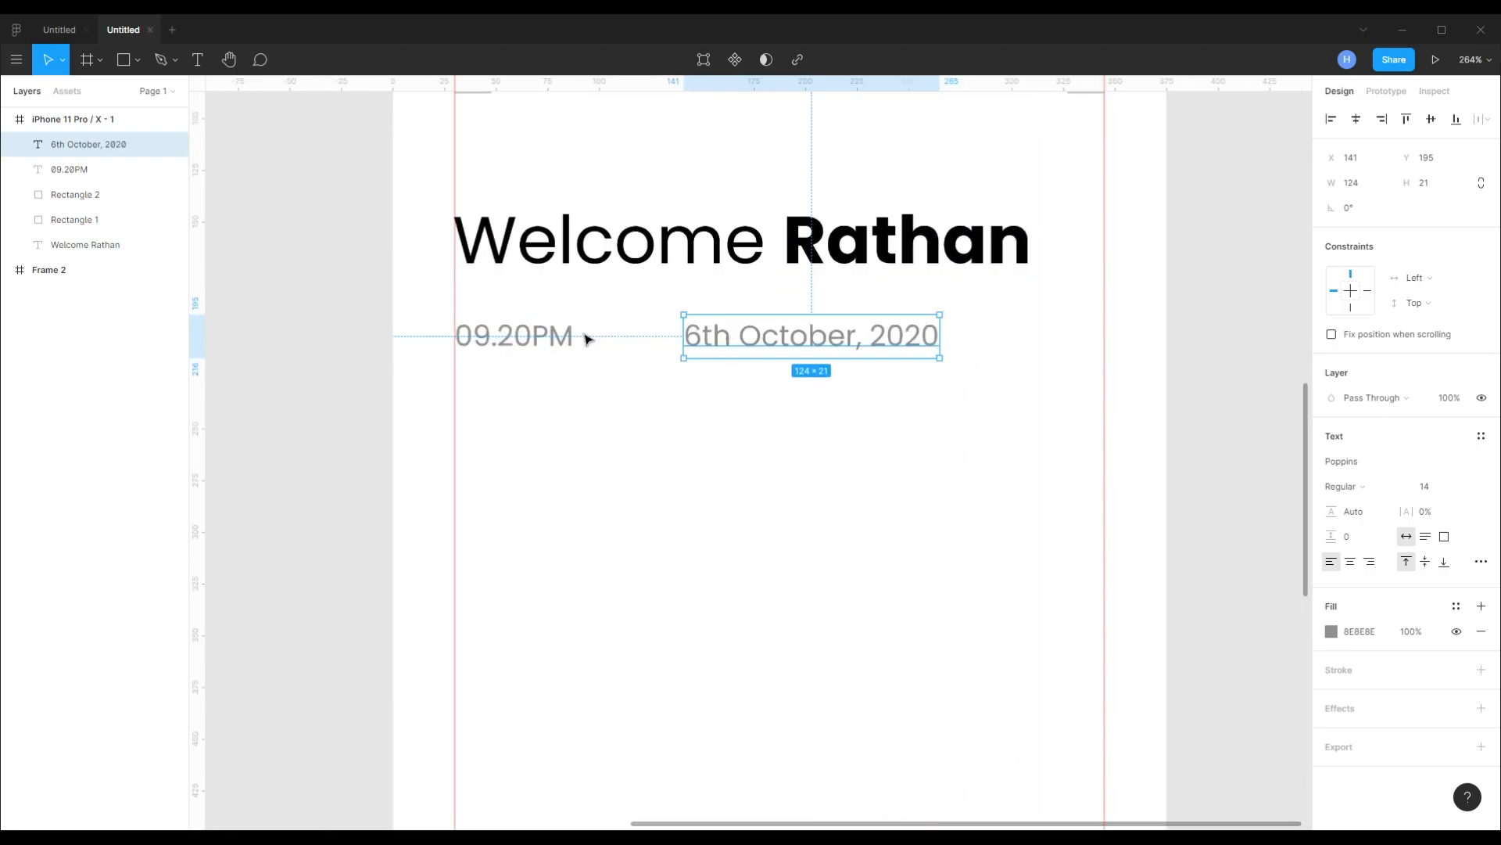
click(568, 344)
key(shift+l)
mouse_move(635, 302)
mouse_down()
mouse_move(634, 360)
mouse_move(637, 322)
mouse_up()
- Set the separator line's stroke colour to the grey 8E8E8E and adjust its advanced stroke settings
click(1388, 509)
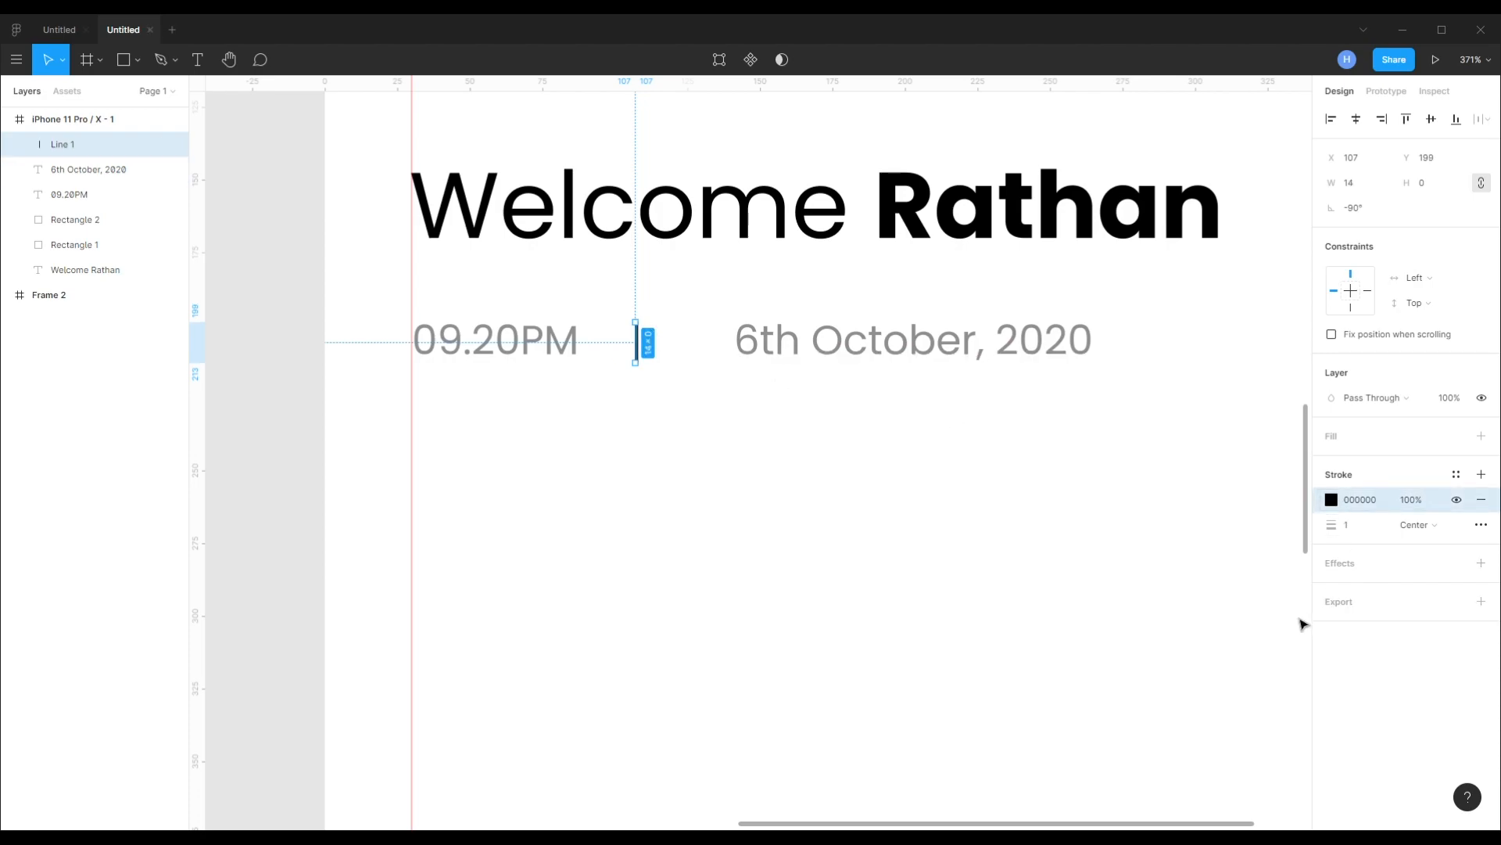
click(1332, 499)
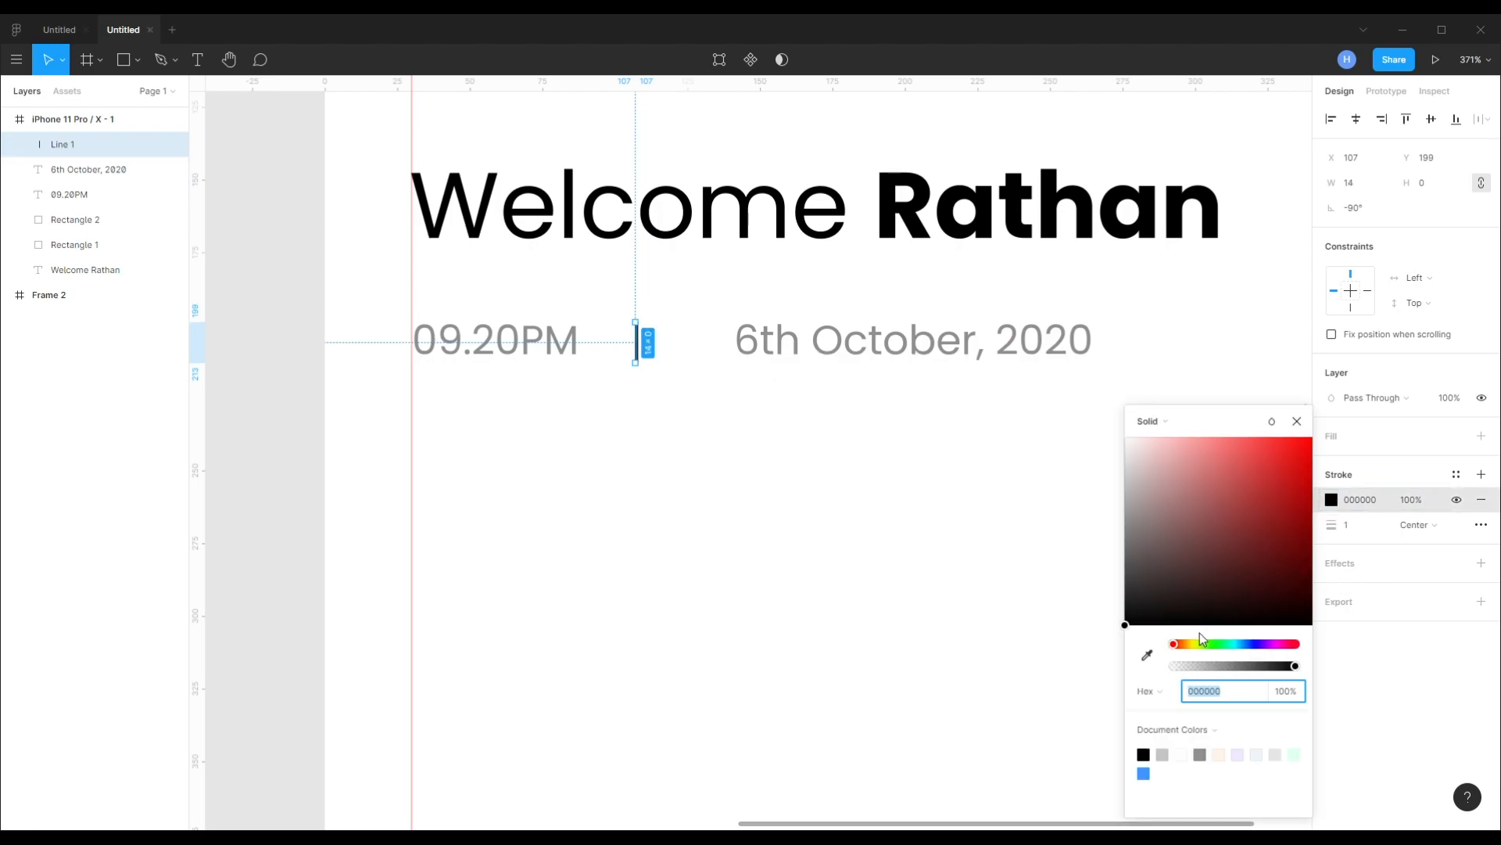
click(1200, 756)
click(1390, 463)
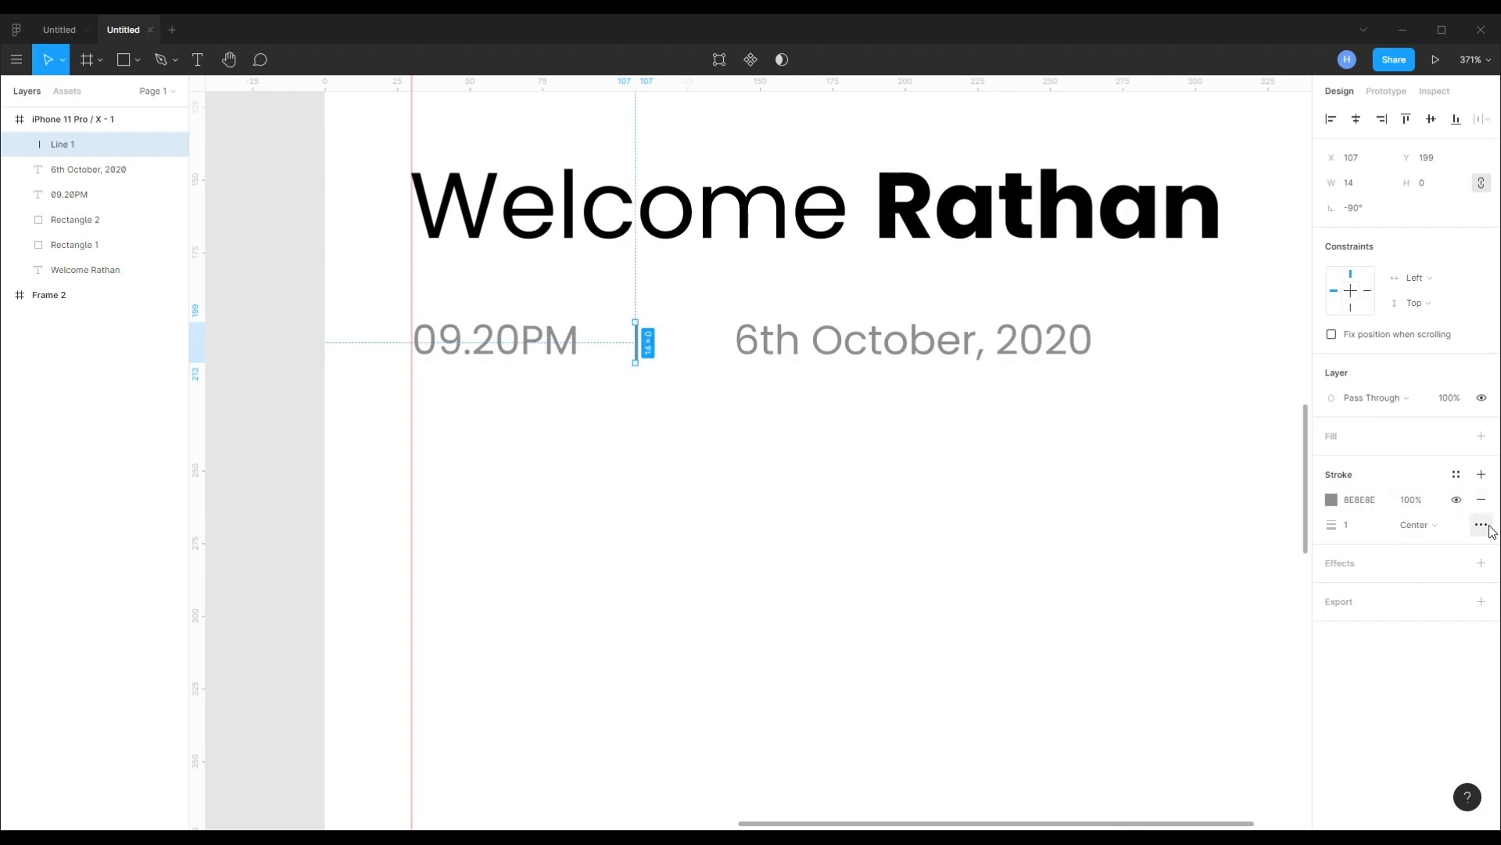
click(1481, 525)
click(1181, 588)
click(1186, 607)
- Space the separator line 20 px from the end of the time text and place the date text 20 px beyond it at X 126
click(634, 362)
click(642, 344)
drag(641, 344, 582, 345)
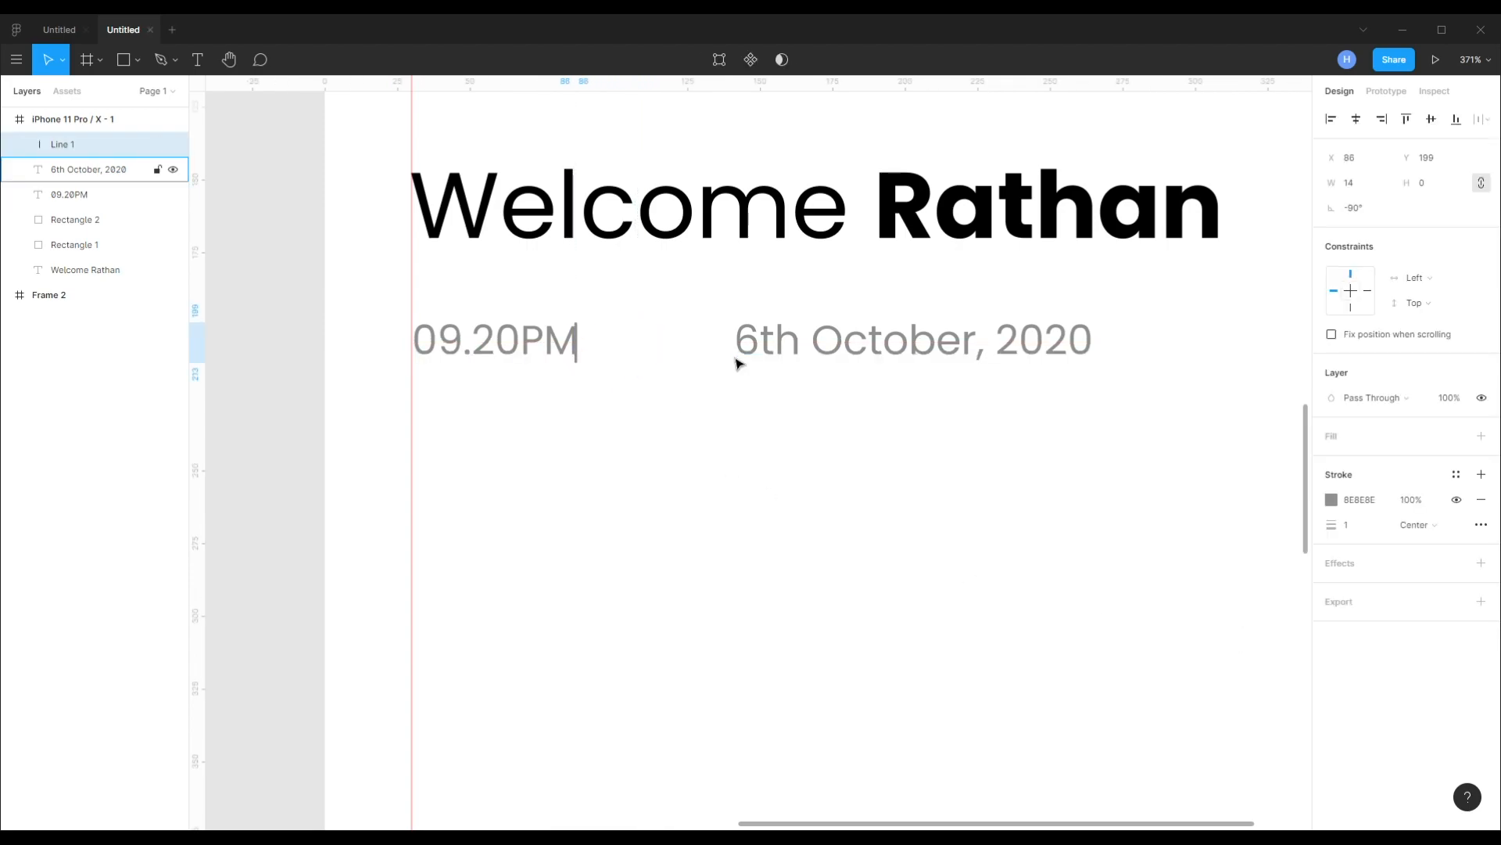
key(shift+Right)
key(shift+Right)
drag(746, 350, 647, 351)
key(shift+Right)
key(shift+Right)
- Copy the three-line menu icon from the asset frame and paste it into the iPhone frame
scroll(748, 349, down, 4)
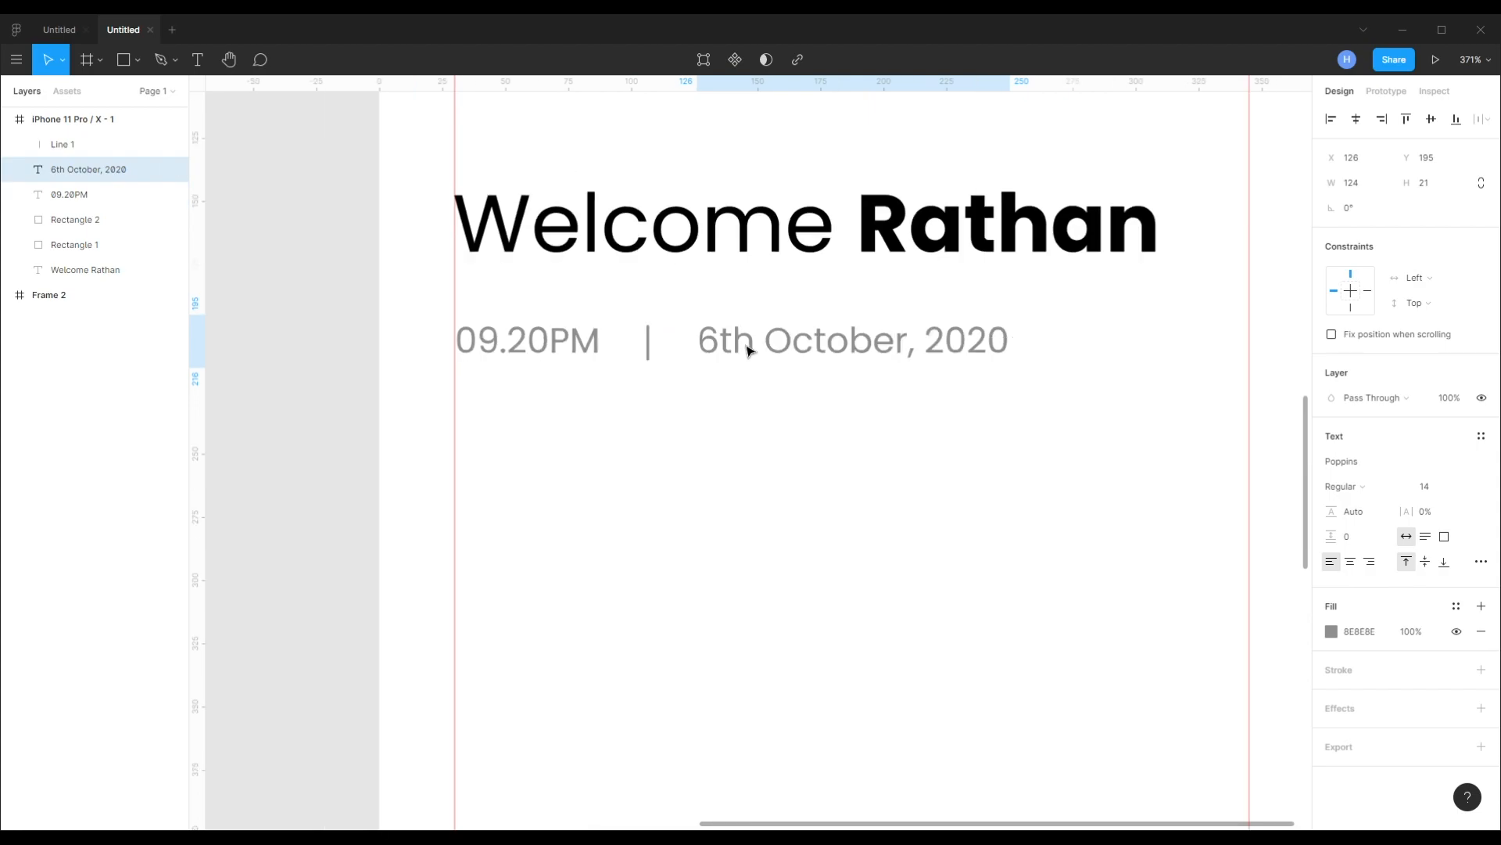
click(580, 409)
drag(760, 365, 722, 502)
click(554, 291)
scroll(700, 366, down, 3)
drag(708, 328, 845, 553)
click(395, 229)
scroll(707, 369, down, 3)
scroll(707, 368, right, 3)
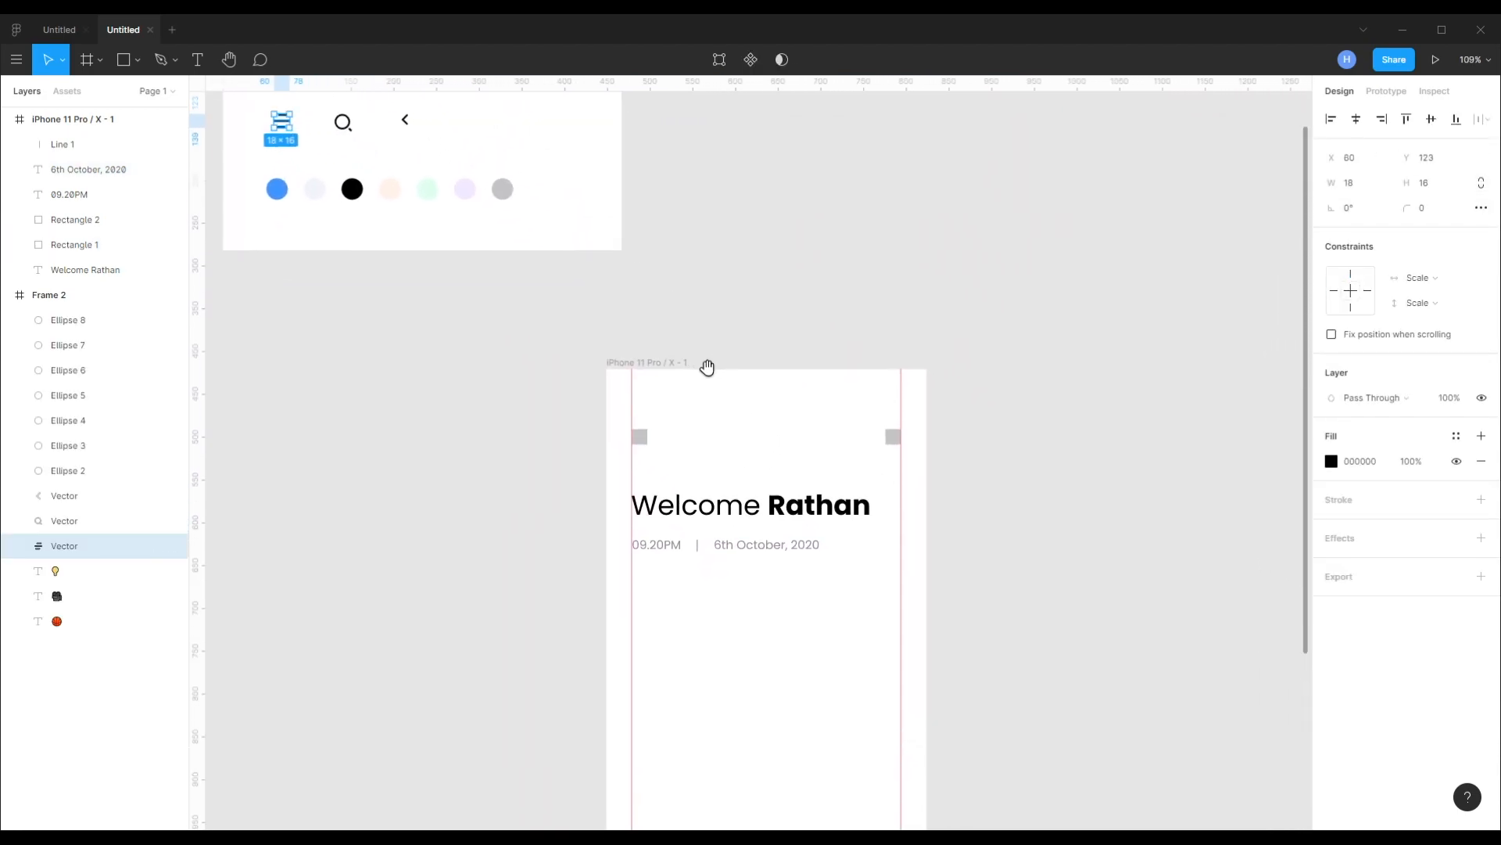
scroll(664, 411, up, 5)
click(661, 403)
key(ctrl+v)
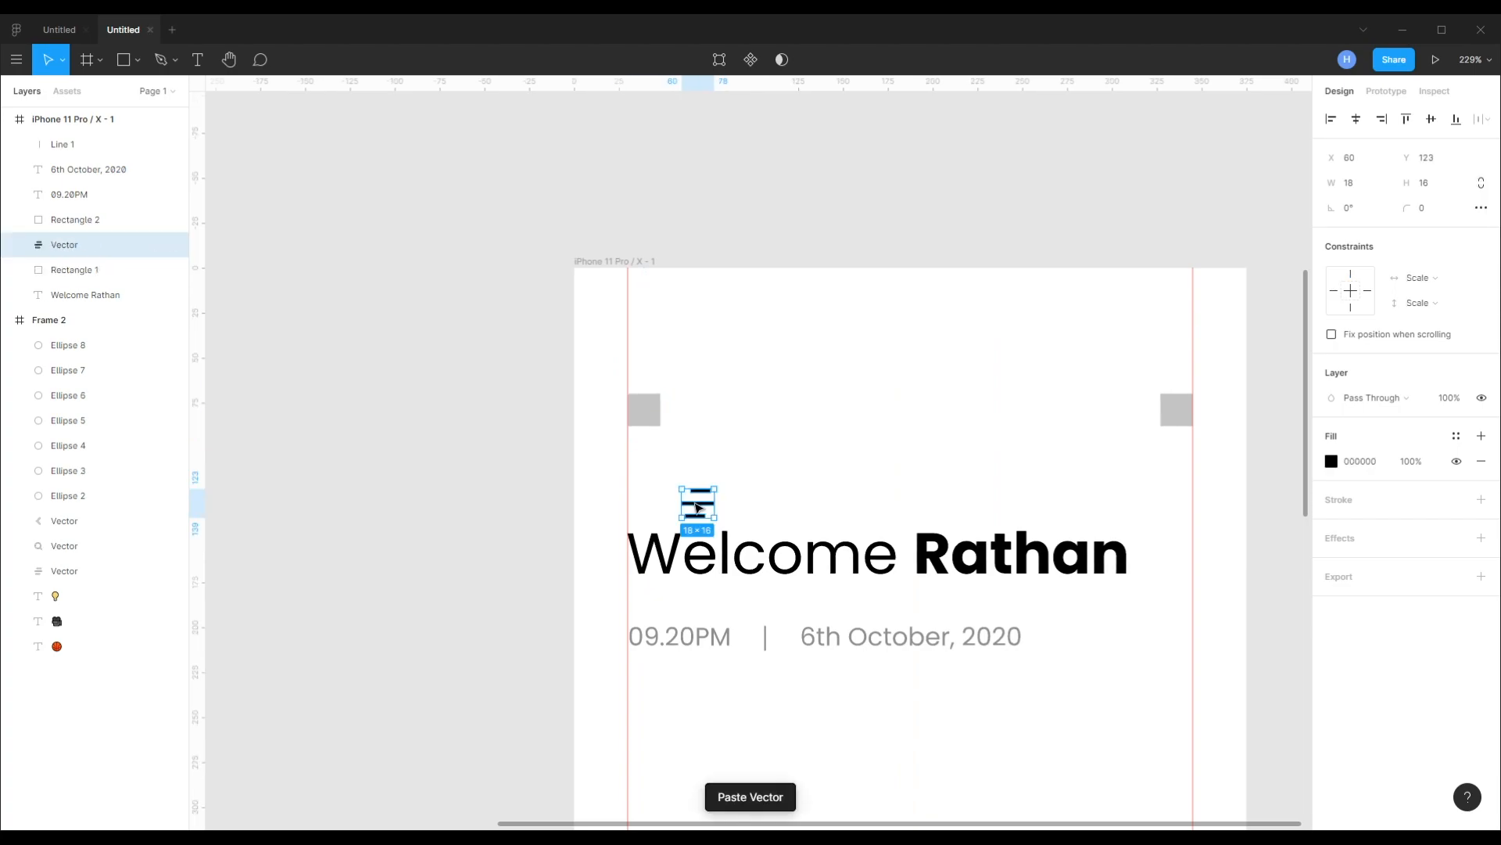
- Place the menu icon over the left header placeholder at X 30, Y 71 and delete the grey square behind it
drag(696, 507, 642, 416)
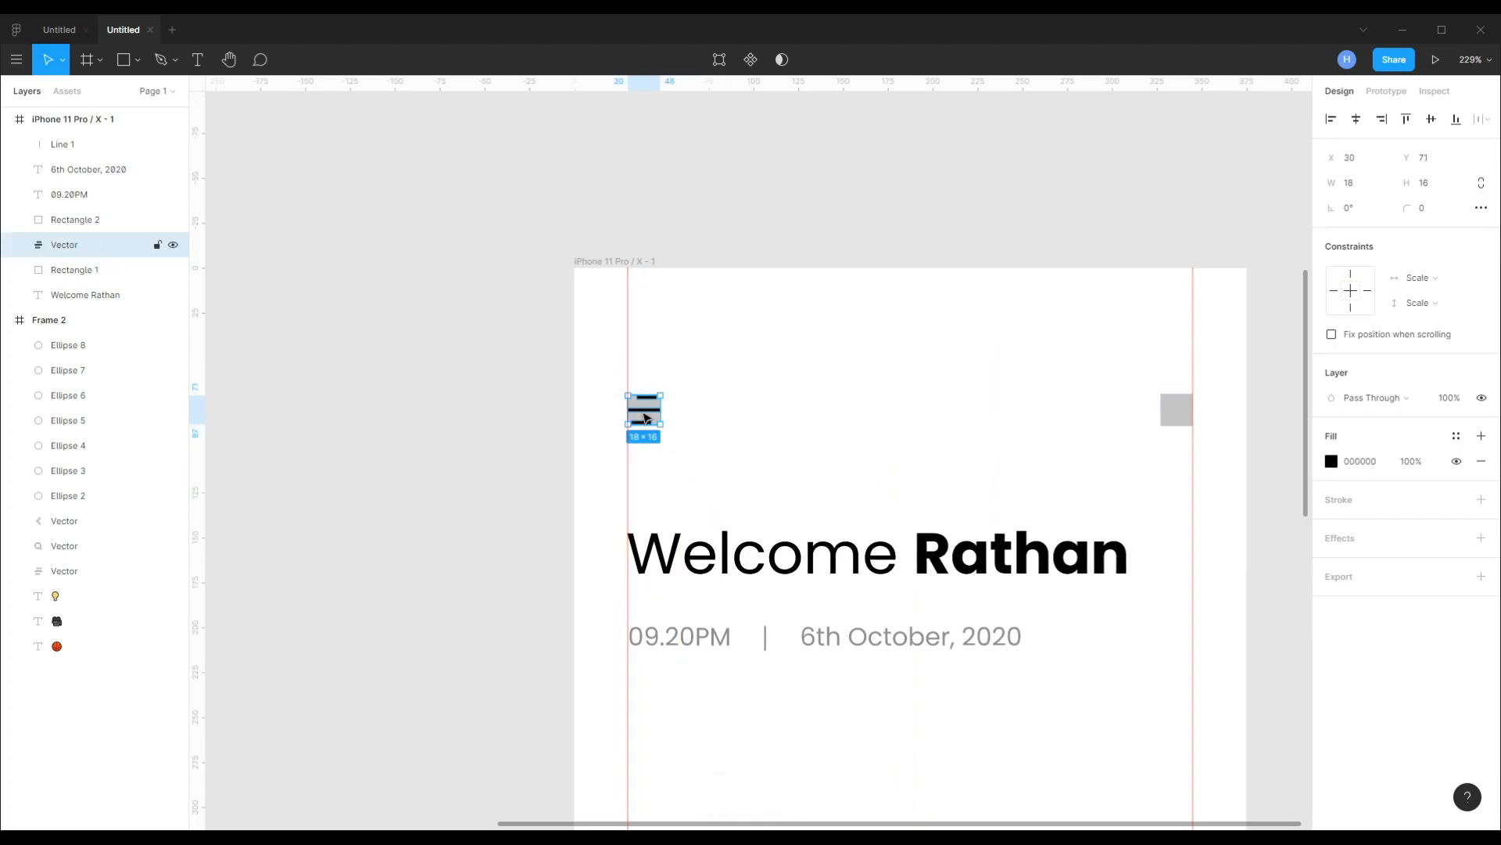
scroll(644, 423, up, 8)
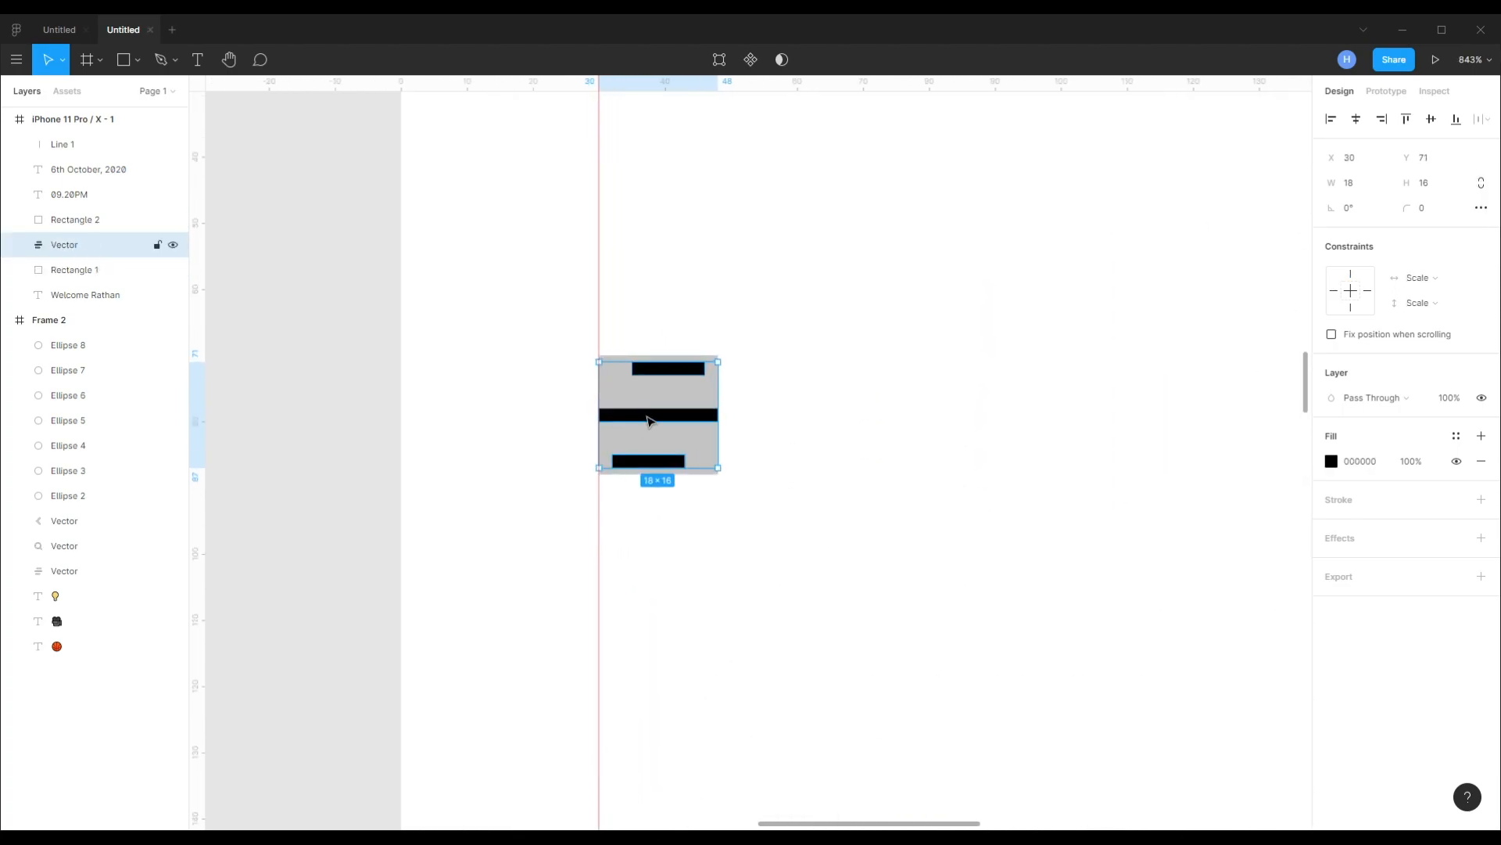
scroll(647, 422, down, 3)
click(657, 411)
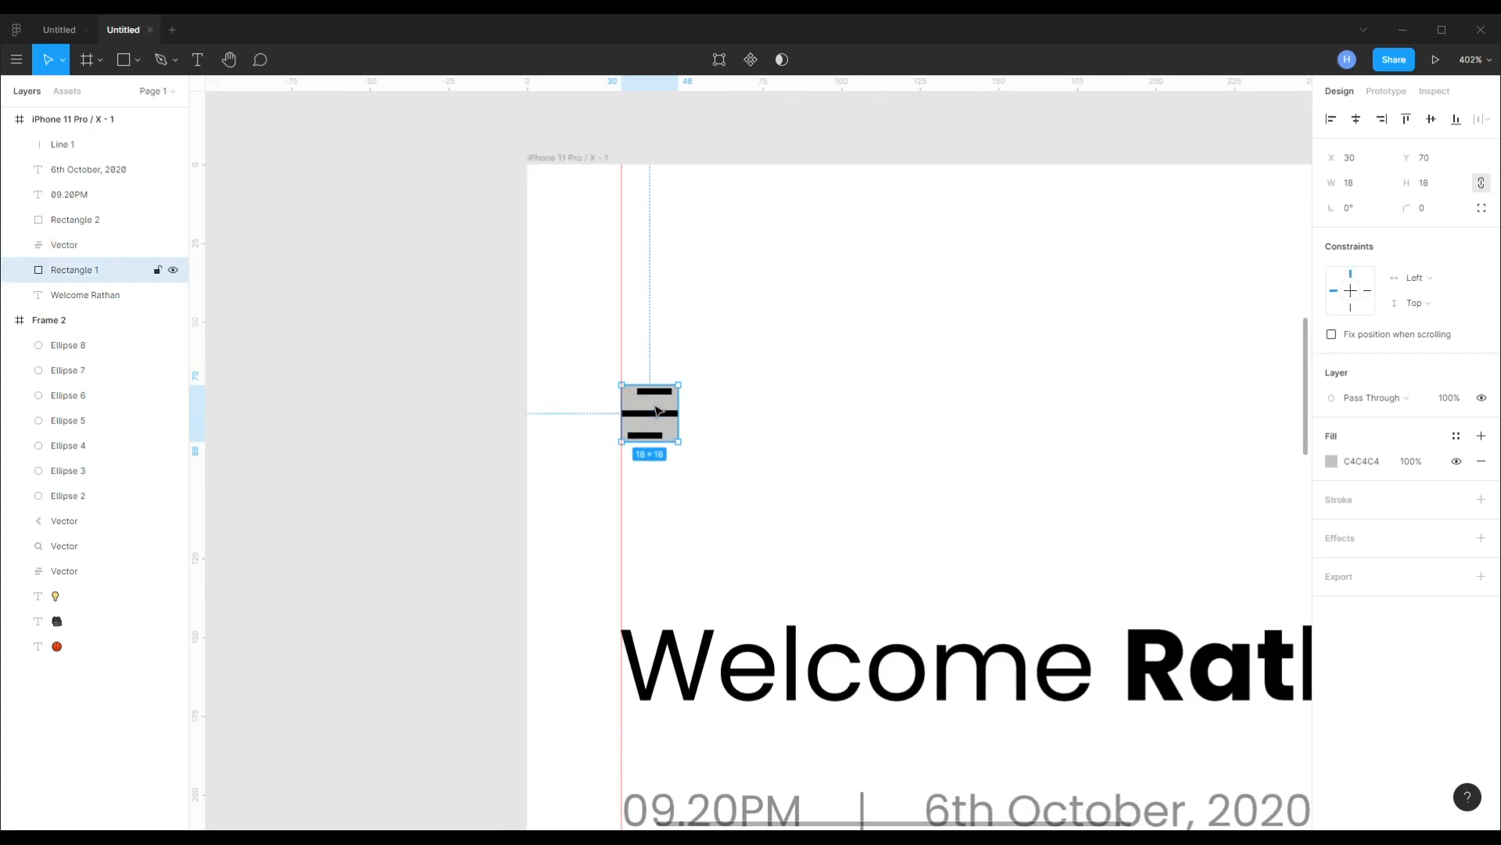
key(Delete)
- Copy the search icon from the asset frame and paste it into the iPhone frame
scroll(655, 408, down, 2)
drag(1087, 473, 920, 470)
click(1112, 419)
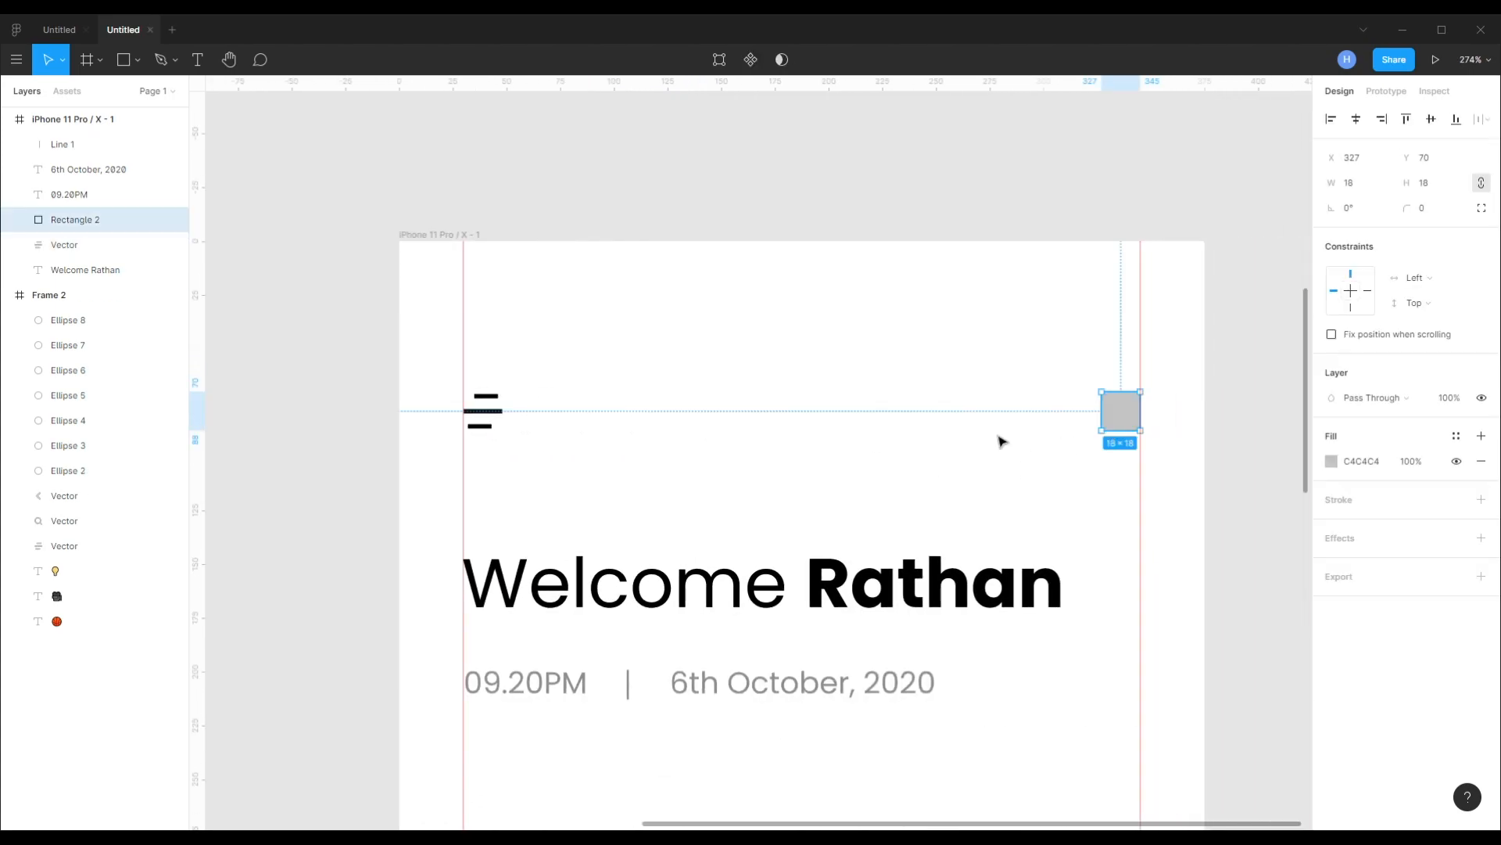
scroll(991, 435, down, 2)
scroll(670, 422, up, 4)
click(268, 162)
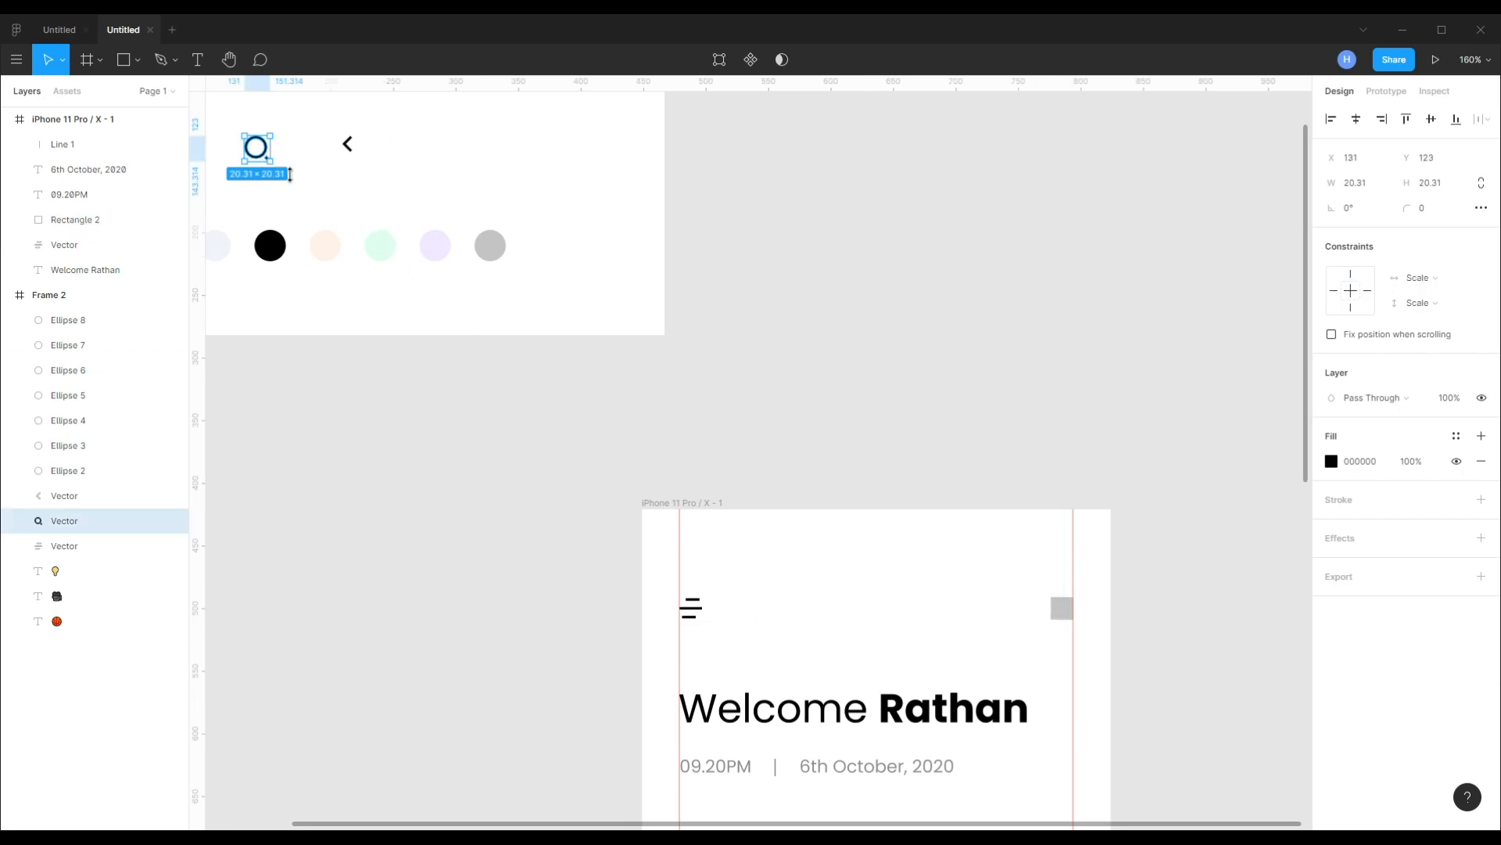
scroll(1139, 375, down, 2)
scroll(1003, 425, down, 1)
key(ctrl+v)
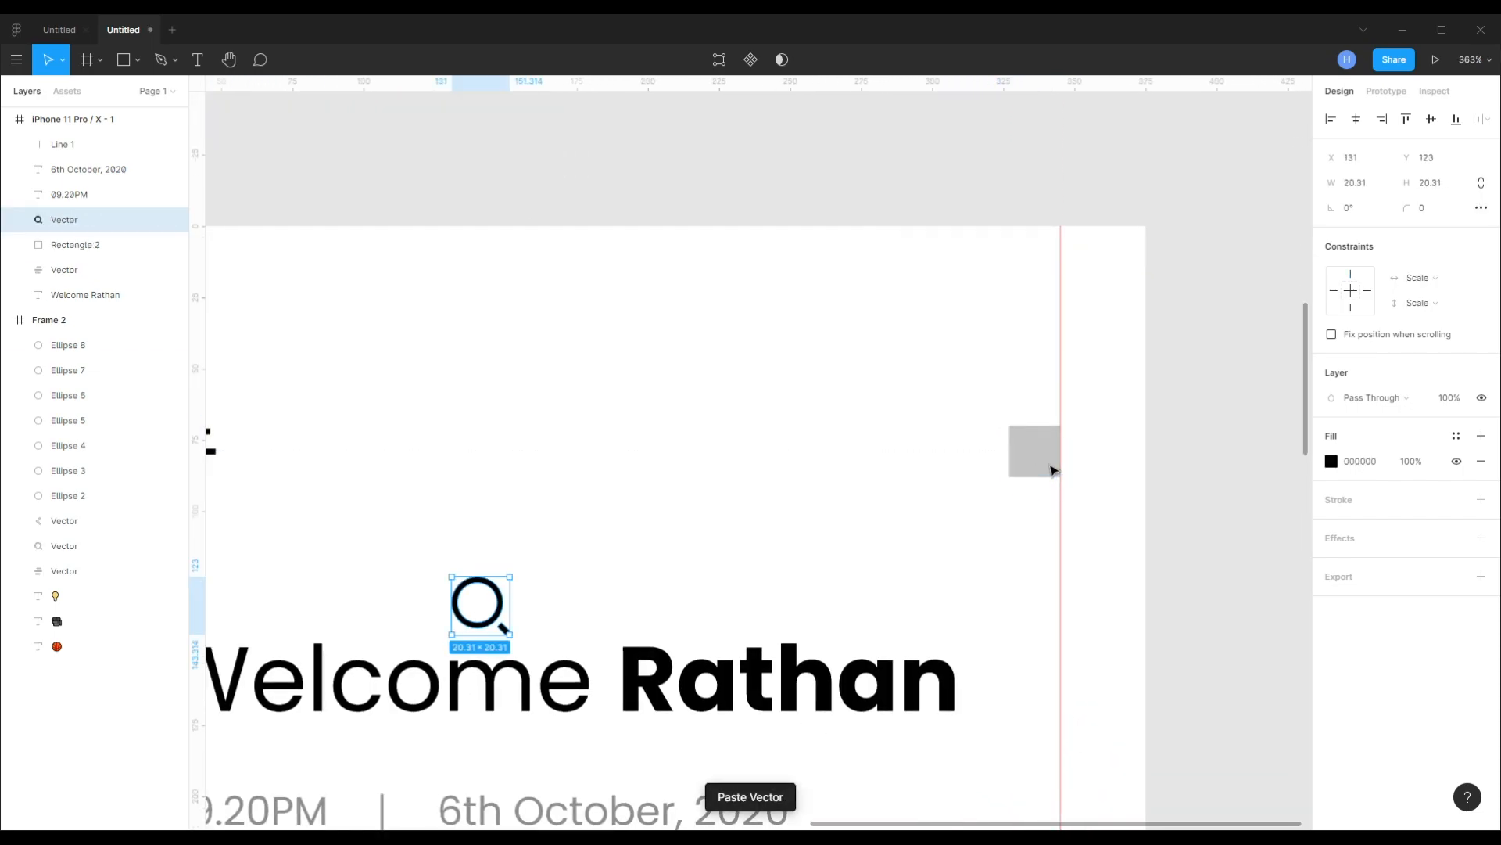
- Move the pasted search icon onto the right header placeholder at X 323, Y 70
drag(504, 592, 1048, 440)
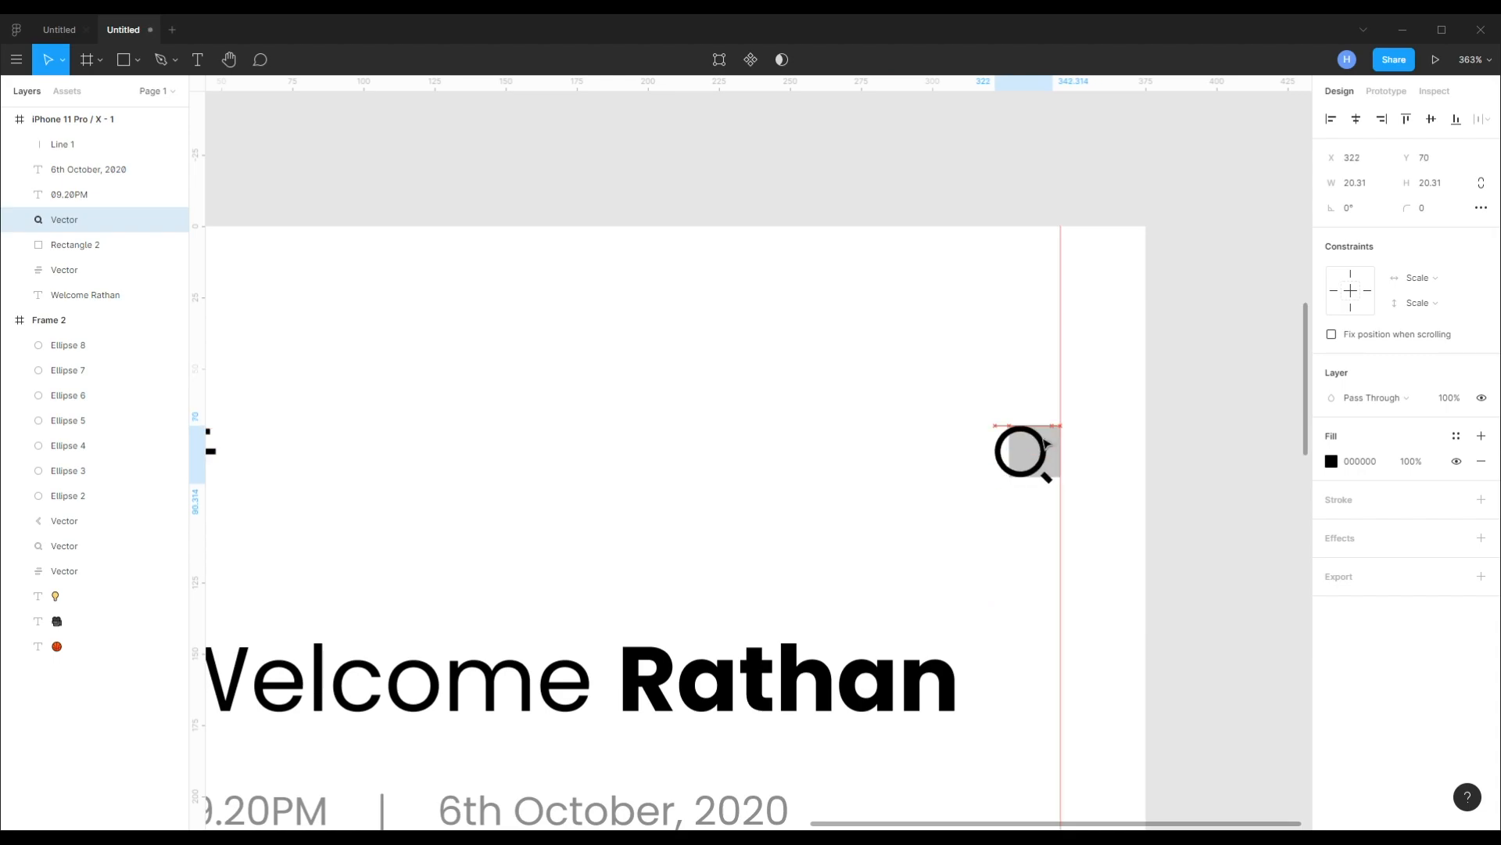
key(Down)
key(Down)
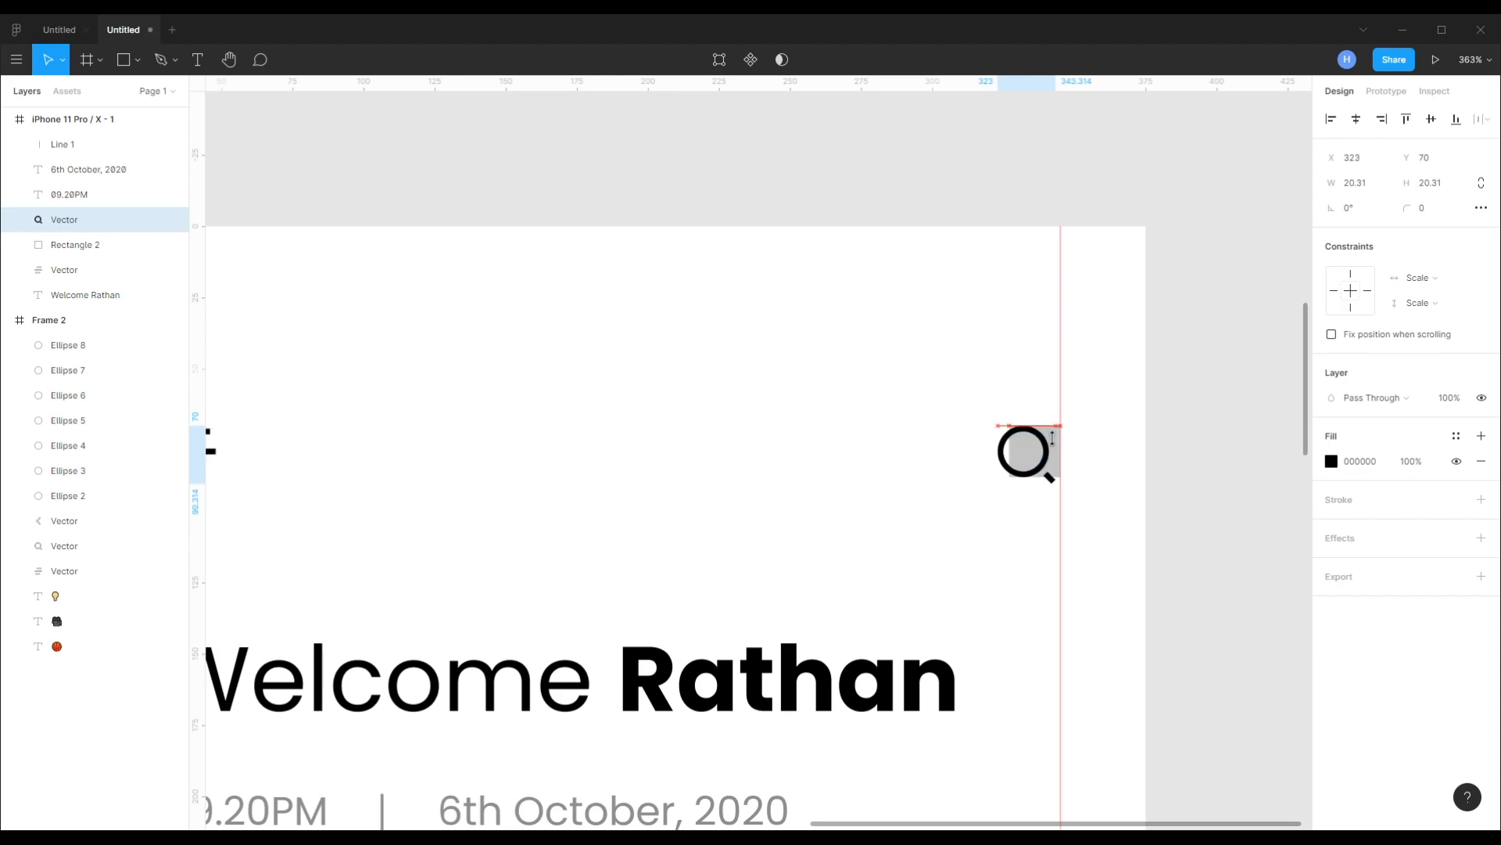
scroll(798, 459, left, 3)
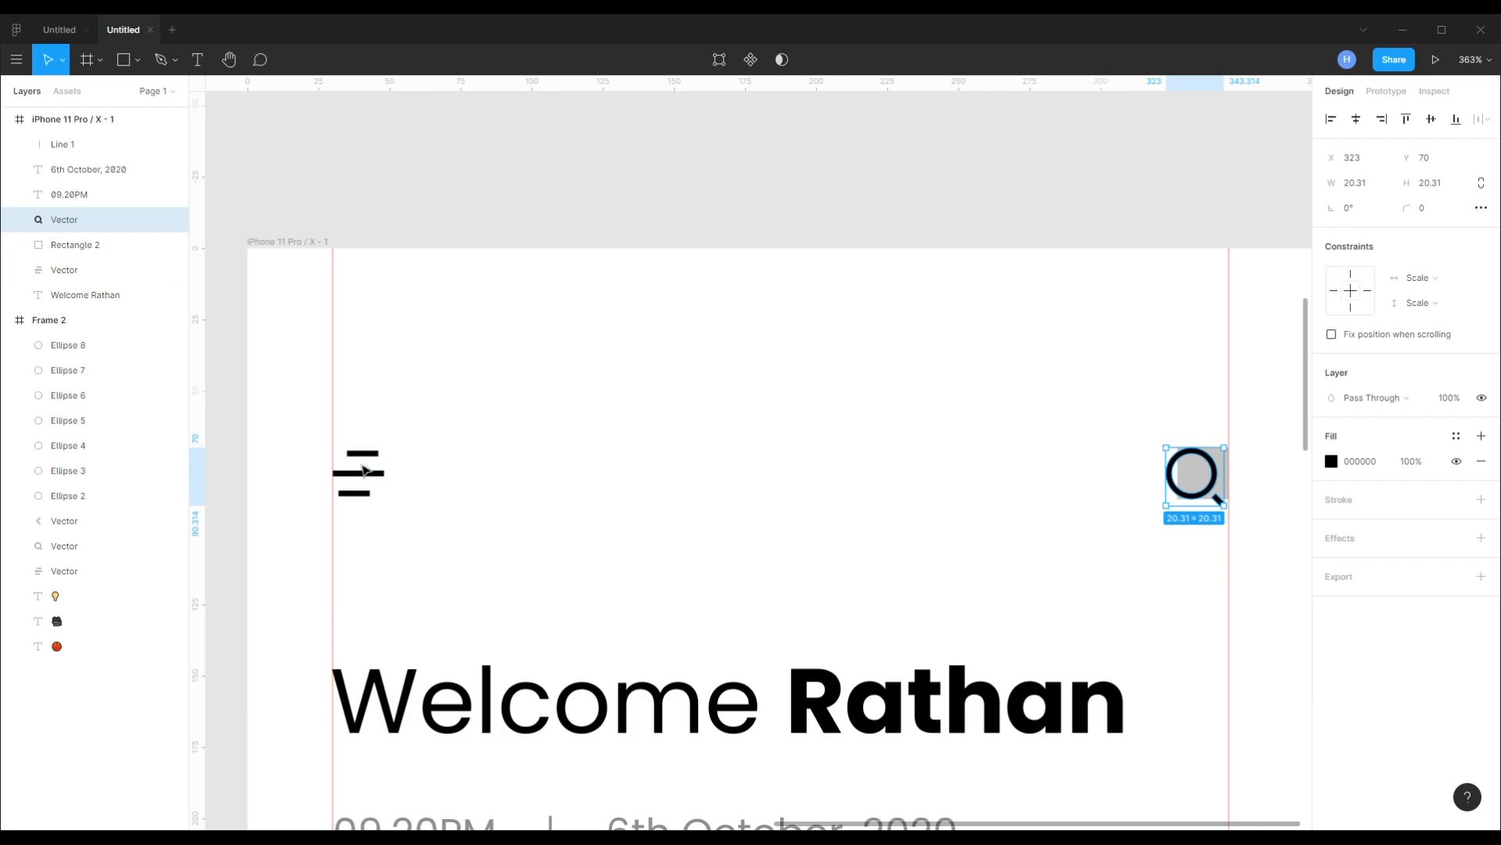
- Align the search icon and the menu icon with each other on their vertical centres
shift+click(363, 470)
shift+click(365, 467)
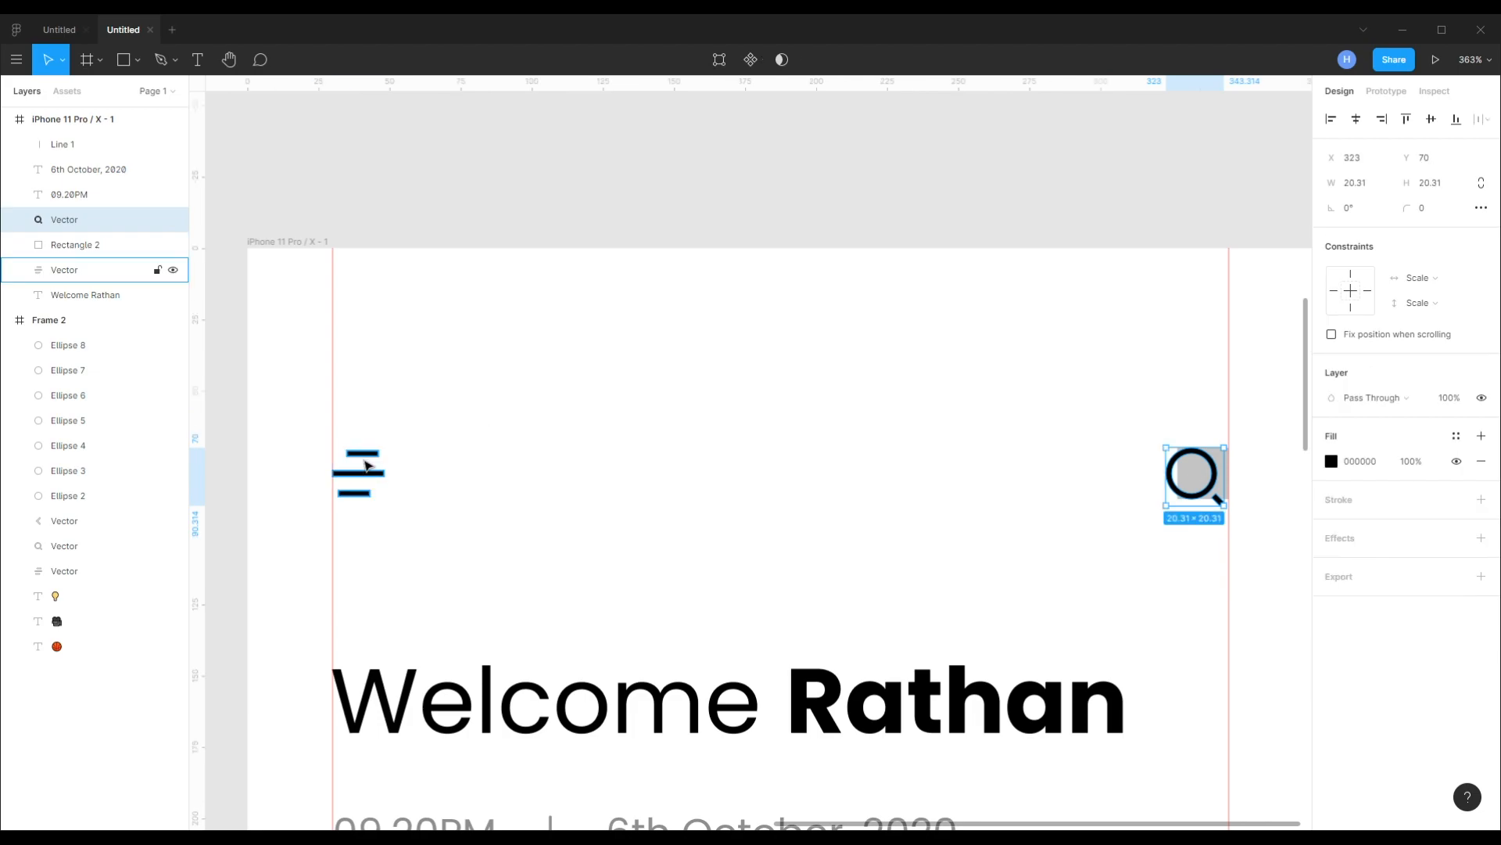
shift+click(370, 461)
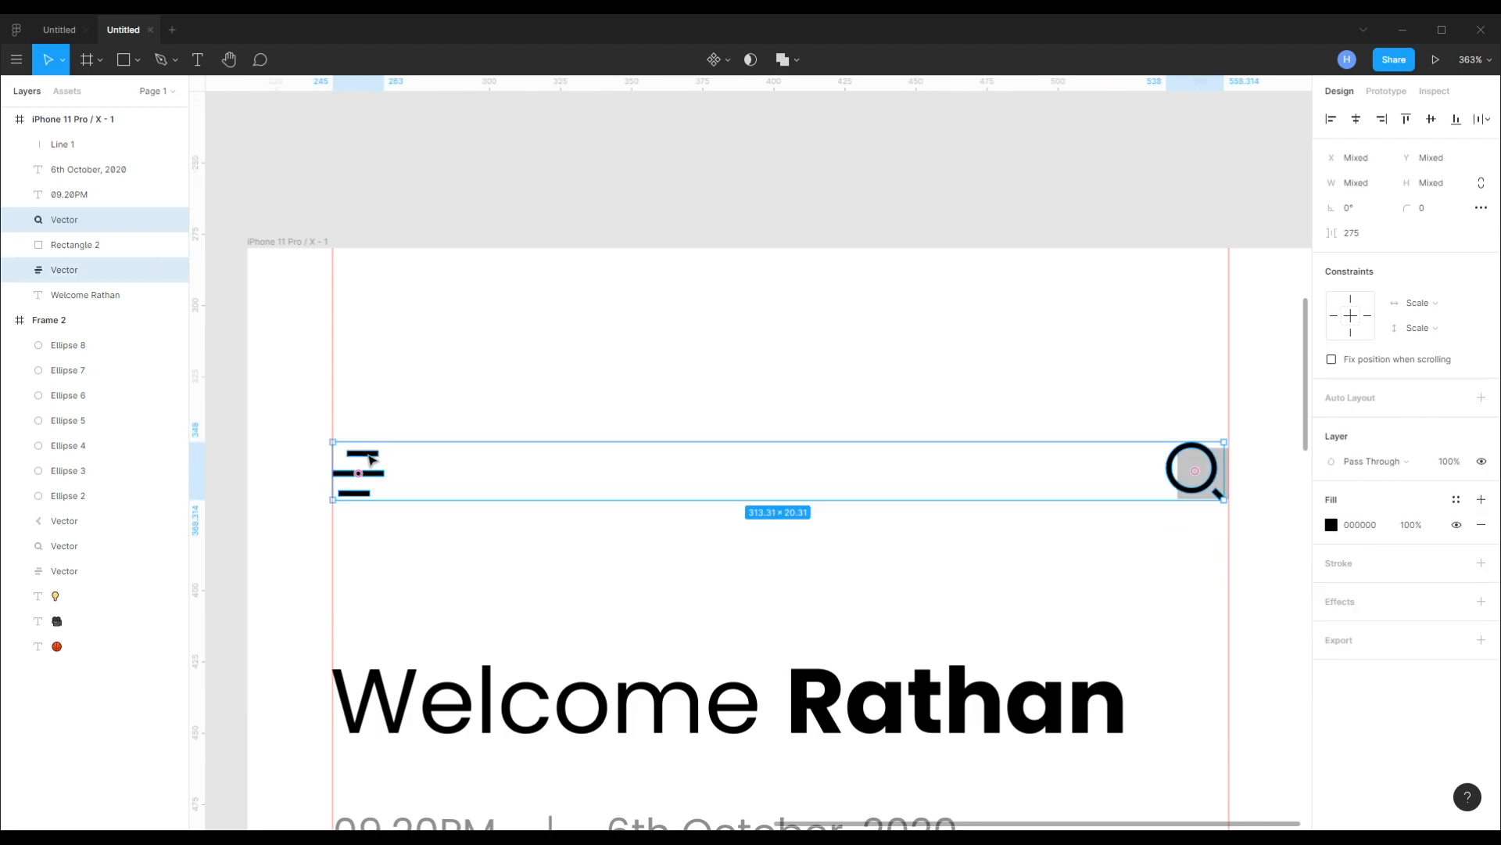
click(1431, 124)
click(1072, 144)
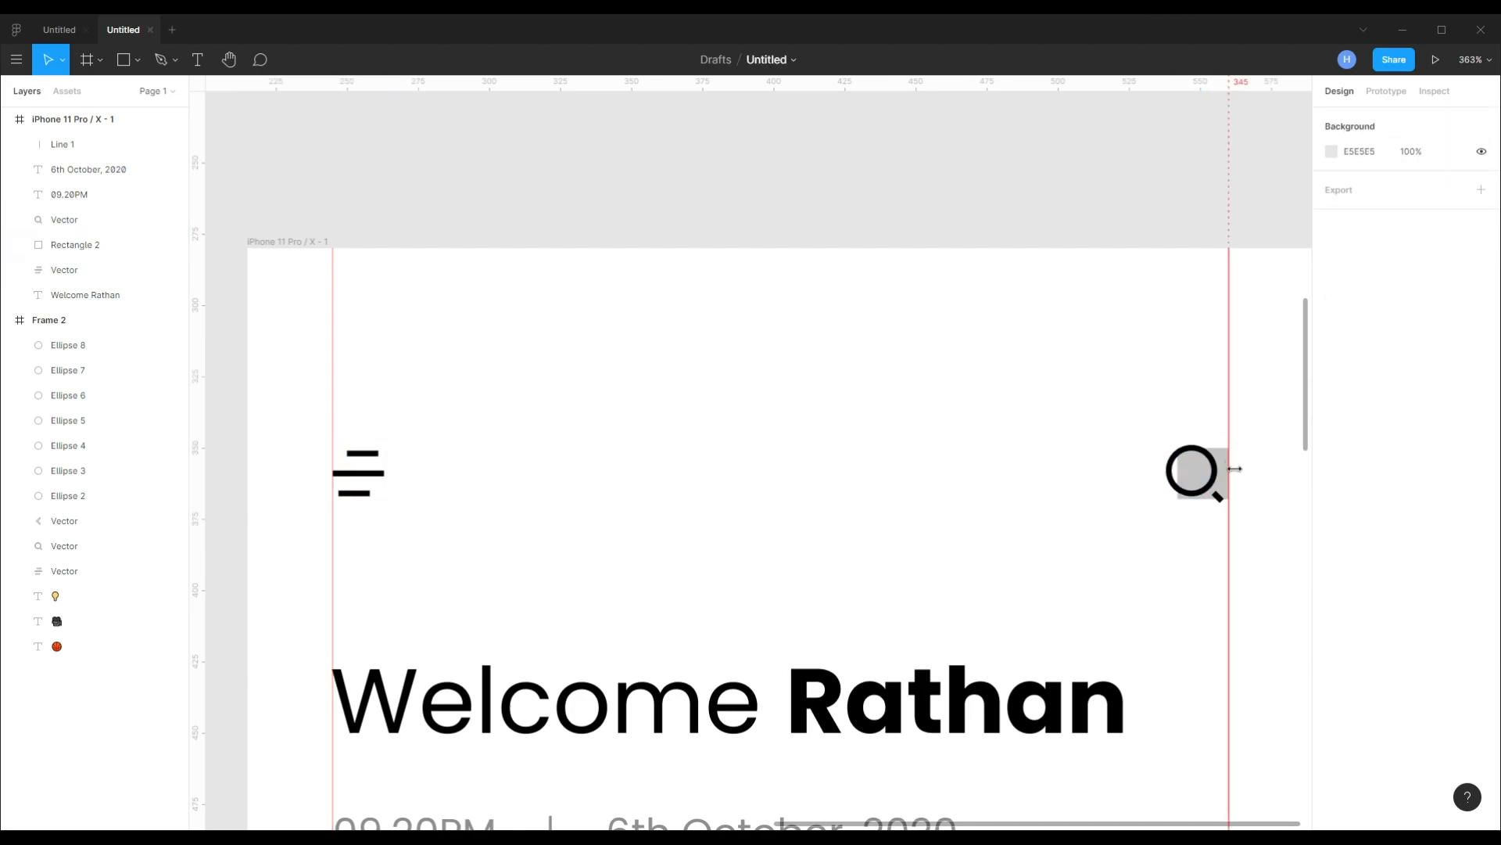
- Enlarge the grey square behind the search icon to 52 × 52, keeping its right edge on the right guide
click(1225, 466)
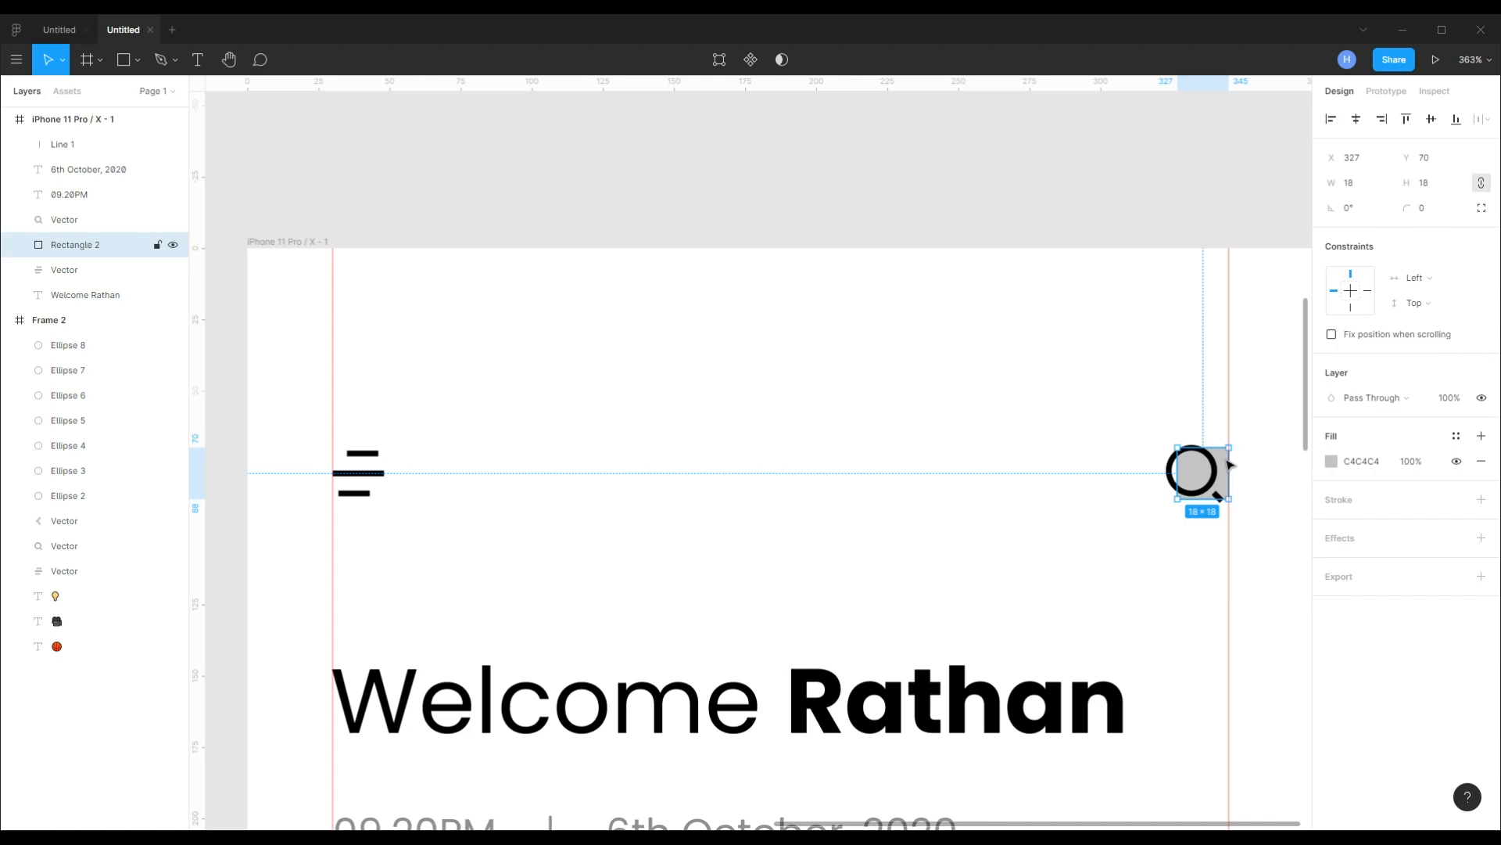
drag(1187, 483, 1122, 486)
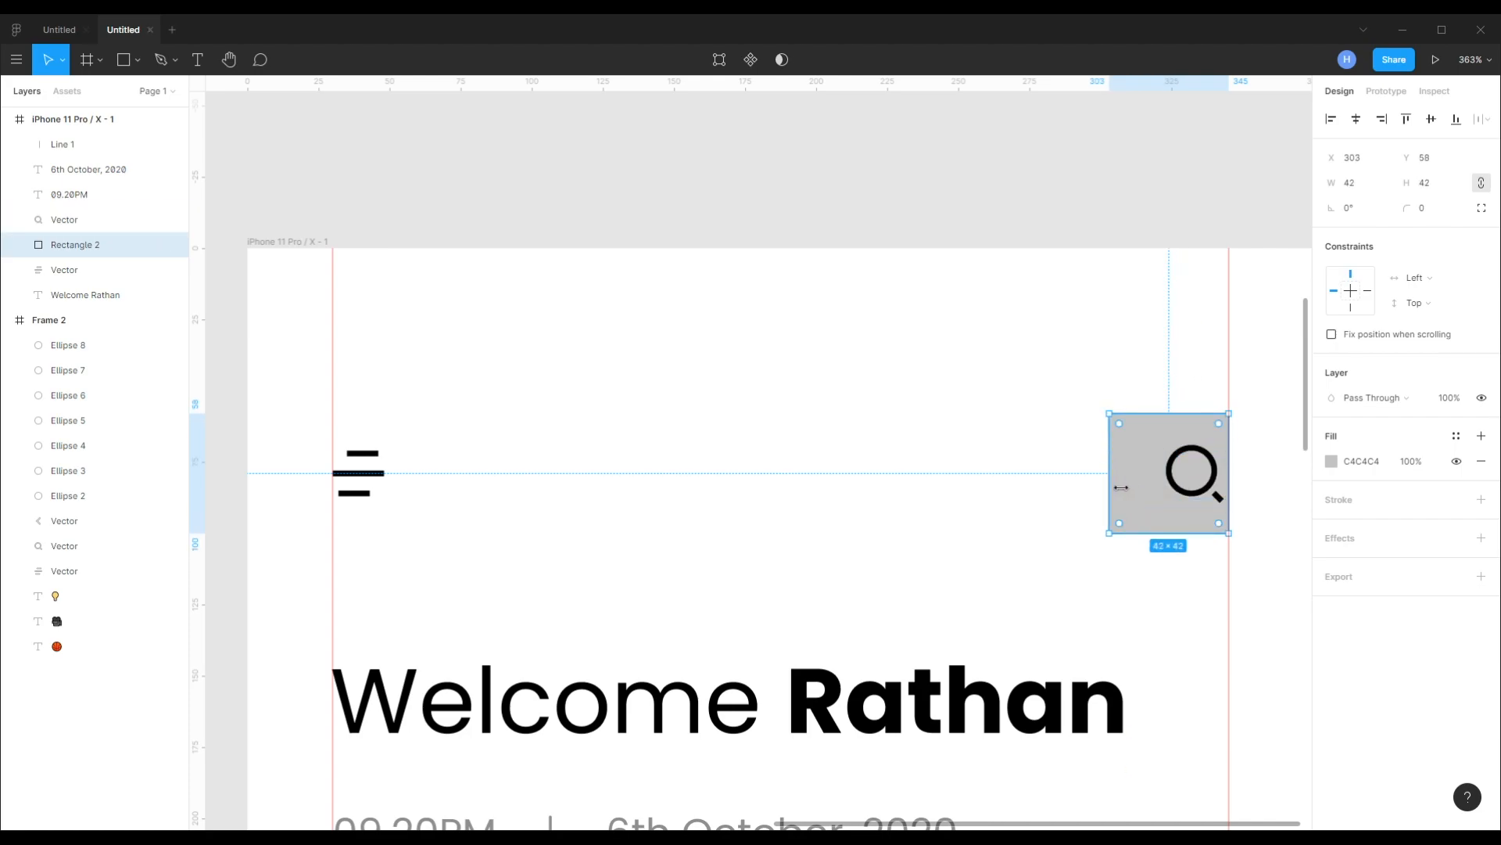
drag(1119, 487, 1089, 480)
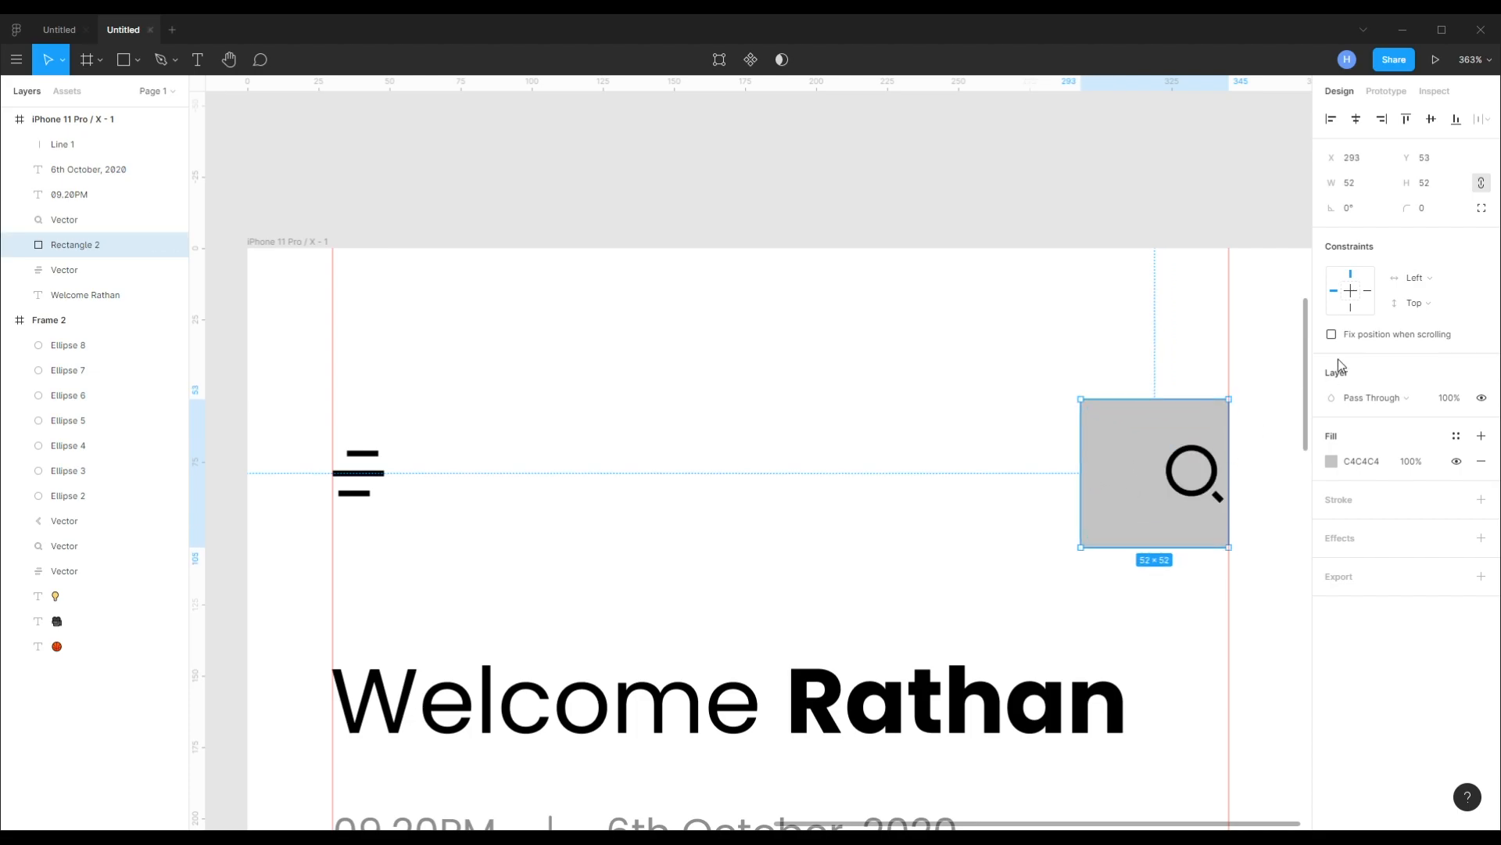
- Set the grey square's corner radius to 14 and apply corner smoothing to it
click(1443, 214)
text(10)
key(Return)
key(Up)
key(Up)
key(Up)
key(Up)
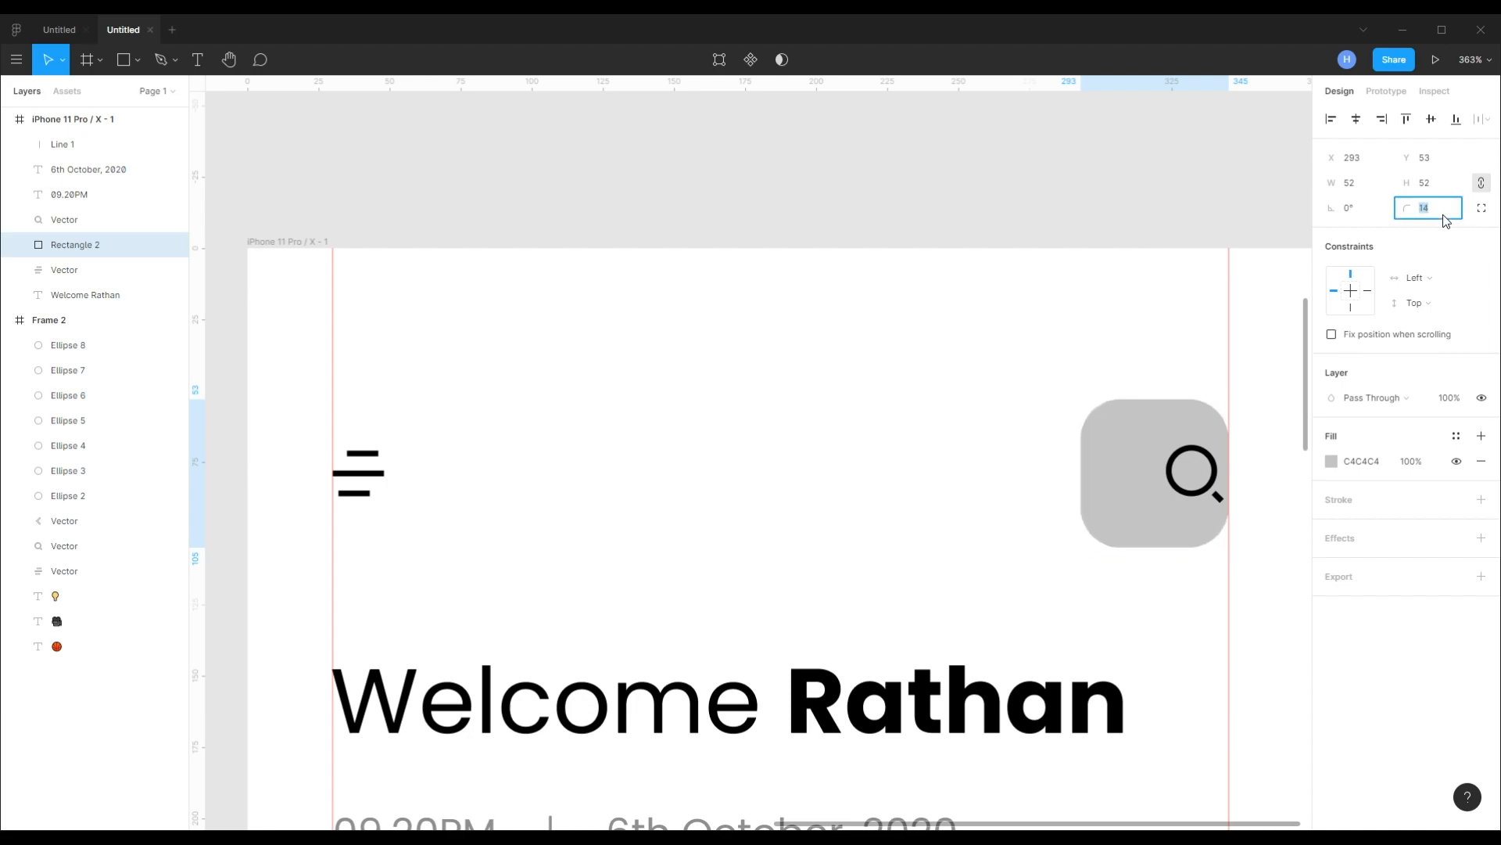
click(1481, 207)
click(1481, 232)
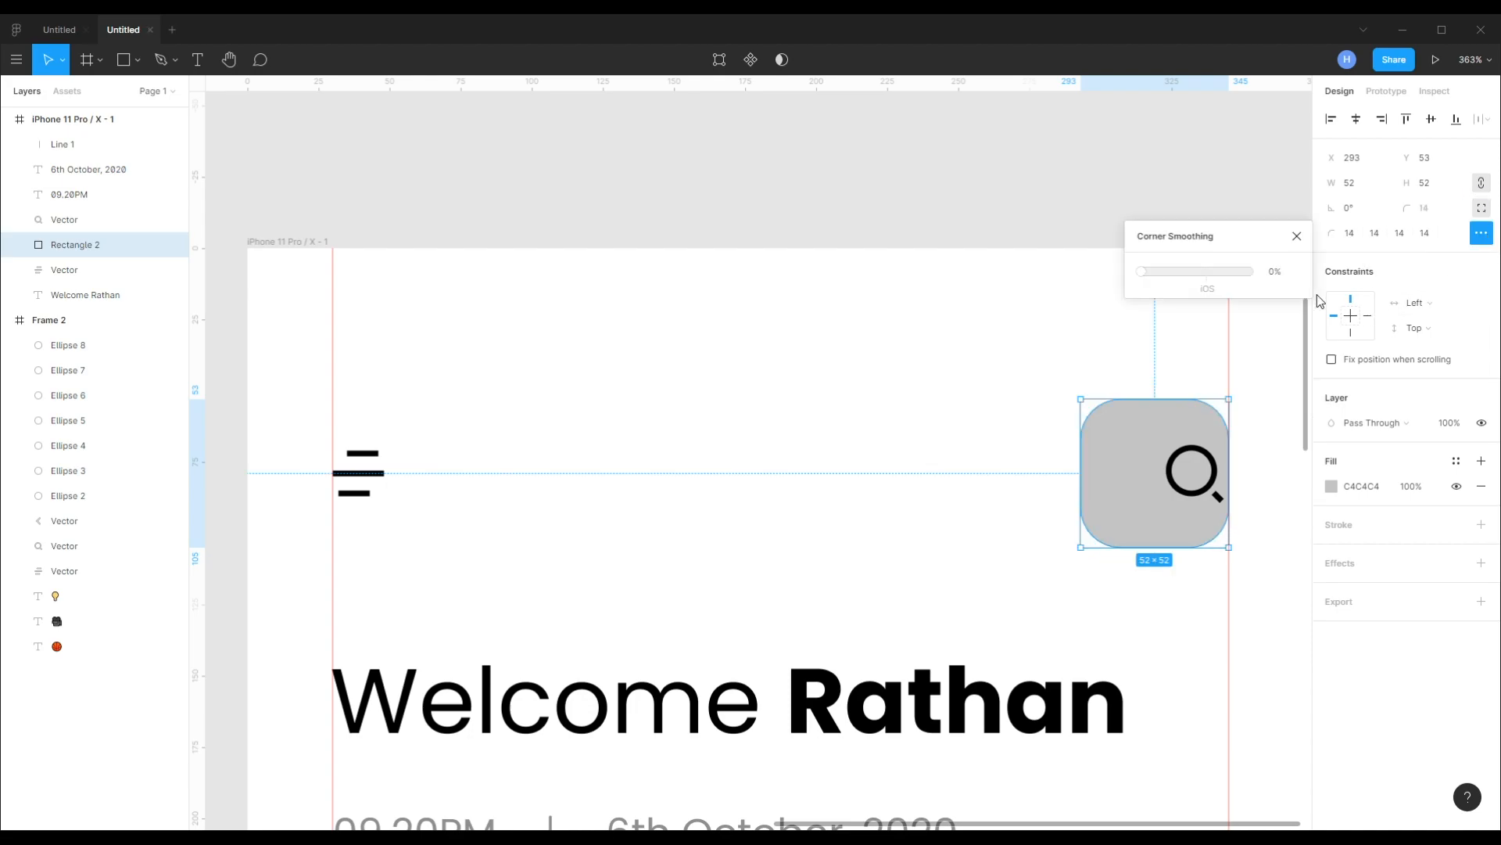
click(952, 171)
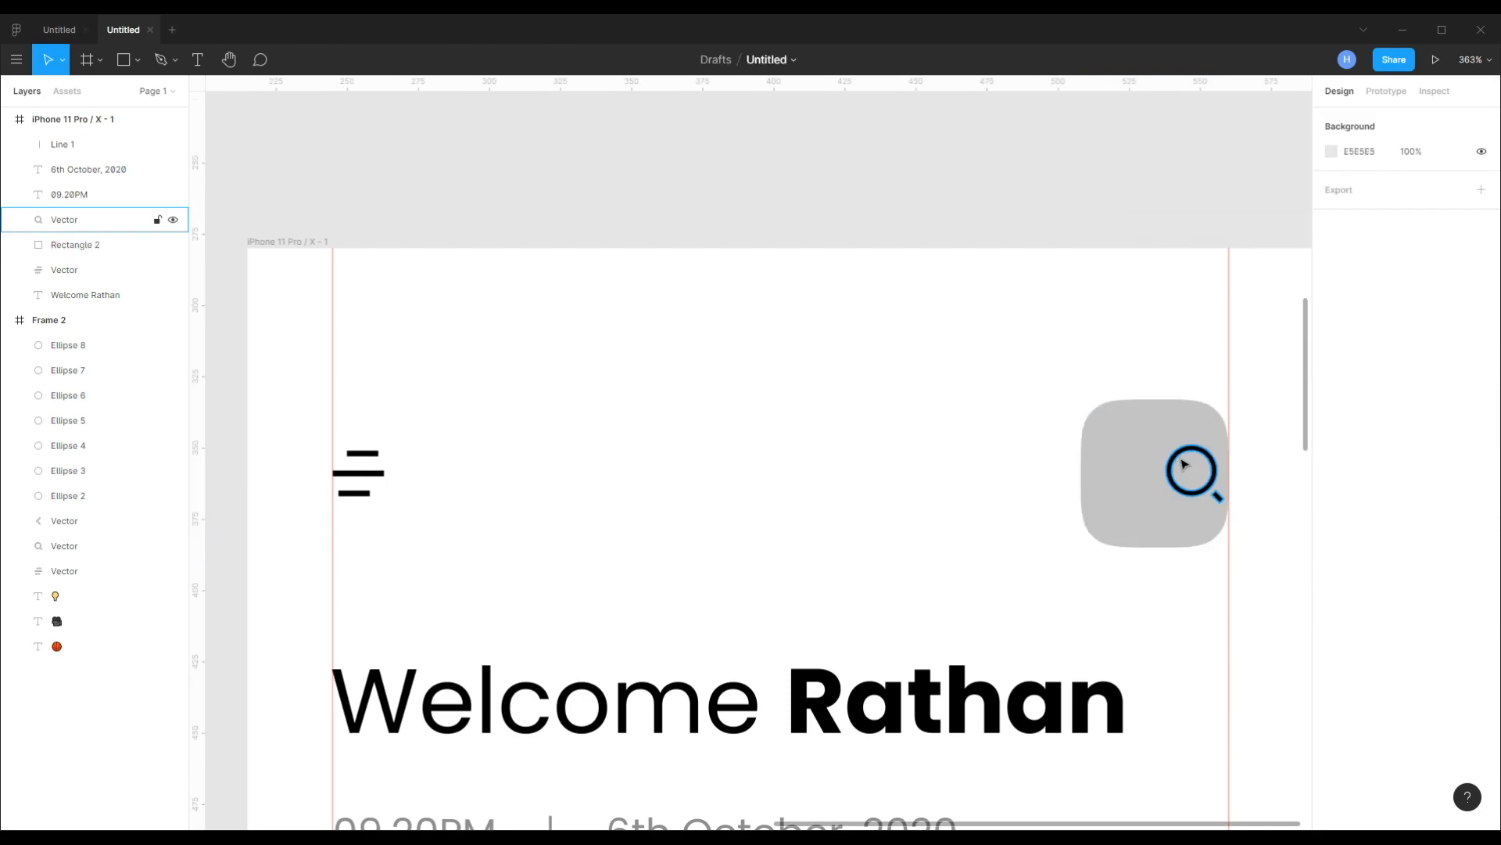
- Centre the search icon on the rounded square
click(1160, 469)
mouse_move(1160, 469)
mouse_down()
mouse_move(1130, 468)
mouse_move(1151, 464)
mouse_up()
key(Escape)
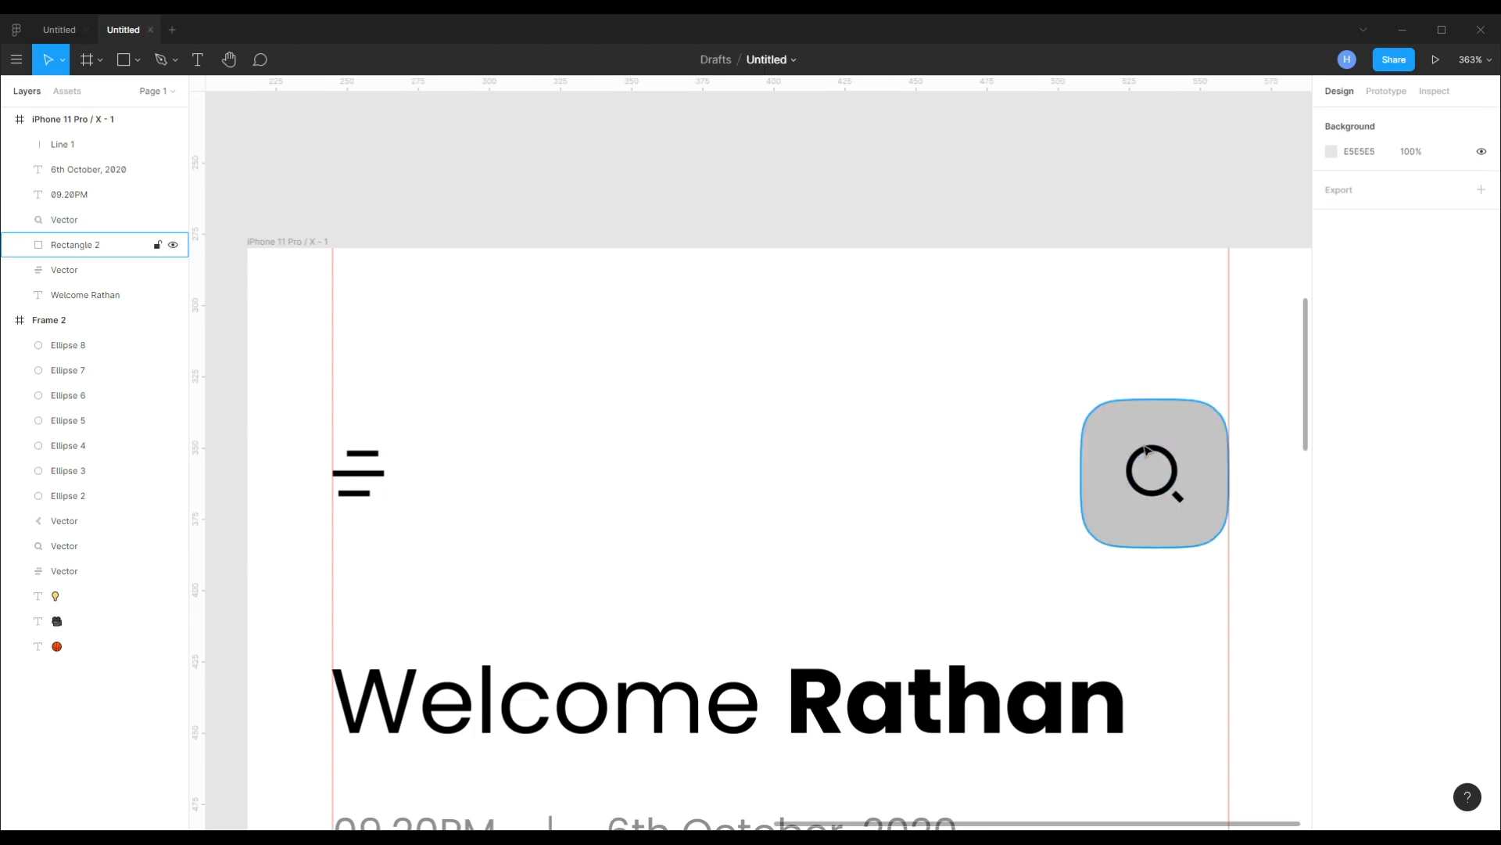
- Change the rounded square's fill to the pale blue document colour
scroll(1148, 438, down, 2)
click(1148, 438)
scroll(1087, 406, down, 2)
click(1333, 486)
click(1274, 692)
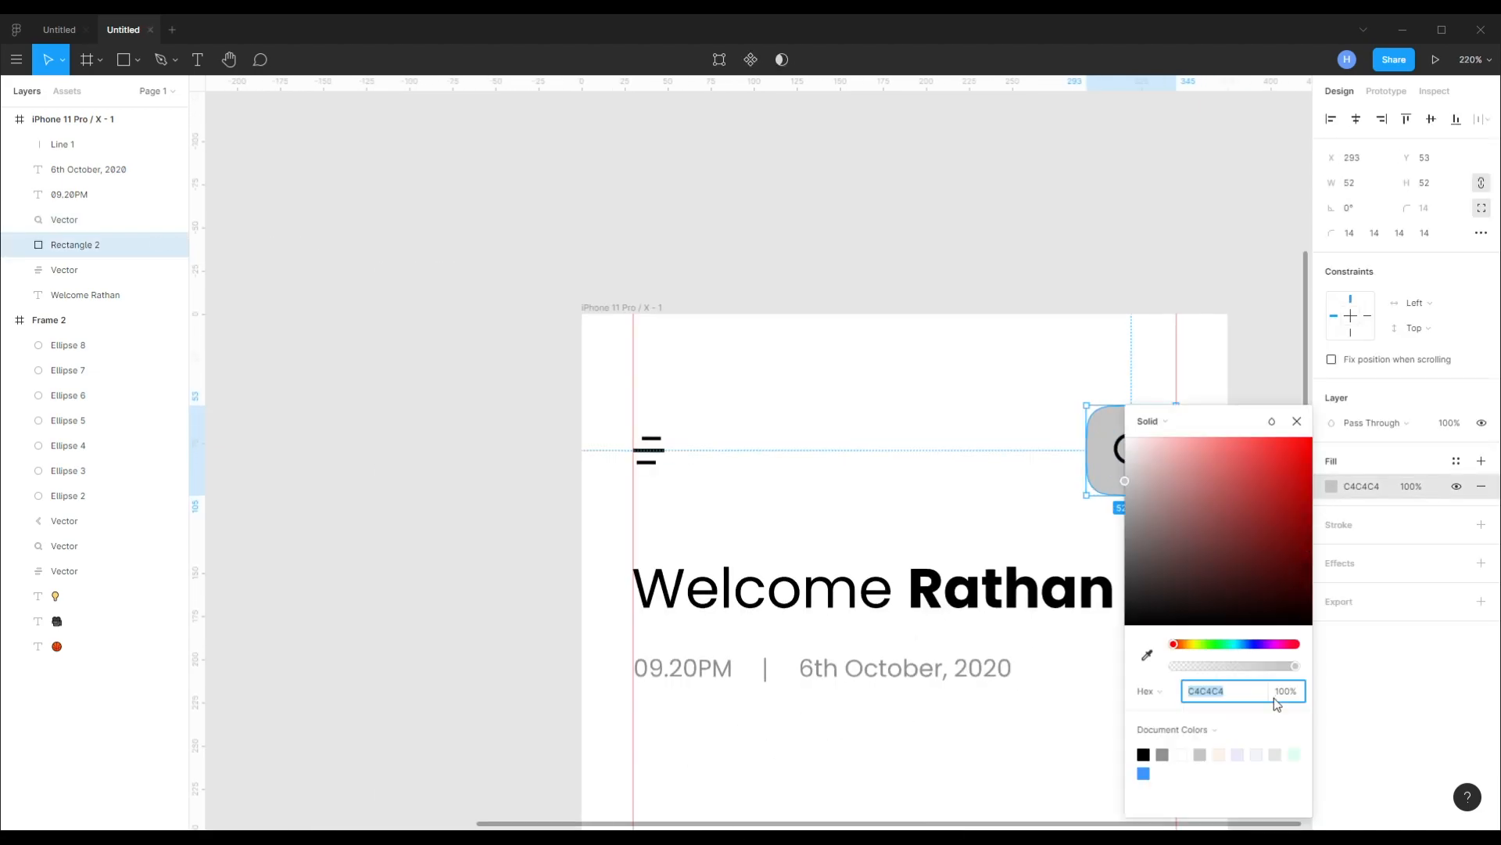
click(1257, 757)
click(1120, 242)
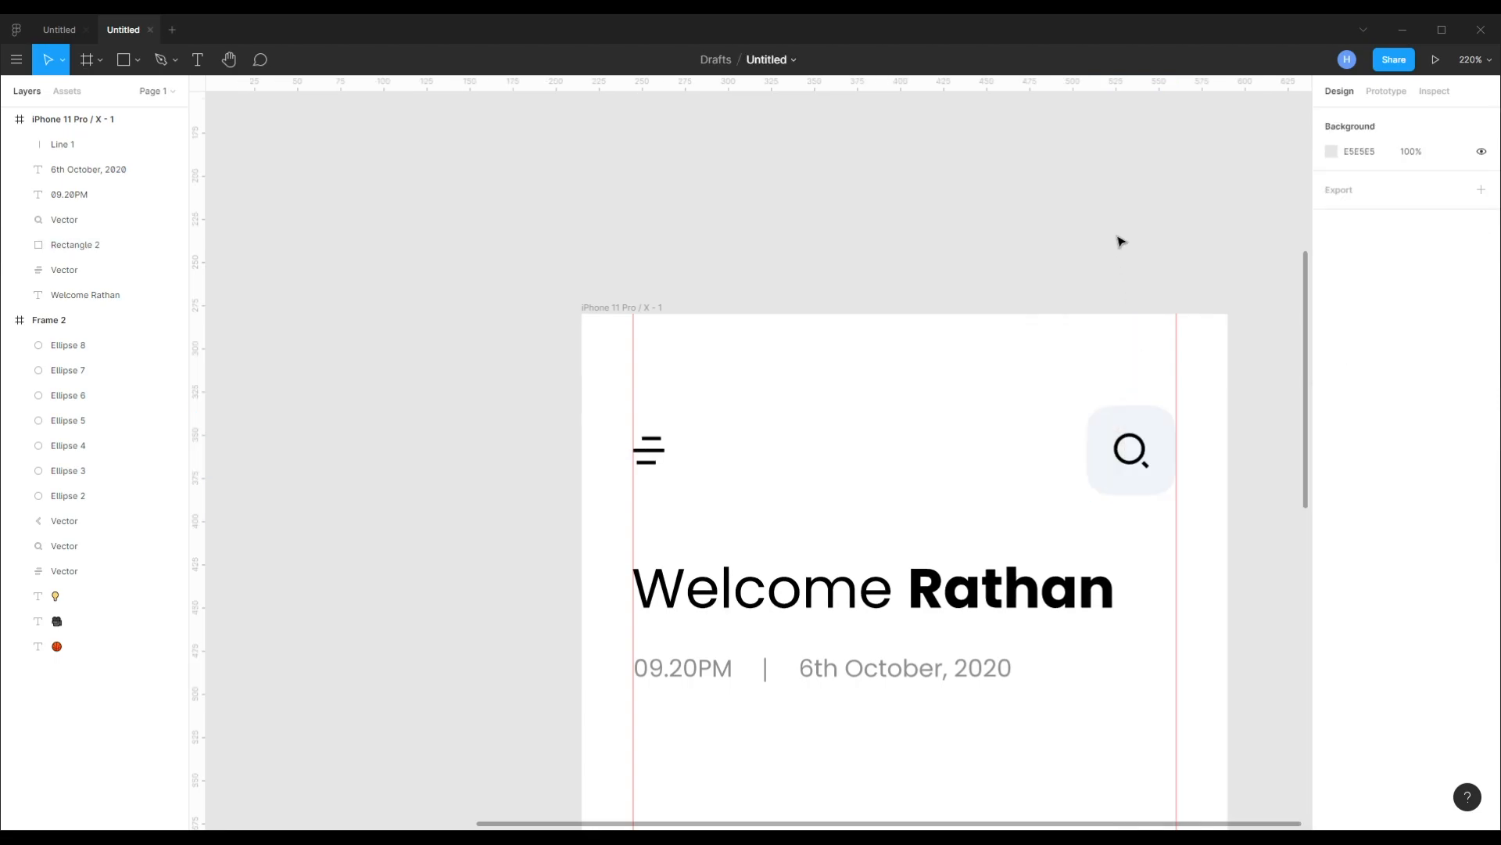
- Group the date text, the separator line and the time text below the greeting
scroll(983, 430, right, 5)
scroll(983, 430, down, 3)
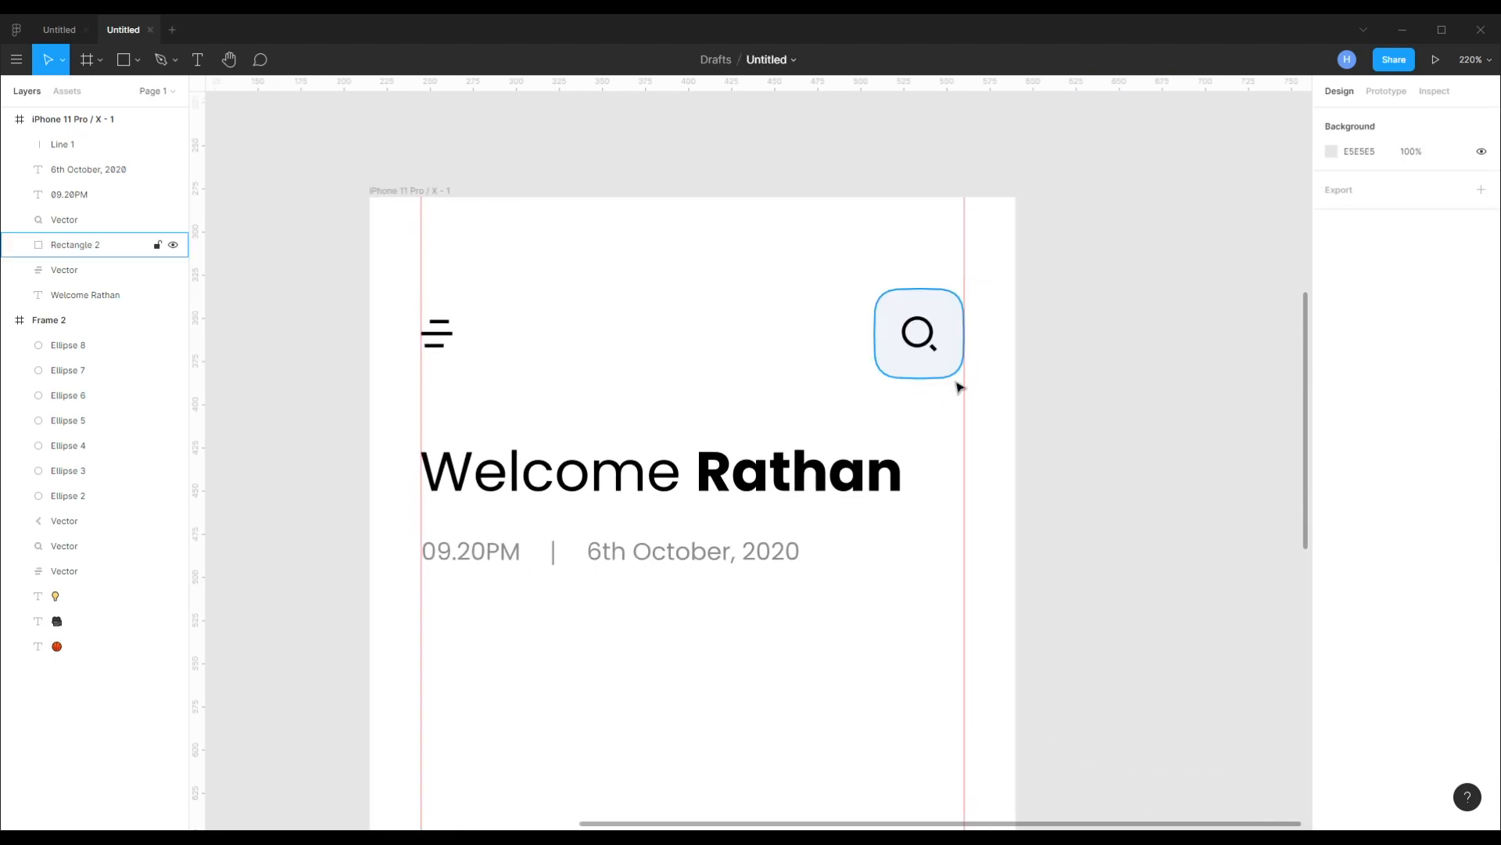
click(918, 368)
drag(906, 457, 942, 391)
click(814, 405)
click(694, 488)
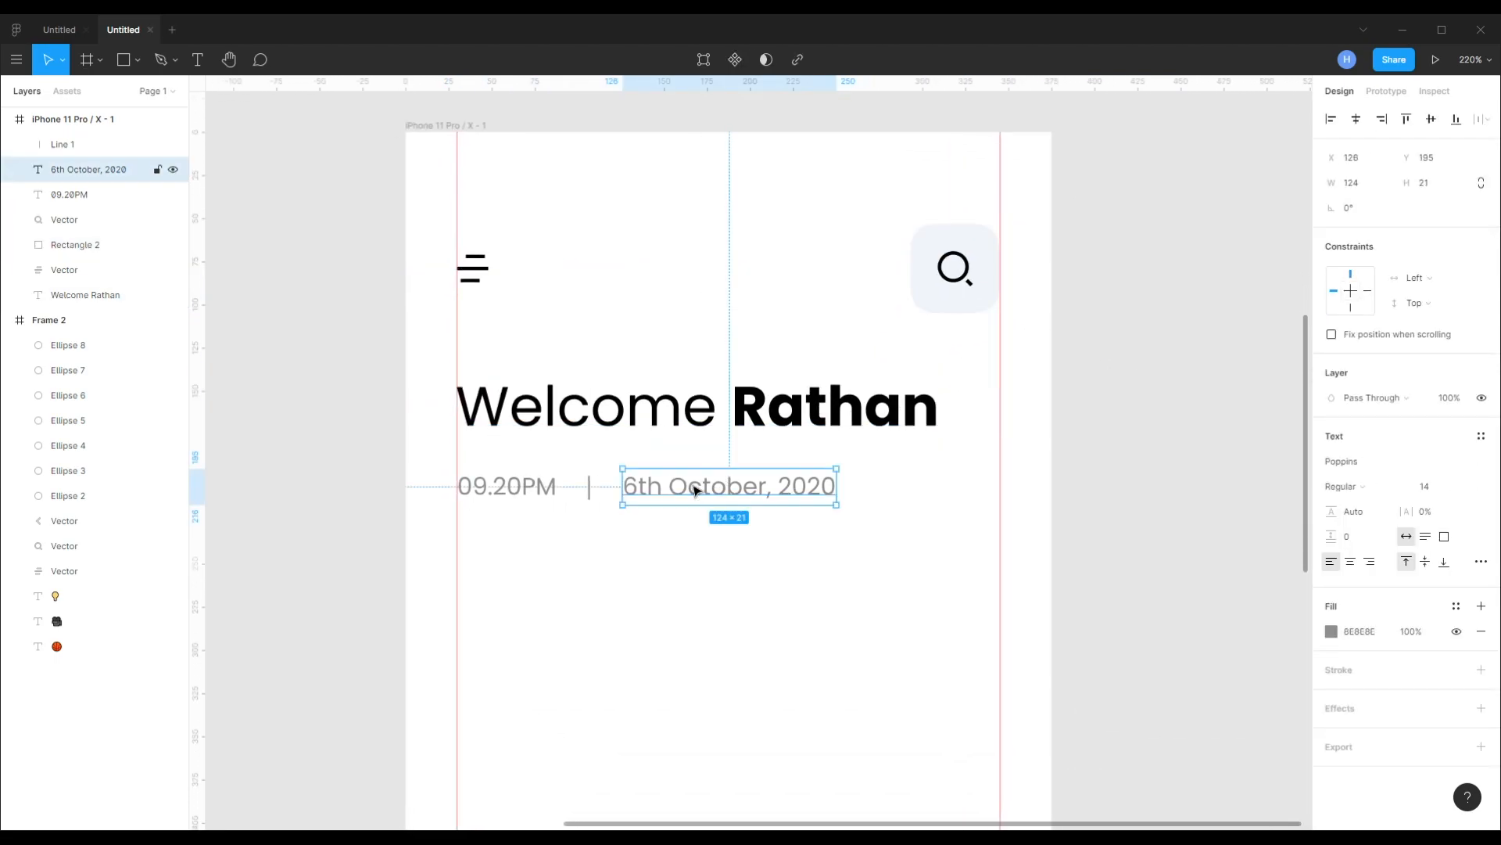
shift+click(590, 487)
shift+click(538, 497)
key(ctrl+g)
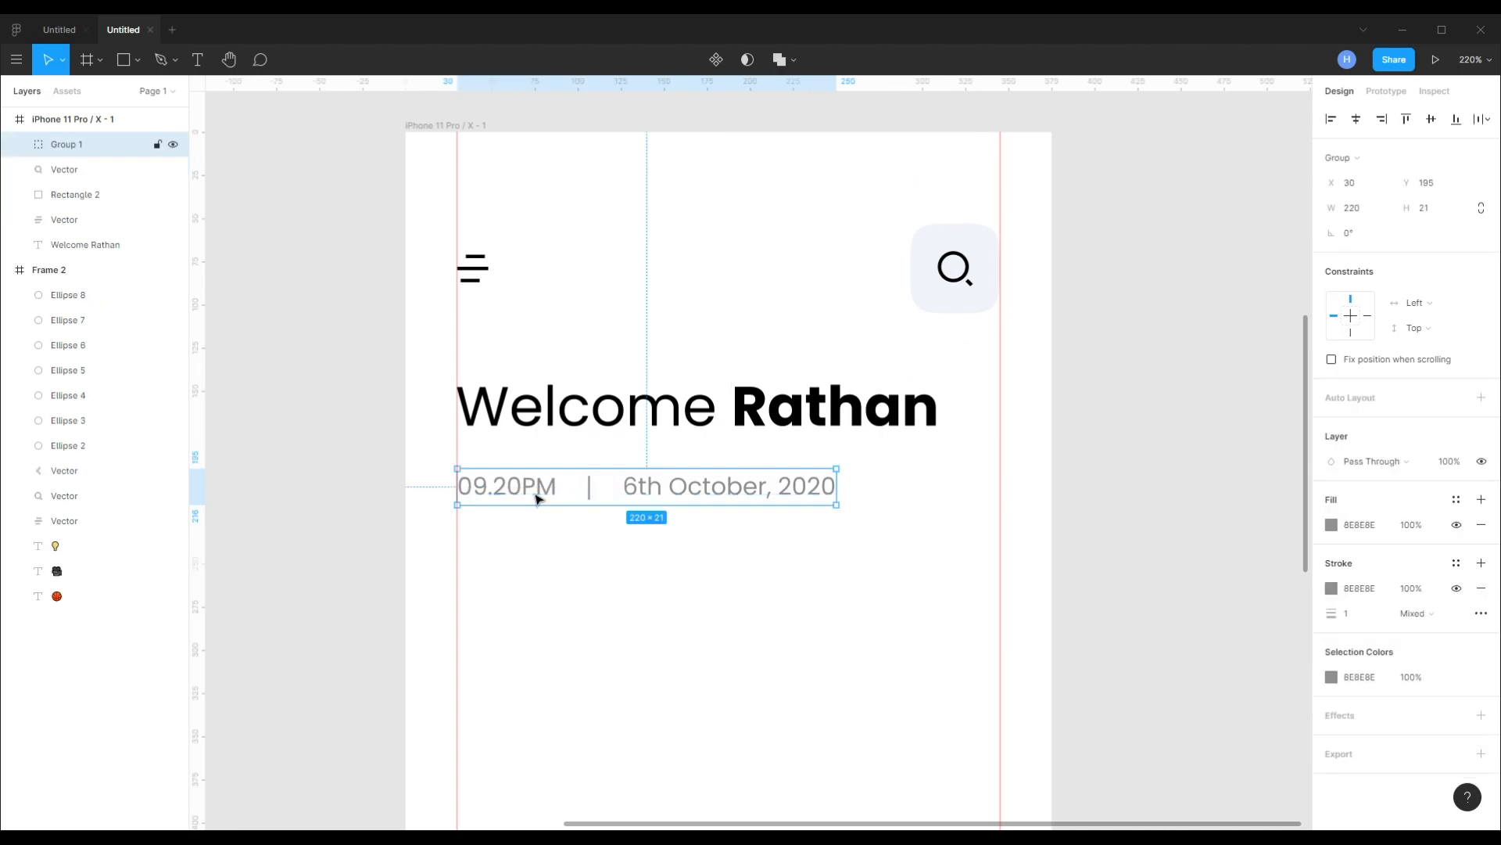
scroll(538, 497, down, 3)
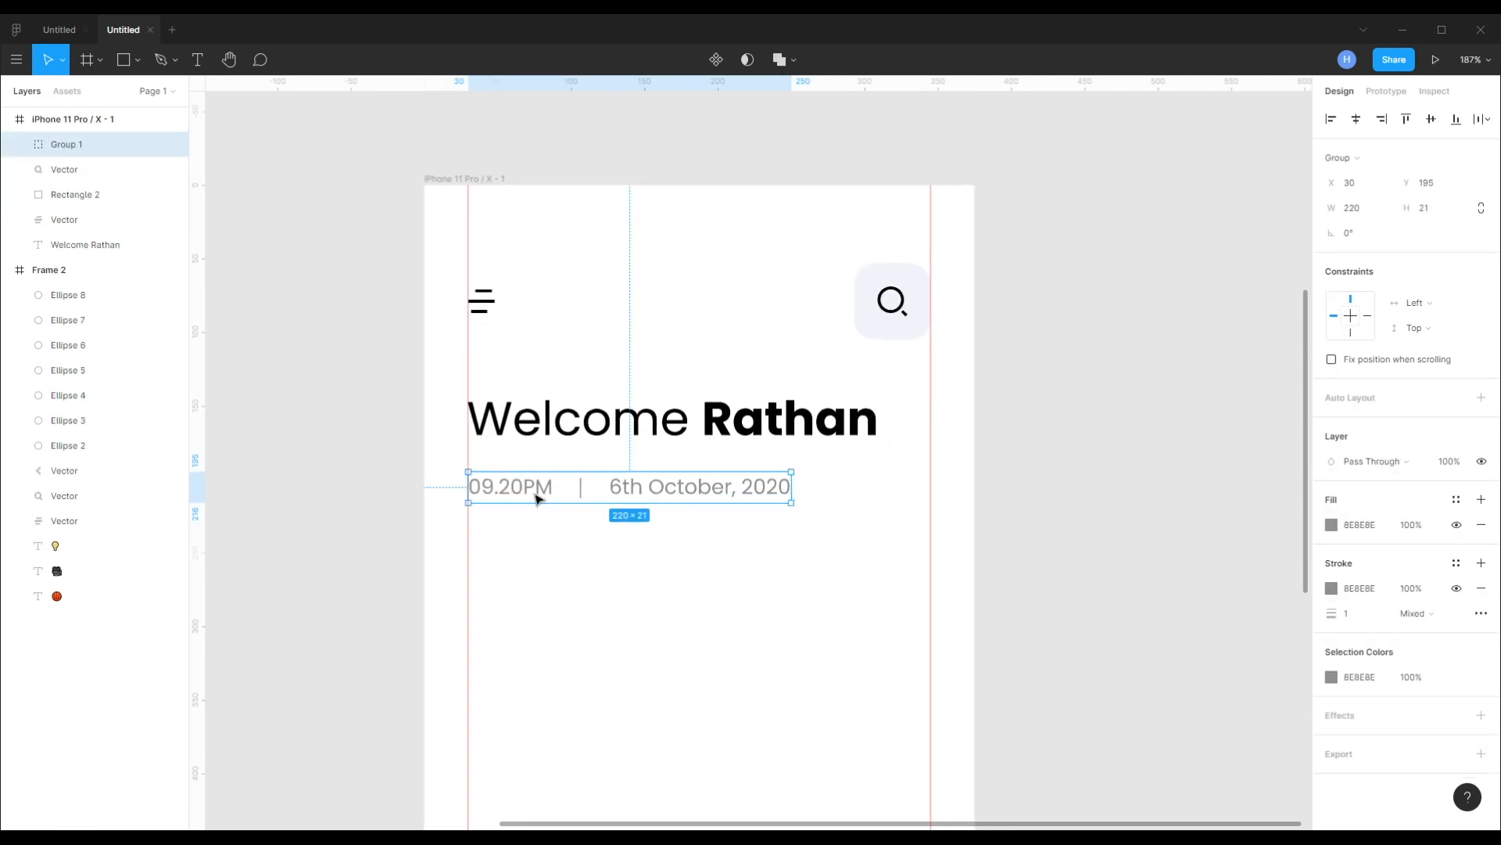
scroll(558, 459, down, 2)
key(t)
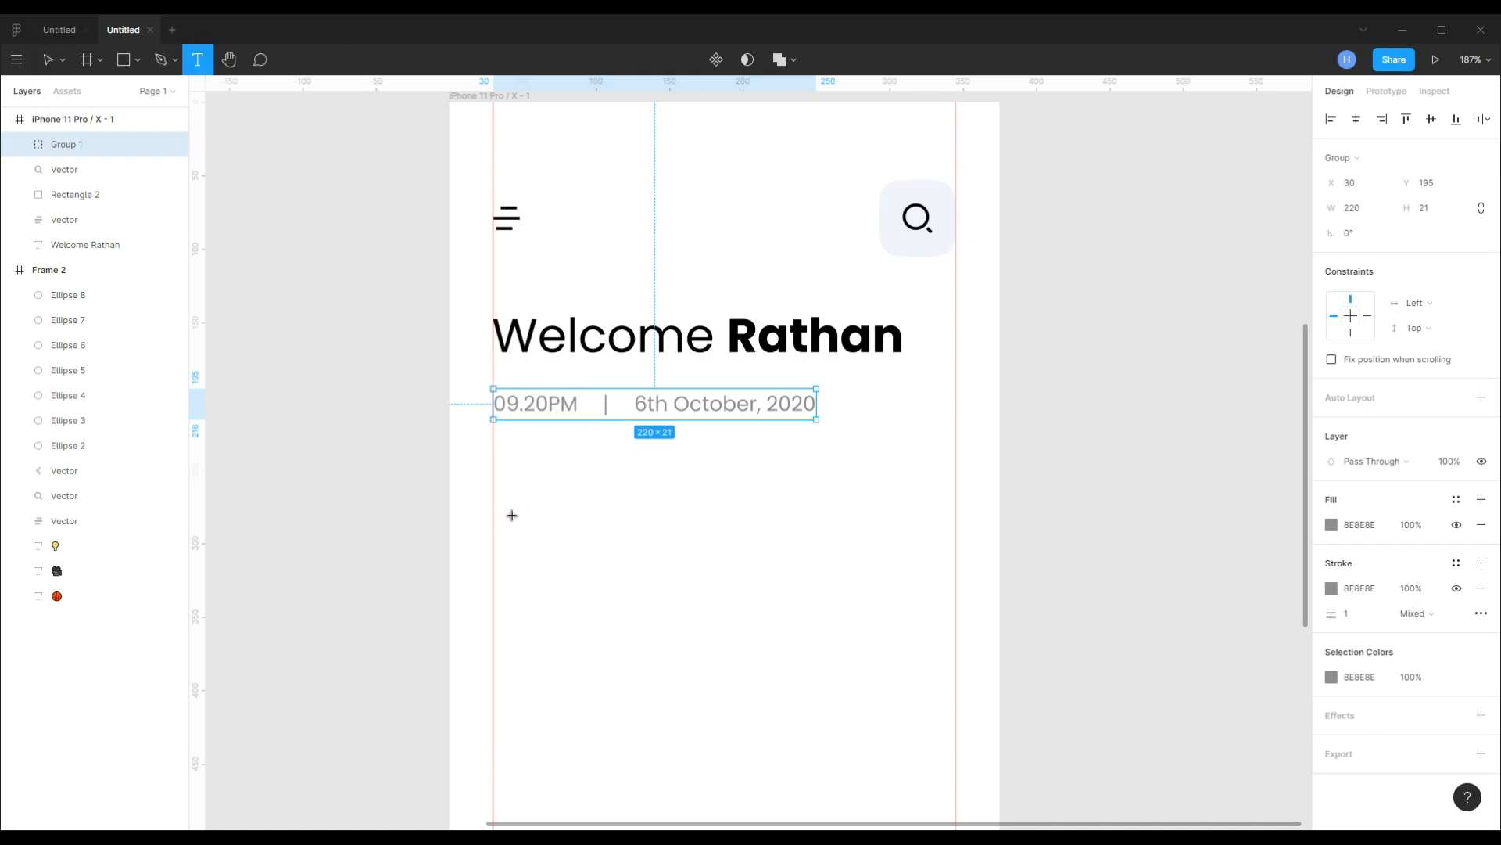
click(510, 514)
key(ctrl+z)
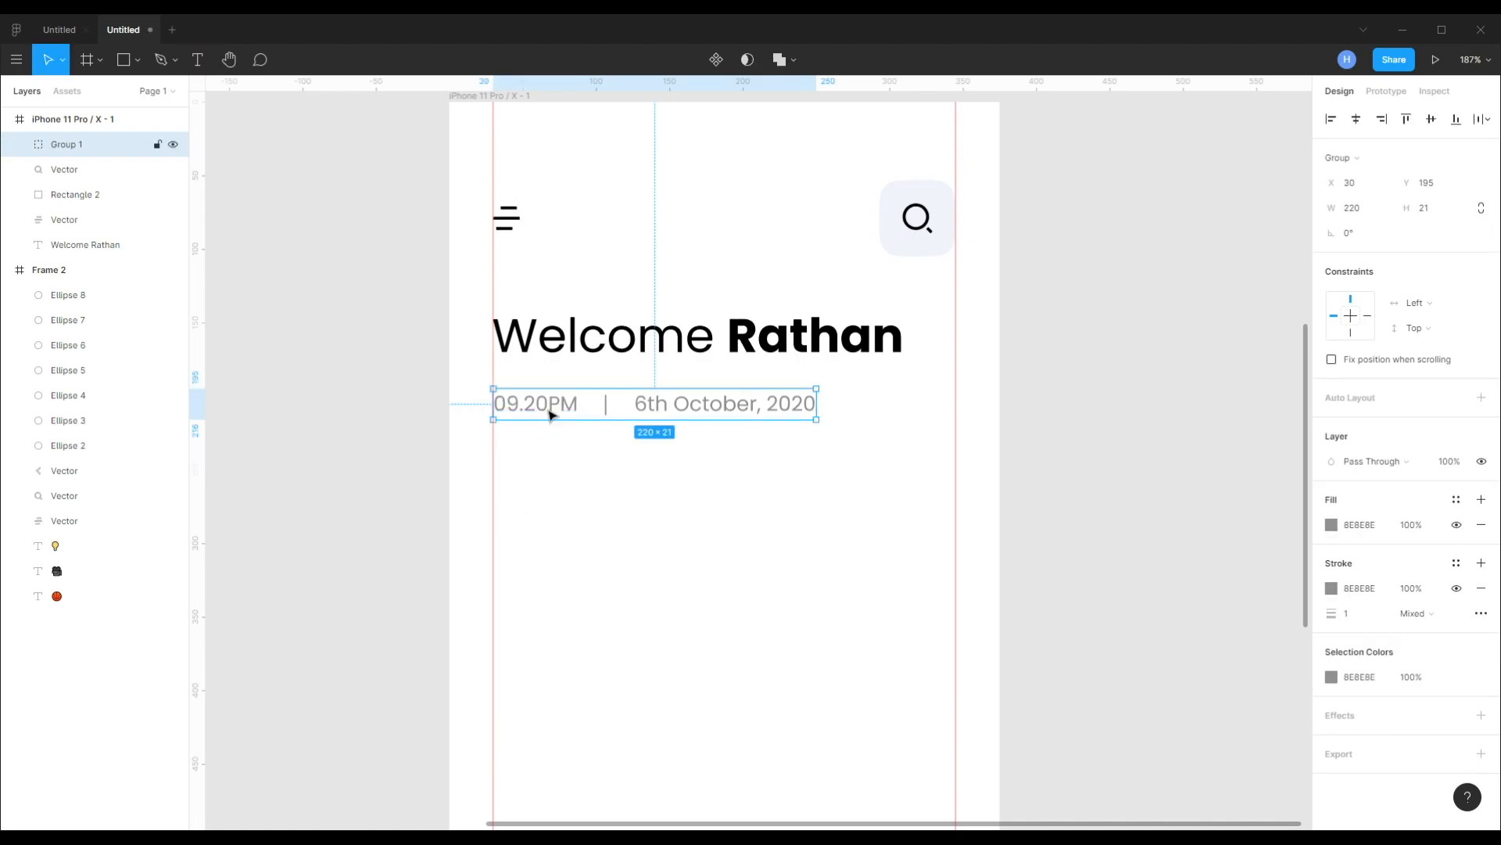
- Add a text box about 311 × 63 below the date row, reading You were reading “Covid-19 Pandemic”
key(t)
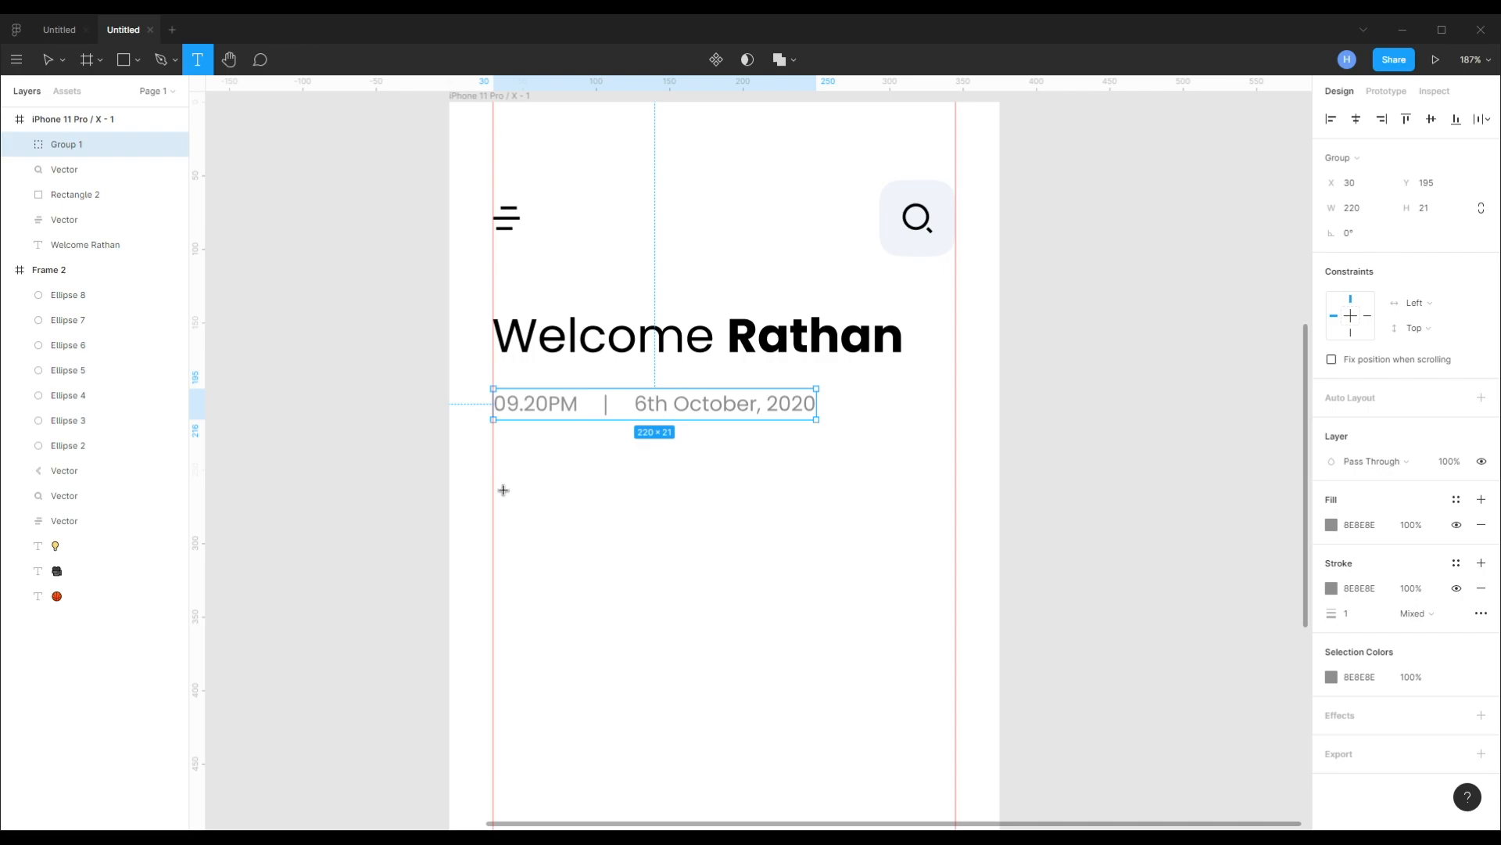
drag(494, 473, 953, 571)
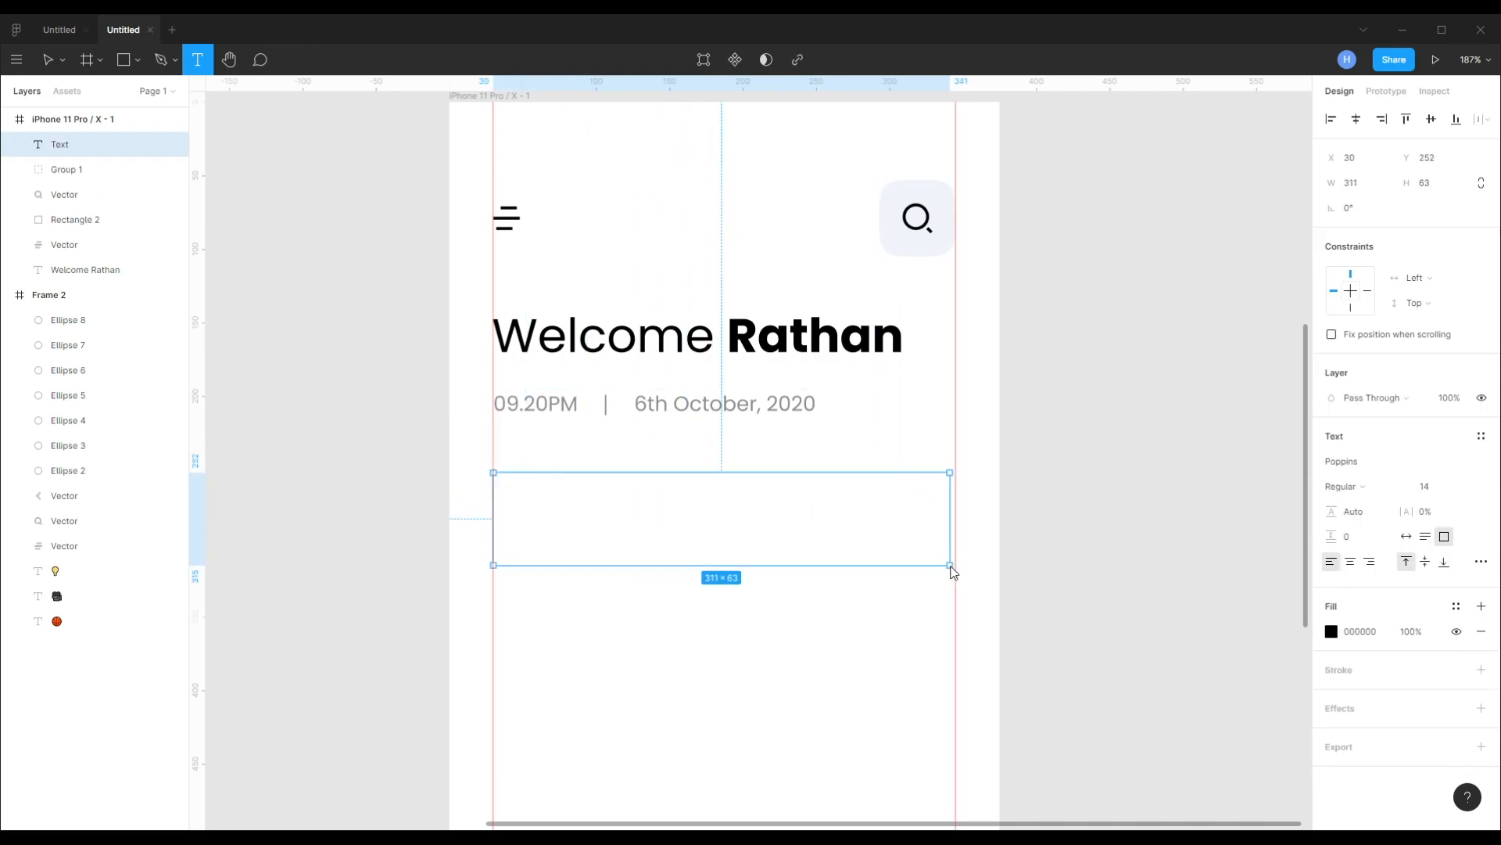
text(You were reading)
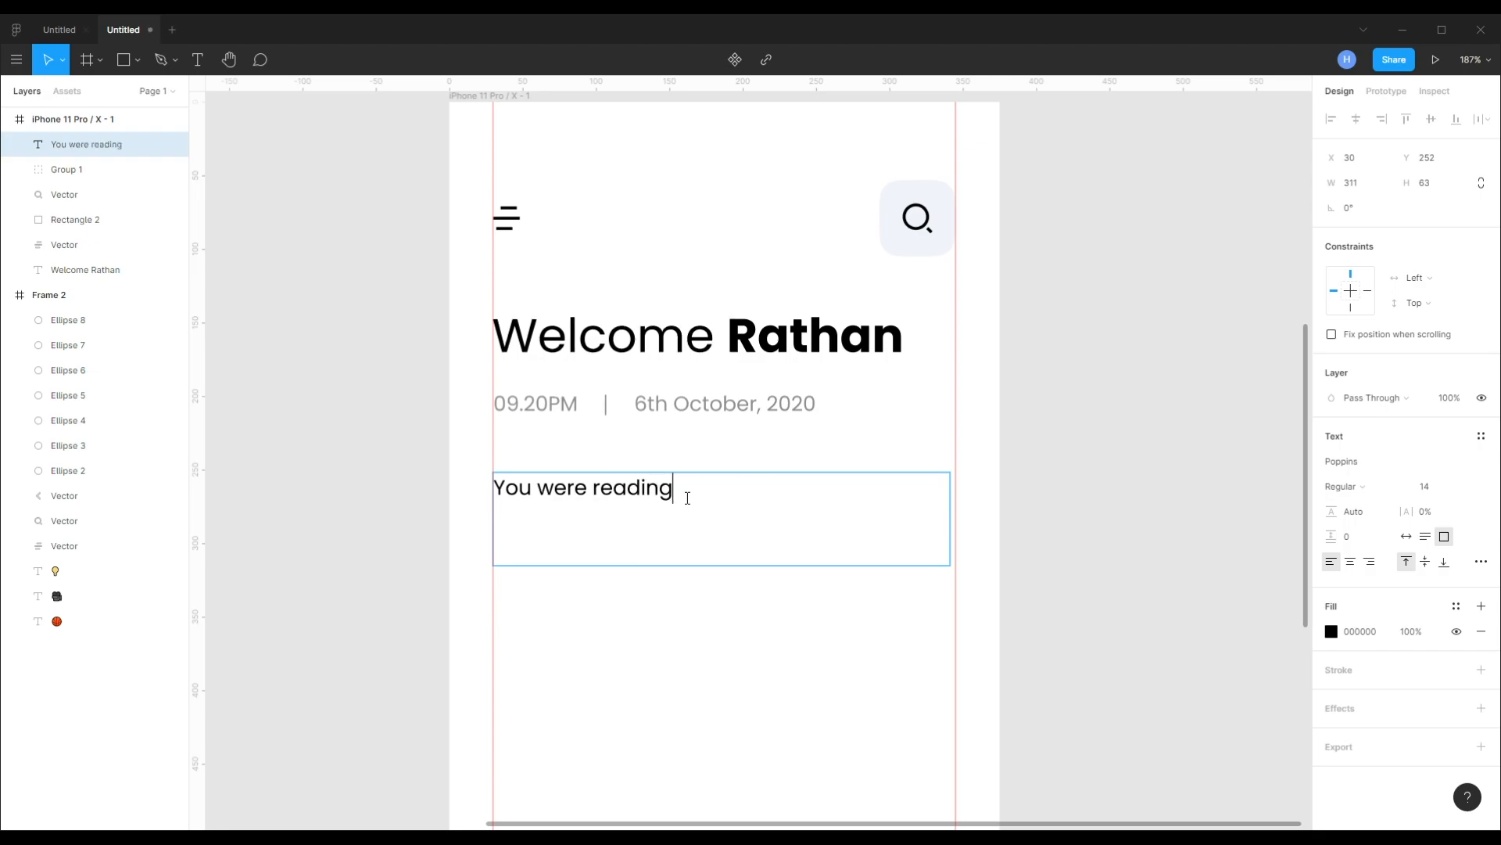
text( “Covid-19 Pandemic”)
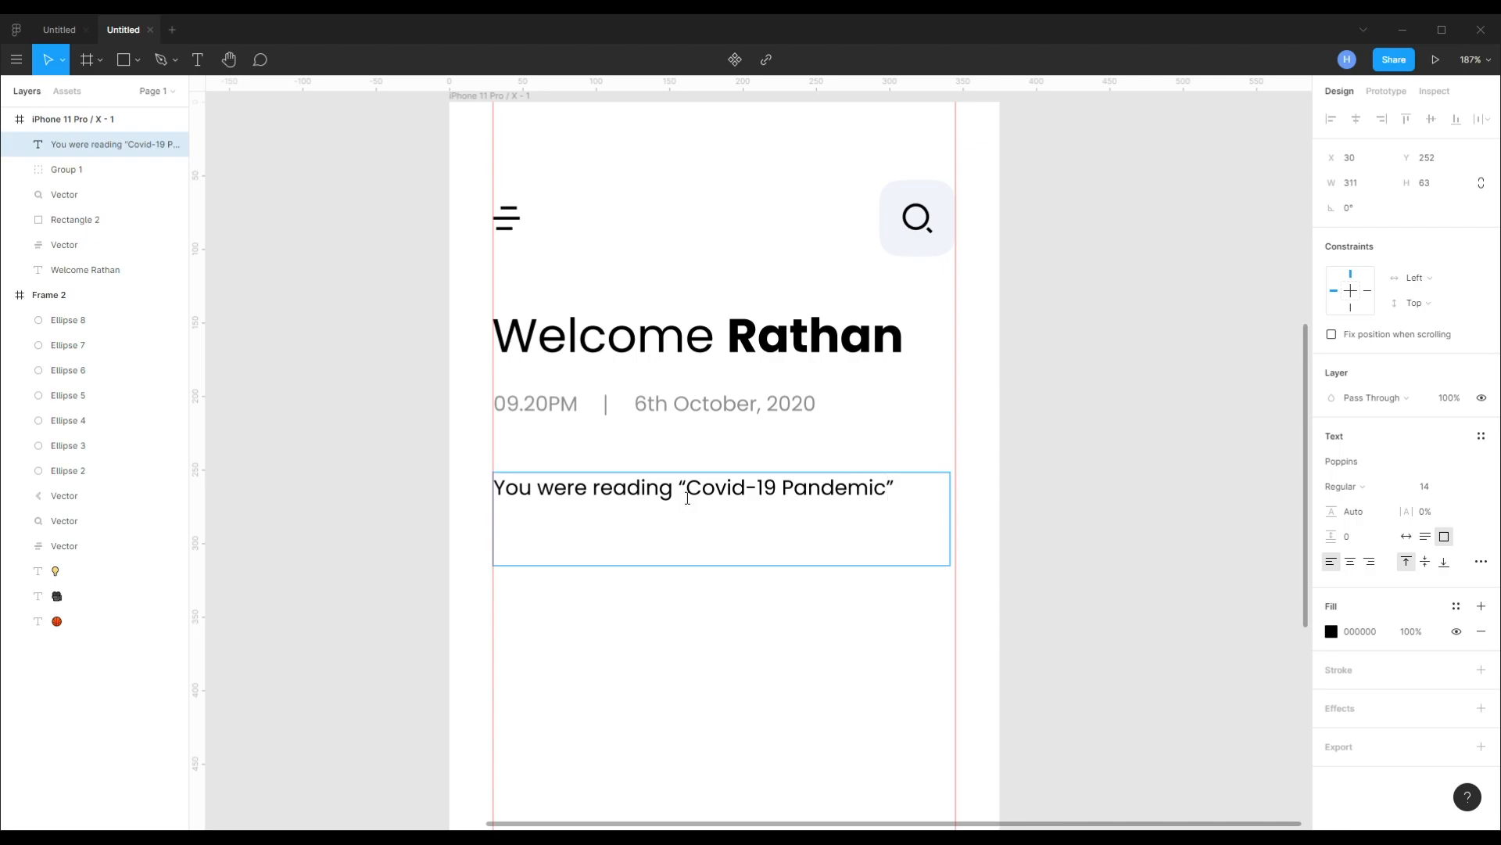
- Make the words Covid-19 Pandemic inside the quotation marks bold
key(ctrl+shift+Left)
key(ctrl+shift+Left)
key(ctrl+shift+Left)
key(ctrl+shift+Left)
key(ctrl+b)
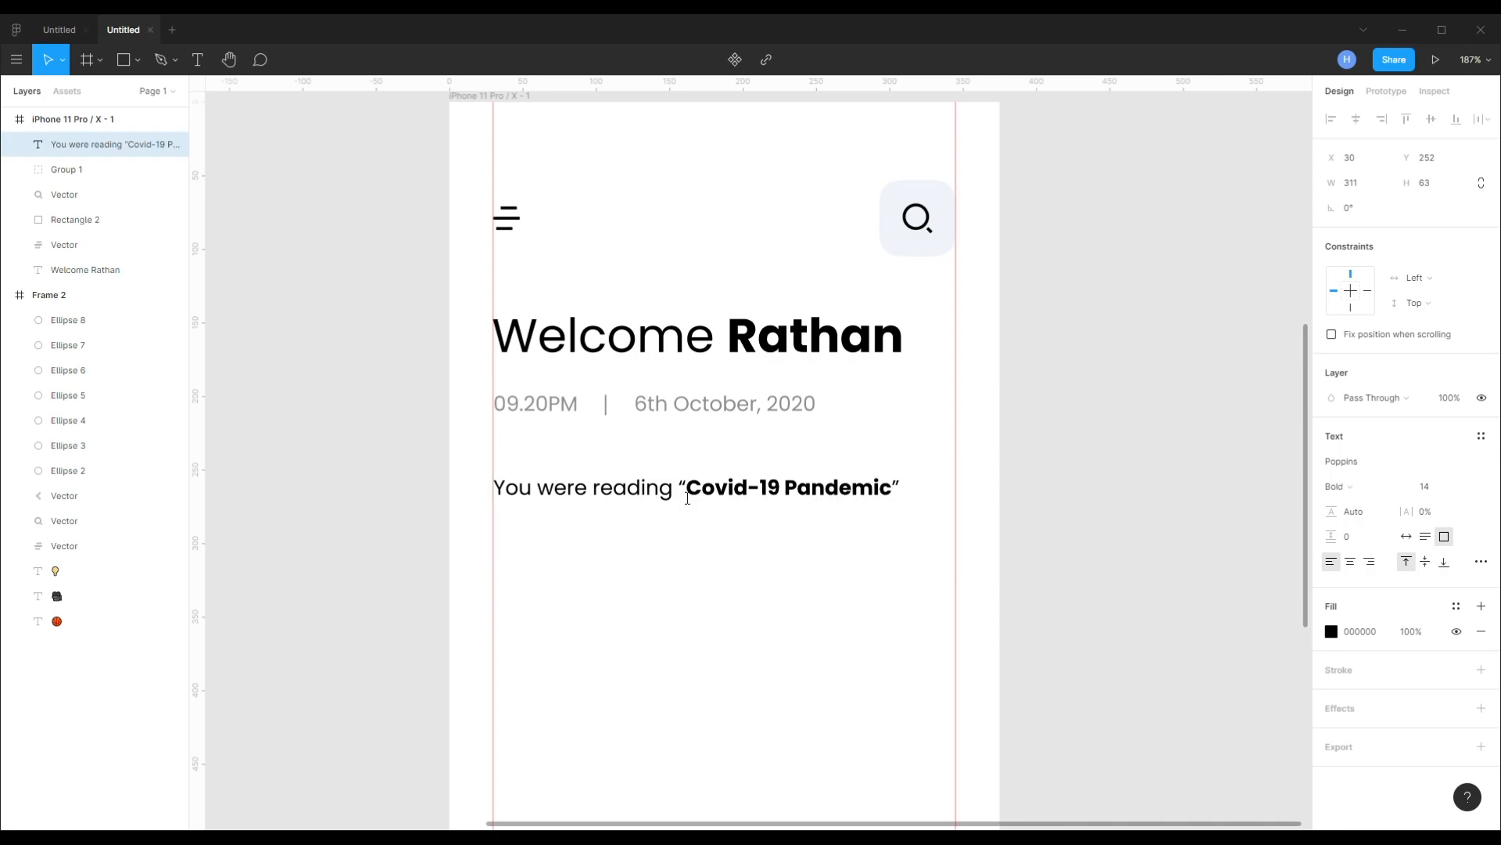
- Finish the reading message with "on yesterday." after the closing quotation mark
key(End)
text(on )
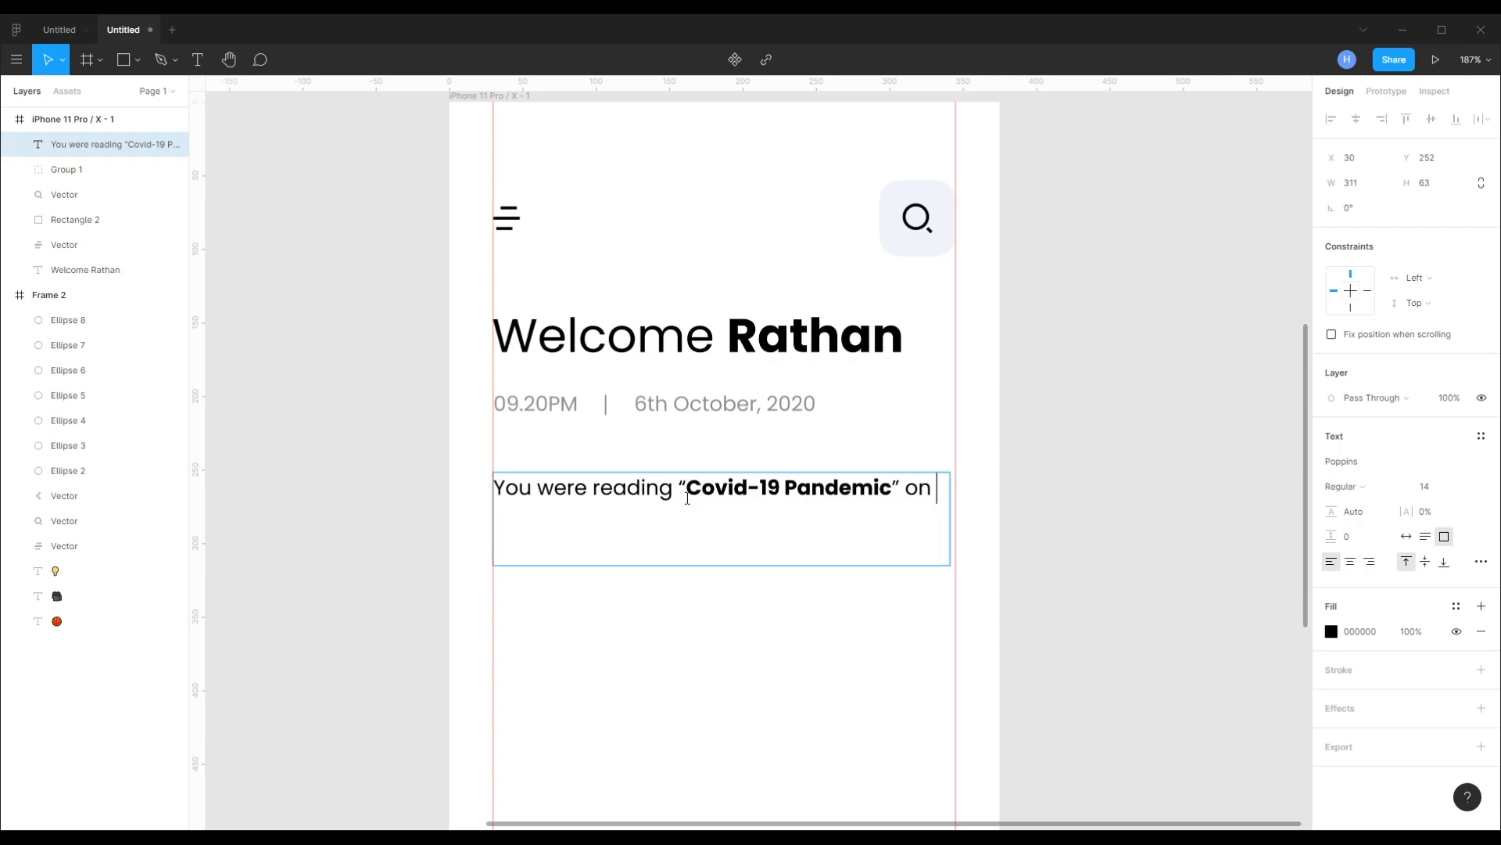
text(yesterday.)
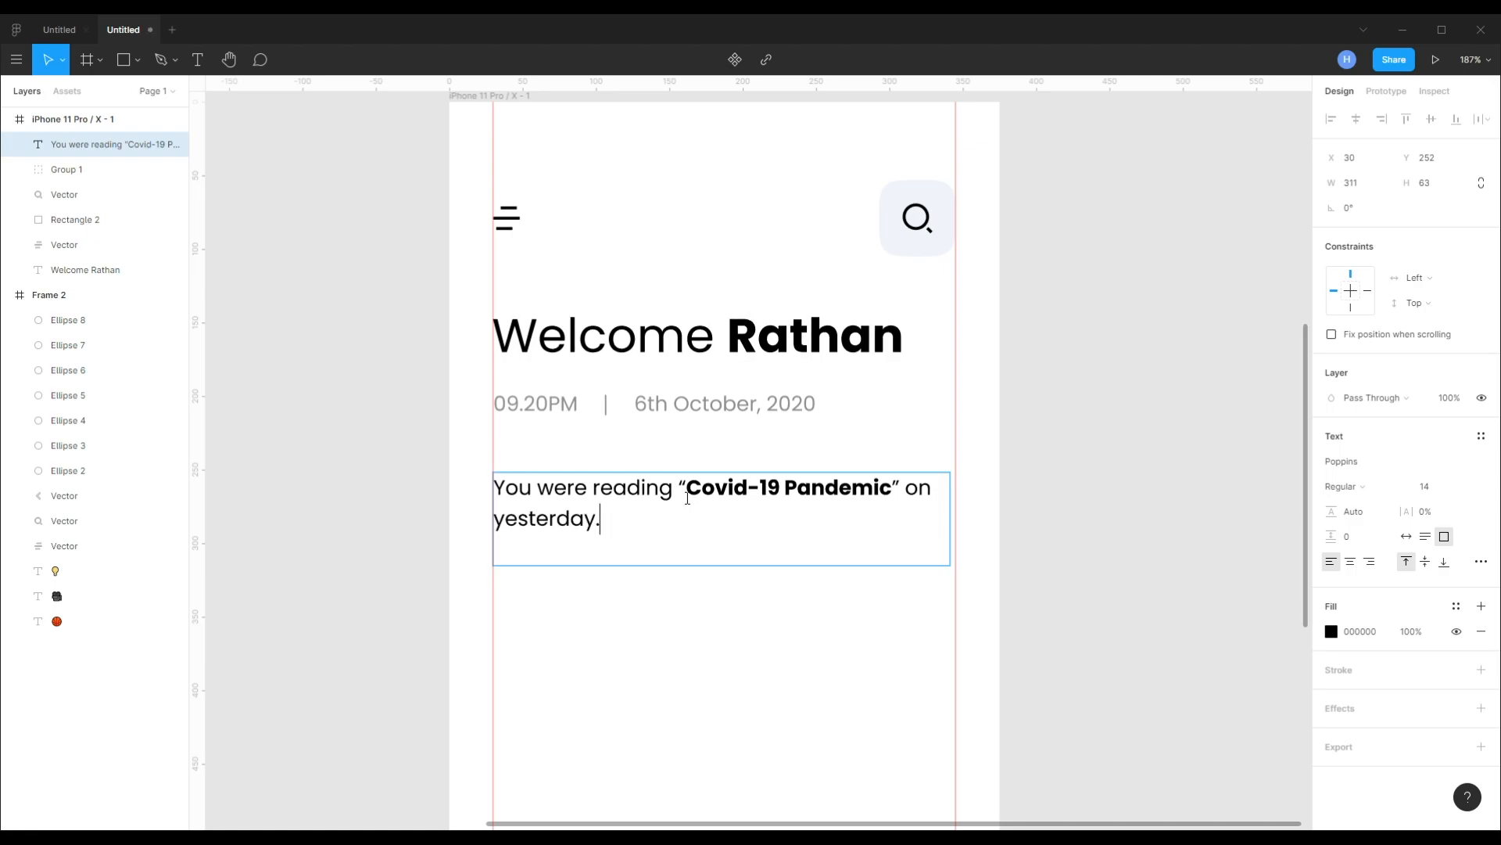
key(Escape)
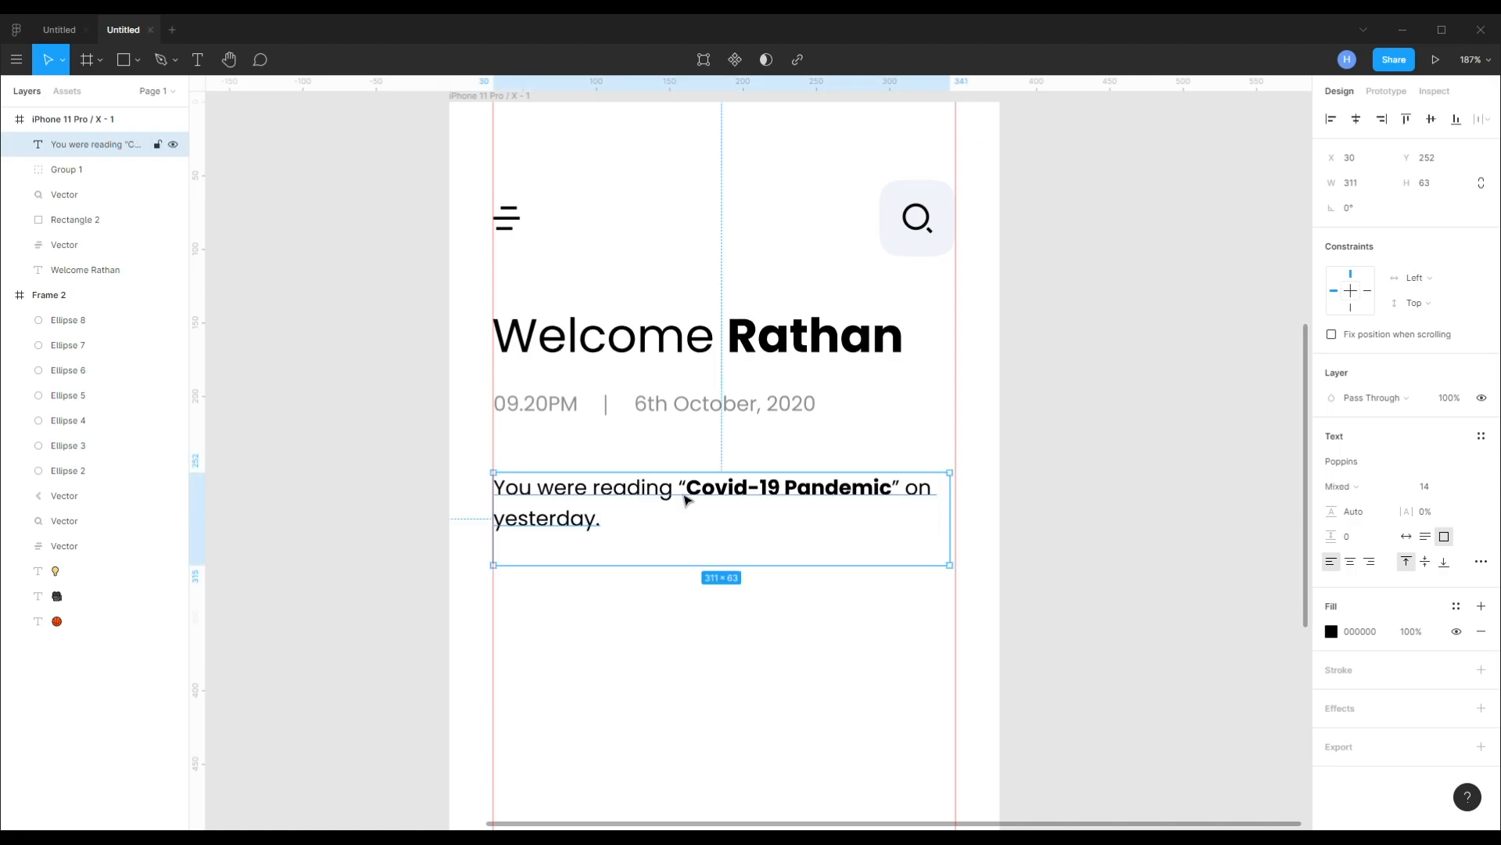
- Set the reading message's font size to 16 and widen its text box to 319
click(1426, 487)
text(16)
key(Return)
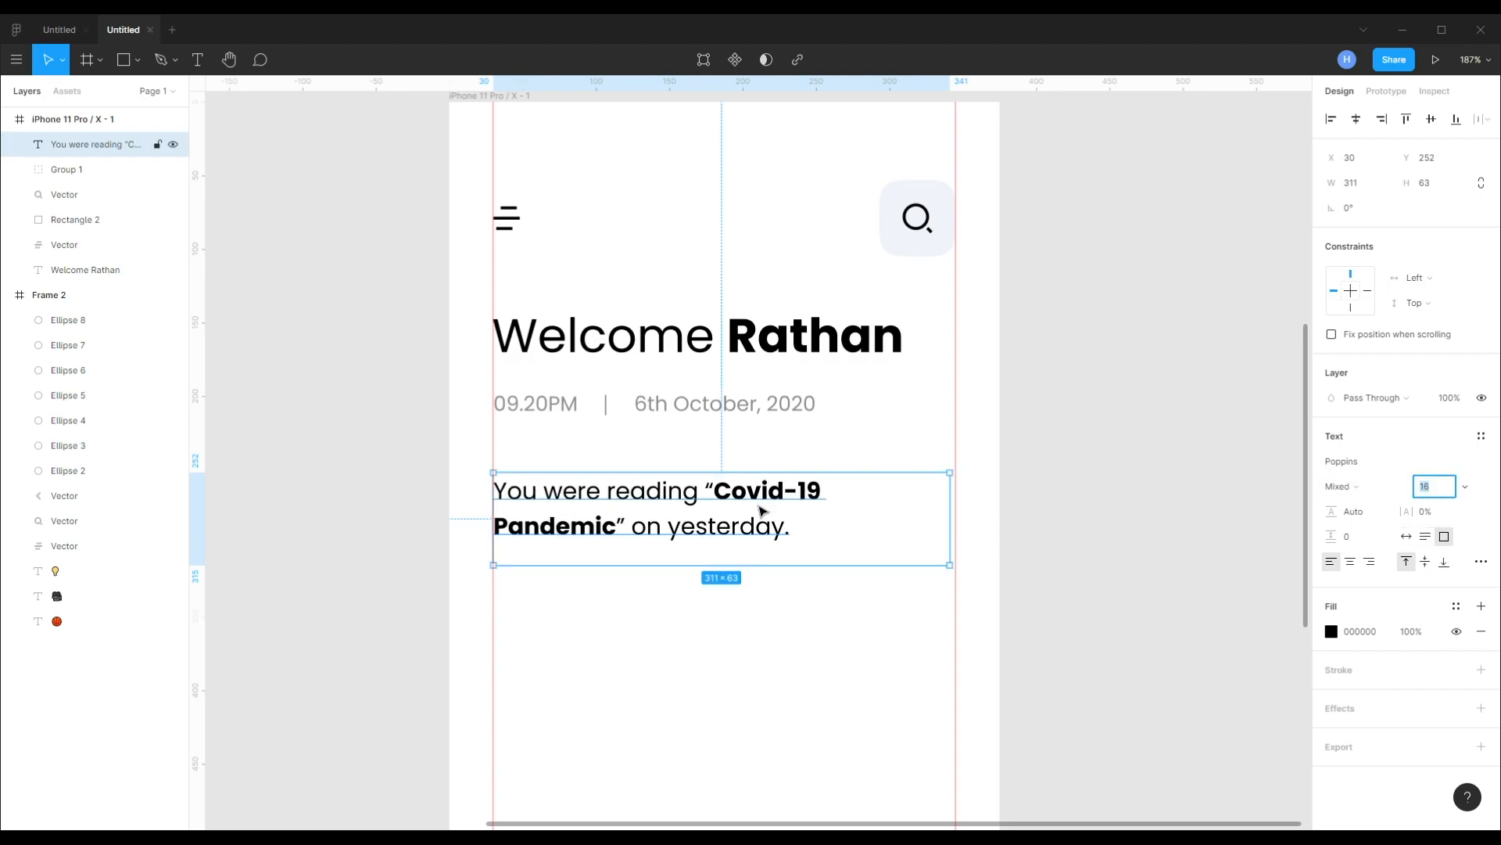
drag(959, 523, 974, 522)
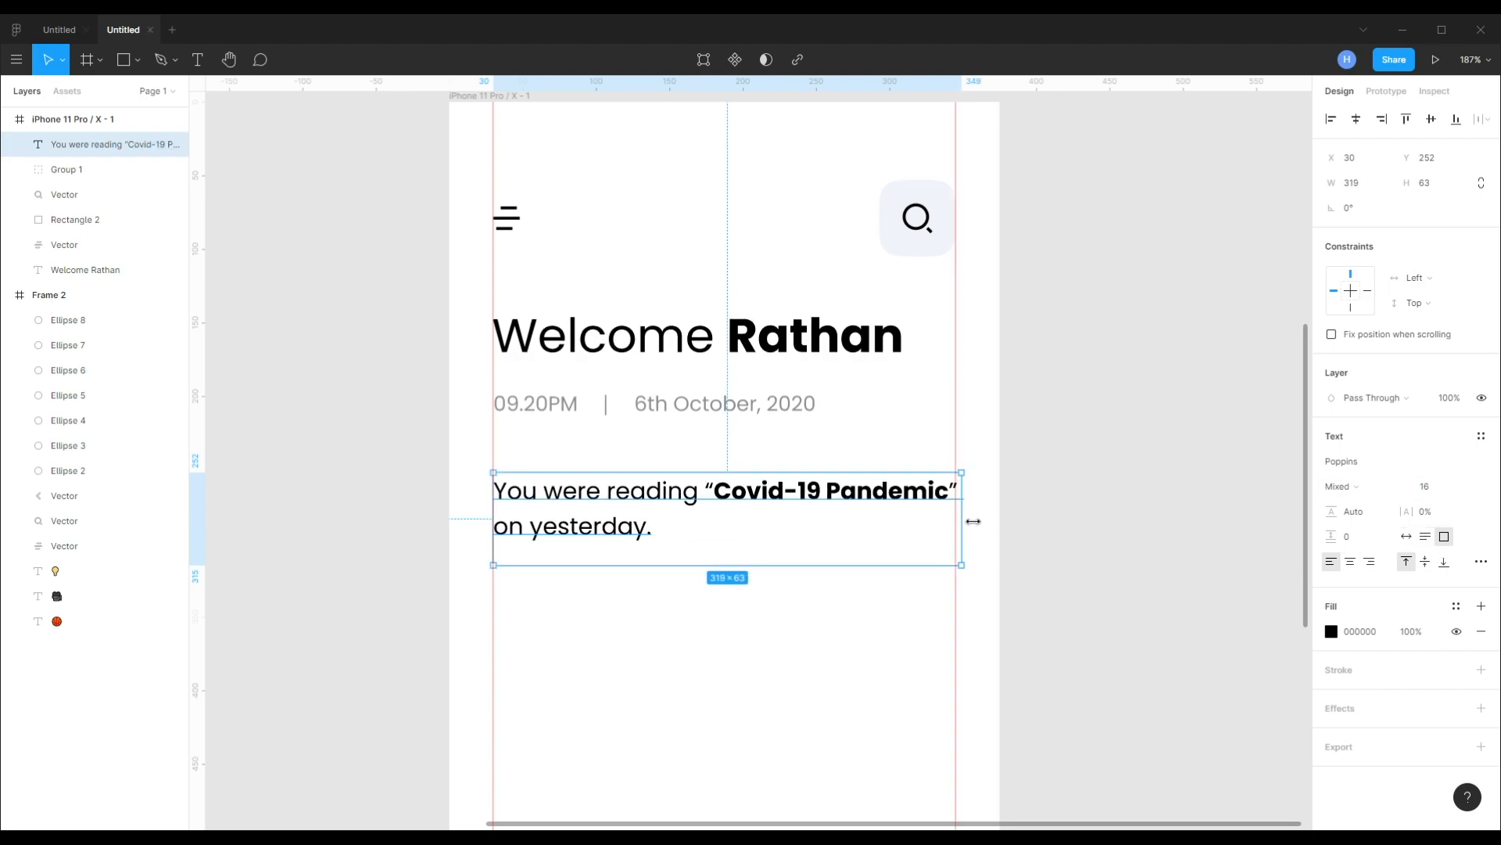
click(1053, 510)
scroll(896, 500, down, 2)
scroll(896, 501, down, 2)
- Nudge the reading message vertically below the date row to a Y position of 253
click(892, 503)
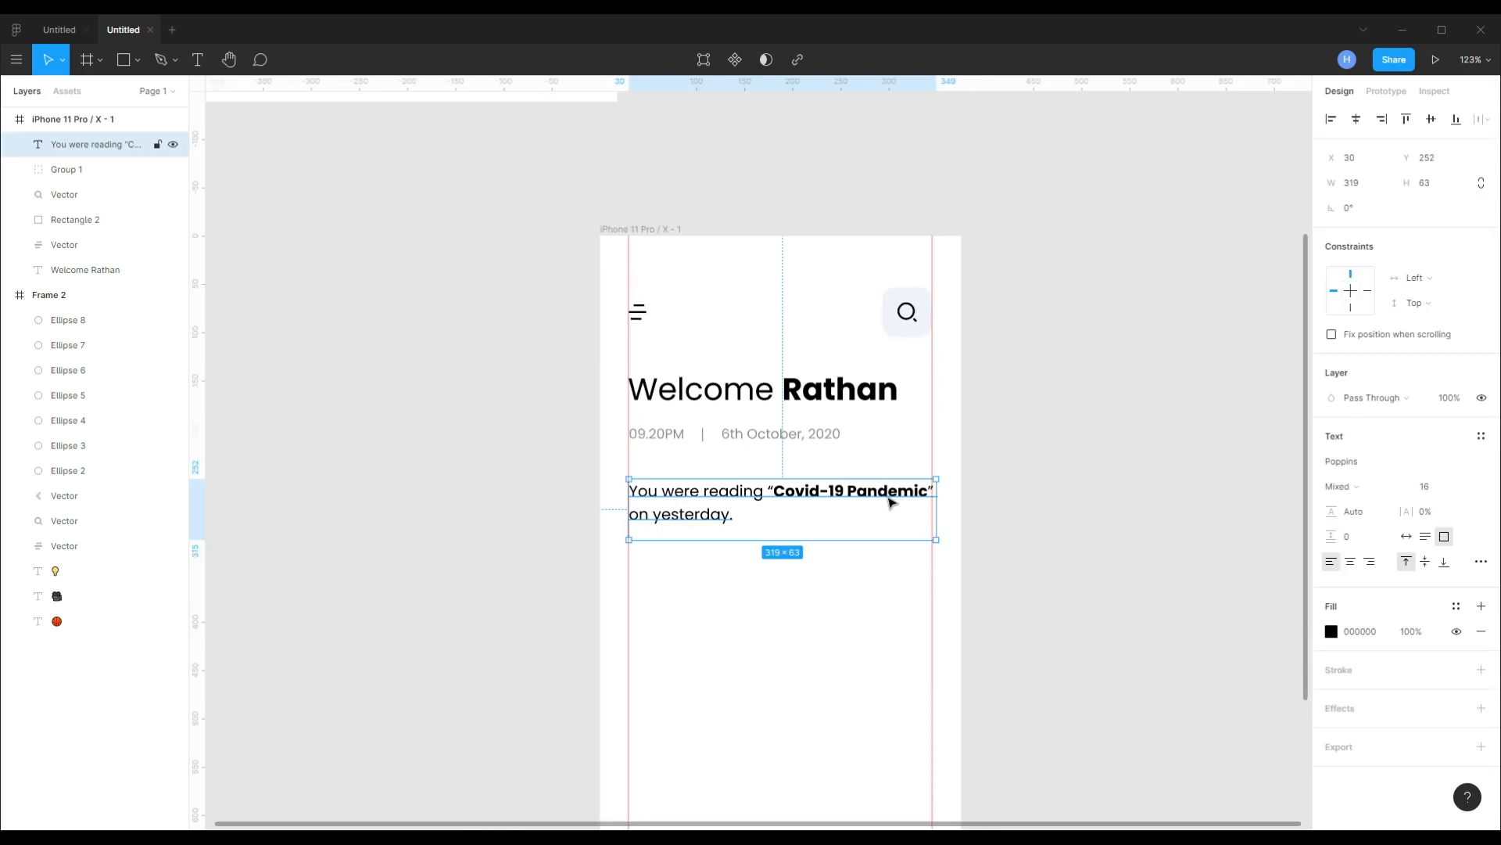
key(shift+Up)
key(shift+Up)
key(shift+Up)
key(shift+Up)
key(shift+Up)
key(Down)
key(Down)
key(Down)
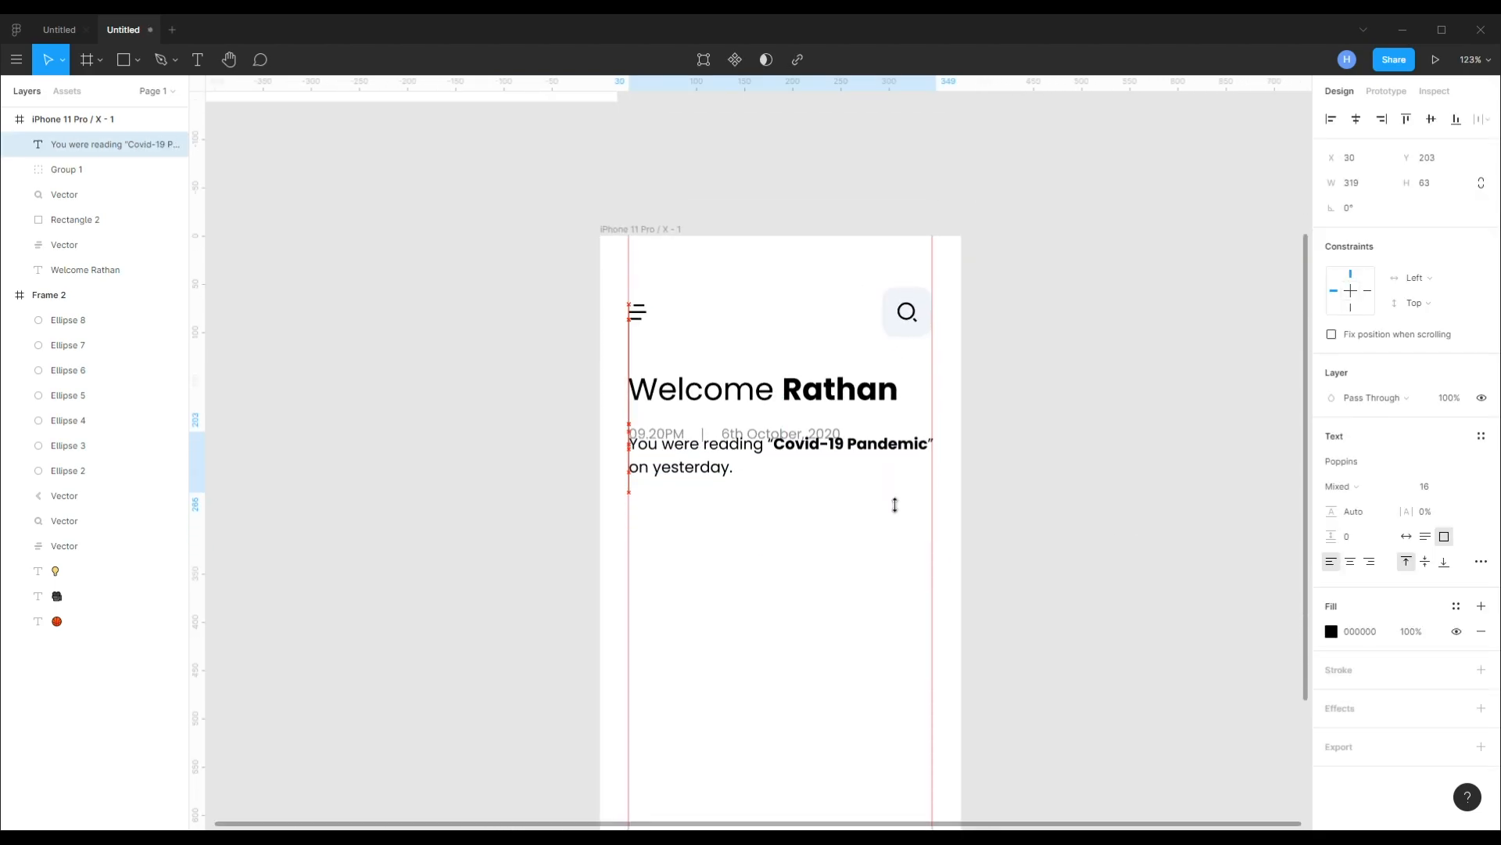
key(Up)
key(Up)
key(shift+Down)
key(shift+Down)
key(shift+Down)
key(shift+Down)
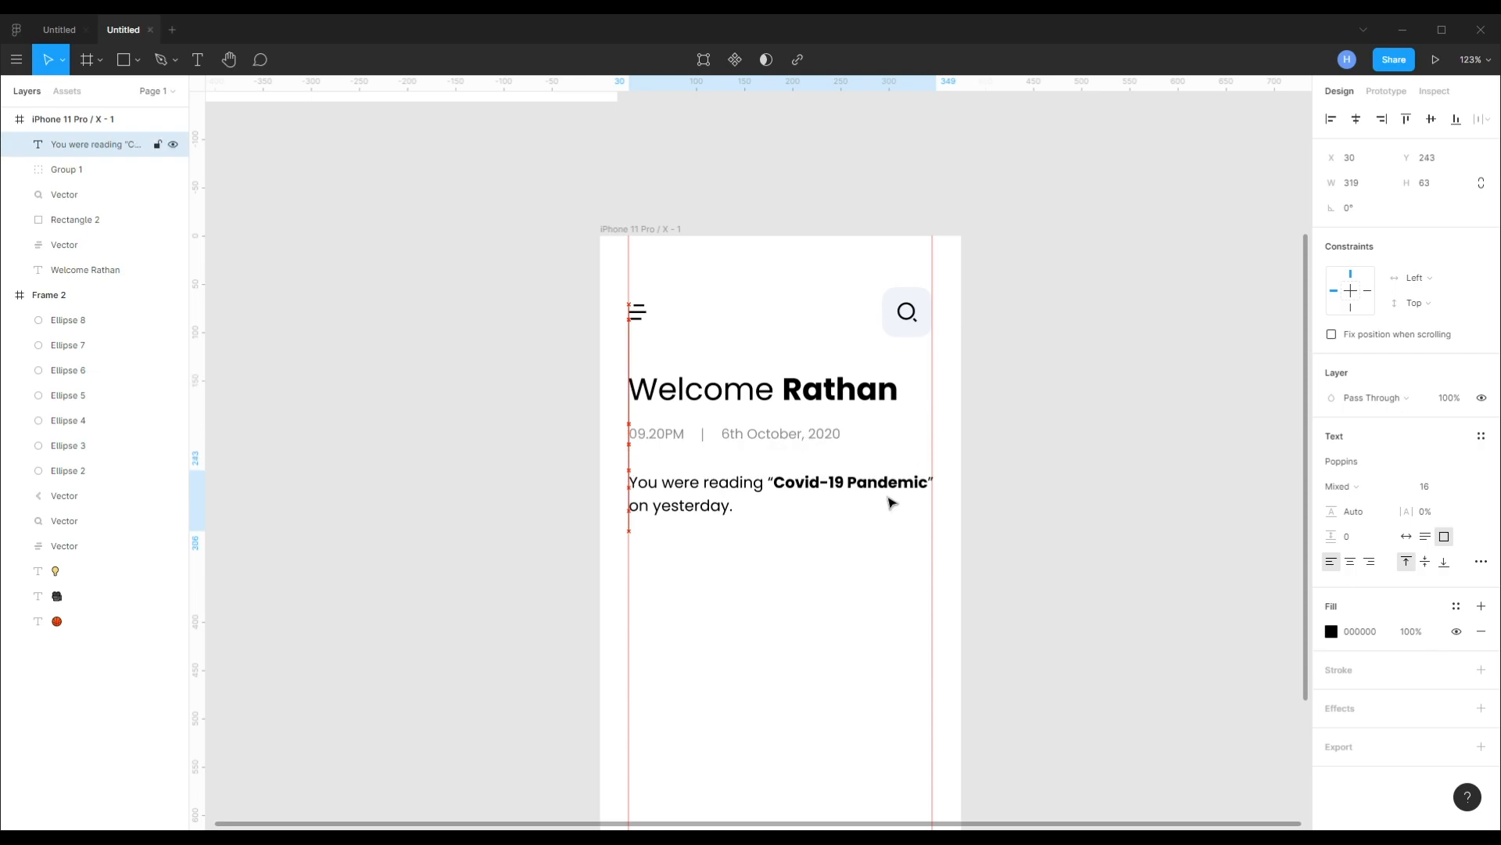
key(shift+Down)
drag(888, 499, 843, 293)
click(805, 378)
click(629, 305)
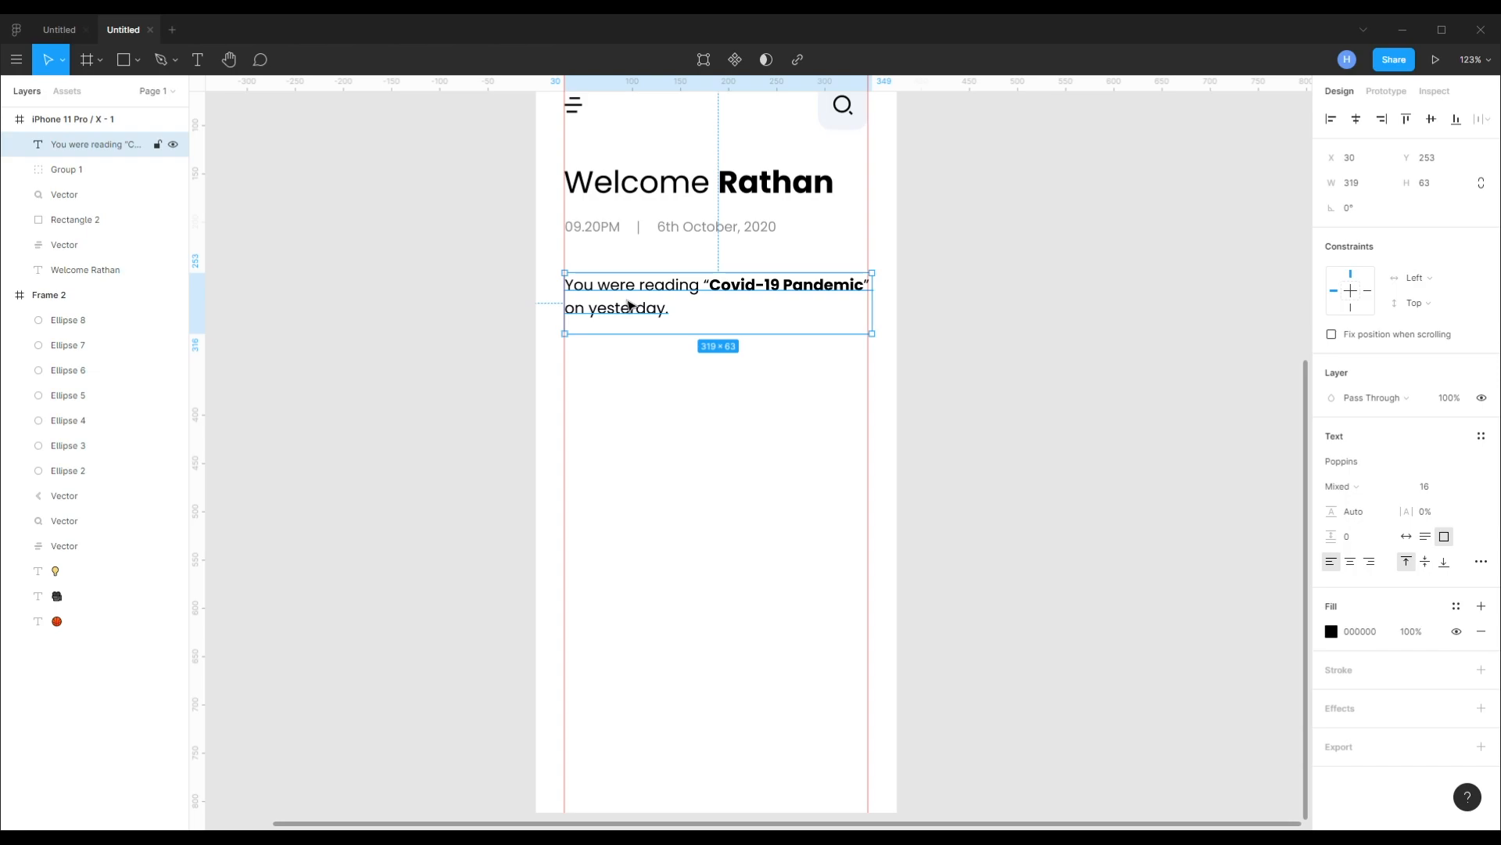
key(Return)
key(Escape)
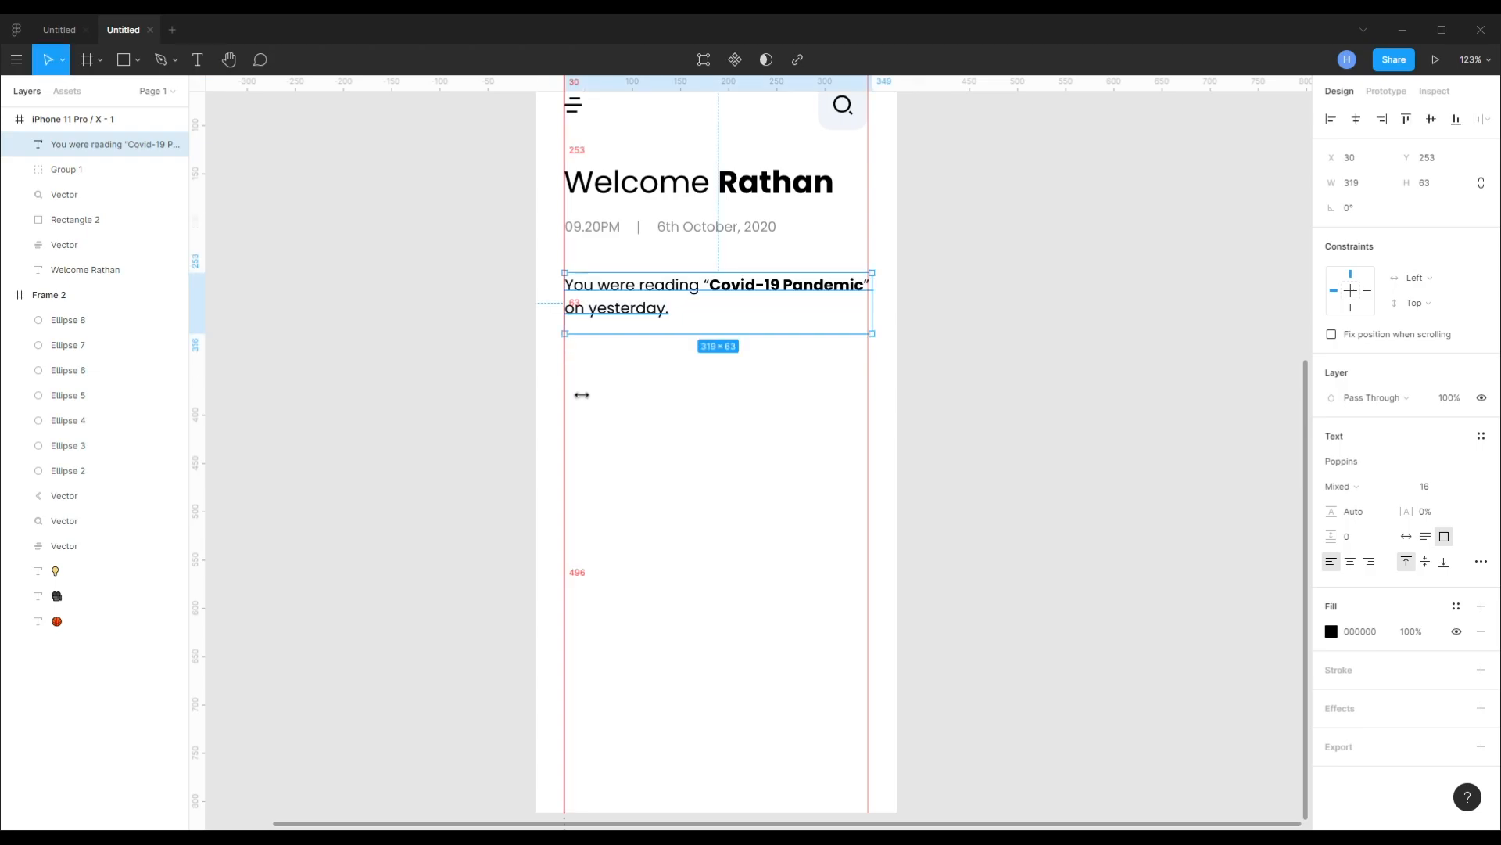
- Draw a 315 × 60 rectangle between the guides below the message, with corner radius 14 and 100% corner smoothing
key(r)
mouse_move(564, 382)
mouse_down()
mouse_move(837, 449)
mouse_move(868, 440)
mouse_up()
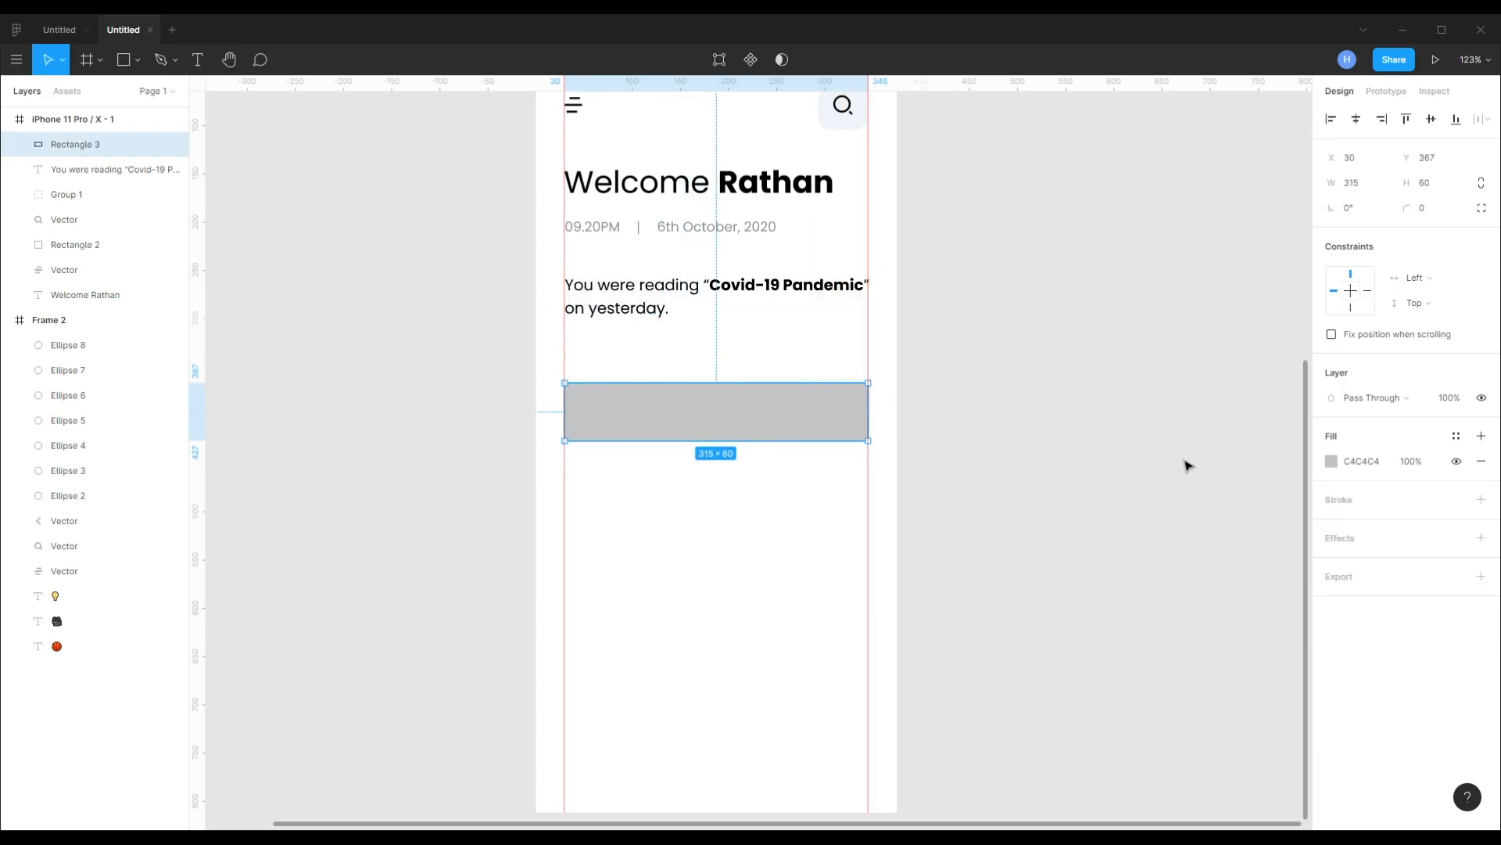
text(14)
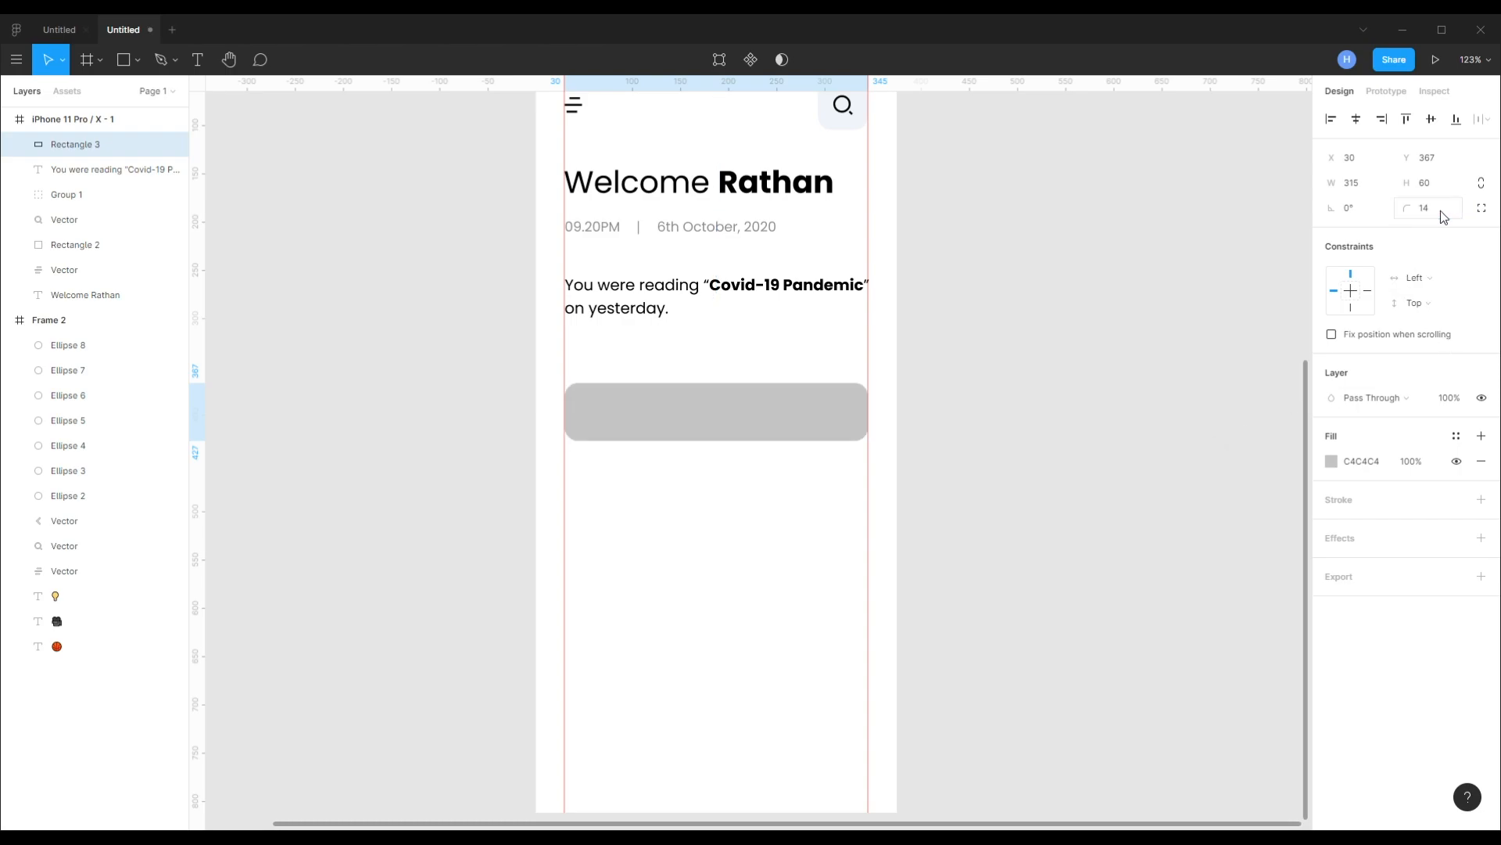
key(Return)
click(1481, 233)
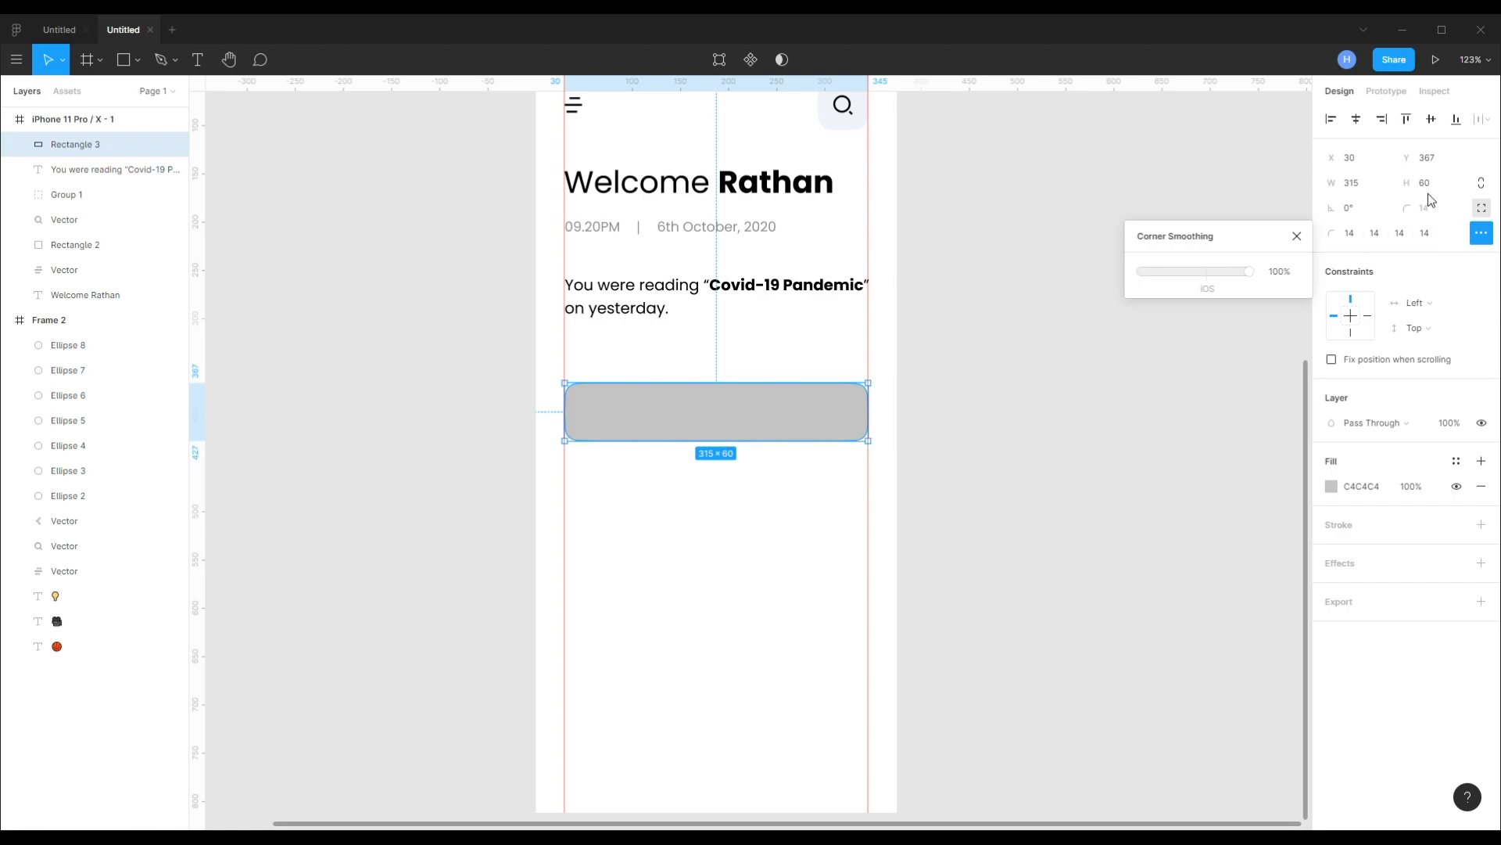
- Set the wide rounded rectangle's height to 64
key(Up)
key(Up)
key(Up)
key(Up)
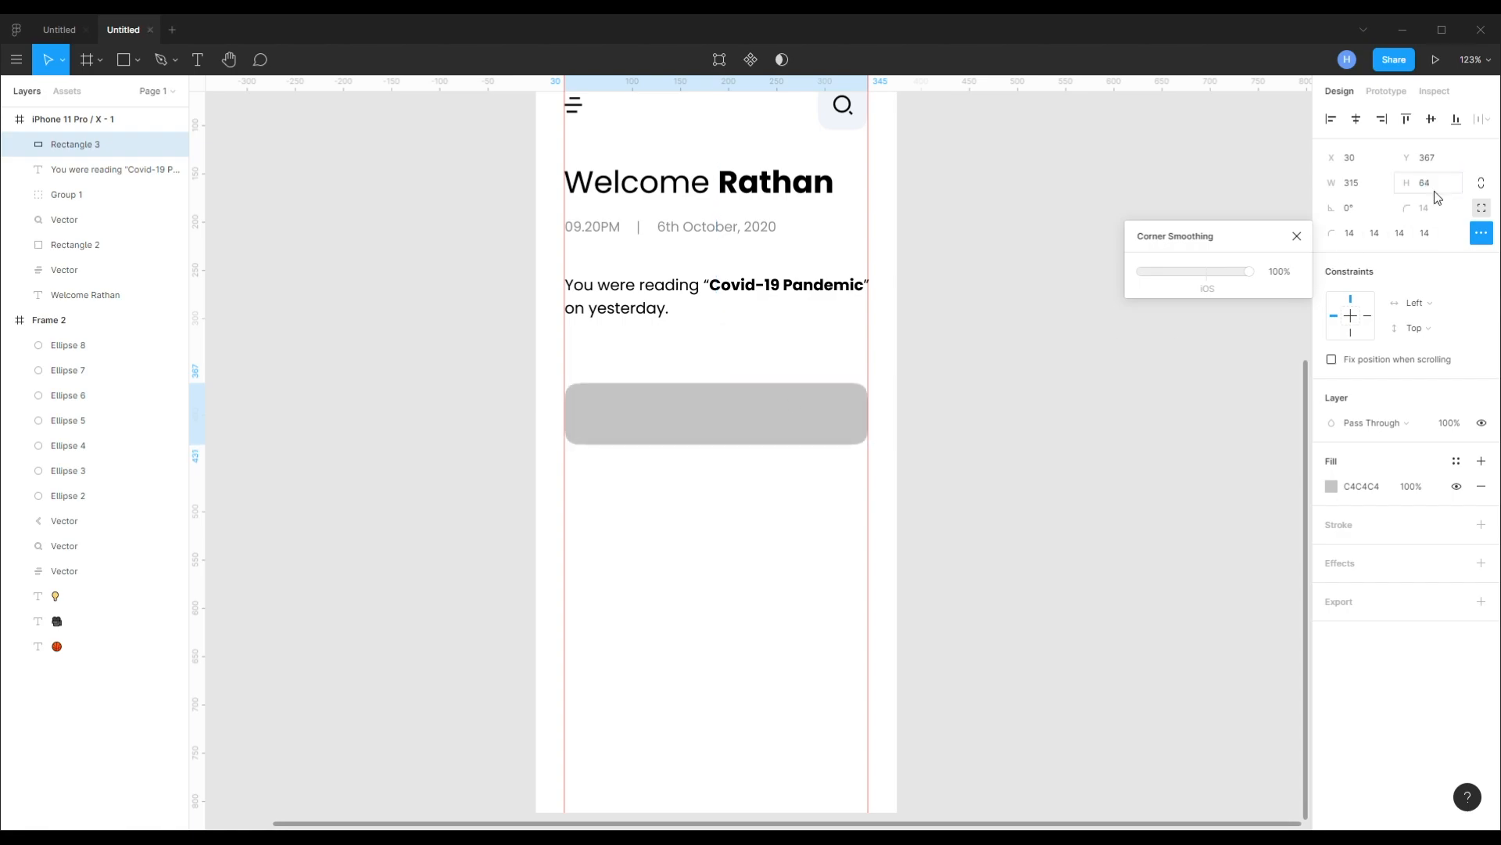
click(1103, 363)
- Fill the wide rectangle with the pale blue document colour and move it up under the message to Y 325
click(832, 419)
click(1331, 486)
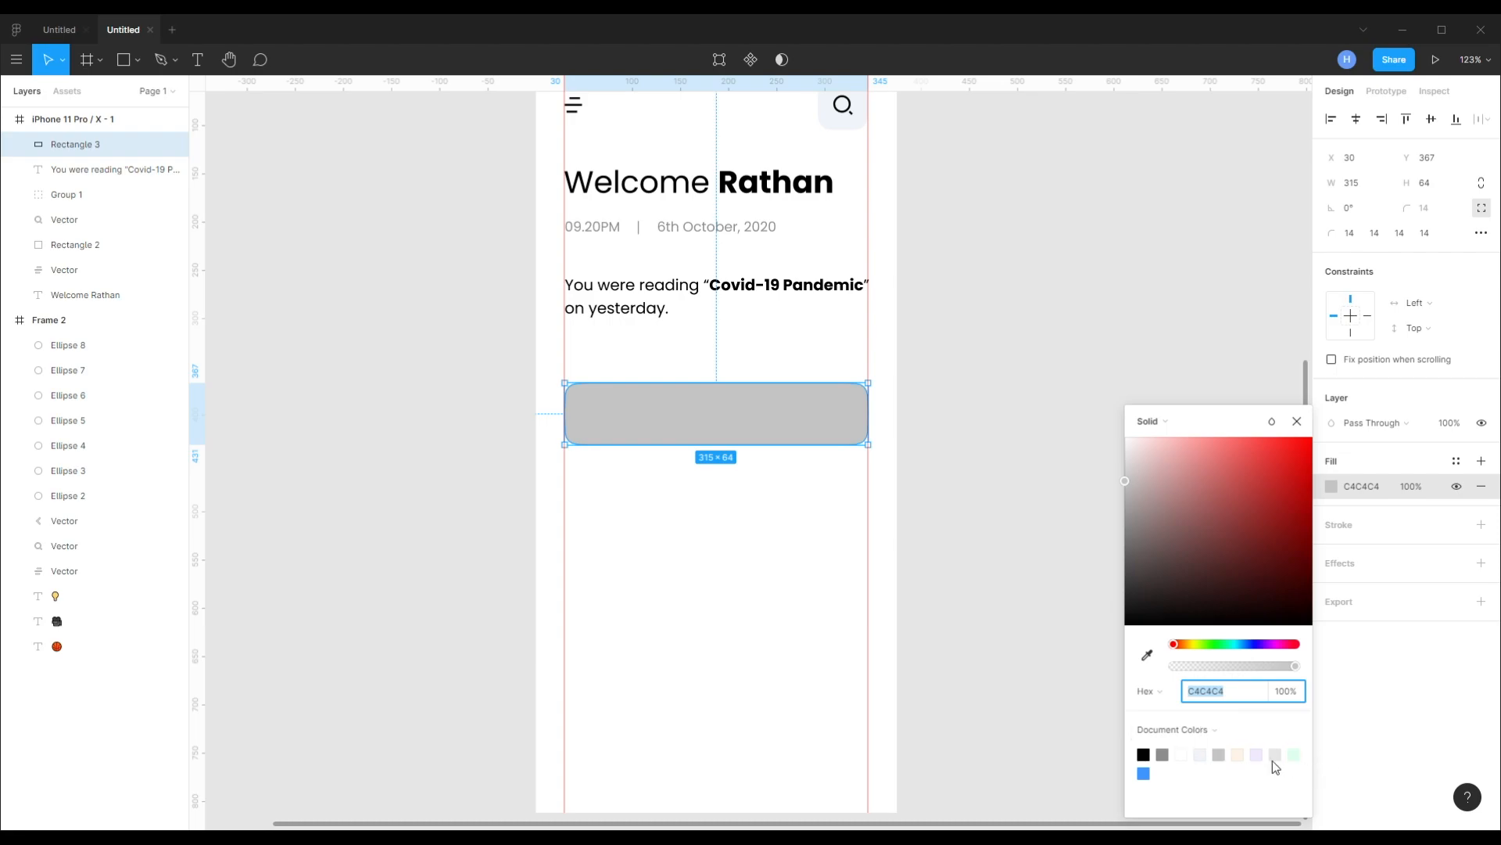
click(1209, 765)
click(939, 362)
drag(772, 421, 691, 348)
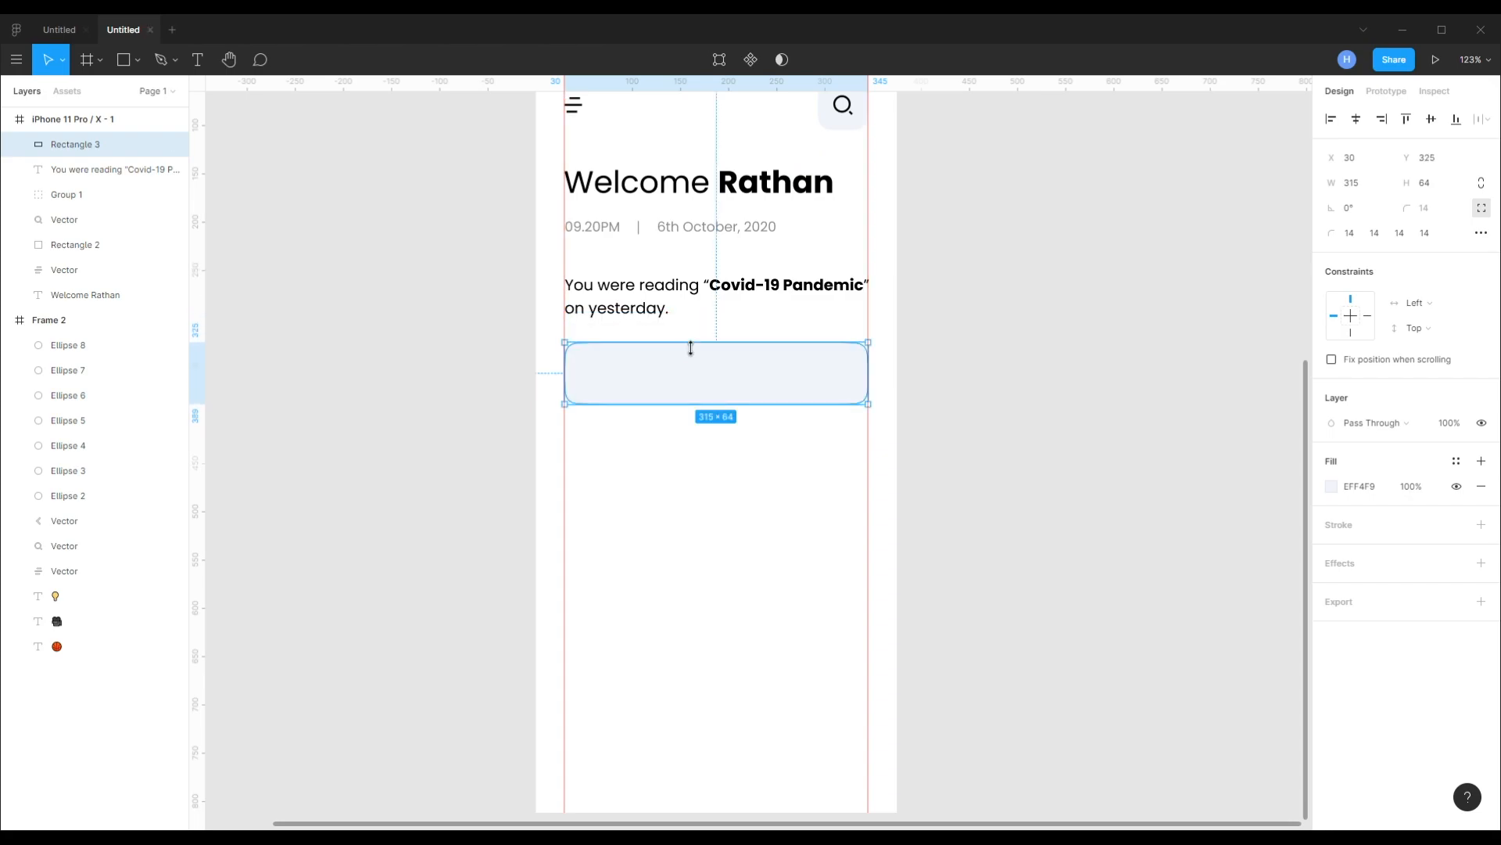
double_click(684, 375)
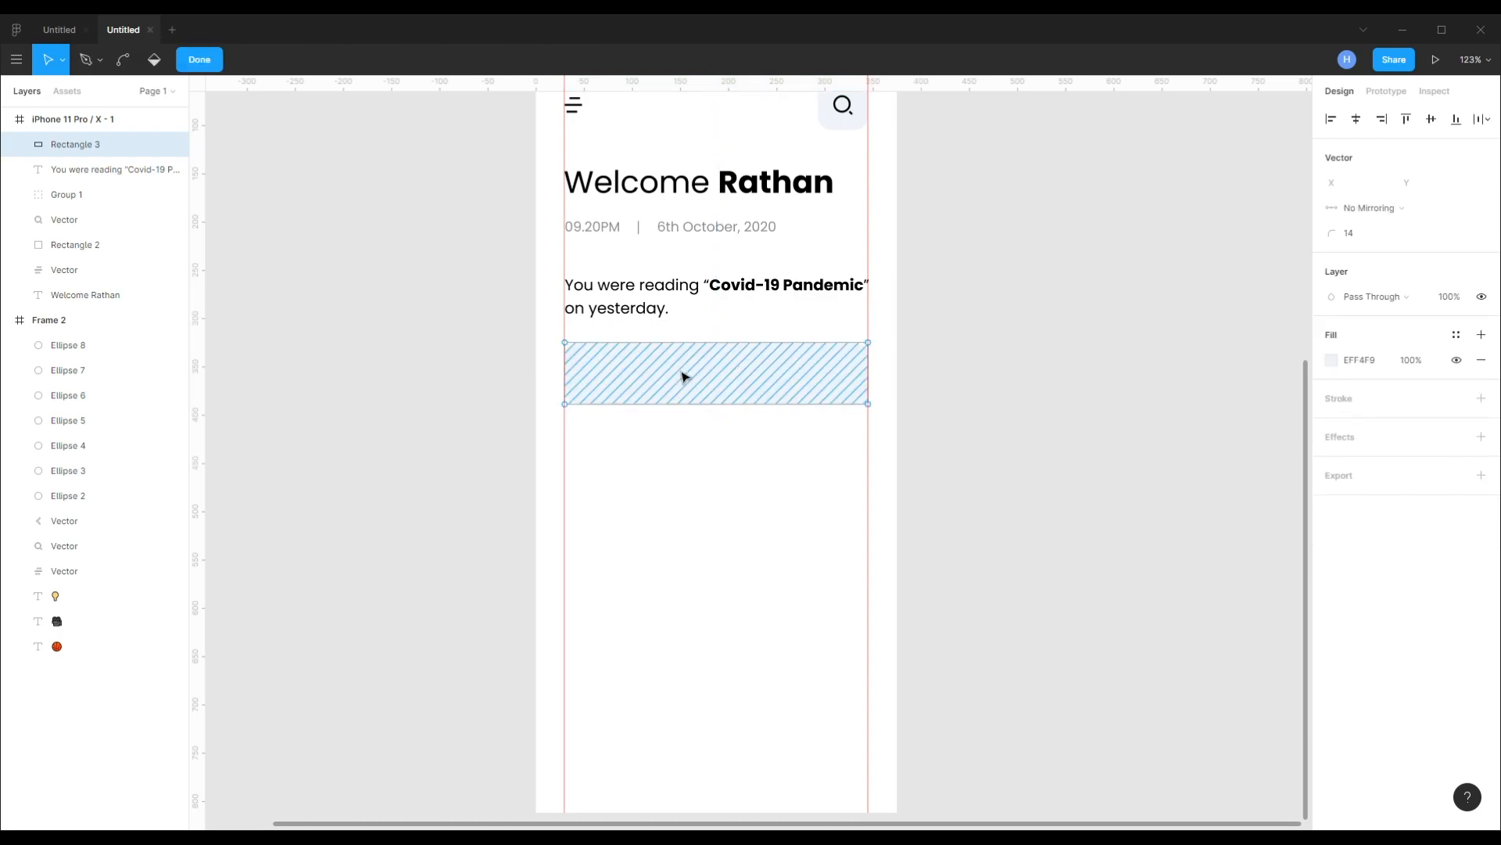
click(1117, 429)
click(802, 388)
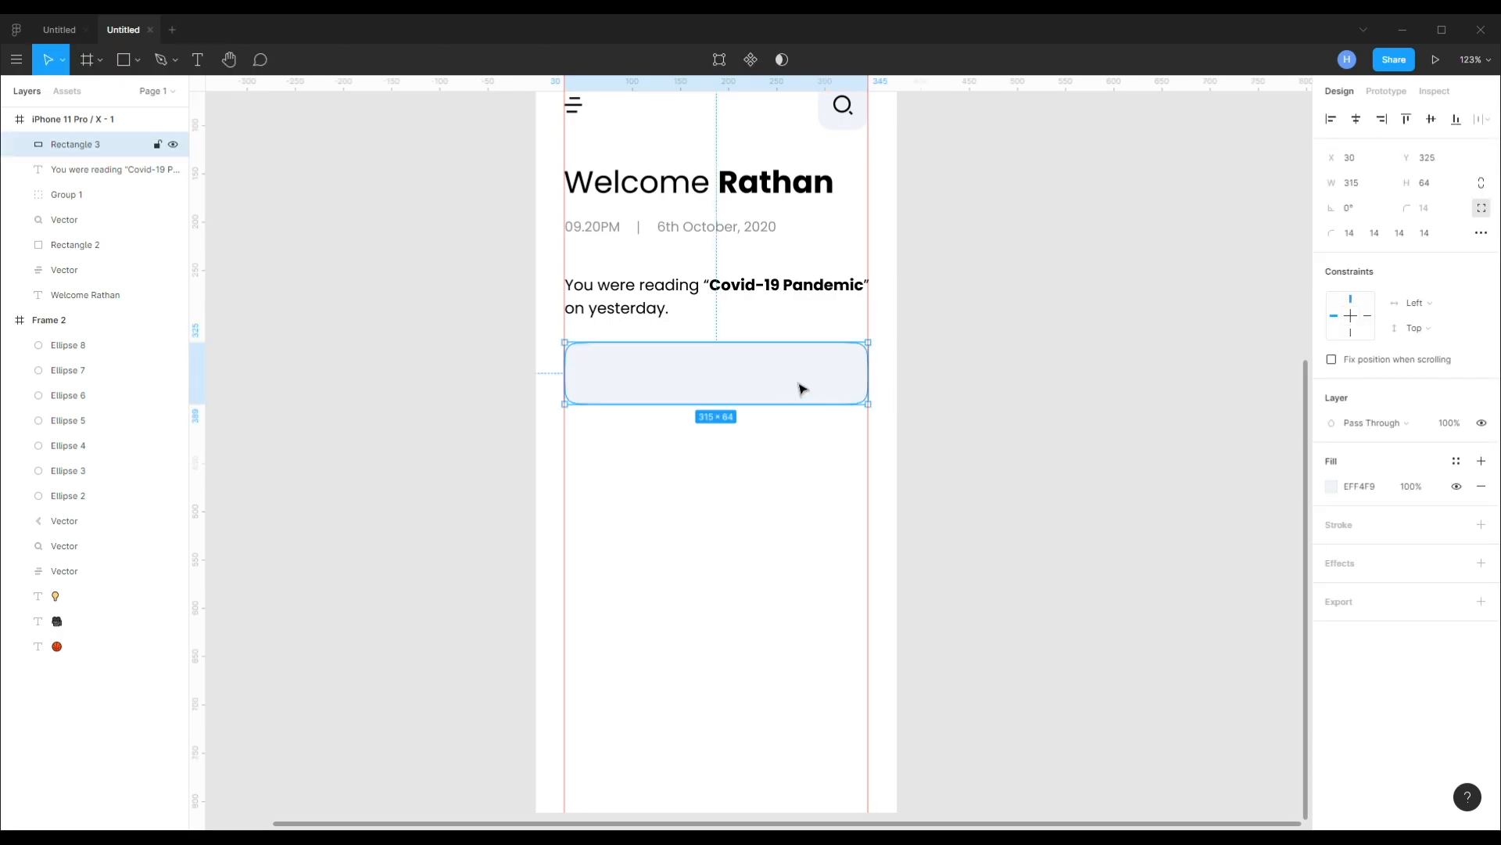
right_click(799, 383)
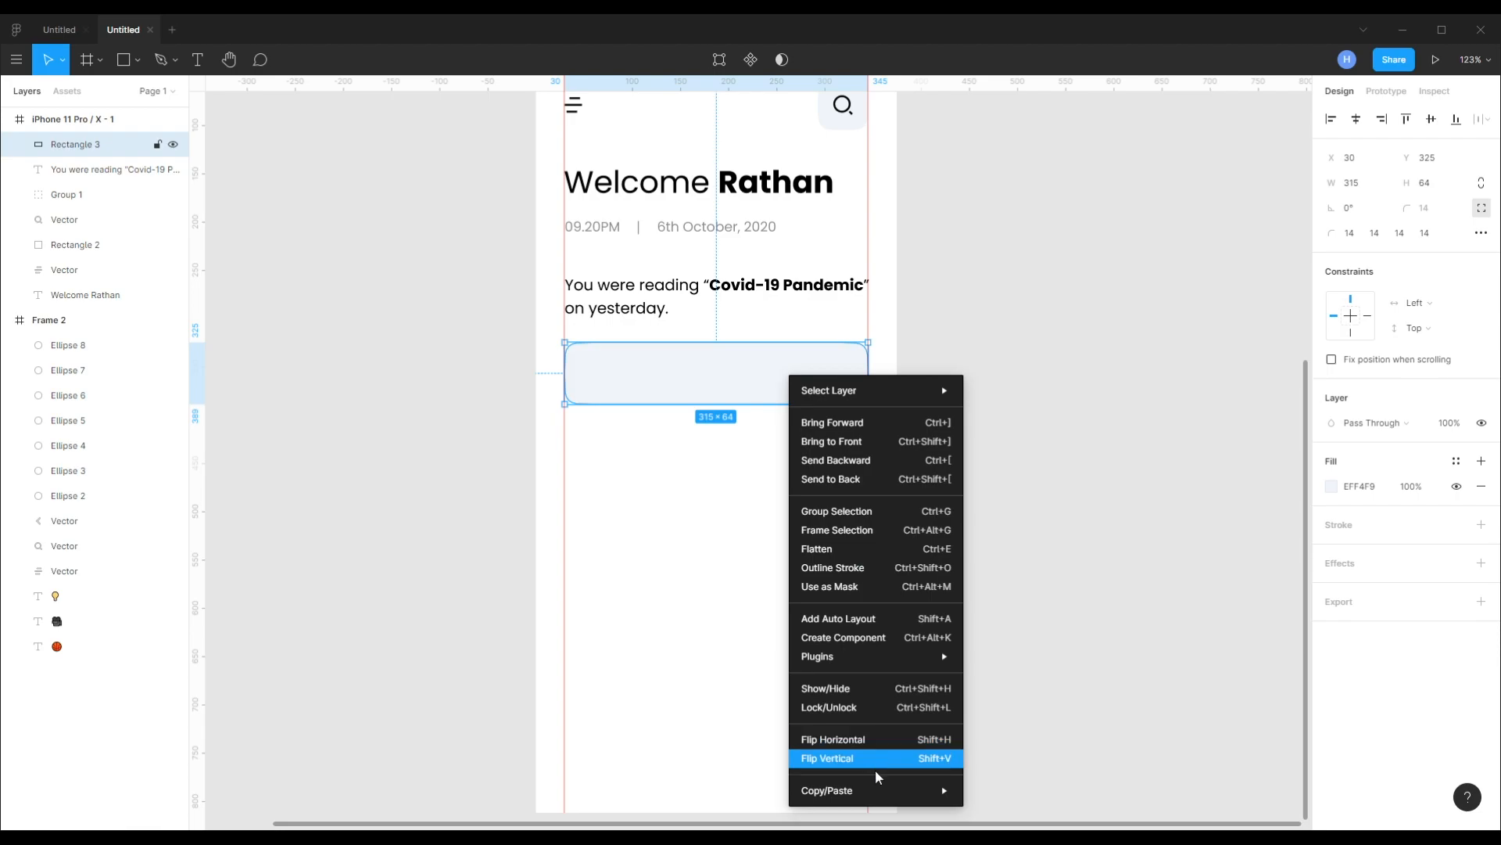
mouse_move(875, 790)
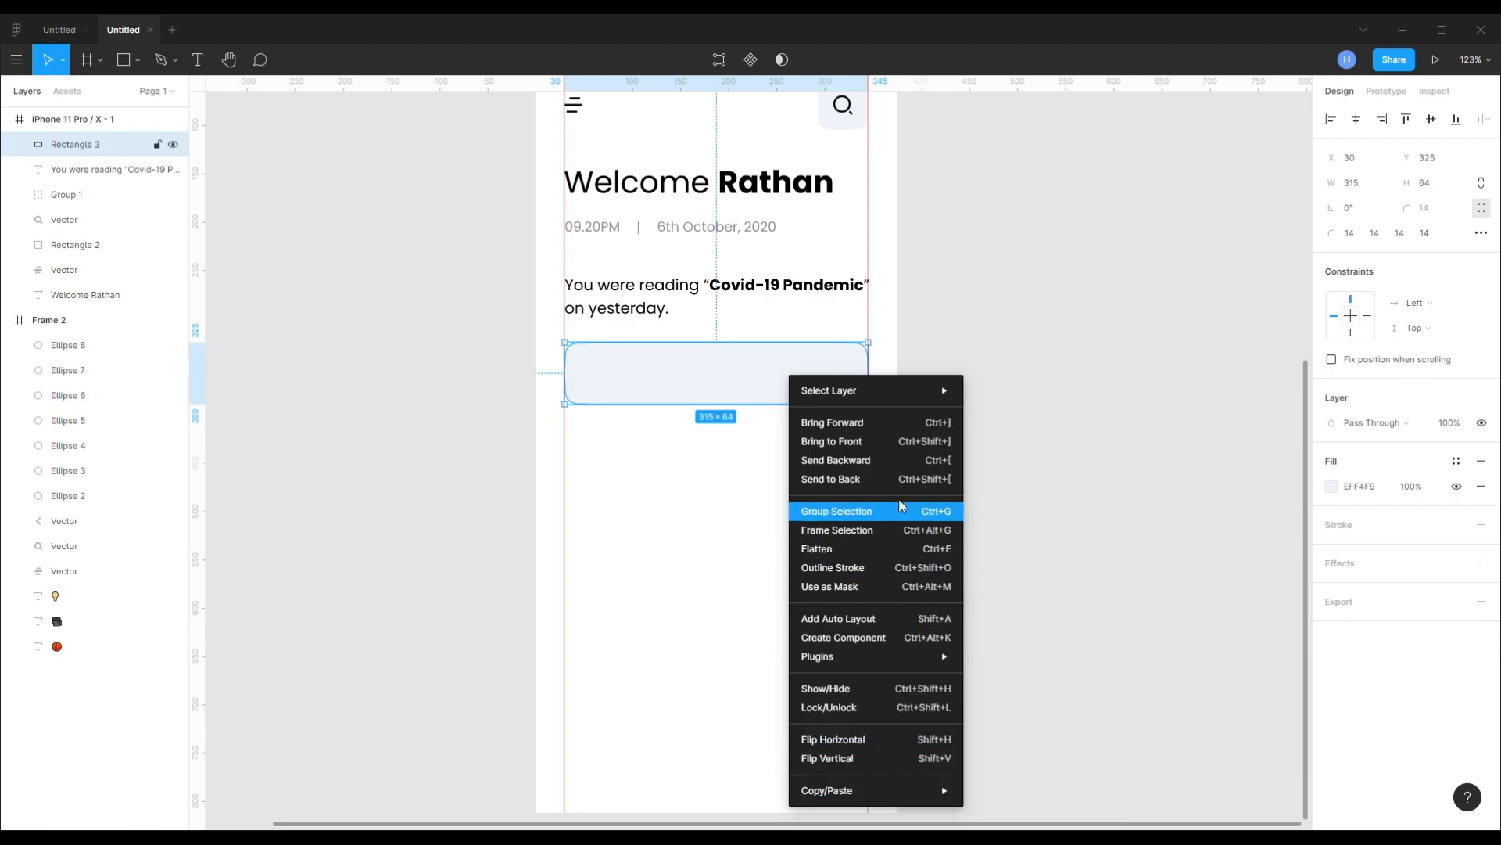
click(1239, 530)
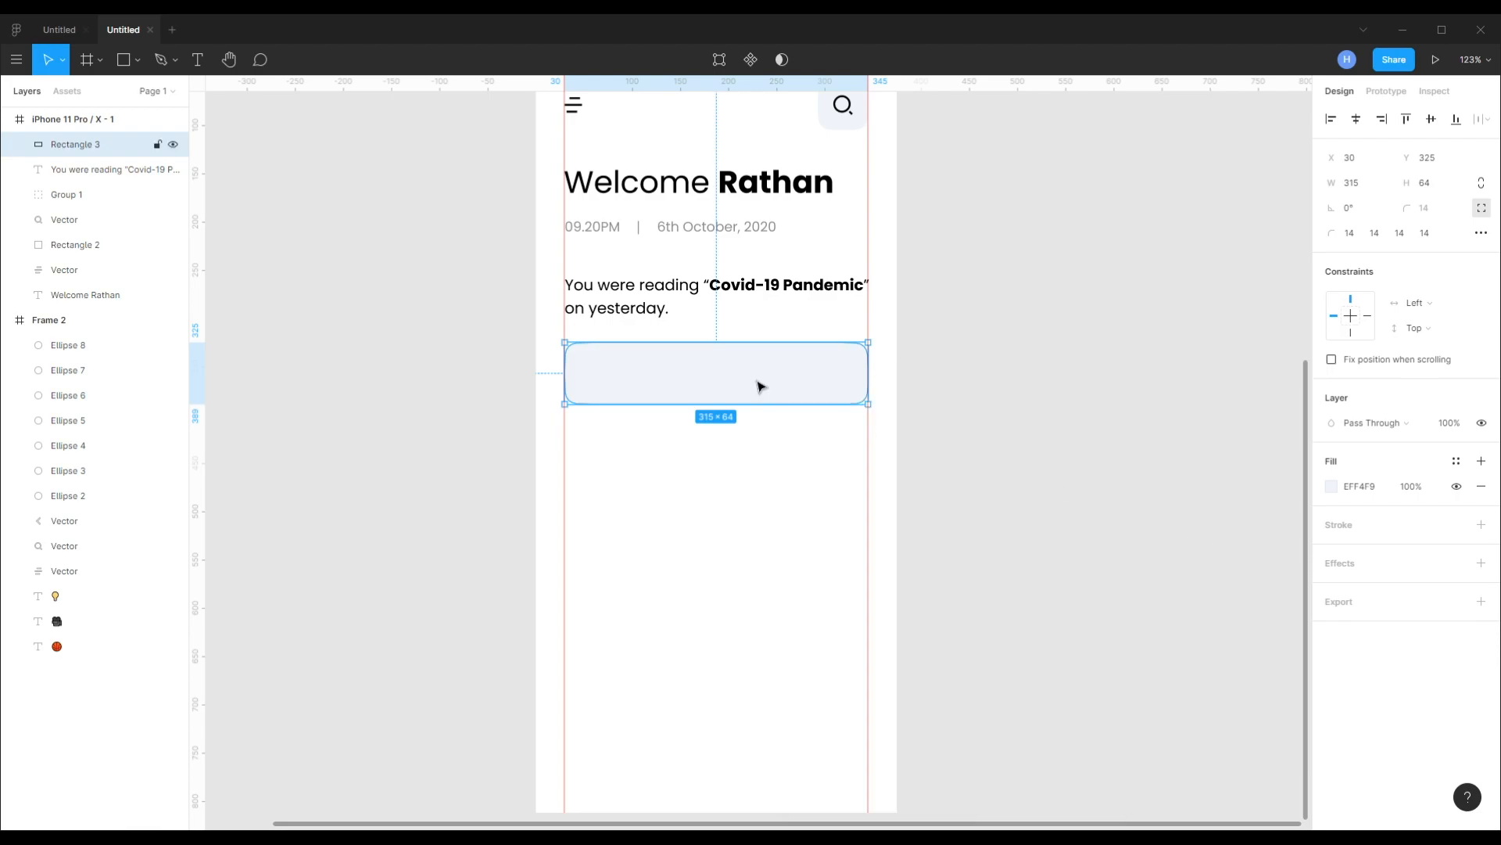
- Duplicate the wide rectangle, set the copy's width to 64, and place it over the original's left end at Y 324
drag(770, 380, 752, 481)
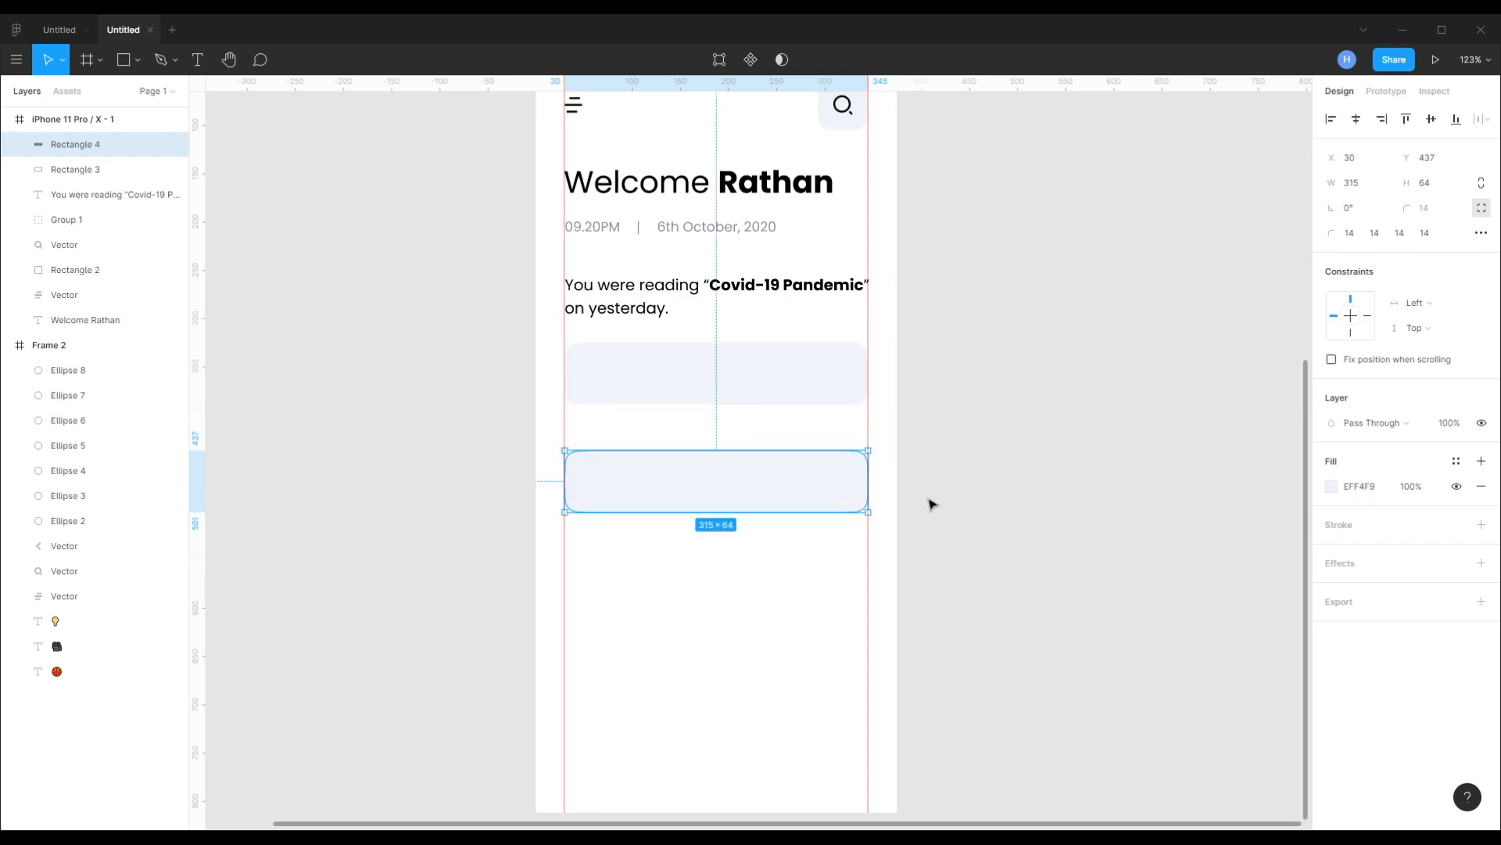
key(Return)
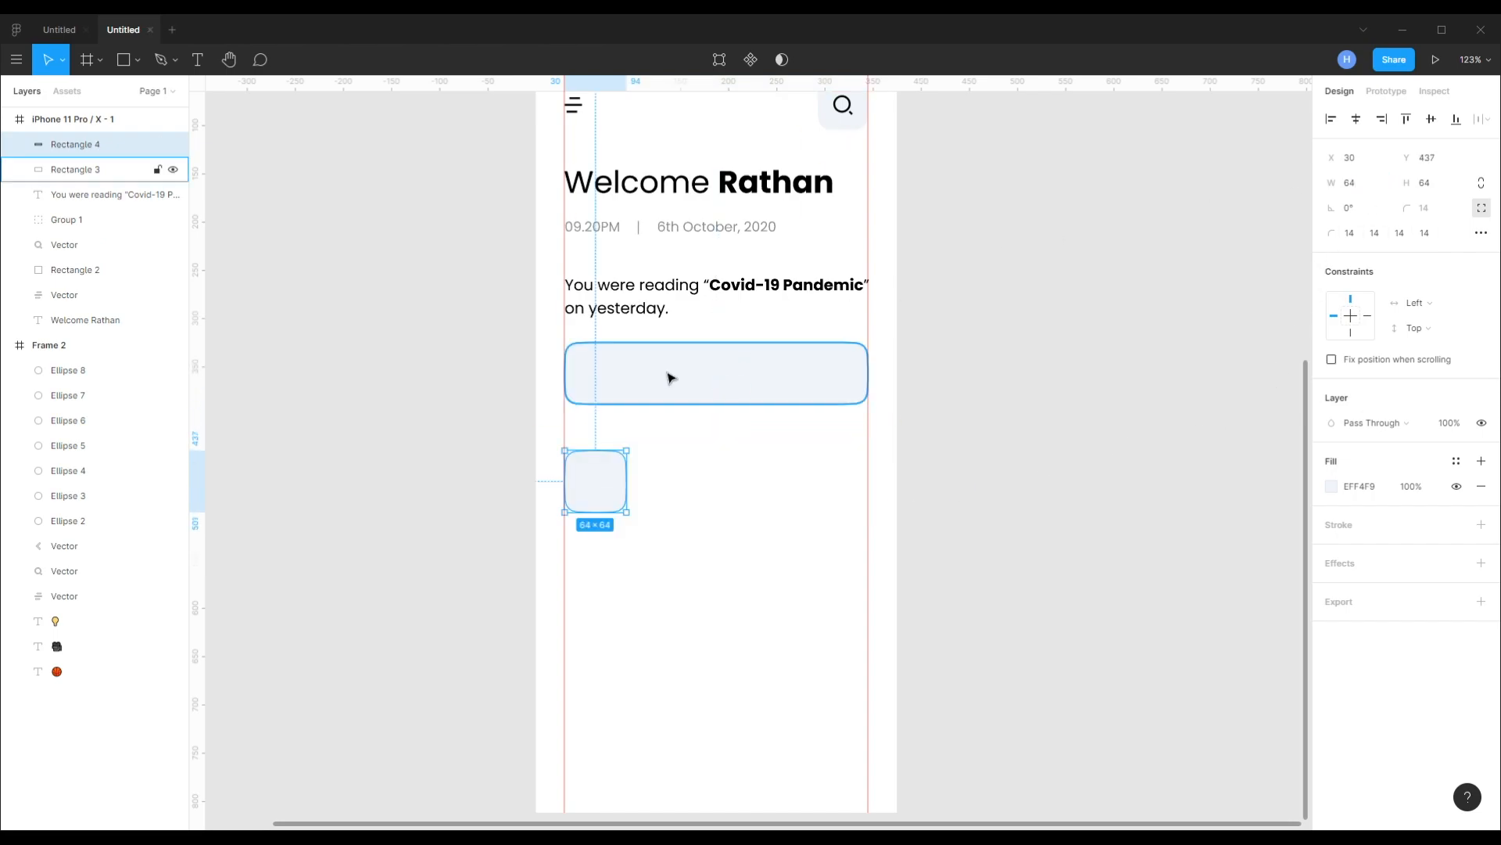
drag(607, 479, 612, 383)
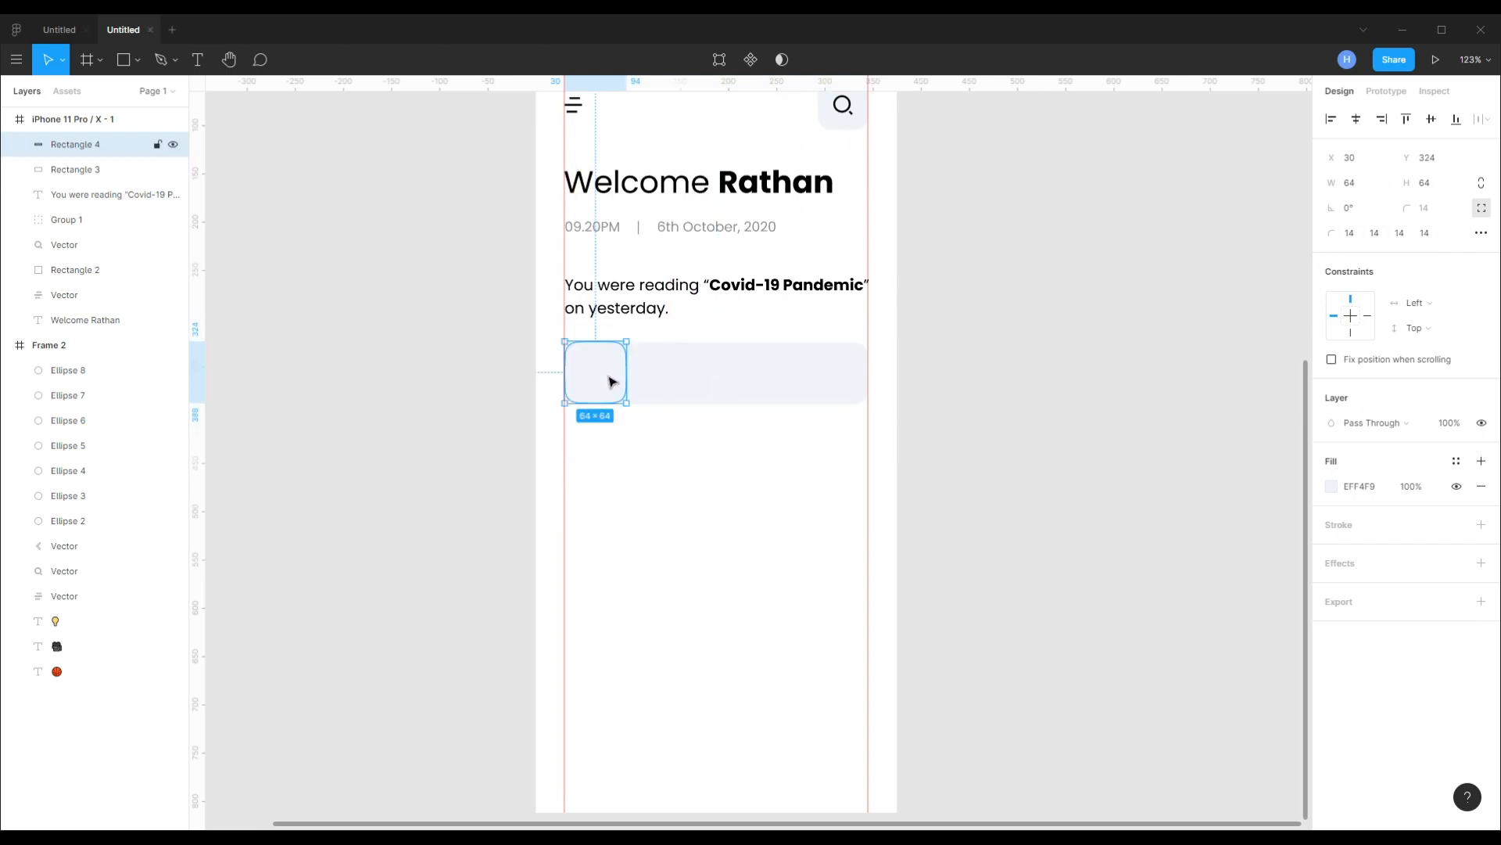
- Change the small square's fill to the blue document colour 3E96FF
click(1333, 484)
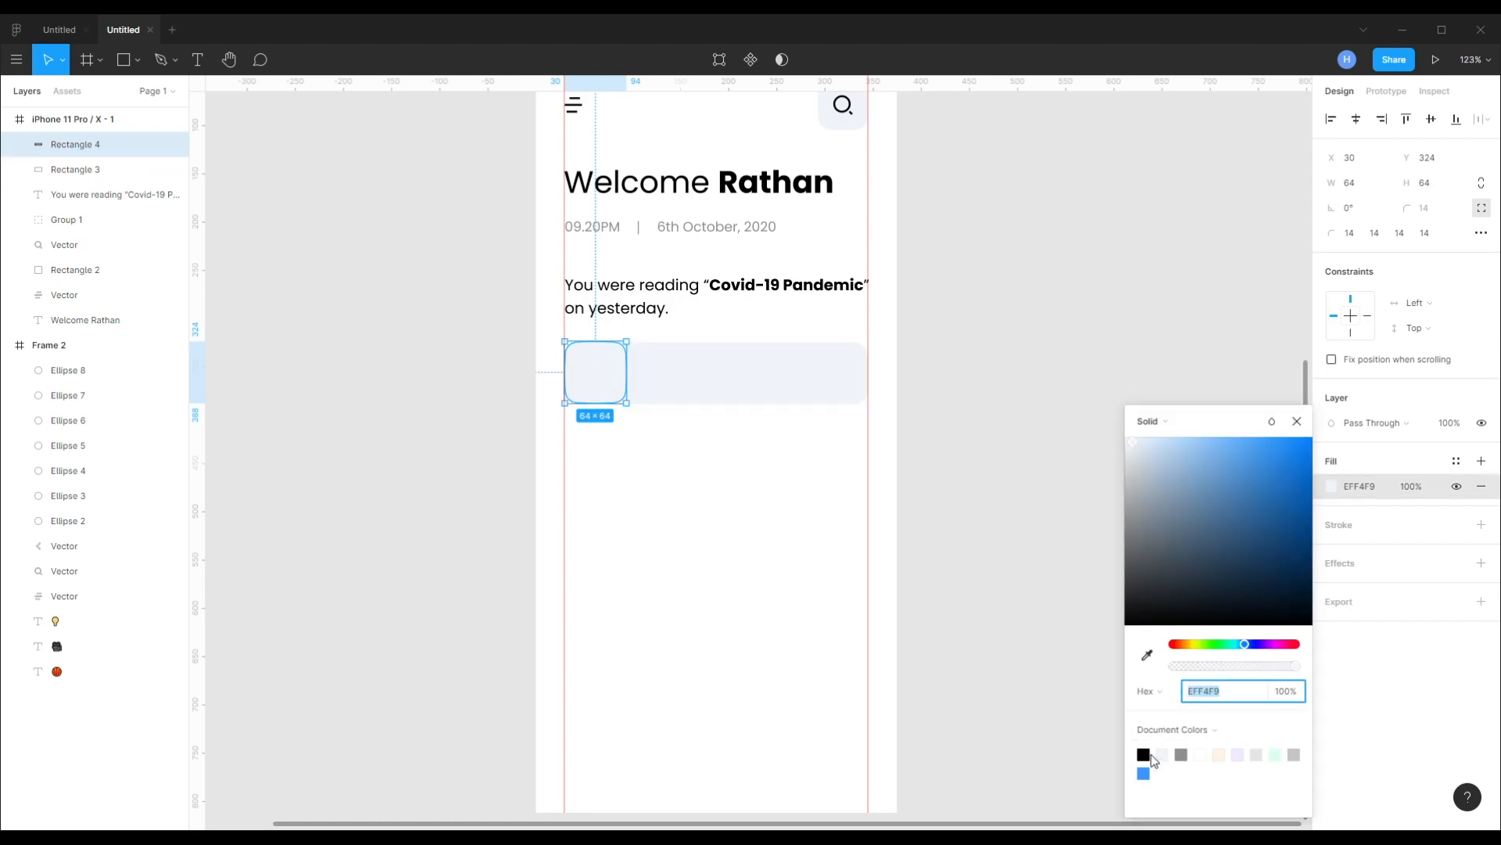
click(1144, 774)
click(1001, 349)
click(617, 363)
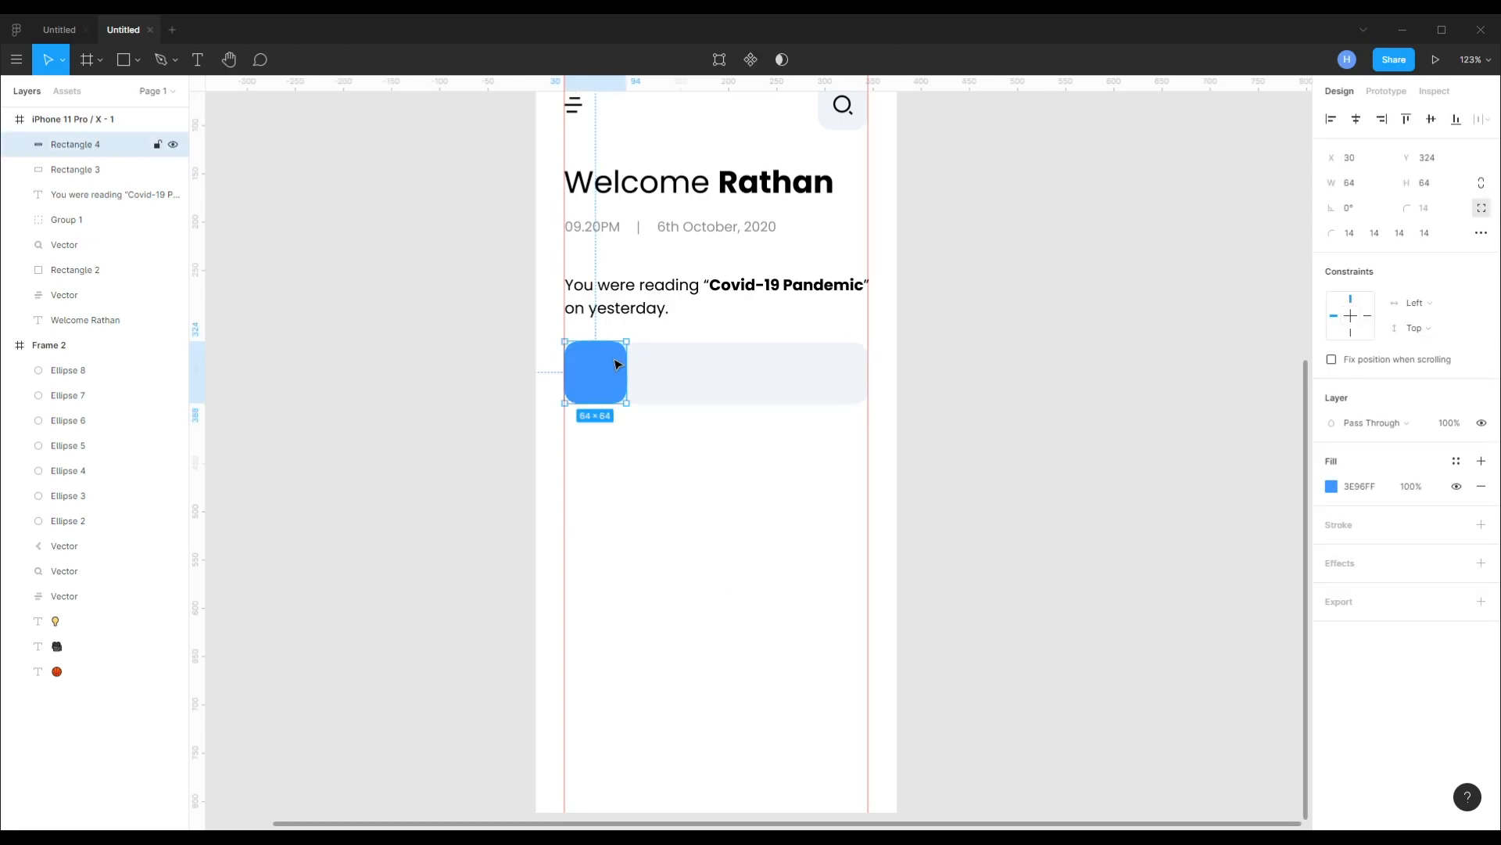
scroll(617, 364, up, 5)
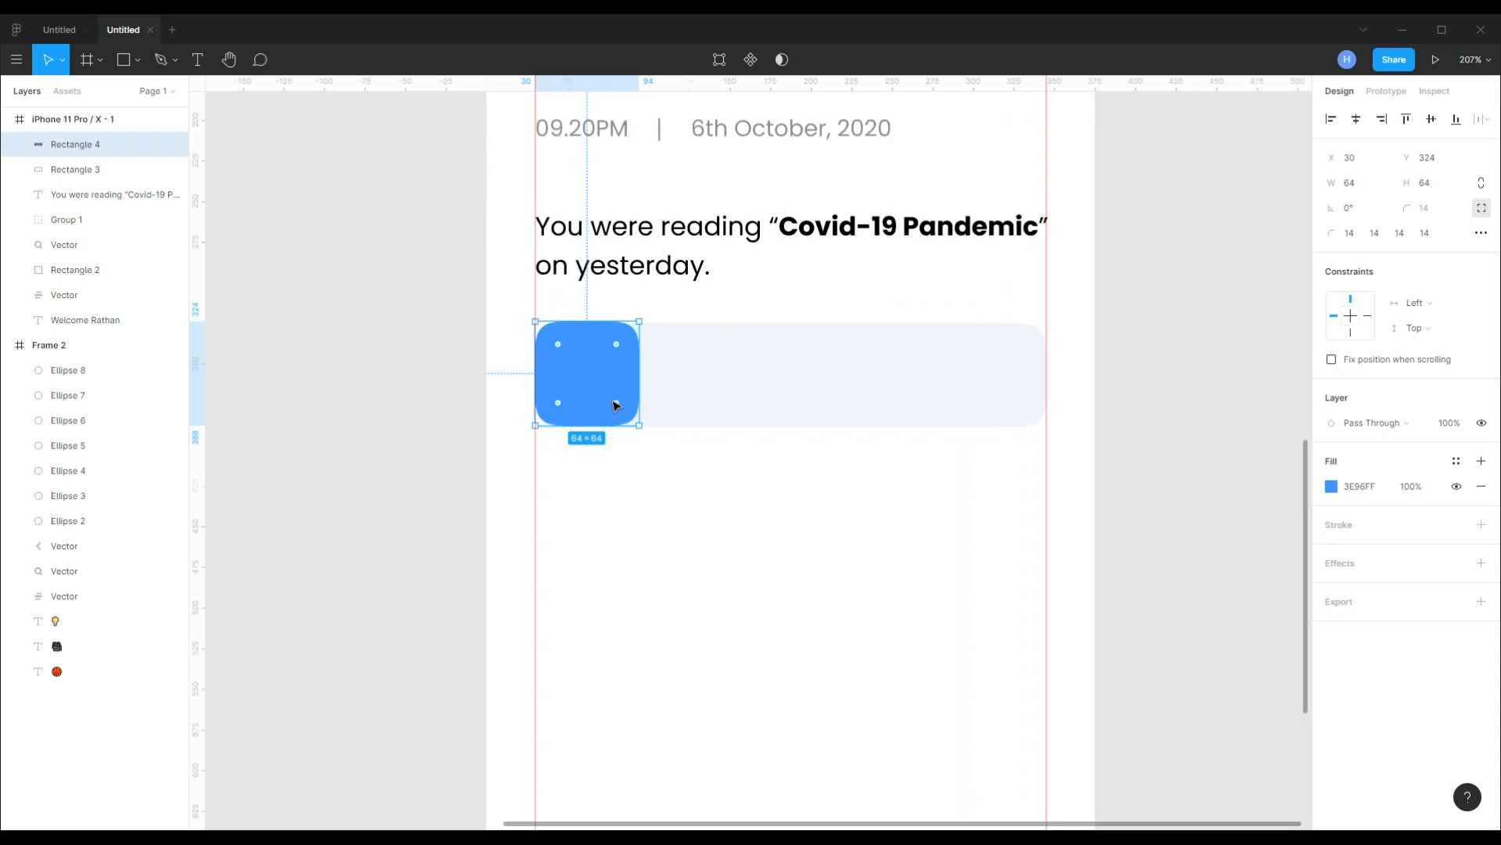
scroll(579, 421, up, 1)
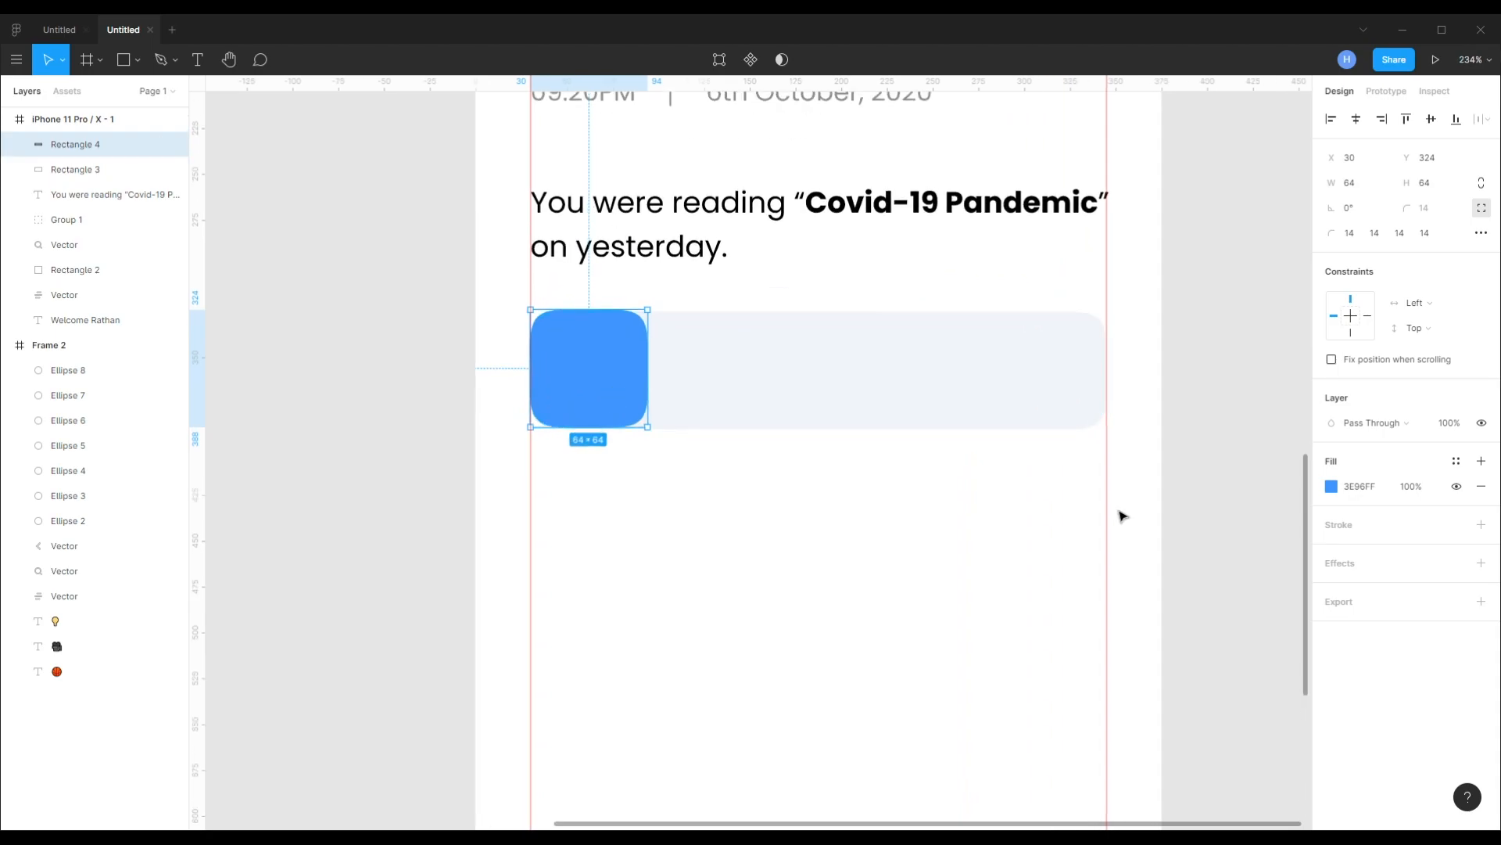
- Add a drop shadow to the blue square and colour it with the document blue 3E96FF at 100%
click(1370, 573)
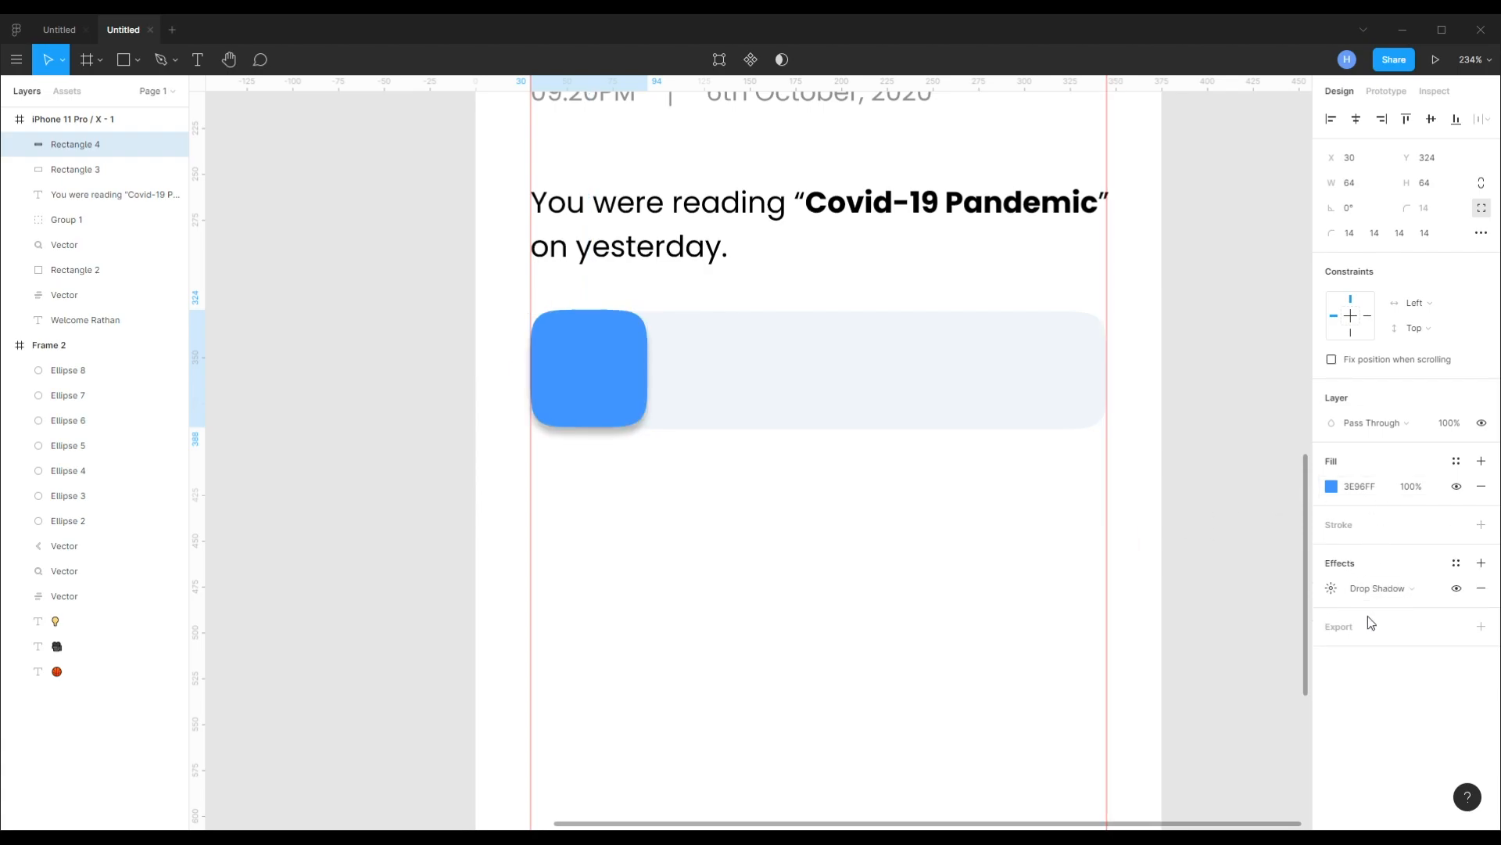
click(1331, 589)
click(1147, 677)
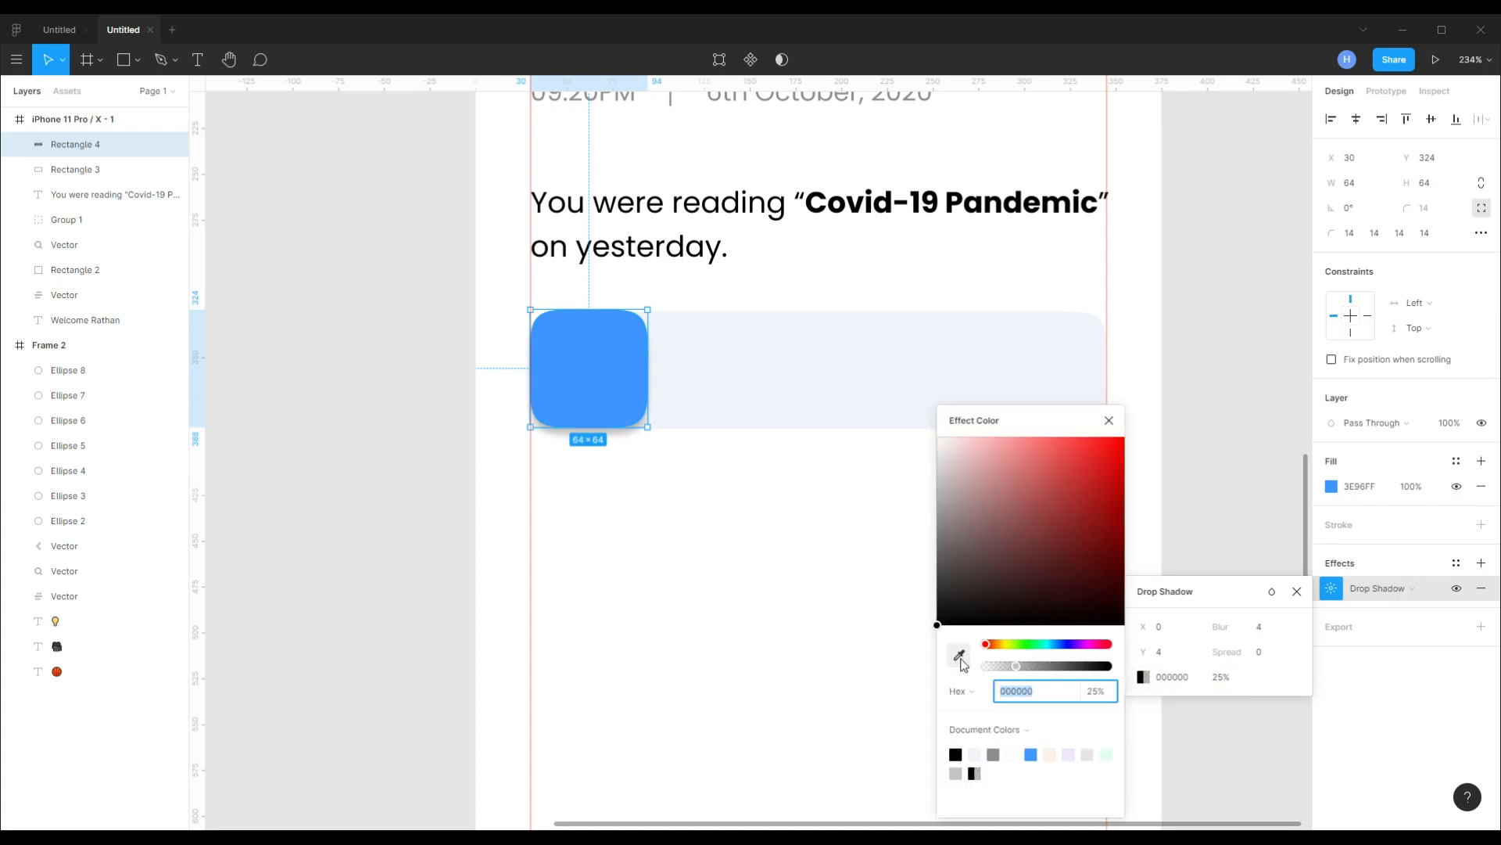
click(959, 654)
click(1032, 755)
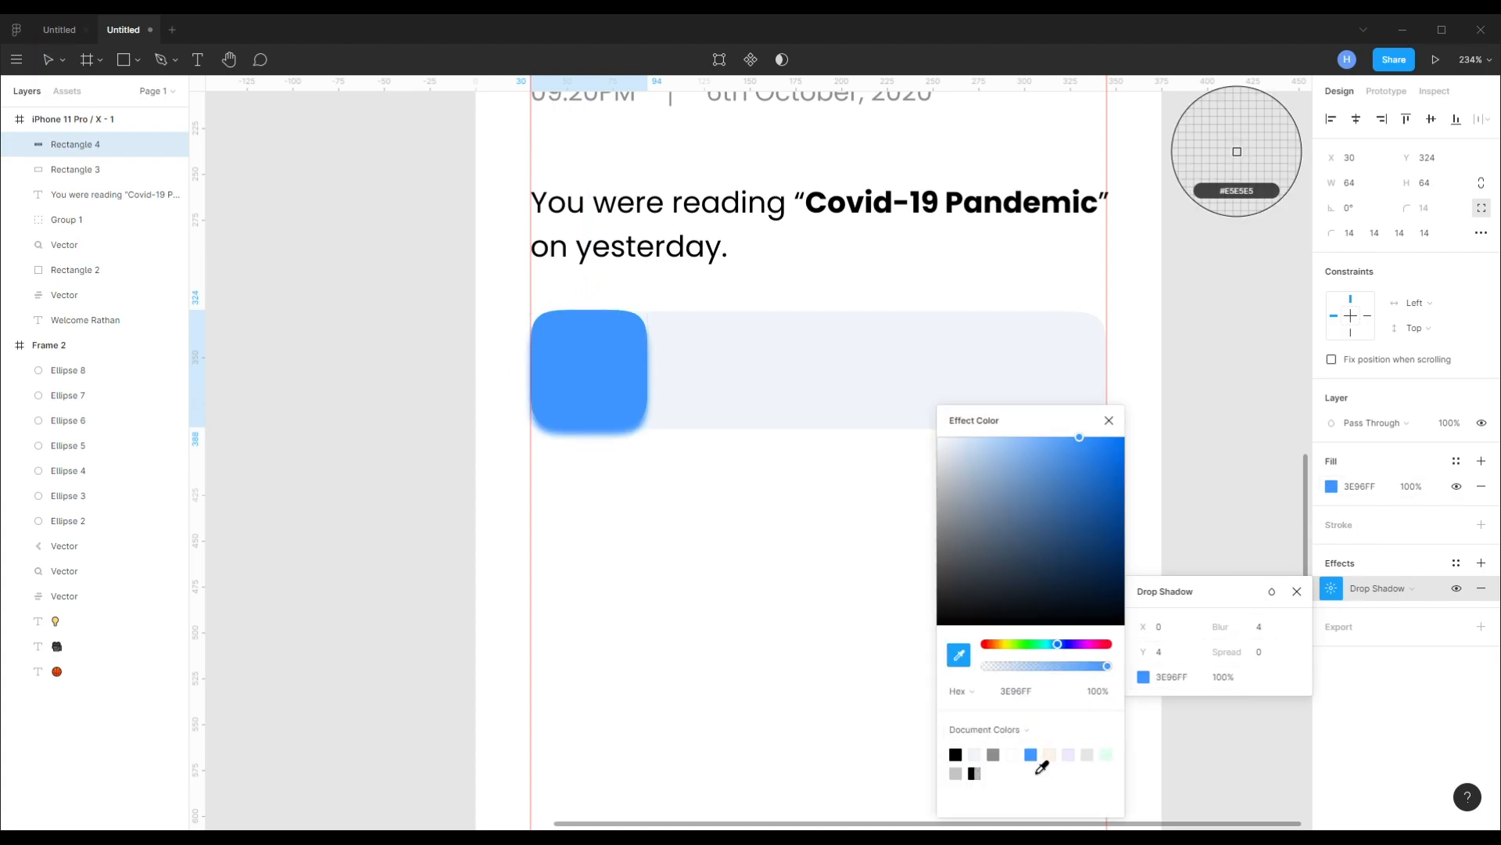
click(1173, 677)
- Set the drop shadow's Y offset to 40 and its blur to 60
click(1179, 653)
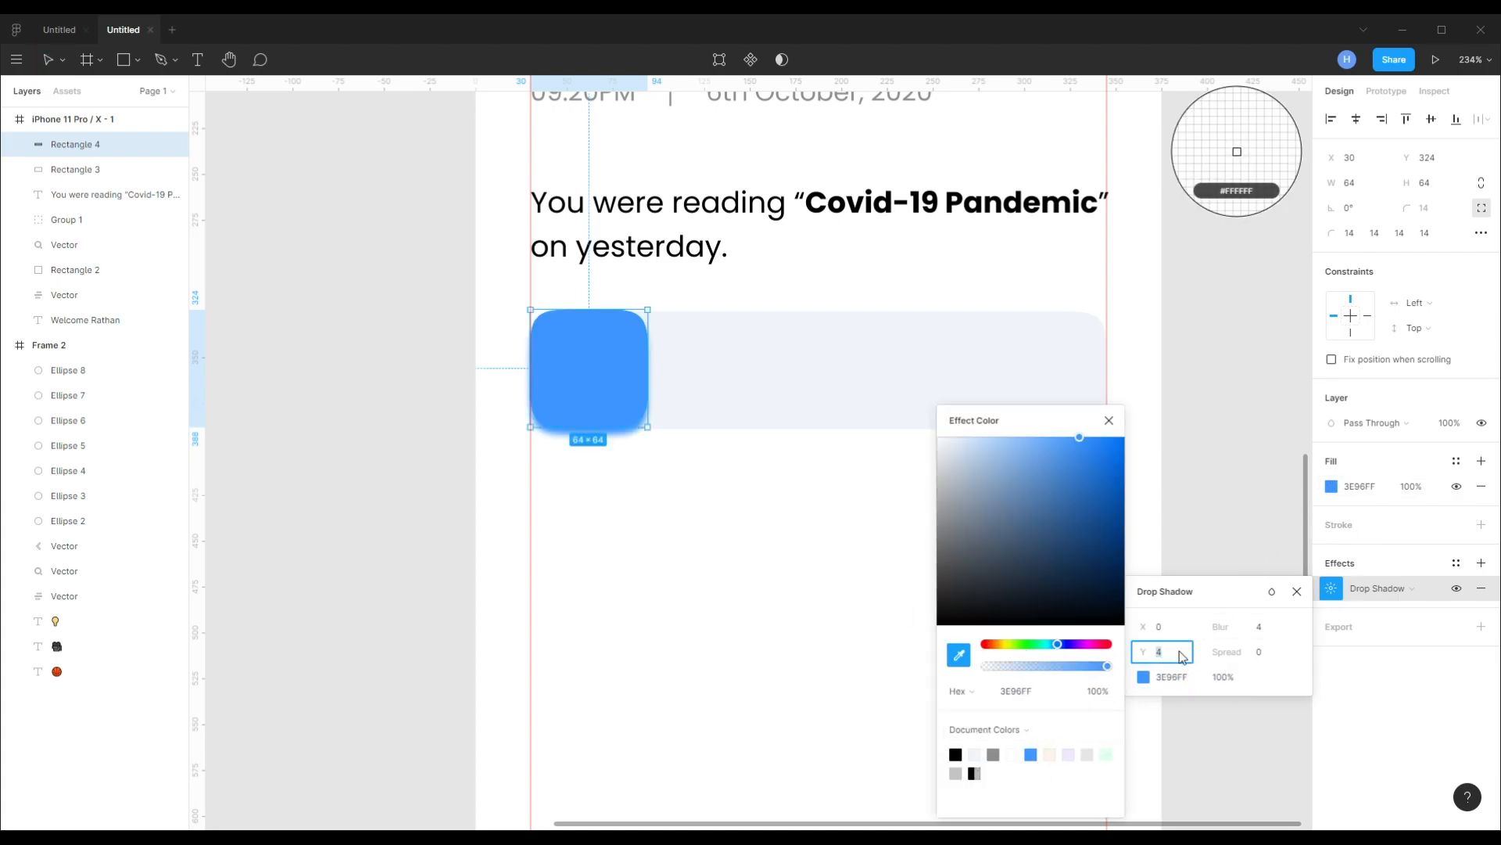
text(40)
key(Return)
click(1109, 420)
click(1273, 630)
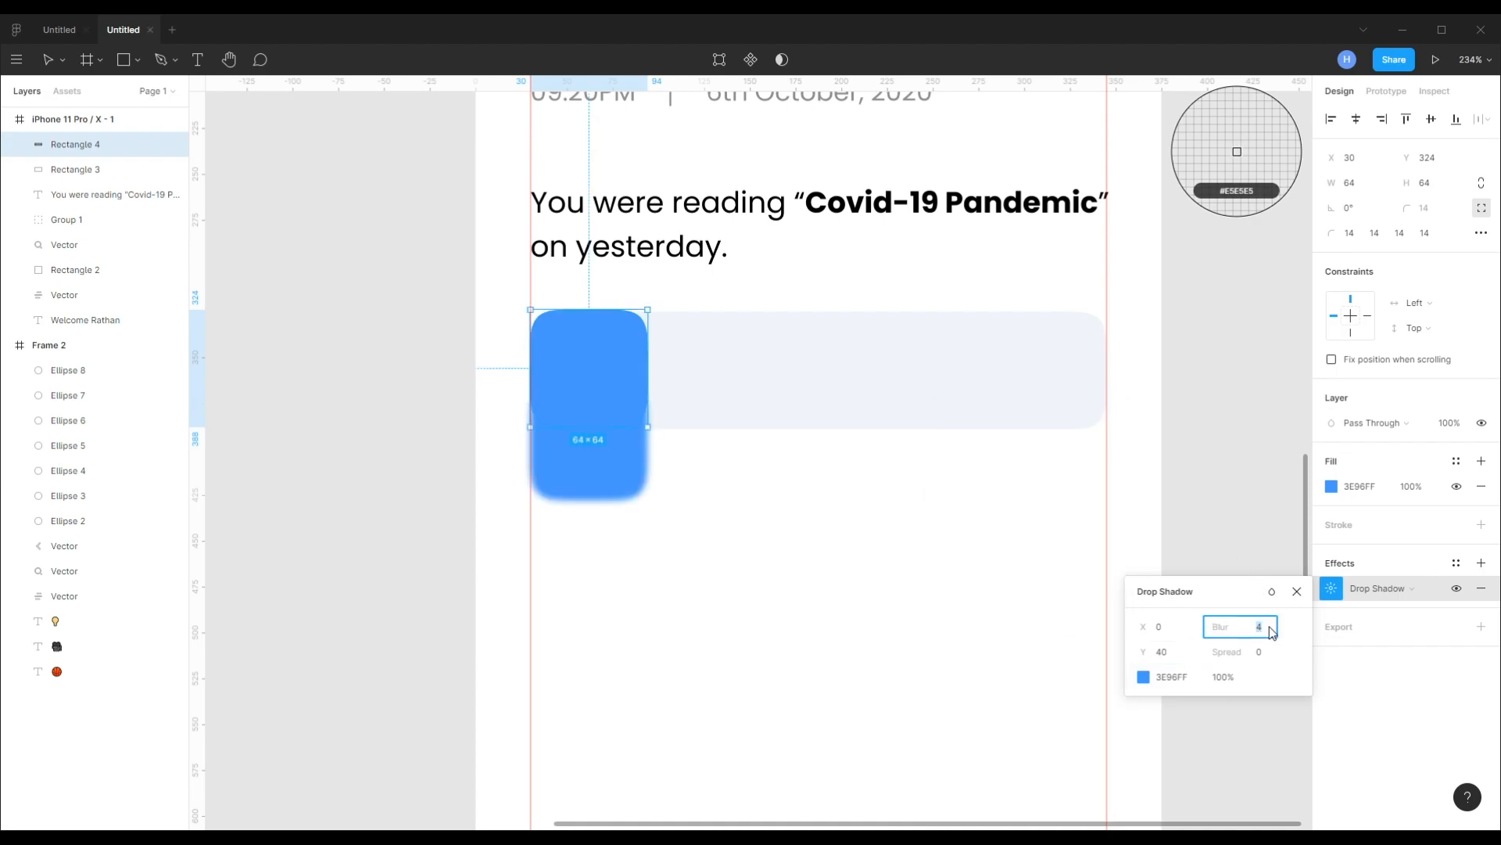
key(Return)
- Set the drop shadow's Y offset to 20 and its colour opacity to 40%
click(1179, 654)
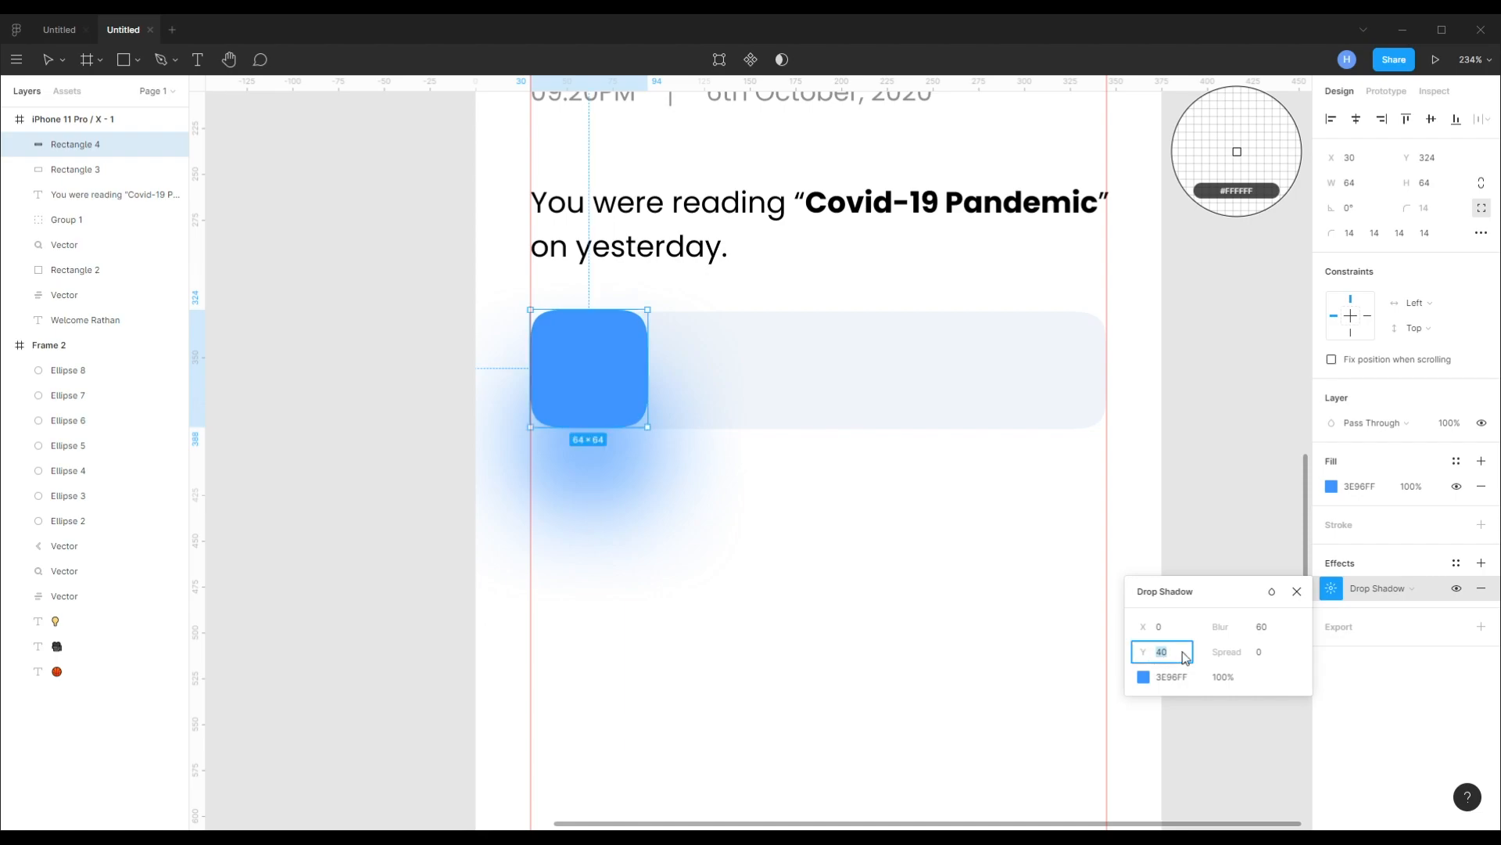
text(20)
key(Return)
click(1223, 678)
key(Return)
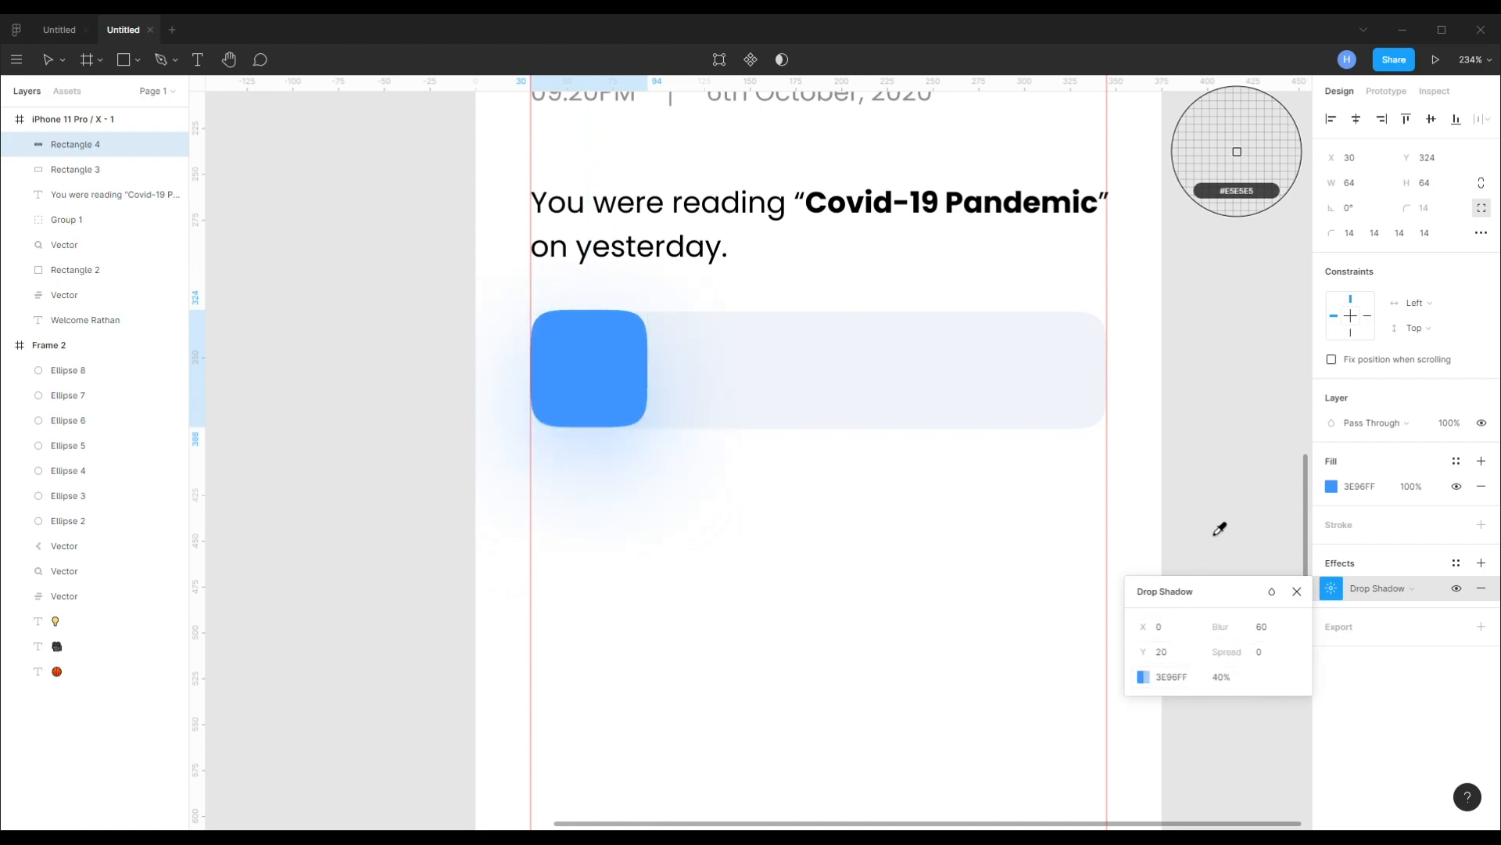
click(1297, 591)
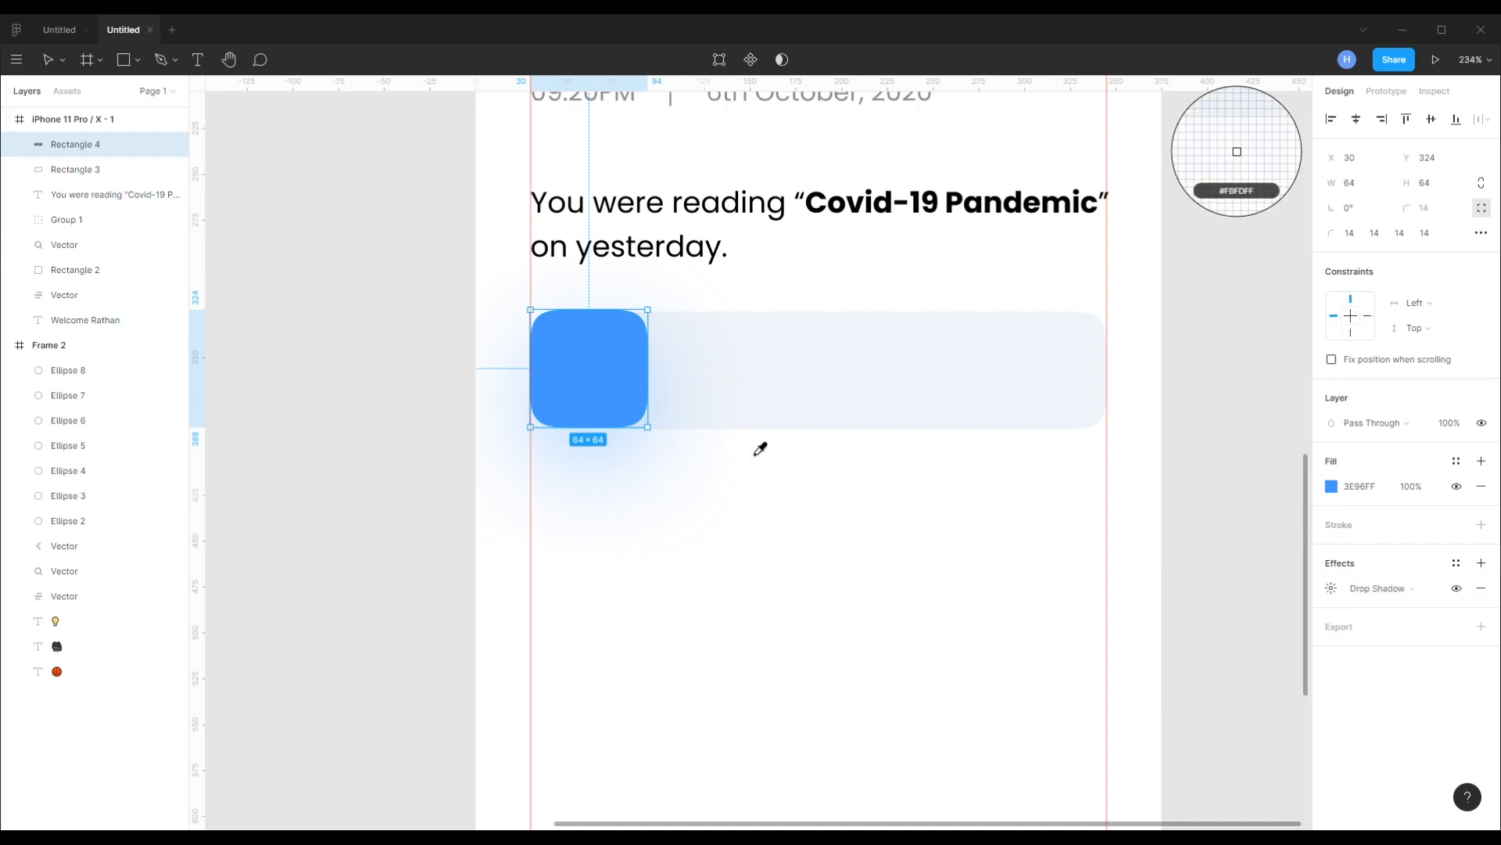
key(Escape)
click(1092, 461)
- Align the blue square and the pale bar along their bottom edges
click(907, 395)
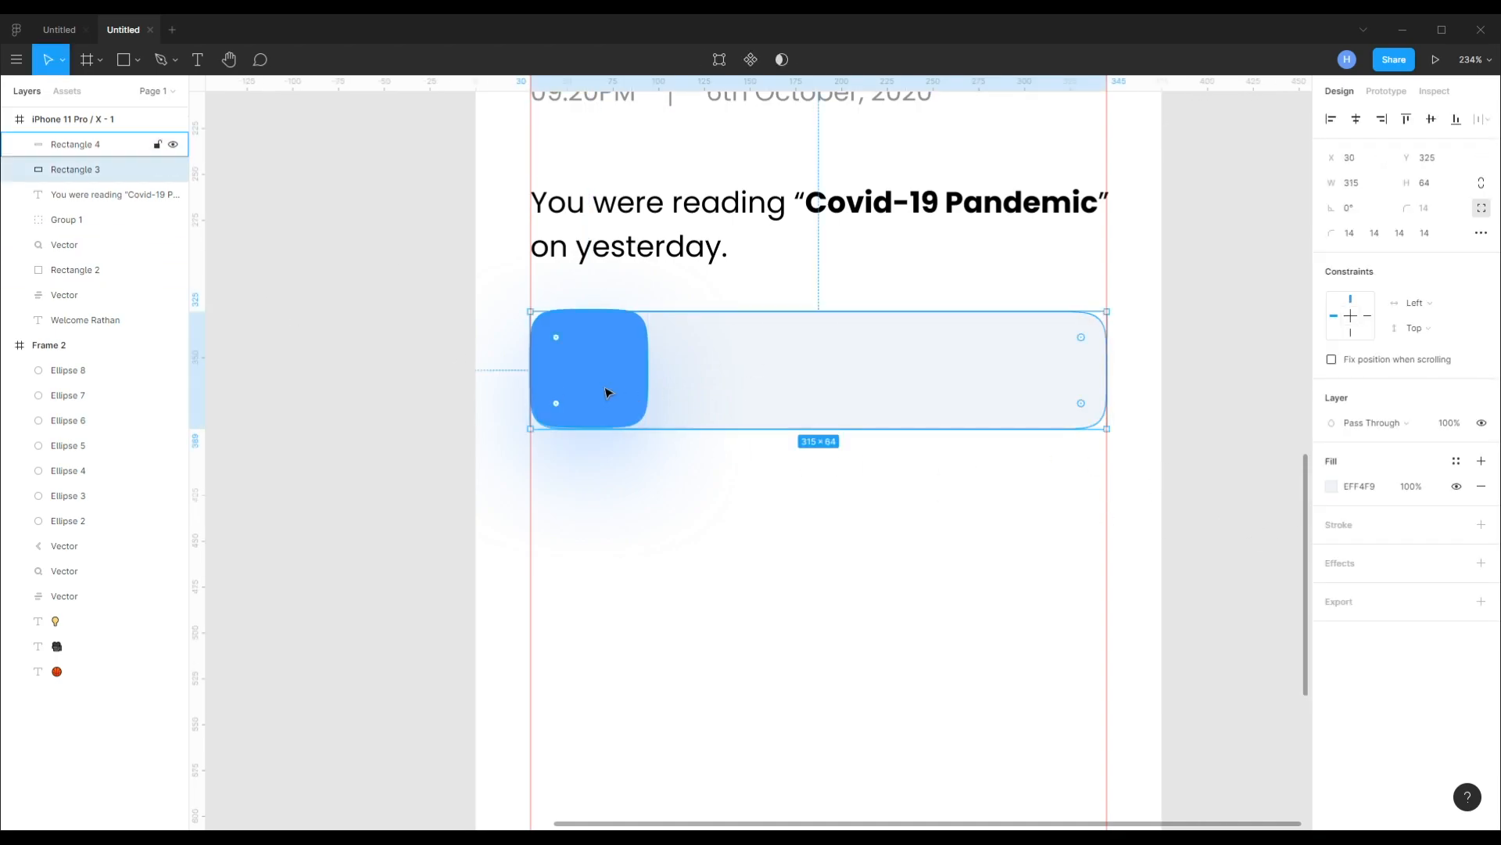
click(605, 388)
key(Escape)
scroll(610, 391, up, 5)
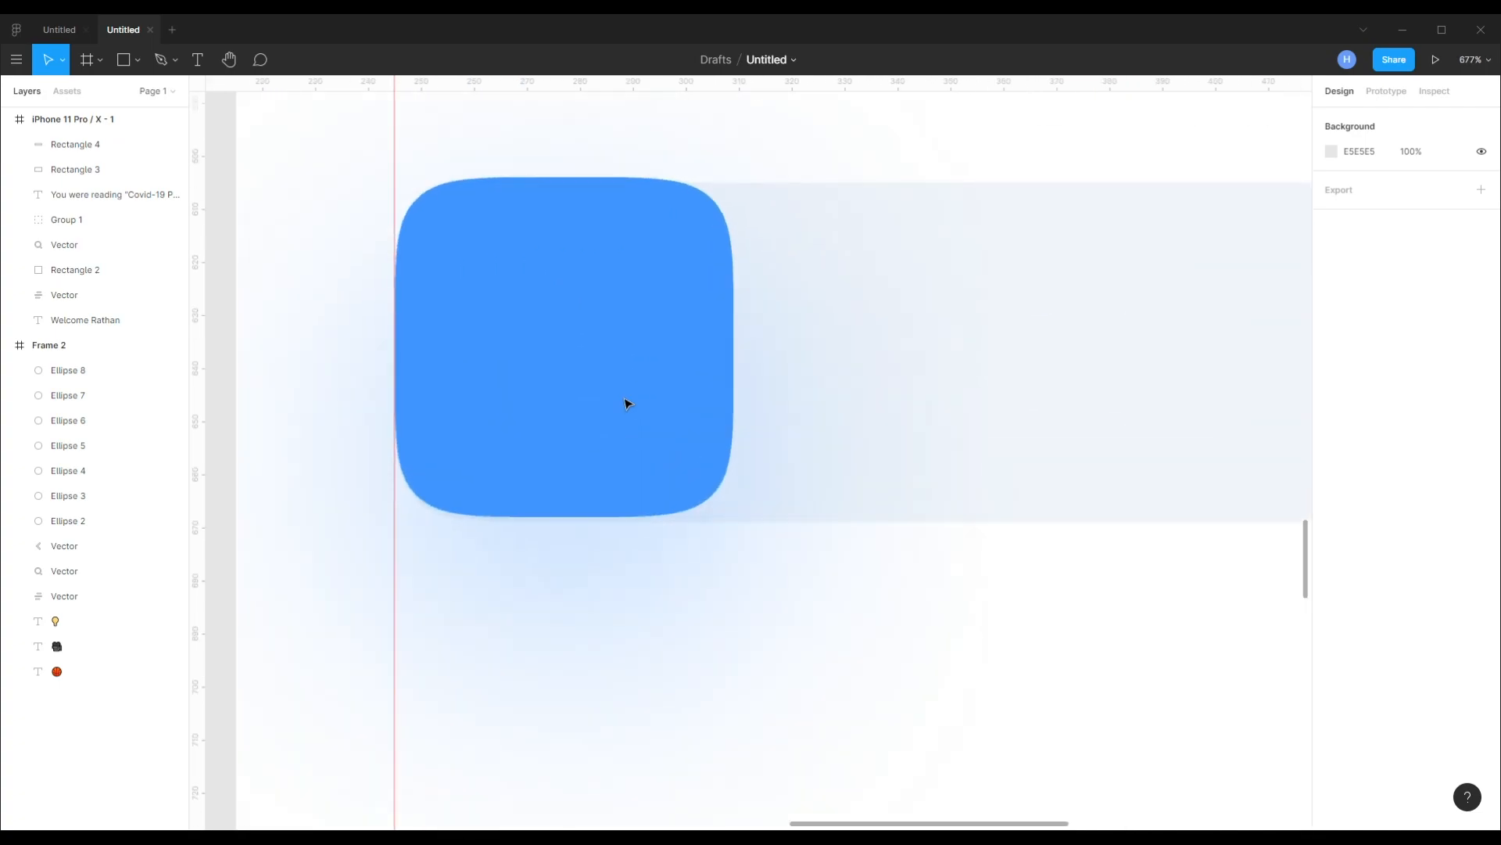
click(794, 447)
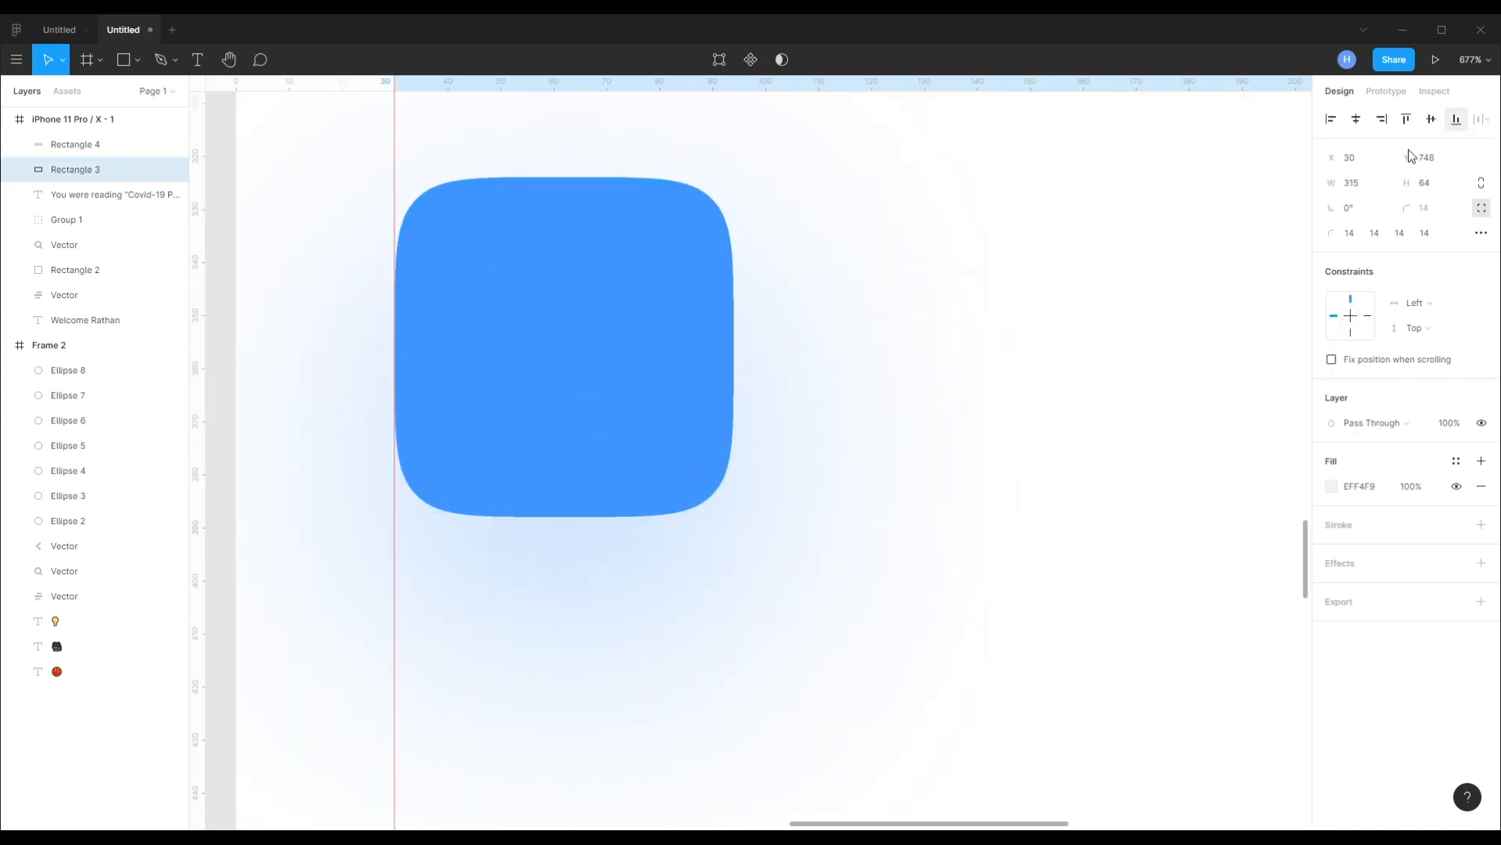
shift+click(734, 349)
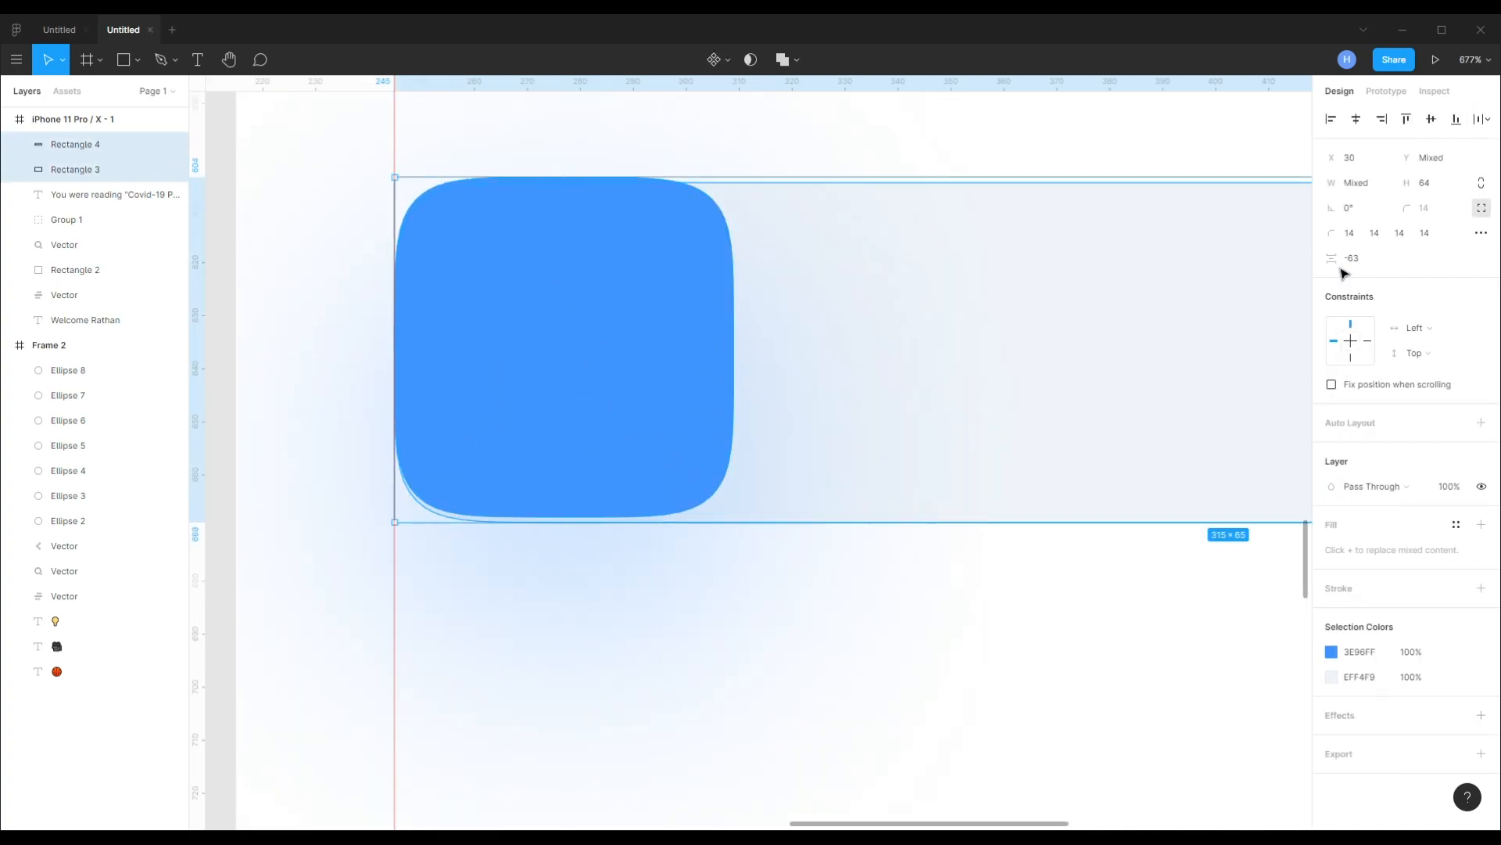
click(1456, 124)
key(Escape)
scroll(848, 590, down, 6)
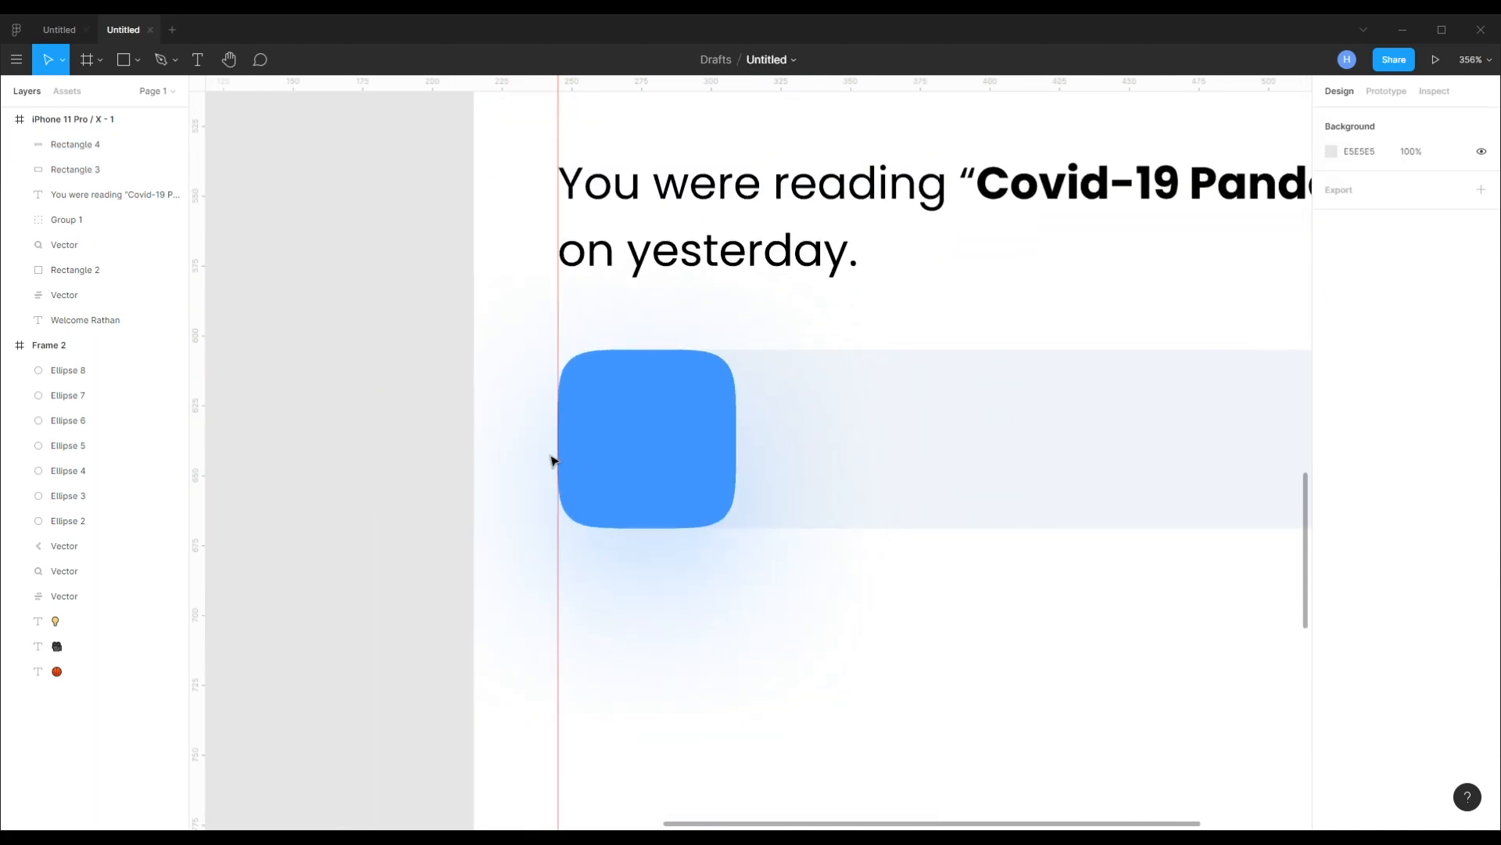
- Copy the arrow icon from Frame 2 into the iPhone frame, flip it to point right and place it on the blue square
click(593, 455)
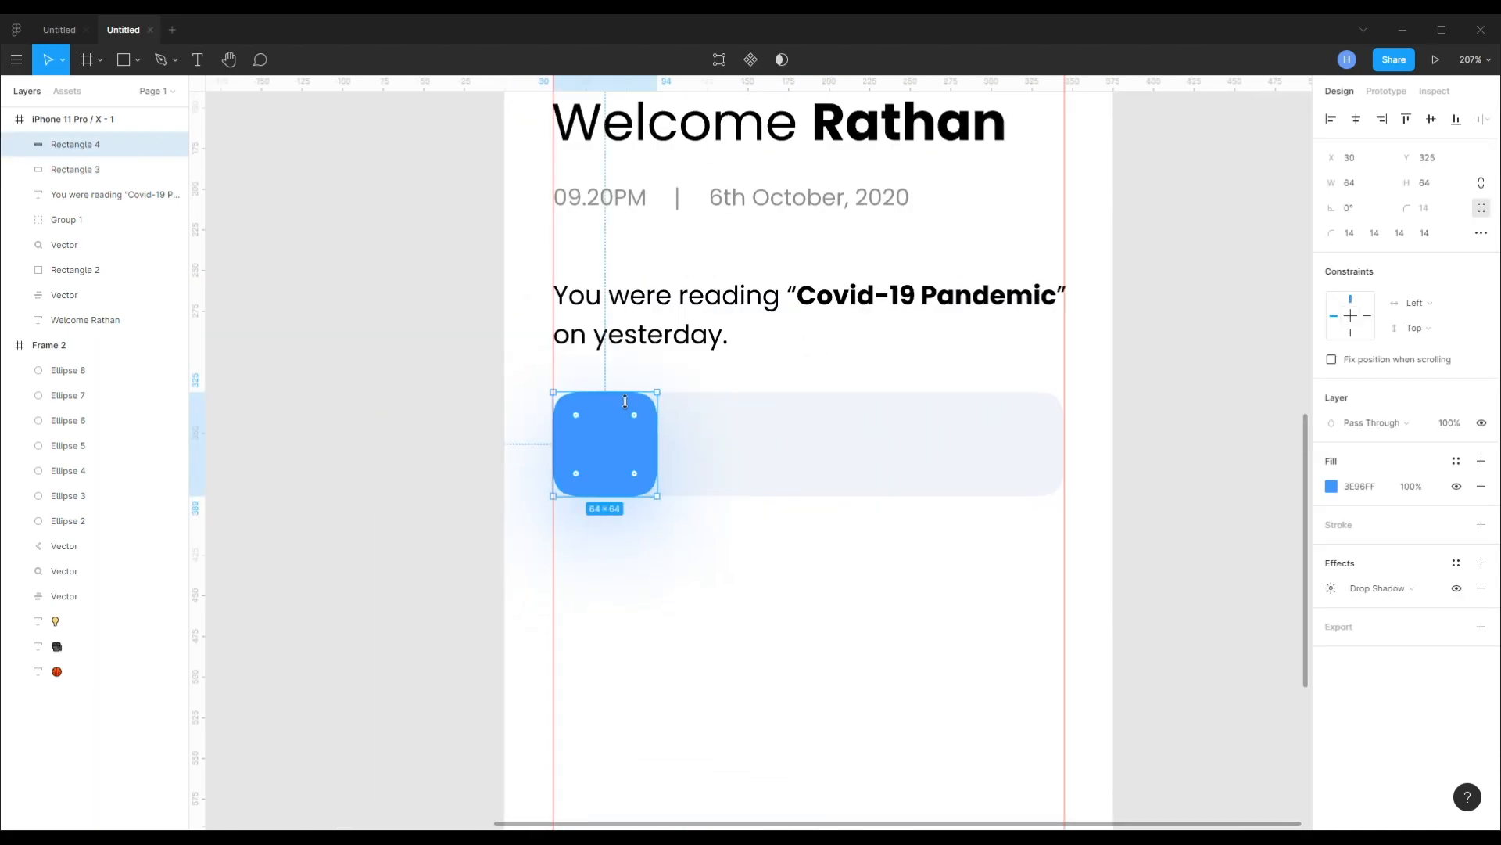
scroll(624, 404, down, 4)
scroll(704, 391, up, 3)
click(403, 129)
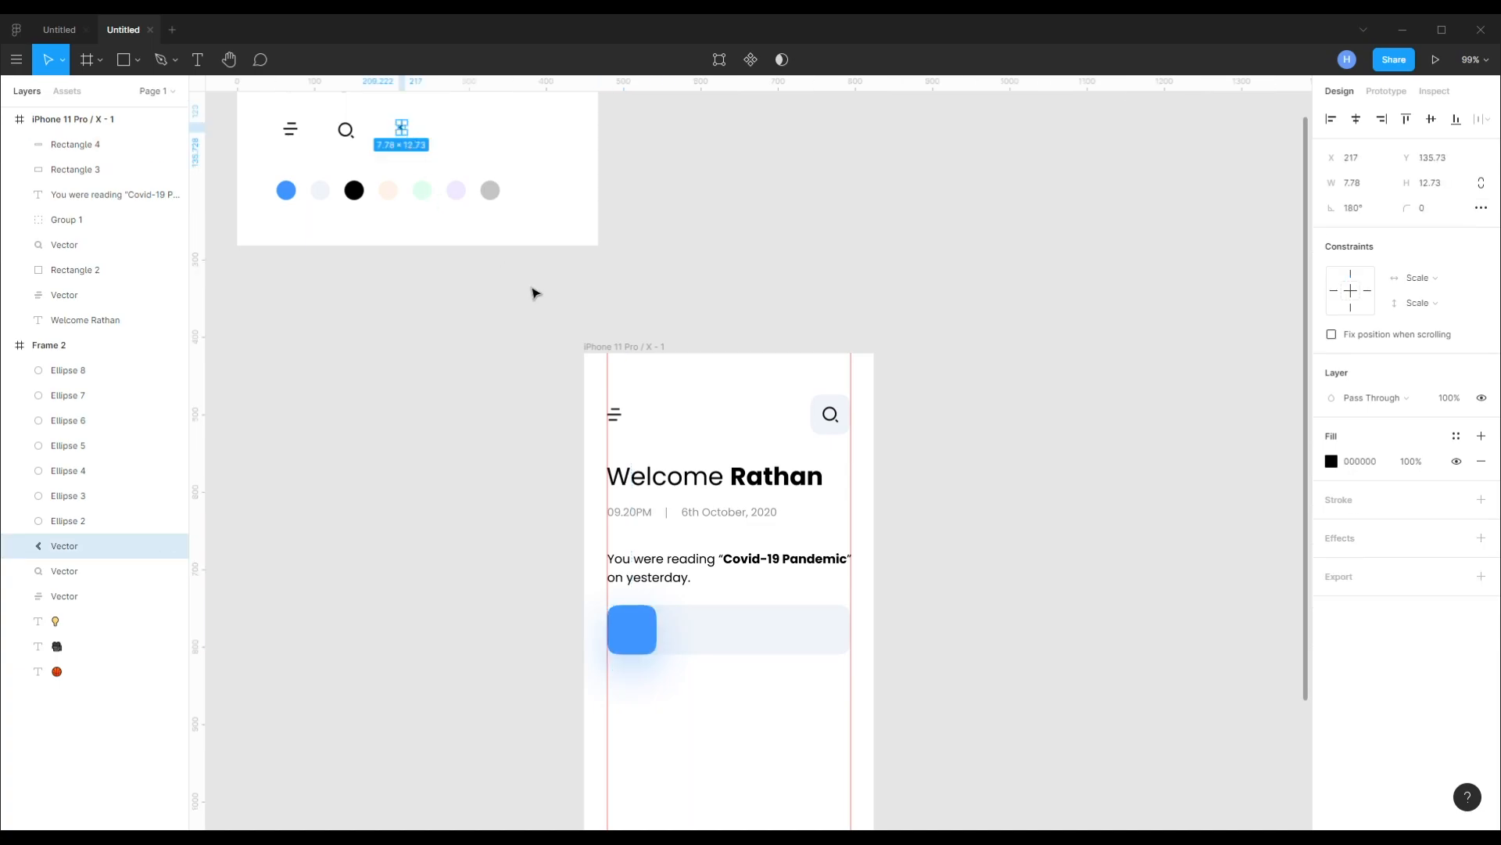
scroll(640, 667, up, 3)
click(635, 643)
scroll(636, 620, up, 3)
key(ctrl+v)
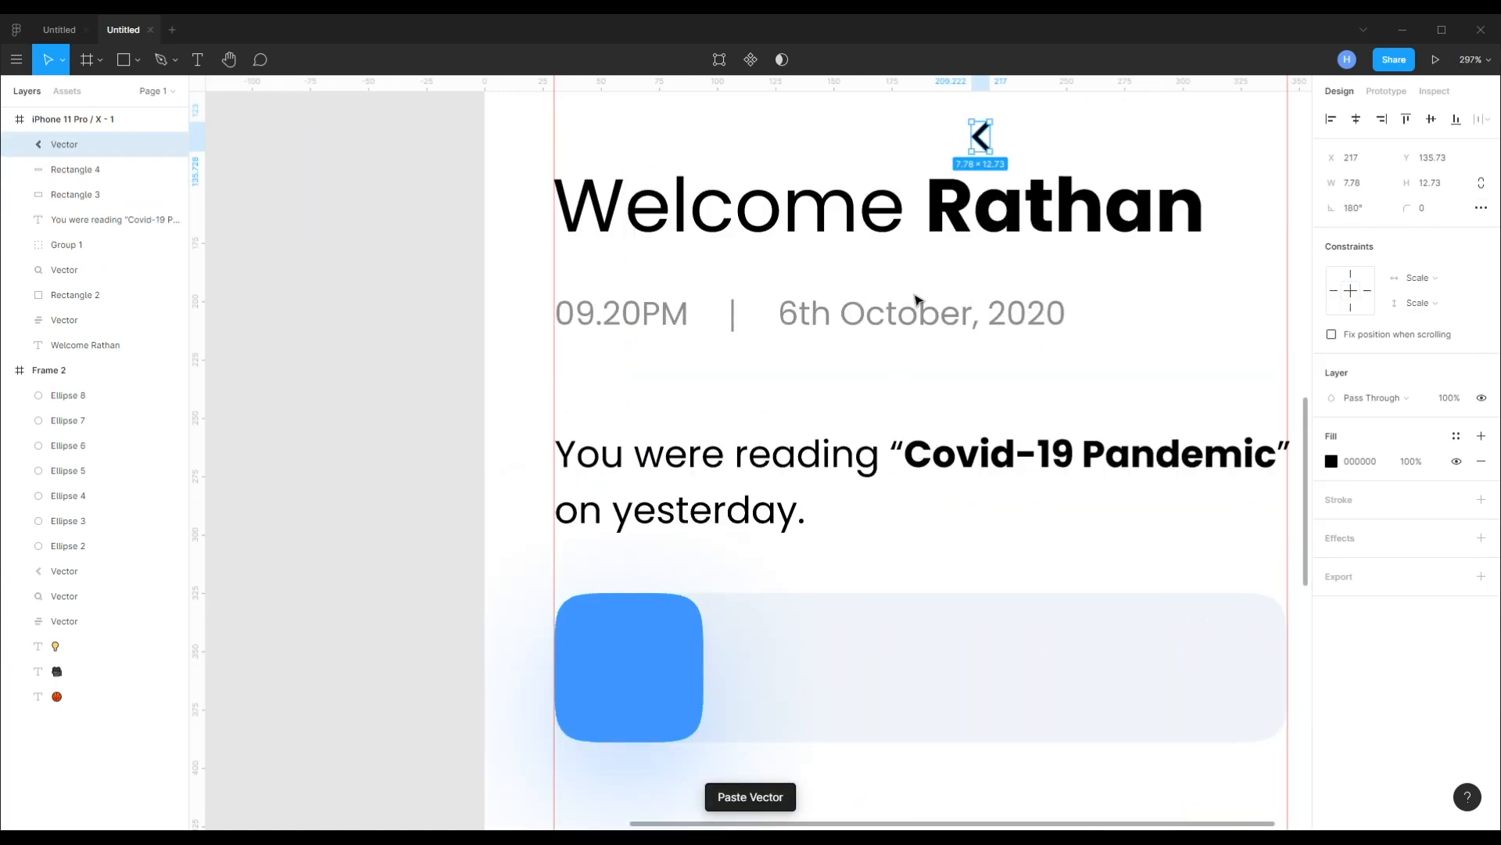
drag(983, 140, 727, 444)
- Fill the arrow with white FFFFFF and duplicate it twice to the left, with the copies at X 58 and X 44
click(1332, 461)
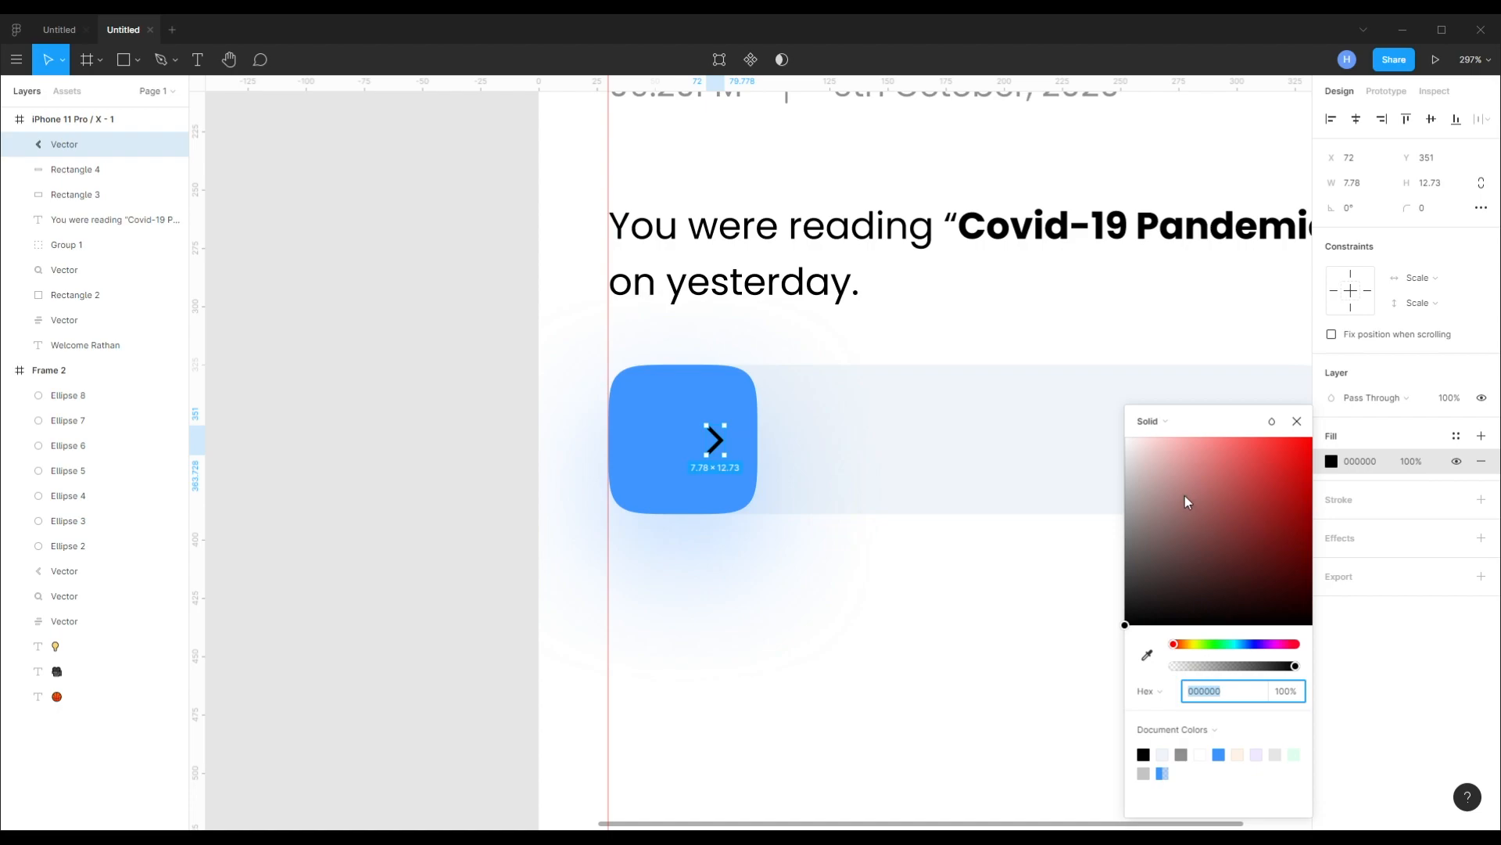
click(456, 463)
click(717, 442)
drag(716, 441, 655, 439)
click(486, 479)
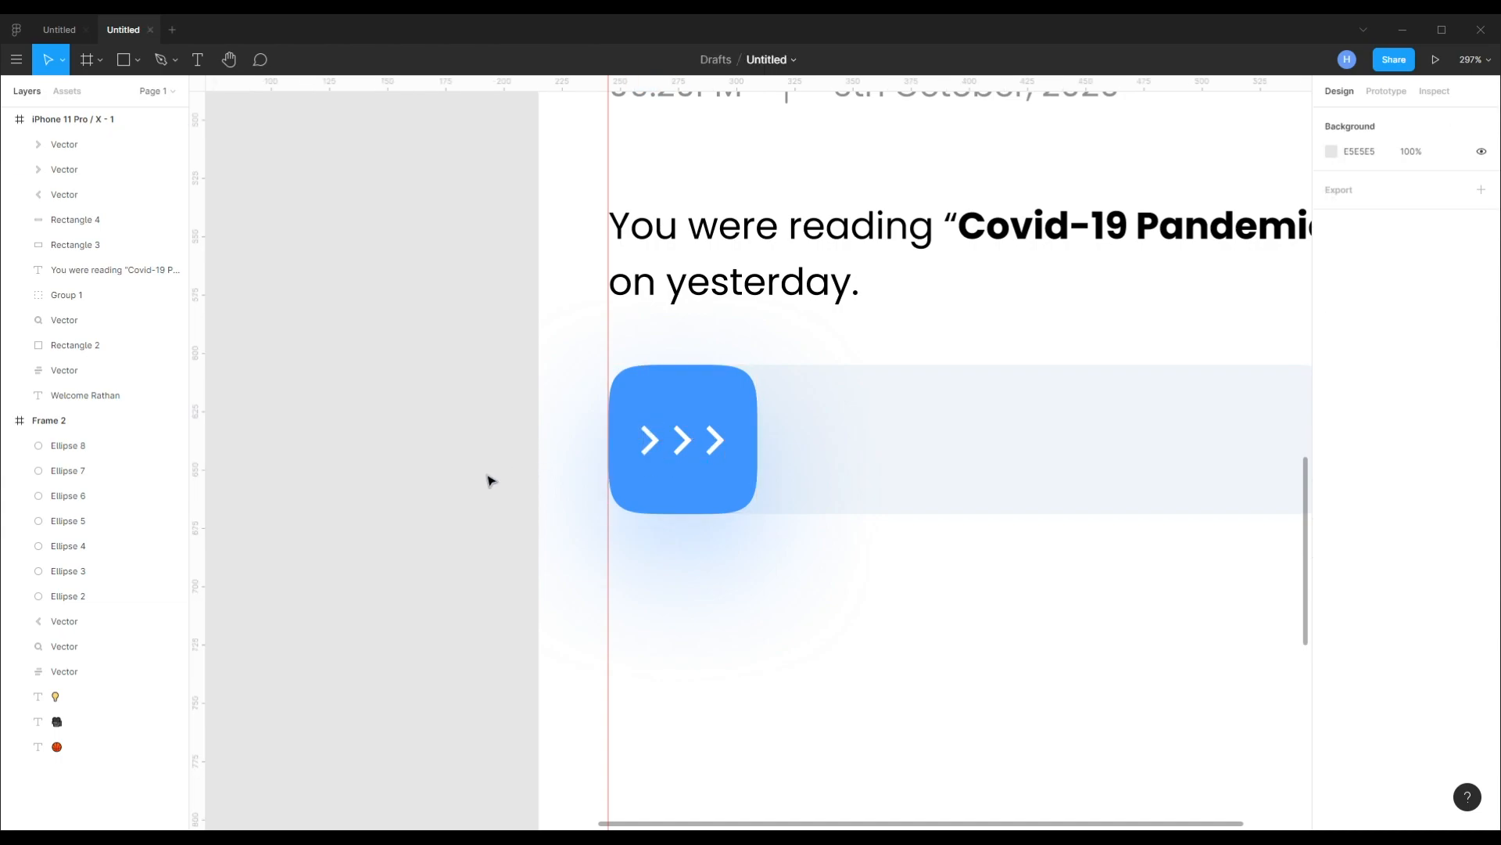
- Set the fill opacity of the middle arrow to 60% and of the left arrow to 30%
click(689, 448)
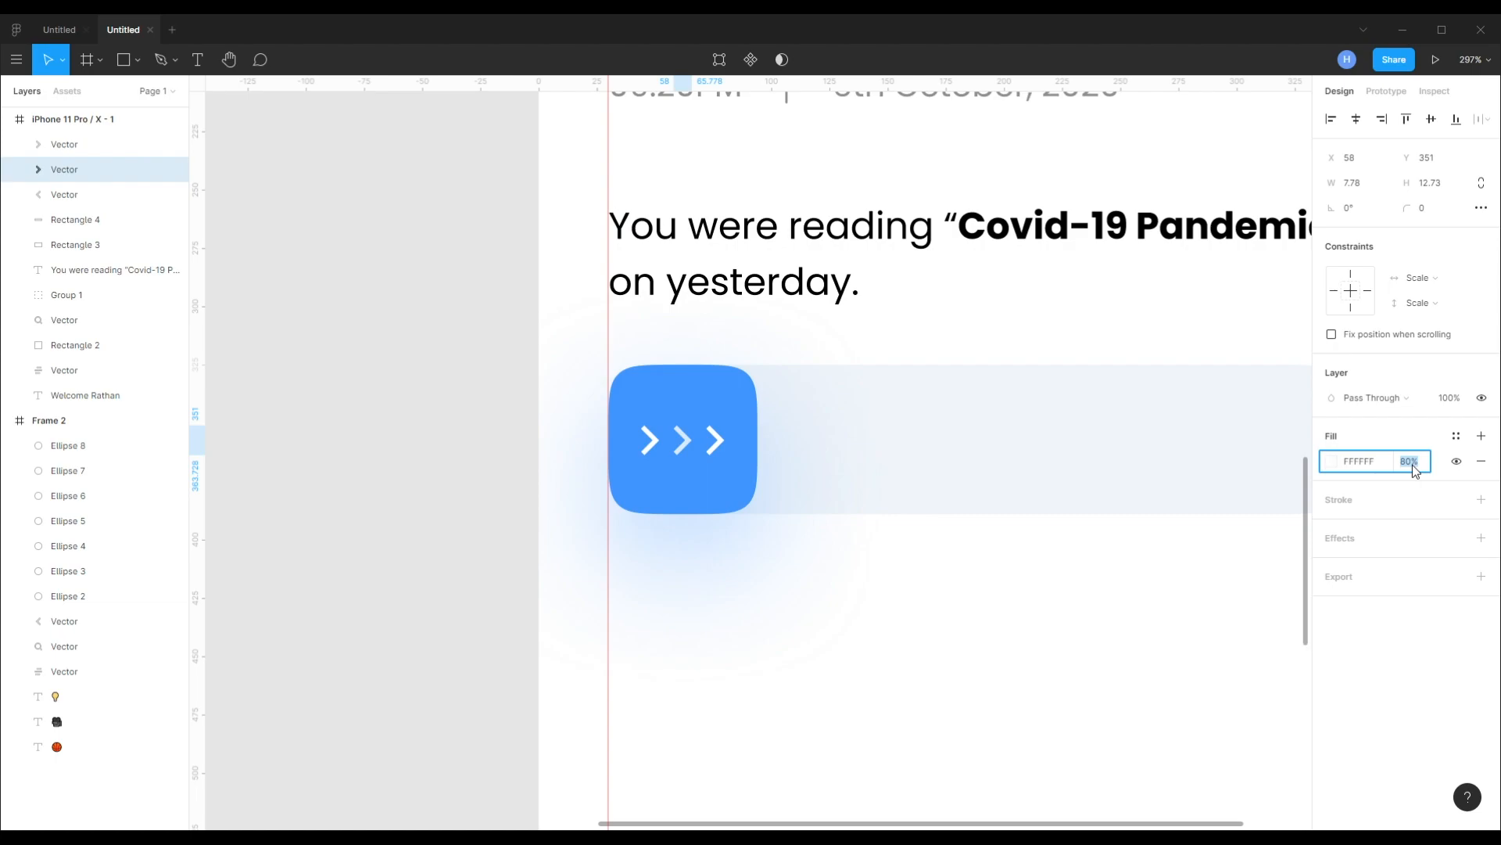
click(650, 440)
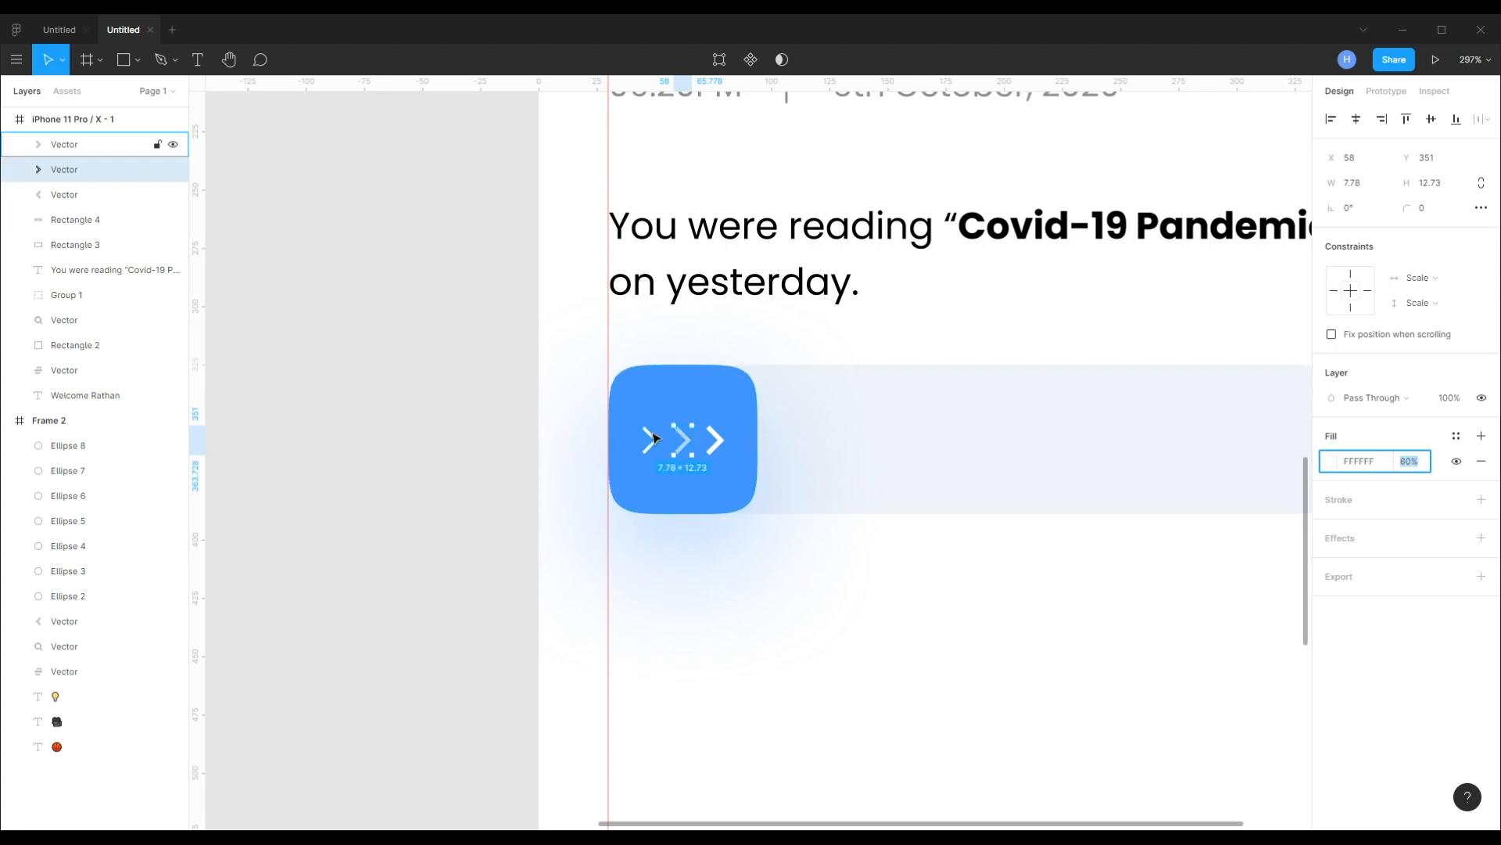
click(1419, 468)
key(Return)
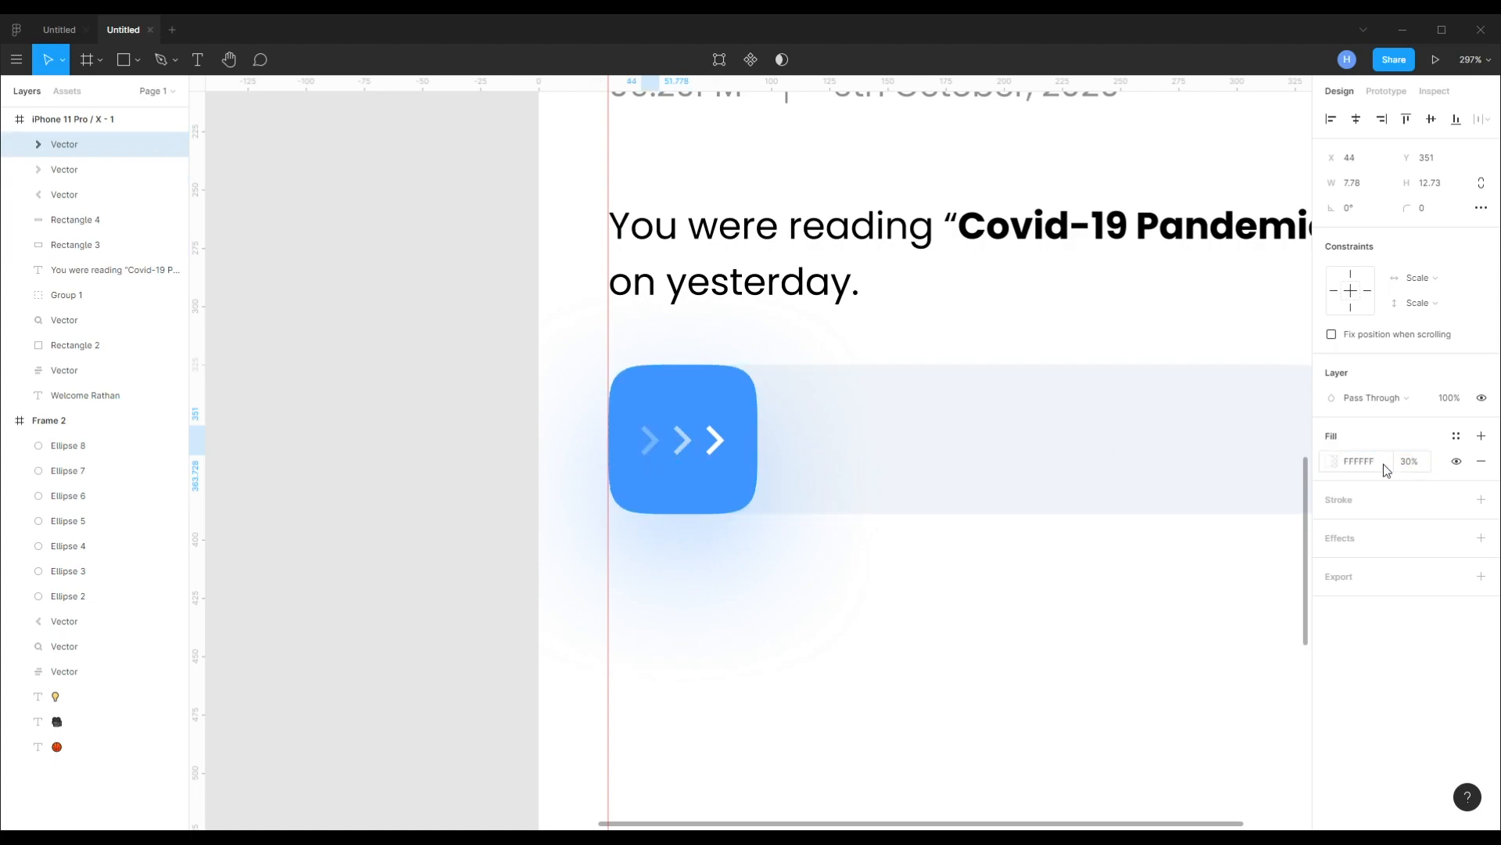
- Group the three arrows and centre the group on the blue square
shift+click(682, 440)
shift+click(721, 442)
key(ctrl+g)
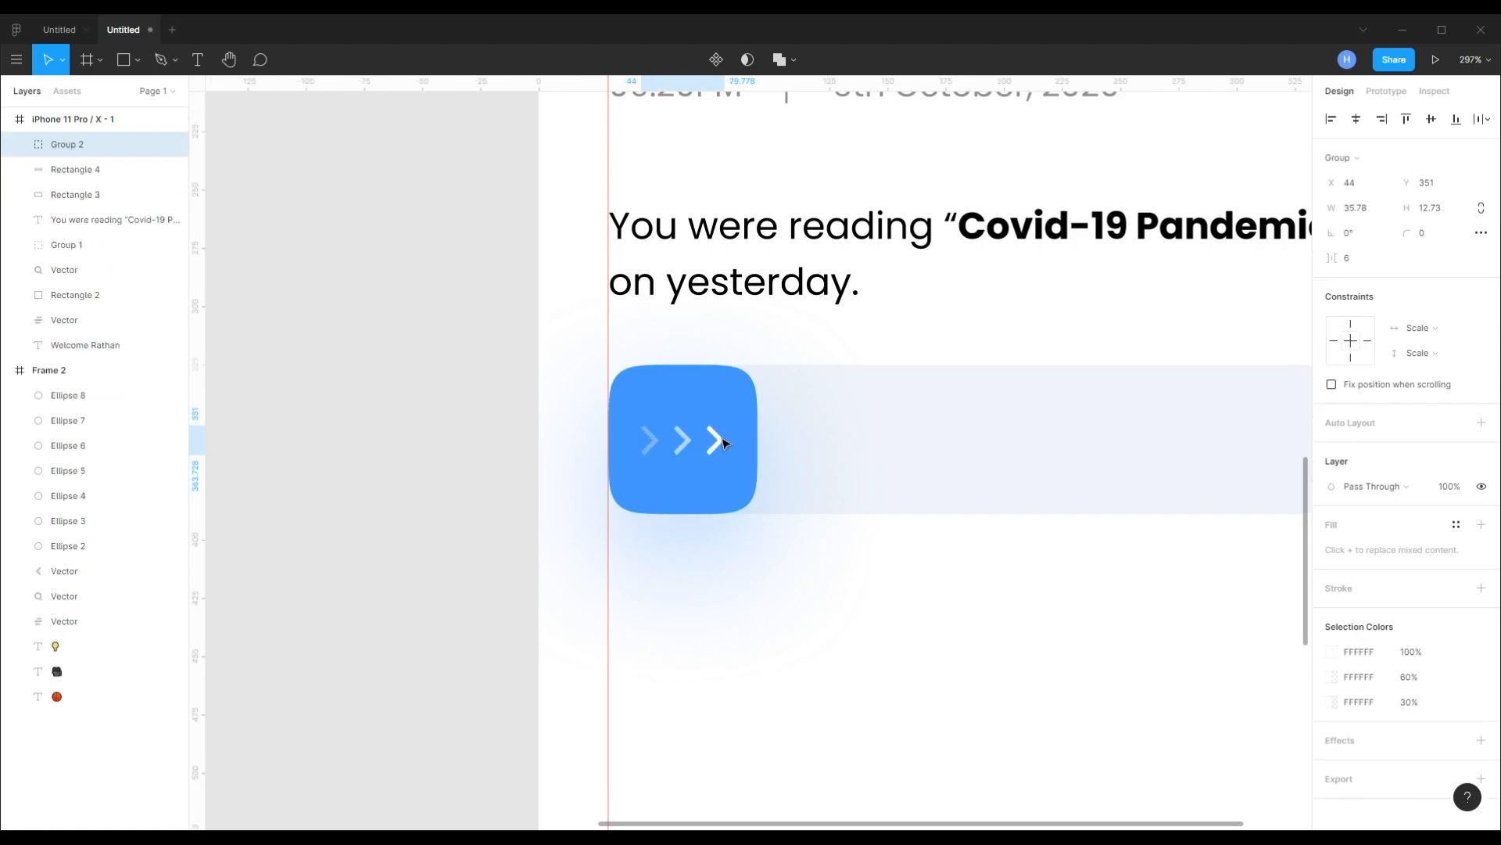
shift+click(741, 438)
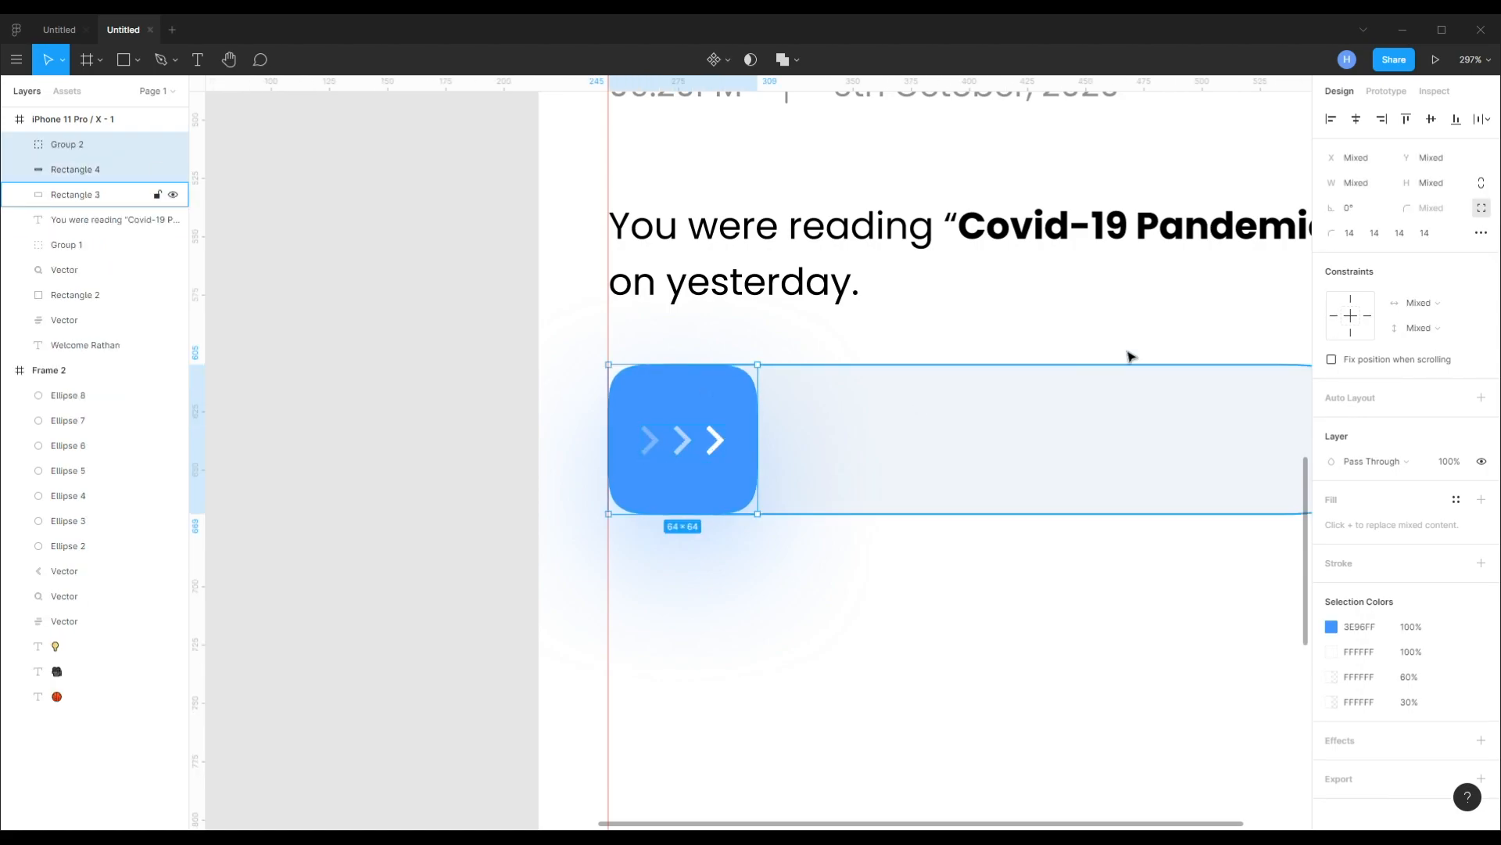
click(472, 429)
scroll(751, 436, down, 2)
drag(751, 436, 612, 543)
click(612, 543)
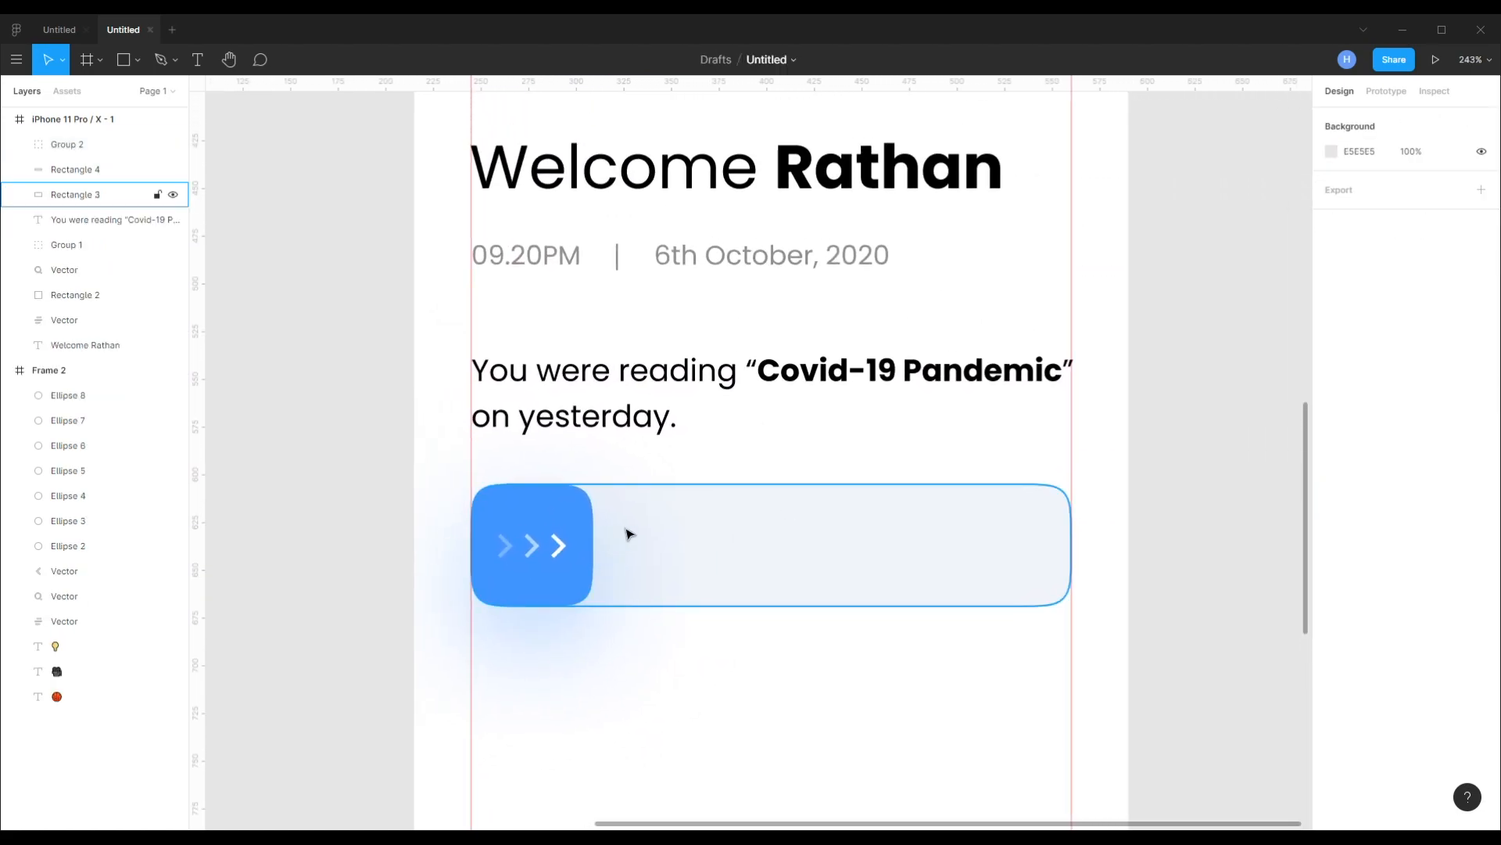
- Add the text "Swipe to continue" at size 12 and place it on the pale bar at X 153, Y 348
key(t)
click(684, 556)
text(Swipe )
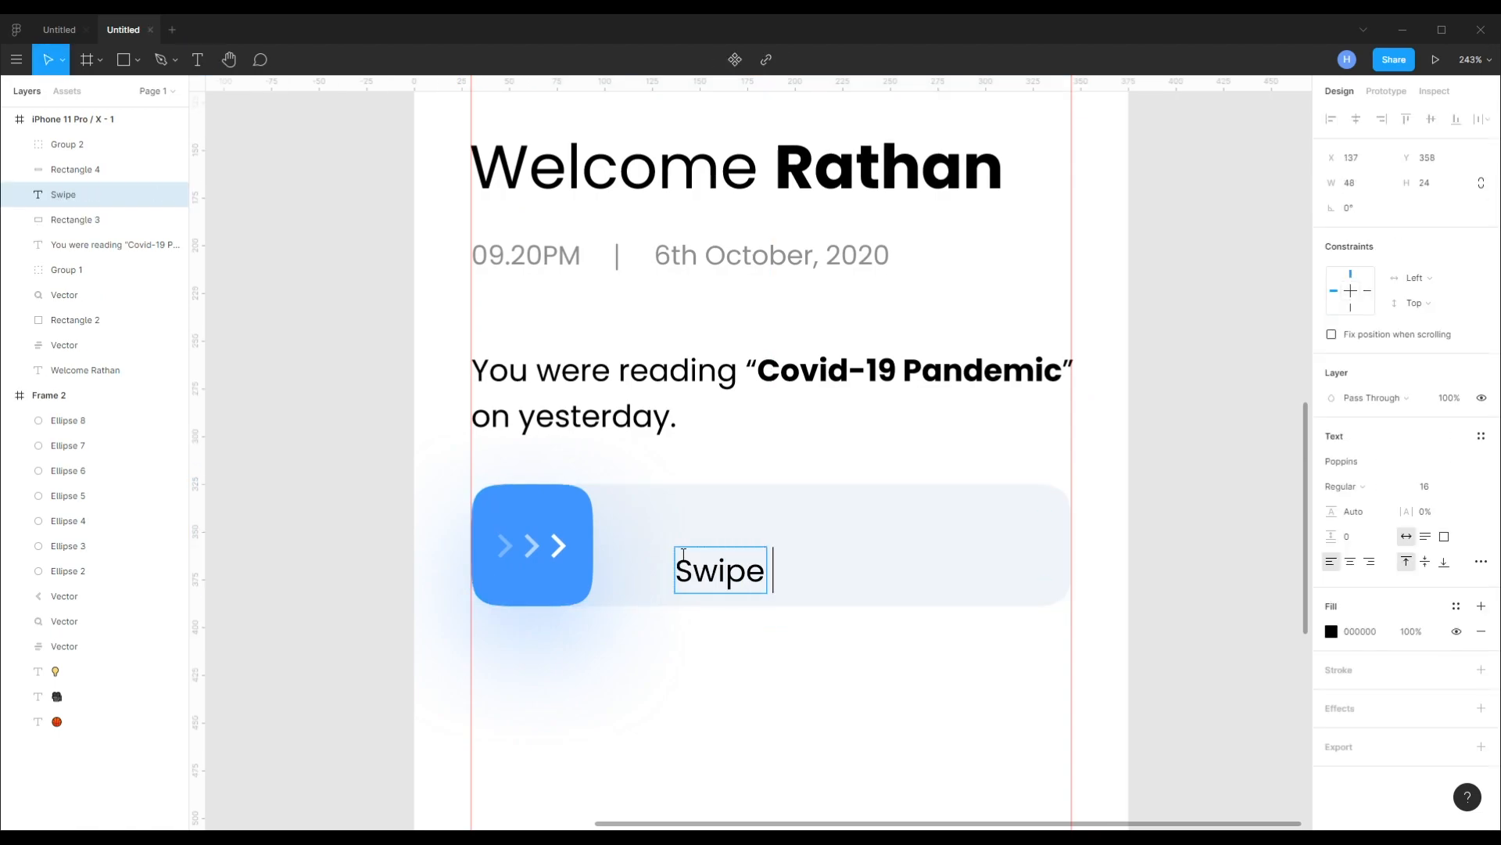
text(to continue)
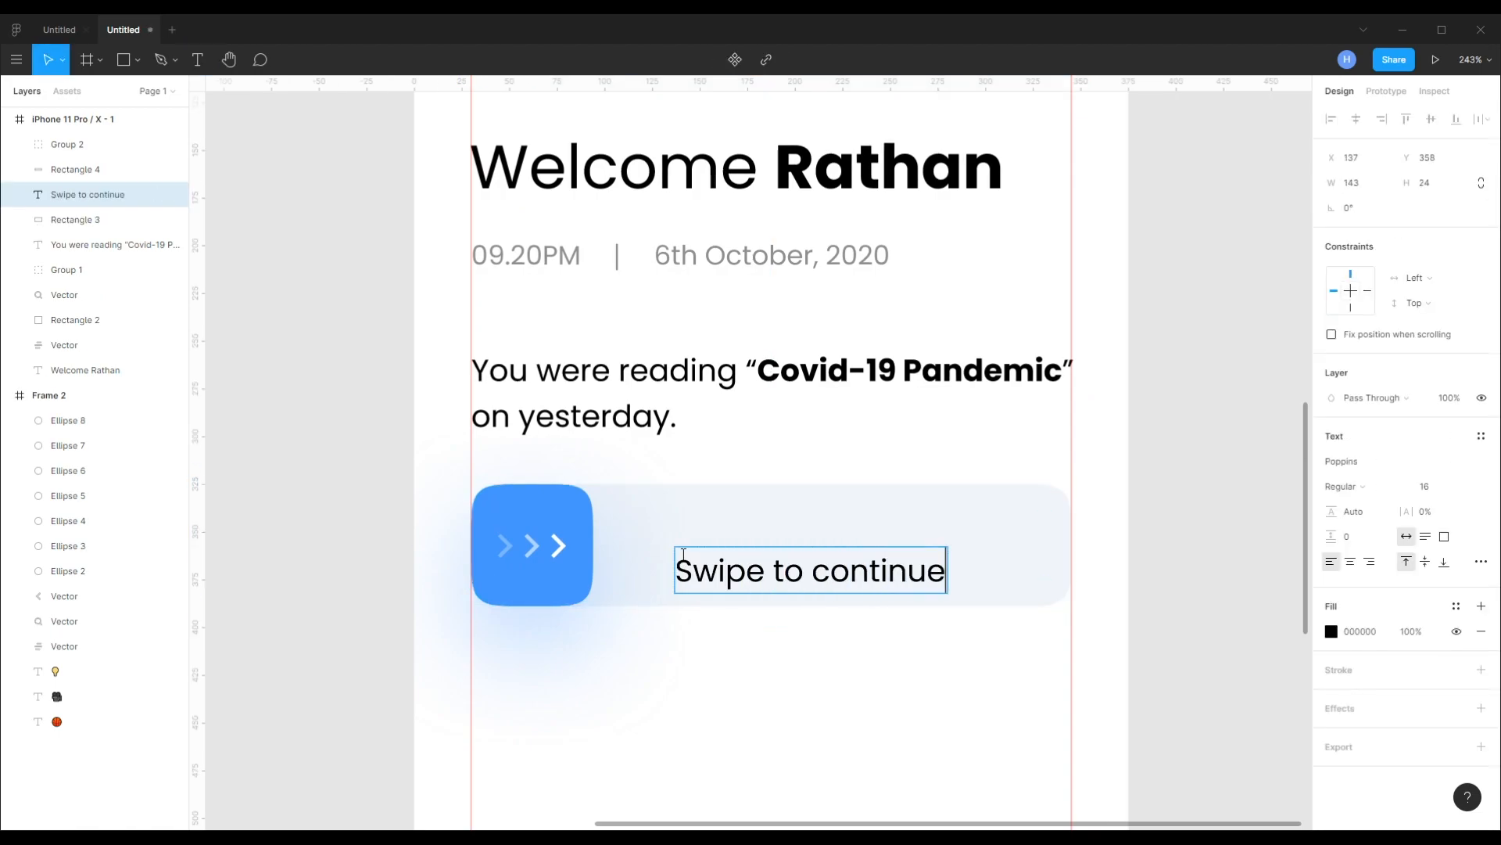
key(Escape)
click(1424, 487)
text(12)
key(Return)
drag(853, 570, 874, 549)
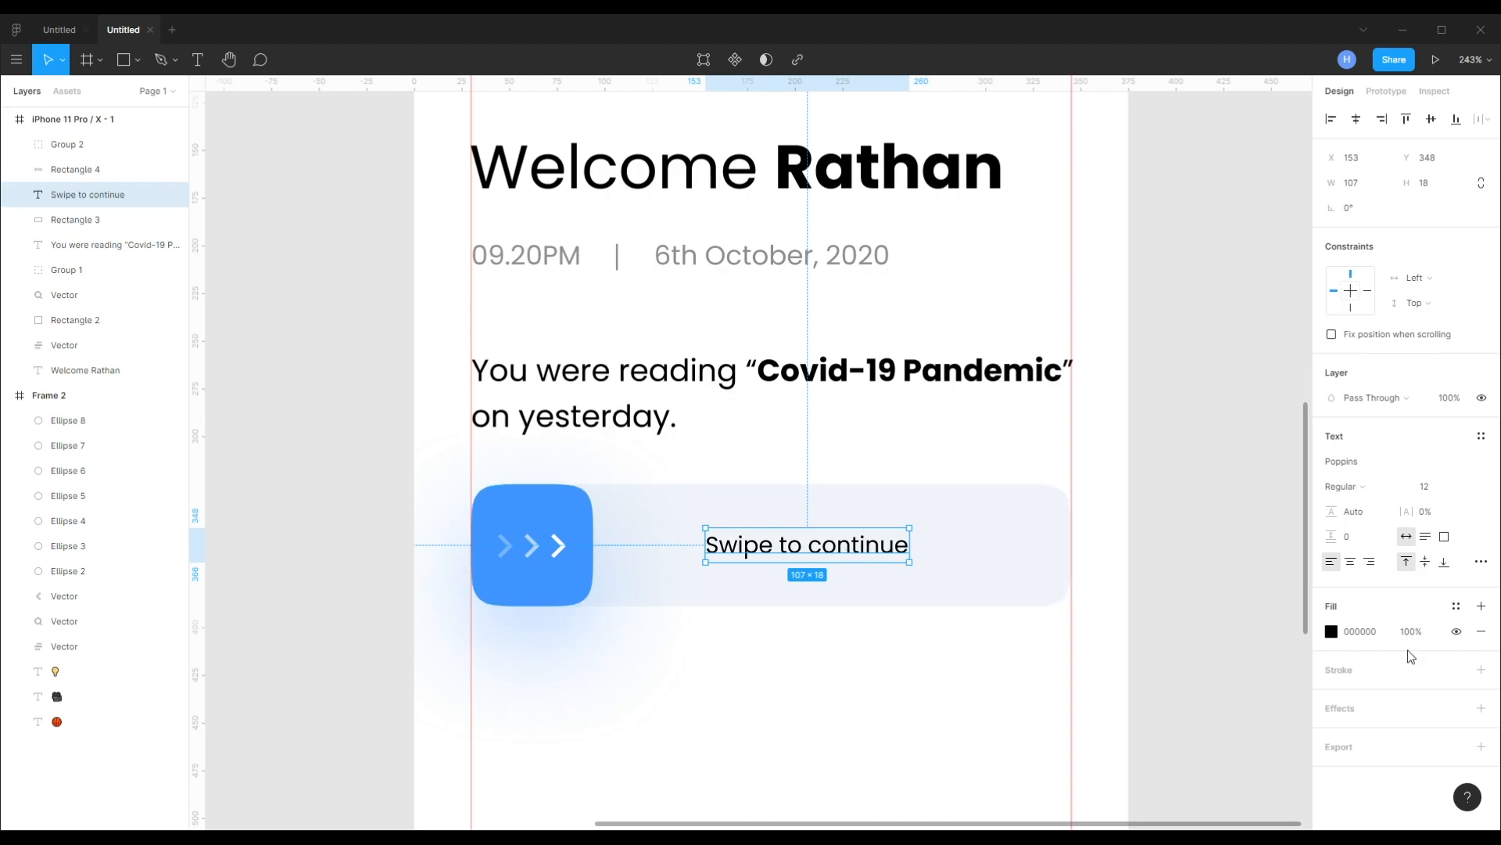
- Centre the text in the bar's free area beside the blue square, narrowing the bar to 251 for the alignment and restoring it to 315
click(813, 520)
drag(477, 557, 615, 530)
click(797, 561)
shift+click(922, 509)
click(1358, 122)
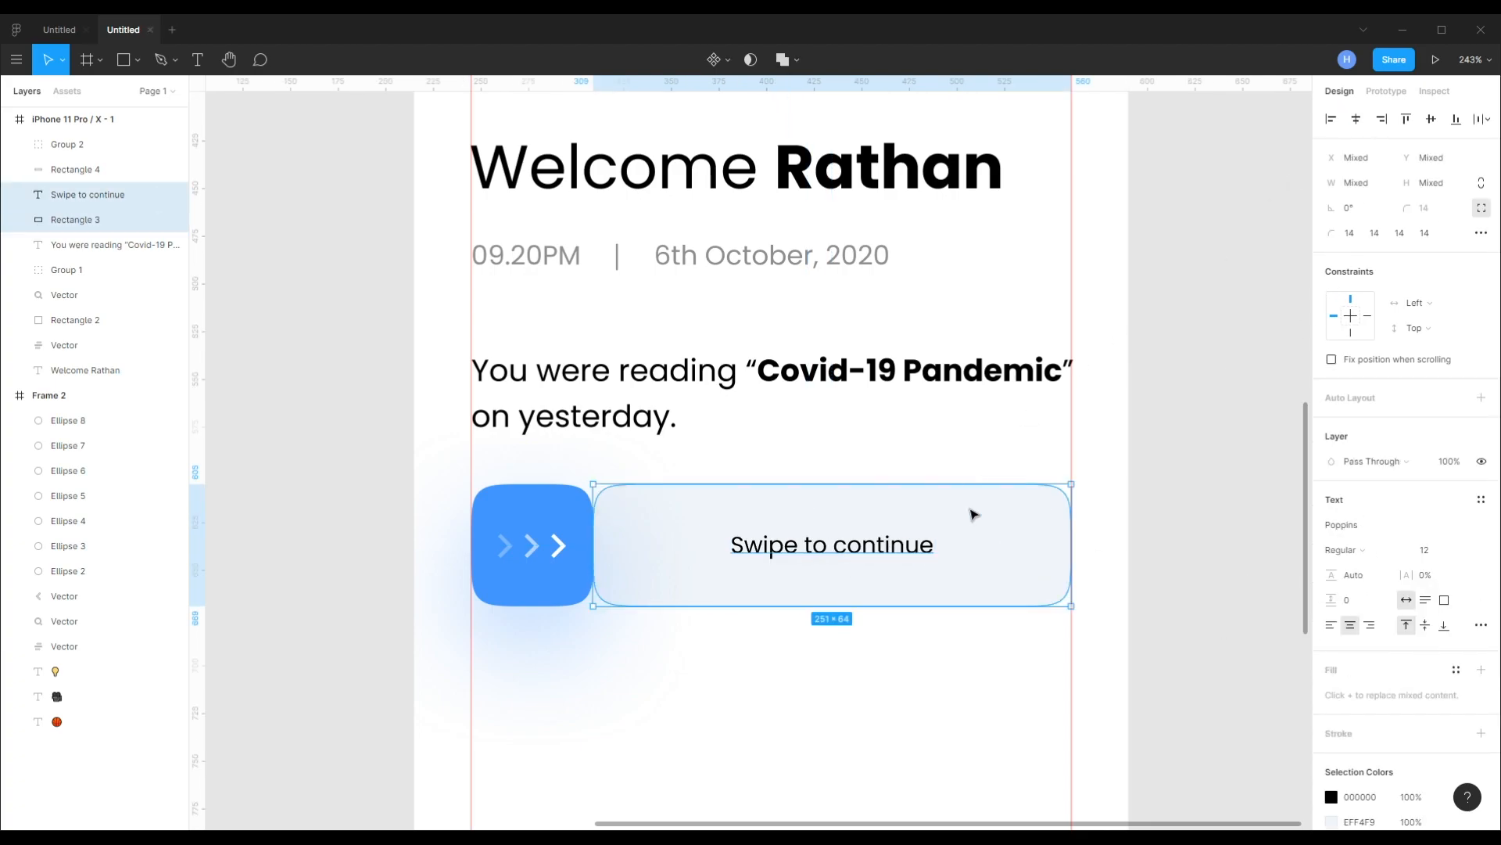
shift+click(946, 513)
click(598, 559)
drag(602, 575, 491, 593)
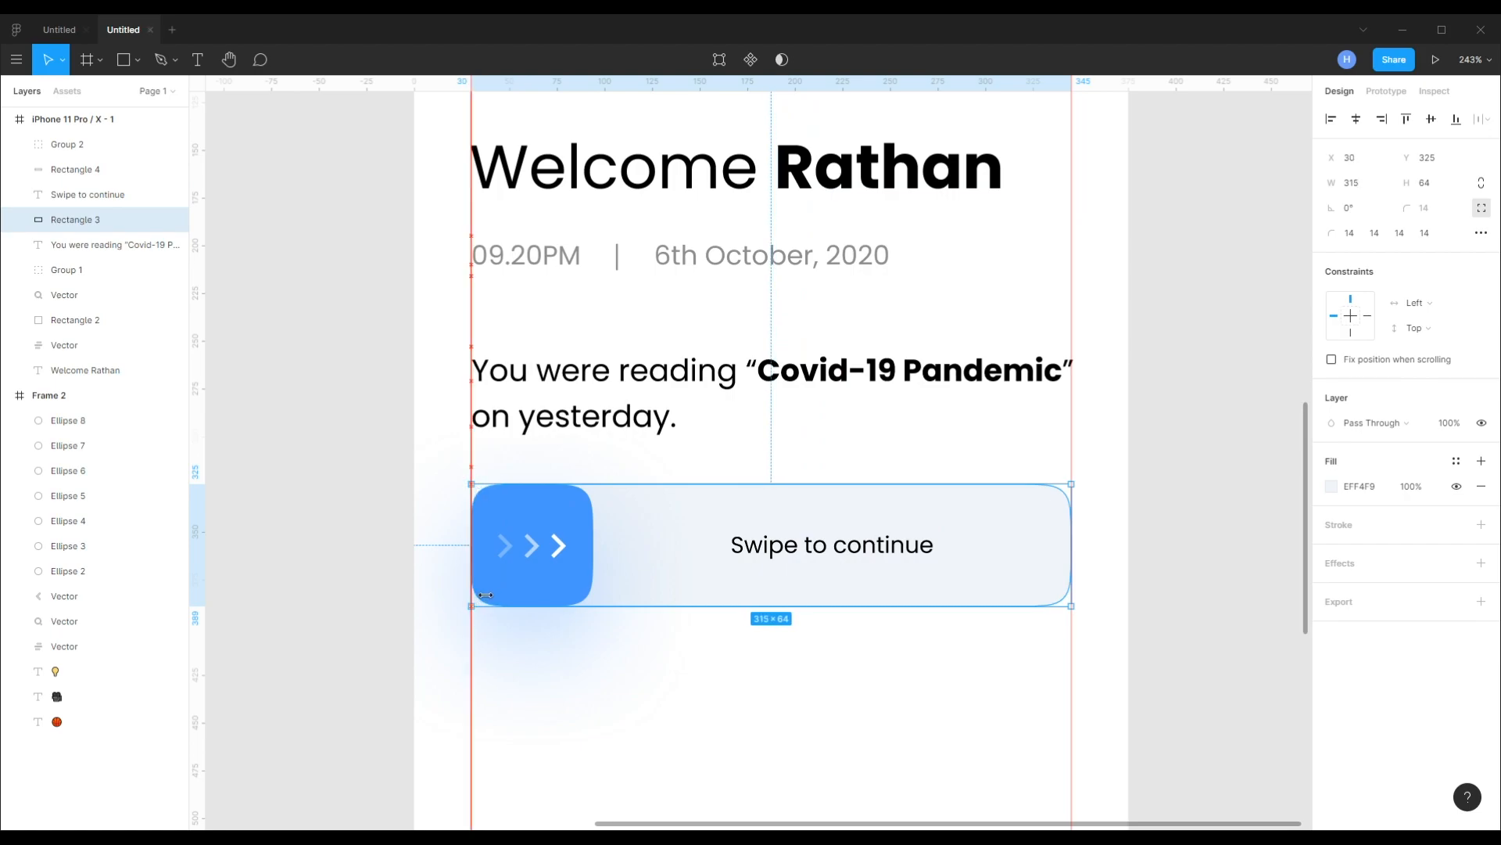
- Change the letter case of the "Swipe to continue" text to uppercase
click(883, 553)
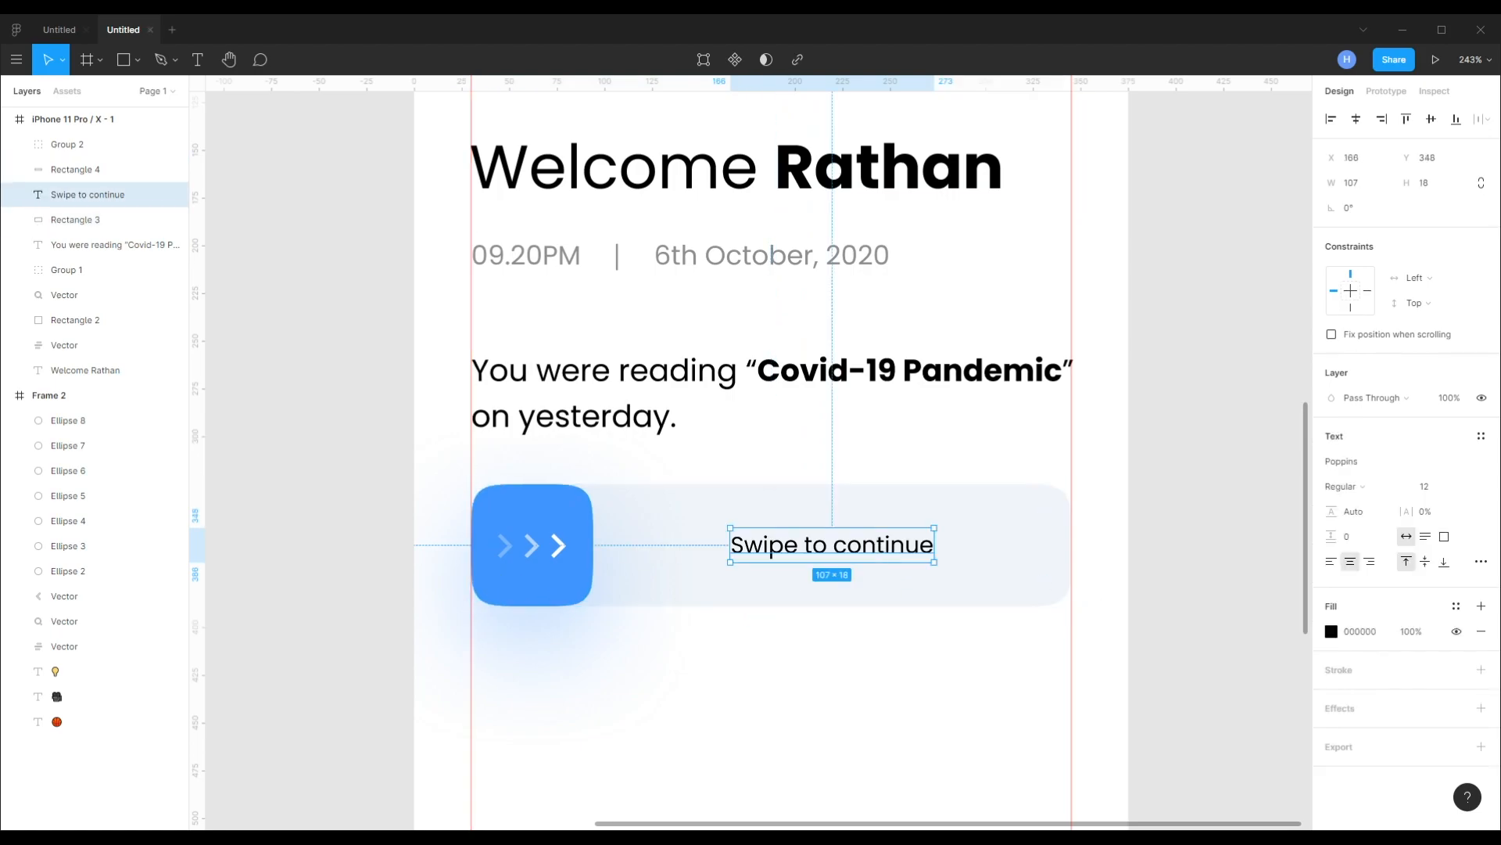
click(1481, 561)
click(1237, 675)
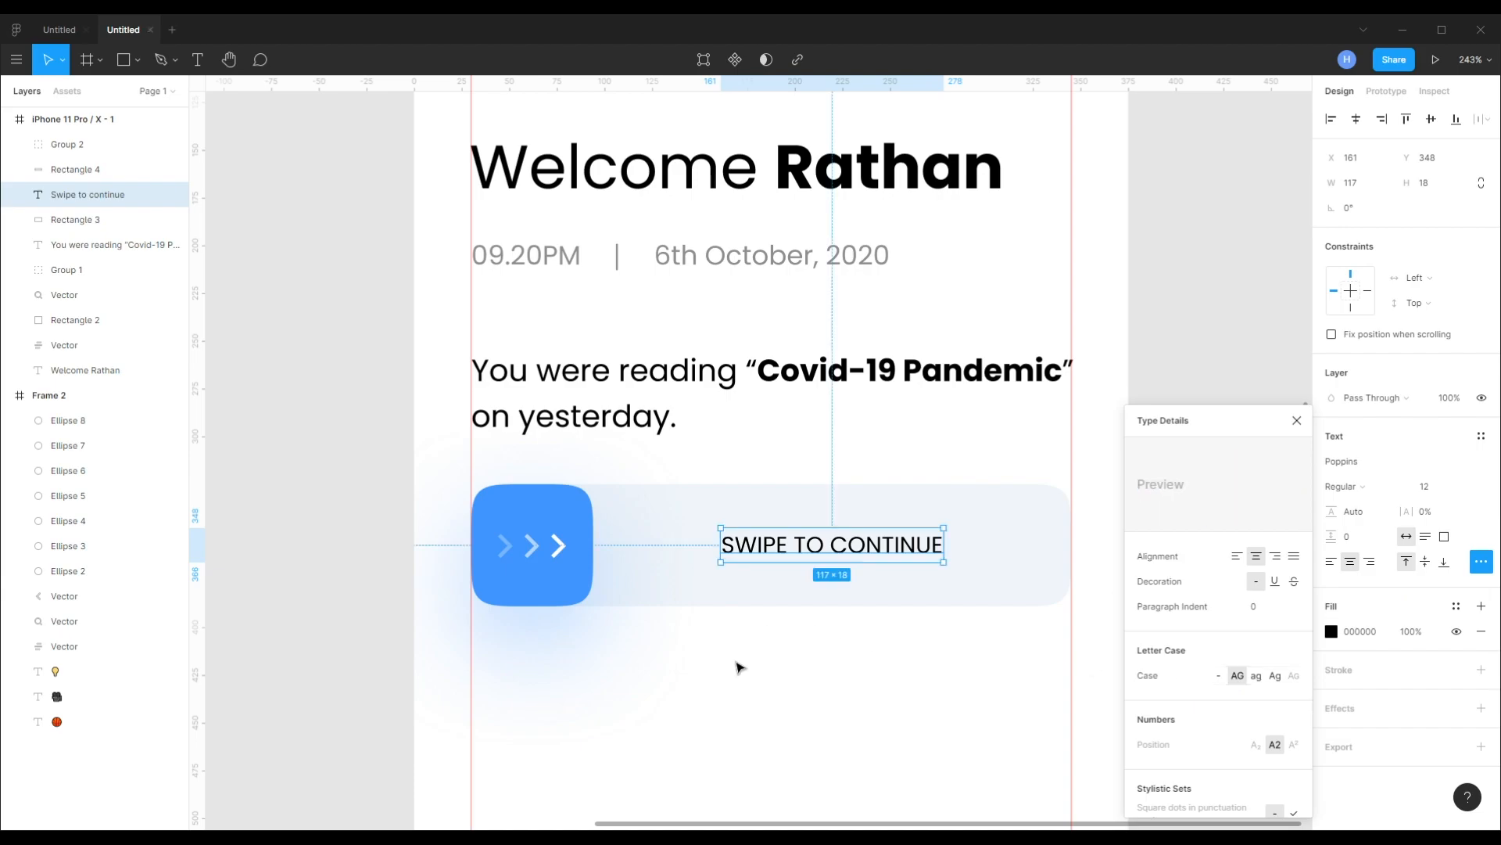
drag(778, 553, 780, 551)
shift+click(764, 519)
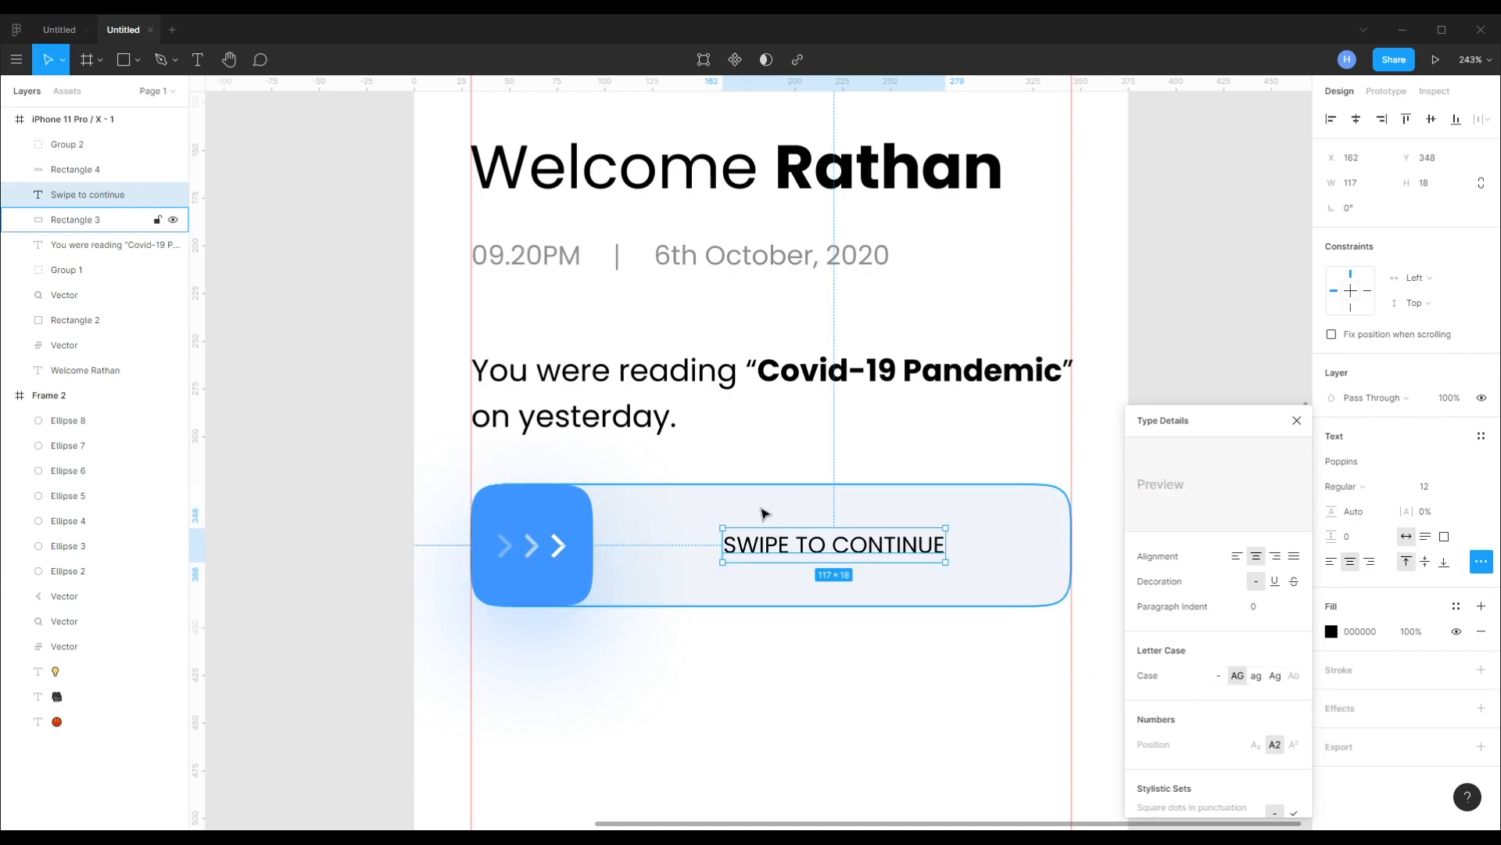
click(1102, 516)
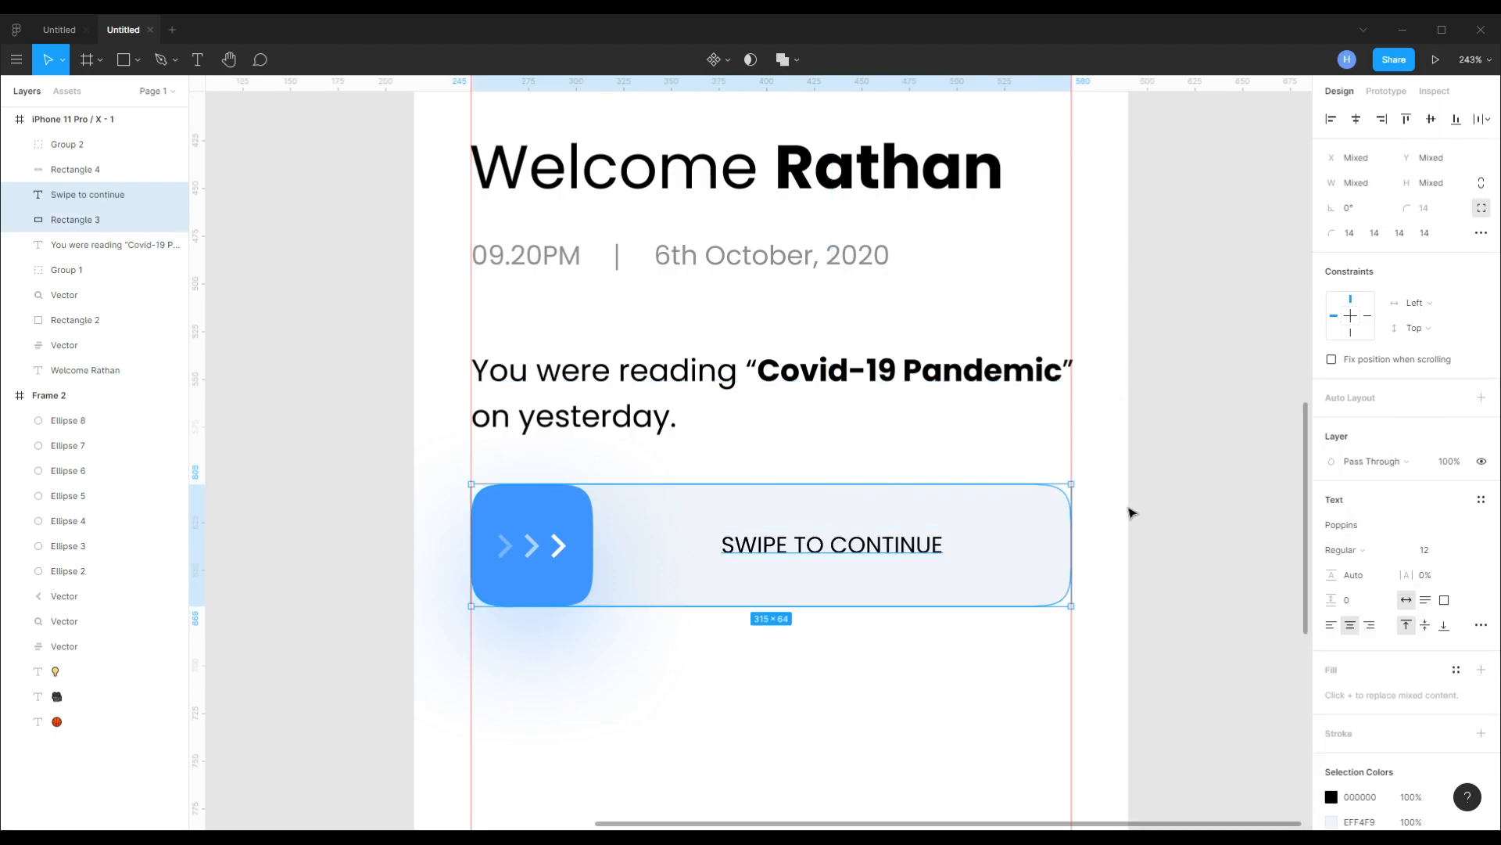
click(1153, 506)
- Add the text "Choose topic" below the swipe bar and place it on the left guide at X 30, Y 445
scroll(908, 512, down, 2)
scroll(908, 513, down, 1)
drag(837, 503, 757, 329)
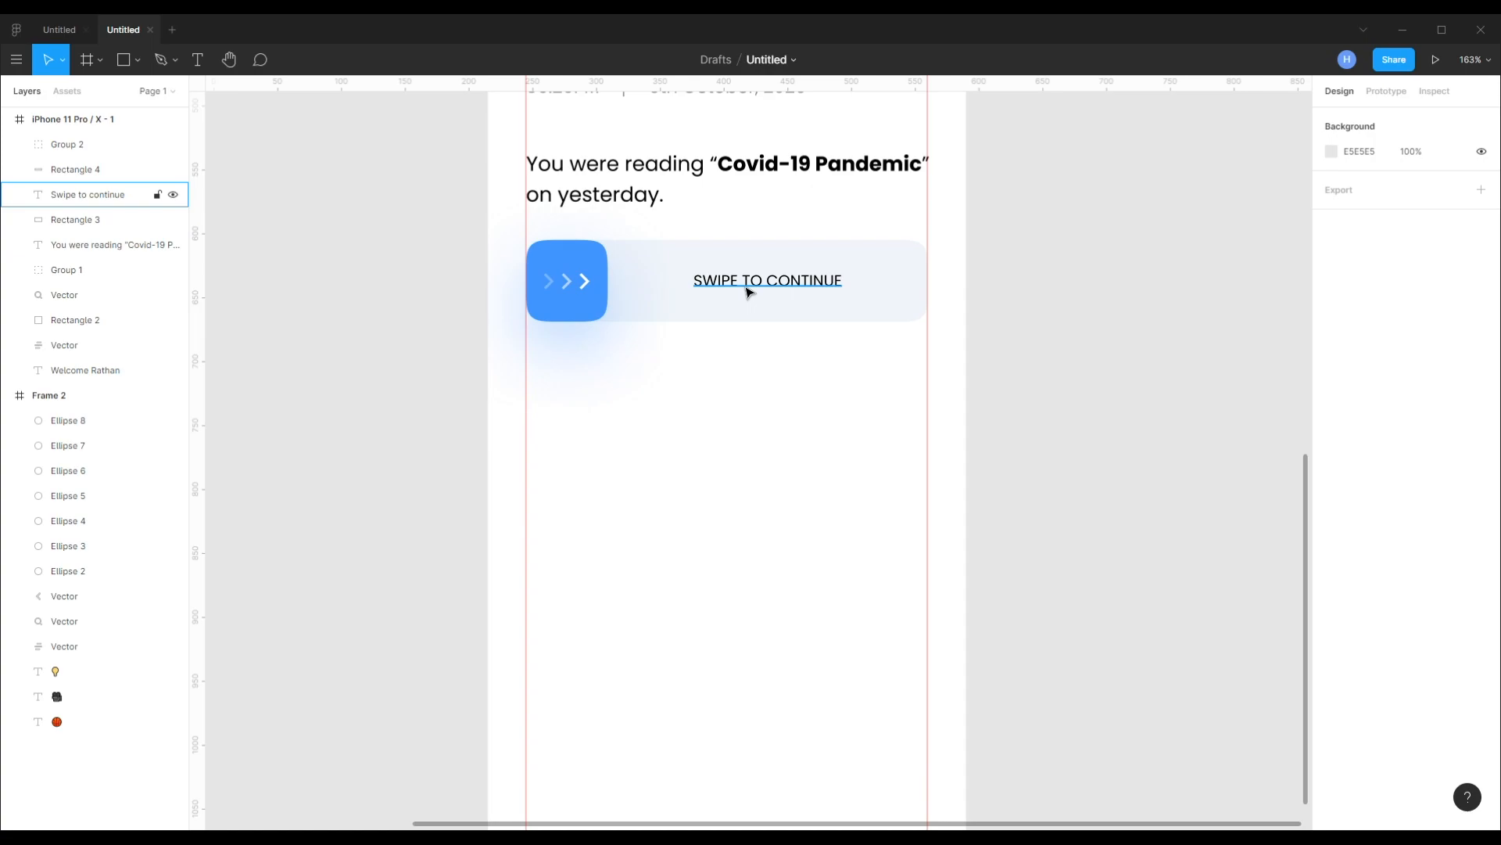
key(t)
click(542, 397)
text(Ch)
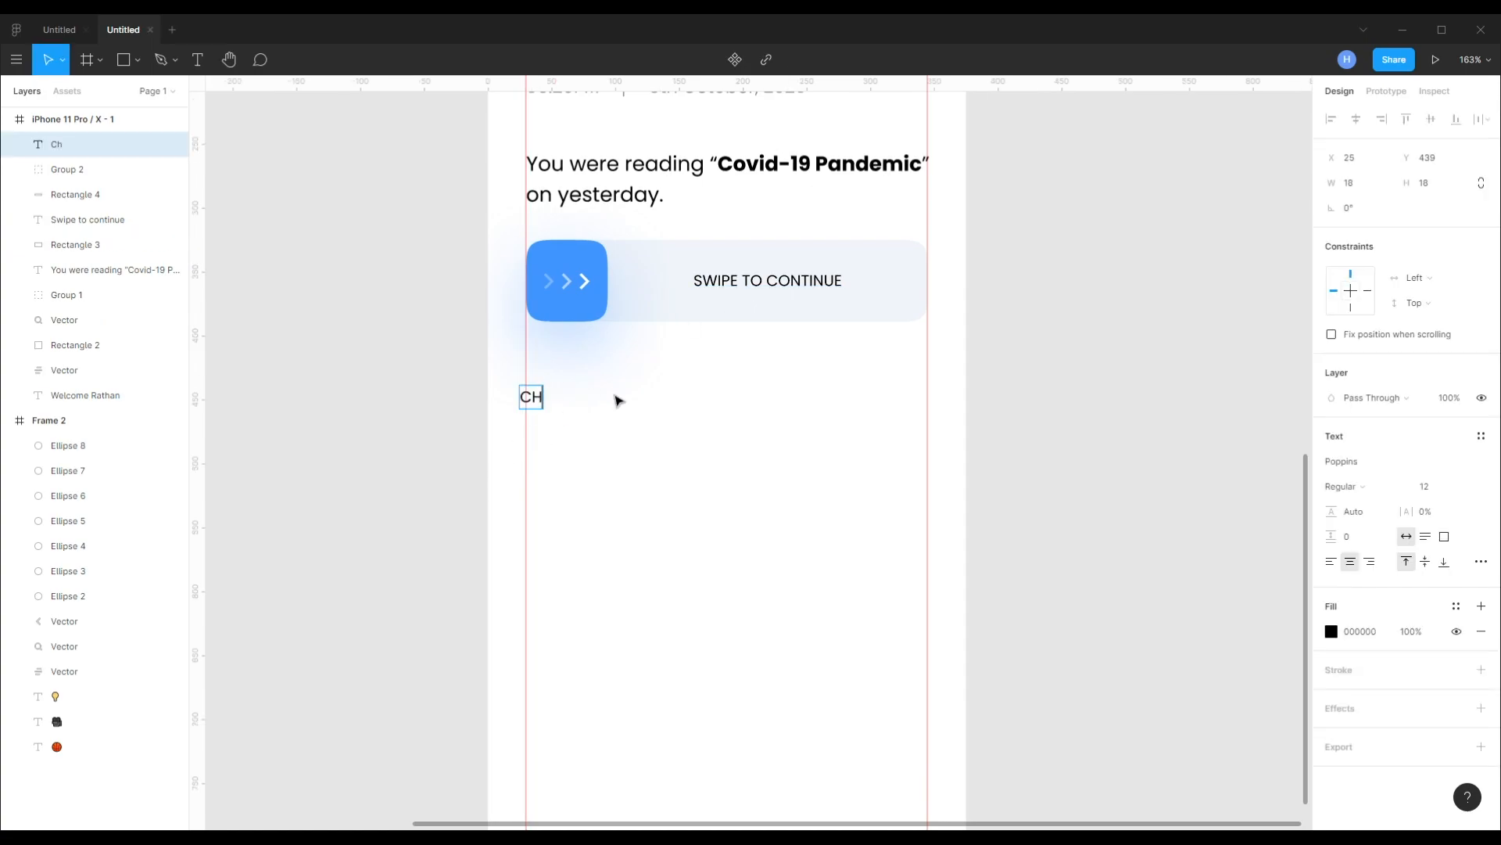
text(oose topic)
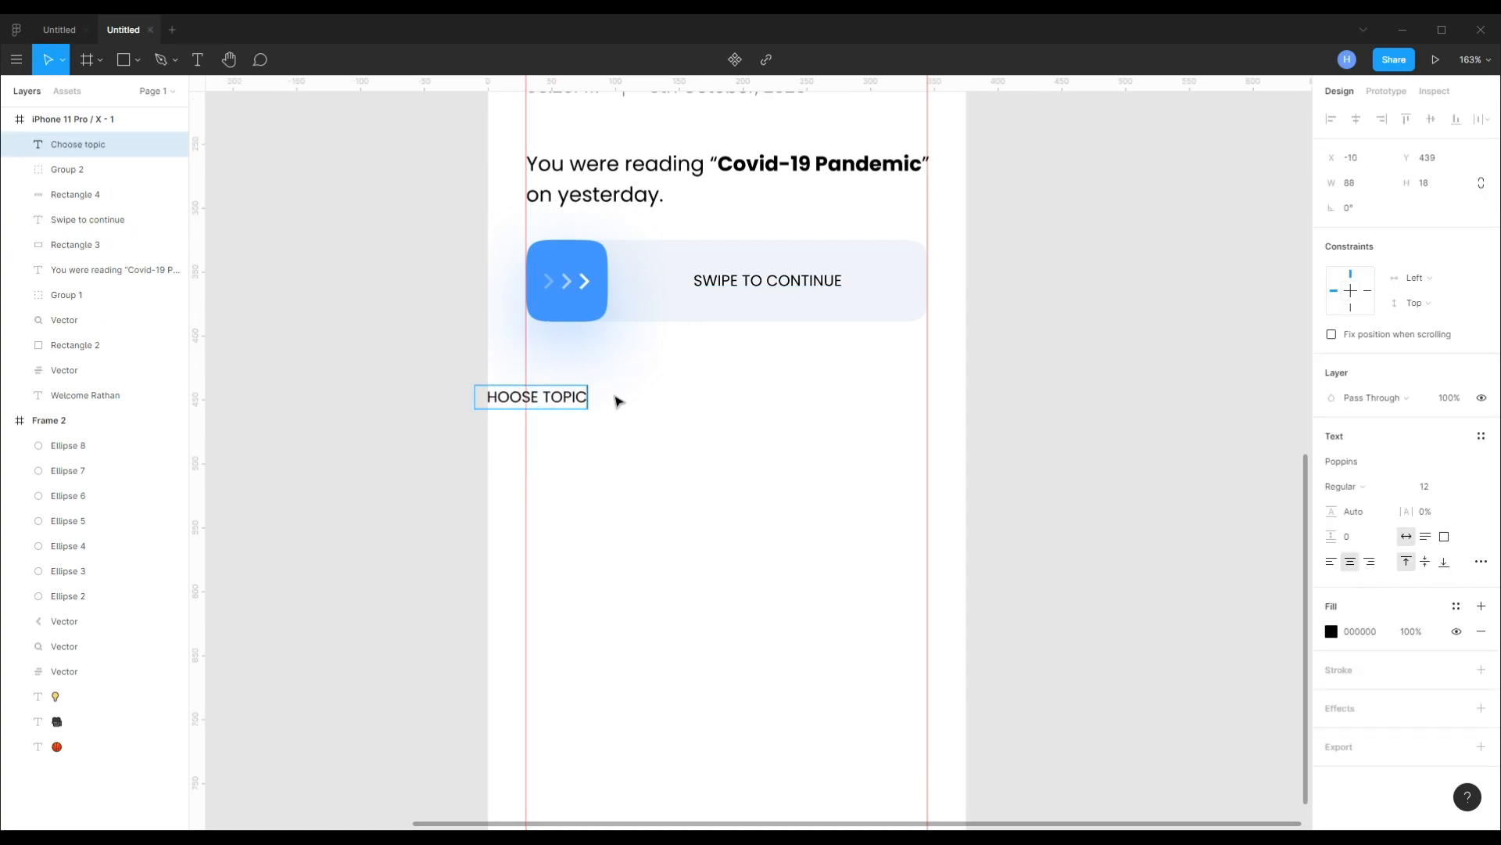
key(Escape)
drag(570, 399, 617, 403)
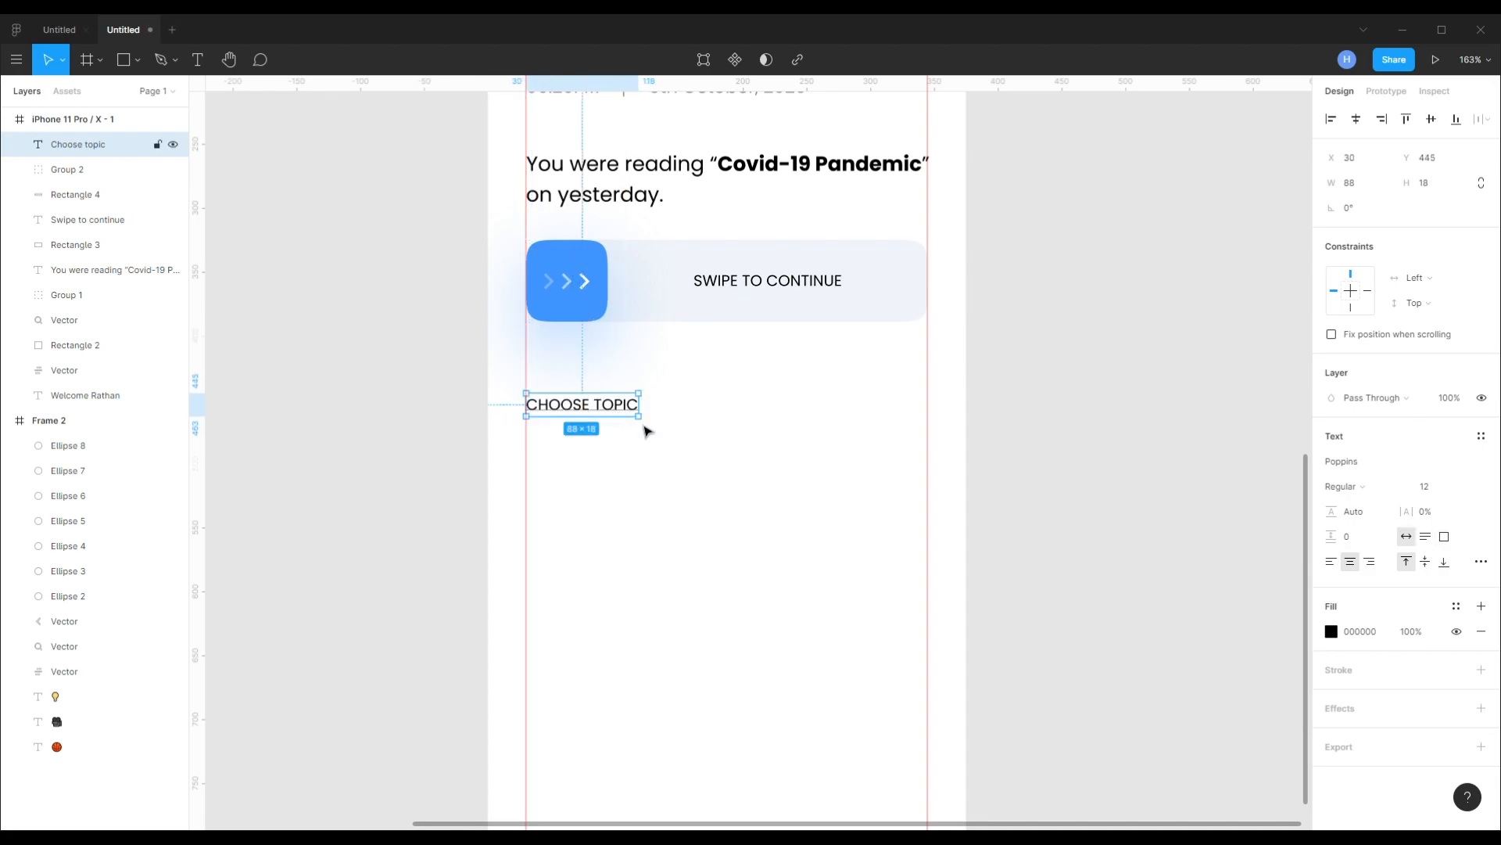
- Left-align the "Choose topic" heading and make it bold
click(1328, 563)
key(ctrl+b)
scroll(603, 403, down, 1)
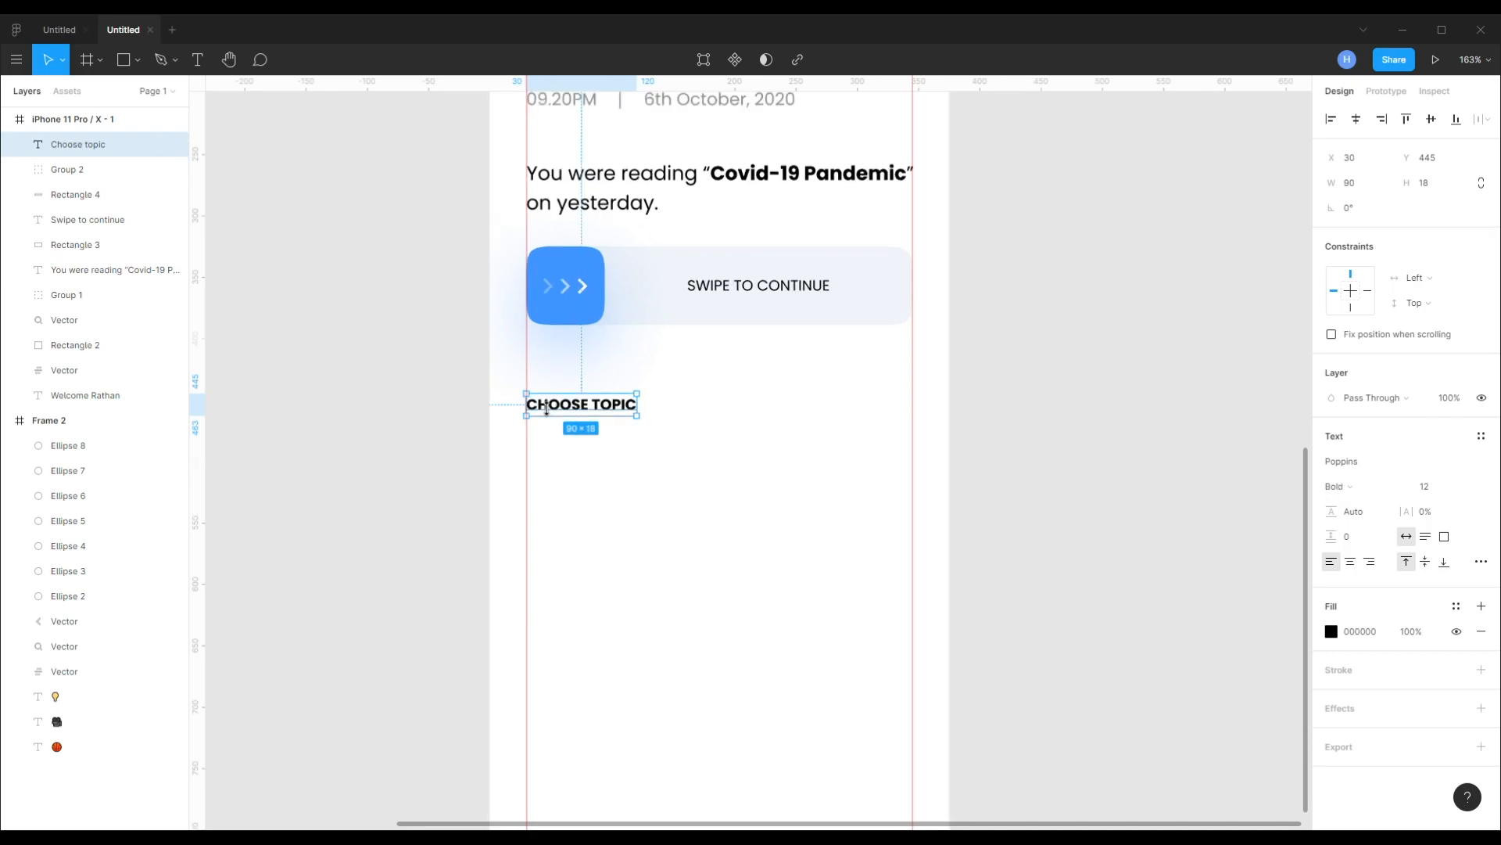
scroll(540, 405, up, 10)
scroll(540, 405, down, 8)
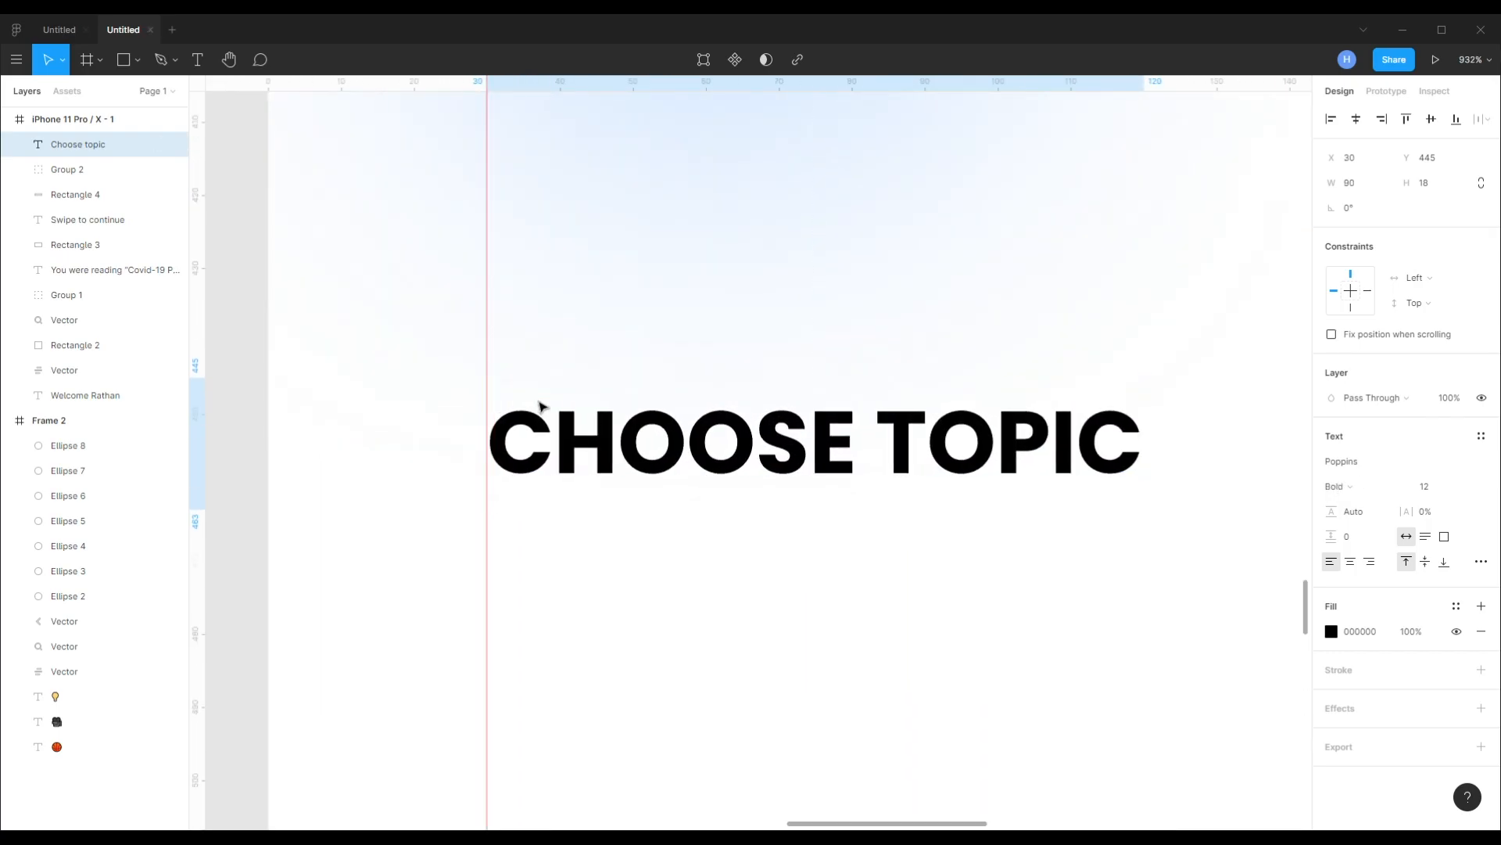
scroll(767, 426, up, 3)
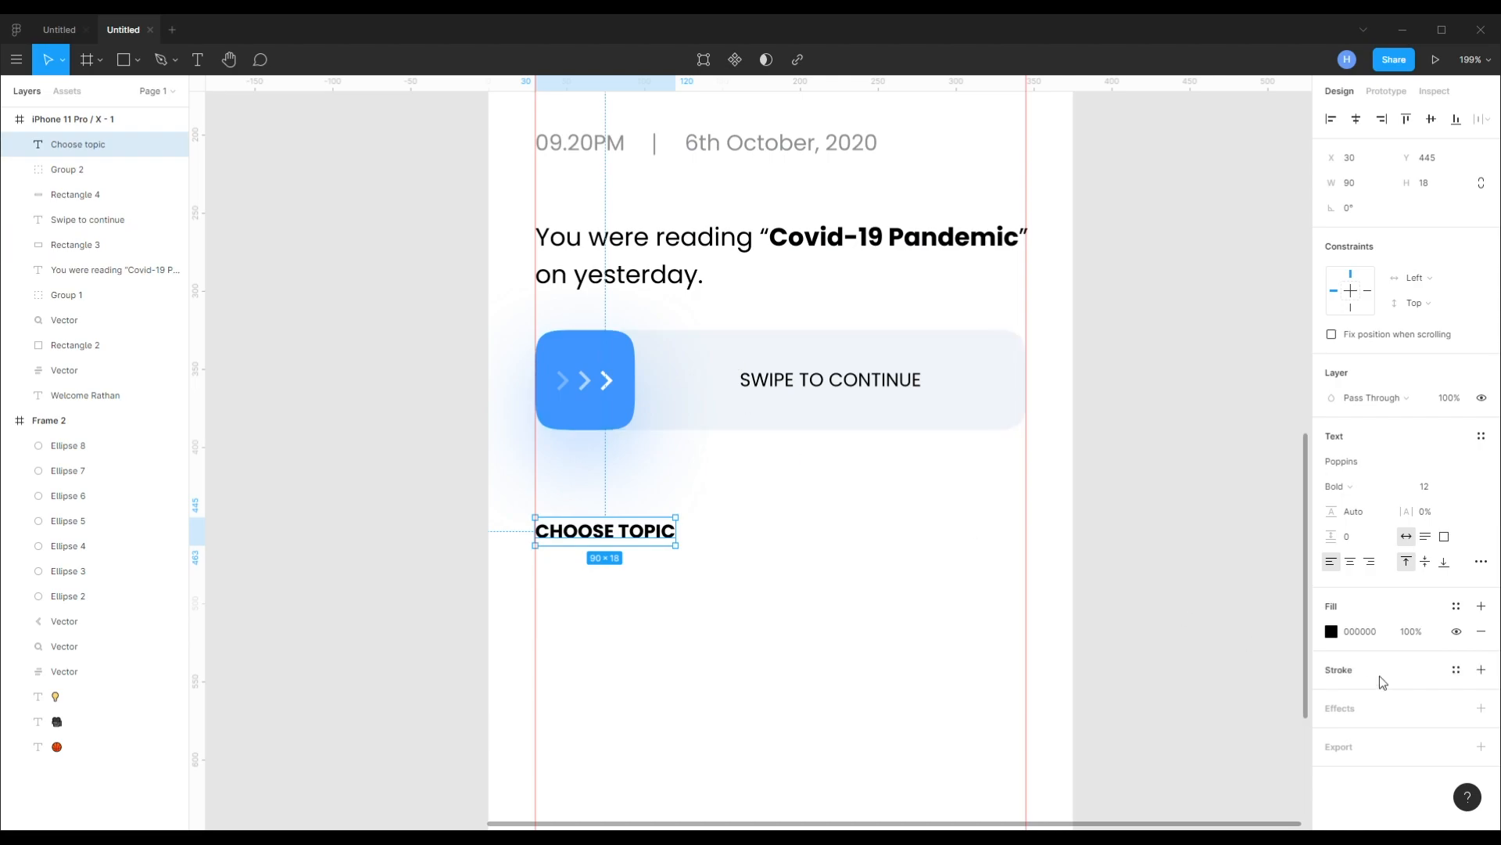
- Recolour the "Choose topic" heading with the bluish grey A3AAB1
click(1331, 632)
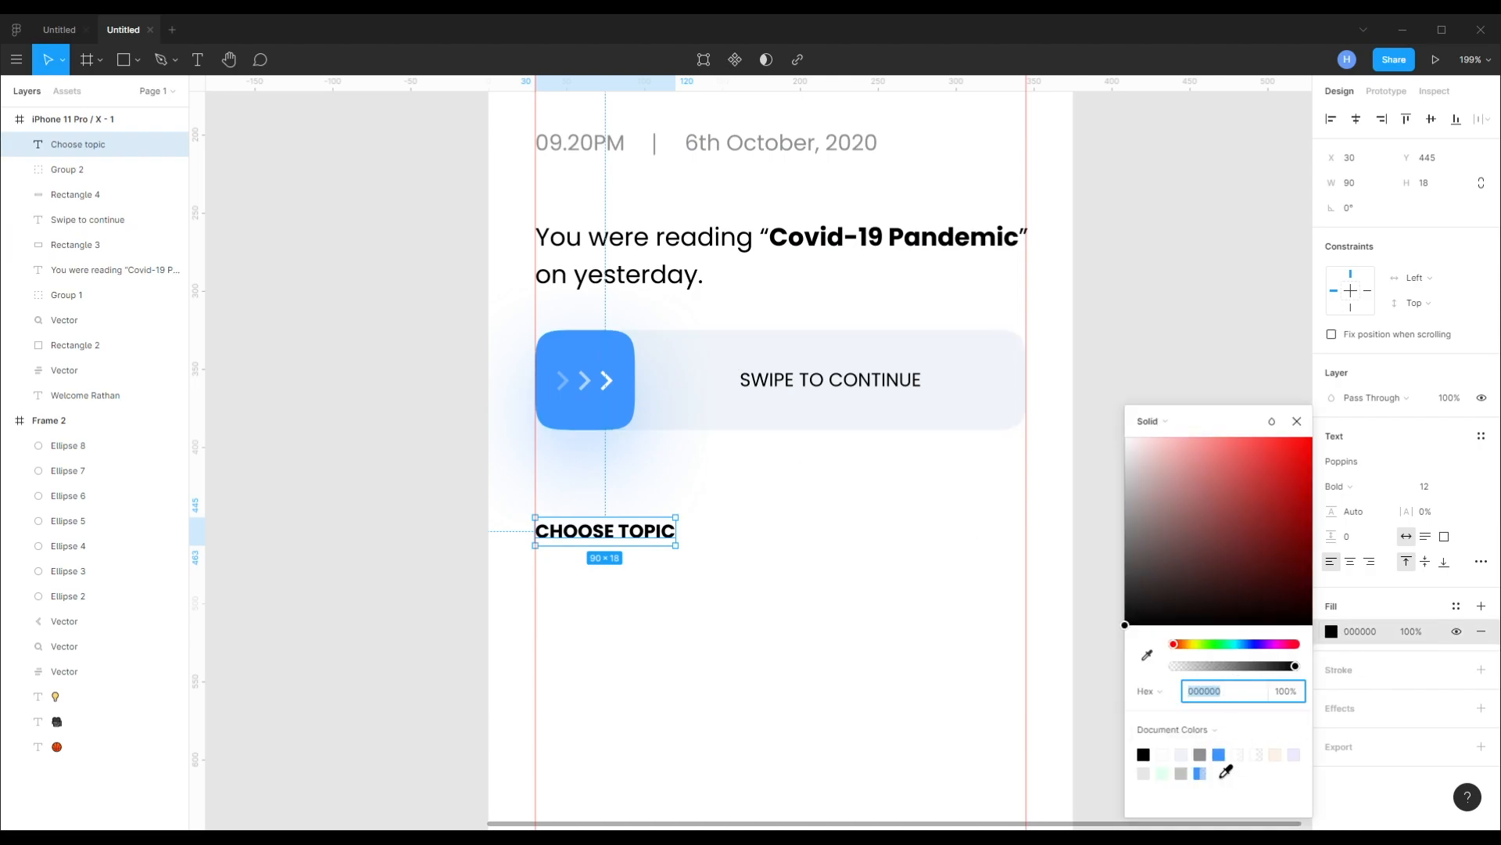
click(1183, 753)
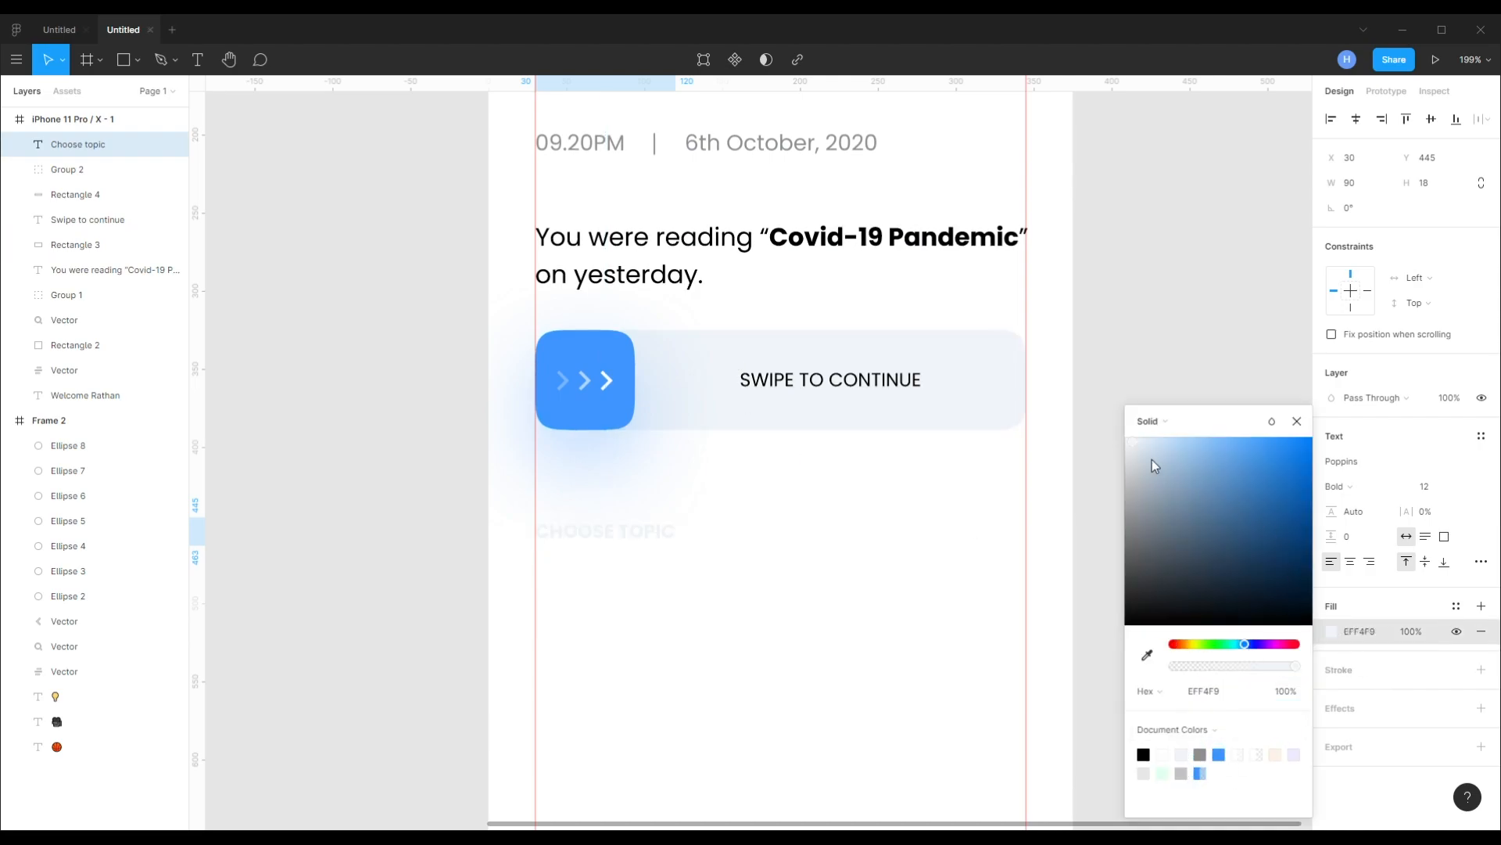
drag(1137, 446, 1138, 504)
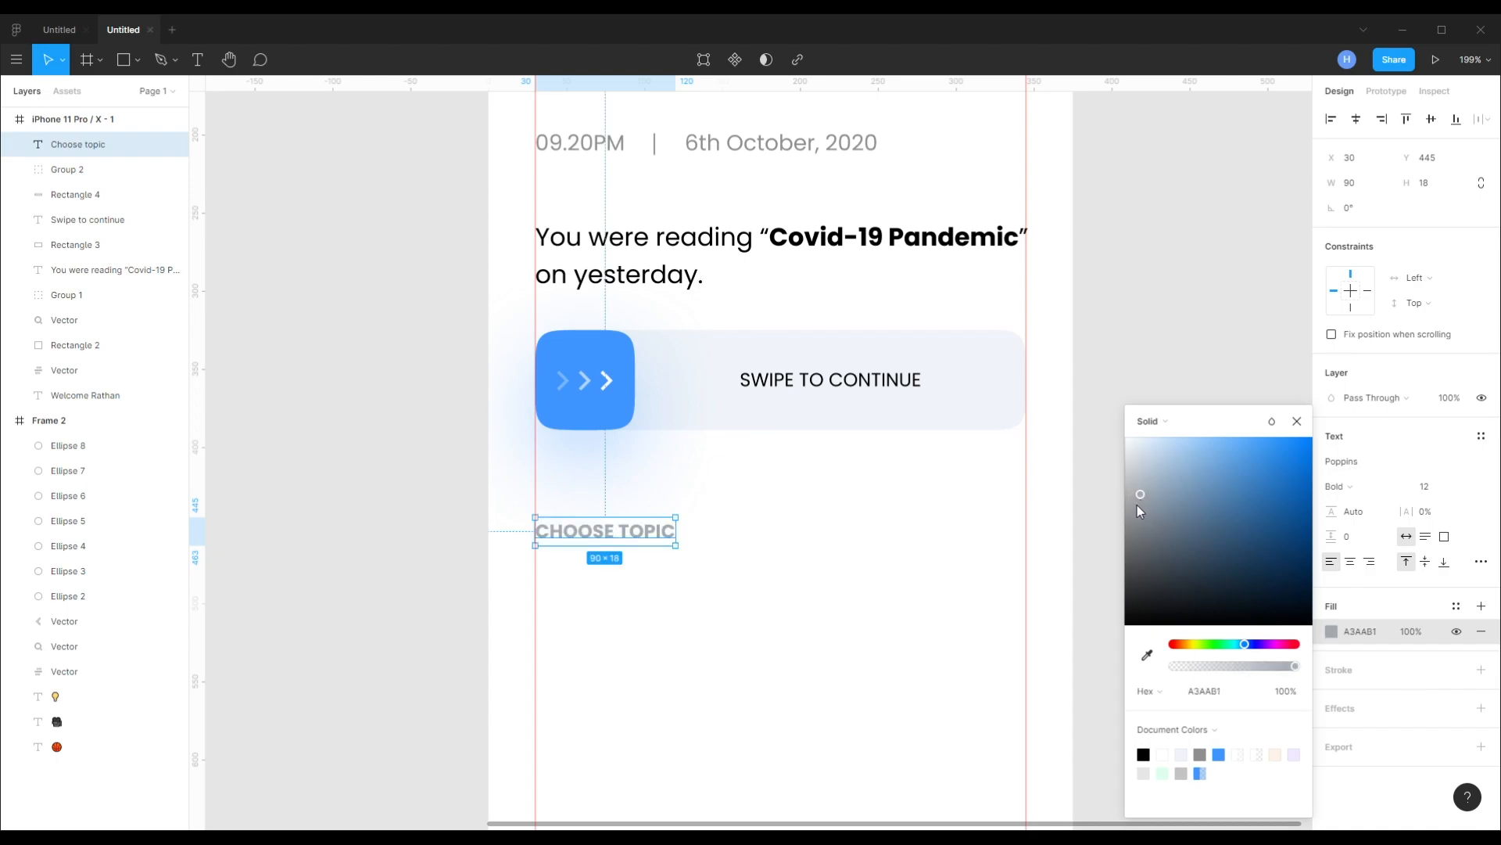
click(1164, 395)
- Apply the heading's grey A3AAB1 to the time and date texts and to the separator line between them
click(596, 534)
click(1331, 631)
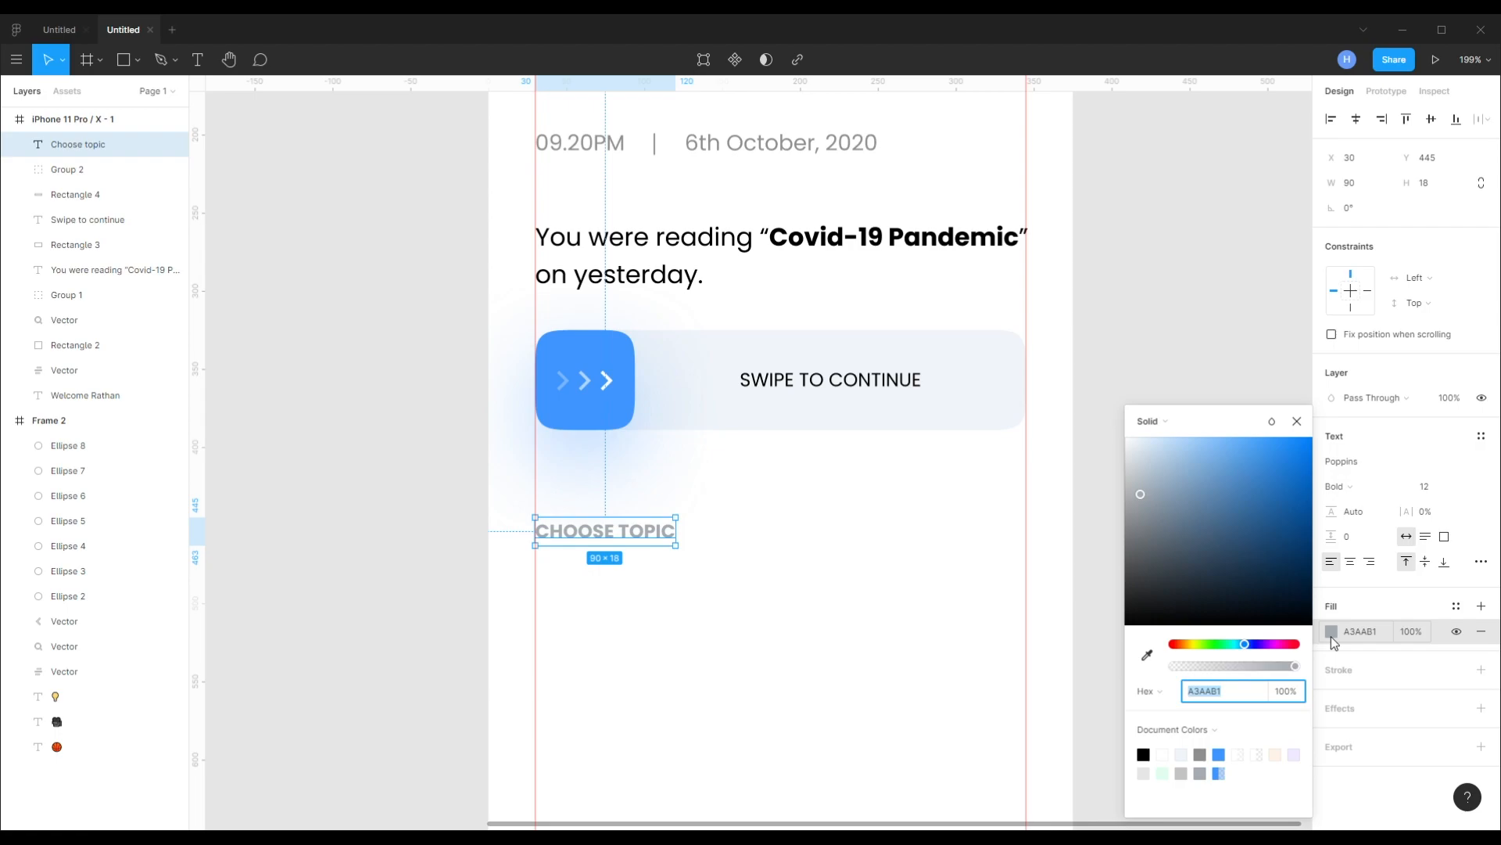
double_click(764, 152)
shift+click(580, 142)
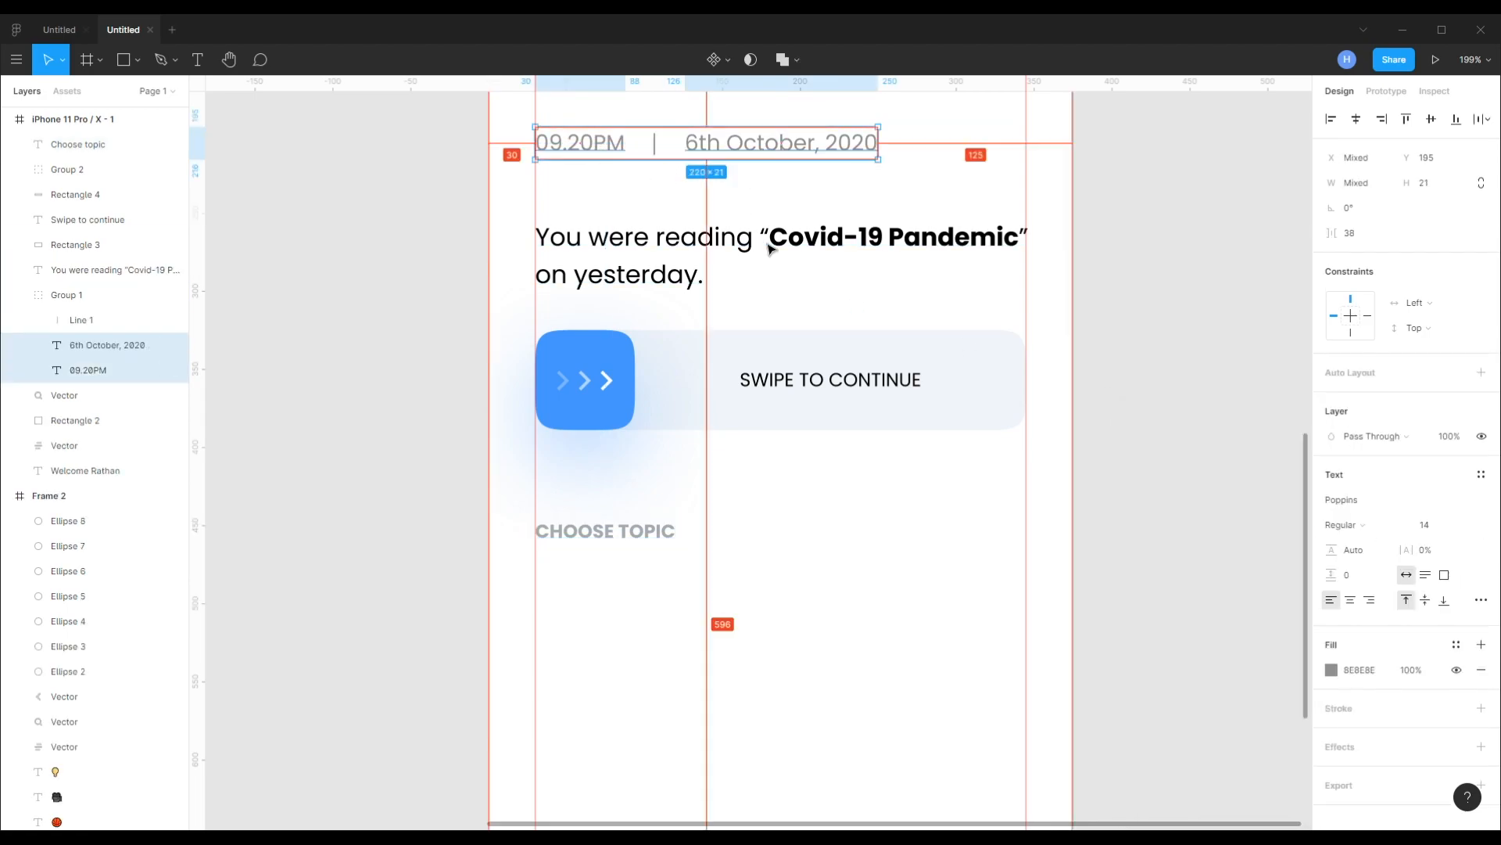
click(1332, 671)
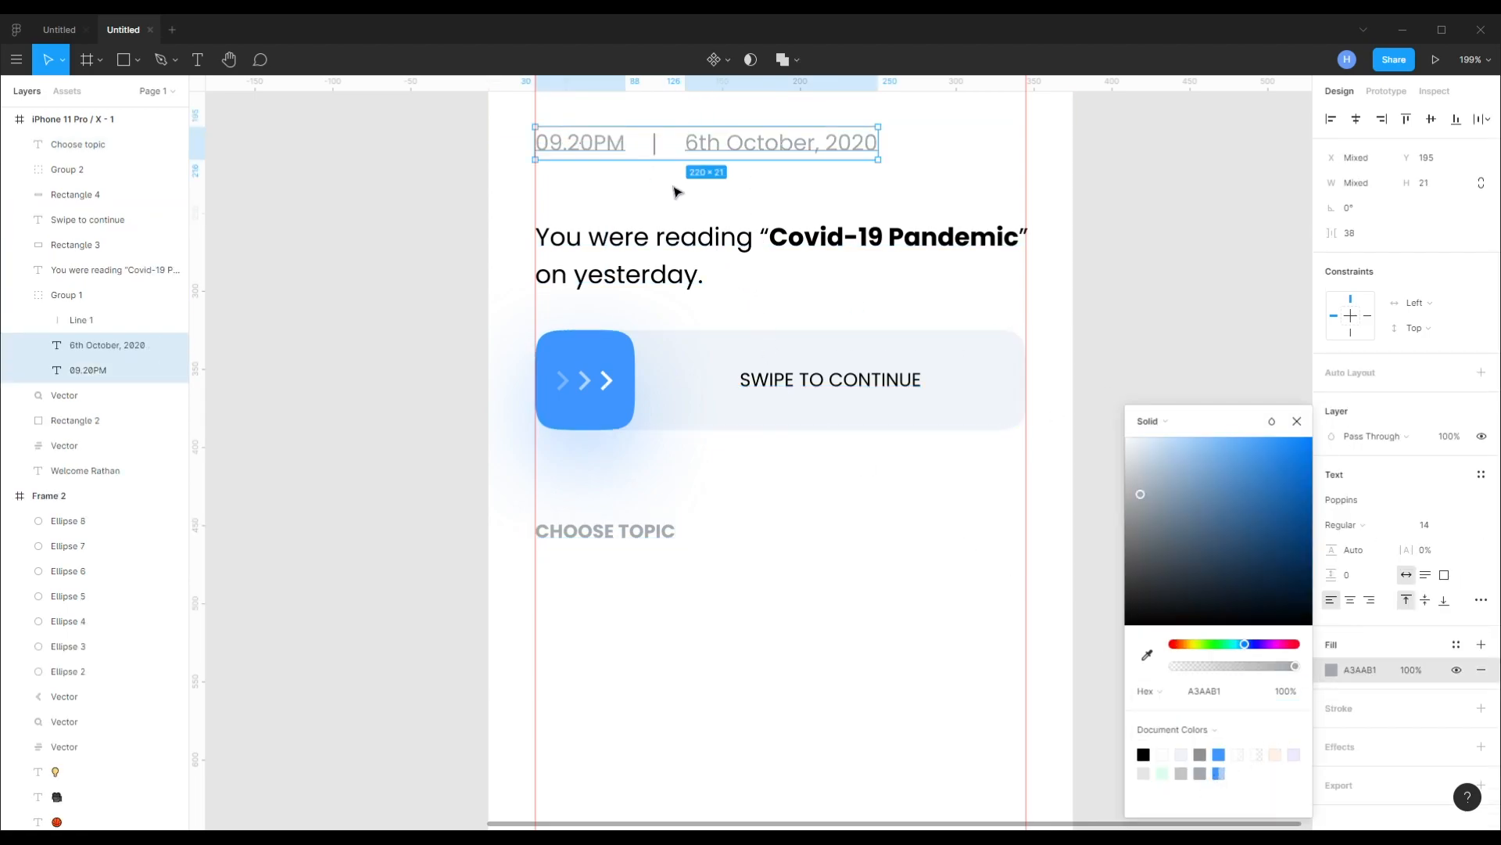
click(655, 145)
click(1332, 474)
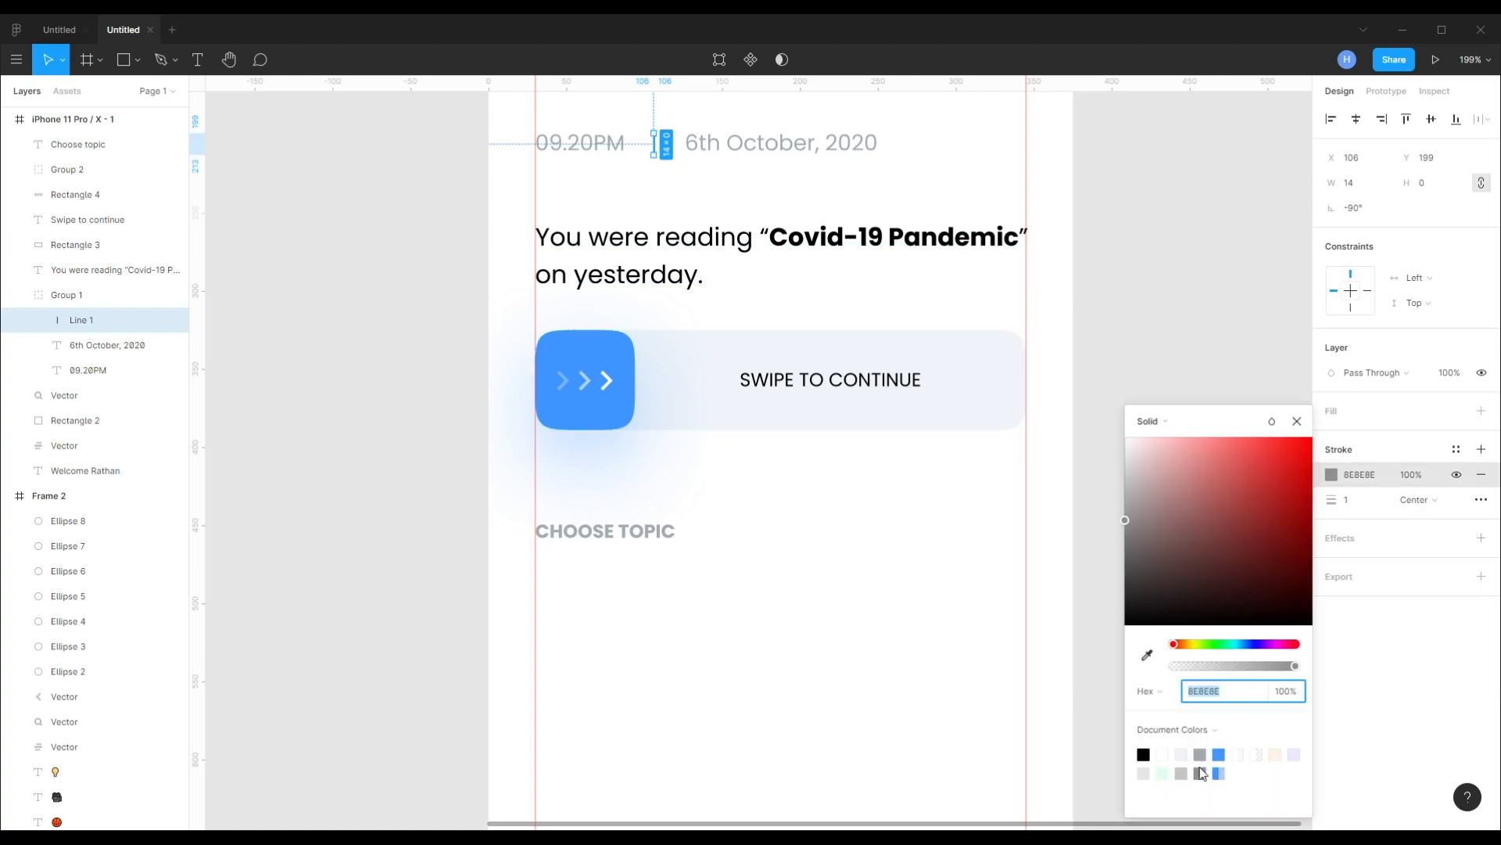
click(1199, 757)
click(479, 492)
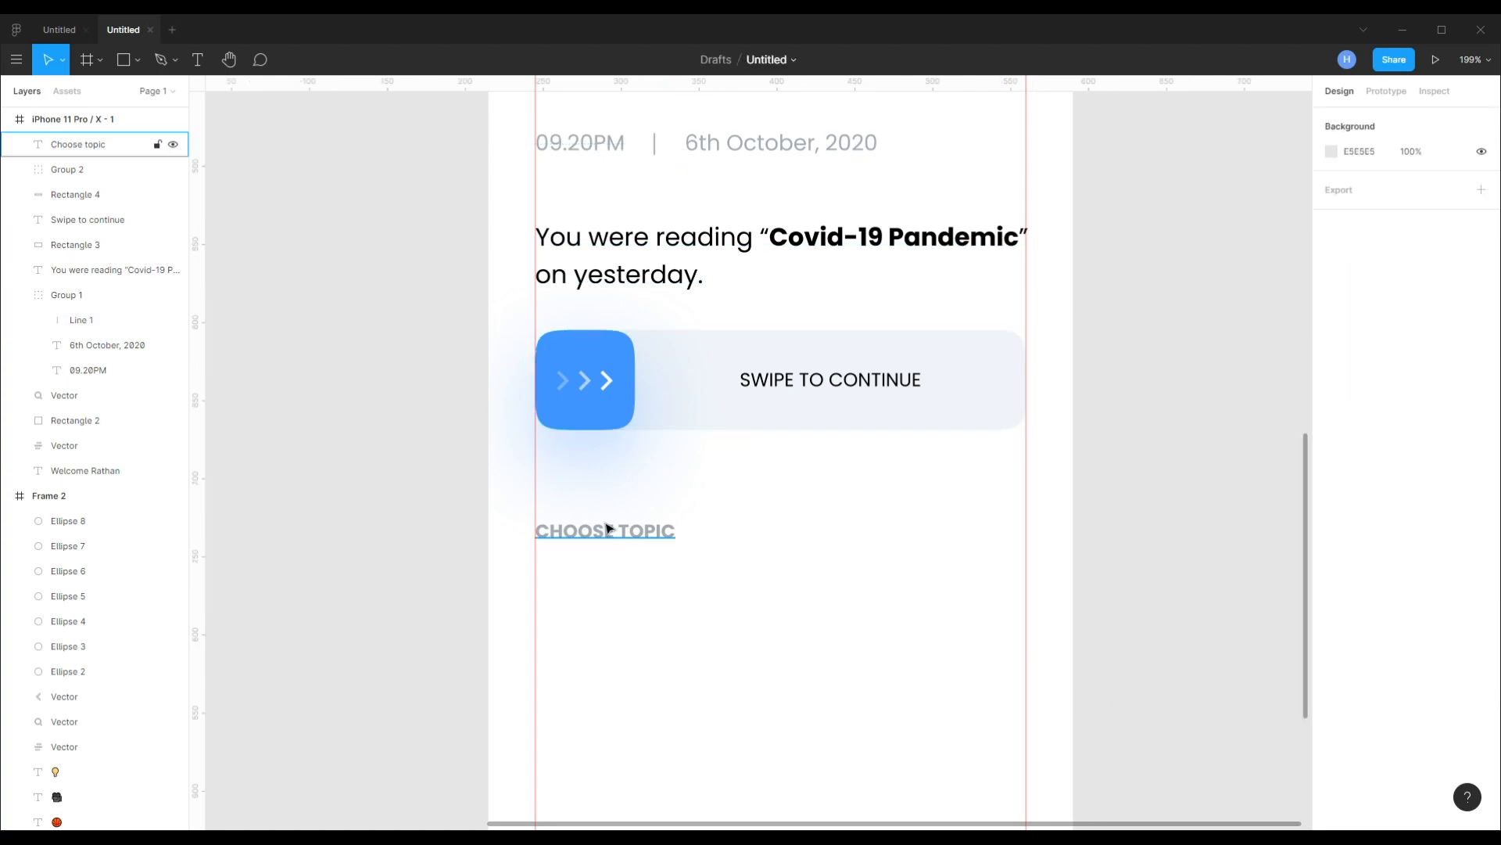
- Move the "Choose topic" heading up to Y 434, keeping it at X 30
drag(613, 531, 606, 608)
click(602, 609)
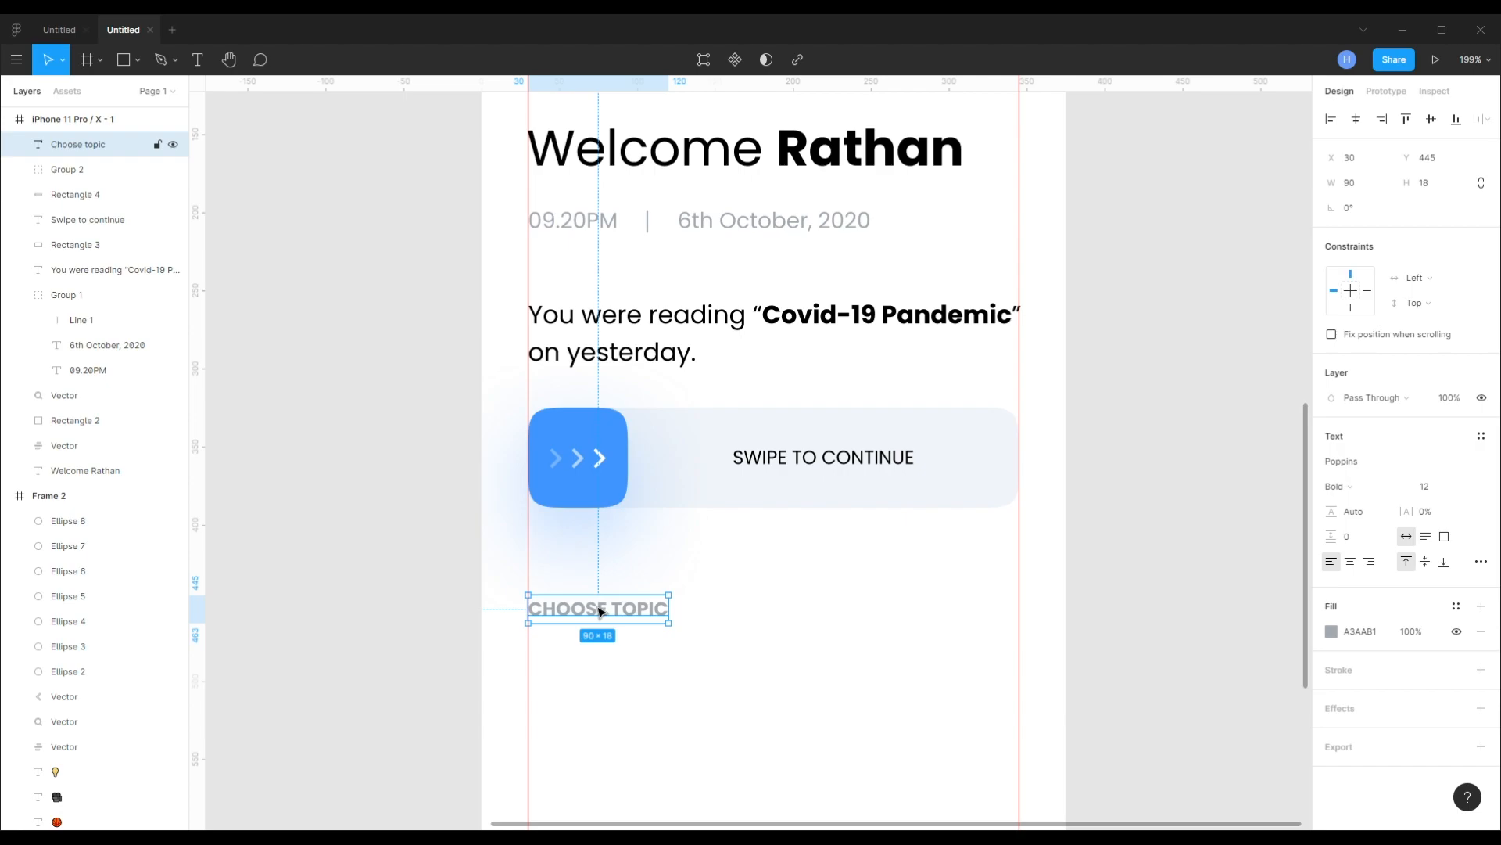
drag(600, 611, 604, 517)
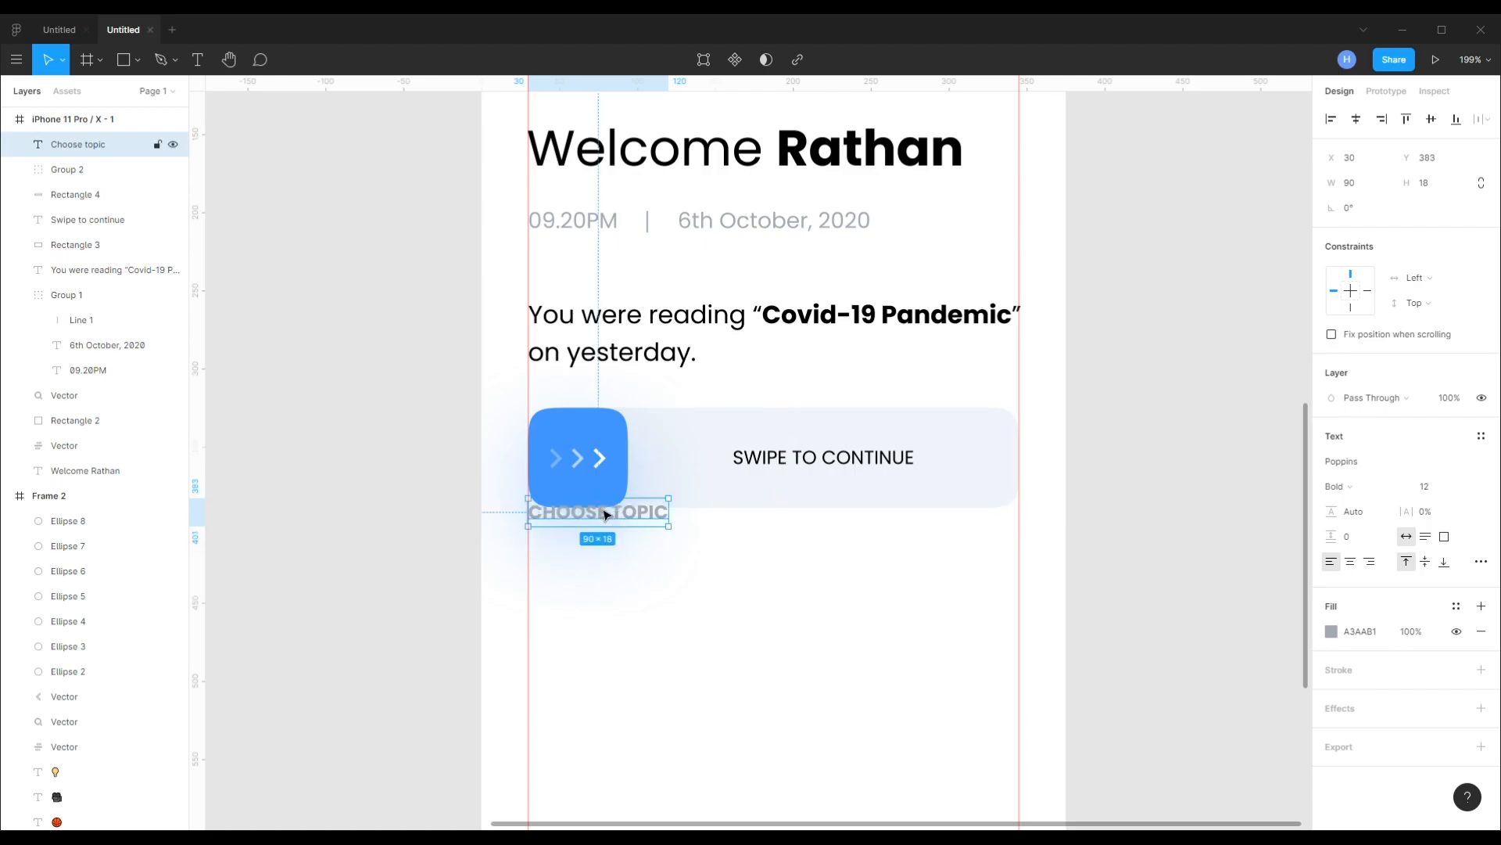
key(Up)
key(shift+Down)
key(shift+Down)
key(shift+Down)
key(shift+Down)
key(shift+Down)
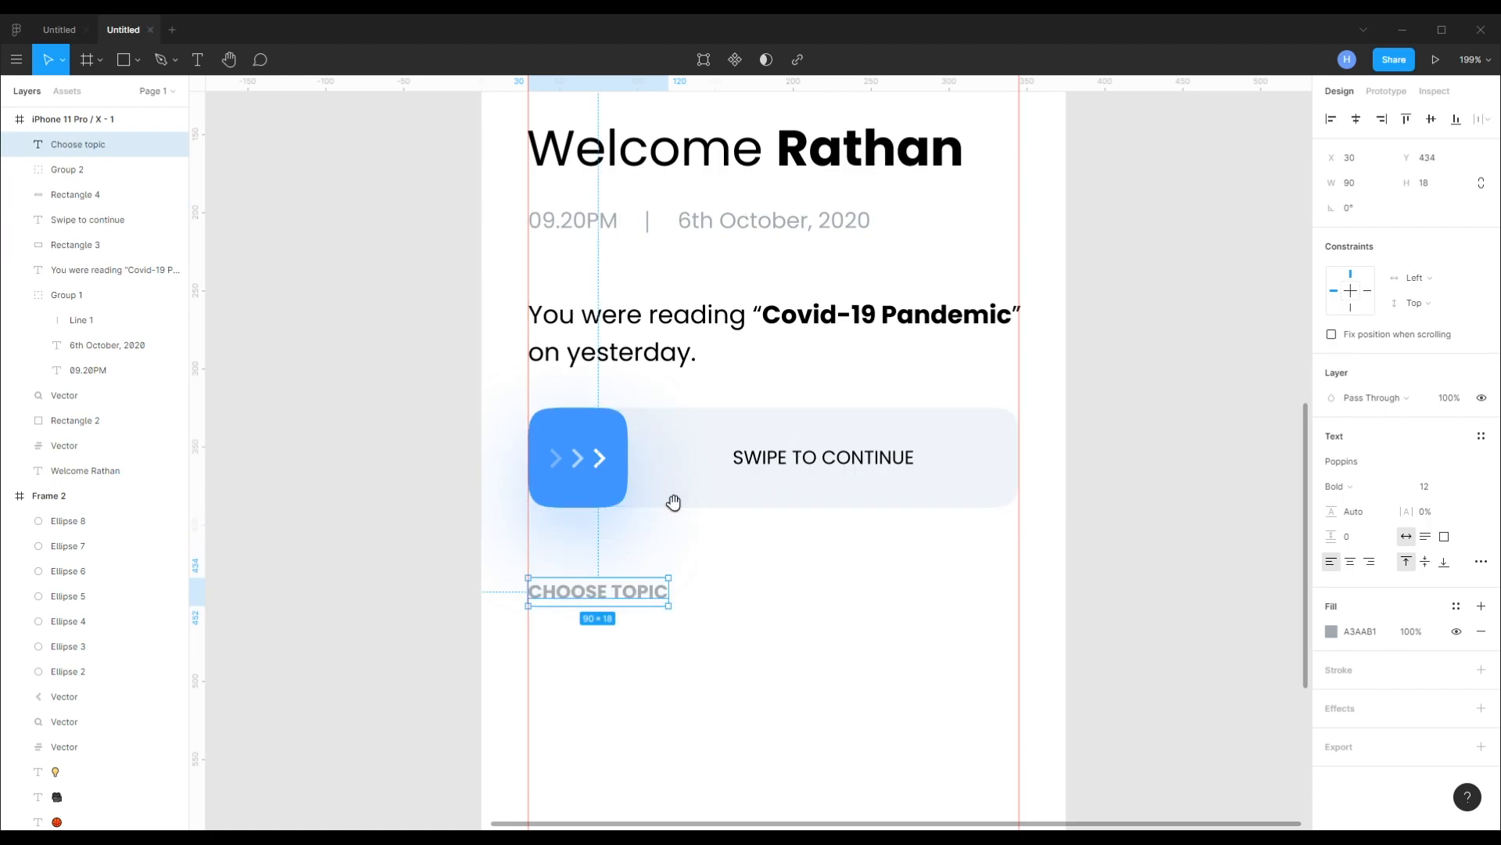
- Draw a rectangle below the "Choose topic" heading, size it 315 × 90 and place it at X 30, Y 483
scroll(669, 499, down, 3)
scroll(758, 520, down, 2)
scroll(630, 476, up, 3)
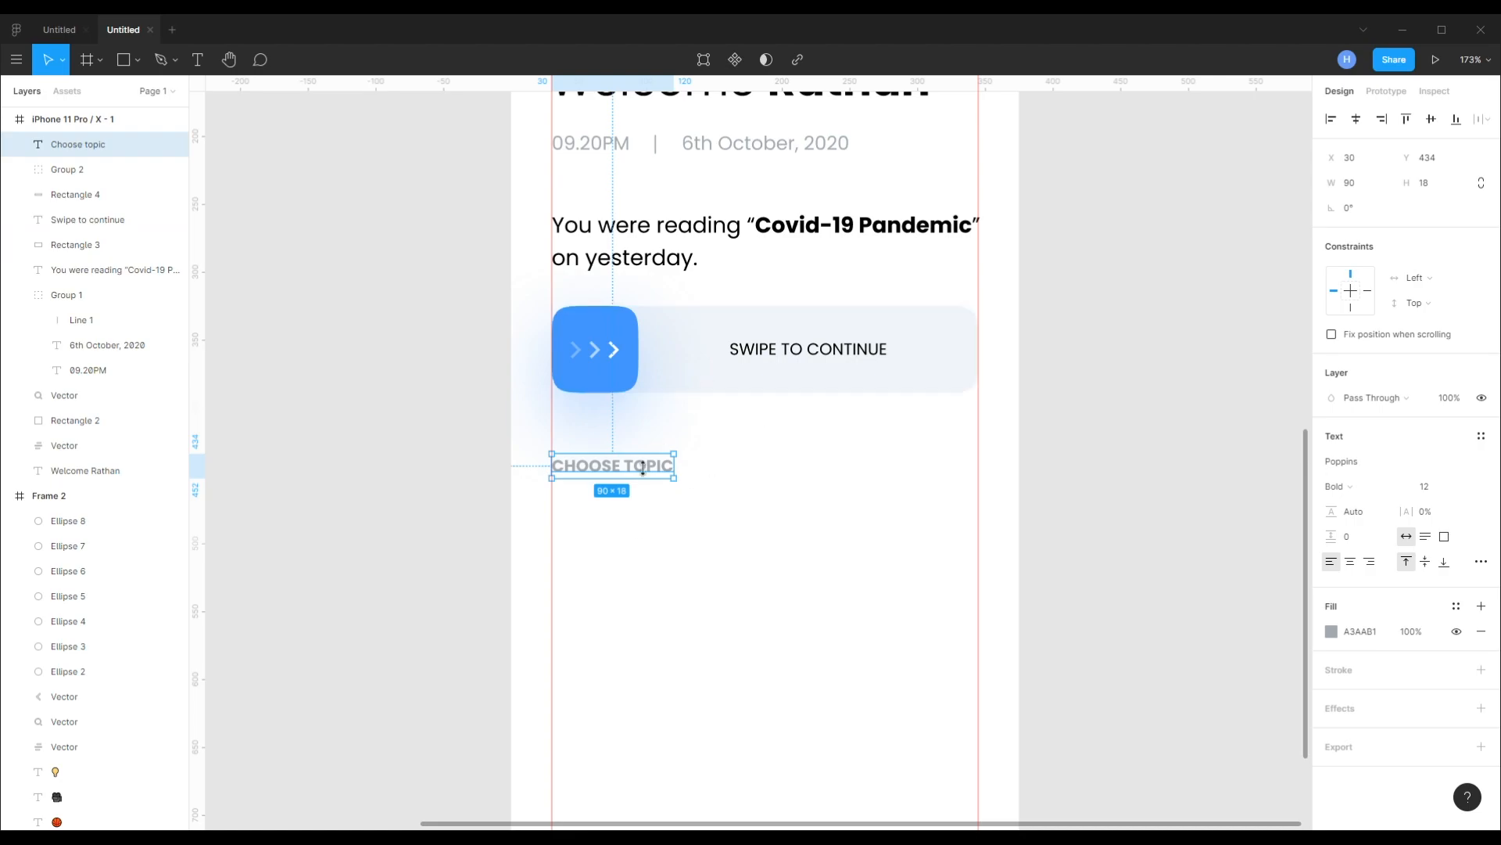
key(r)
drag(565, 520, 979, 626)
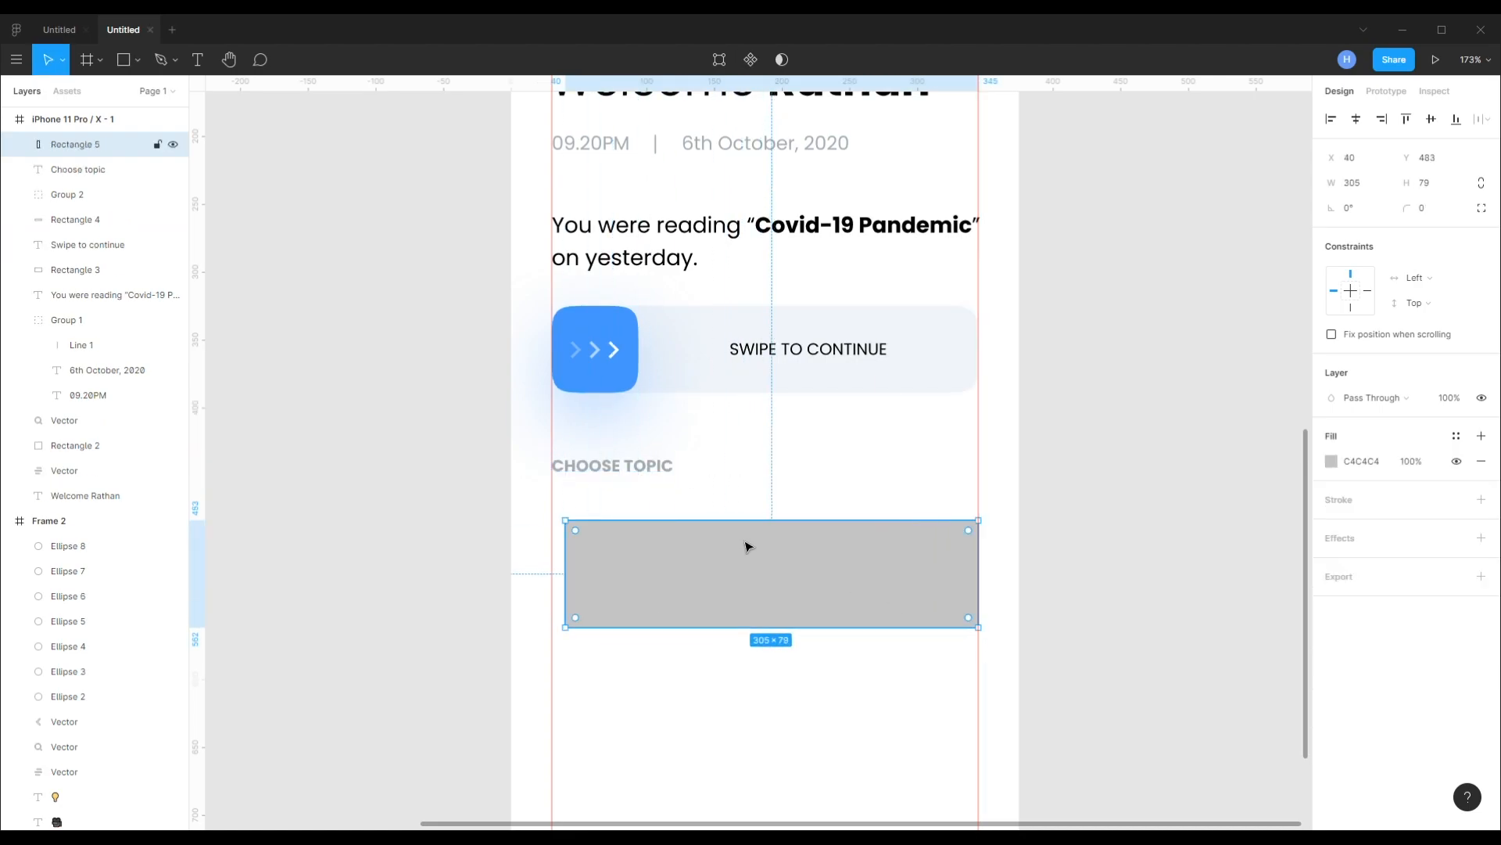
click(1368, 186)
text(315)
key(Tab)
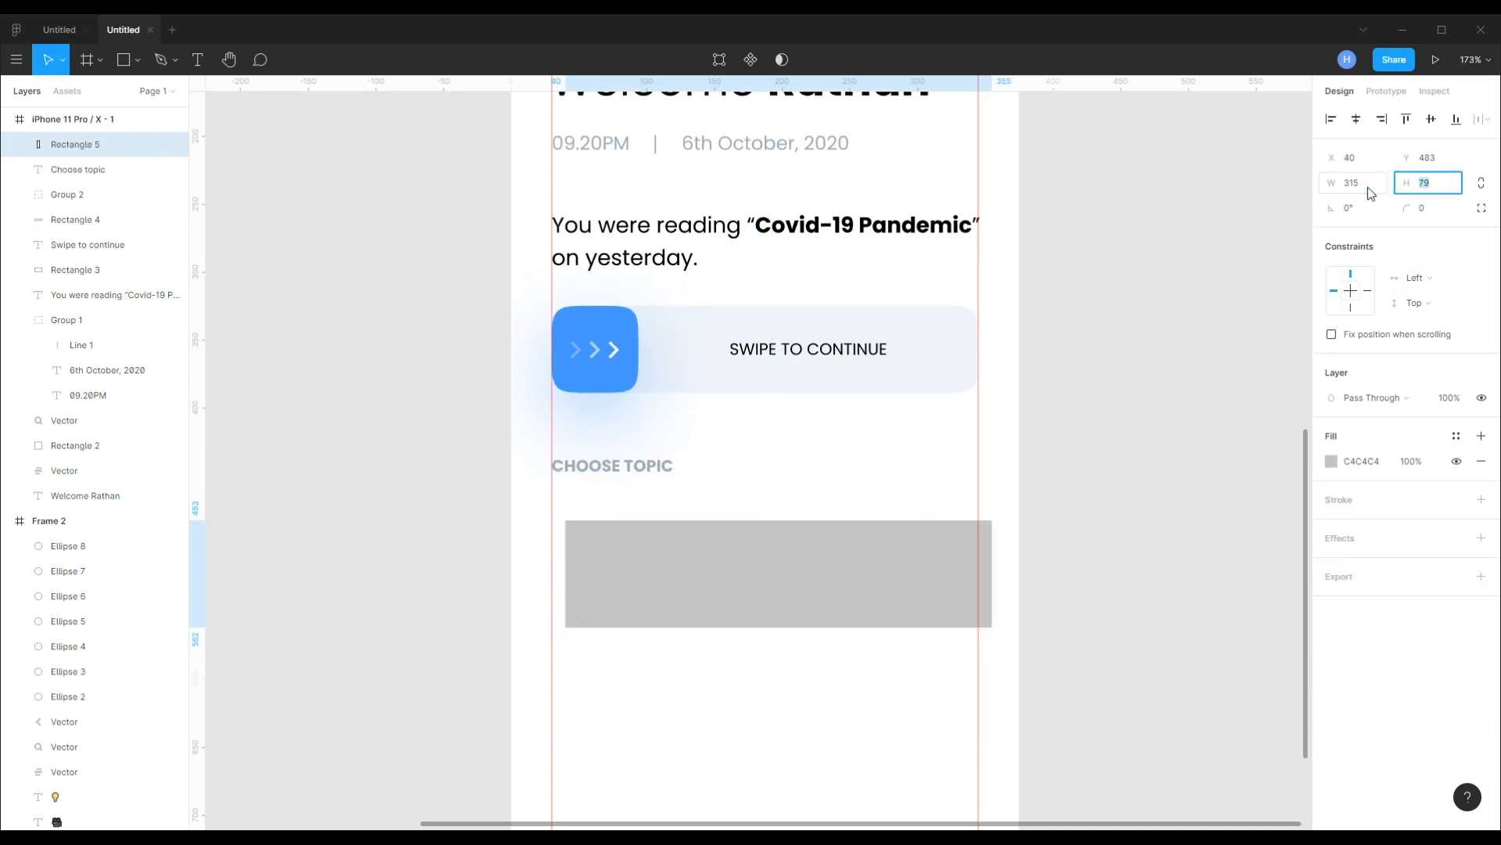
text(90)
key(Return)
drag(695, 559, 685, 559)
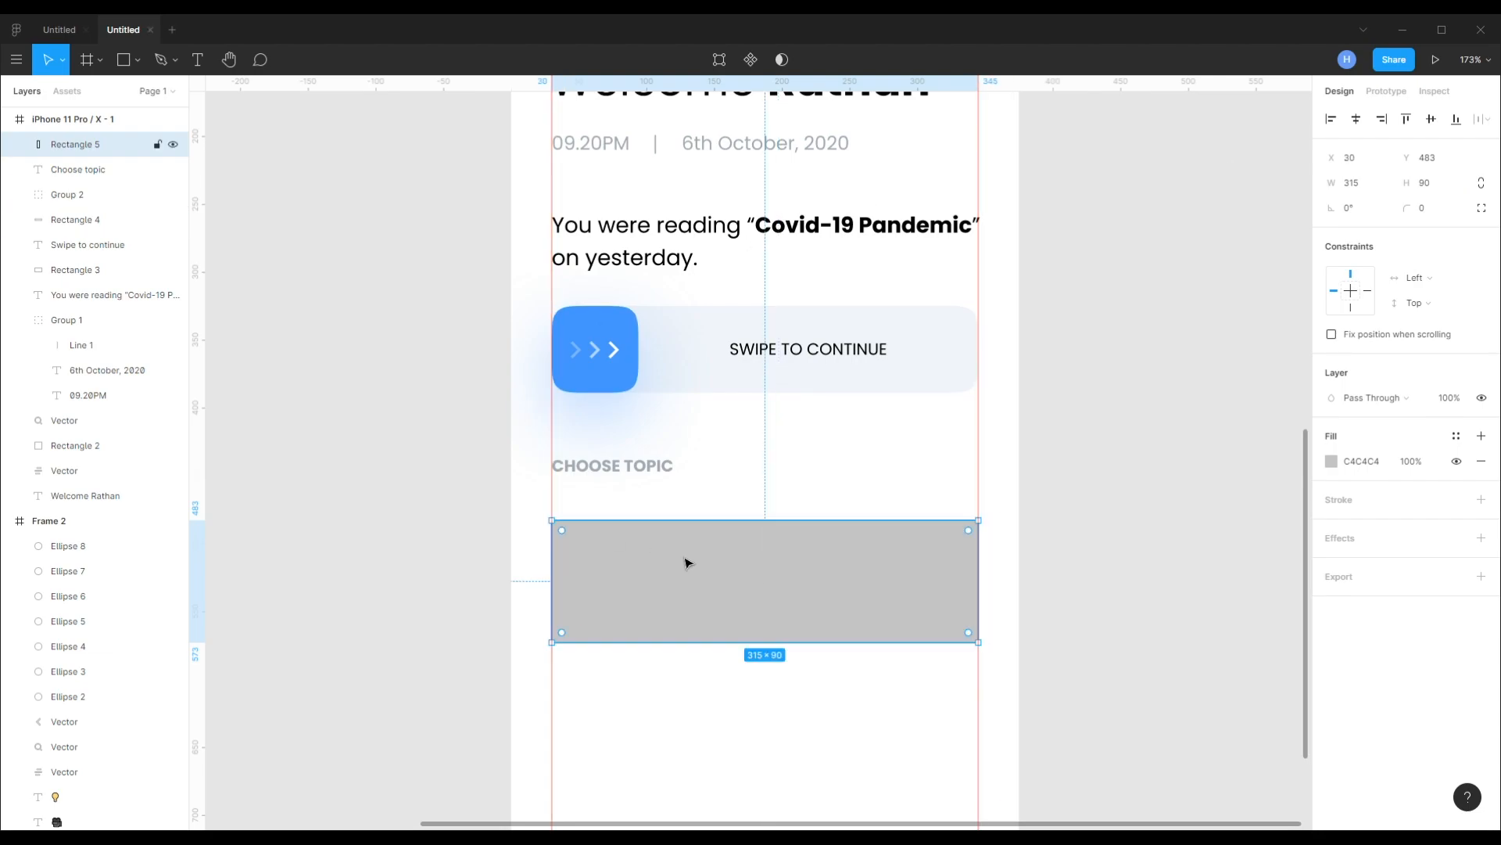
- Give the new rectangle a corner radius of 26 and turn up its corner smoothing
click(1442, 212)
text(16)
key(Return)
key(shift+Up)
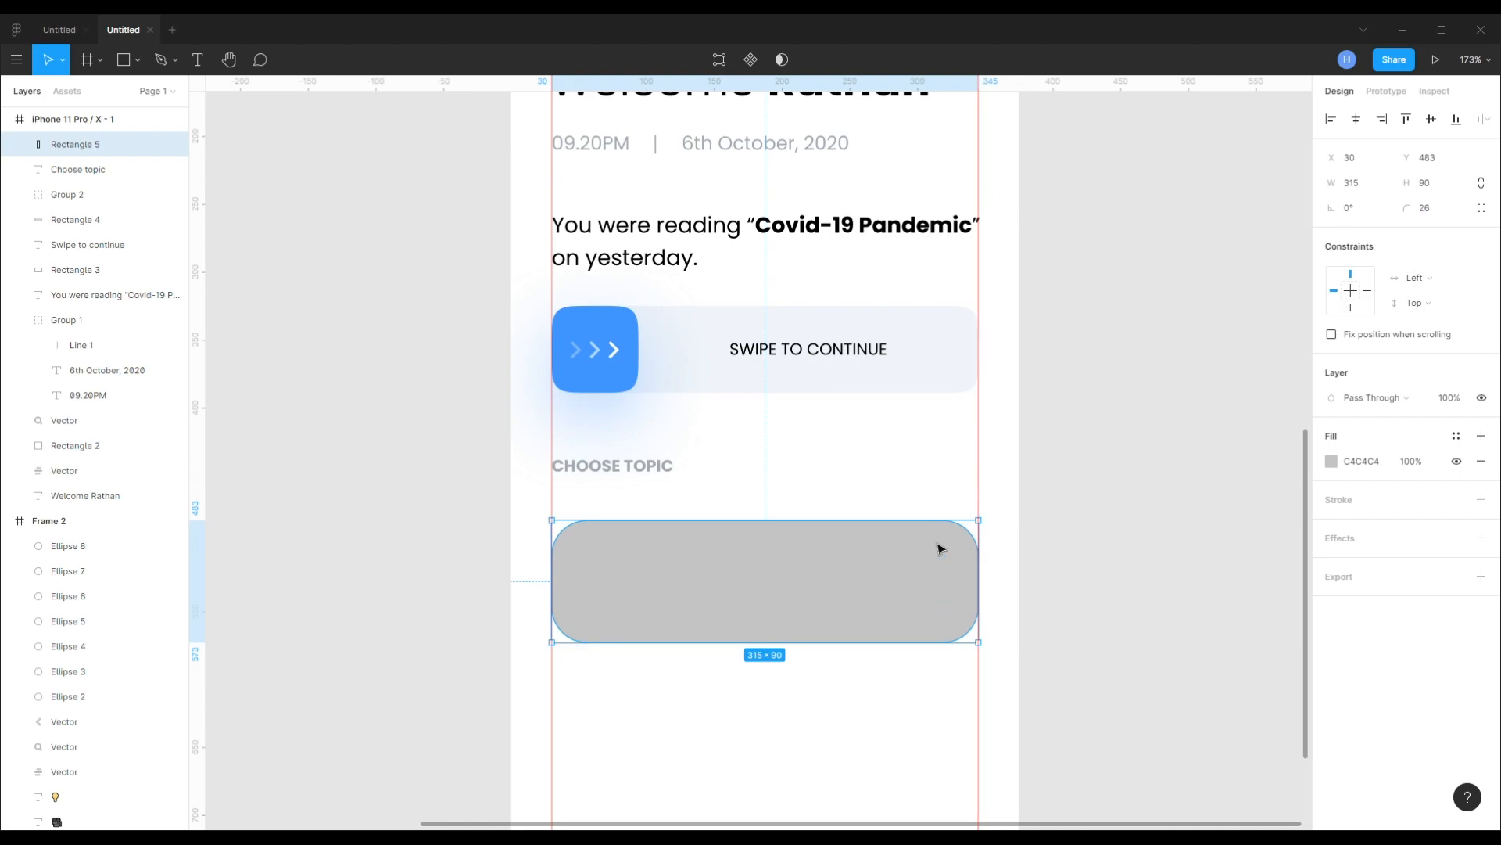
scroll(941, 546, down, 2)
click(1481, 208)
click(1482, 233)
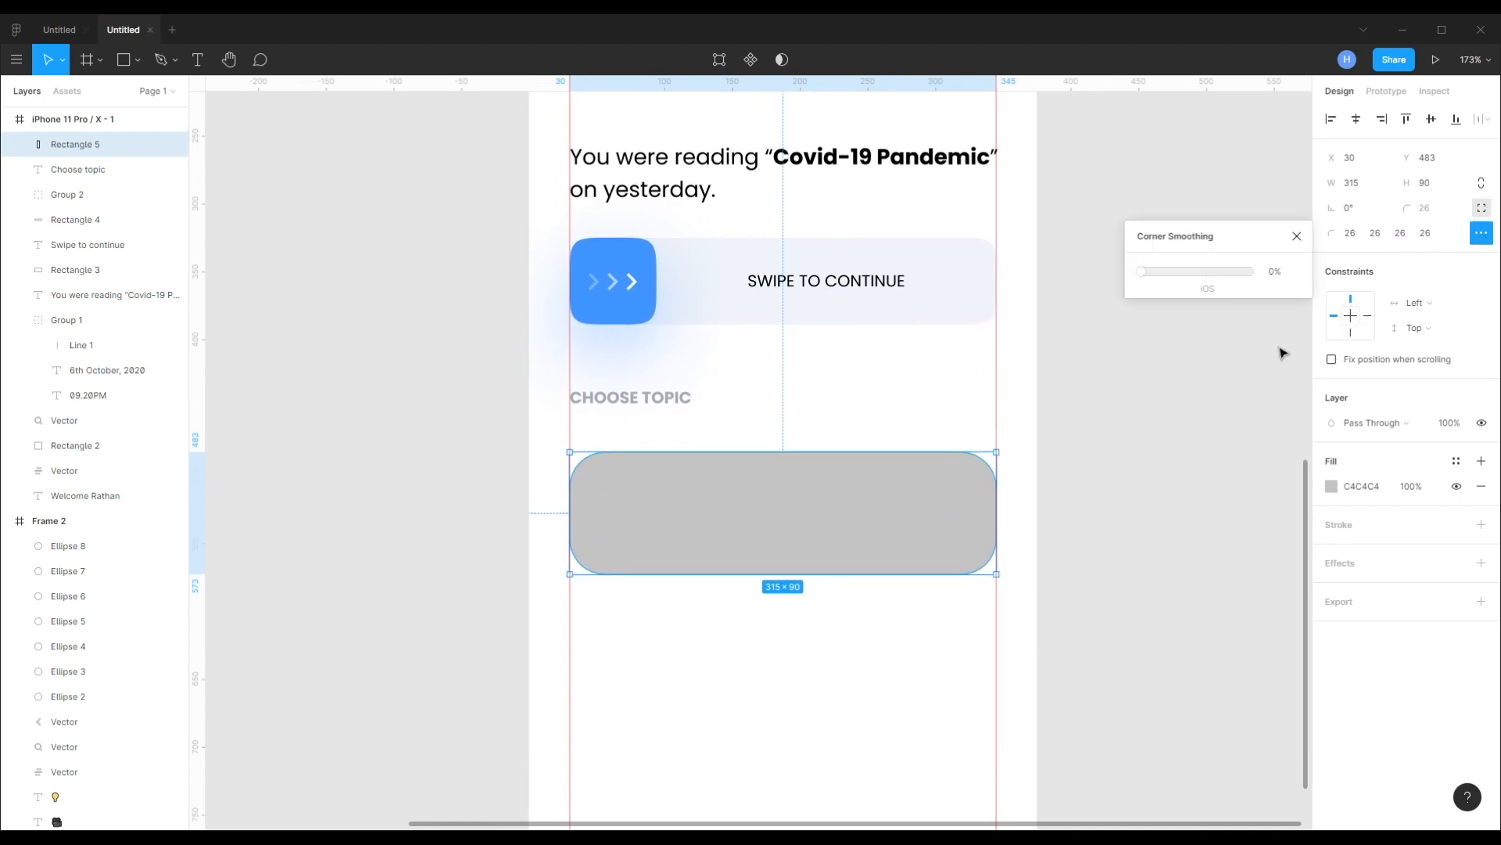
drag(1148, 273, 1312, 312)
click(1134, 404)
click(845, 541)
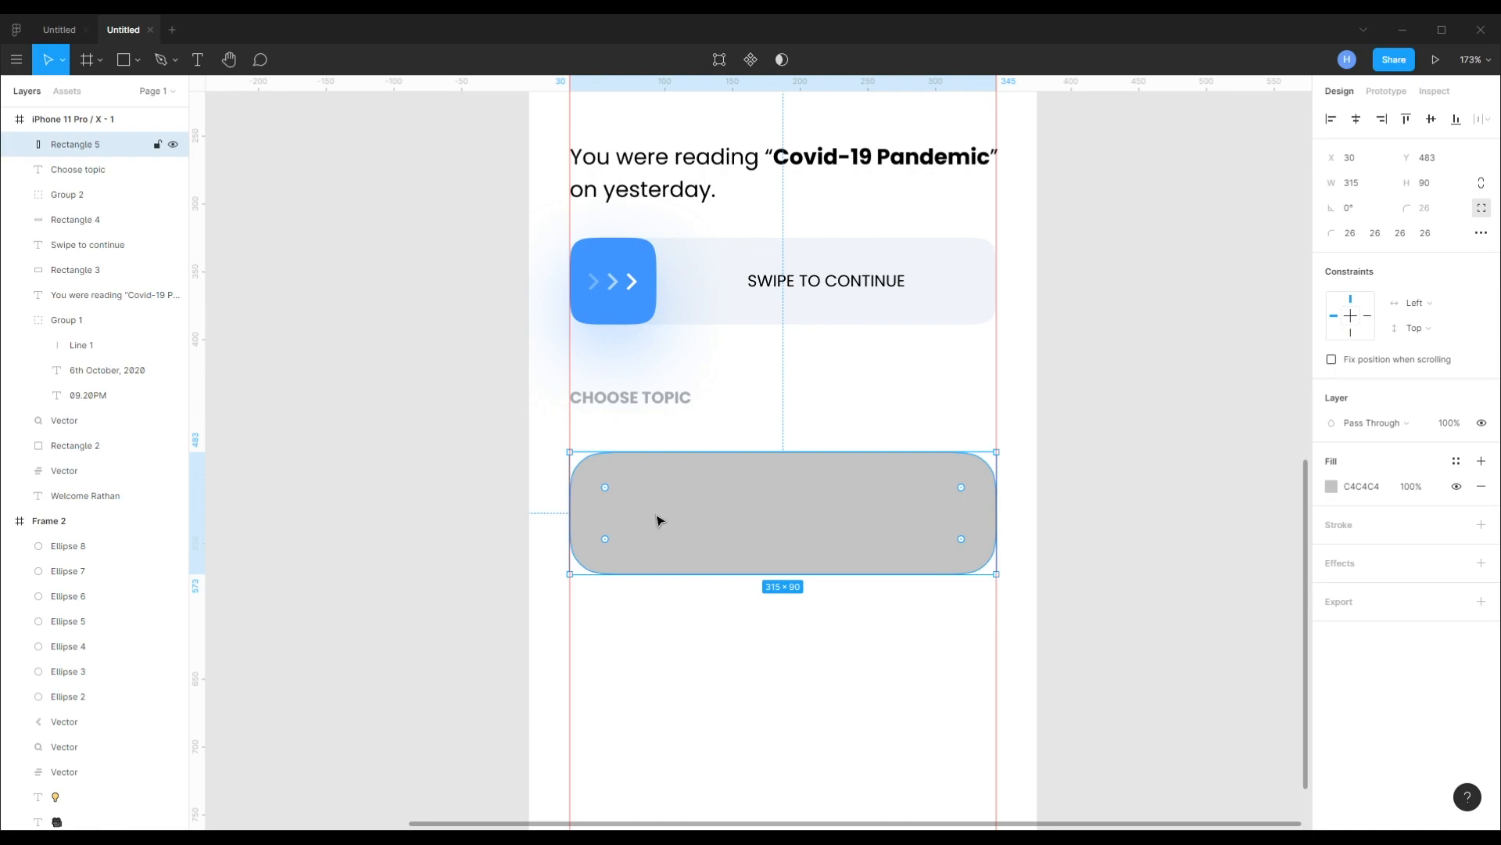
- Fill the card with the peach document colour FFF3E8 and move it to Y 477
click(1331, 487)
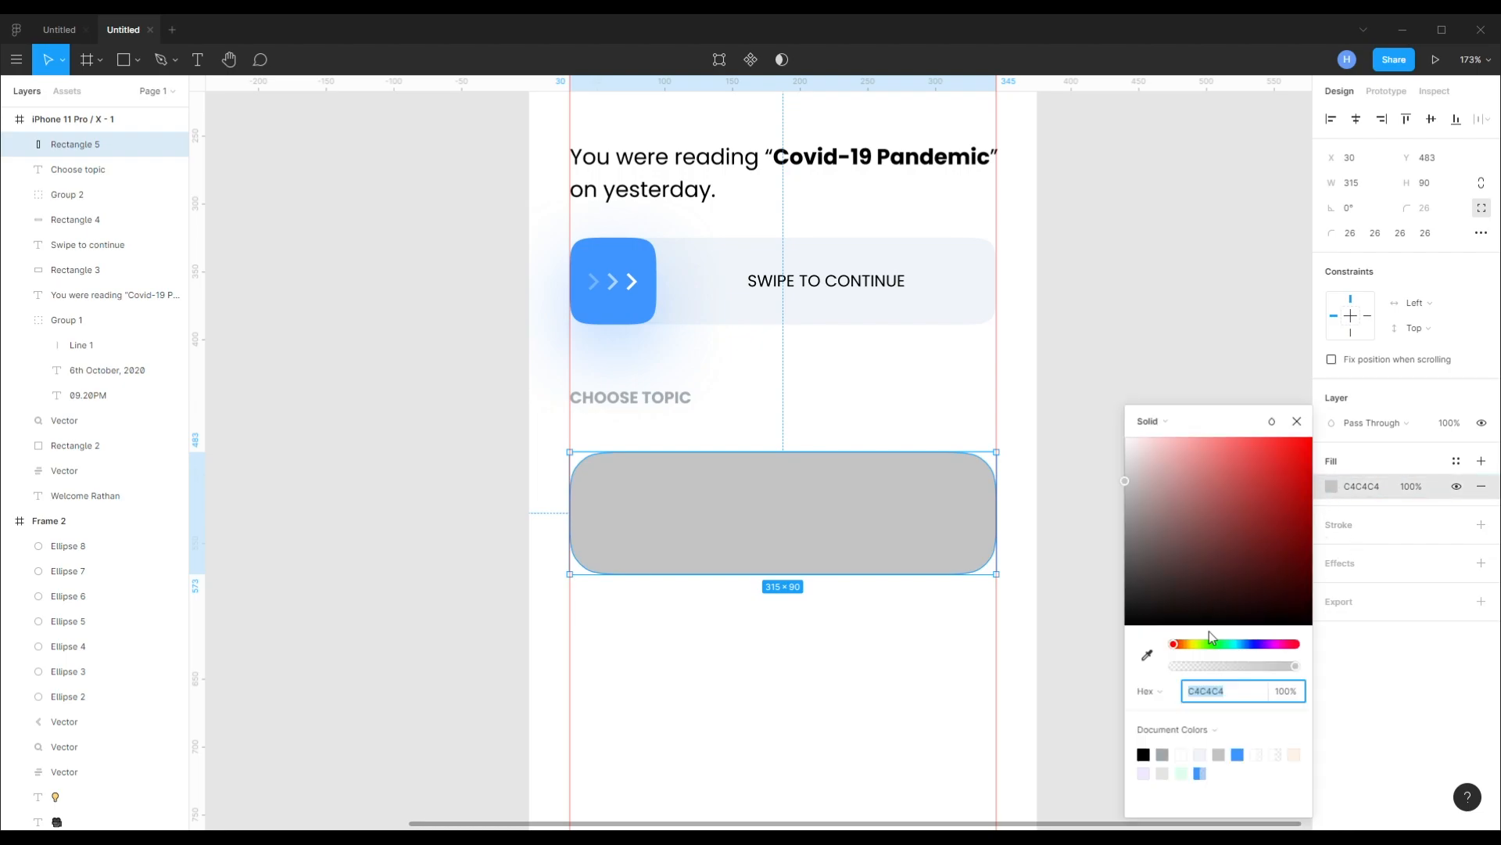
click(1294, 755)
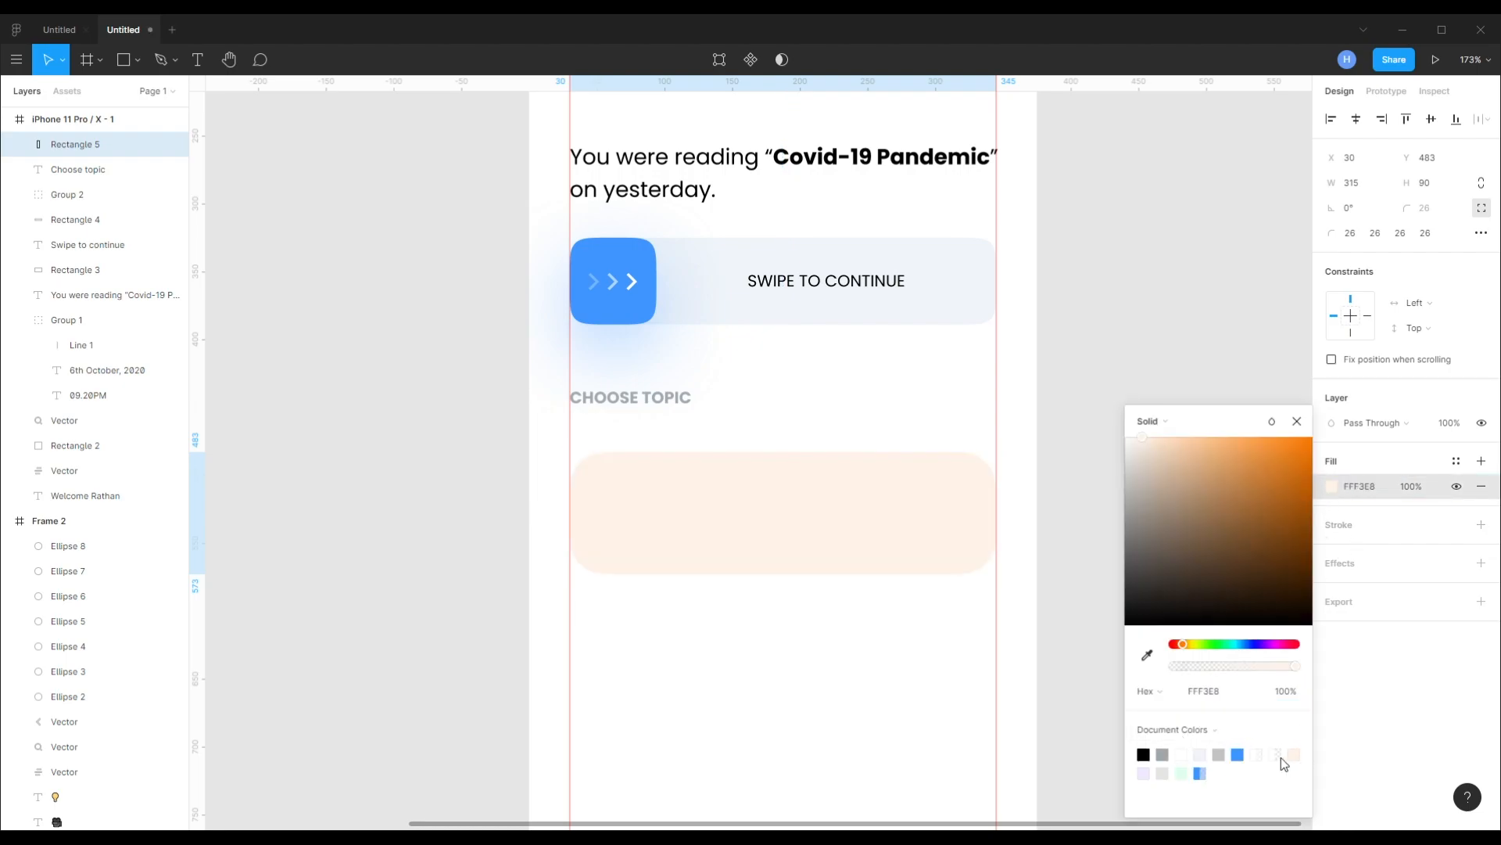
click(815, 507)
drag(782, 513, 786, 463)
key(shift+Down)
key(shift+Down)
key(shift+Down)
- Duplicate the peach card twice, stacking the copies below it at X 29, Y 587 and Y 697
drag(783, 516, 693, 516)
key(shift+Down)
key(shift+Down)
key(shift+Down)
key(shift+Up)
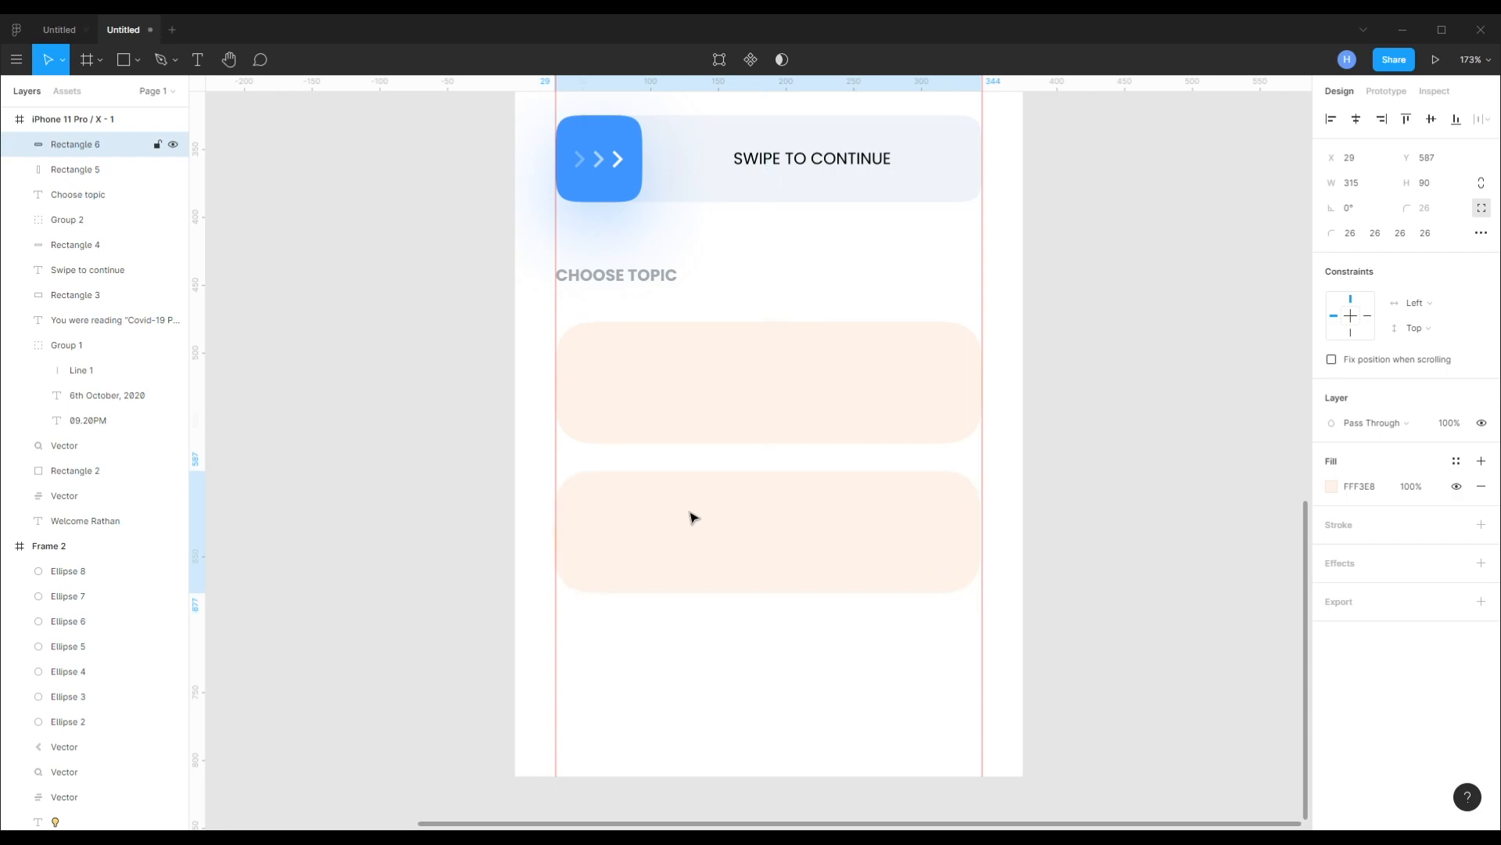
alt+drag(693, 516, 694, 654)
click(1091, 578)
- Fill the middle card with the light green document colour and the lowest card with the light purple one
drag(801, 494, 712, 511)
click(713, 516)
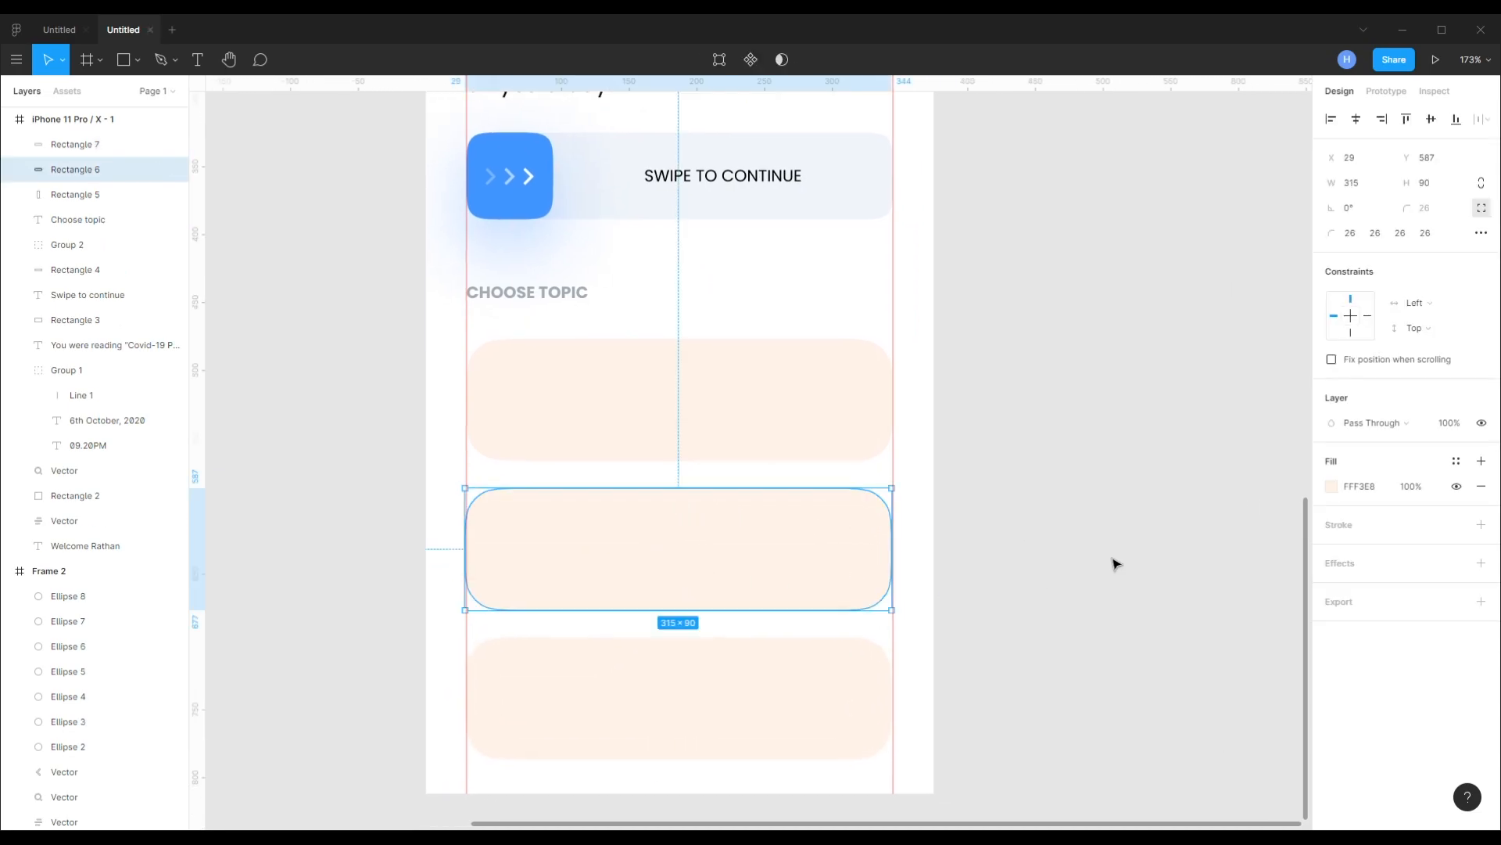
click(1334, 488)
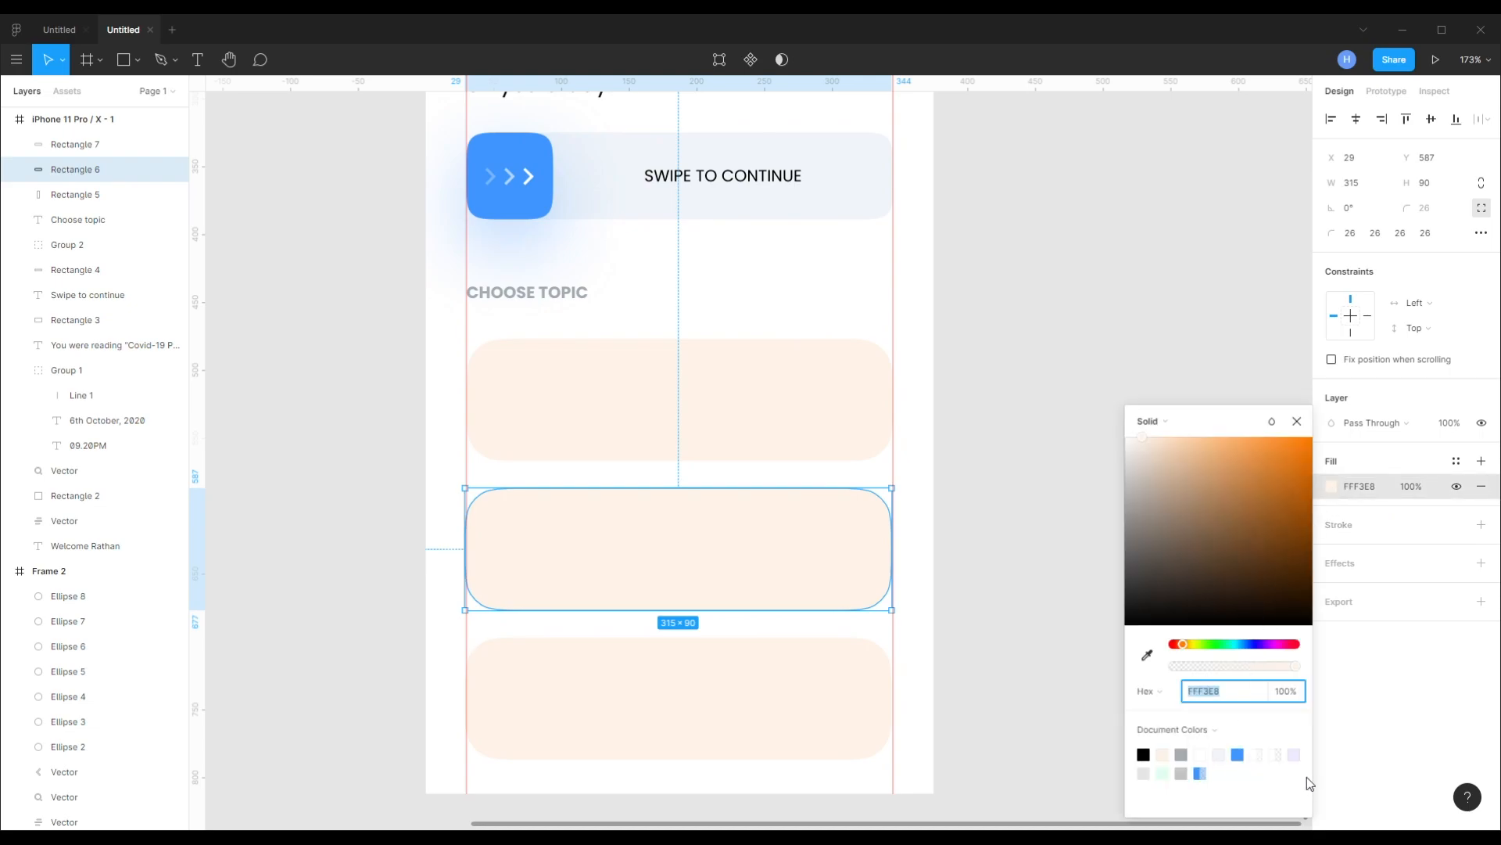
click(1164, 775)
click(741, 693)
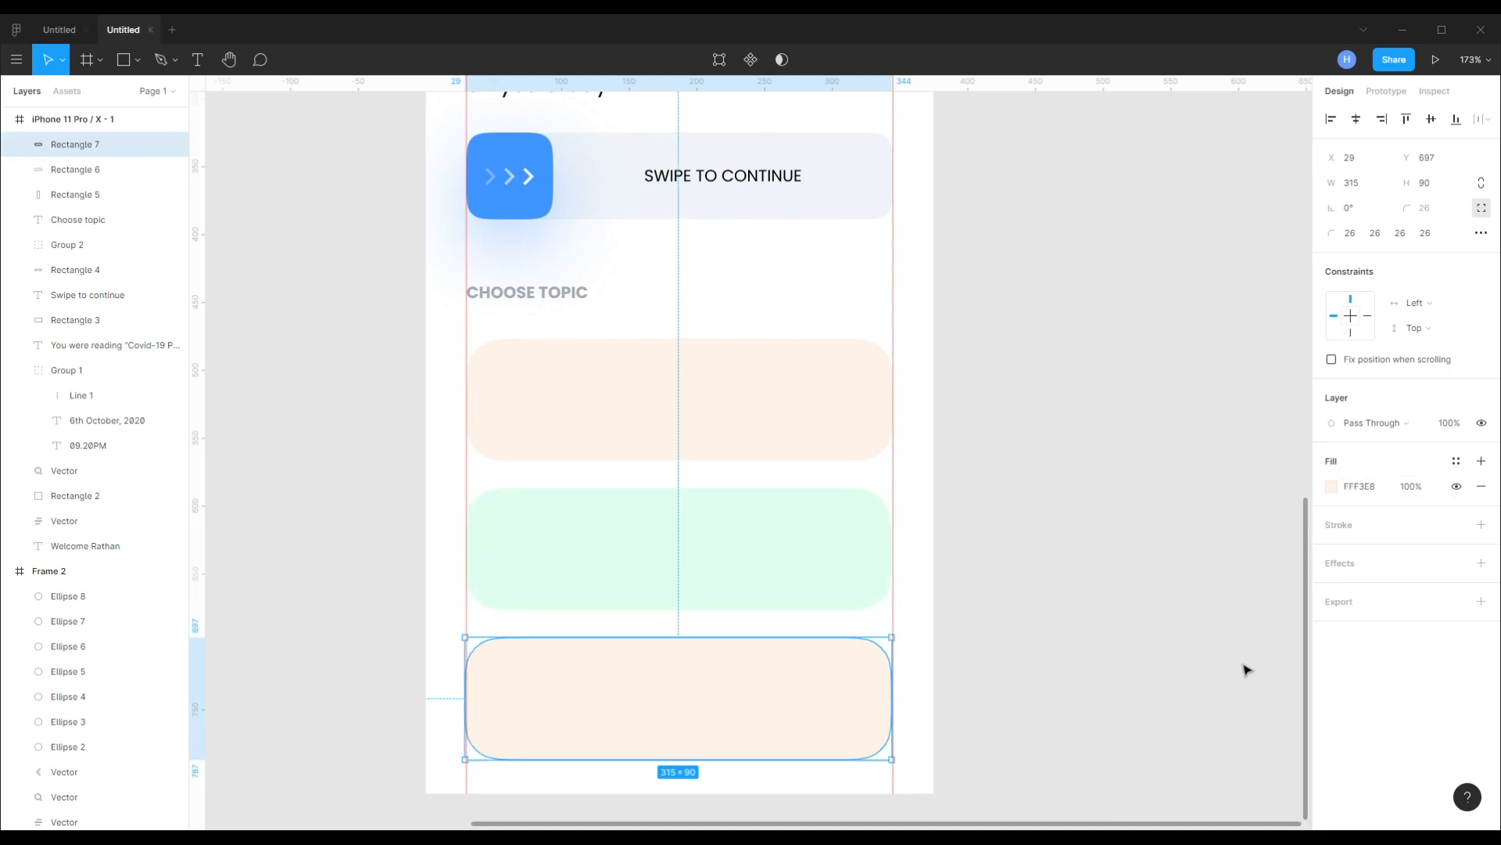
click(1332, 489)
click(1143, 774)
click(912, 626)
- Draw a circle about 56 × 56 near the left end of the peach card and fill it white
drag(650, 332, 651, 278)
click(625, 375)
drag(547, 349, 556, 412)
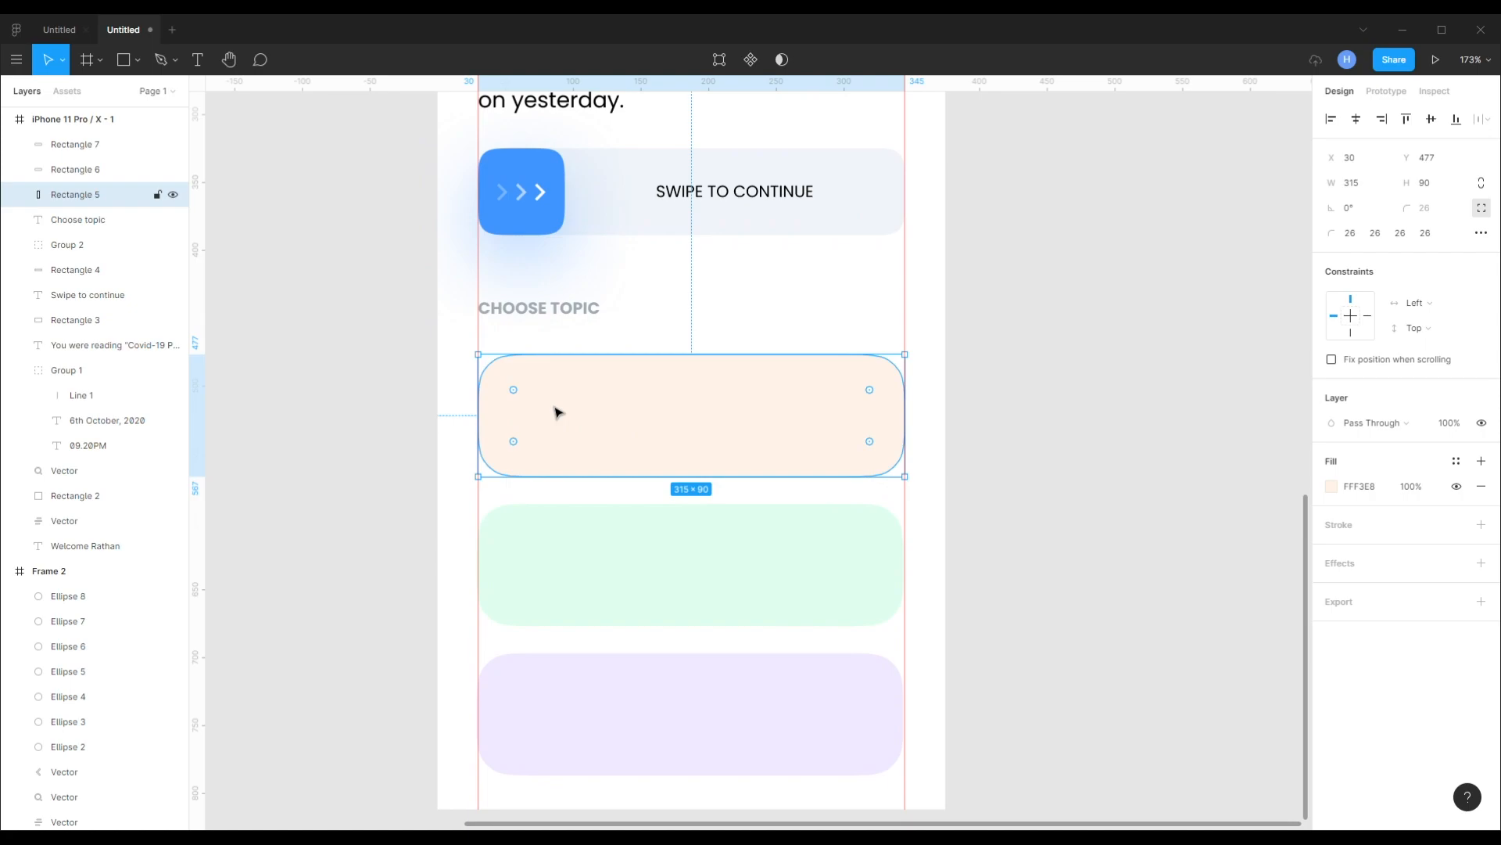
key(o)
drag(518, 382, 594, 458)
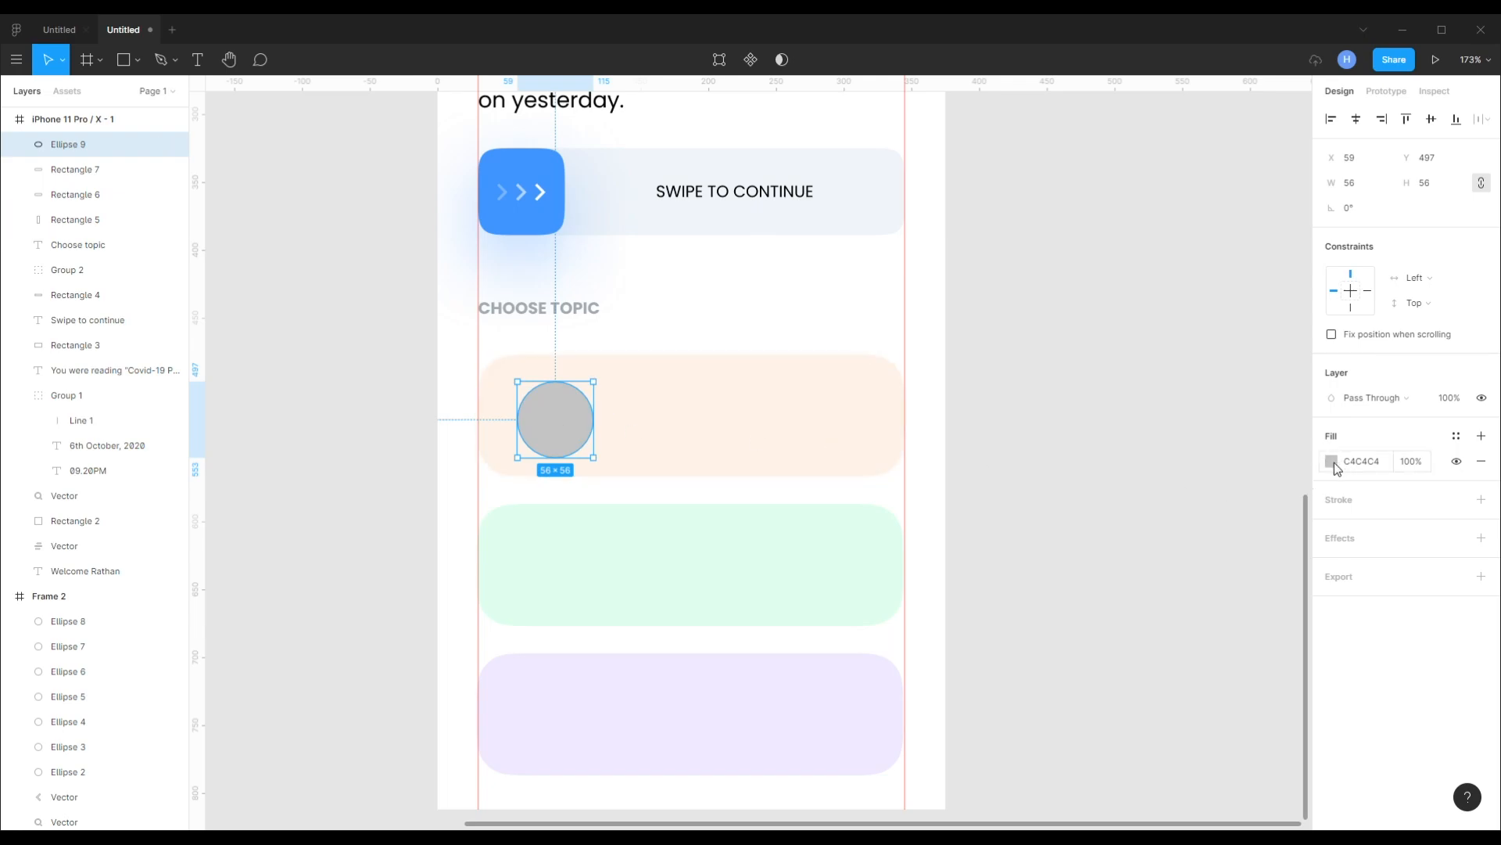
click(1333, 463)
drag(1167, 466, 975, 298)
click(975, 298)
- Resize the white circle to 60 × 60
click(576, 412)
click(1369, 184)
text(60)
key(Return)
- Align the white circle to the peach card's vertical centre and left edge
drag(576, 406, 576, 400)
key(shift+Left)
key(shift+Up)
key(shift+Right)
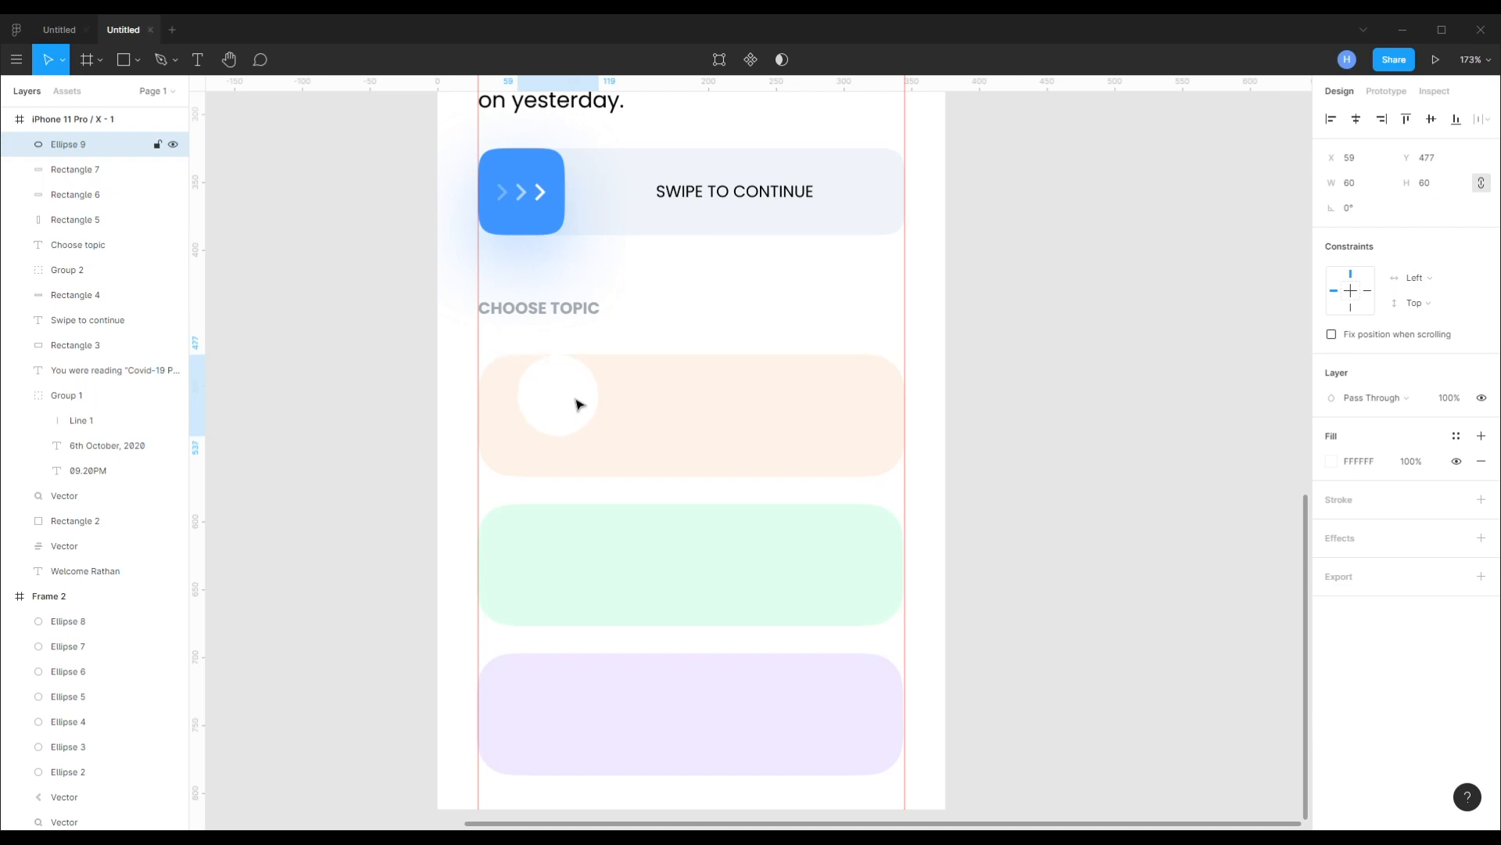
shift+click(871, 416)
click(1431, 119)
click(1331, 119)
- Shift only the white circle 15 inward from the card's left edge to X 45
shift+click(769, 388)
key(shift+Right)
key(Right)
key(Right)
key(Right)
key(Right)
key(Right)
click(1076, 468)
click(577, 428)
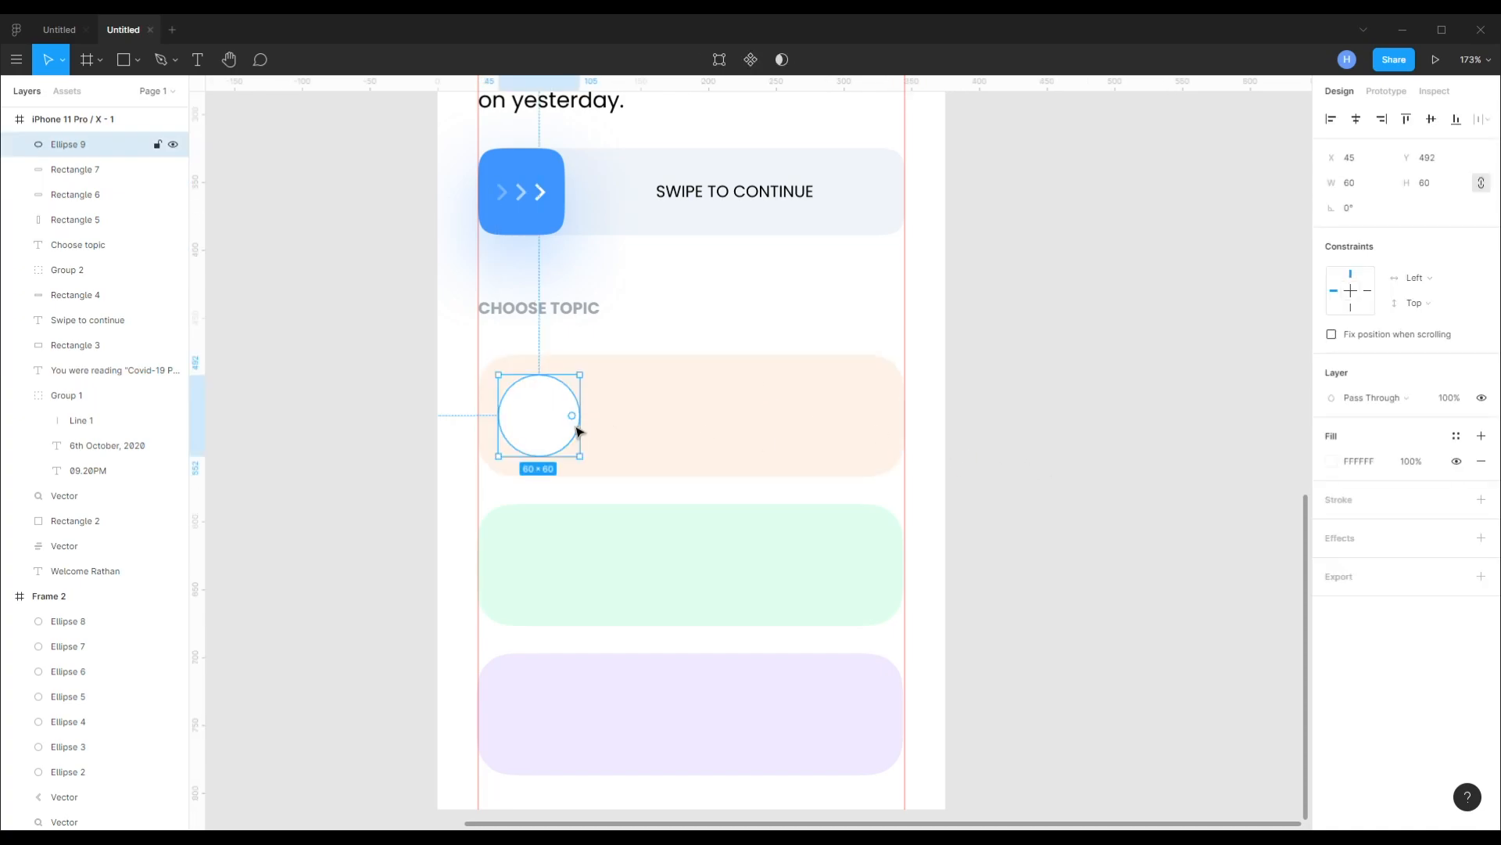
- Copy the basketball, movie-camera and light-bulb emojis from the assets frame and paste them beside the phone screen
drag(583, 435, 583, 538)
scroll(576, 540, up, 3)
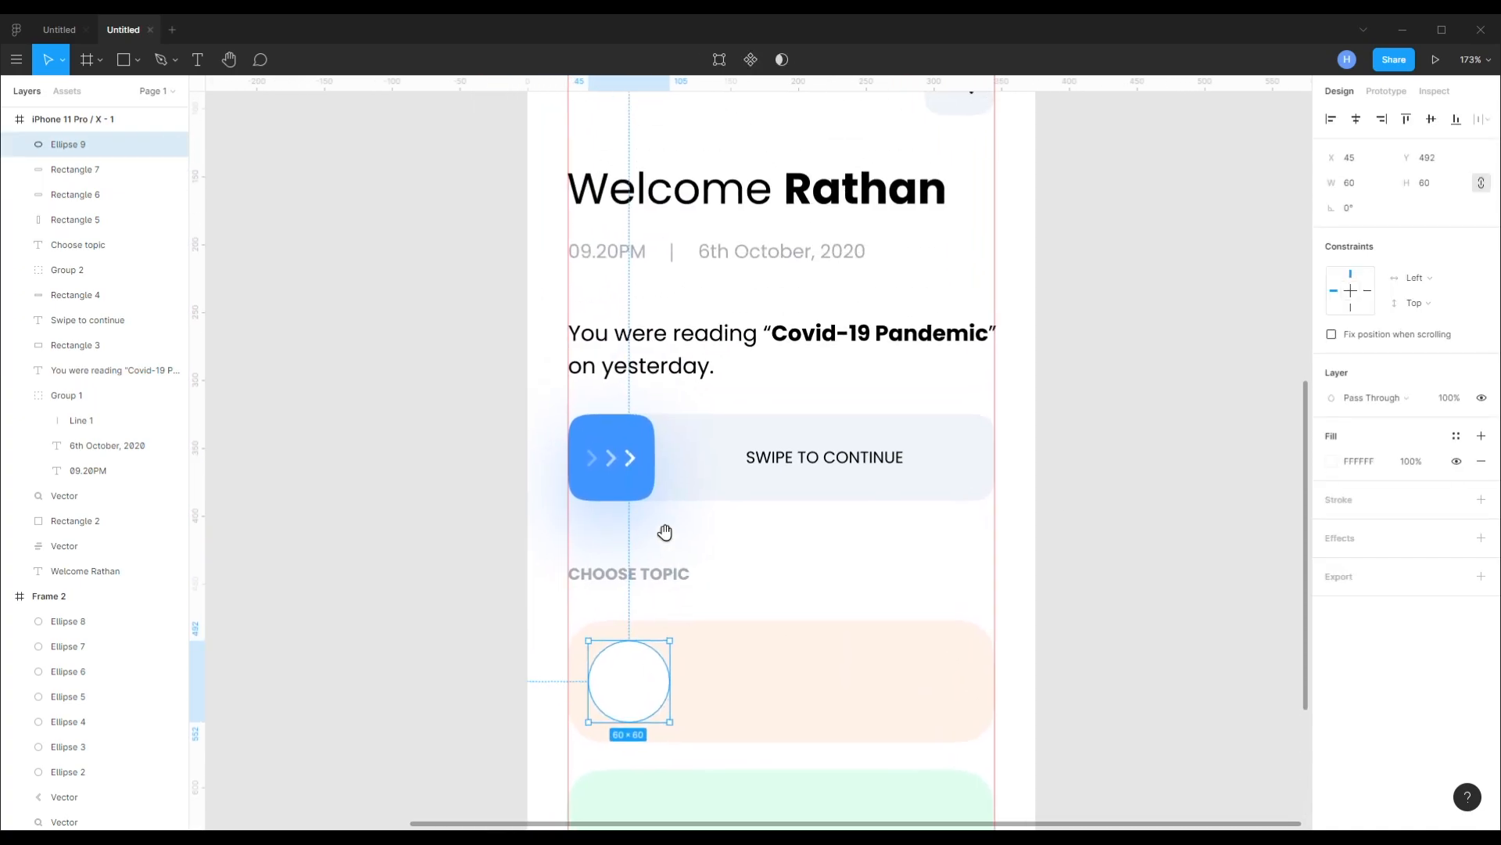
scroll(667, 519, down, 2)
drag(517, 215, 831, 659)
click(472, 153)
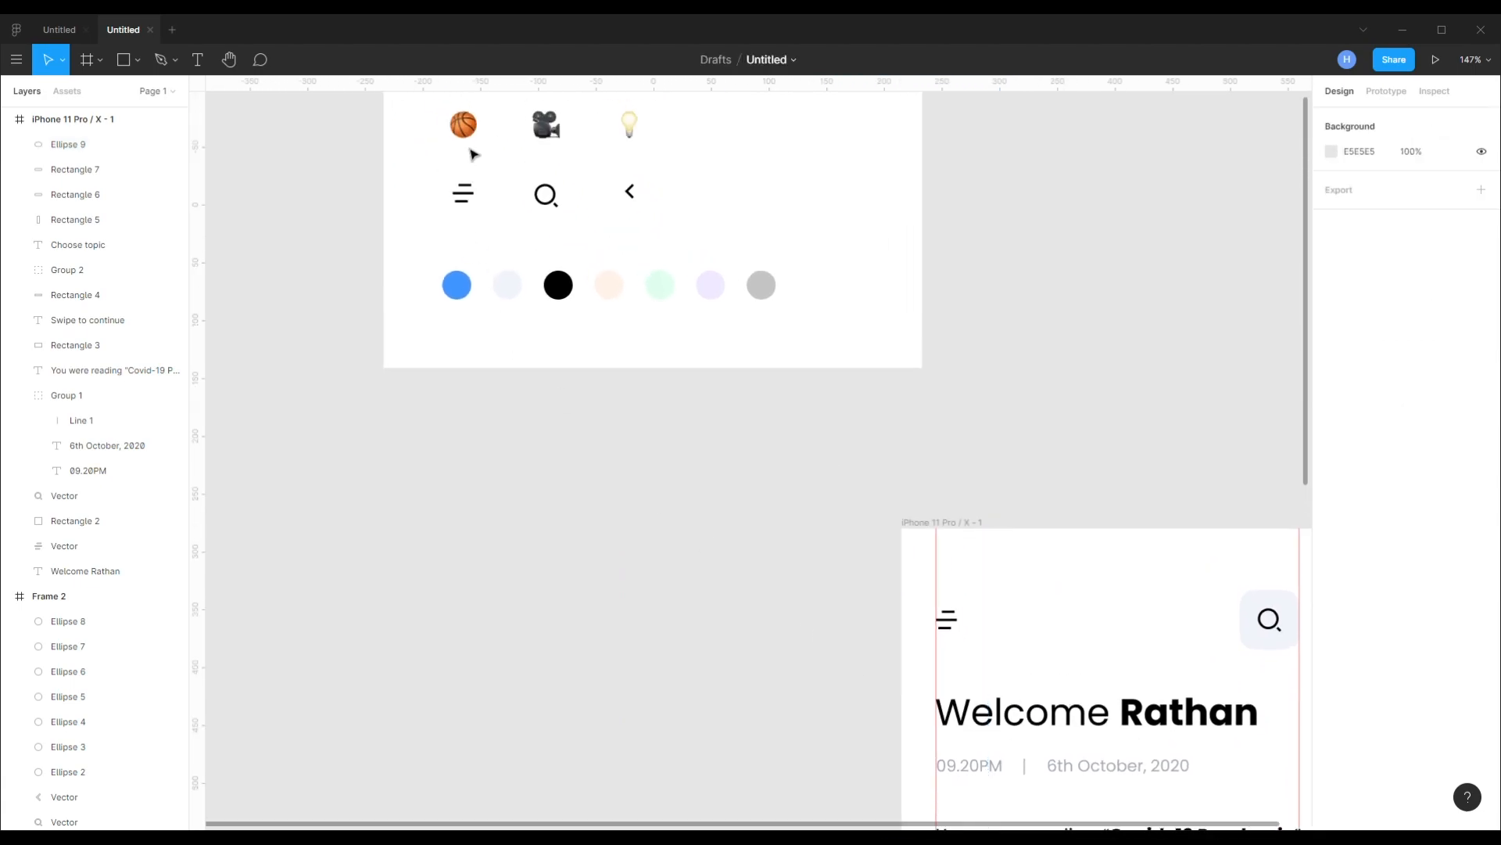
click(465, 134)
shift+click(548, 129)
shift+click(633, 133)
drag(826, 744, 798, 187)
click(657, 490)
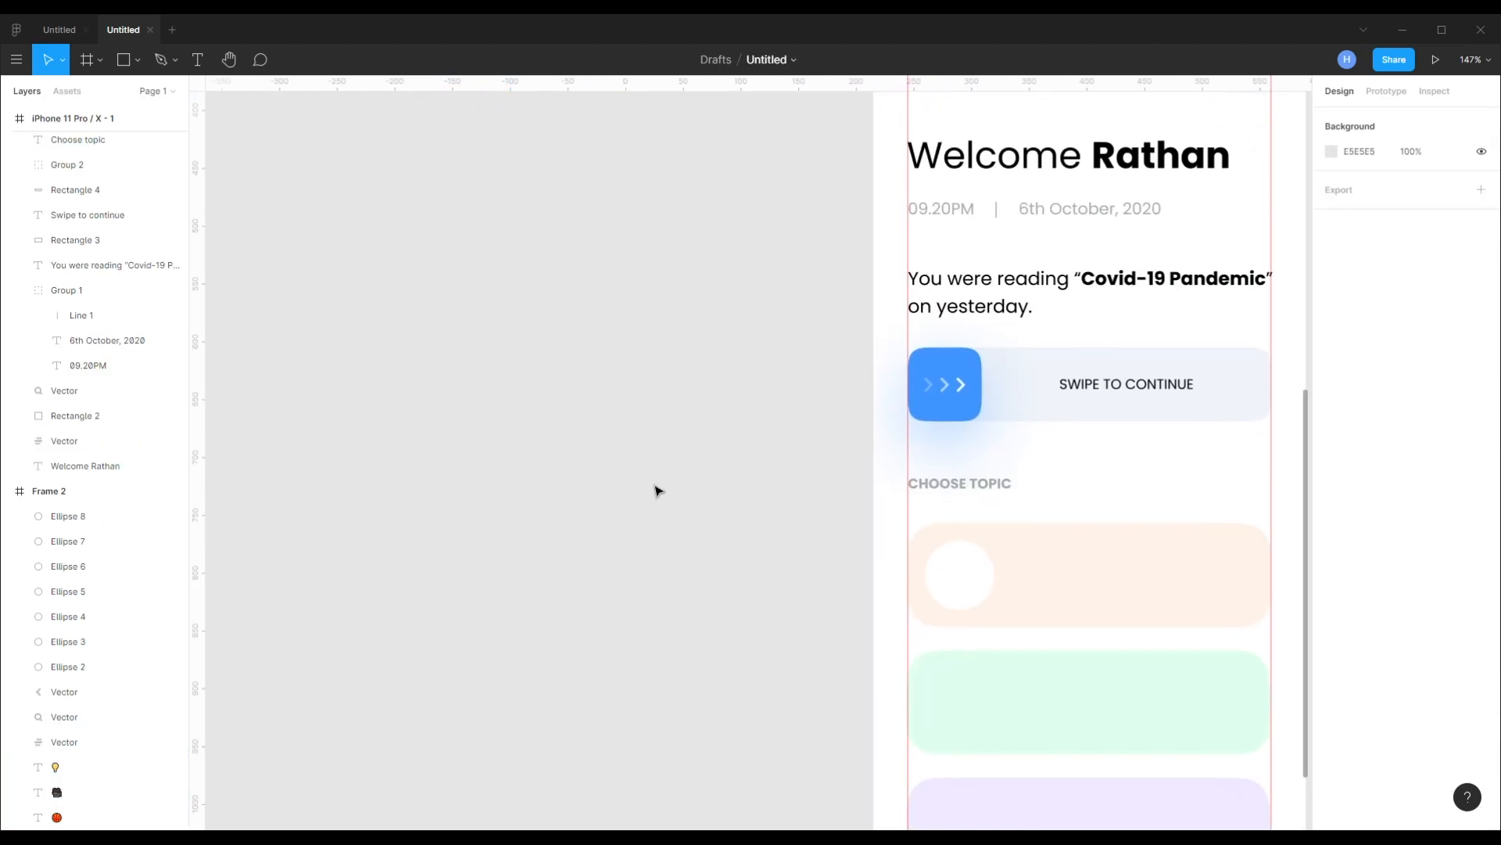
key(ctrl+v)
- Move the basketball emoji into the centre of the peach card's white circle
drag(864, 504, 654, 483)
click(571, 486)
drag(463, 445, 753, 568)
shift+click(775, 545)
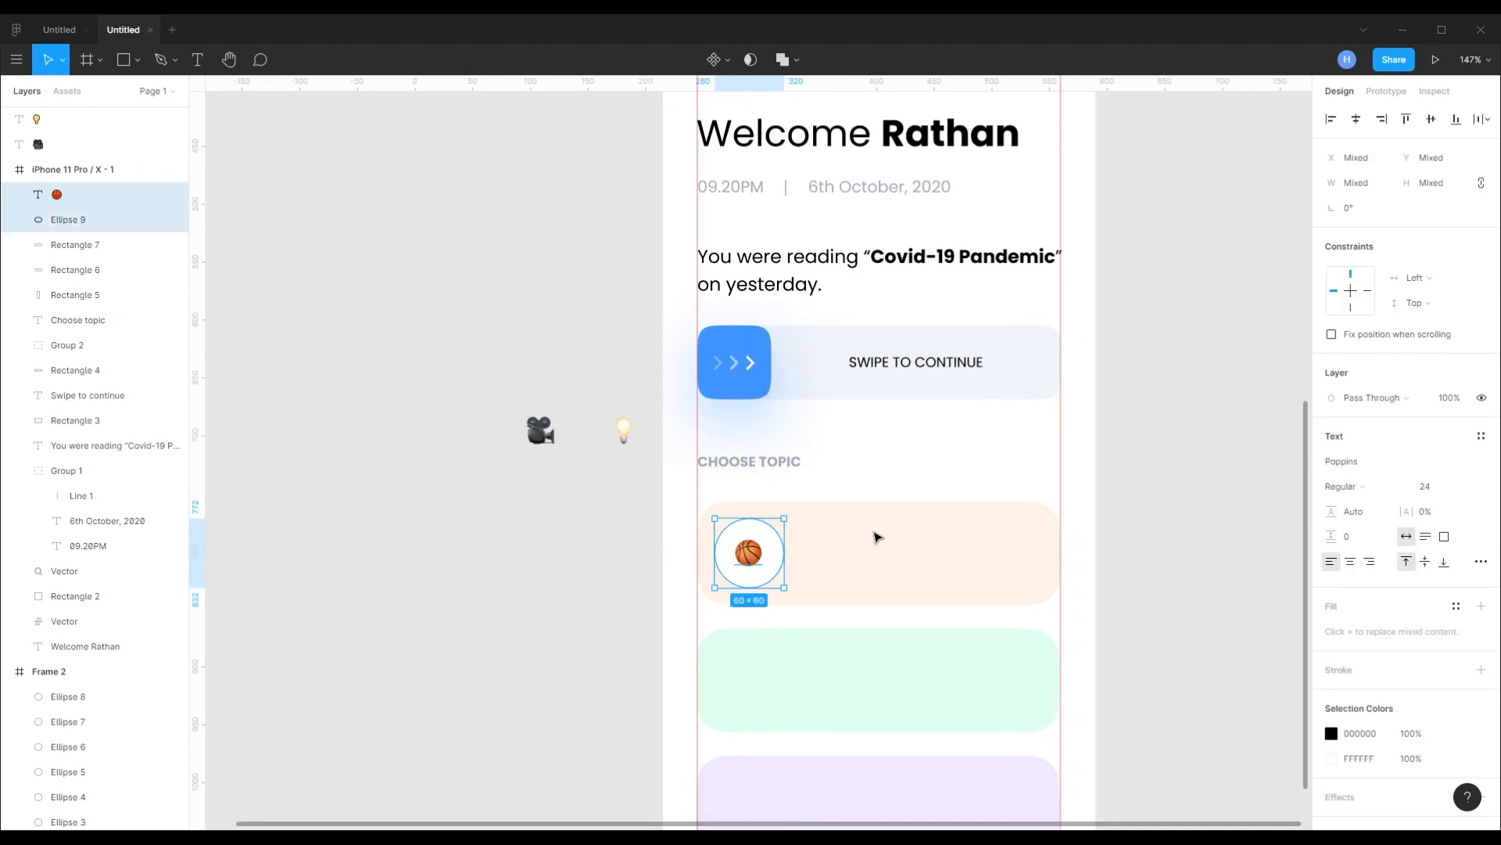
click(849, 473)
- Add the text "Sports" beside the white circle on the peach card and set its font size to 16
drag(699, 656, 459, 588)
click(531, 465)
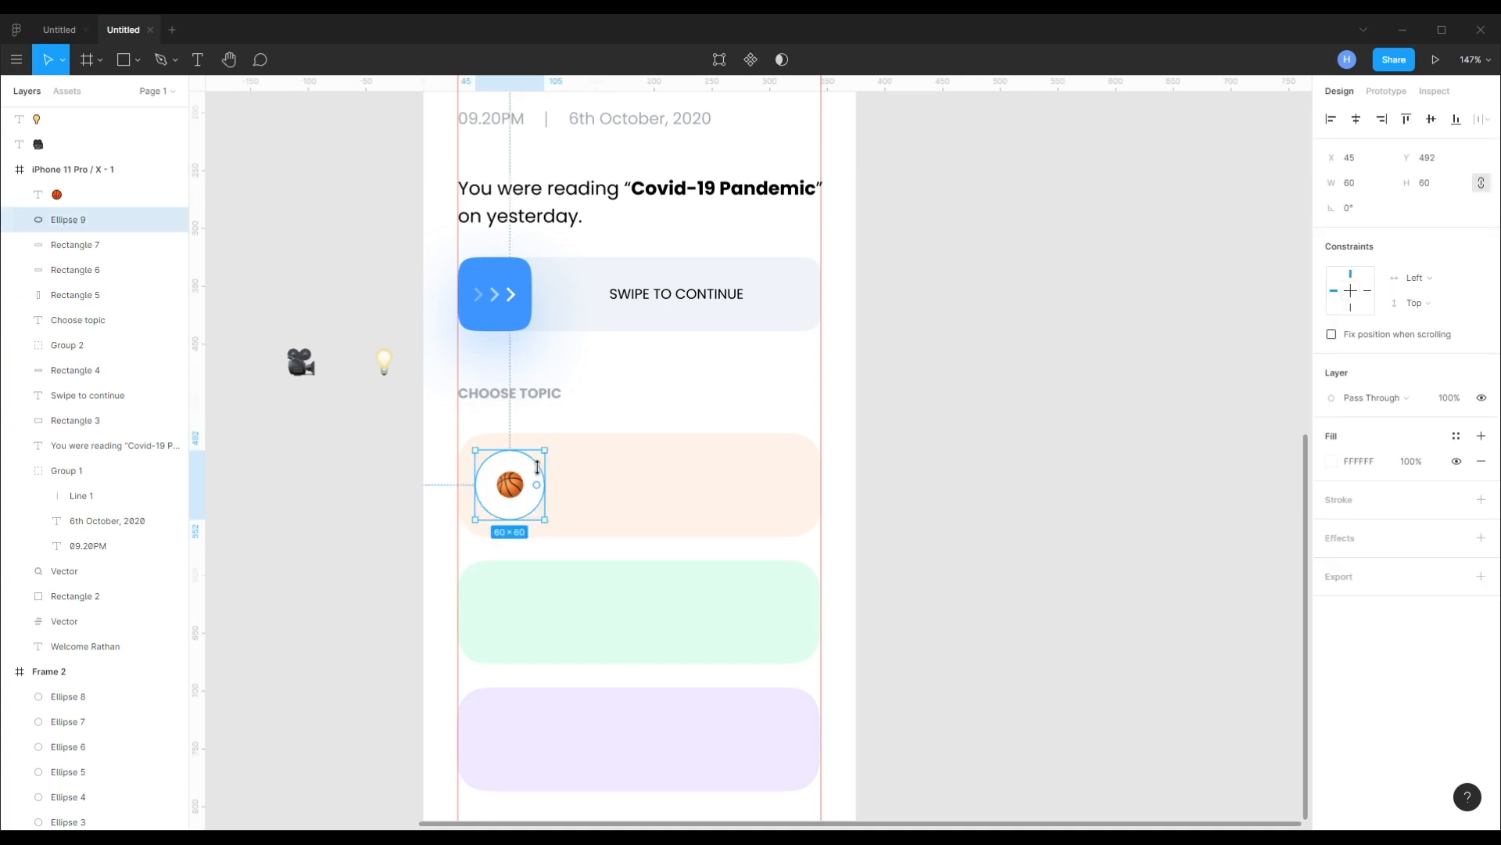
key(t)
click(575, 497)
text(Sports)
key(Escape)
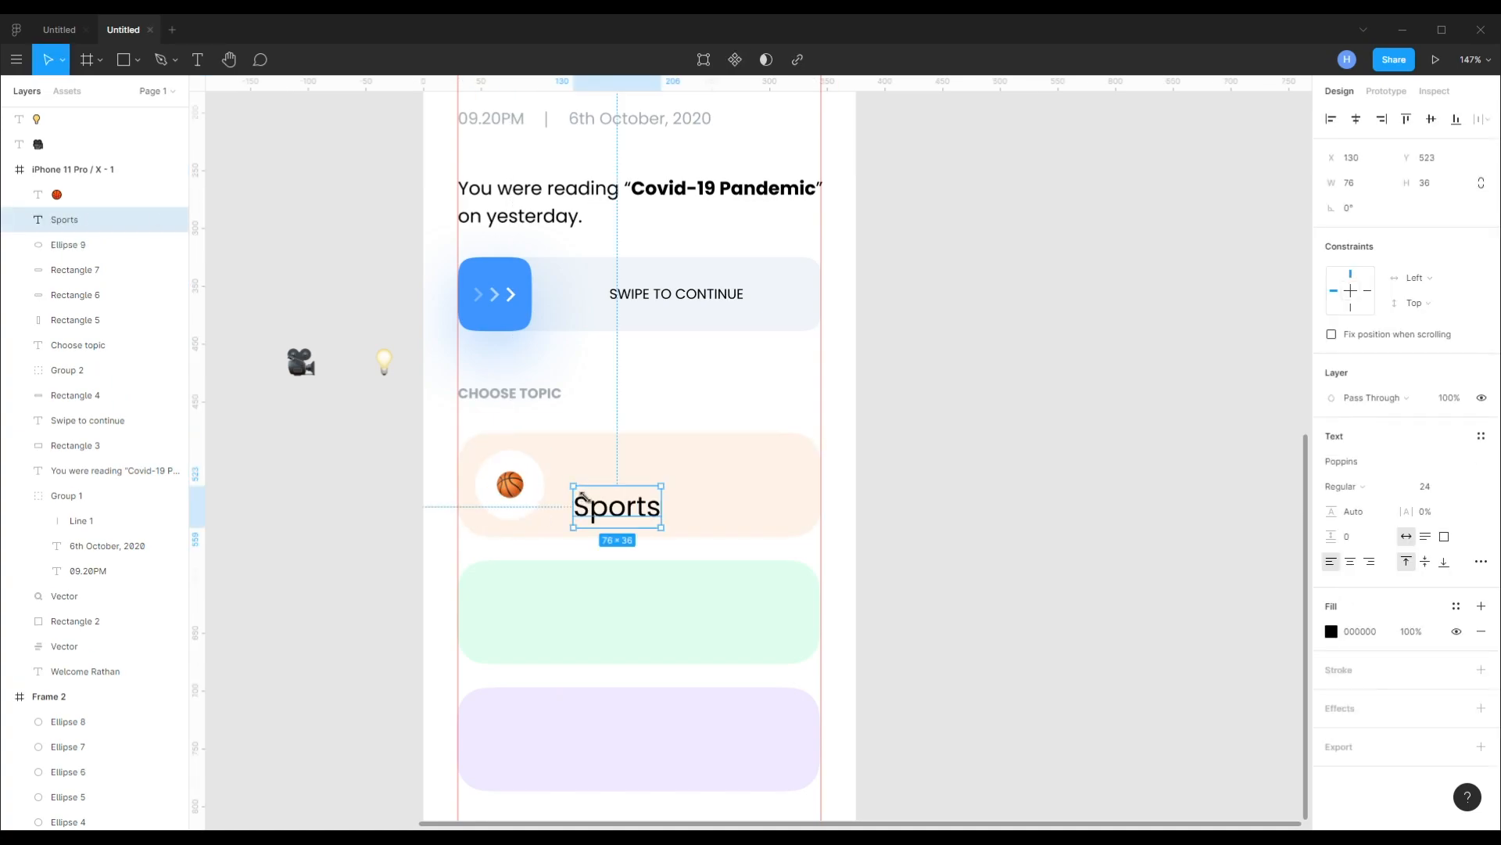
click(1436, 490)
text(16)
key(Return)
- Position the "Sports" label level with the basketball circle at X 126, Y 510
drag(592, 504, 607, 491)
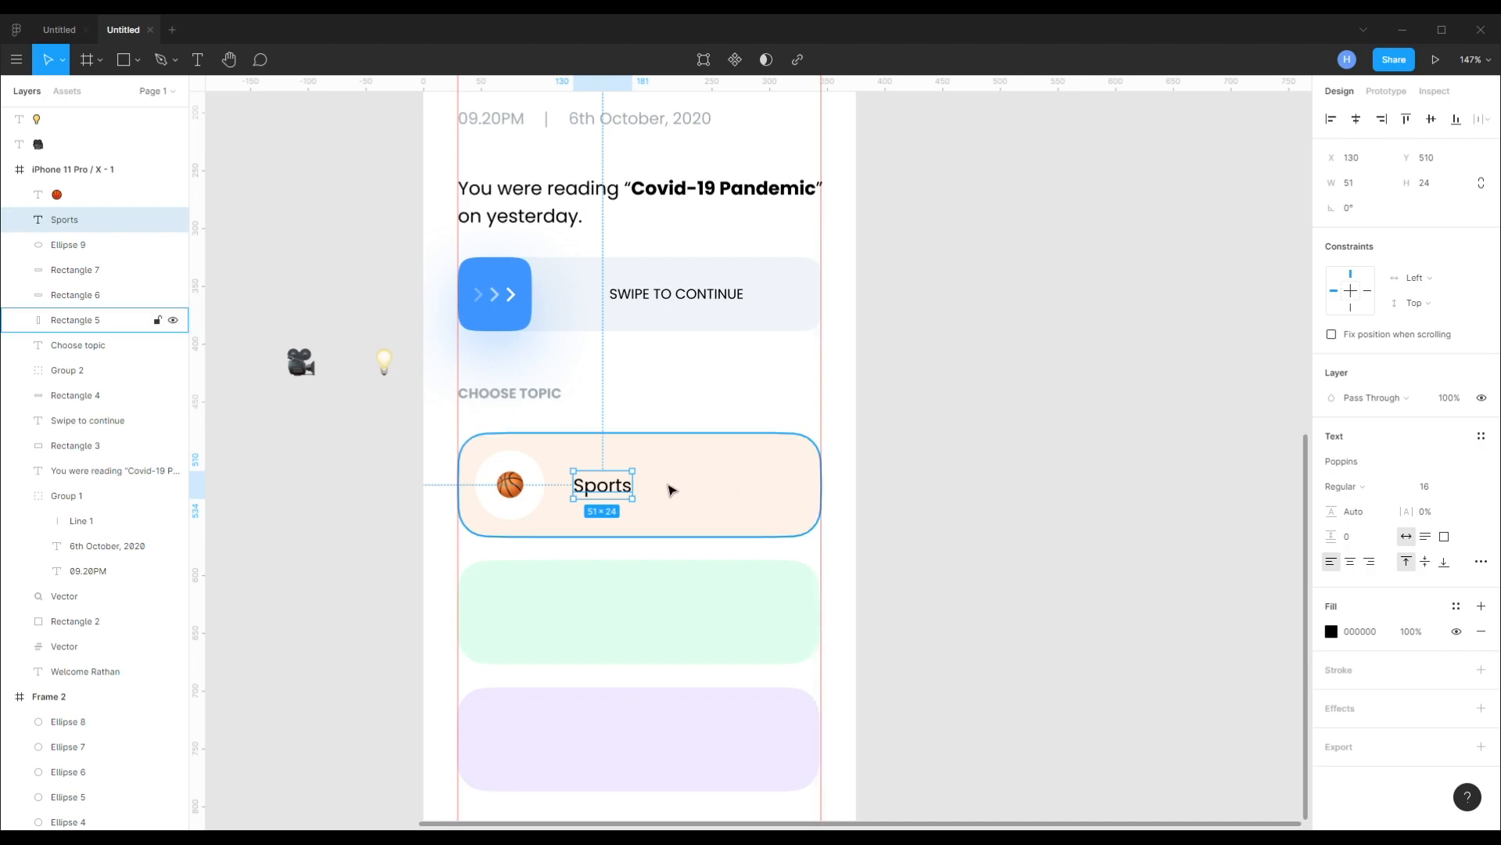
key(shift+Left)
key(shift+Left)
key(Left)
key(Left)
key(Left)
key(shift+Right)
key(shift+Right)
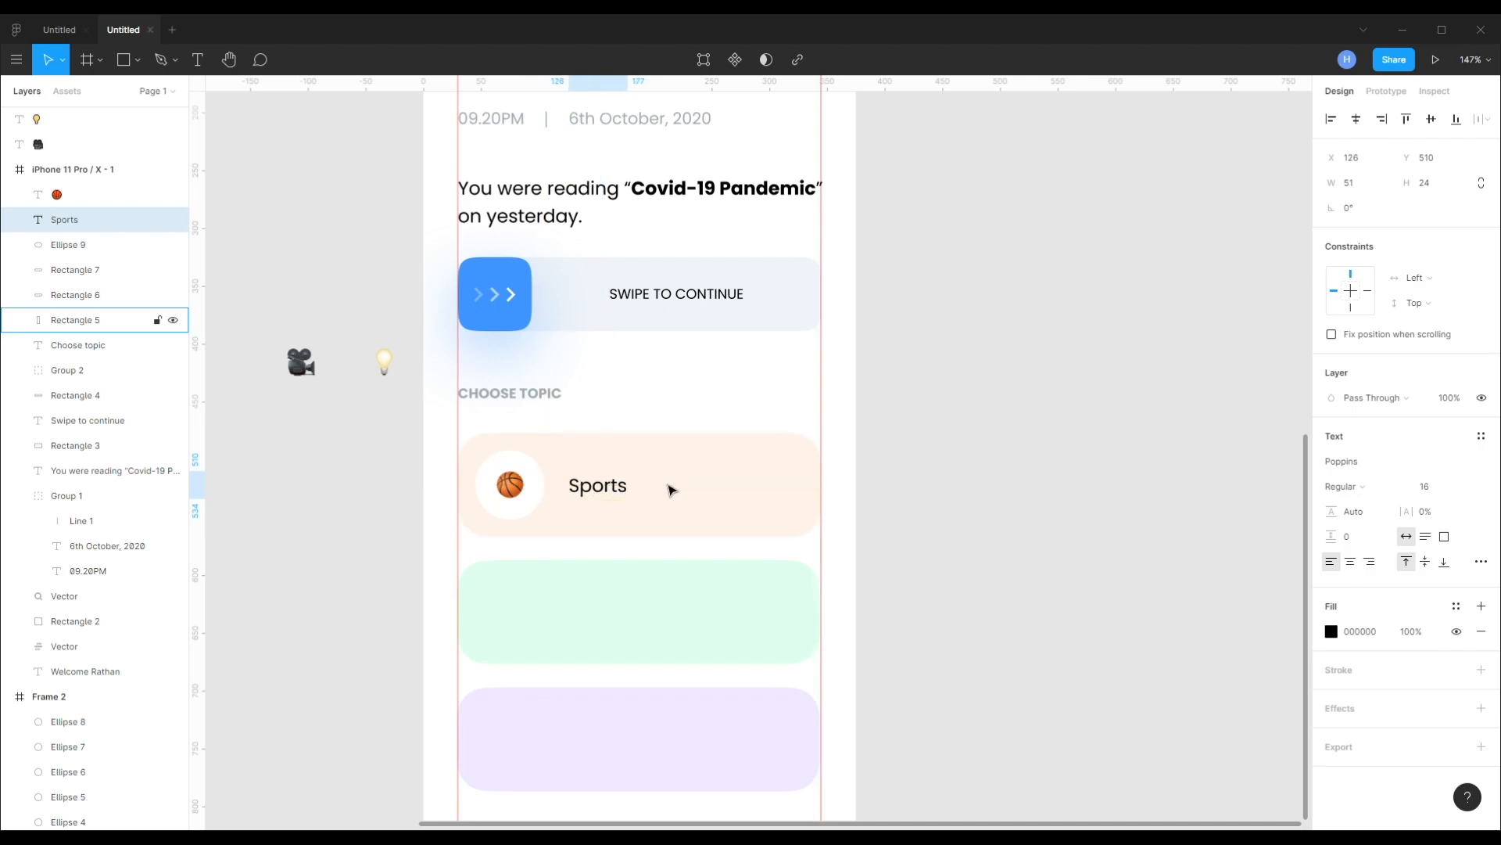
click(925, 506)
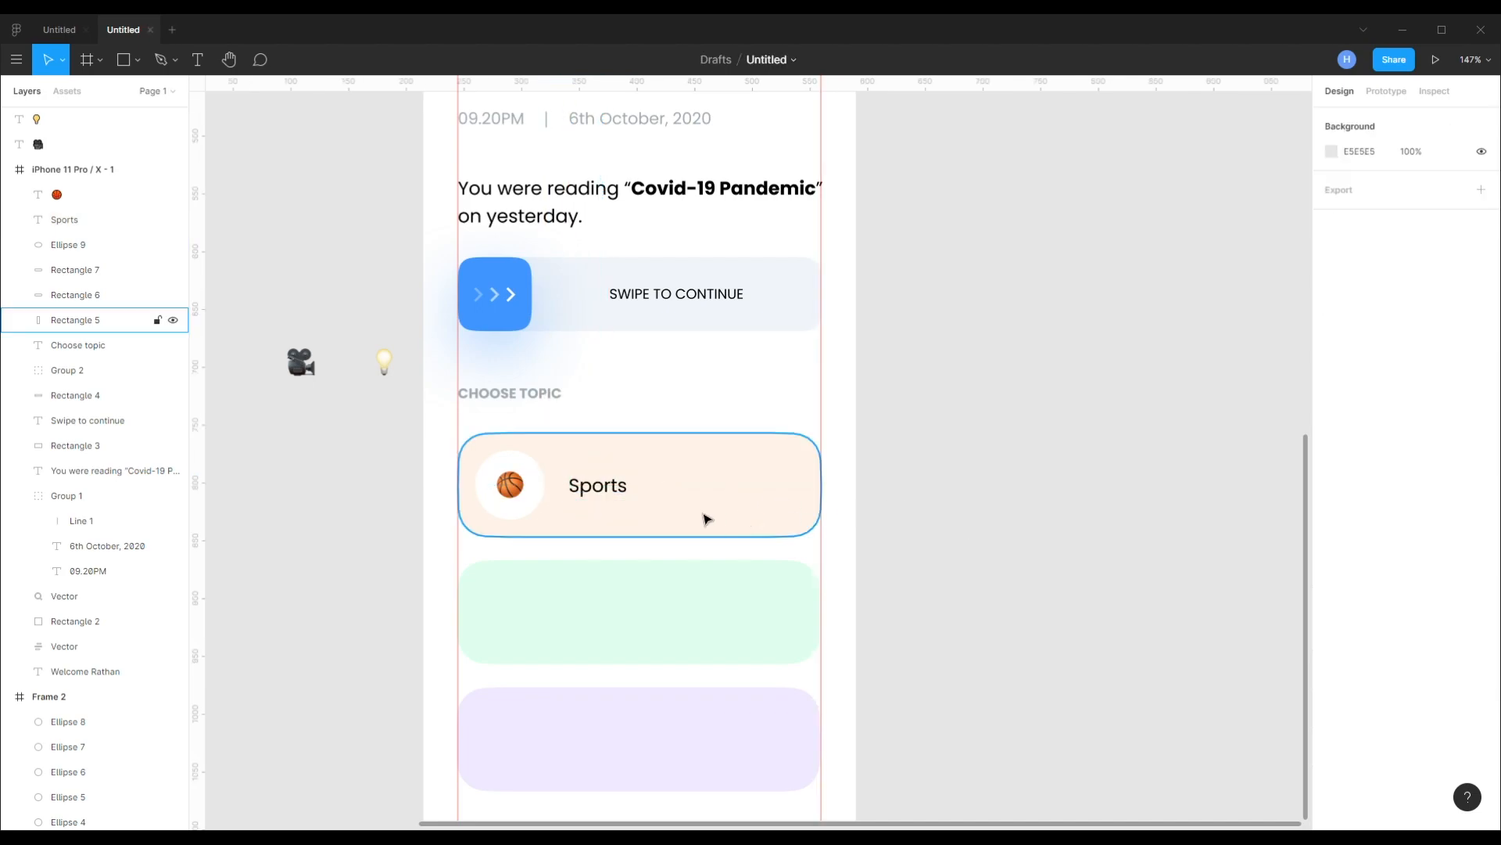
- Copy the white circle and "Sports" label onto the green card, placed as on the peach card
scroll(680, 469, down, 2)
click(638, 417)
shift+click(553, 428)
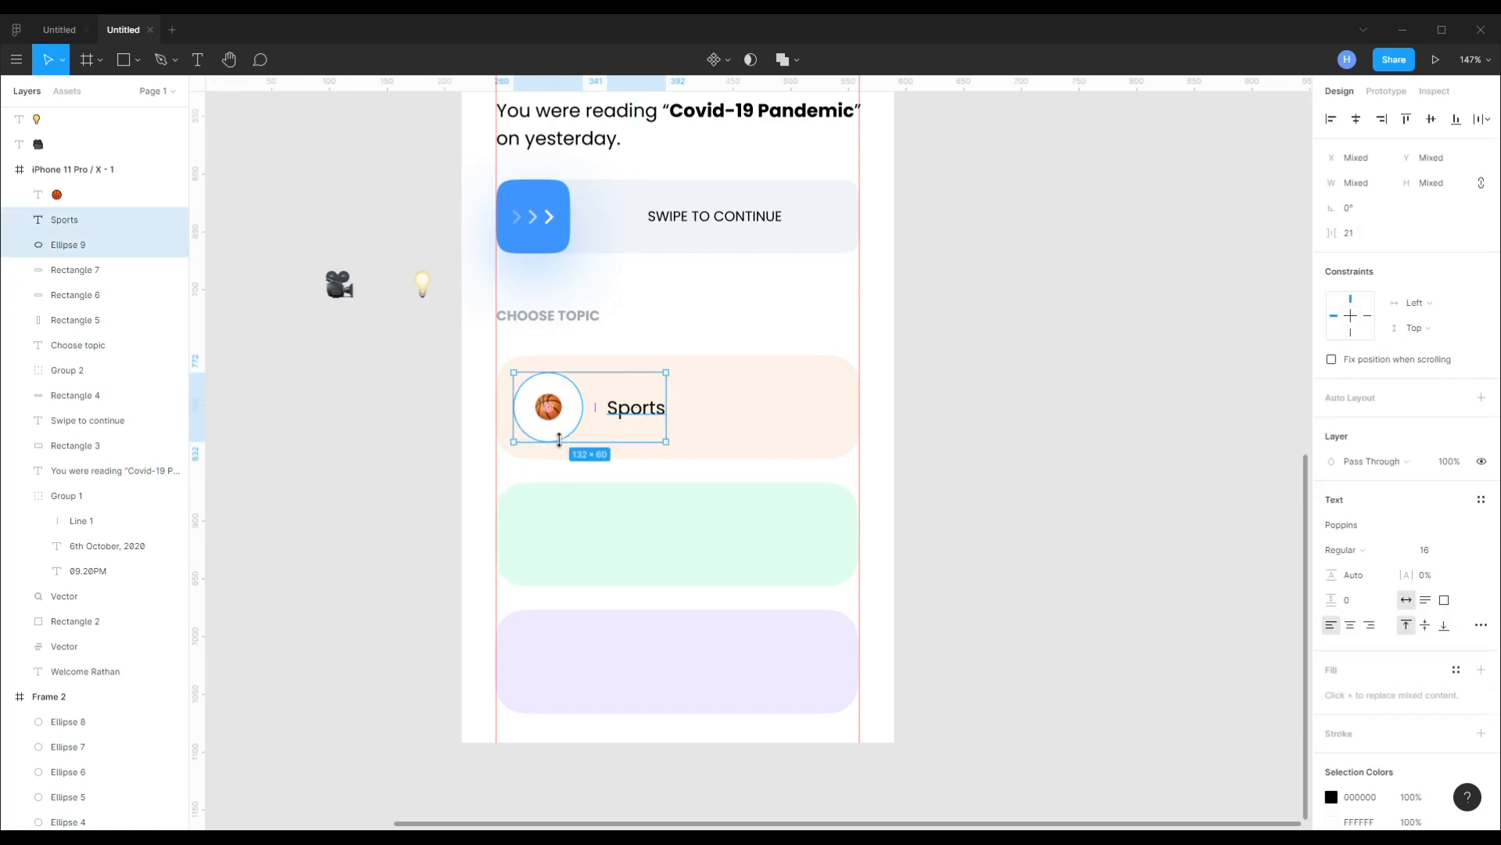
key(ctrl+c)
click(599, 508)
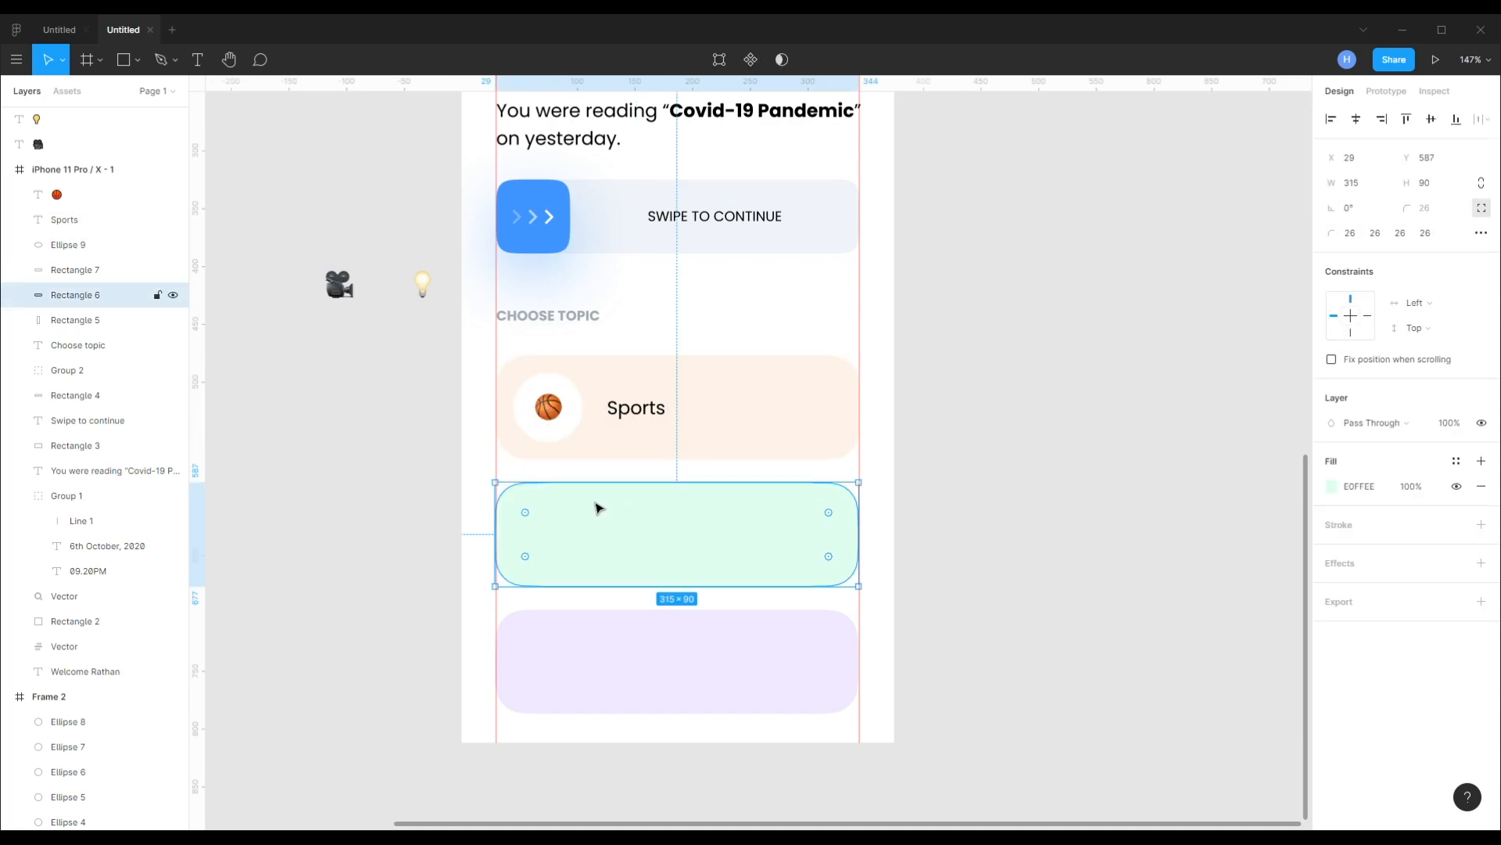
key(ctrl+v)
key(ctrl+z)
key(ctrl+v)
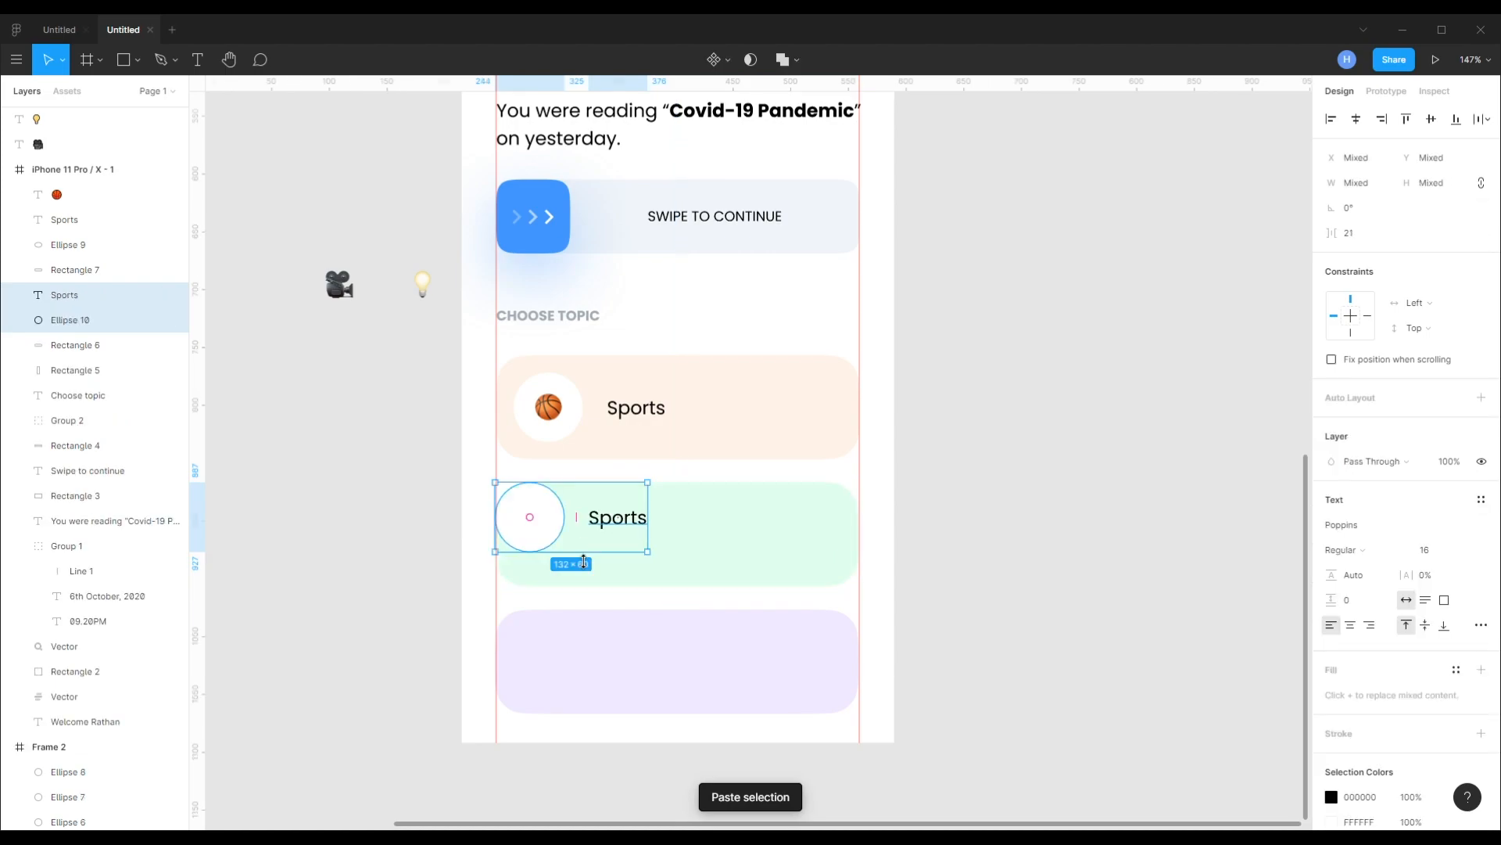
drag(547, 530, 551, 551)
- Change the green card's label to "Entertainment" and place the movie-camera emoji in its white circle
click(663, 551)
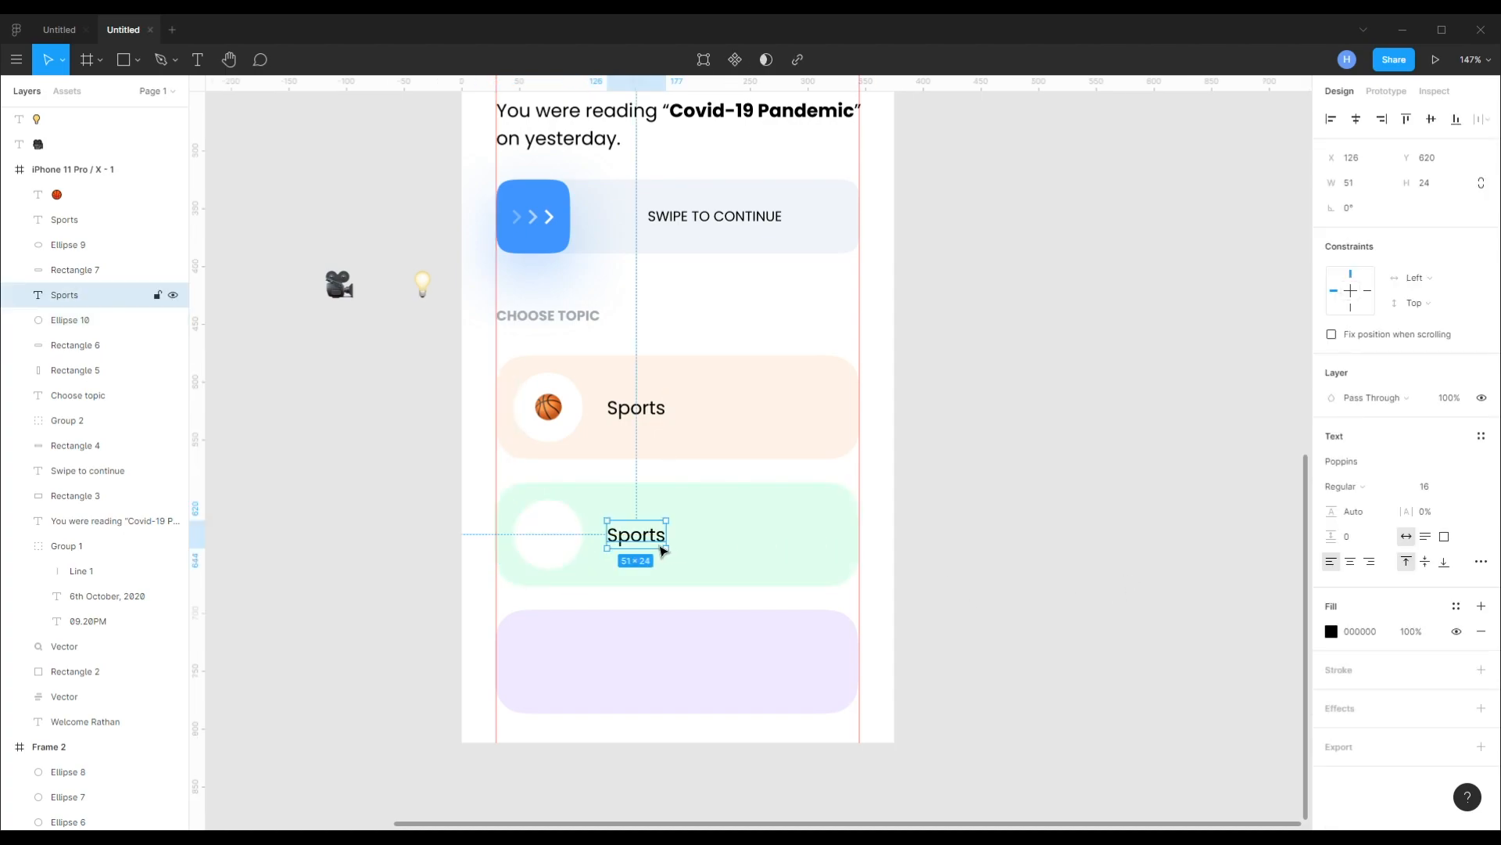
double_click(658, 541)
text(Enteer)
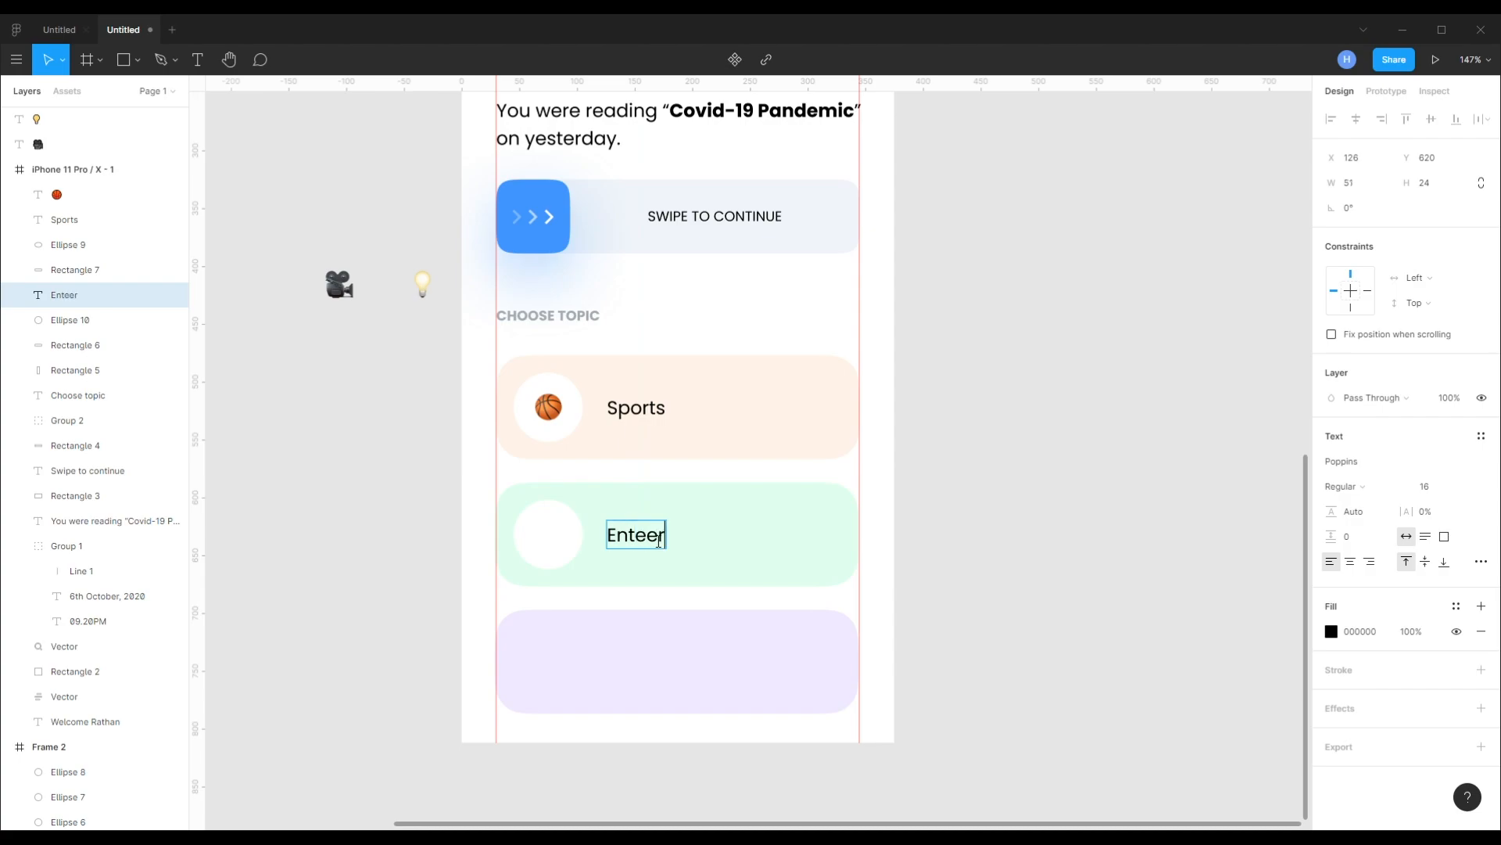
key(BackSpace)
key(BackSpace)
text(rtainment)
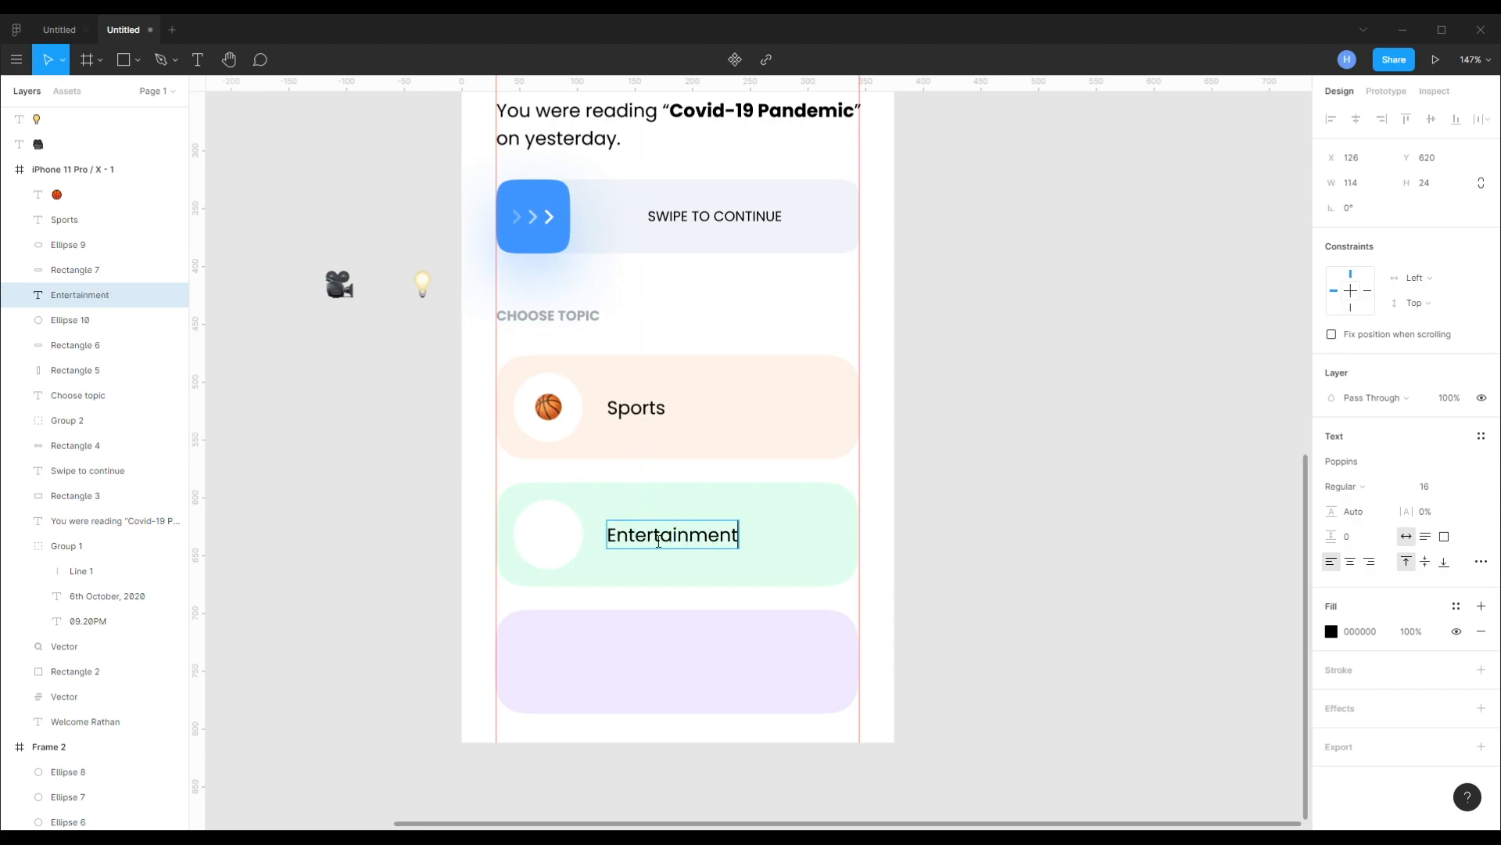
key(Escape)
drag(344, 288, 551, 536)
key(Escape)
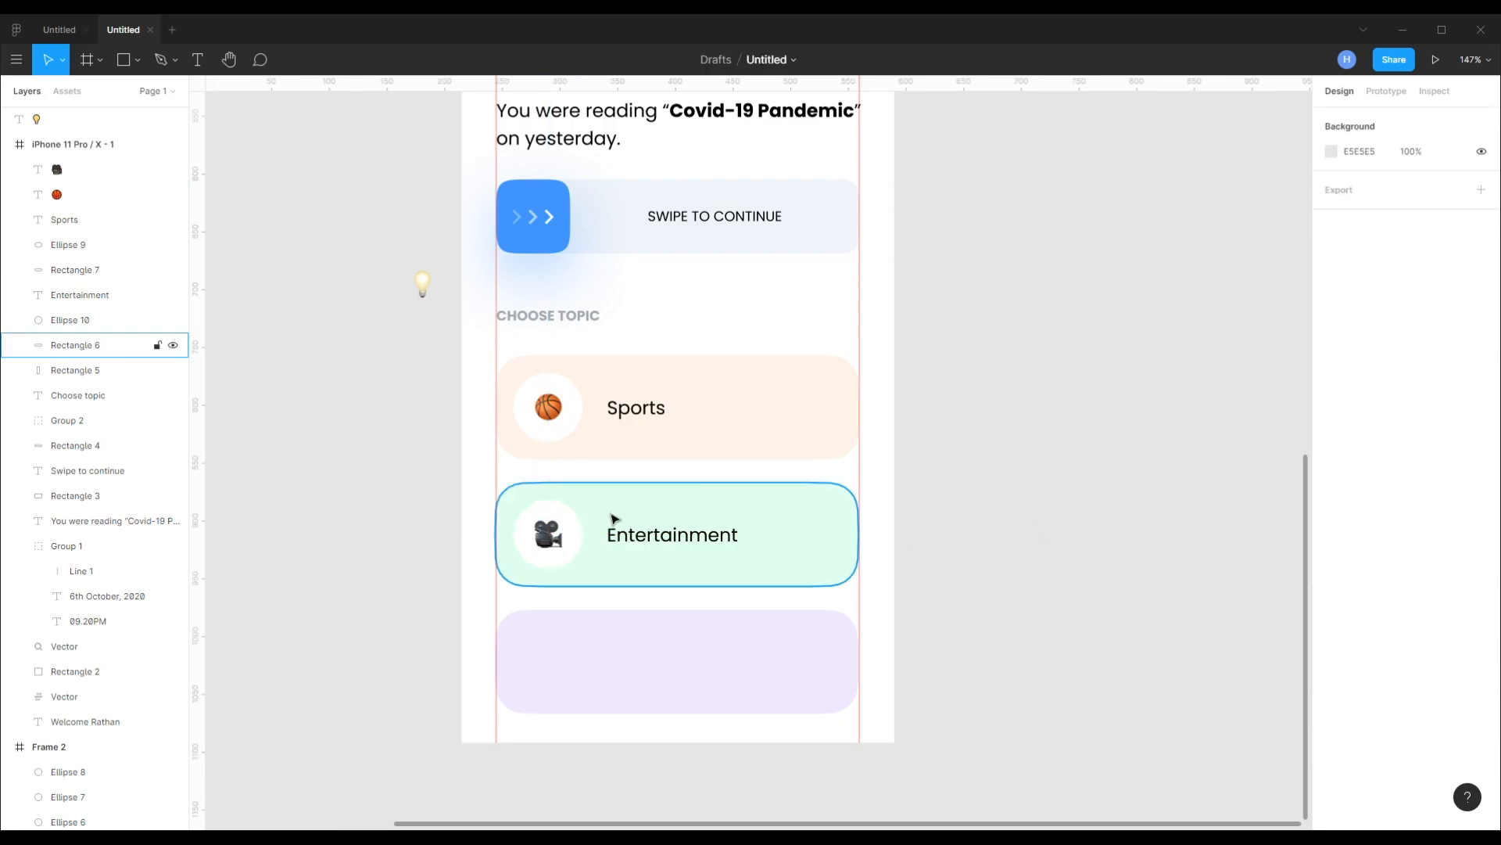
click(550, 563)
shift+click(549, 537)
shift+click(626, 538)
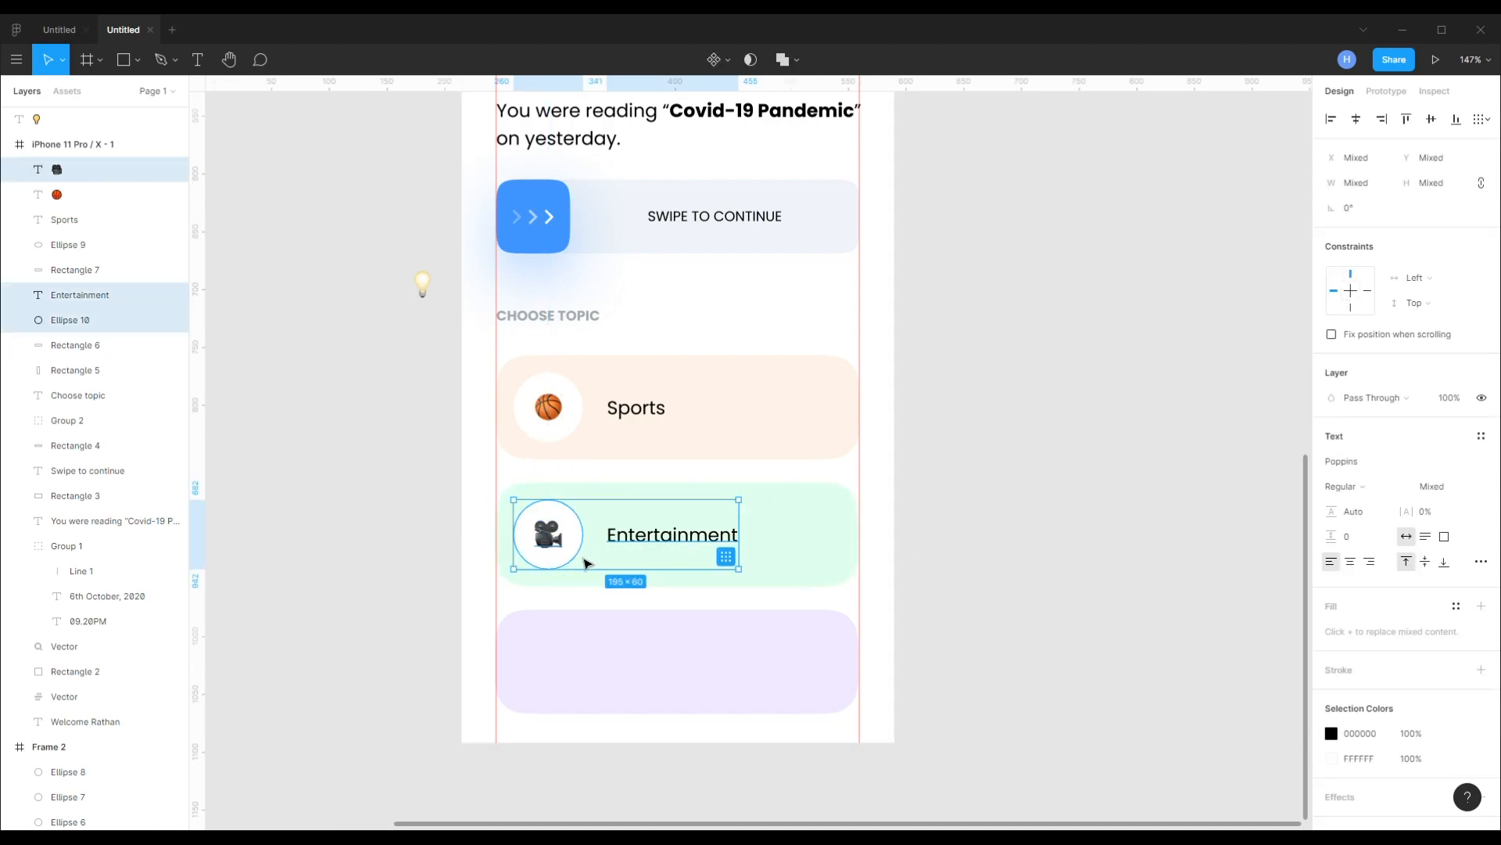
drag(541, 532, 539, 638)
key(ctrl+z)
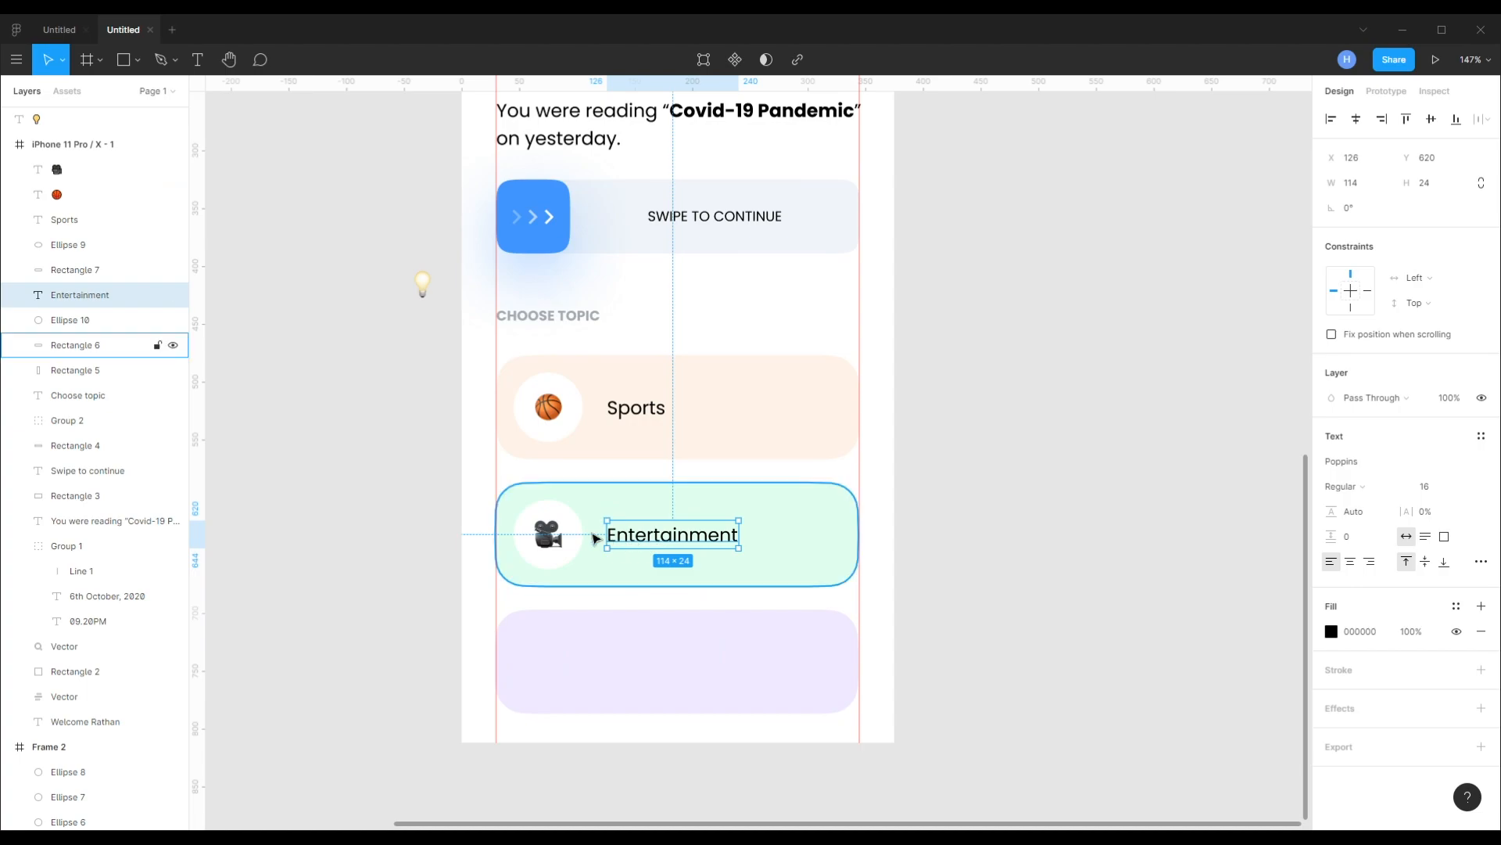
- Group the green card's circle, emoji and label, duplicate the group onto the purple card and centre it vertically there
shift+click(556, 517)
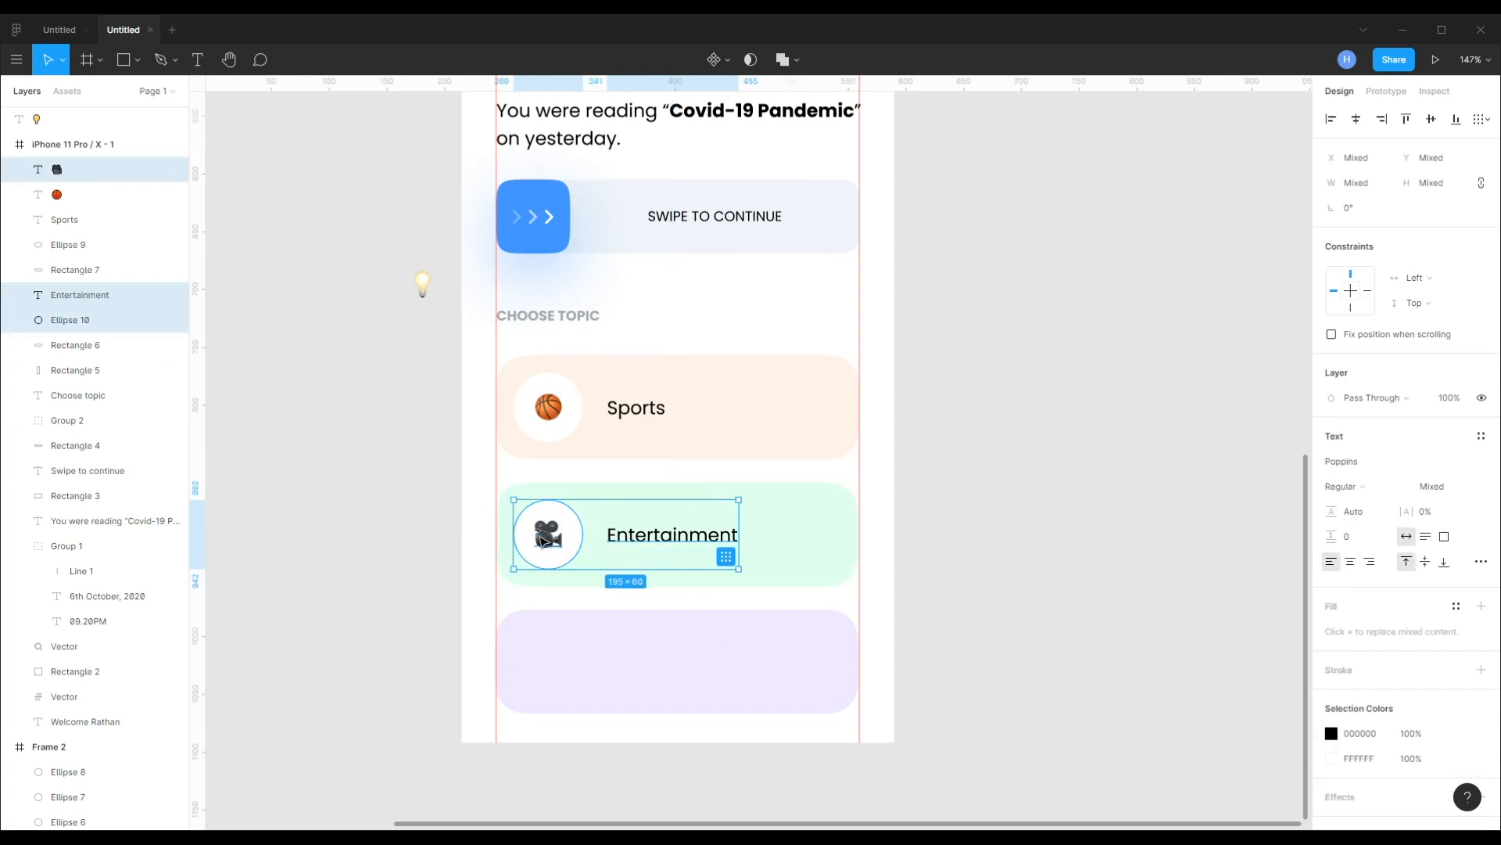
key(ctrl+g)
drag(545, 540, 550, 666)
shift+click(813, 661)
click(1431, 119)
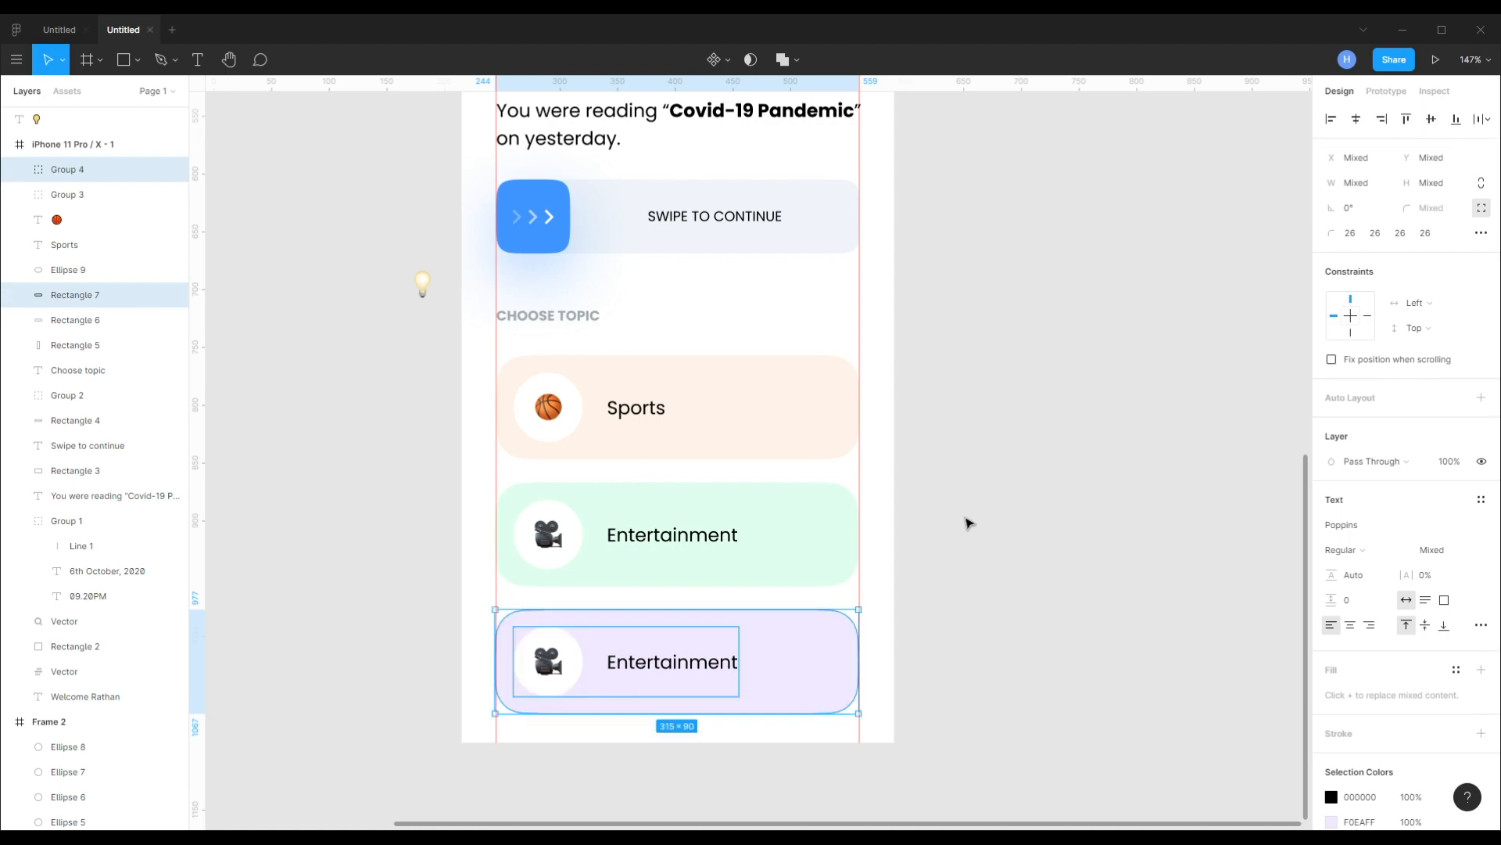
- Change the purple card's label to "Technology"
click(583, 657)
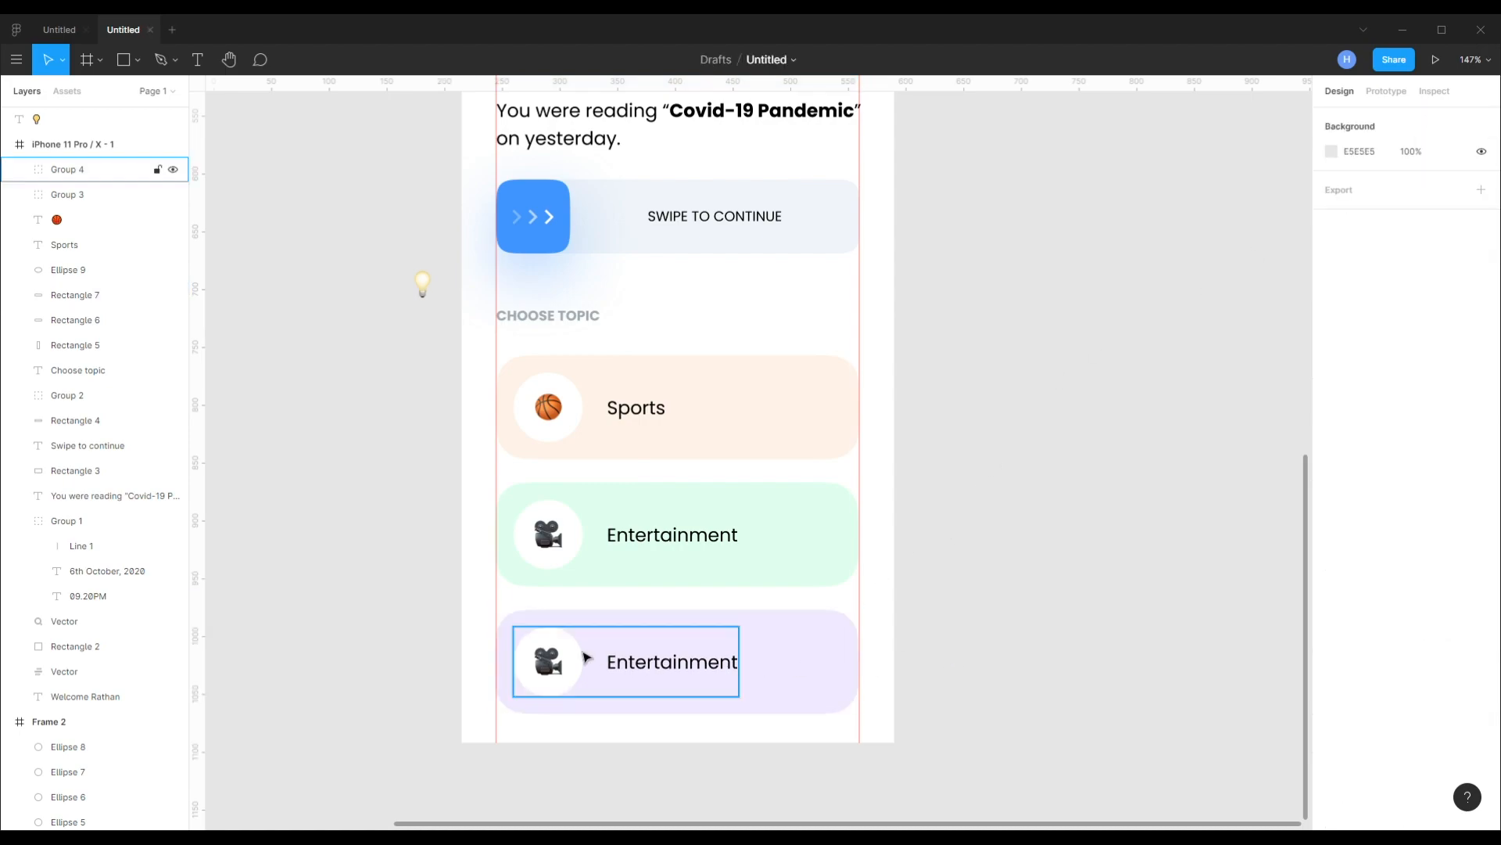
double_click(622, 661)
double_click(625, 665)
text(Technologu)
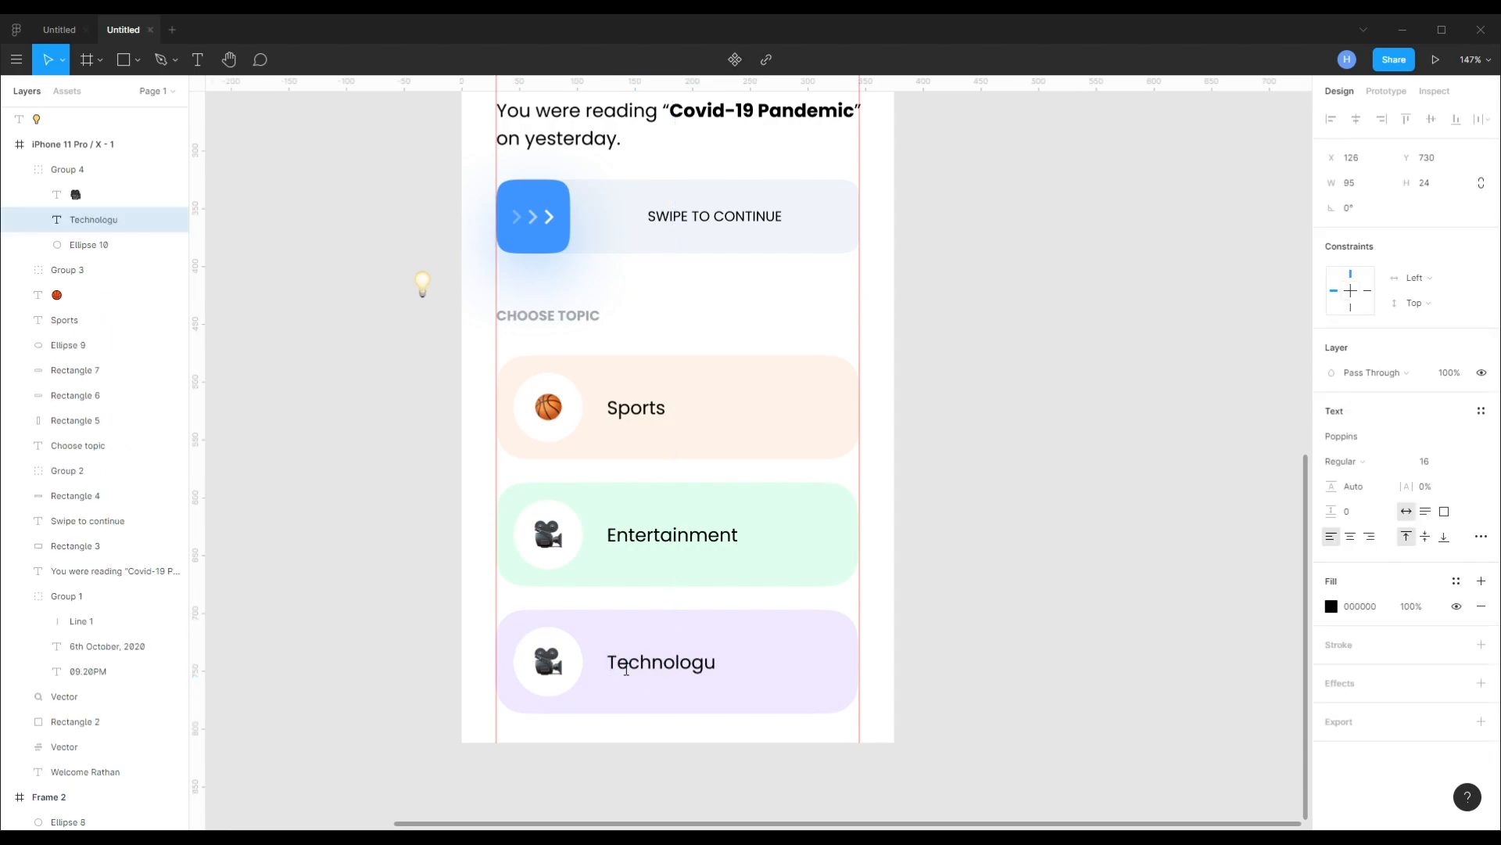
key(Escape)
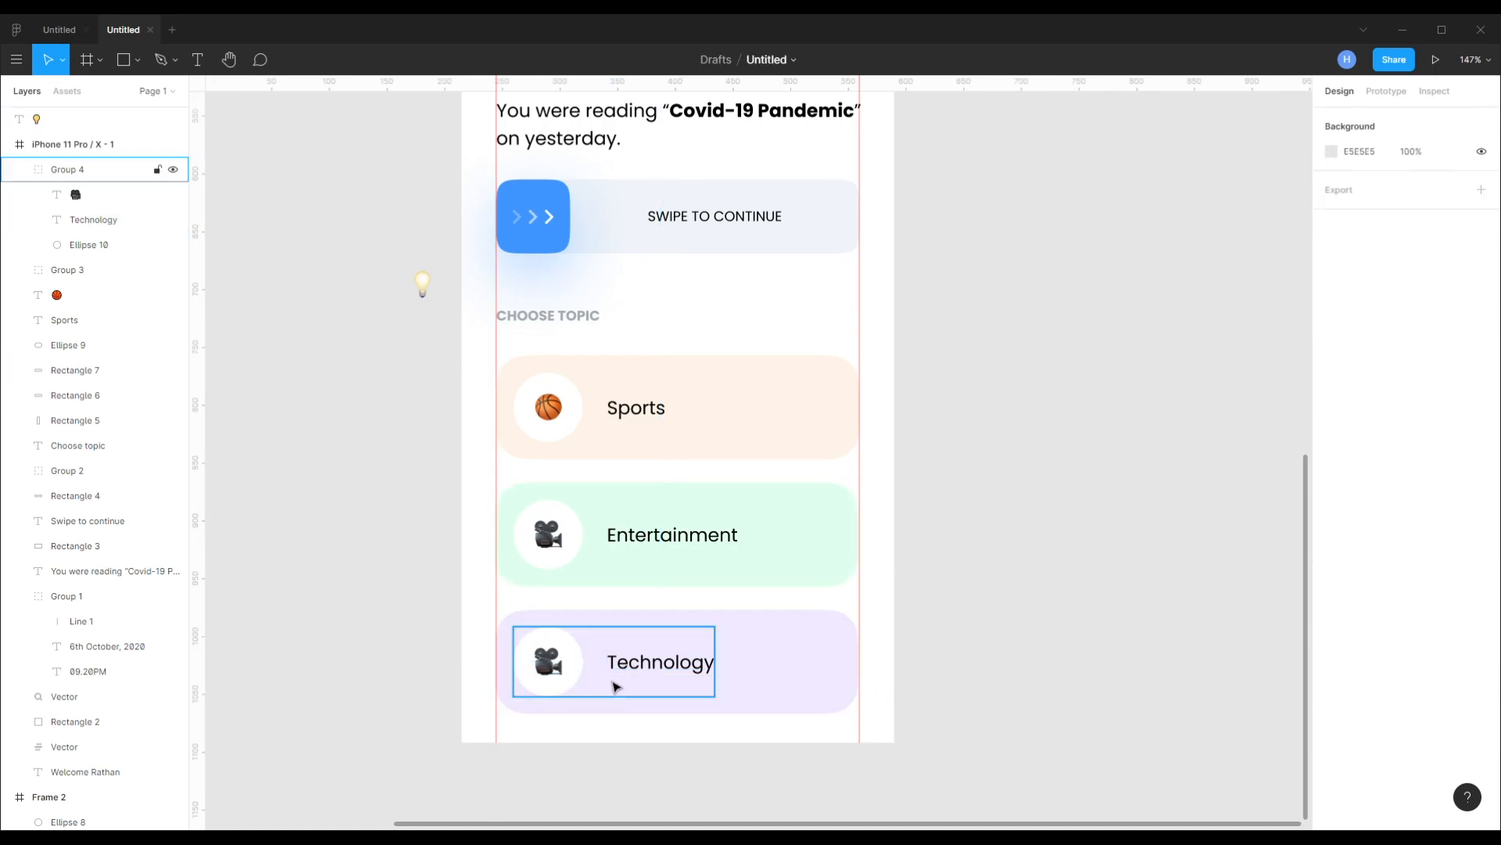
- Ungroup the purple card's contents and replace its movie-camera emoji with the light-bulb emoji
right_click(640, 691)
click(690, 556)
drag(421, 286, 550, 670)
click(559, 679)
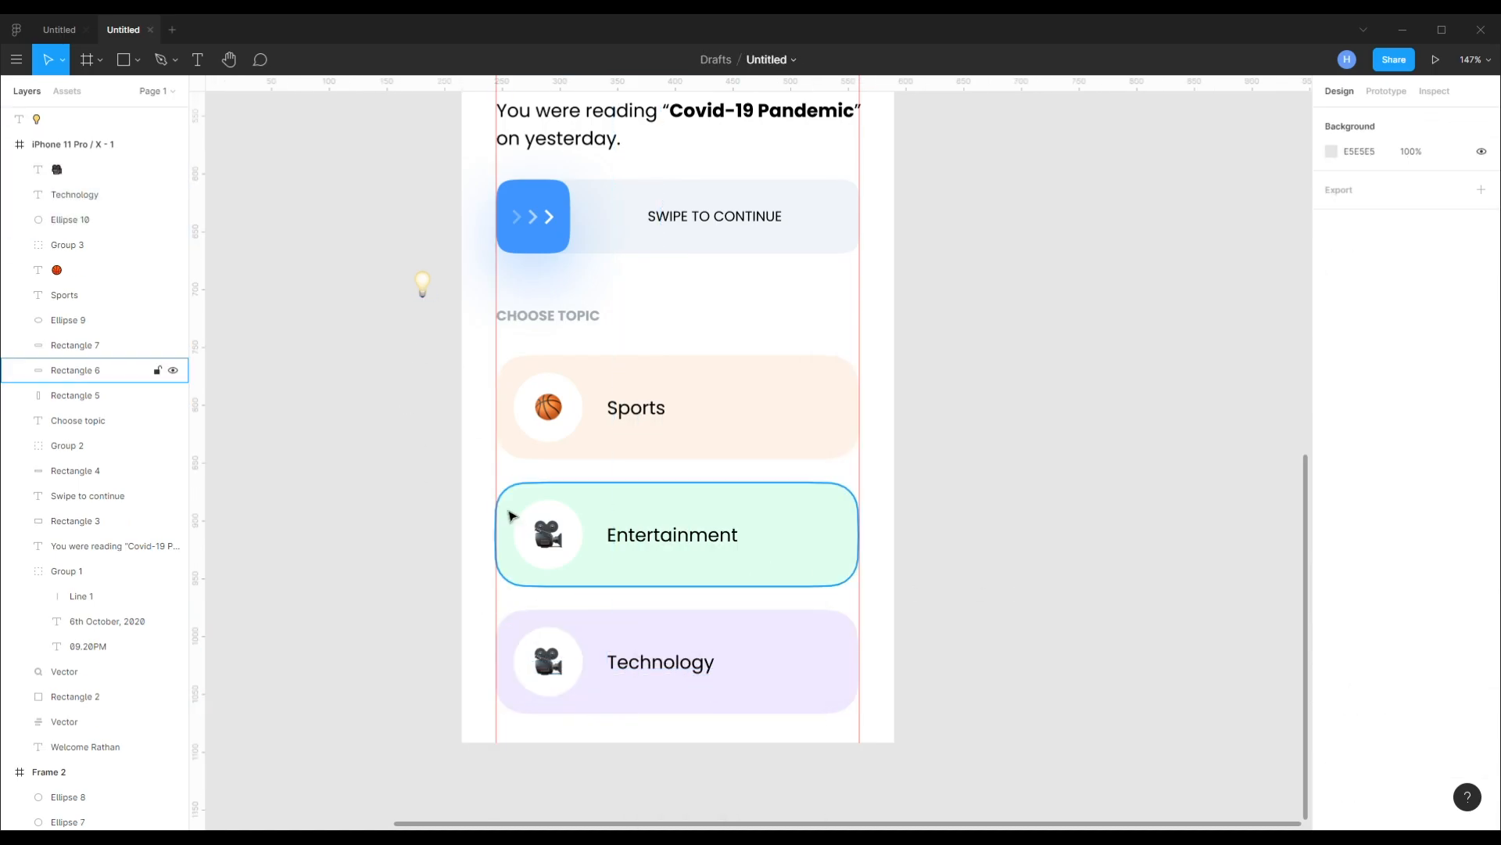
key(Delete)
click(1076, 627)
scroll(724, 664, up, 2)
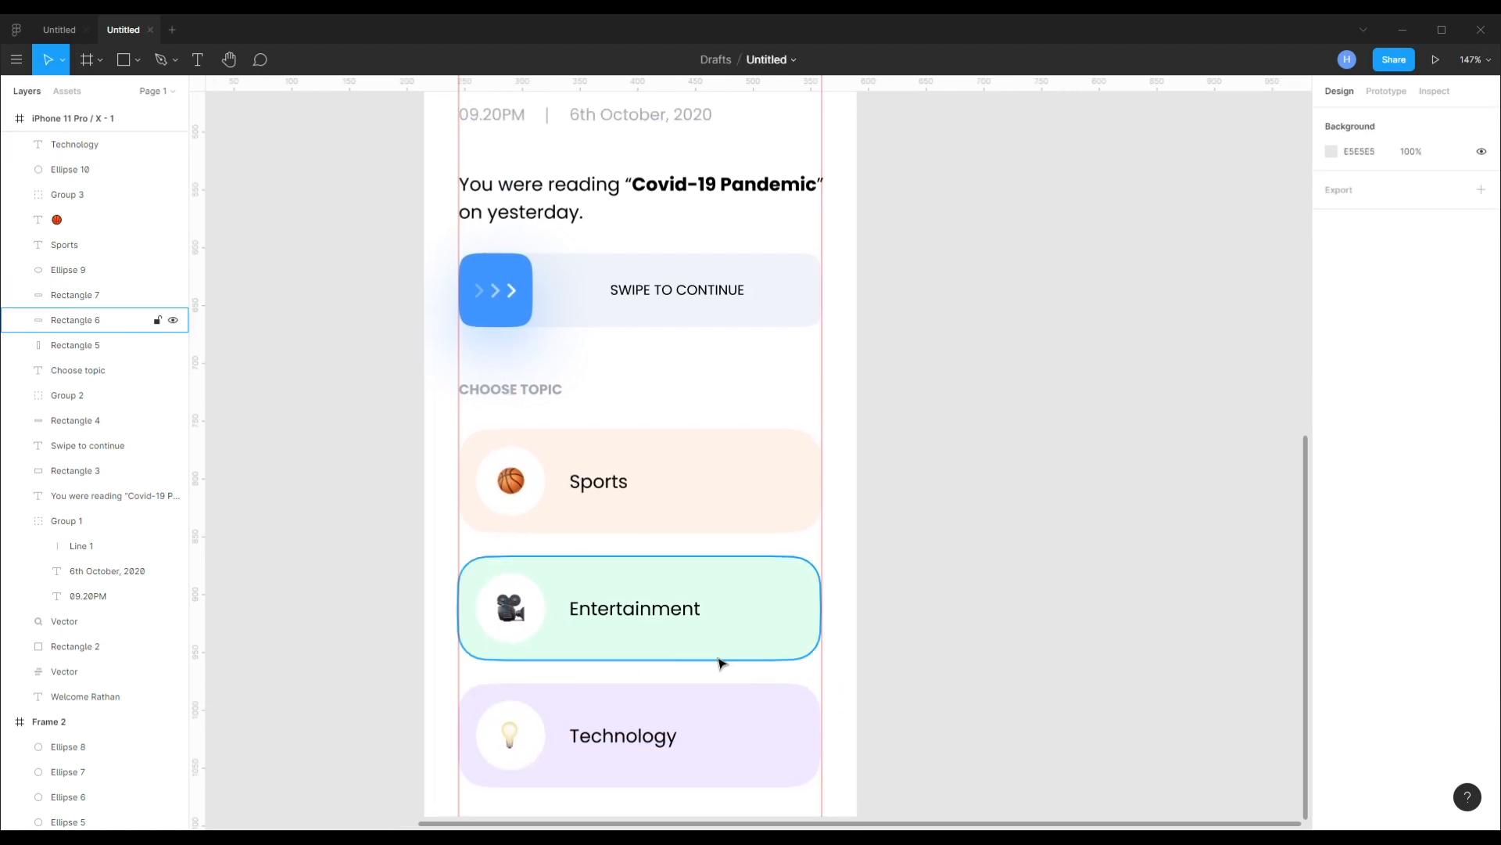
- Duplicate the finished phone frame to its right, level with the original at X 645
scroll(891, 479, up, 2)
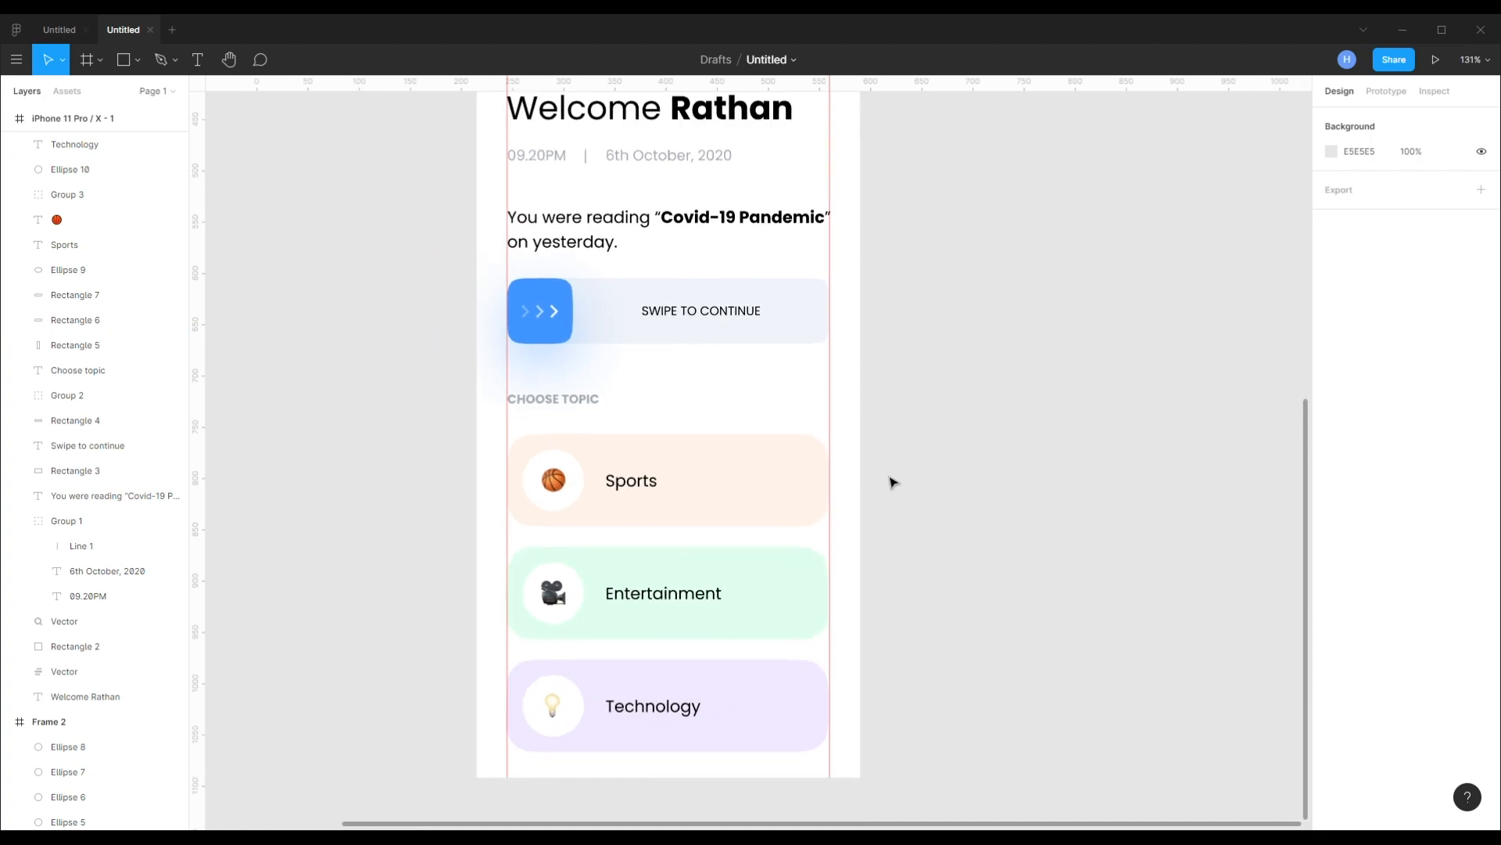
scroll(891, 479, down, 5)
scroll(865, 465, down, 2)
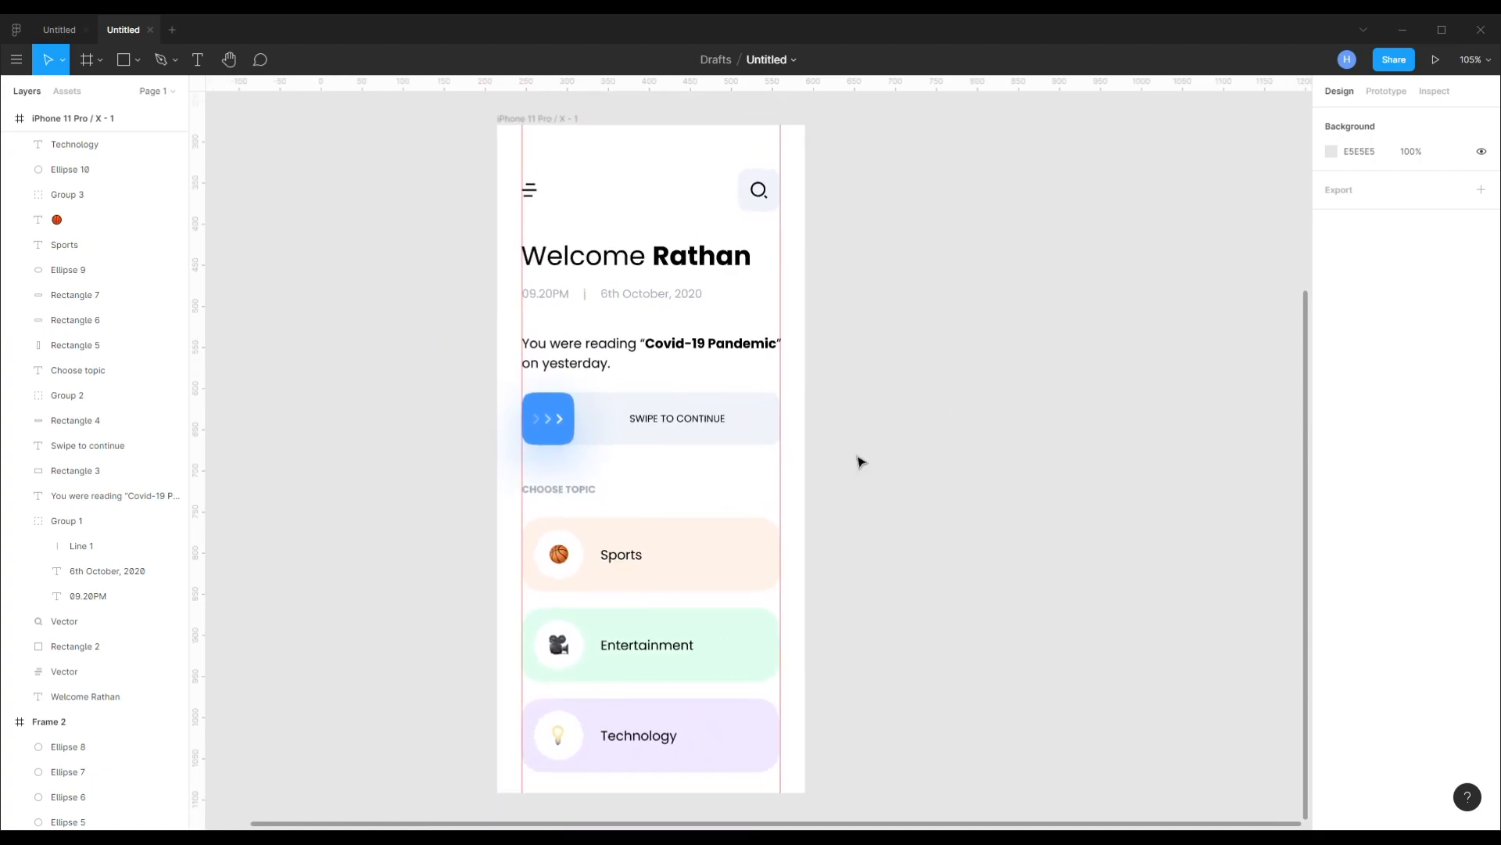
drag(864, 455, 710, 429)
click(454, 108)
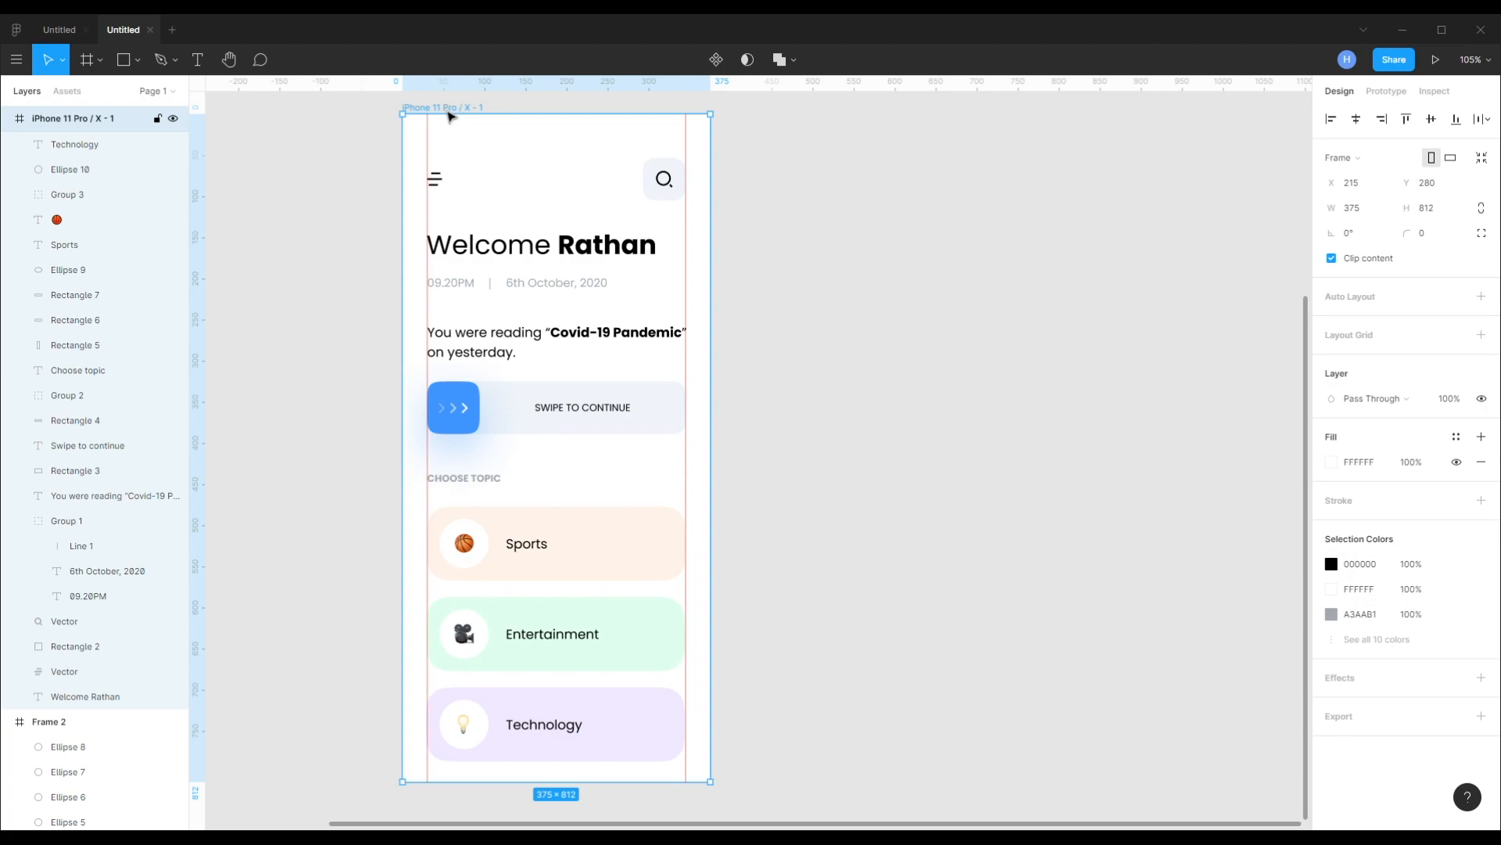
drag(426, 116, 791, 116)
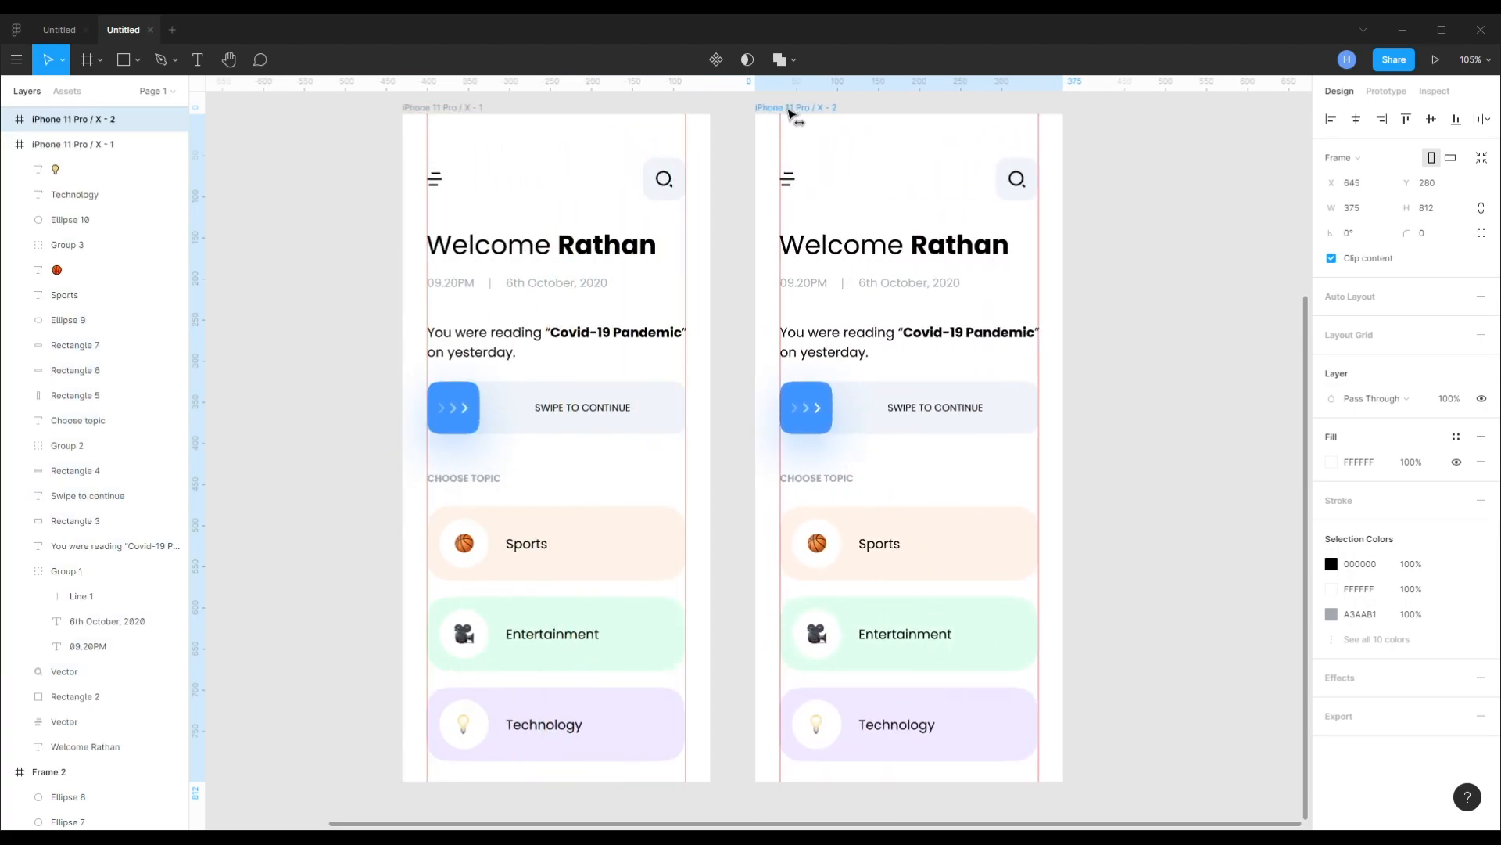
- Delete the search icon and its rounded background from the duplicated screen
drag(932, 331, 805, 367)
click(665, 222)
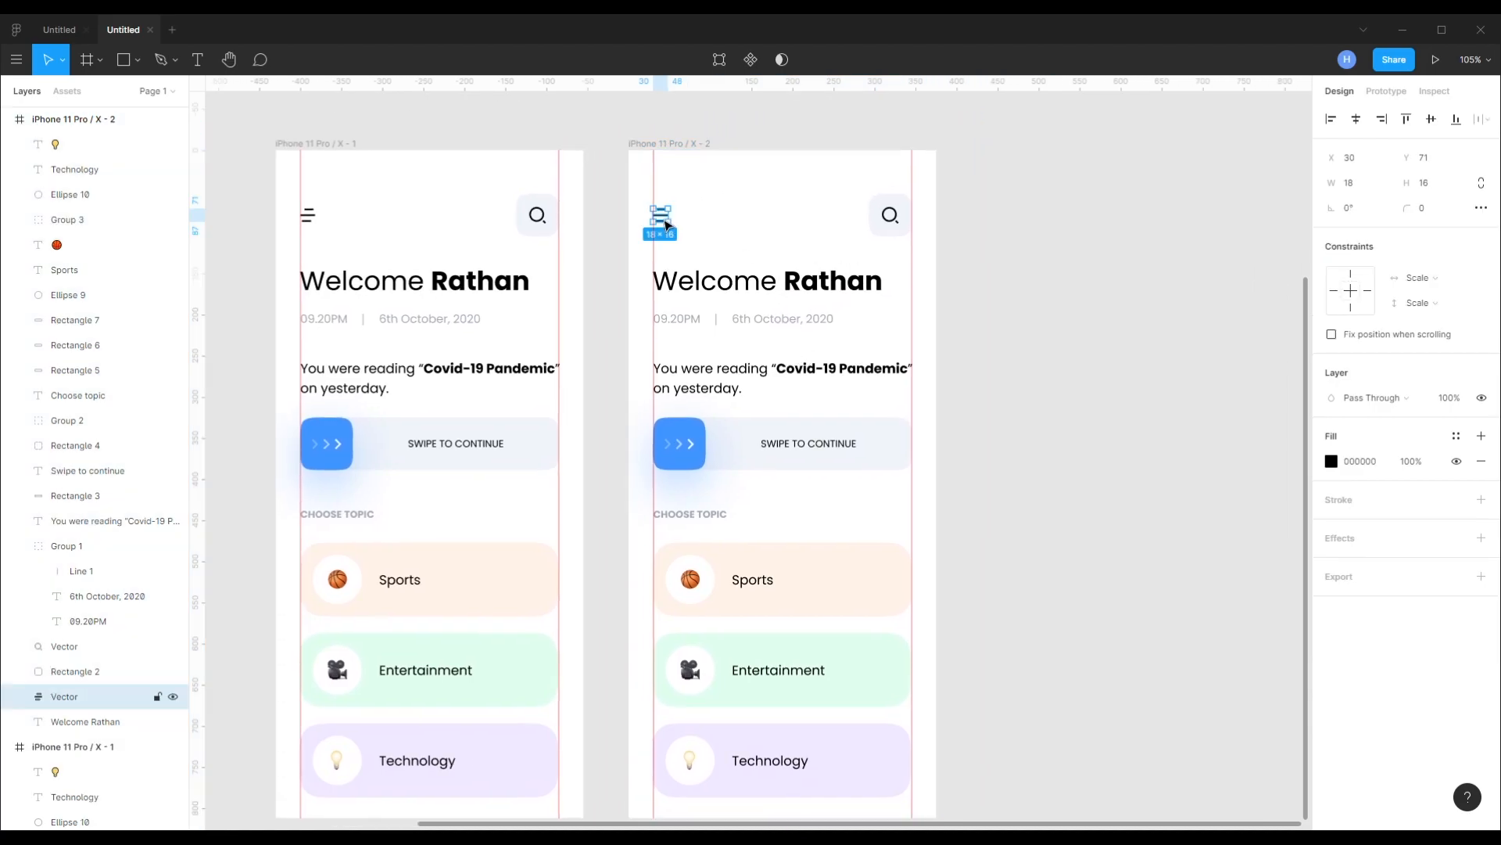
click(890, 215)
shift+click(899, 227)
key(Delete)
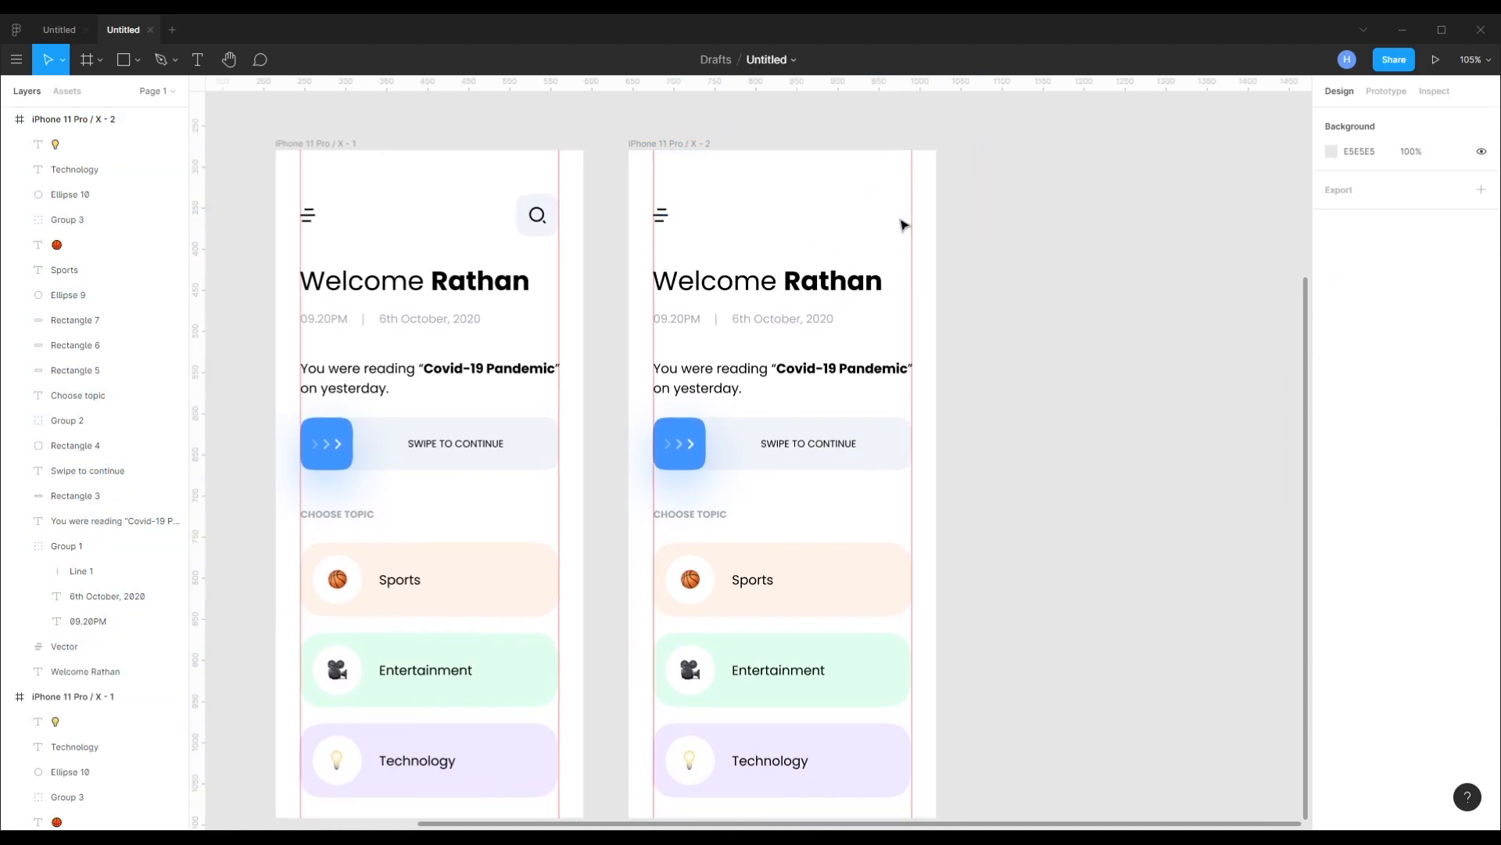
- Delete the green Entertainment and purple Technology cards with their contents from the duplicated screen
scroll(901, 221, down, 2)
click(880, 687)
shift+click(861, 609)
shift+click(870, 546)
drag(1046, 765, 645, 575)
key(Delete)
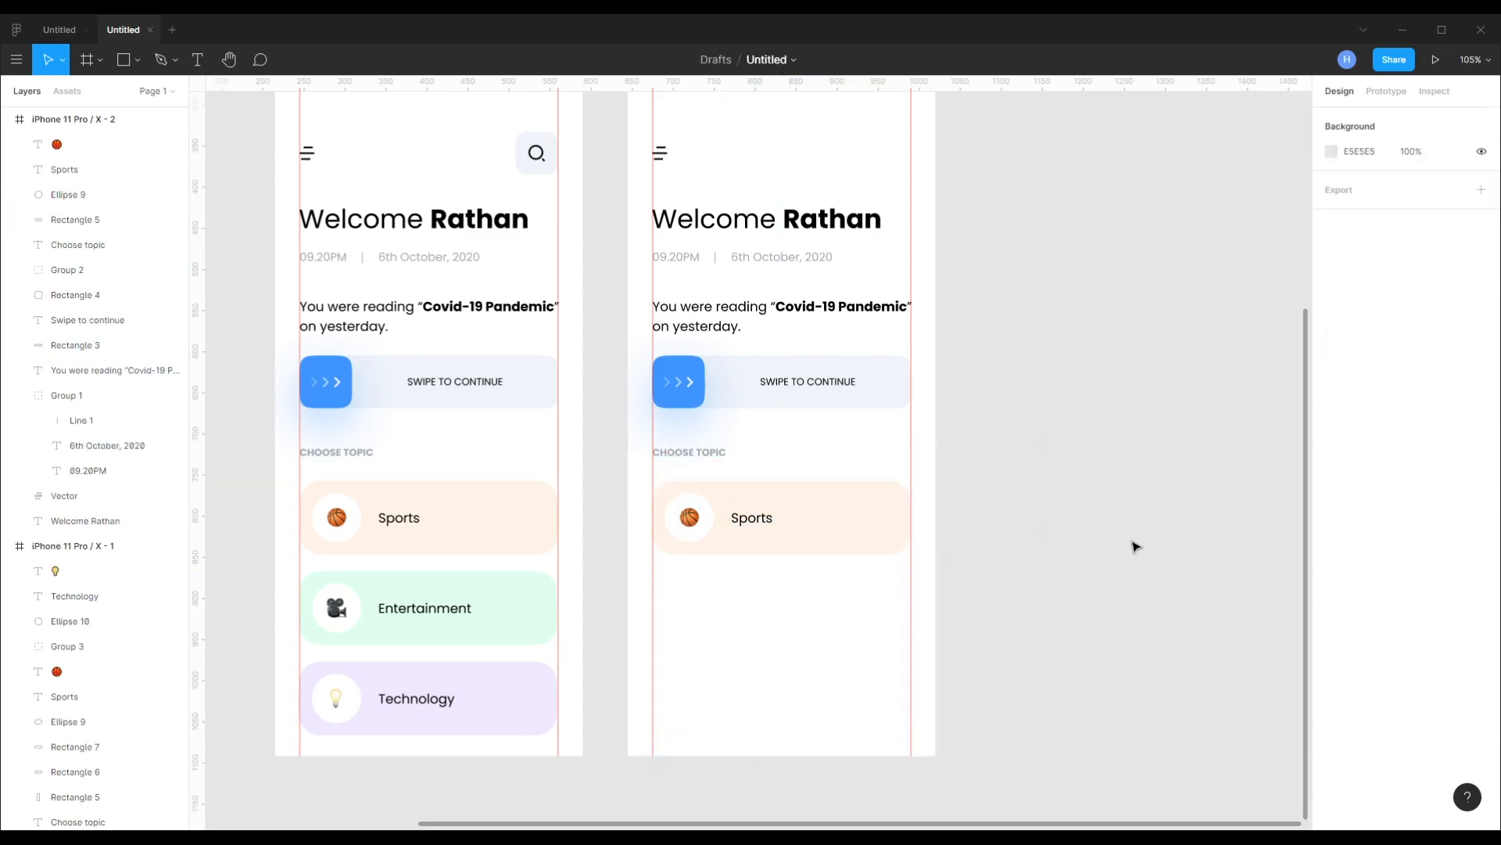
- Delete the basketball emoji, "Sports" label and white circle from the duplicated screen's peach card
click(768, 522)
shift+click(691, 520)
shift+click(694, 548)
shift+click(701, 548)
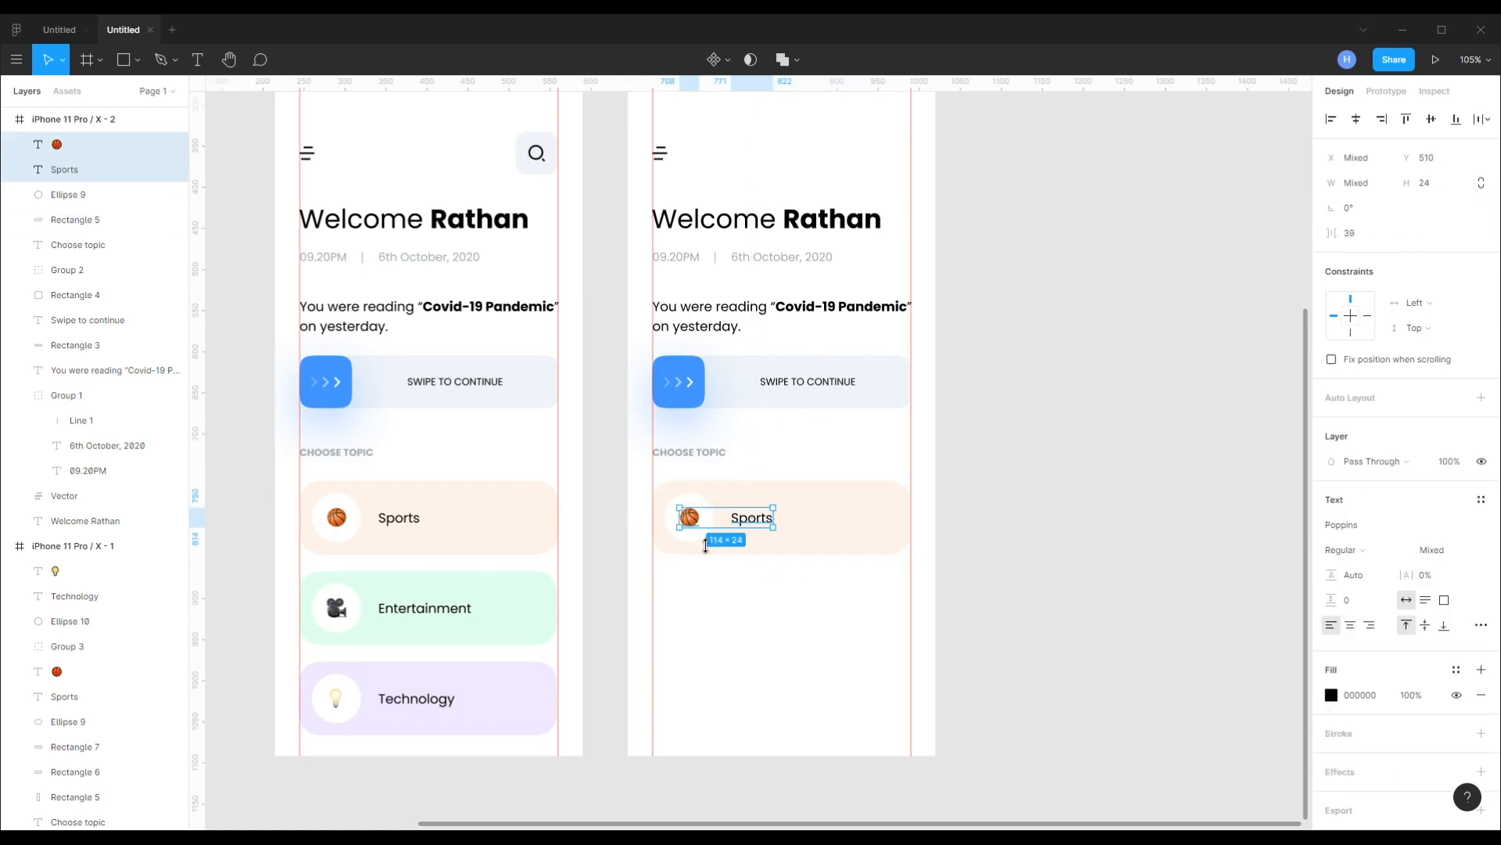
shift+click(704, 536)
key(Delete)
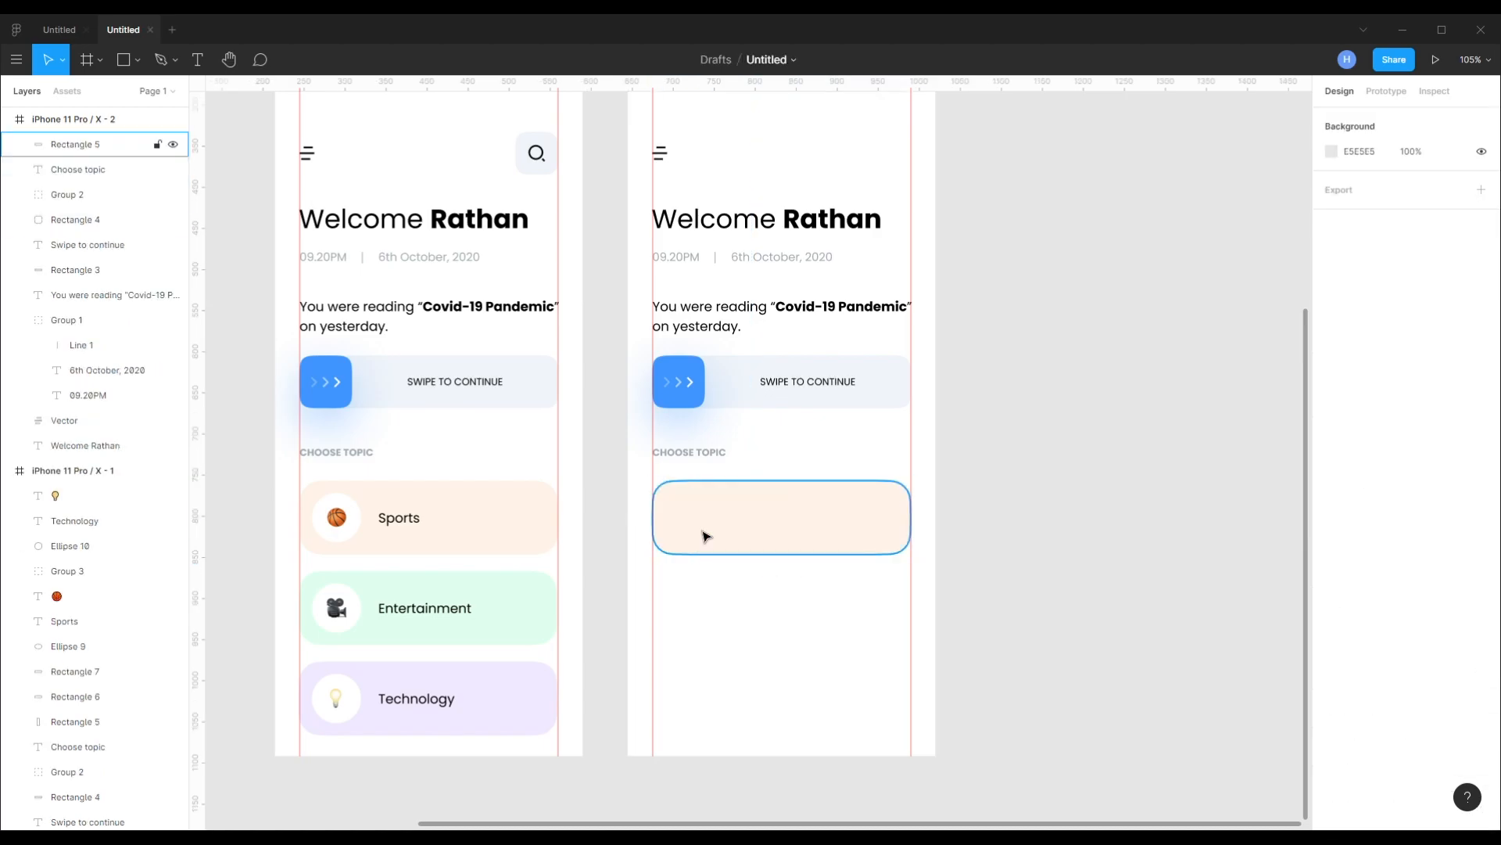
- Move the "Choose topic" heading and the empty peach card further down on the duplicated screen, leaving a gap below the swipe bar
click(705, 537)
shift+click(696, 458)
drag(810, 545, 816, 680)
click(997, 639)
drag(739, 449, 712, 583)
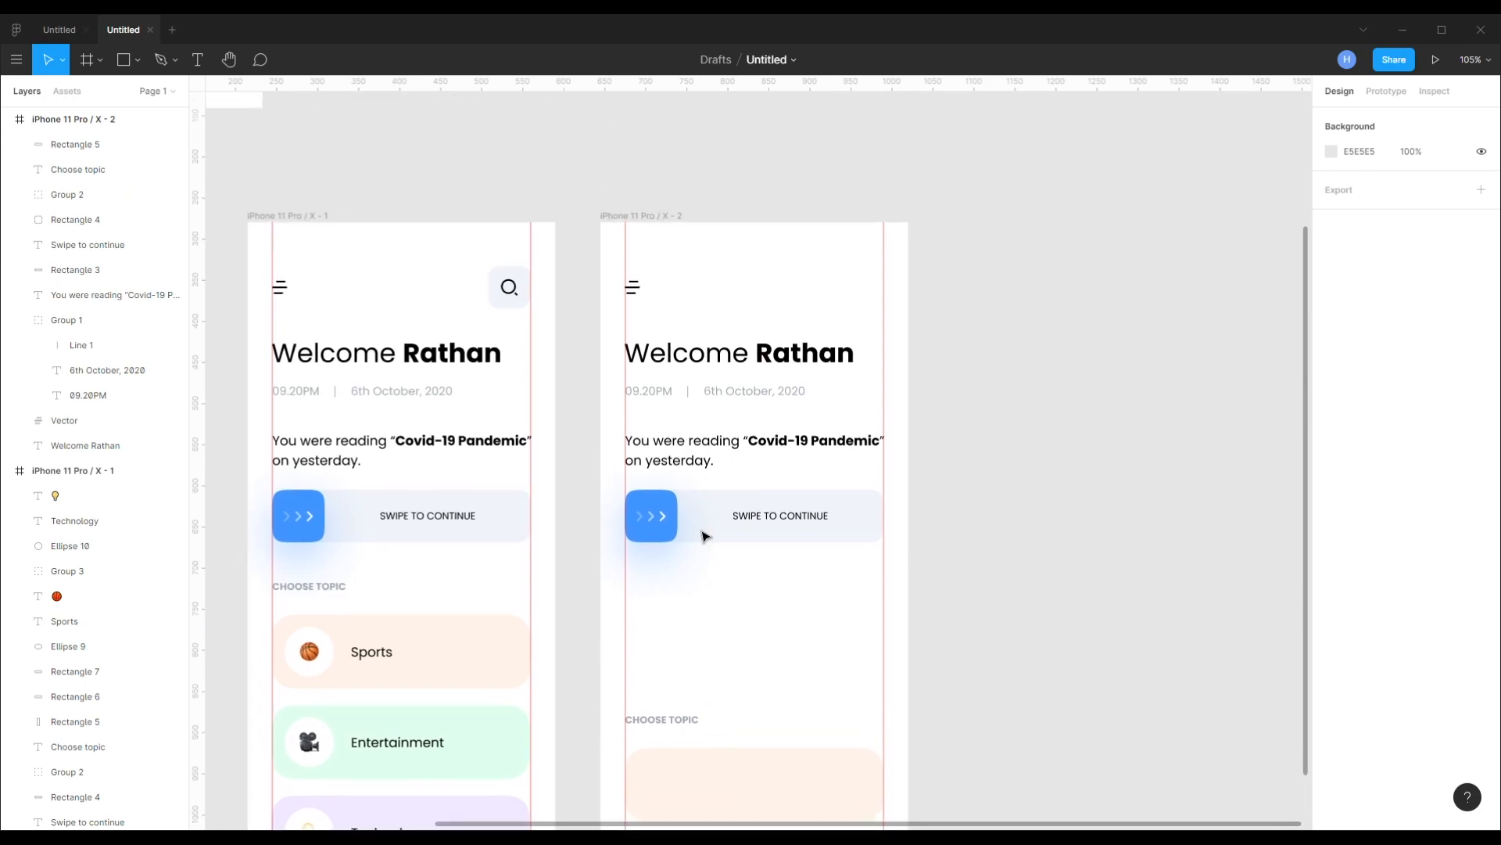
- Replace the welcome heading on the second screen with "Sports" in bold
click(692, 368)
double_click(693, 368)
click(693, 368)
double_click(693, 369)
key(BackSpace)
double_click(693, 367)
text(Sports)
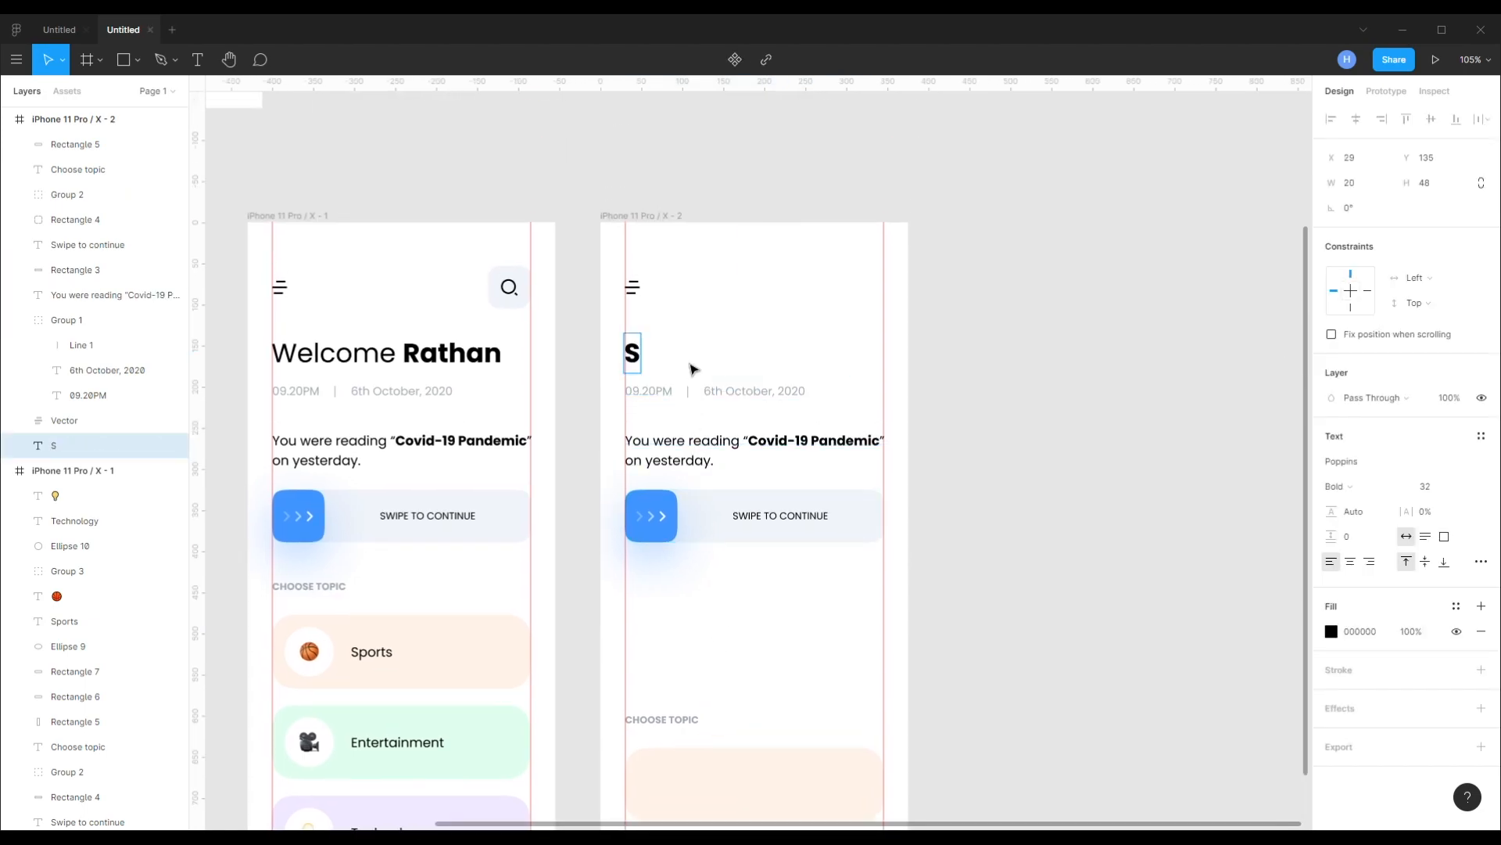
key(Escape)
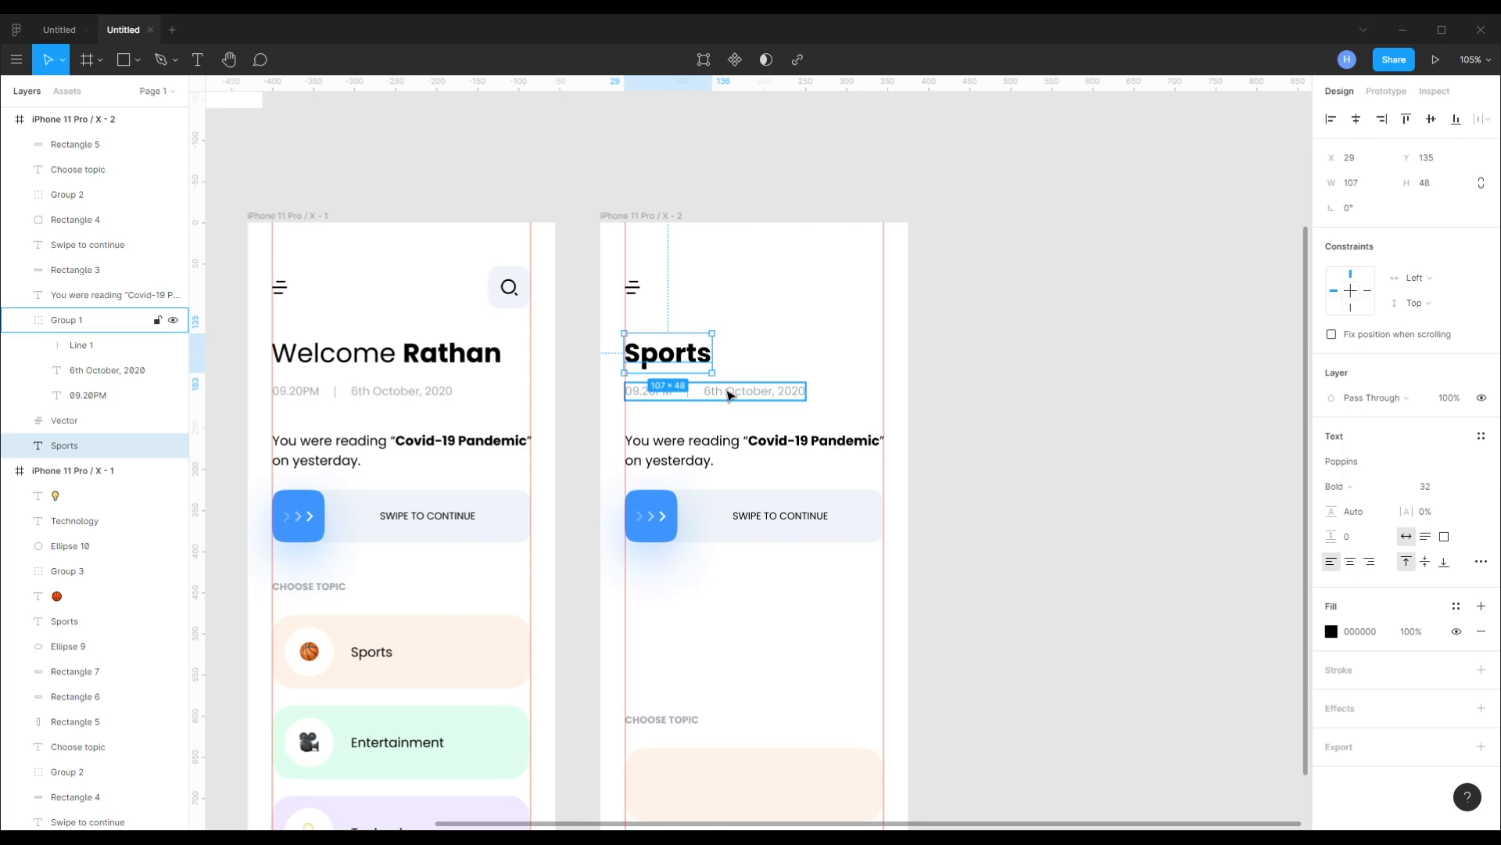
- Ungroup the second screen's time and date row, and delete its divider and date along with the reading text below
ctrl+click(428, 396)
click(1008, 450)
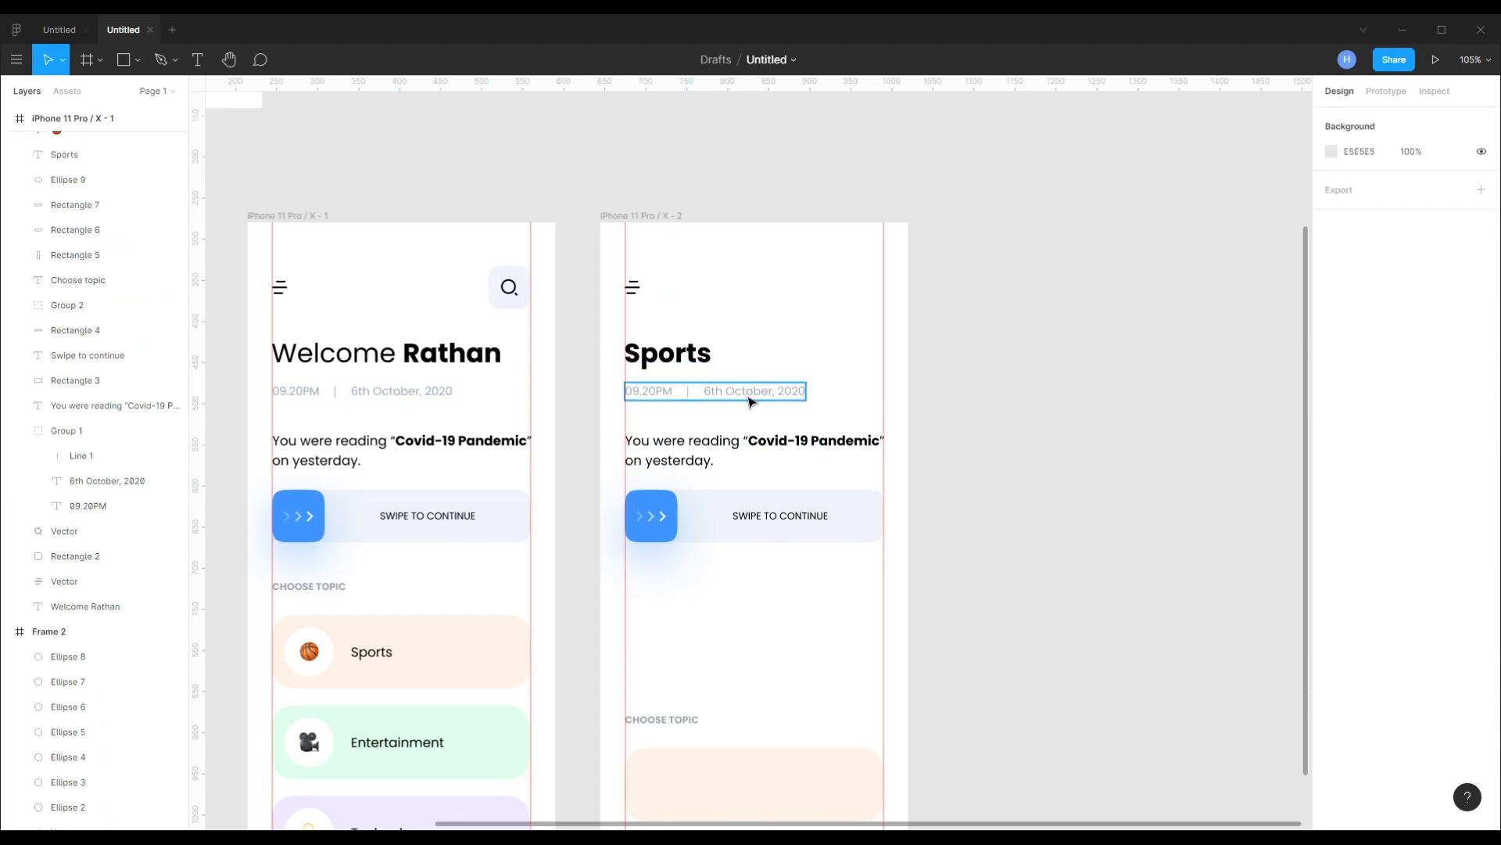
click(700, 395)
right_click(712, 393)
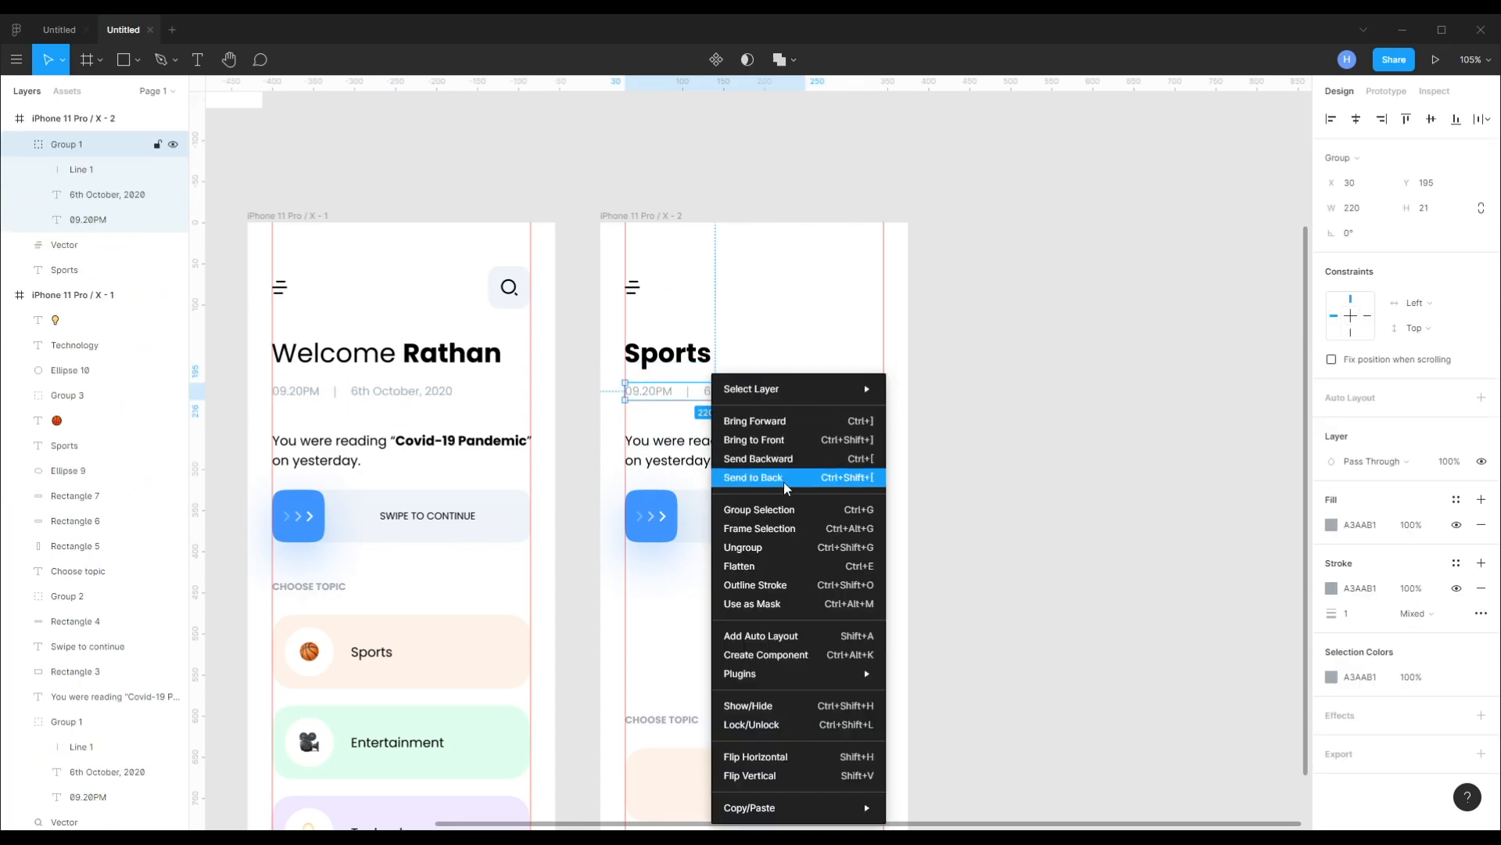
click(769, 549)
click(731, 418)
click(658, 394)
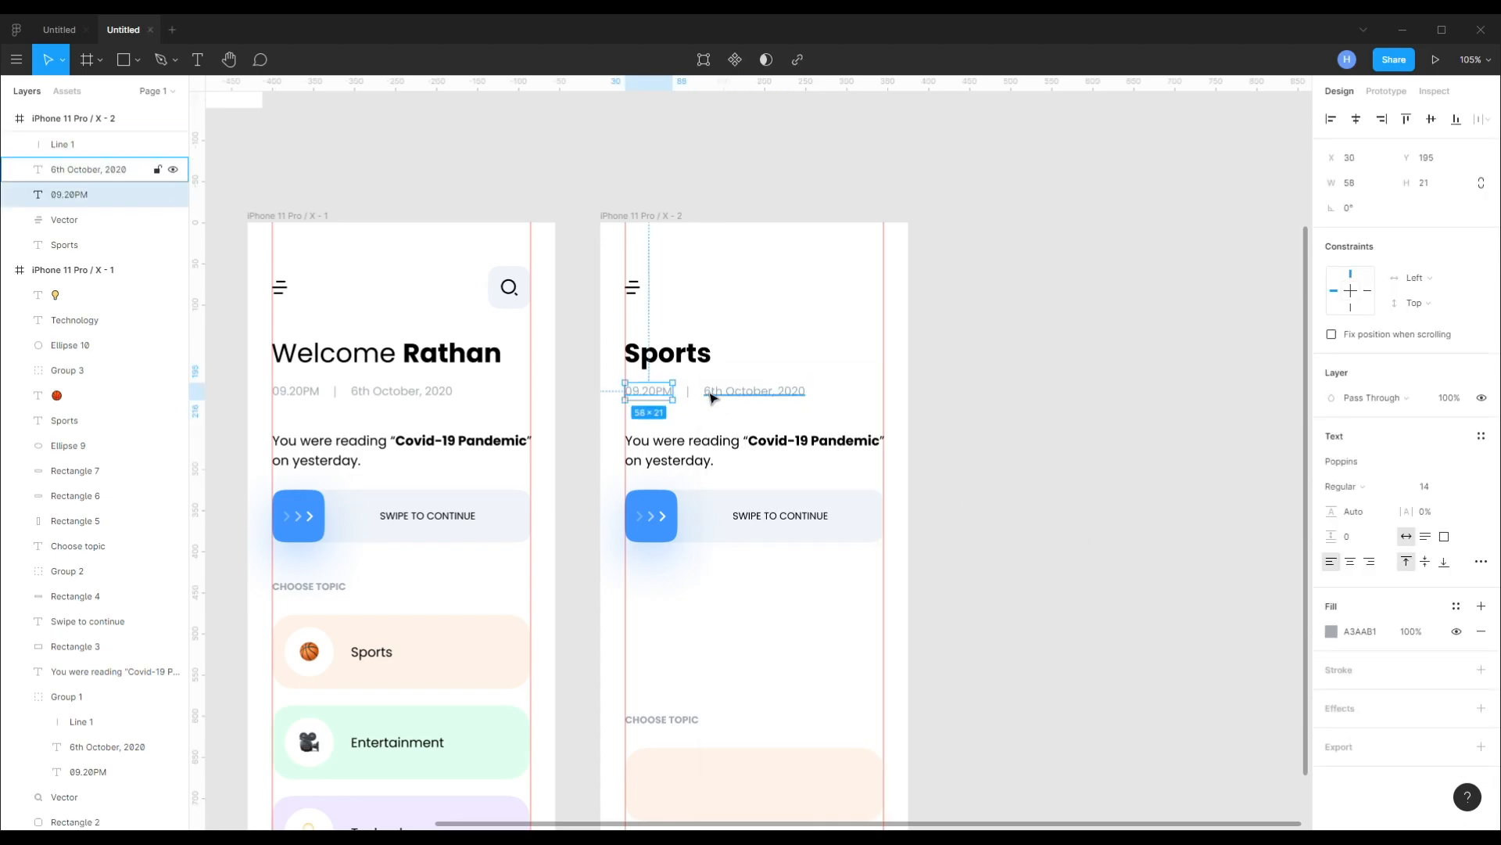
click(688, 393)
shift+click(746, 396)
key(Delete)
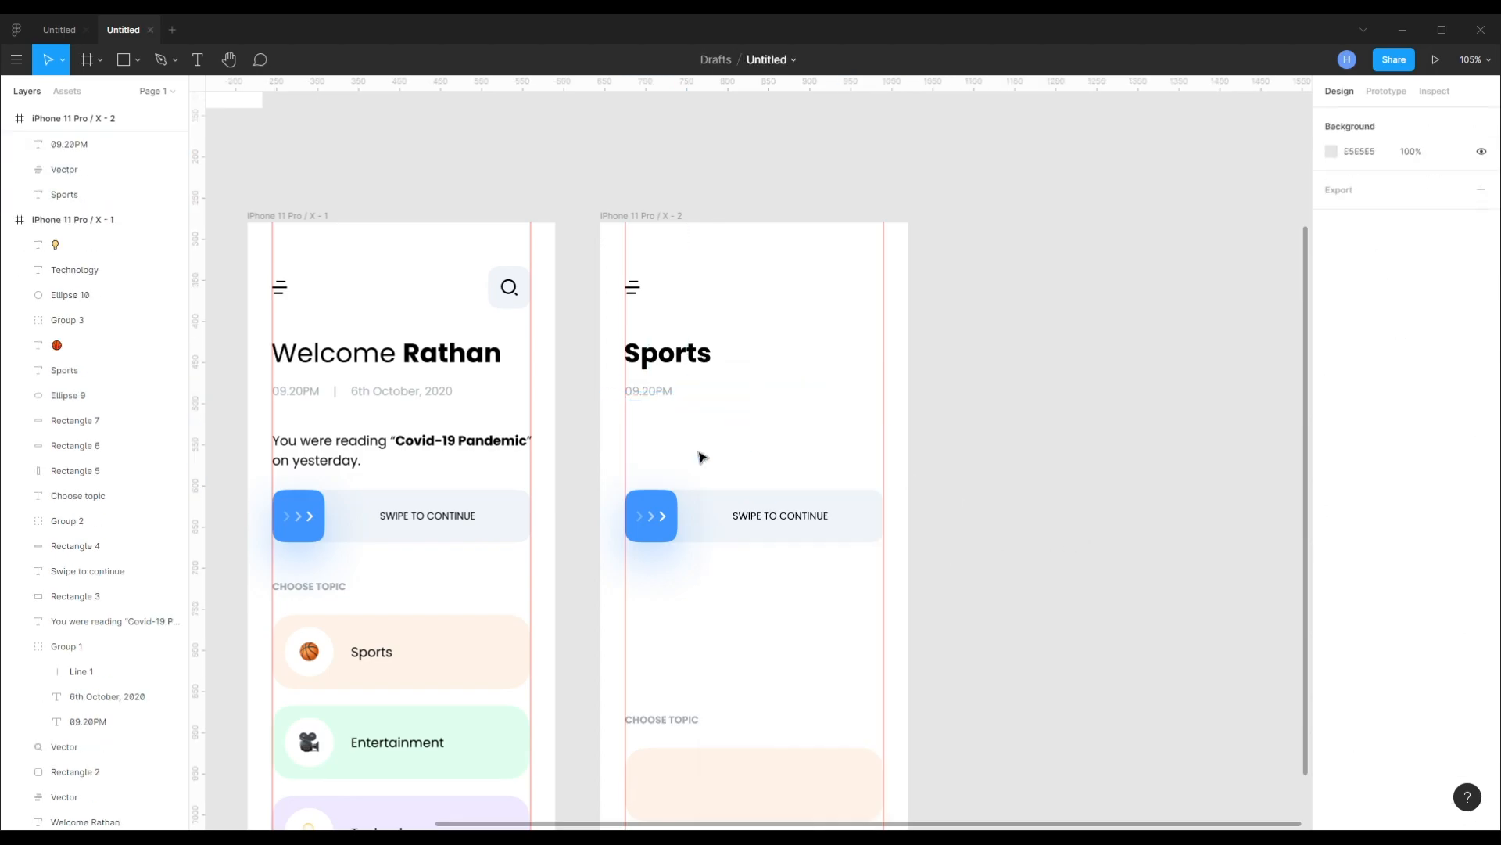
- Move the remaining time text down to Y 217 beneath the Sports heading
click(664, 397)
key(shift+Up)
key(shift+Up)
key(shift+Up)
key(Down)
key(Down)
key(shift+Down)
key(shift+Down)
key(shift+Down)
key(shift+Down)
key(shift+Down)
key(shift+Down)
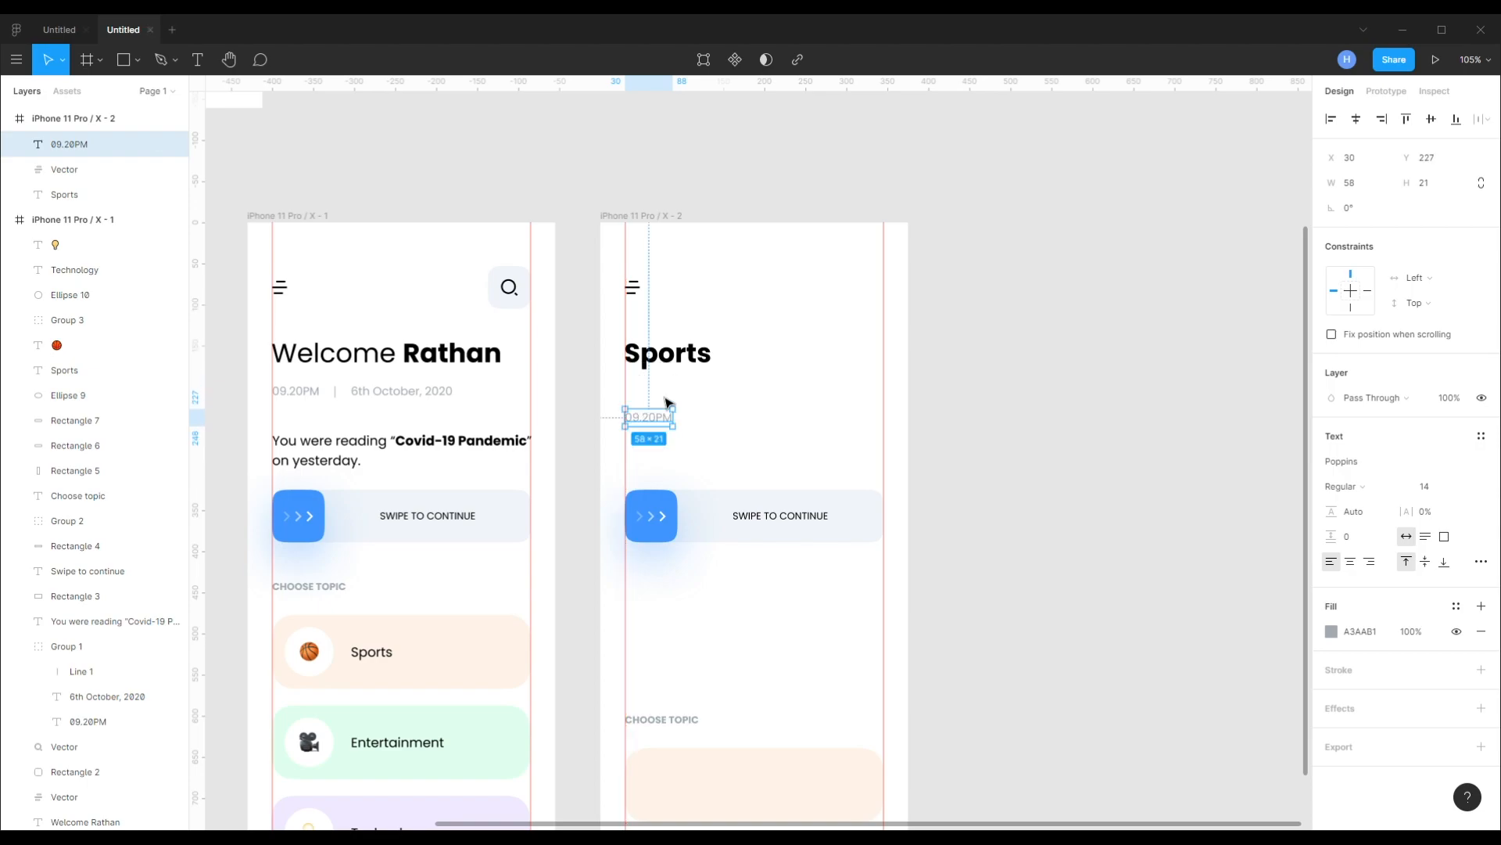
key(shift+Up)
- Recolor the time text black (000000) and change its wording to "Cricket"
click(1331, 631)
click(1145, 754)
click(1005, 567)
click(651, 410)
double_click(653, 410)
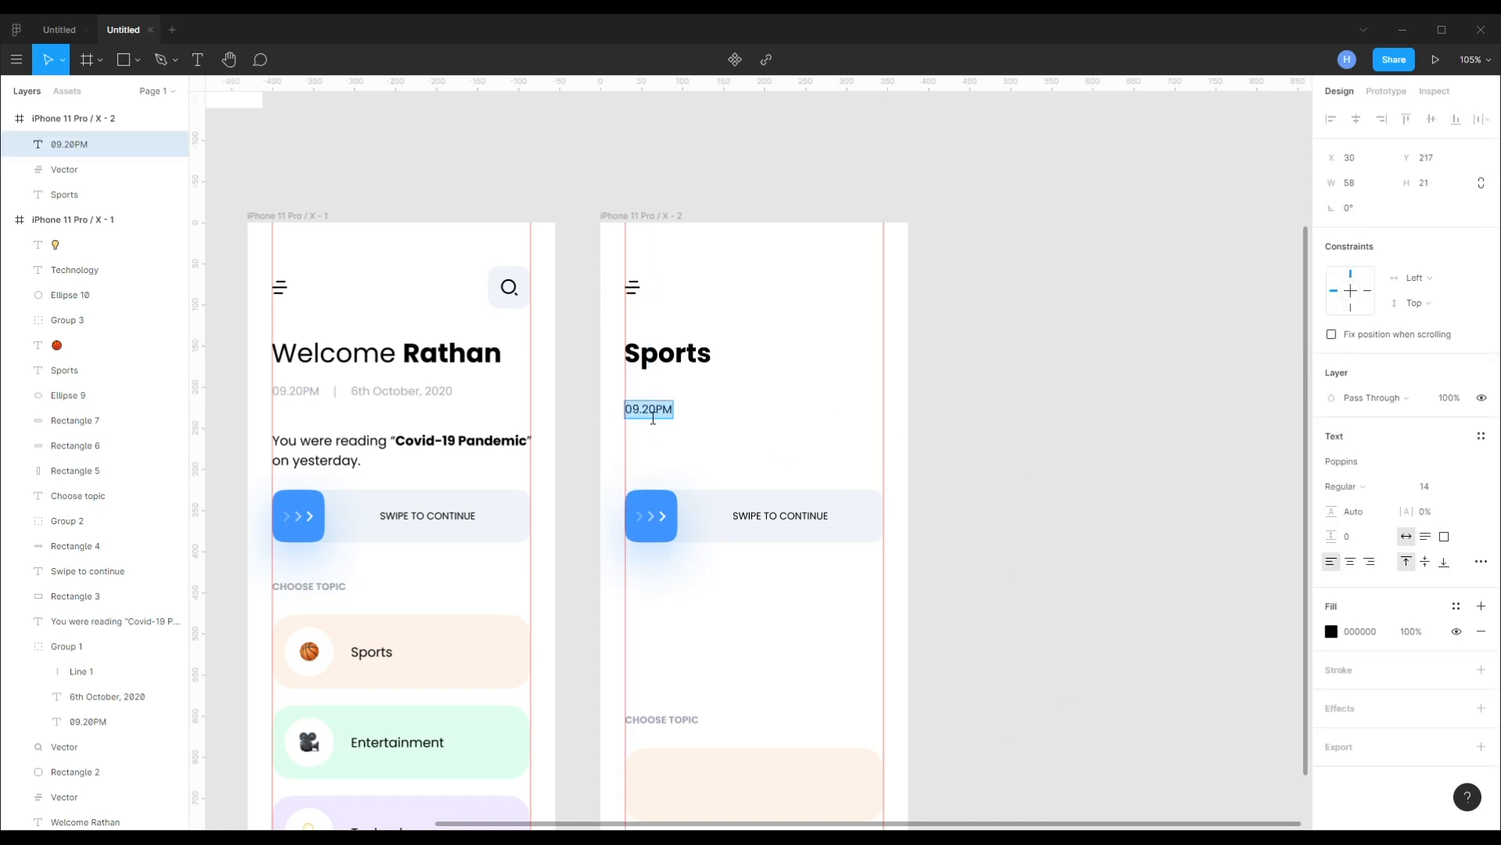
text(Cricket)
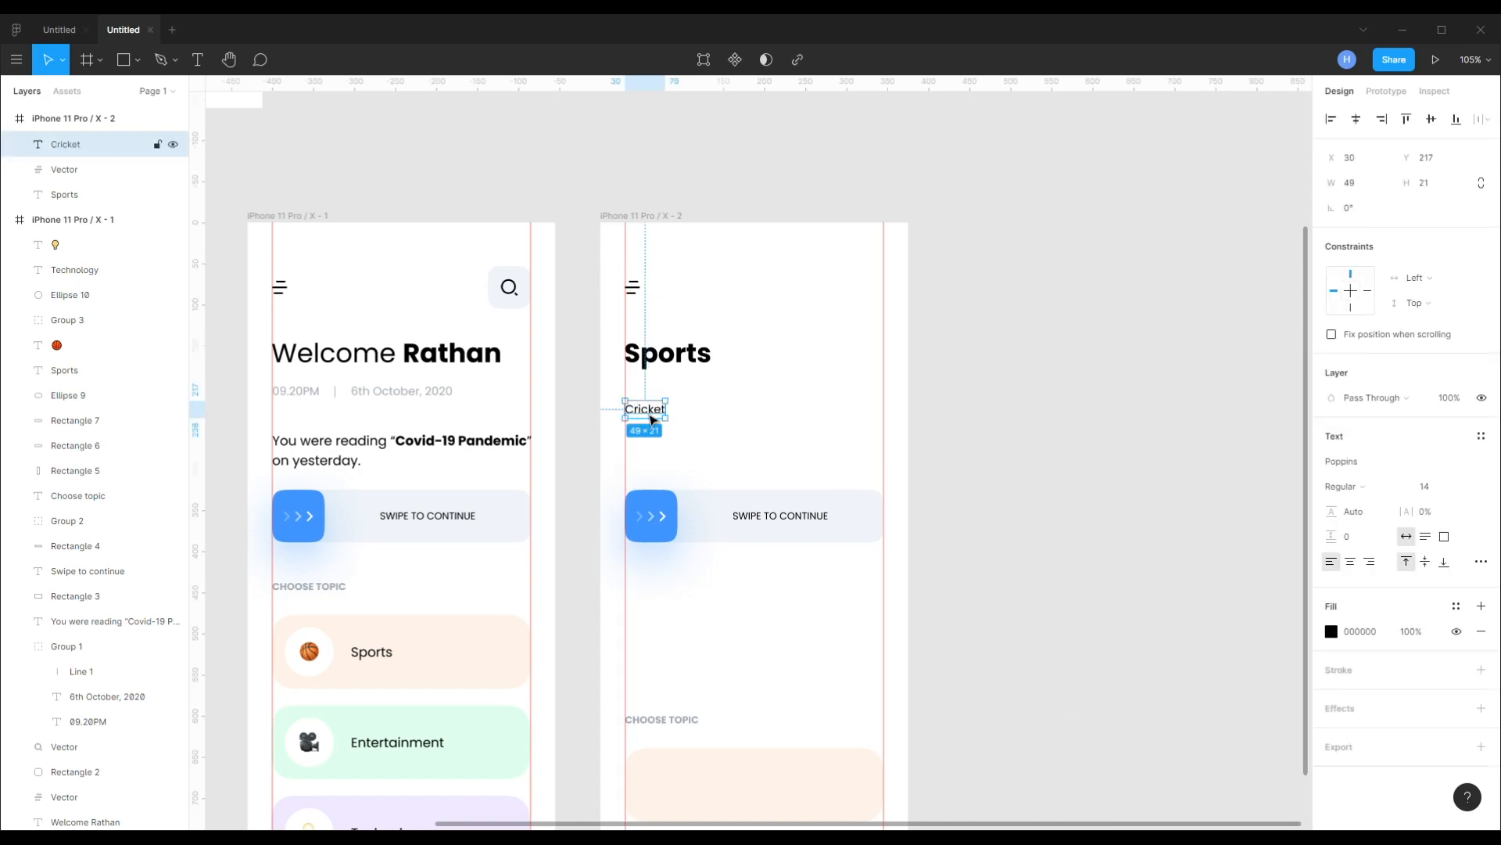
- Delete the swipe bar with its label, blue handle and arrows from the second screen
click(703, 507)
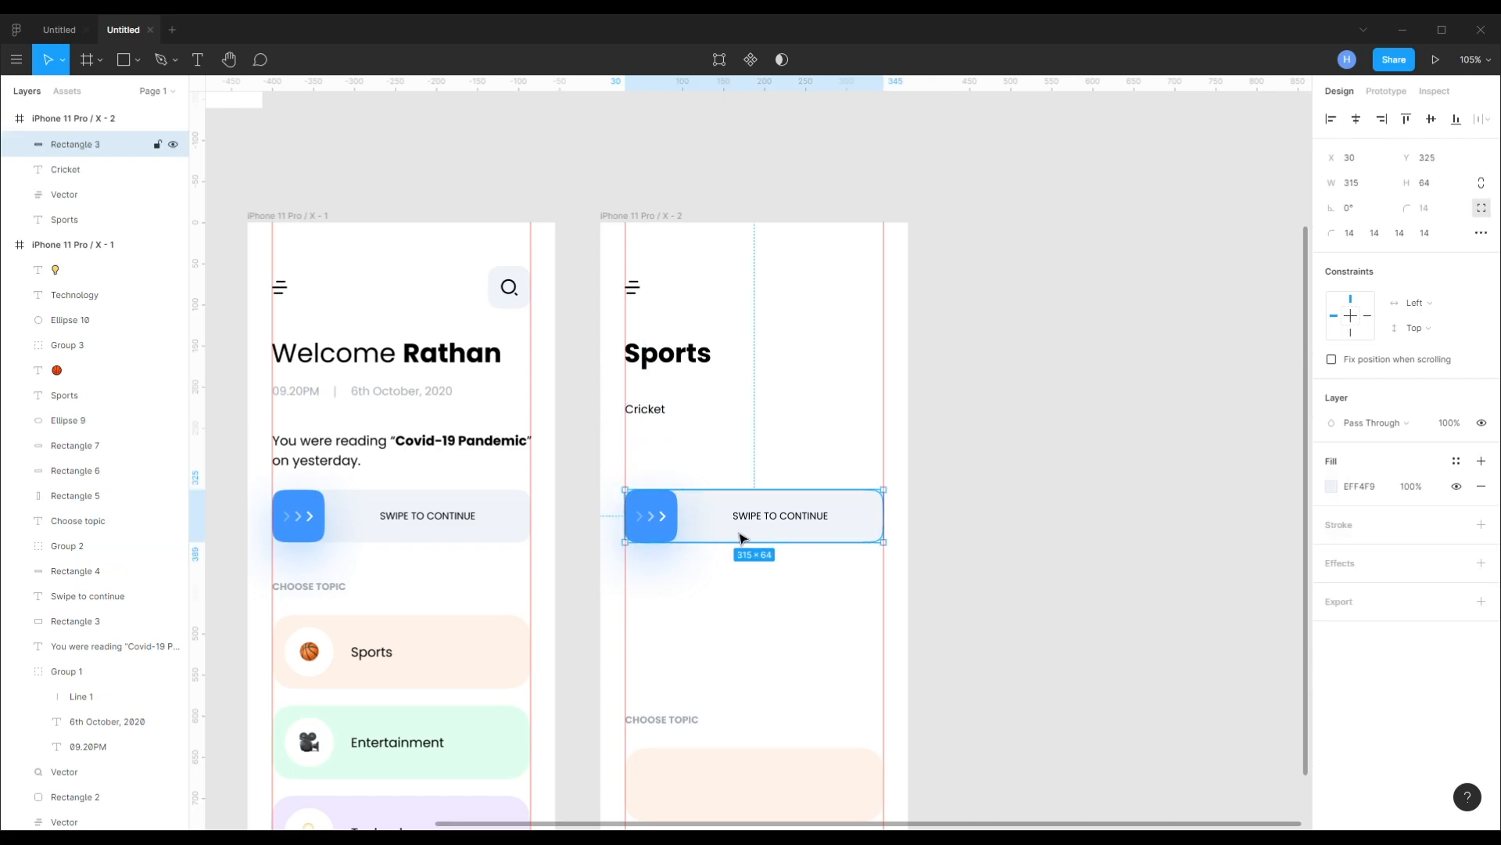
key(Delete)
click(781, 520)
key(Delete)
click(651, 514)
key(Delete)
click(650, 513)
key(Delete)
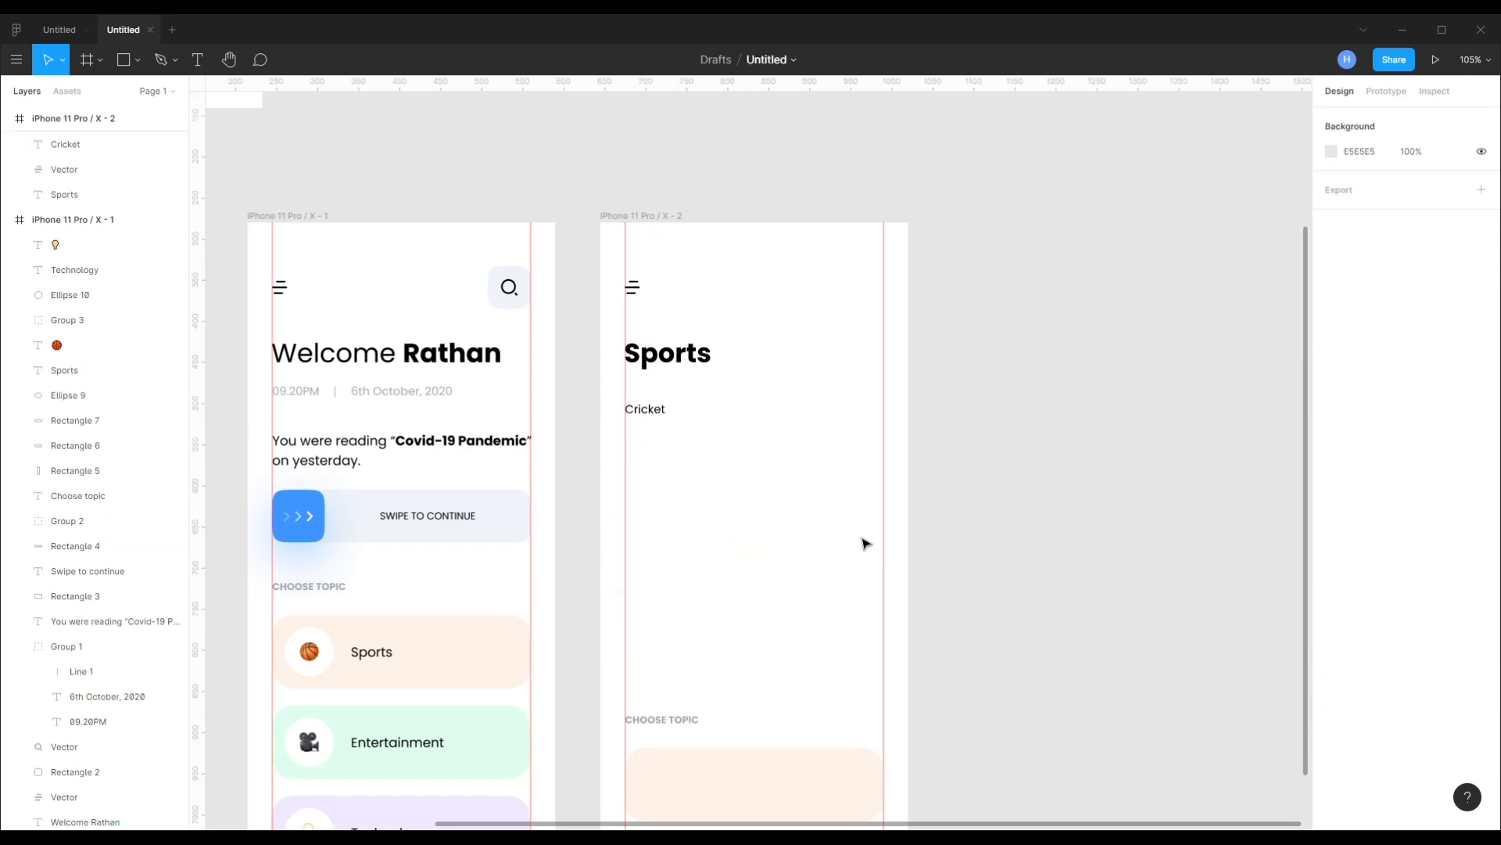
- Duplicate the Cricket label along the same row and place the copy at X 119
drag(727, 483, 730, 438)
click(649, 364)
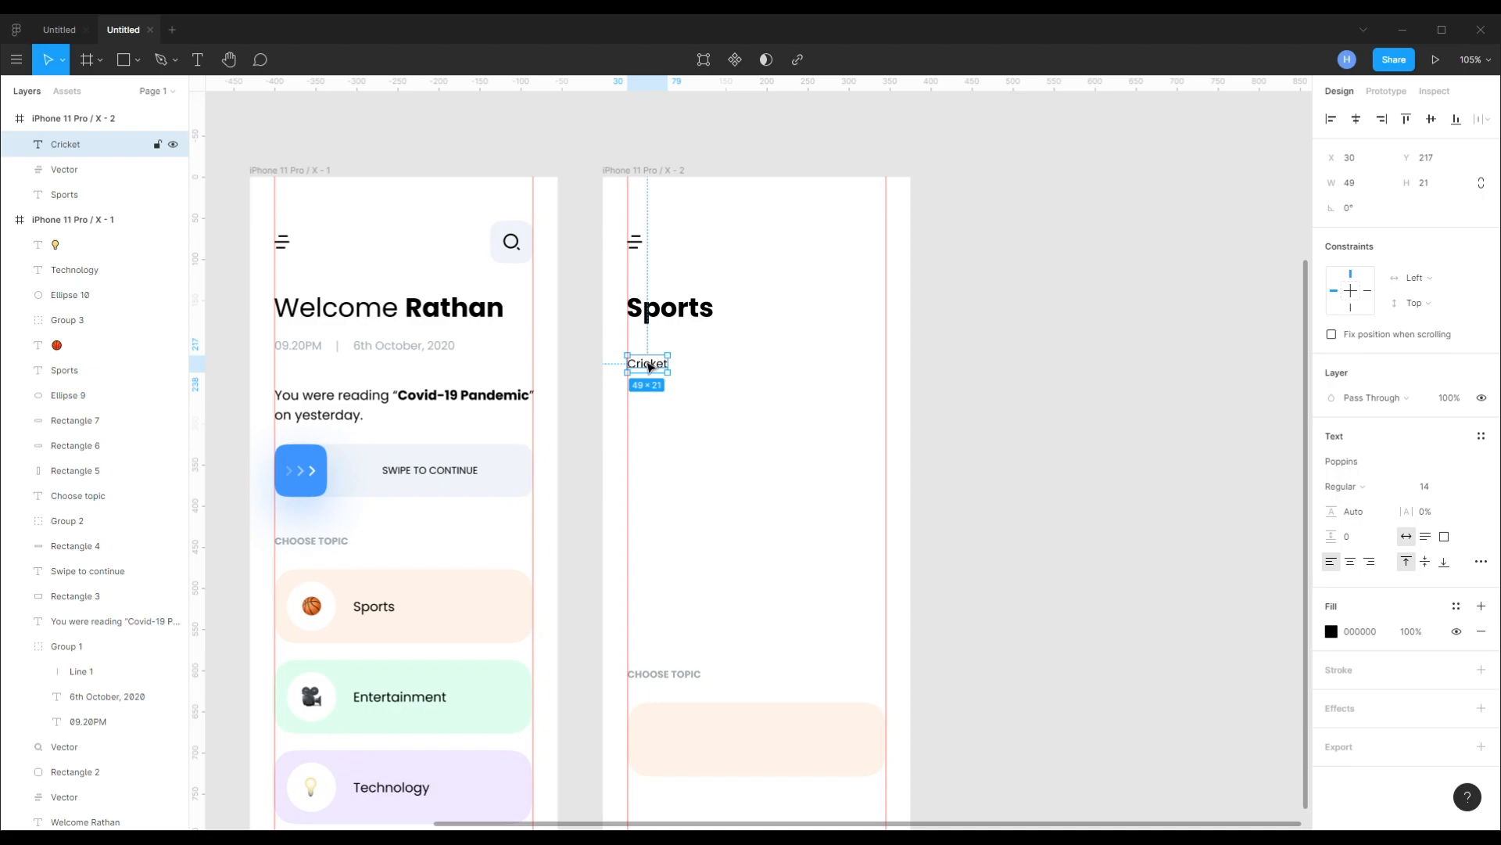
alt+drag(649, 364, 706, 373)
key(Right)
key(Right)
key(Right)
key(Right)
key(Right)
key(Right)
key(Right)
key(Right)
key(Right)
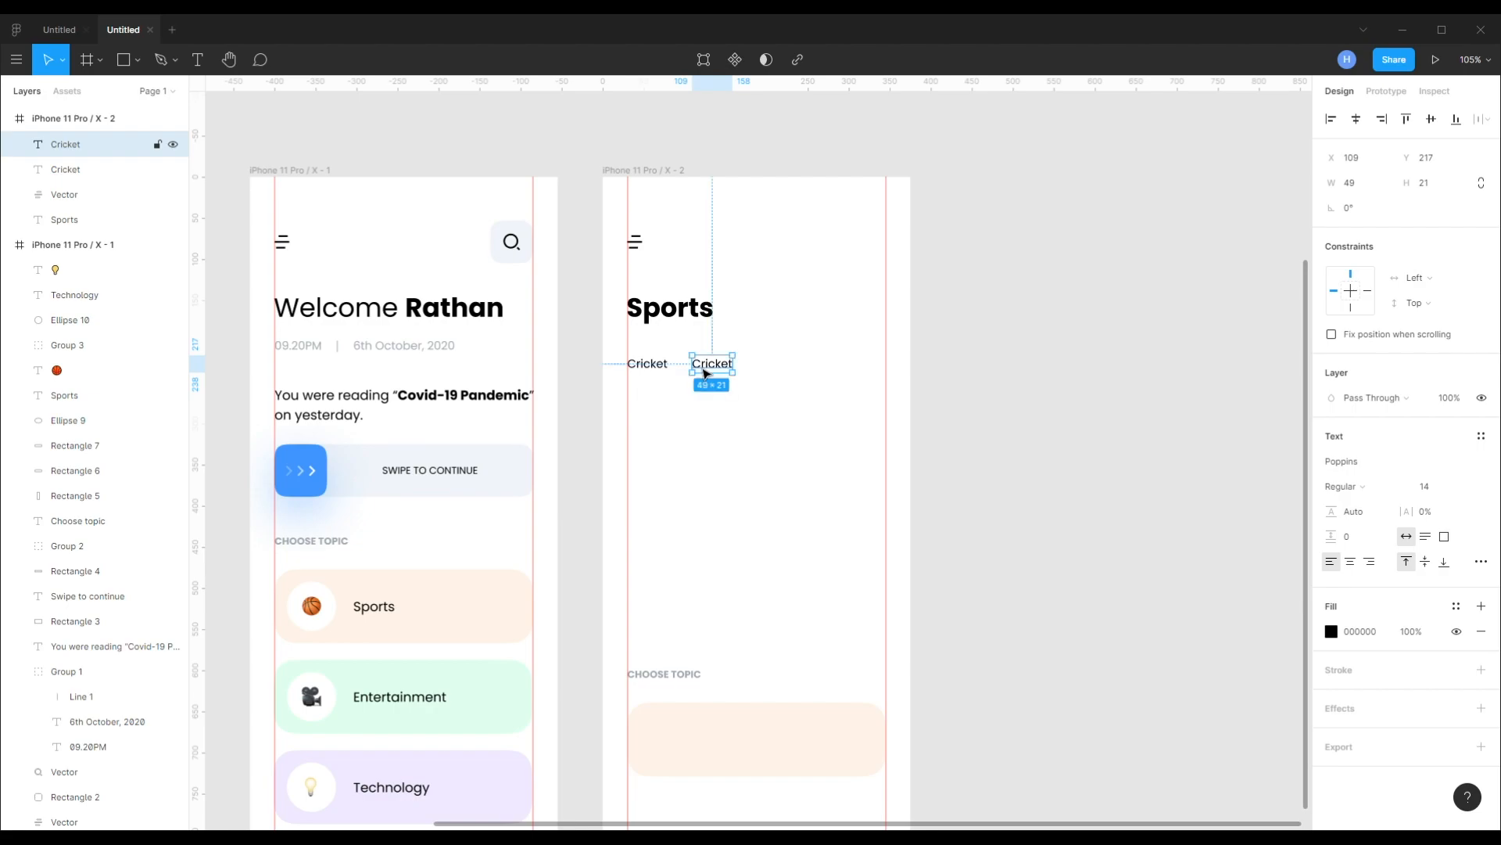
key(shift+Right)
- Change the copied Cricket label's text to "NBA"
double_click(733, 374)
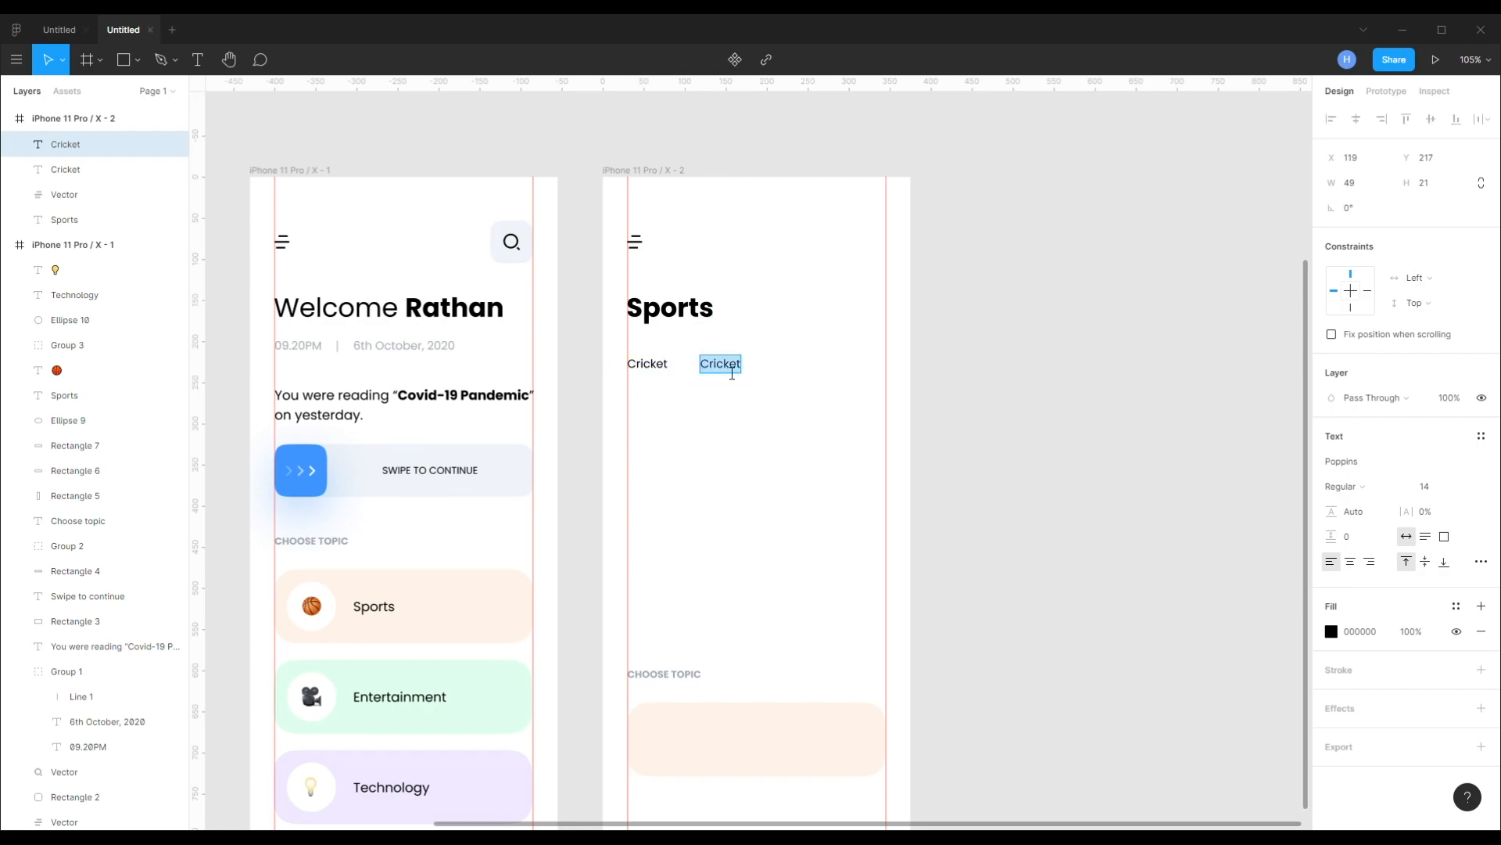
text(NBA)
key(Escape)
key(ctrl+backslash)
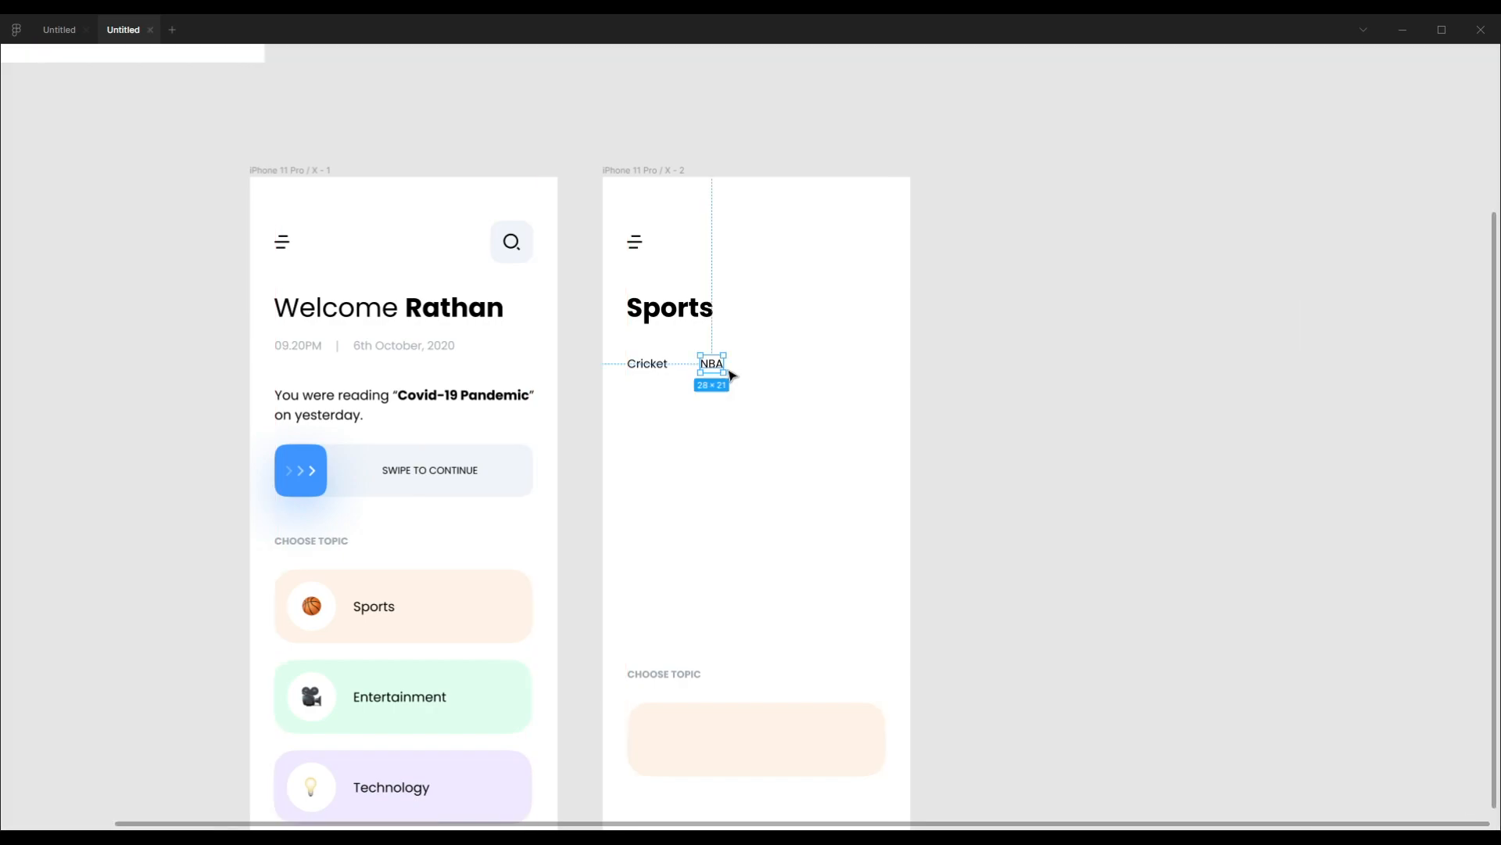
key(ctrl+backslash)
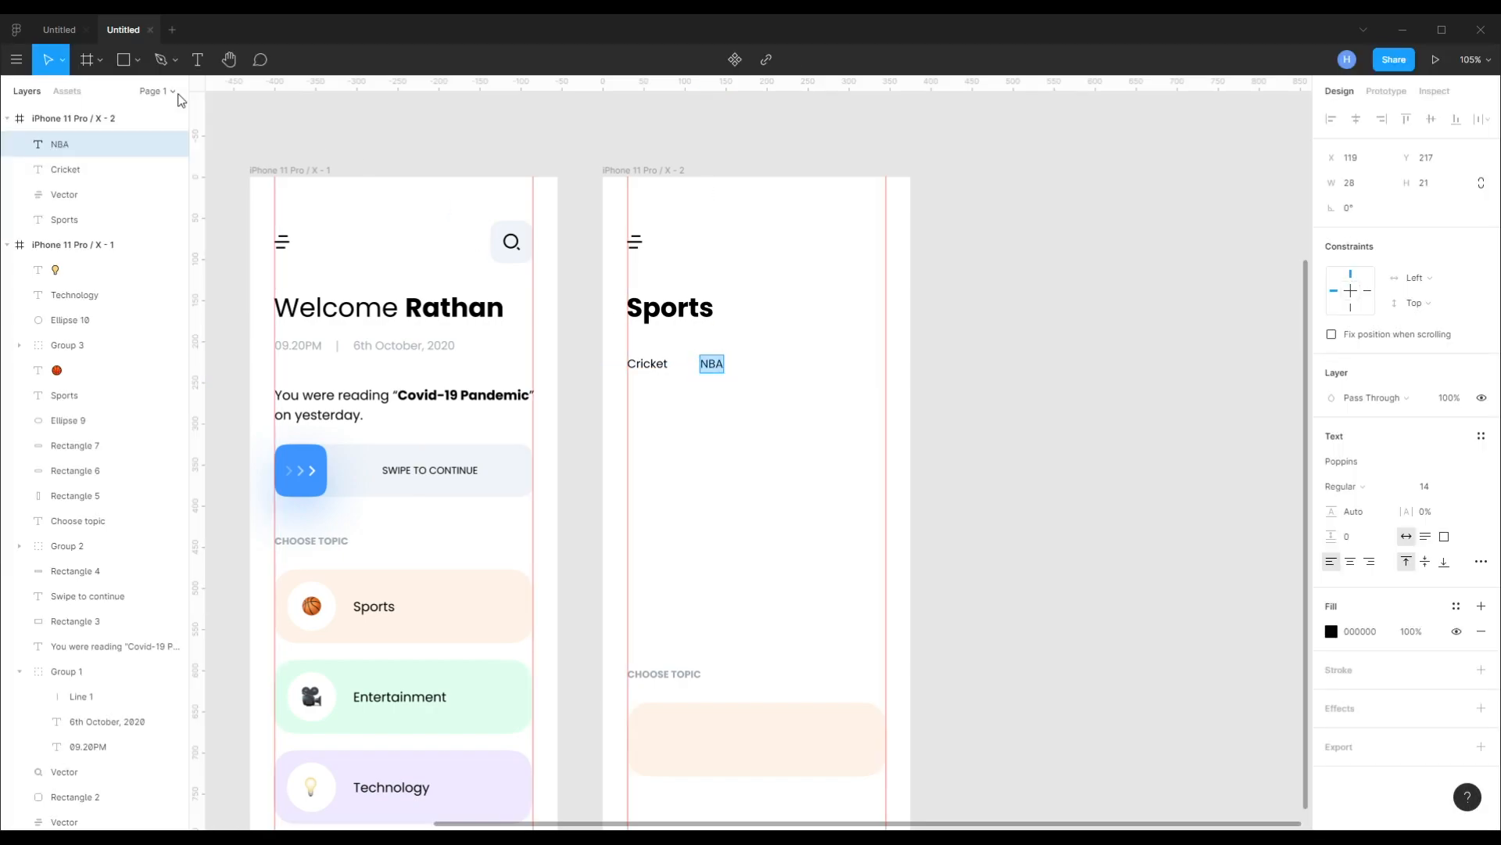
click(1071, 319)
- Duplicate the NBA label along the row to X 187 and change the copy's text to "Football"
click(713, 371)
drag(719, 367, 774, 366)
double_click(774, 366)
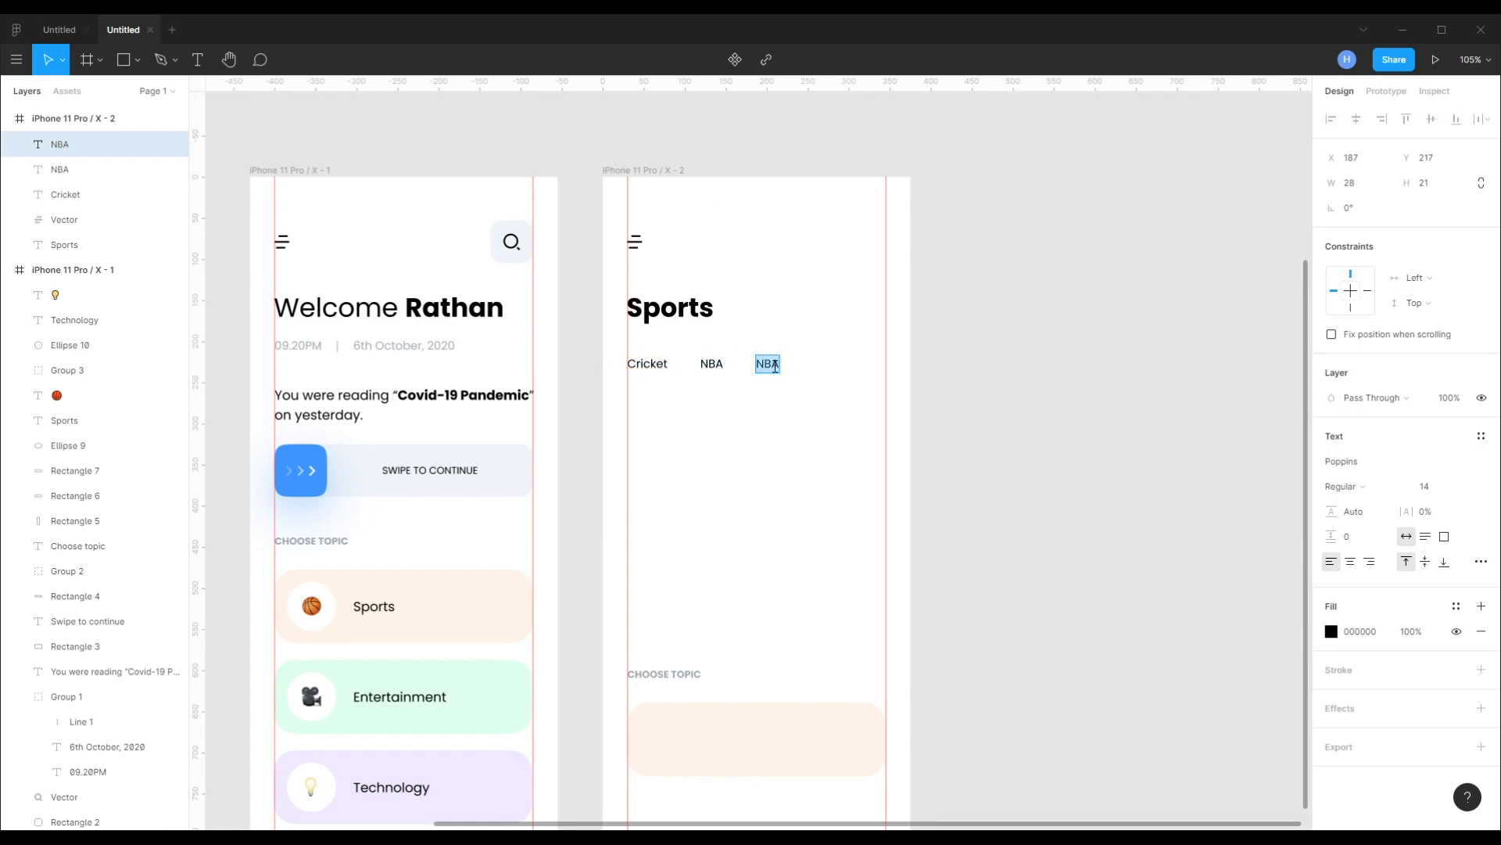
text(Football)
key(Escape)
- Duplicate the Football label to X 283 on the same row and change the copy's text to "Tennis"
drag(775, 366, 836, 368)
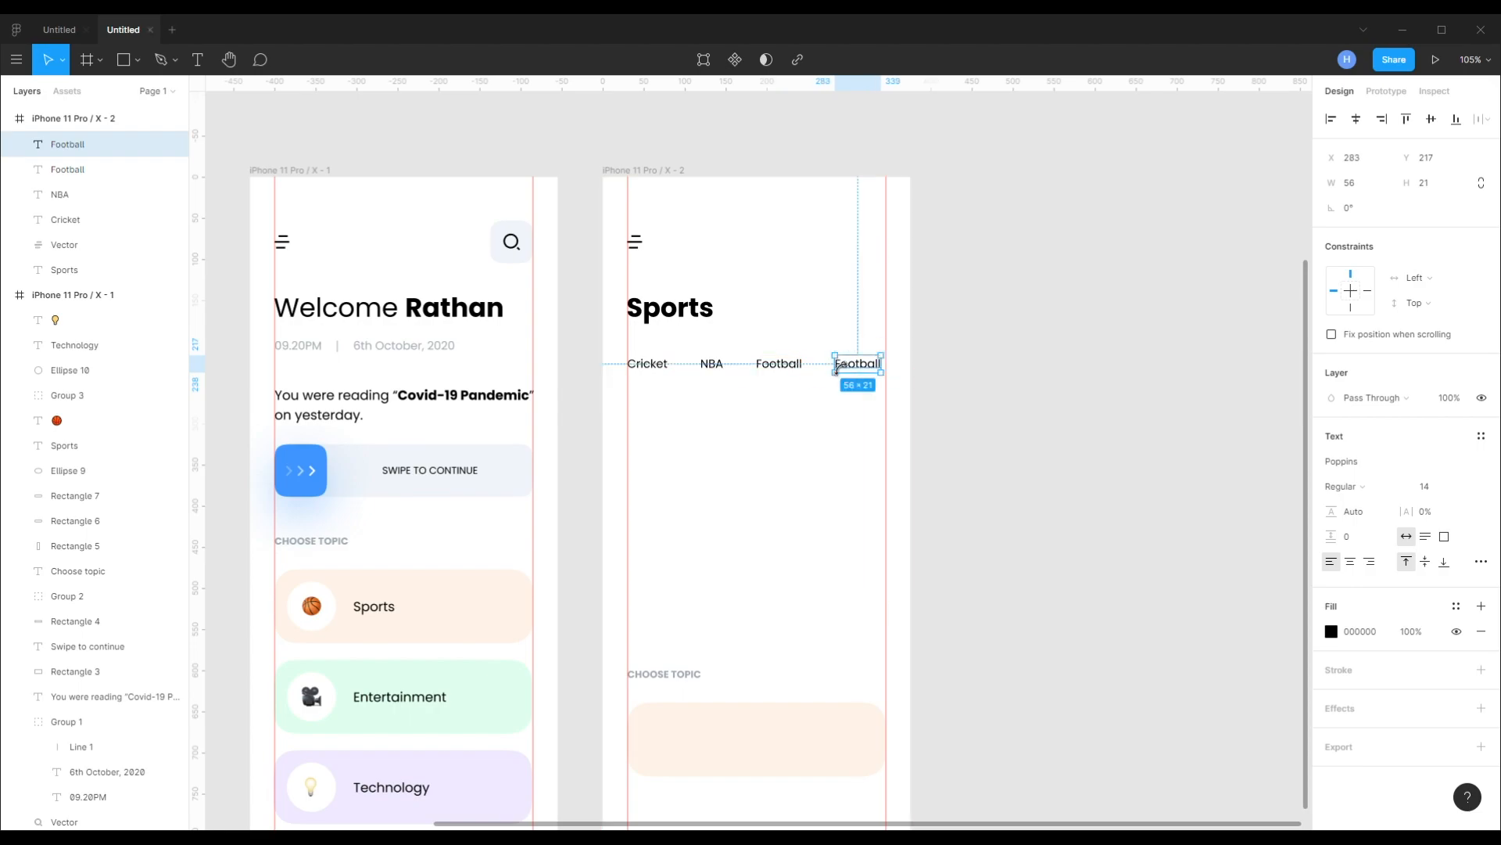
double_click(866, 372)
text(Te)
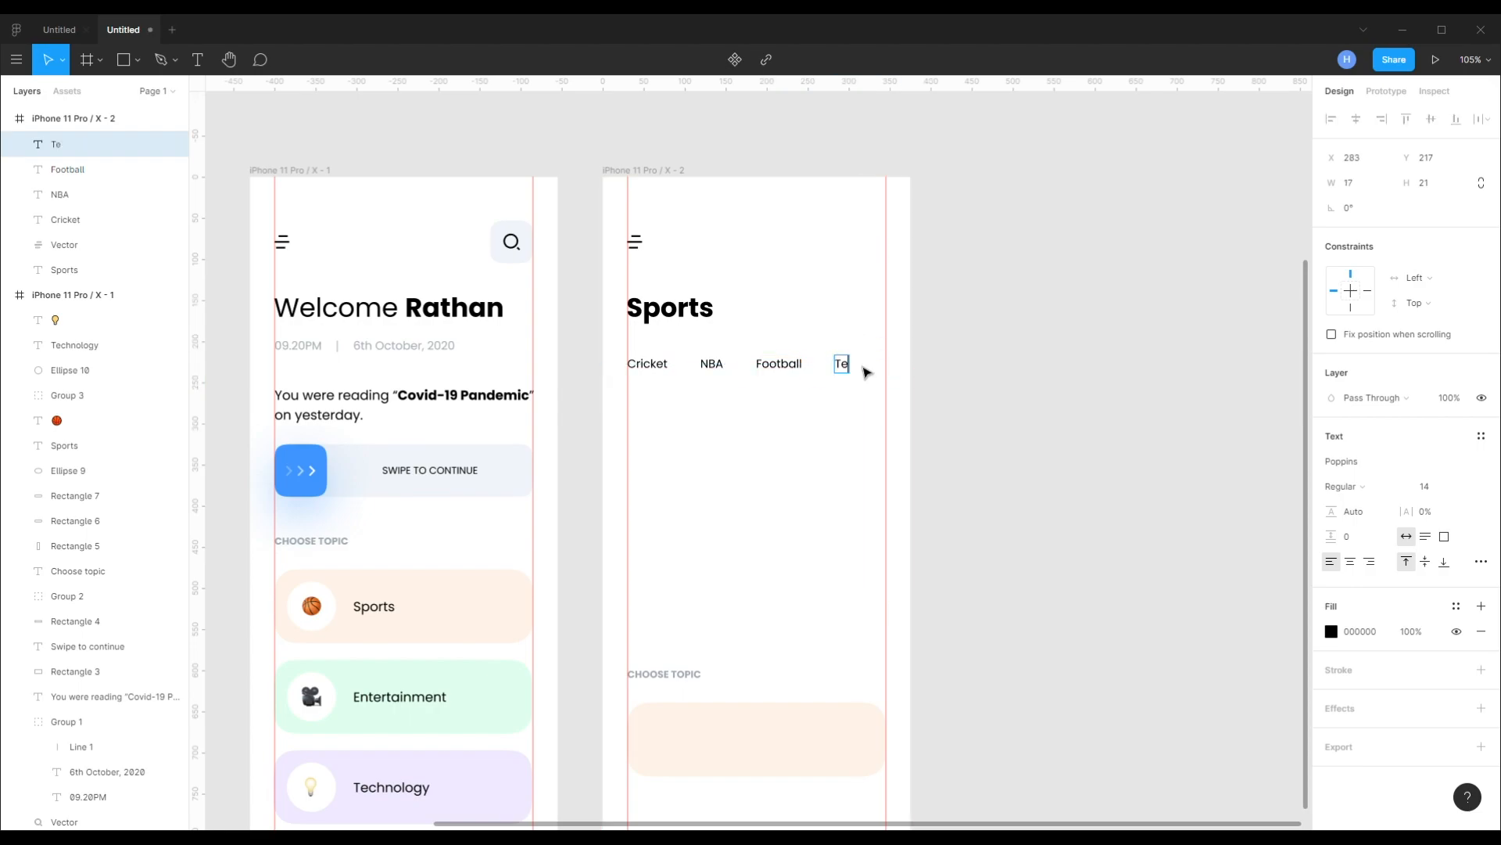
text(nnis)
key(Escape)
- Duplicate the Tennis label at the screen's edge, change the copy's text to "Go", and put its layer inside the second screen's frame
drag(860, 367, 936, 367)
double_click(931, 364)
text(Go)
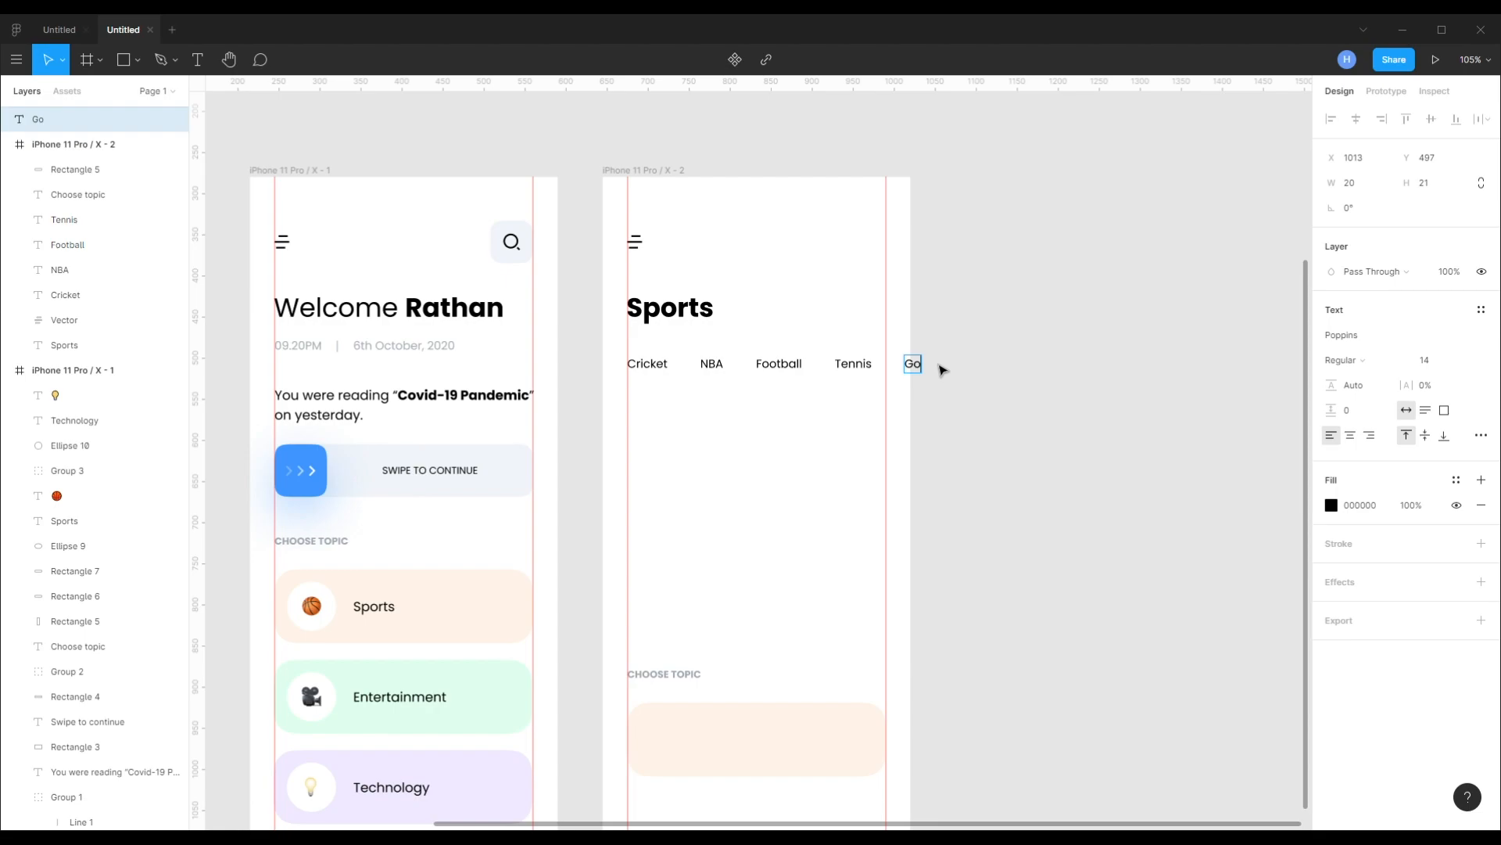
key(Escape)
drag(54, 122, 56, 211)
click(1009, 374)
- Recolor the NBA, Football, Tennis and Go labels grey, leaving Cricket black
click(711, 366)
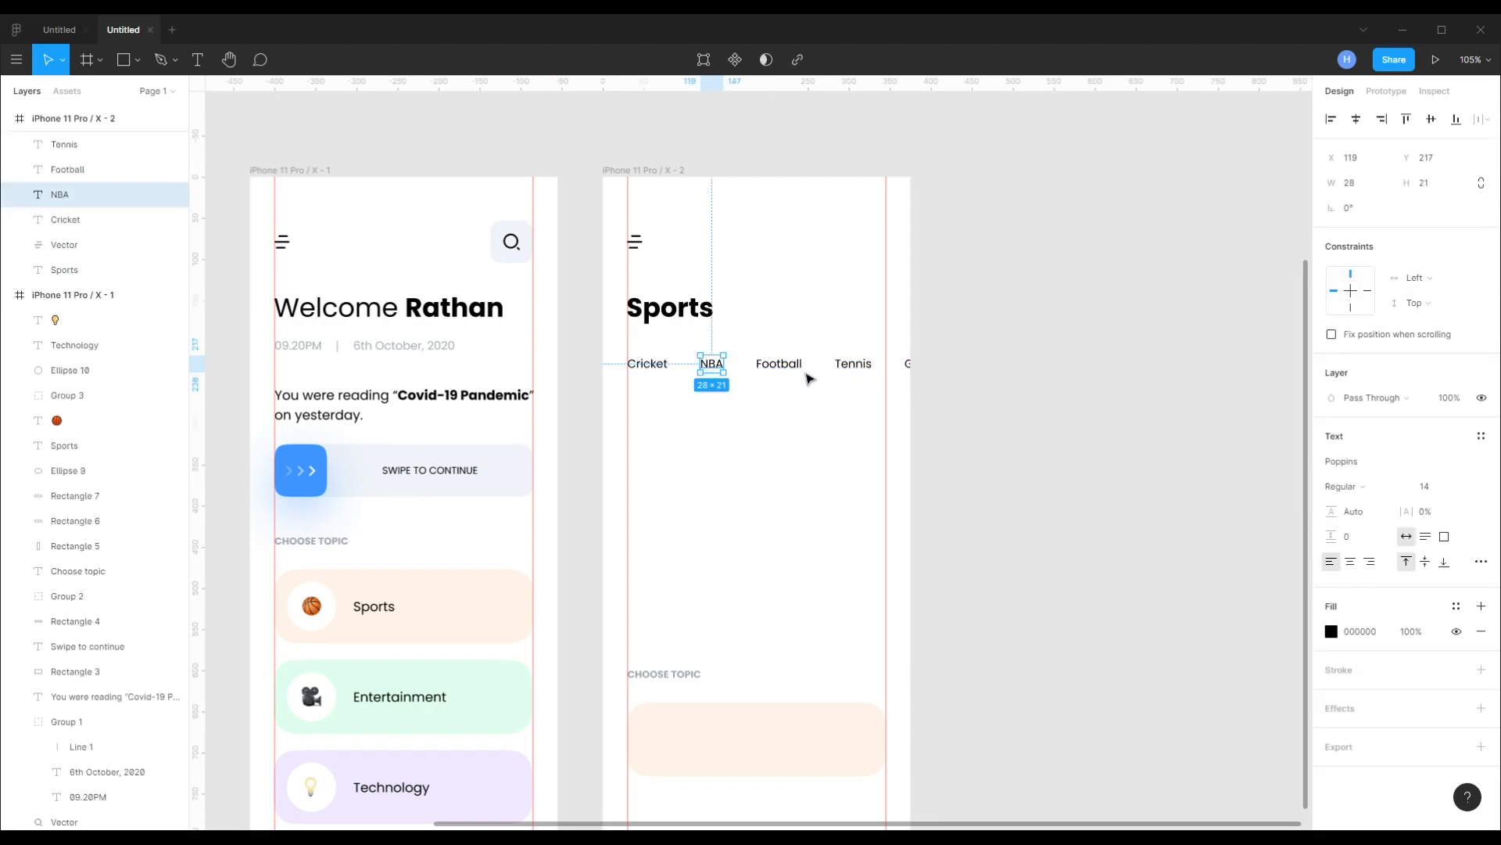
shift+click(774, 365)
shift+click(856, 365)
shift+click(908, 364)
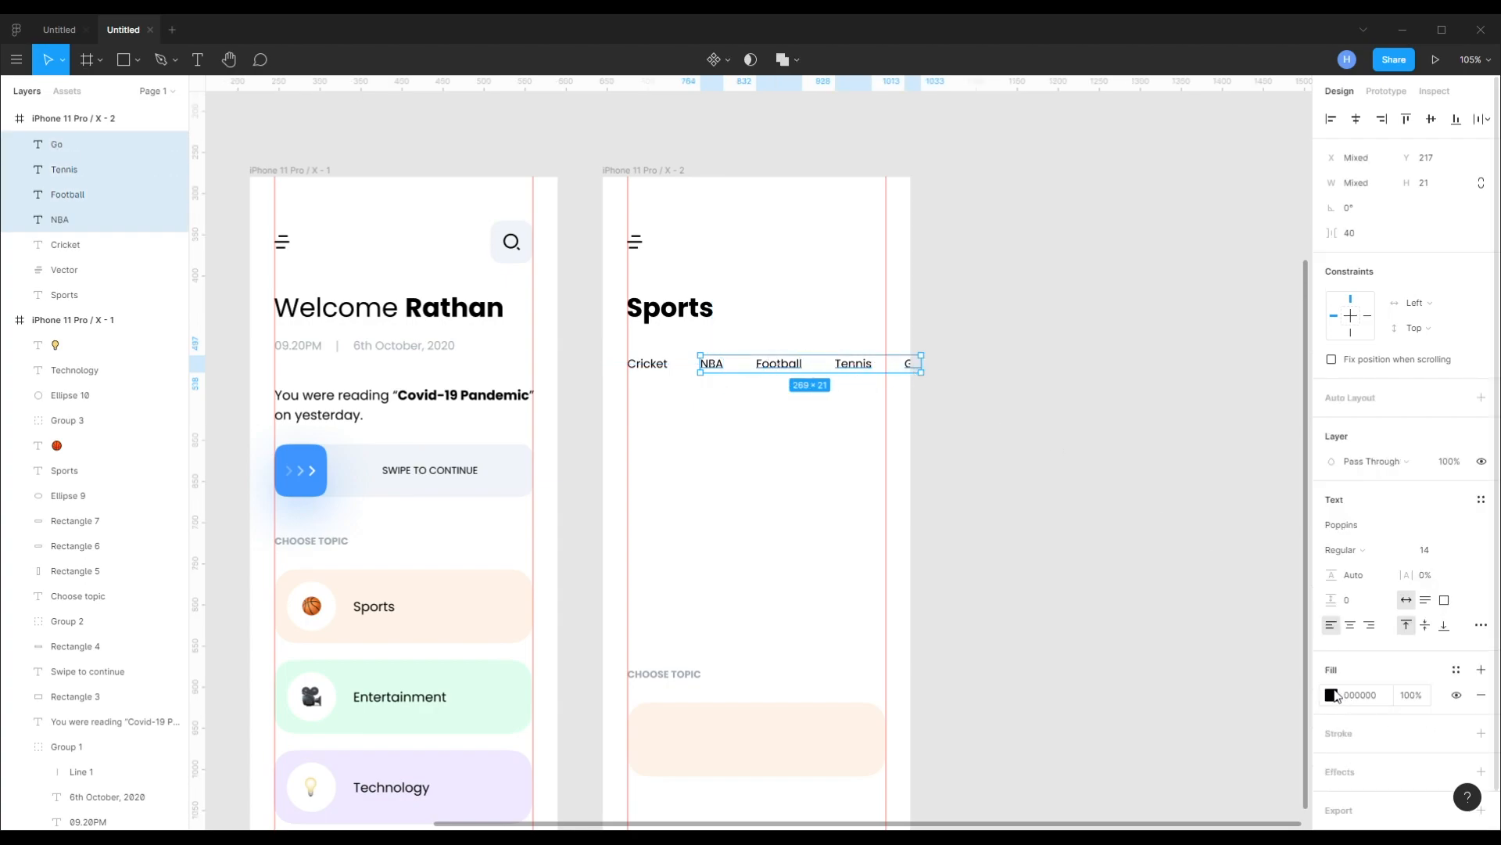
click(1333, 695)
click(1184, 772)
click(992, 596)
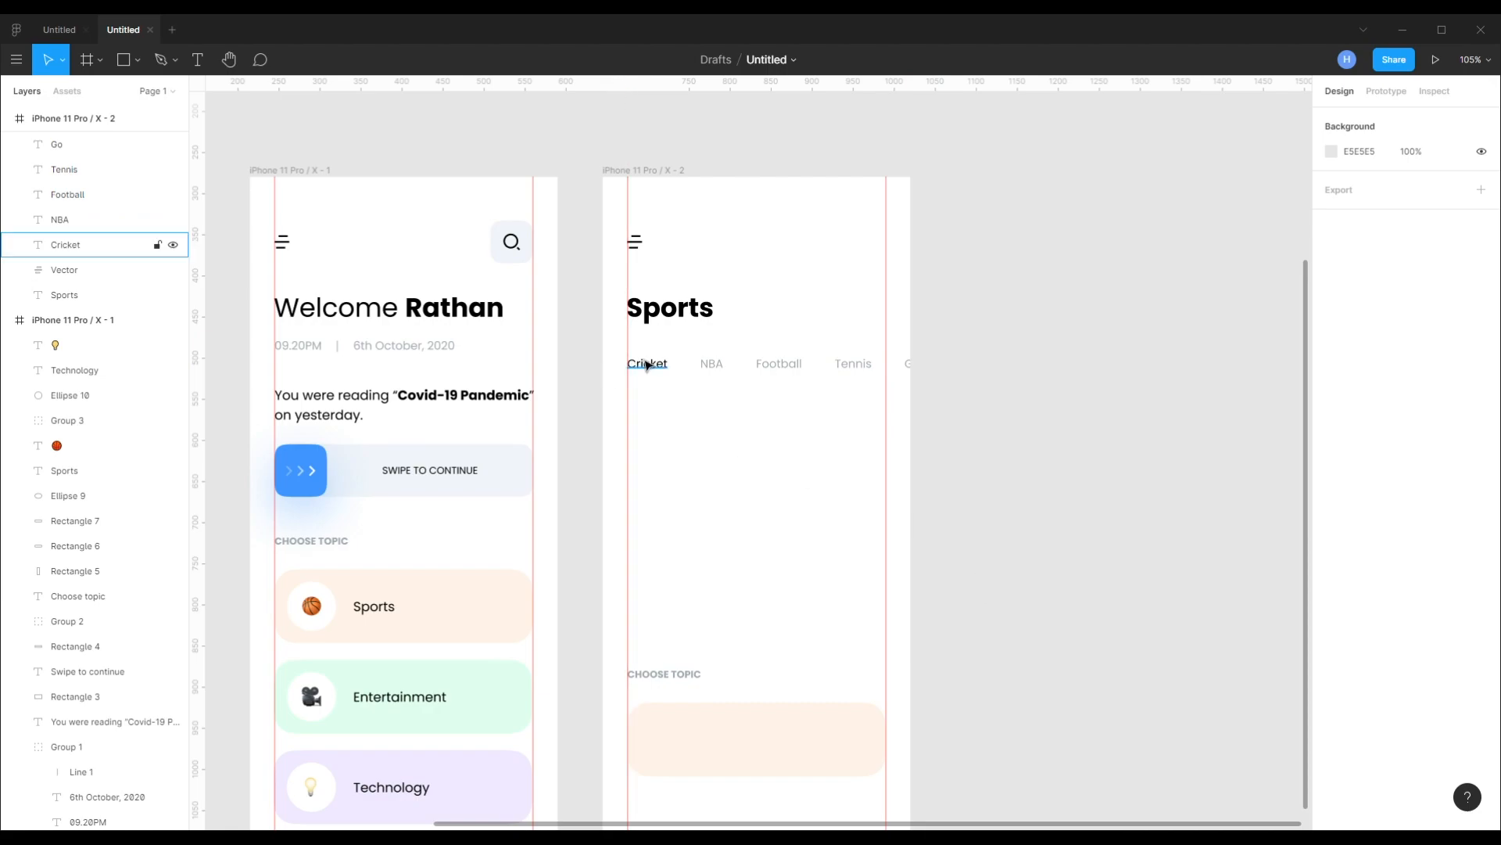
- Draw a 49 × 2 rectangle as wide as the Cricket label and set its corner radius to 10
click(661, 370)
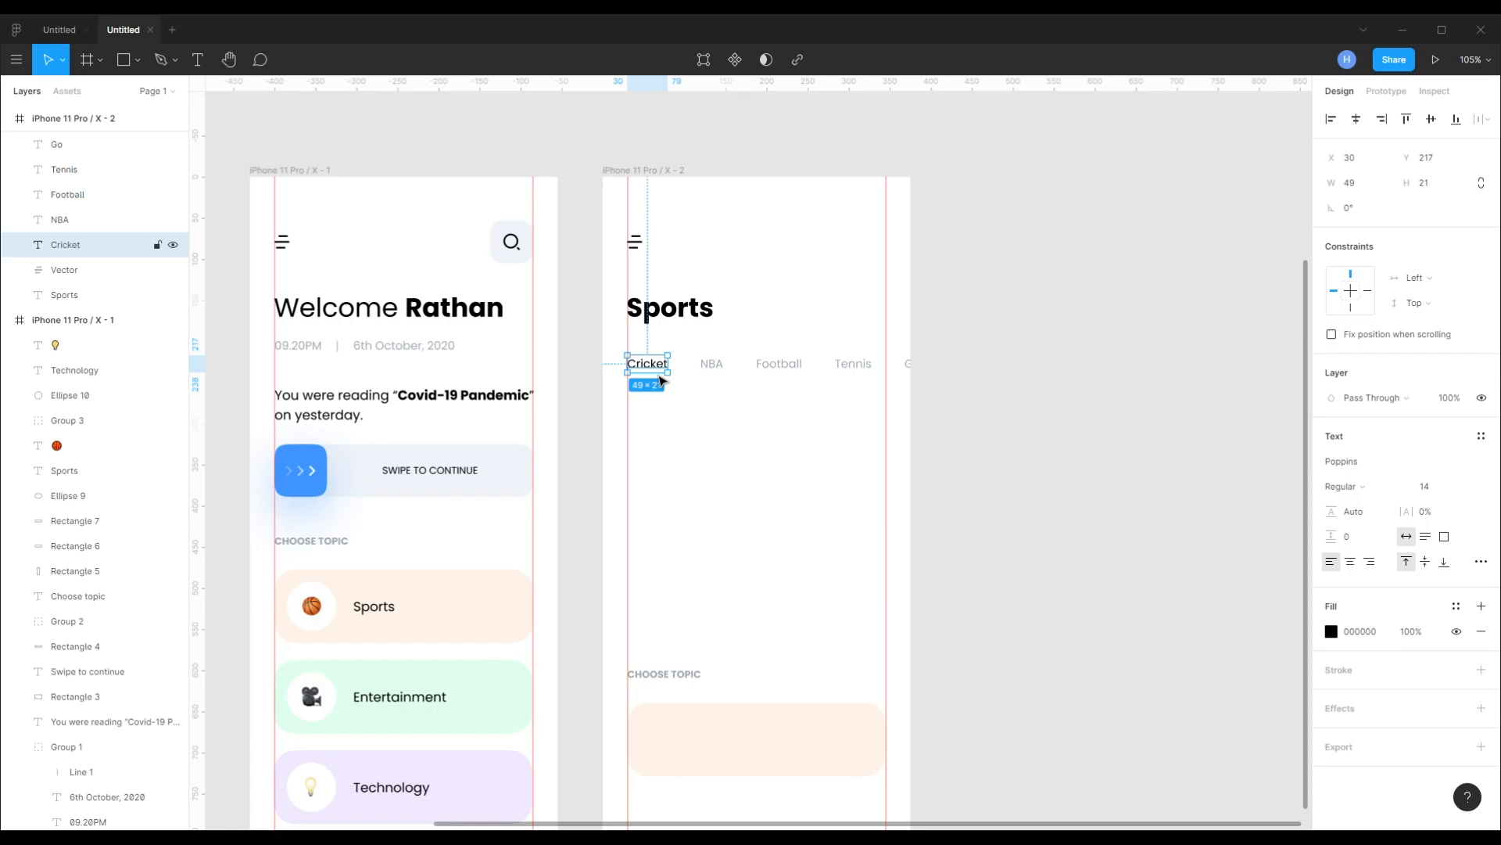
ctrl+scroll(660, 380, up, 10)
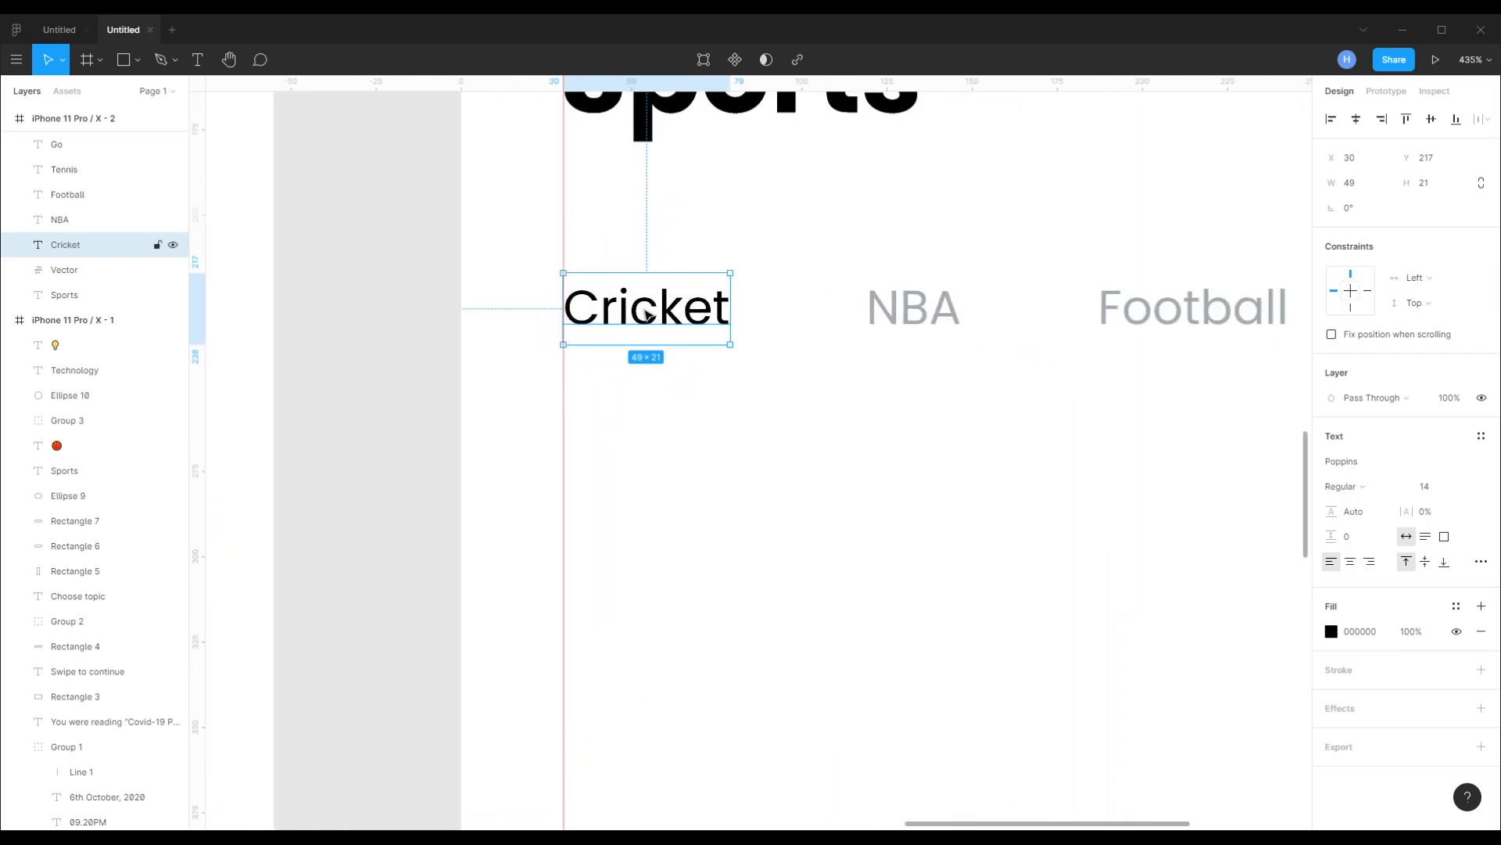
key(r)
mouse_move(588, 400)
mouse_down()
mouse_move(684, 429)
mouse_move(767, 415)
mouse_move(710, 349)
mouse_move(748, 359)
mouse_up()
click(1422, 208)
text(10)
key(Return)
- Move the thin rectangle down to Y 246 so it underlines the Cricket label
key(Down)
key(Down)
key(Down)
key(Down)
key(Down)
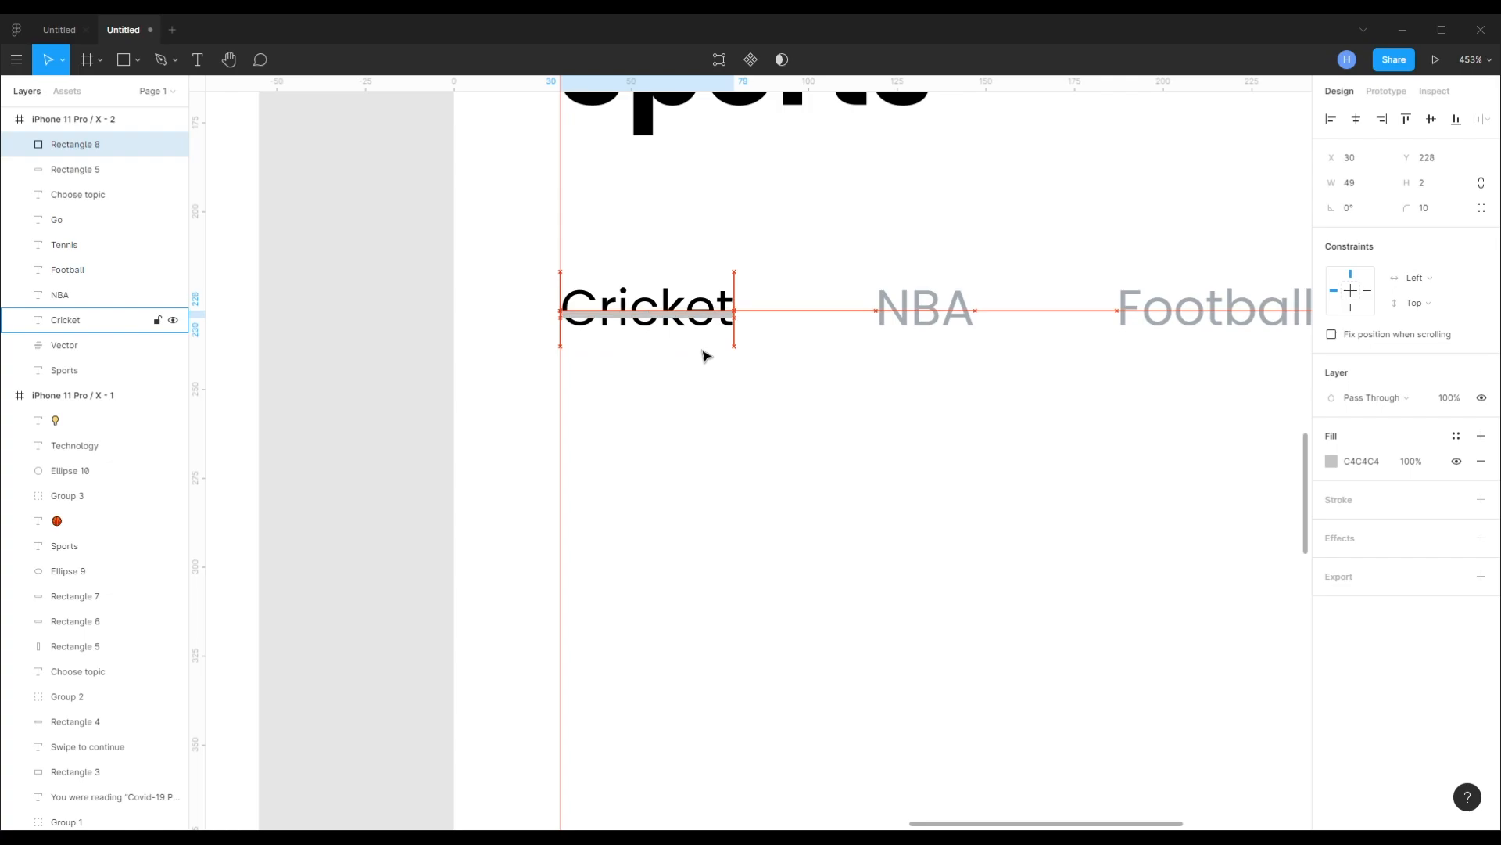
key(shift+Down)
key(shift+Up)
key(Down)
key(Down)
key(Down)
key(Down)
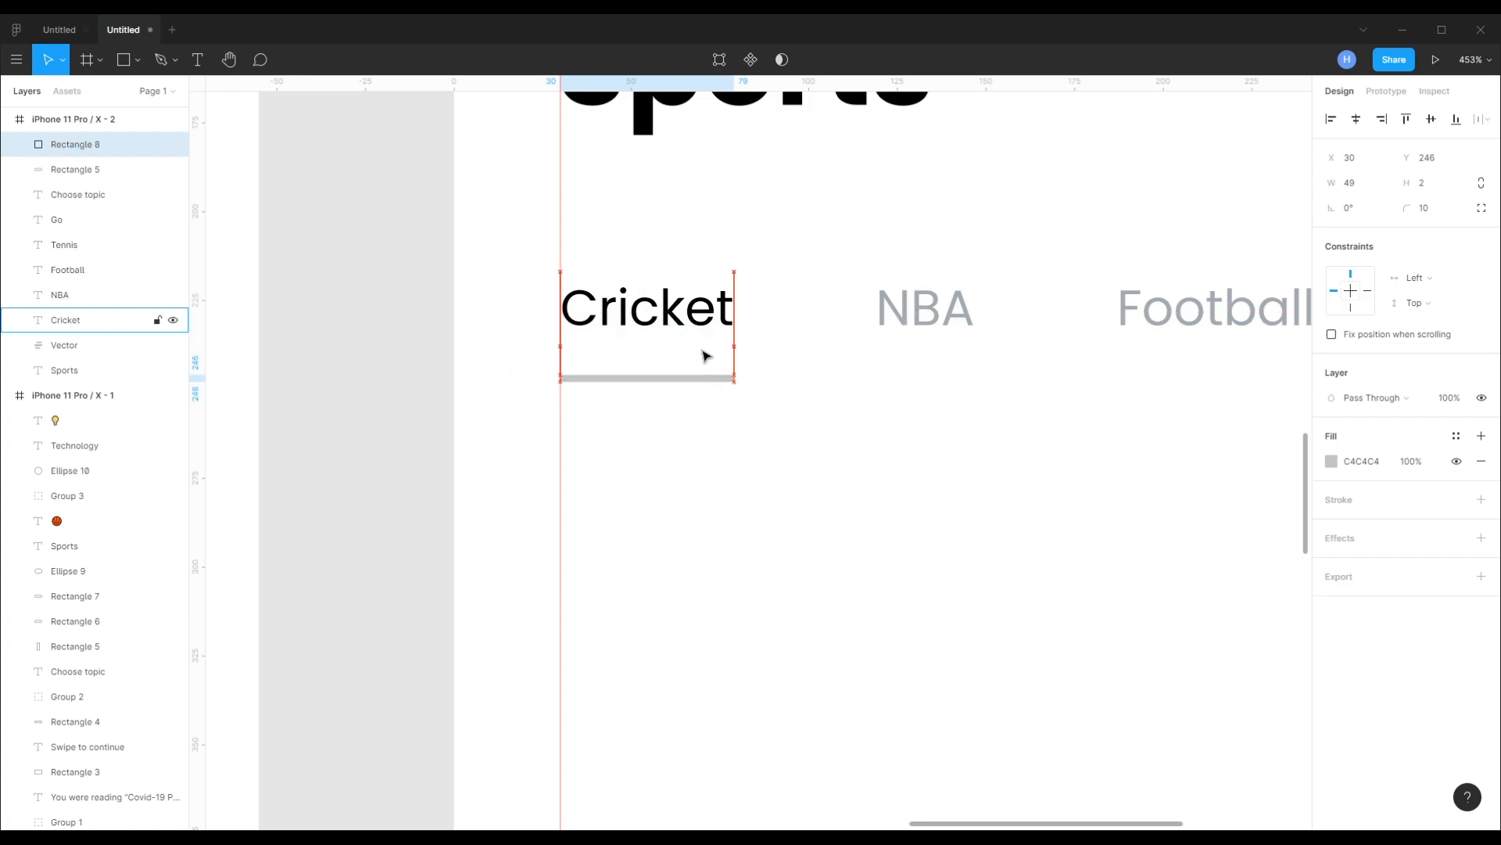
- Fill the Cricket underline with the blue document color 3E96FF
click(1331, 461)
click(1298, 757)
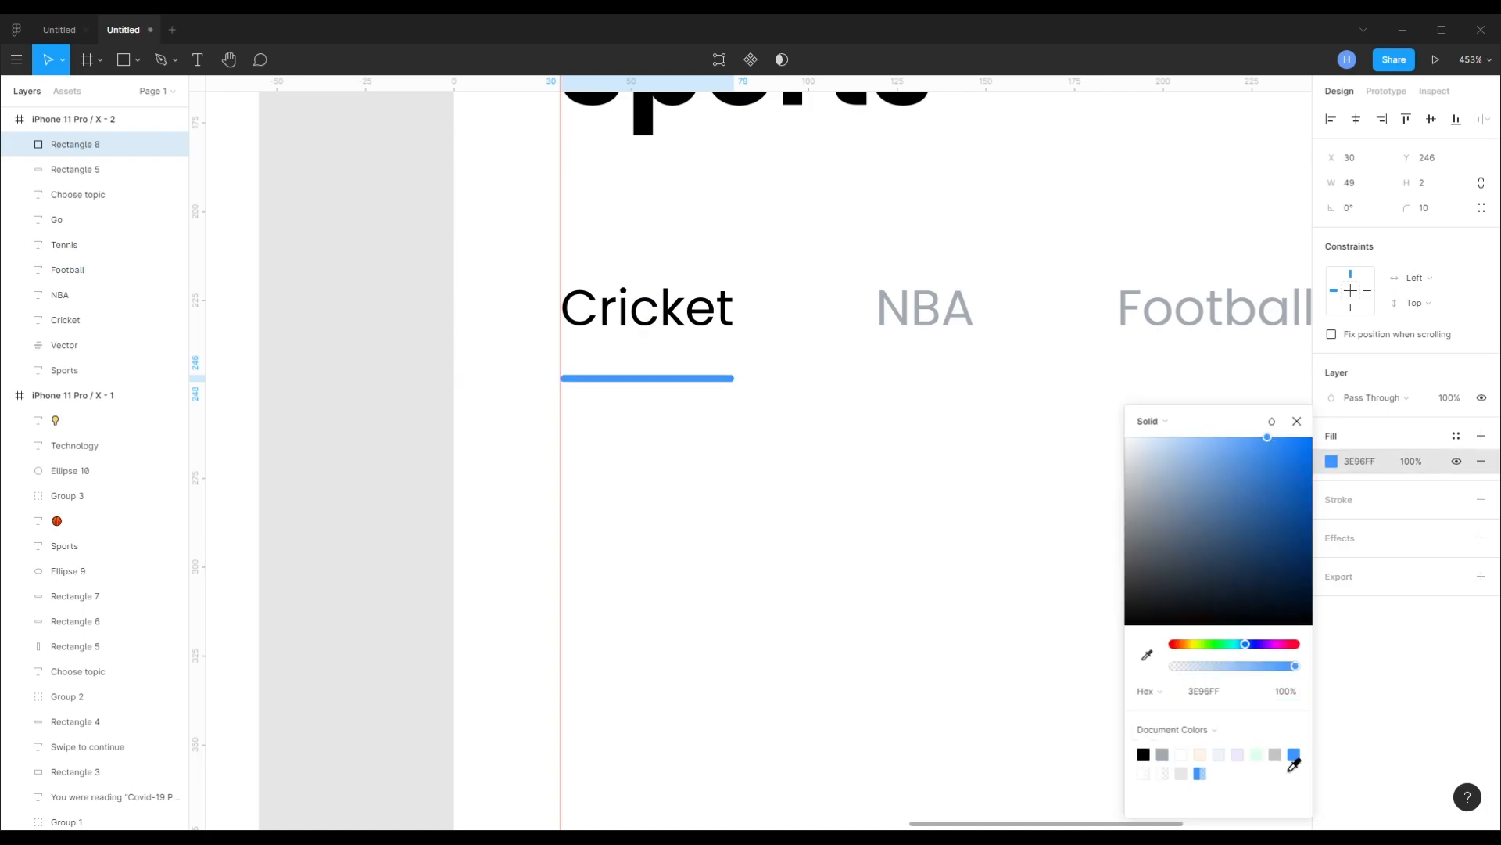
click(1356, 579)
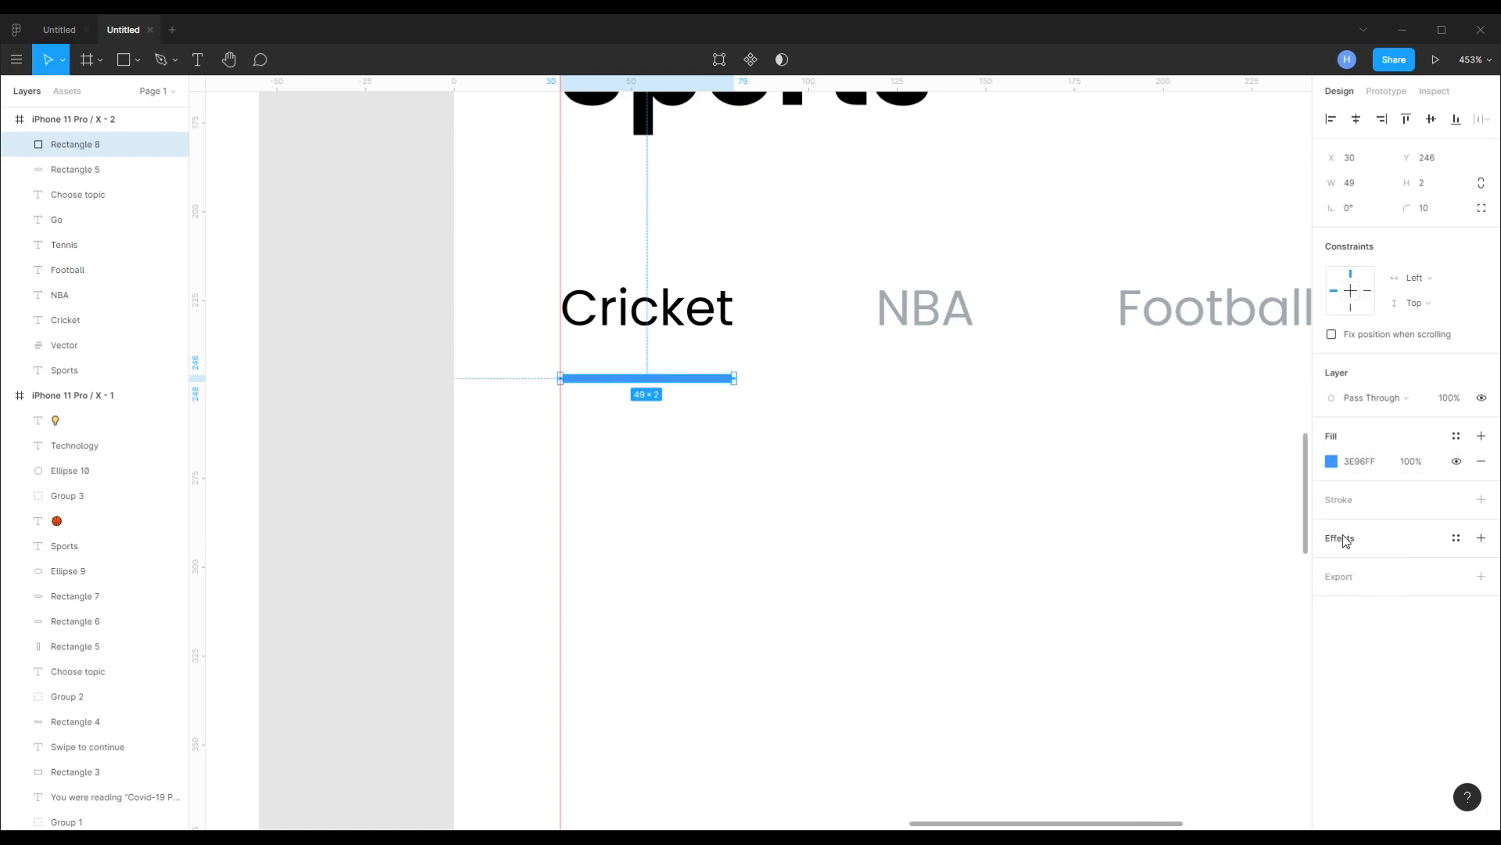
- Add a drop shadow to the underline with Y 4, blur 14 and color 3E96FF at 100%
click(1340, 538)
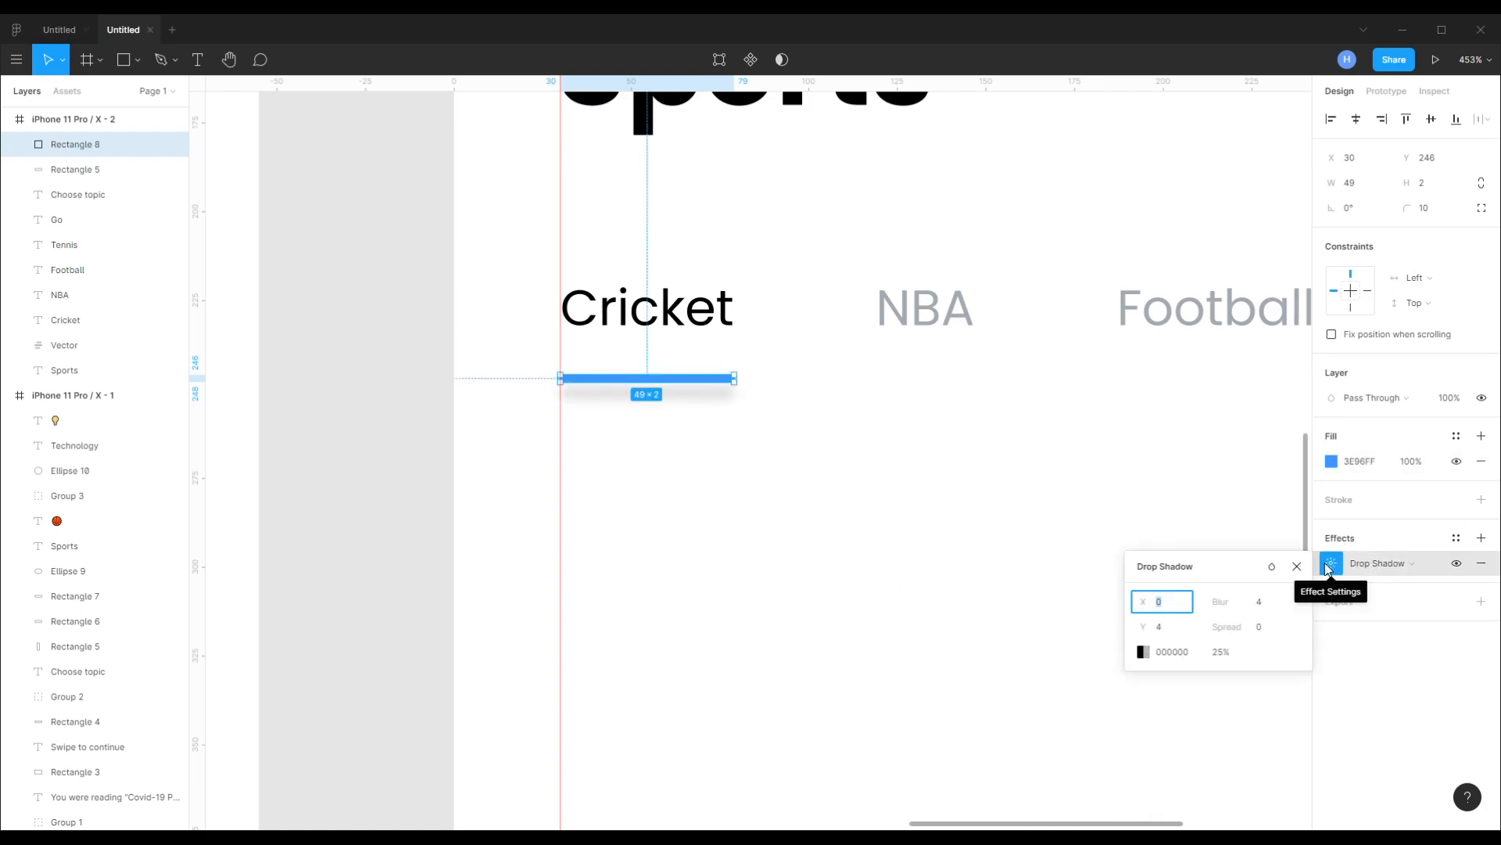
click(1272, 603)
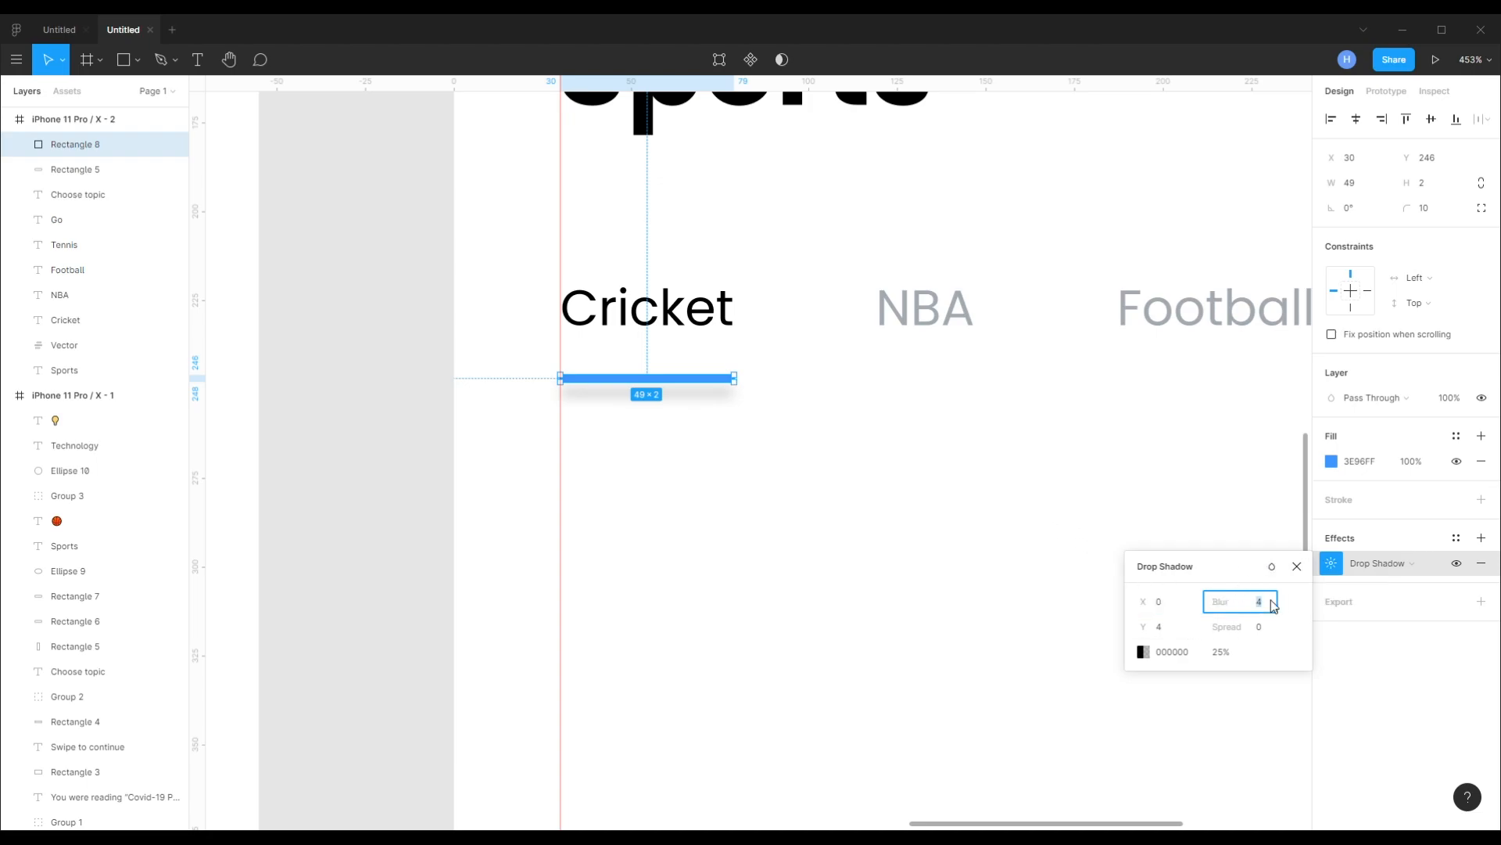
text(6)
key(Return)
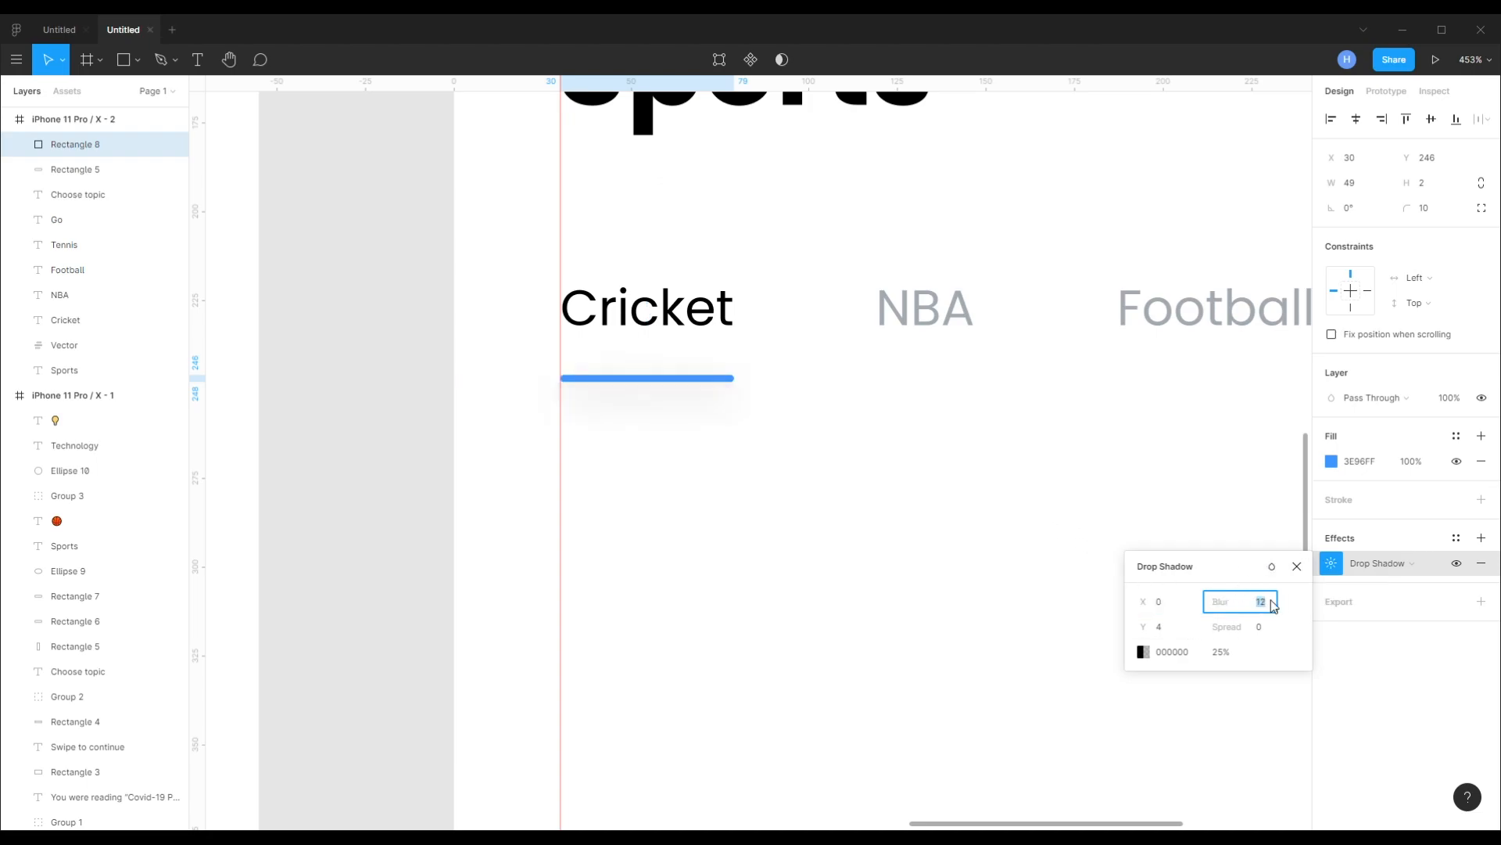
click(1143, 652)
click(1050, 755)
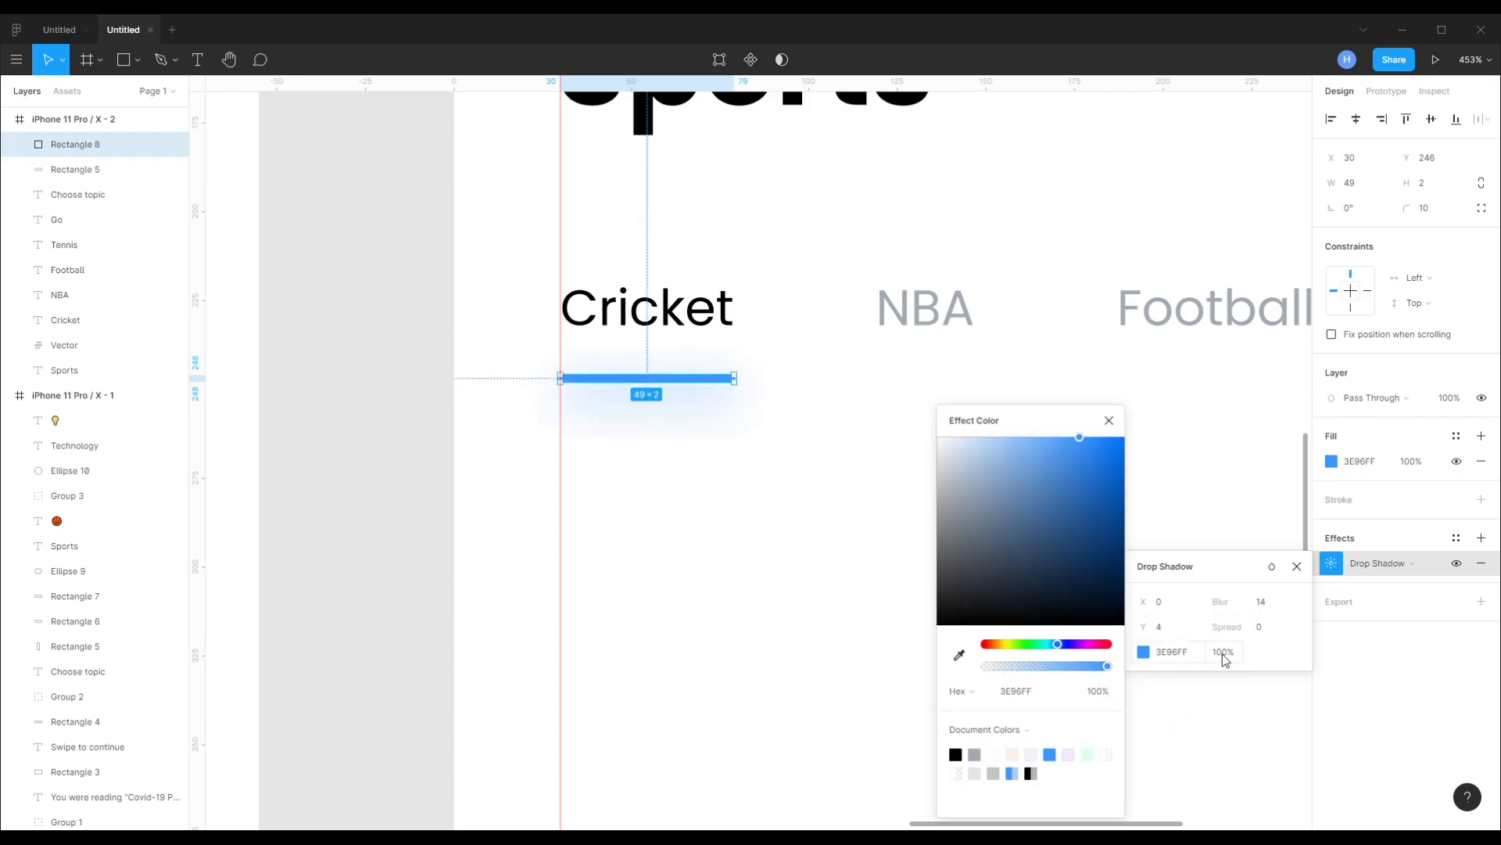
click(1189, 519)
click(671, 379)
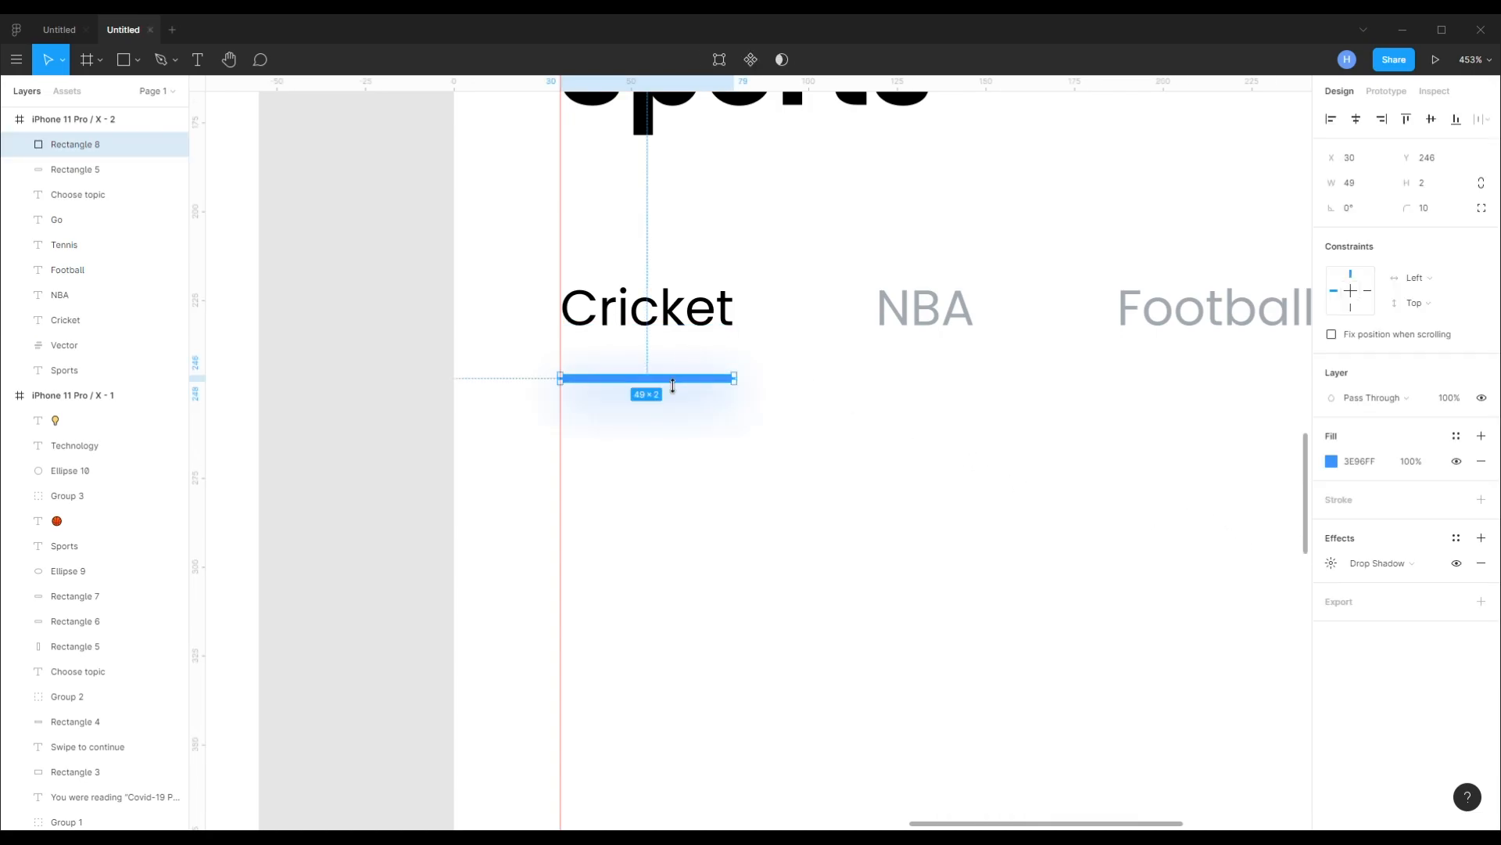
scroll(667, 393, down, 2)
scroll(666, 394, down, 5)
drag(711, 445, 693, 322)
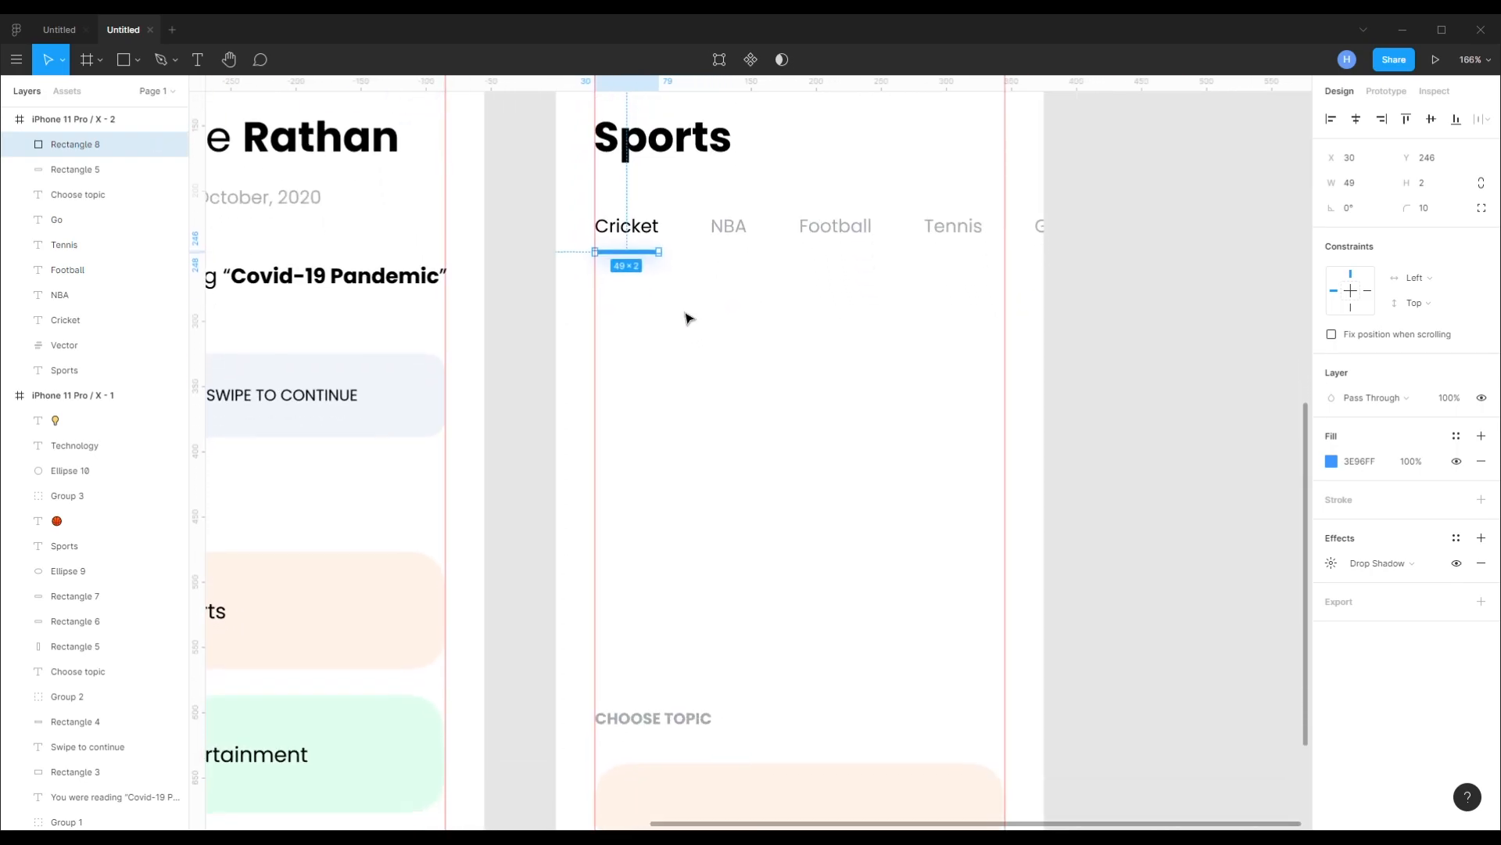
- Draw a rectangle below the Cricket underline, starting at the left guide, and size it to 256 × 290
key(r)
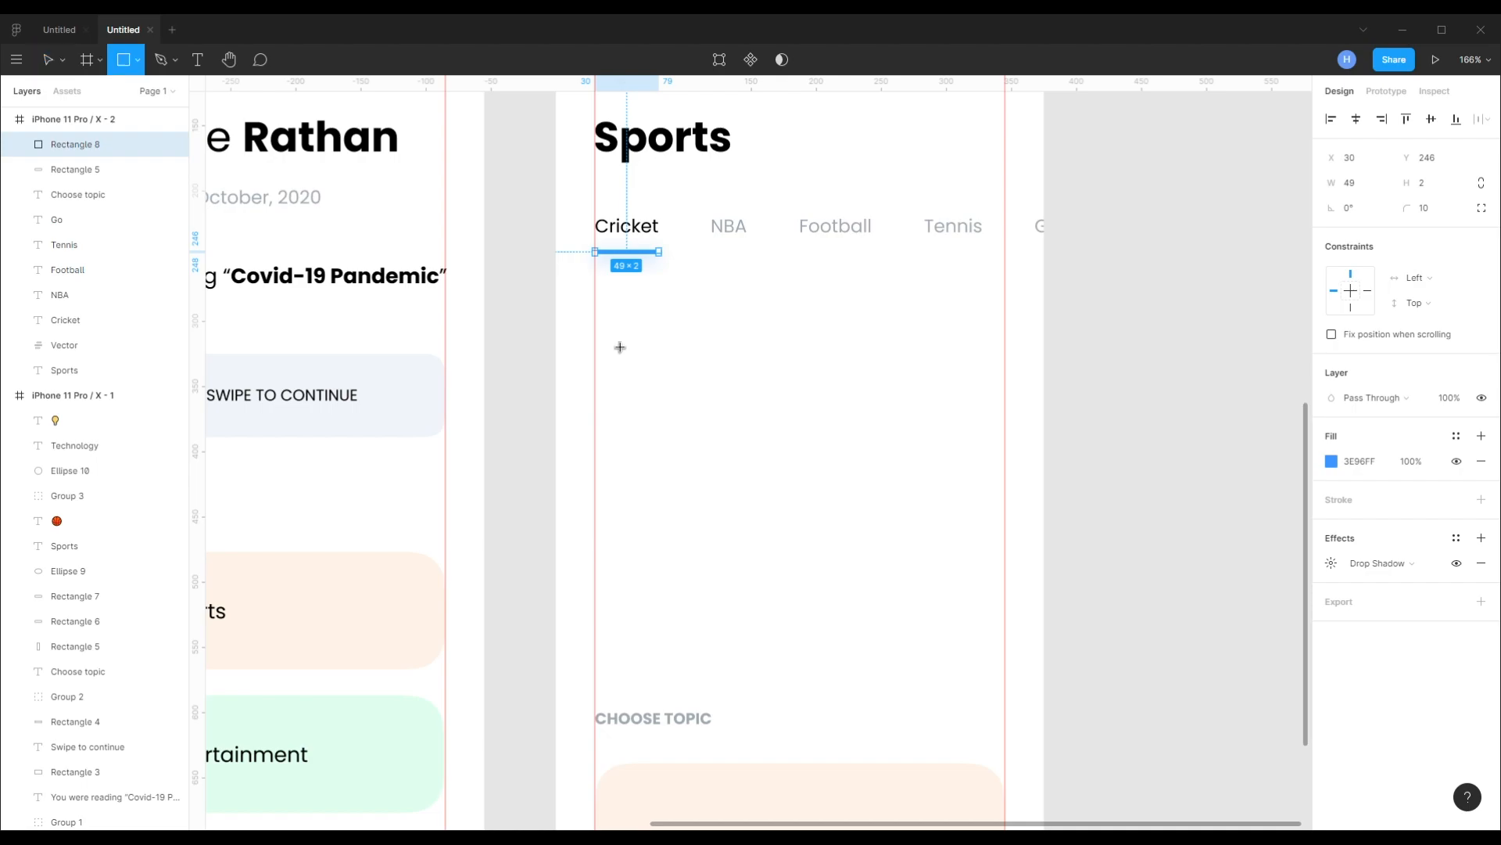
drag(596, 322, 816, 554)
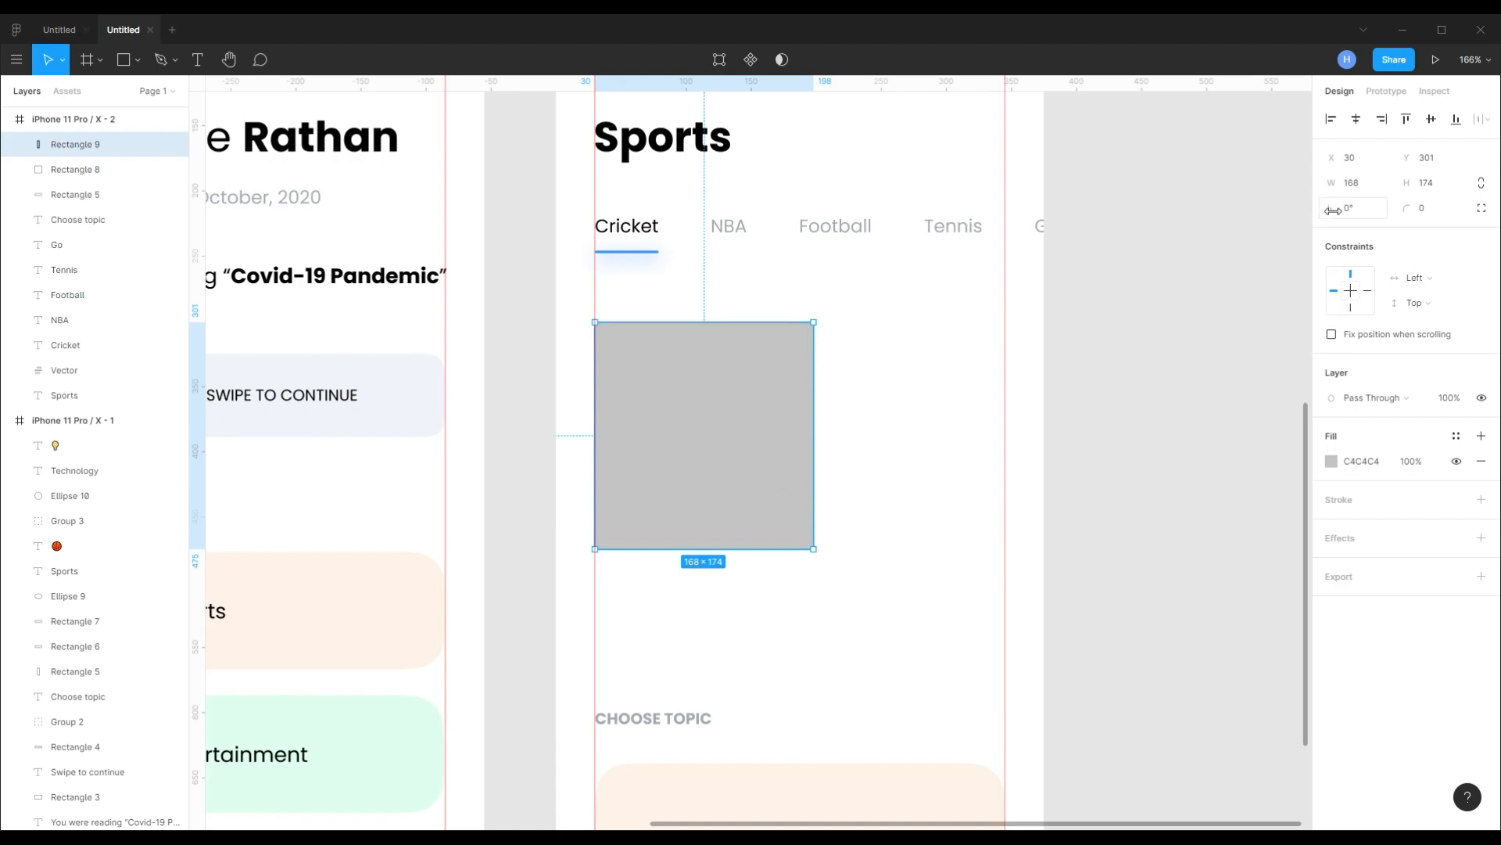
key(Return)
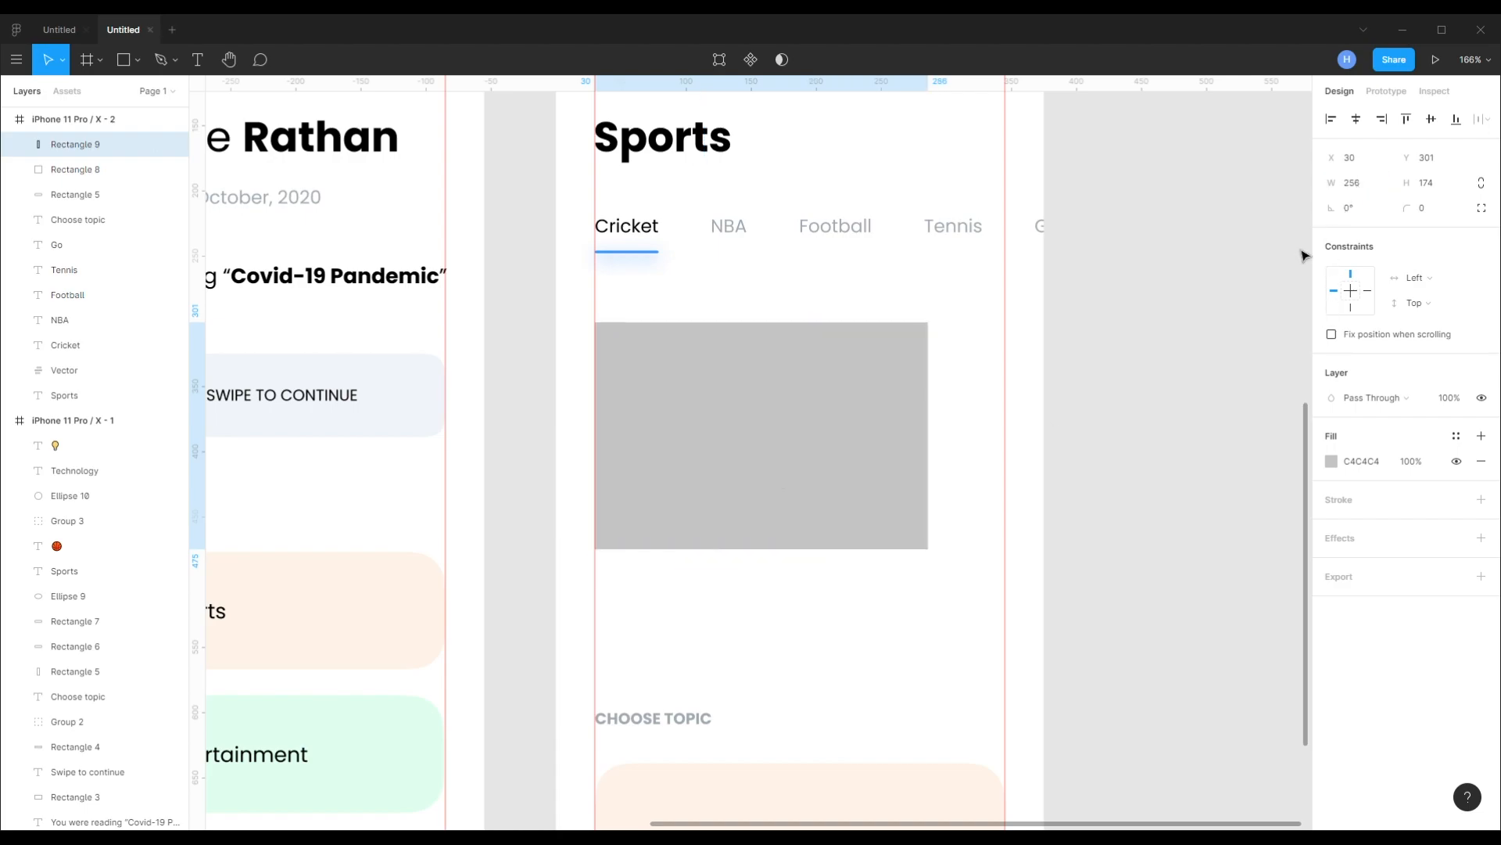
text(290)
key(Return)
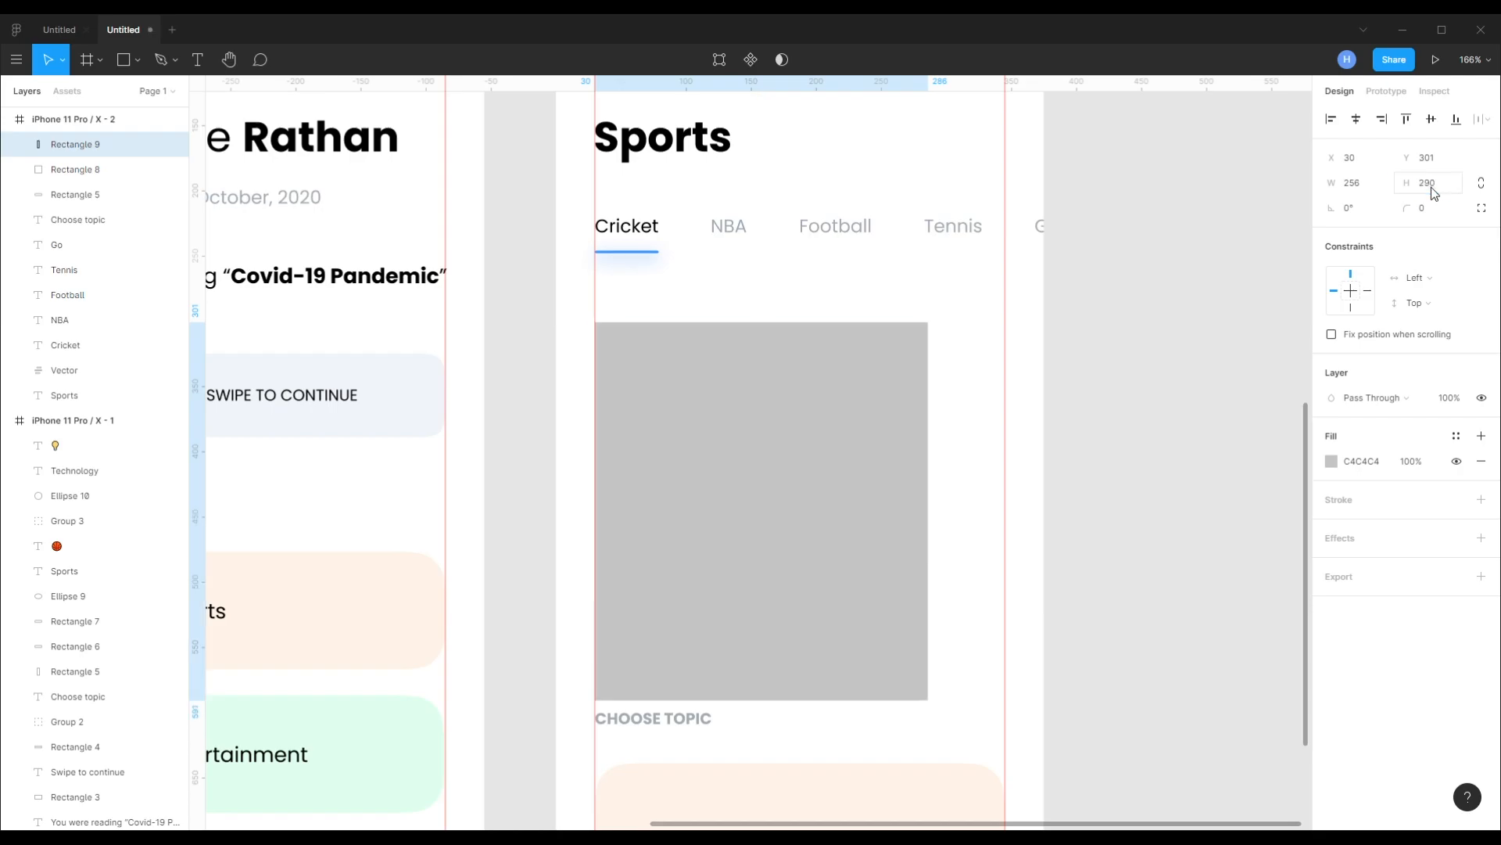
- Position the large grey rectangle at Y 298, leaving a gap under the category tabs
scroll(878, 314, down, 5)
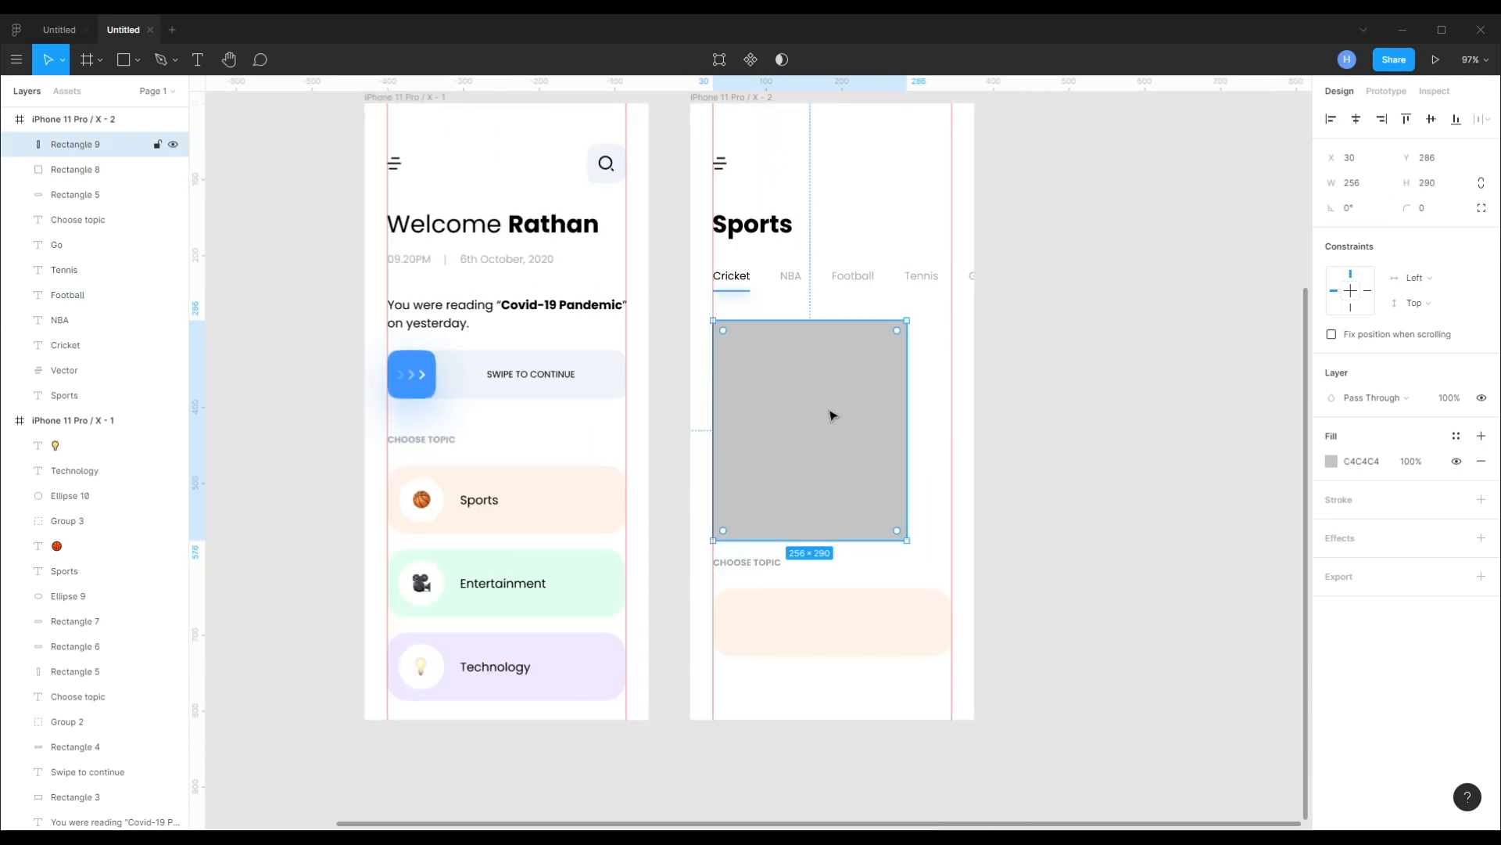
drag(805, 378, 806, 348)
key(shift+Down)
key(shift+Down)
key(shift+Down)
key(shift+Down)
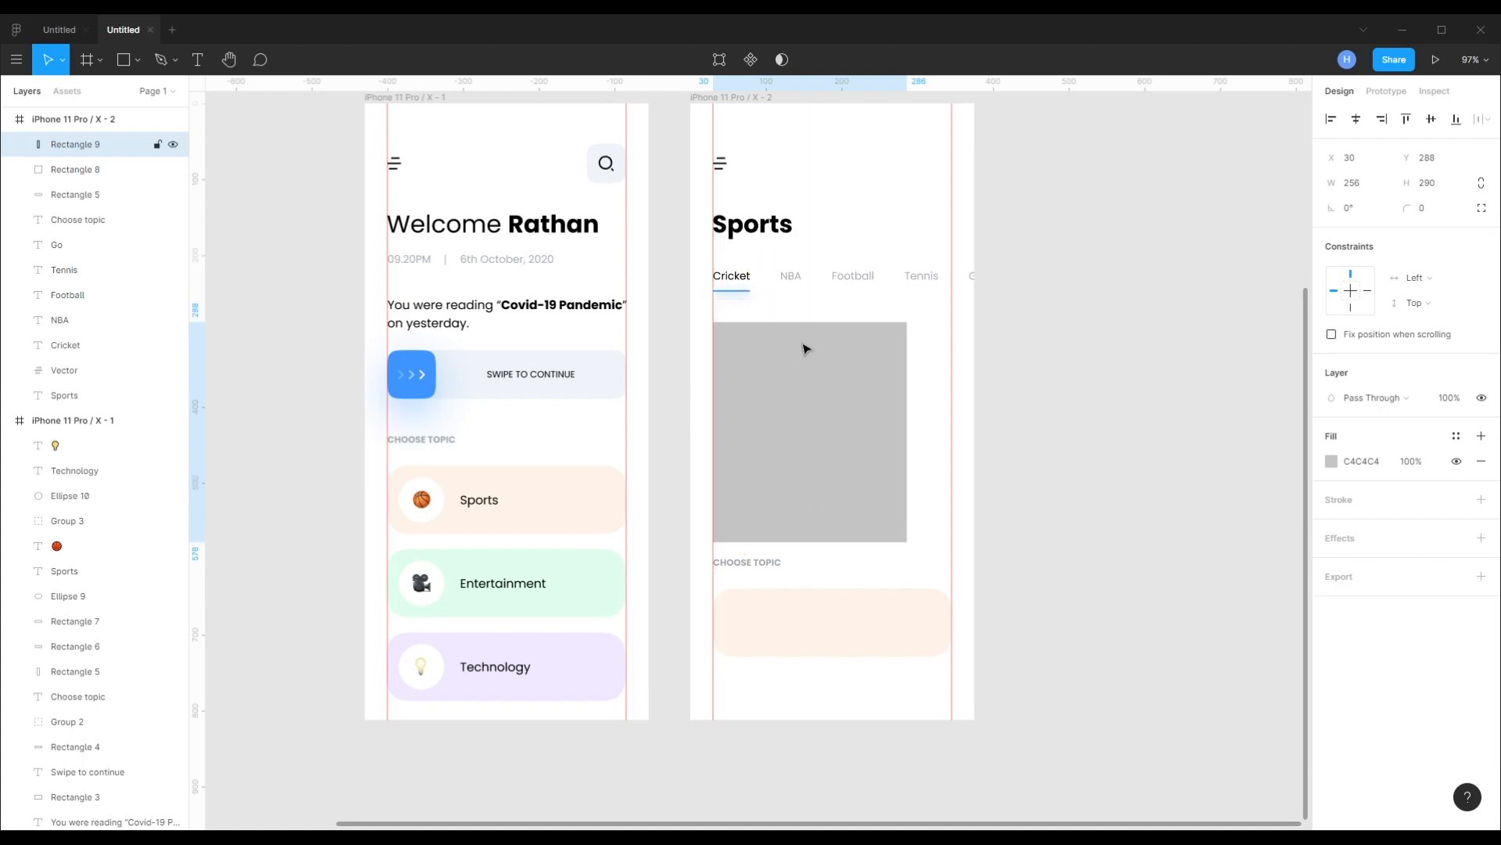
key(shift+Down)
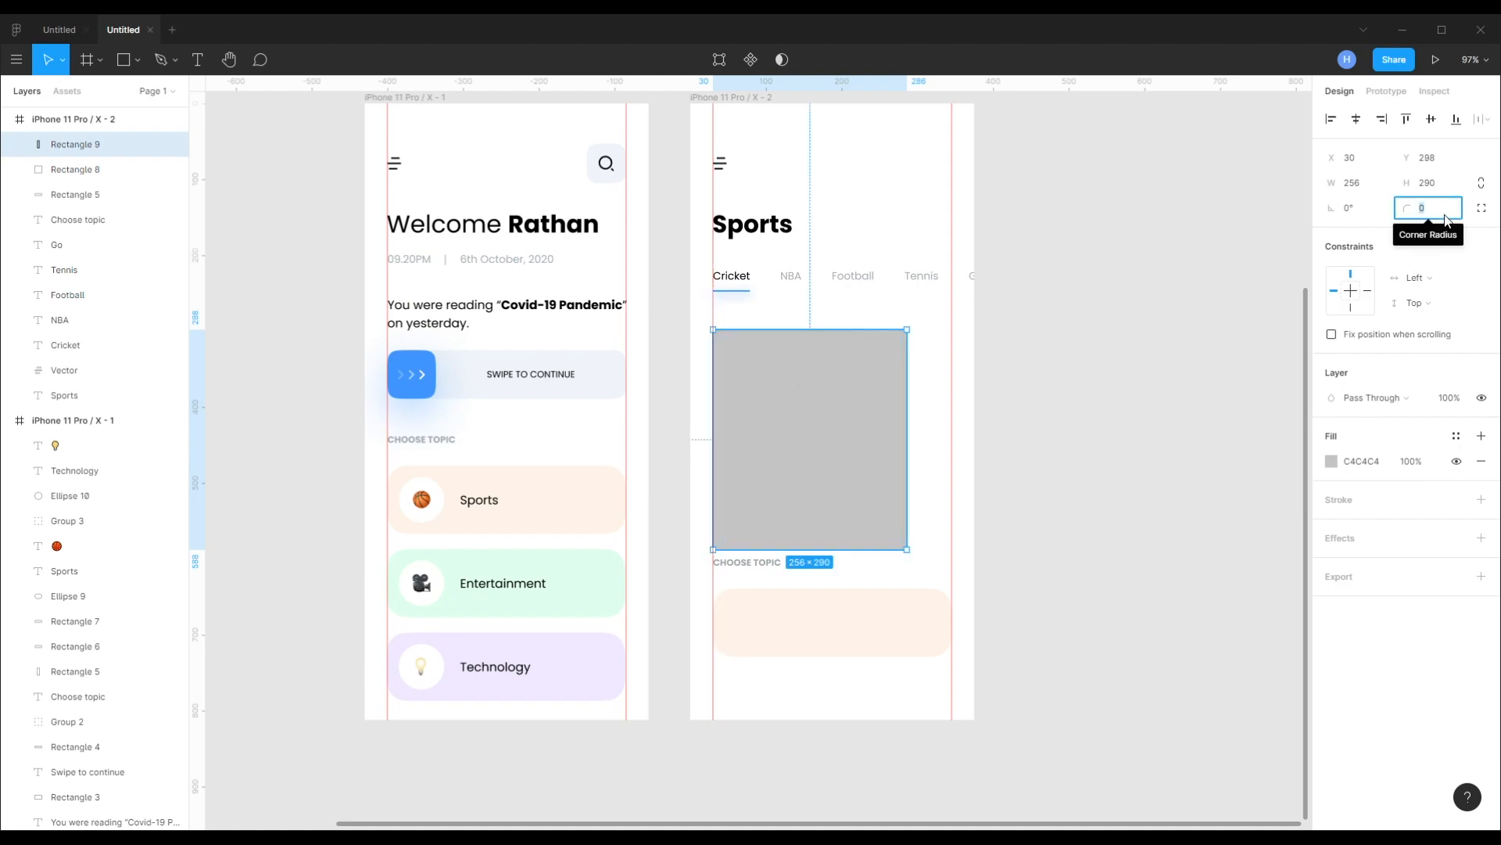
- Set all four corner radii of the large grey rectangle to 26 and adjust its corner smoothing
text(26)
click(1482, 208)
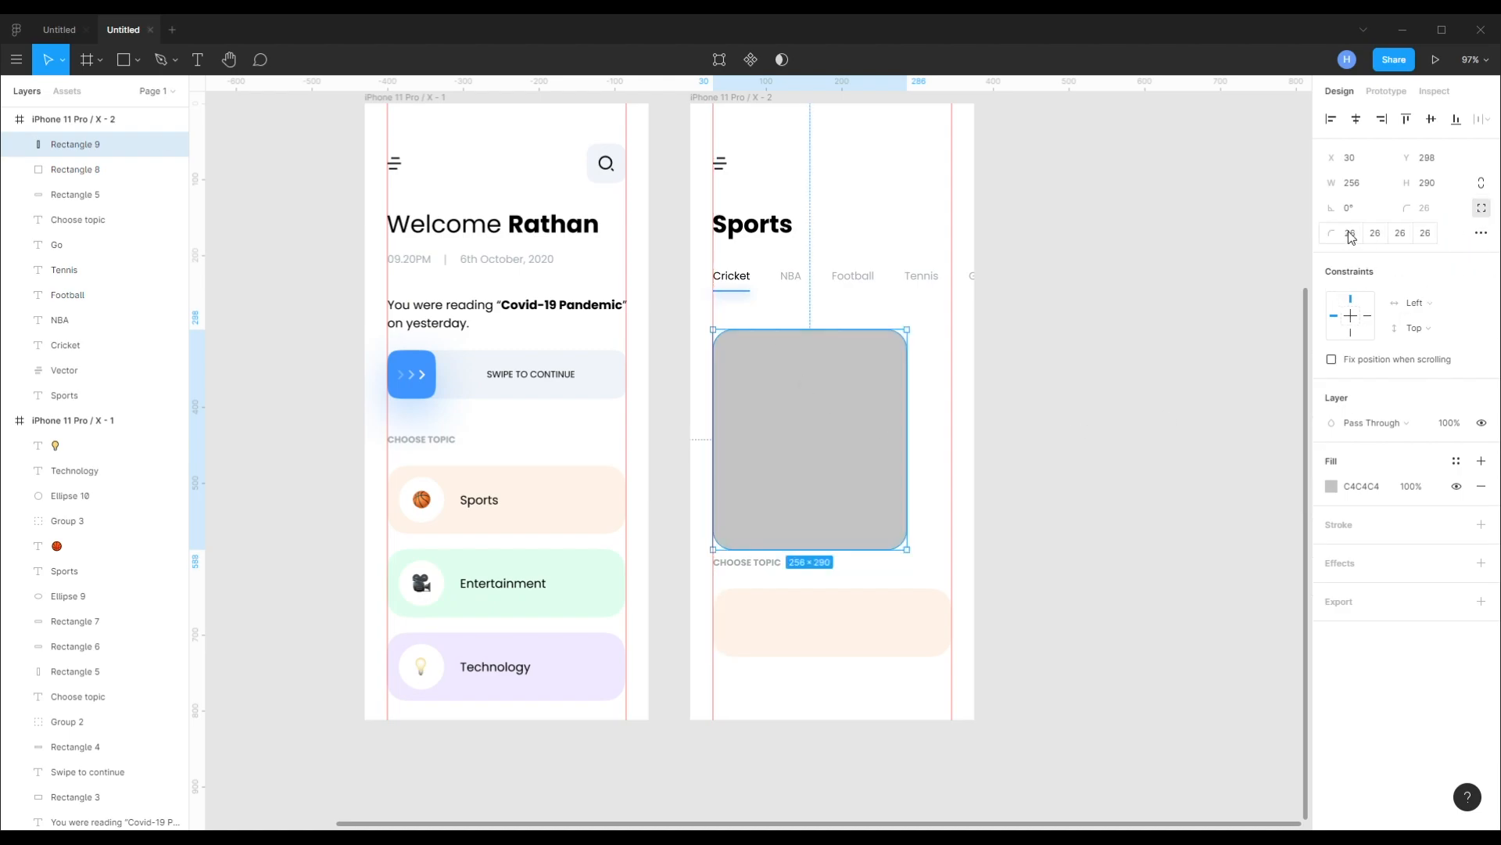
click(1480, 233)
click(1244, 271)
click(1207, 386)
click(854, 397)
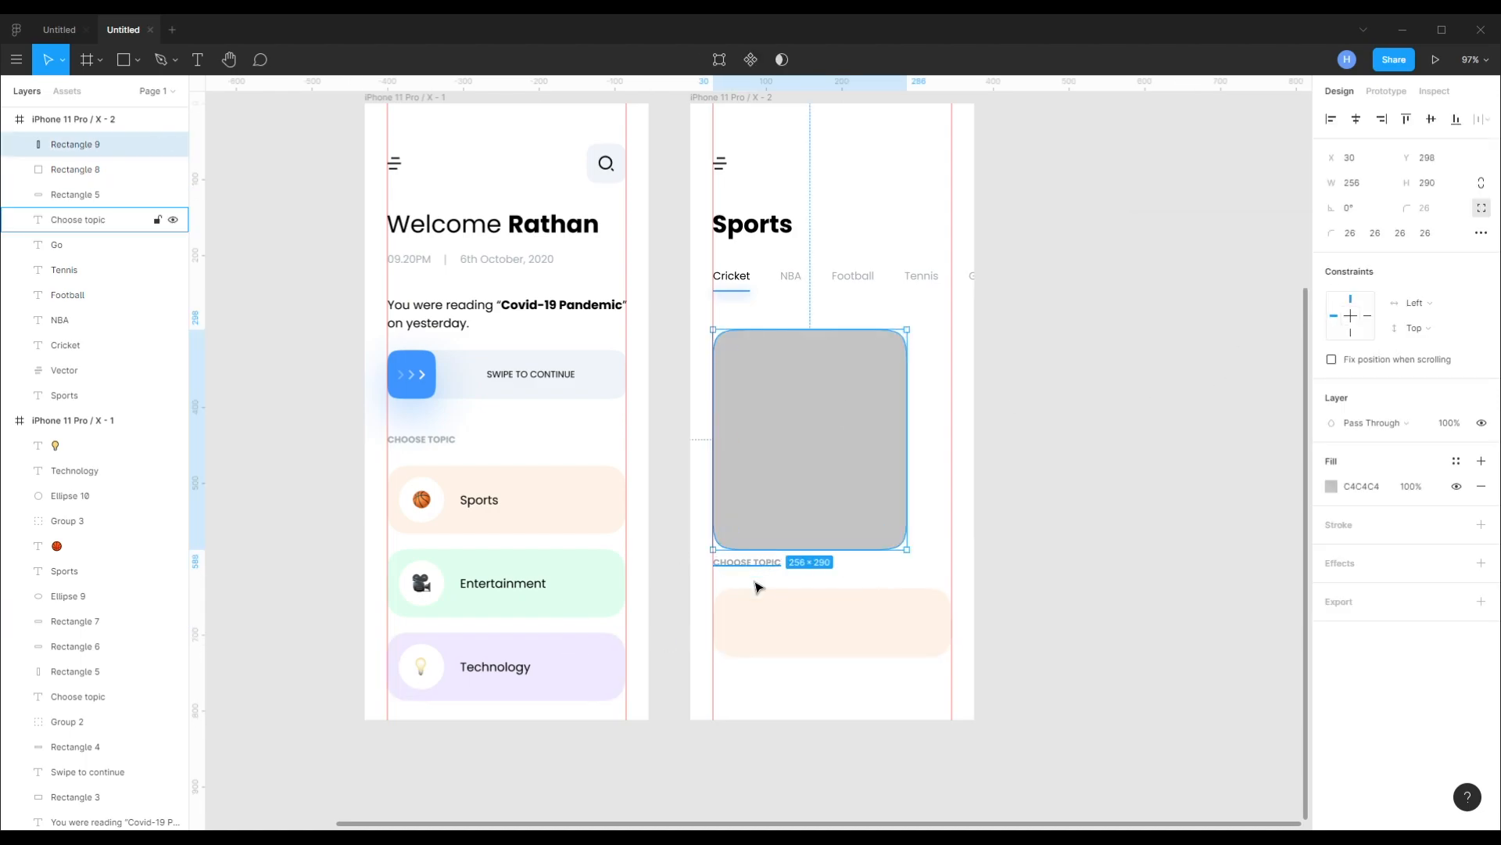
- Move the Choose topic label and the peach card on the Sports screen down by 30
click(757, 565)
shift+click(756, 618)
key(shift+Down)
key(shift+Down)
key(shift+Down)
click(1126, 570)
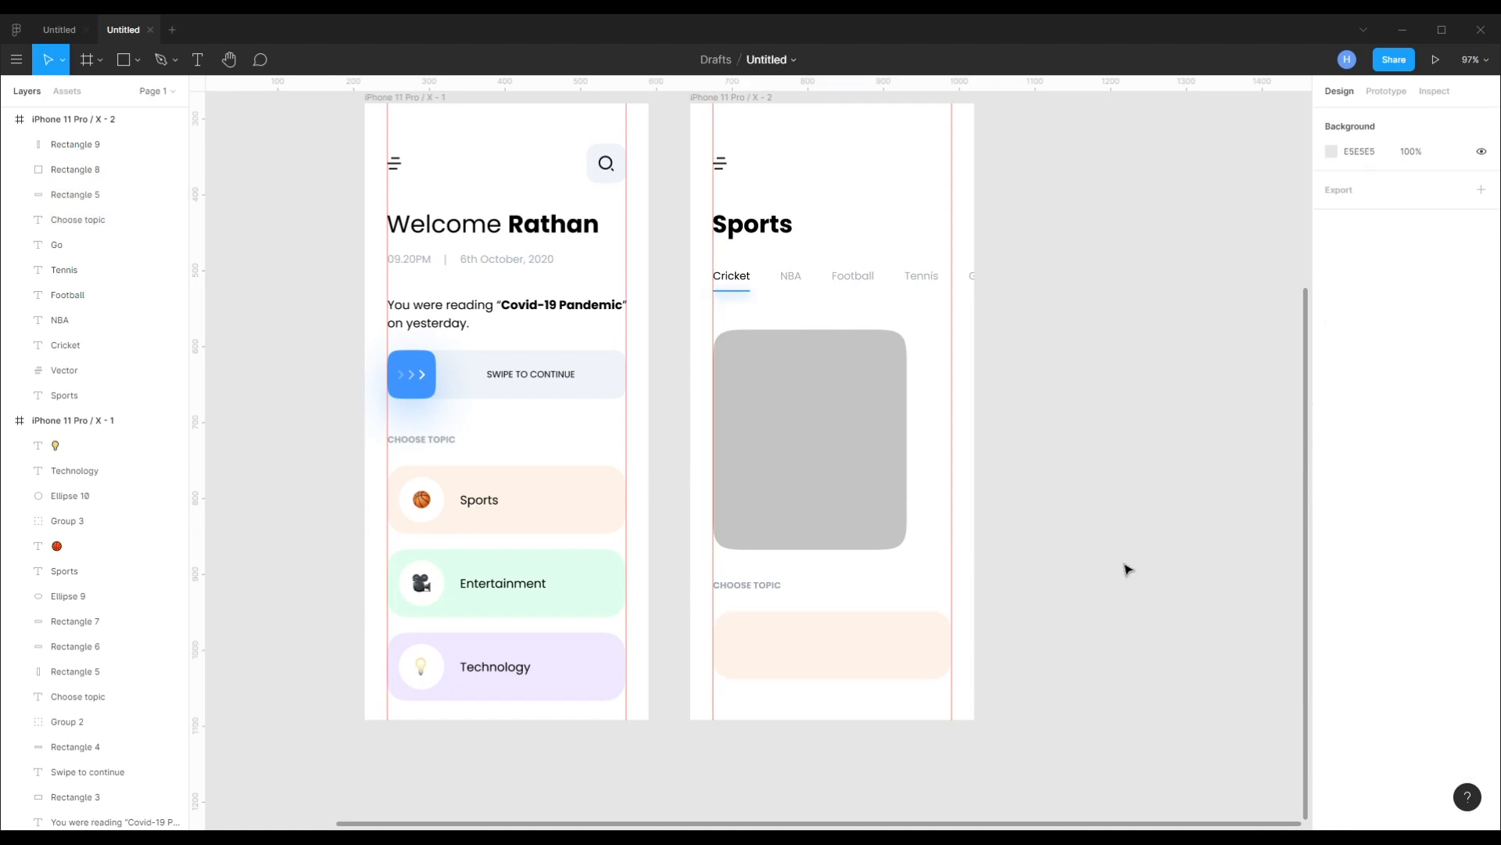
- Set the height of the large grey card to 280
click(830, 479)
click(1434, 187)
text(270)
key(Return)
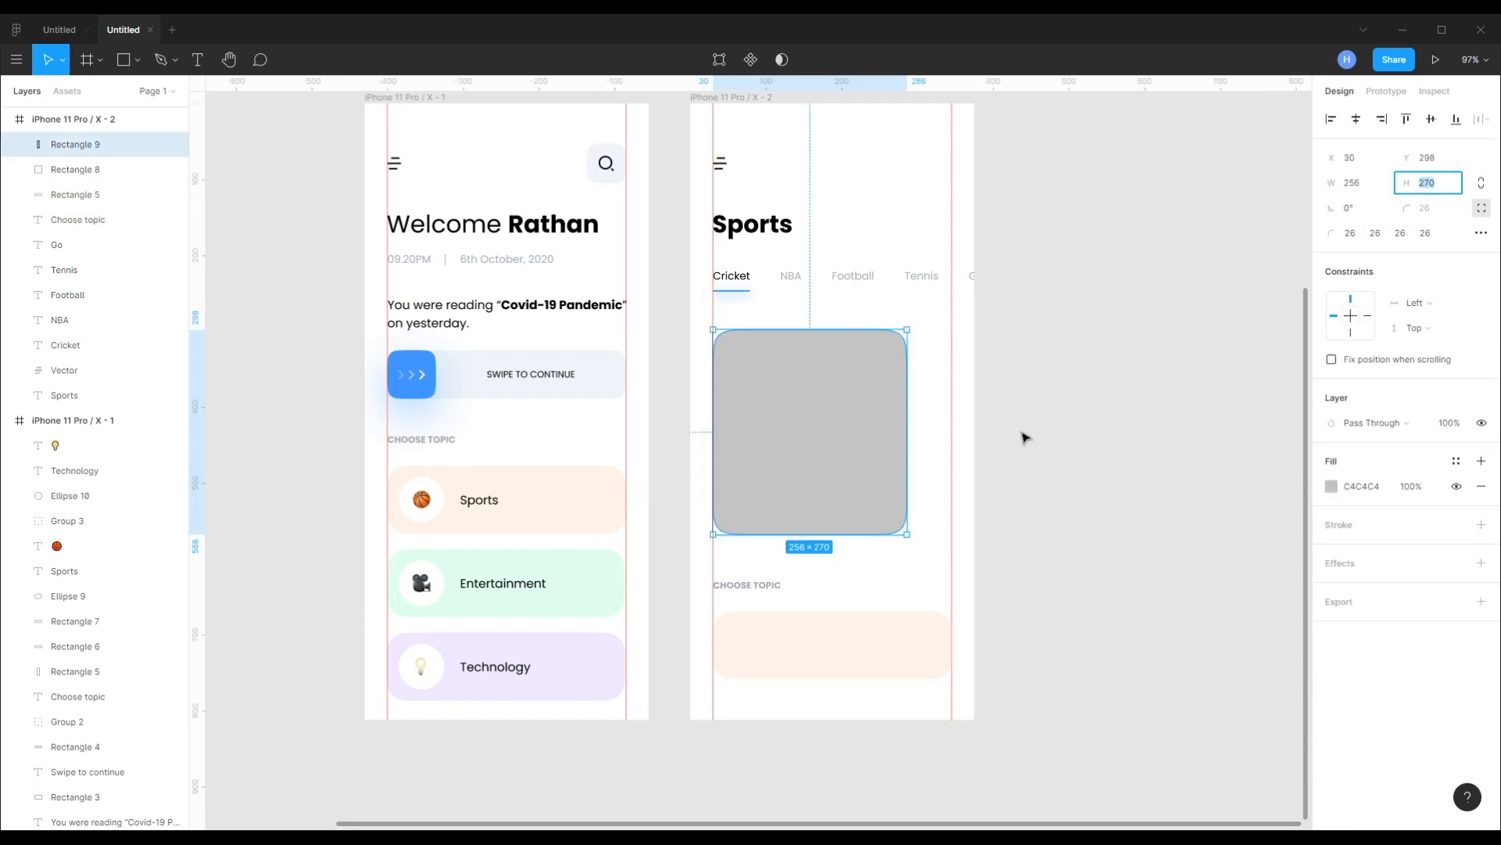
key(shift+Up)
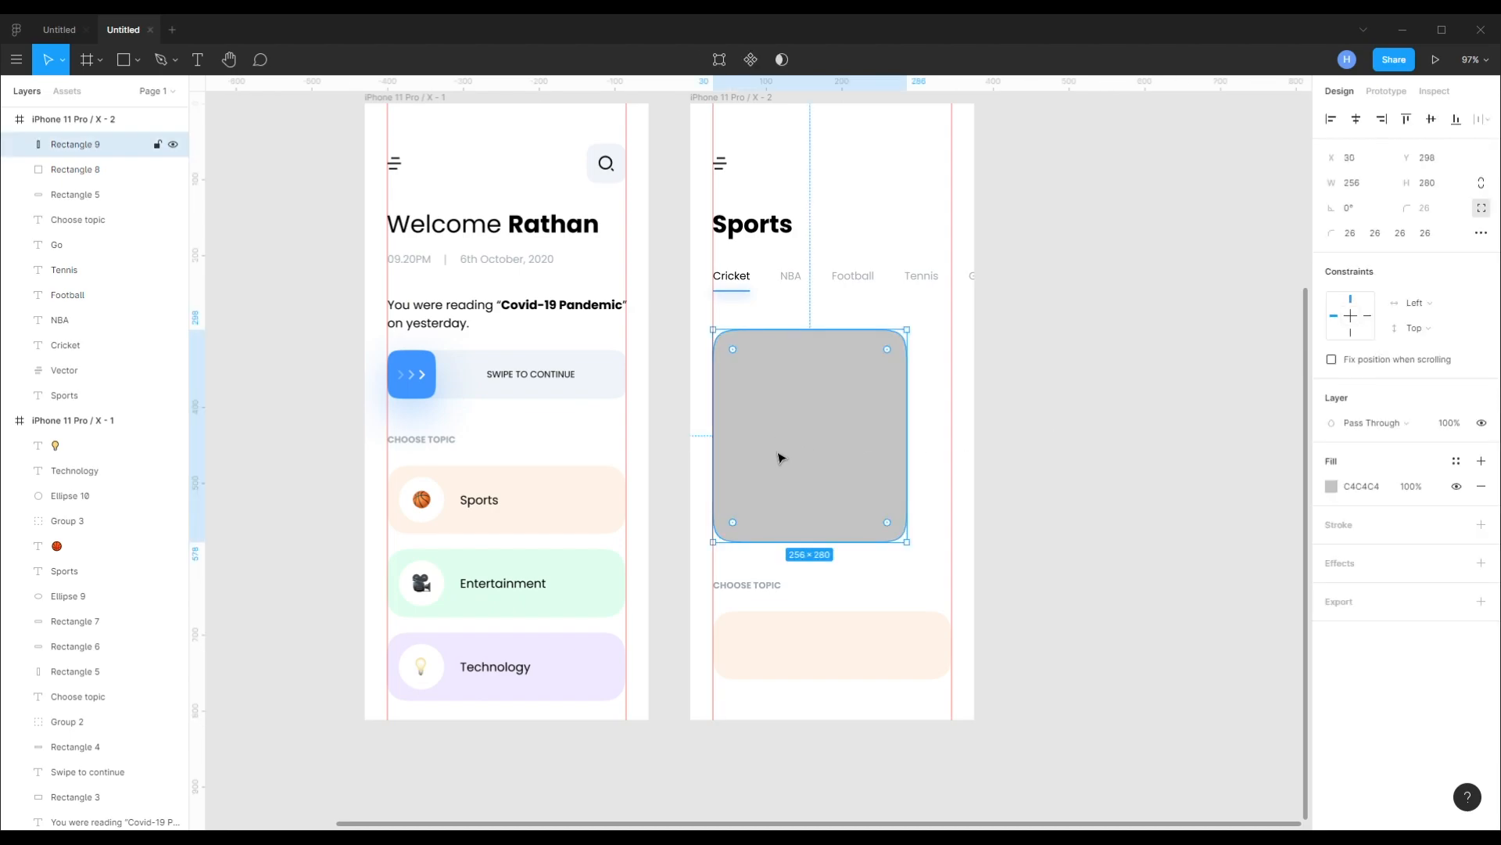
- Duplicate the grey card to X 83 and fill the copy with white FFFFFF
drag(784, 422, 822, 422)
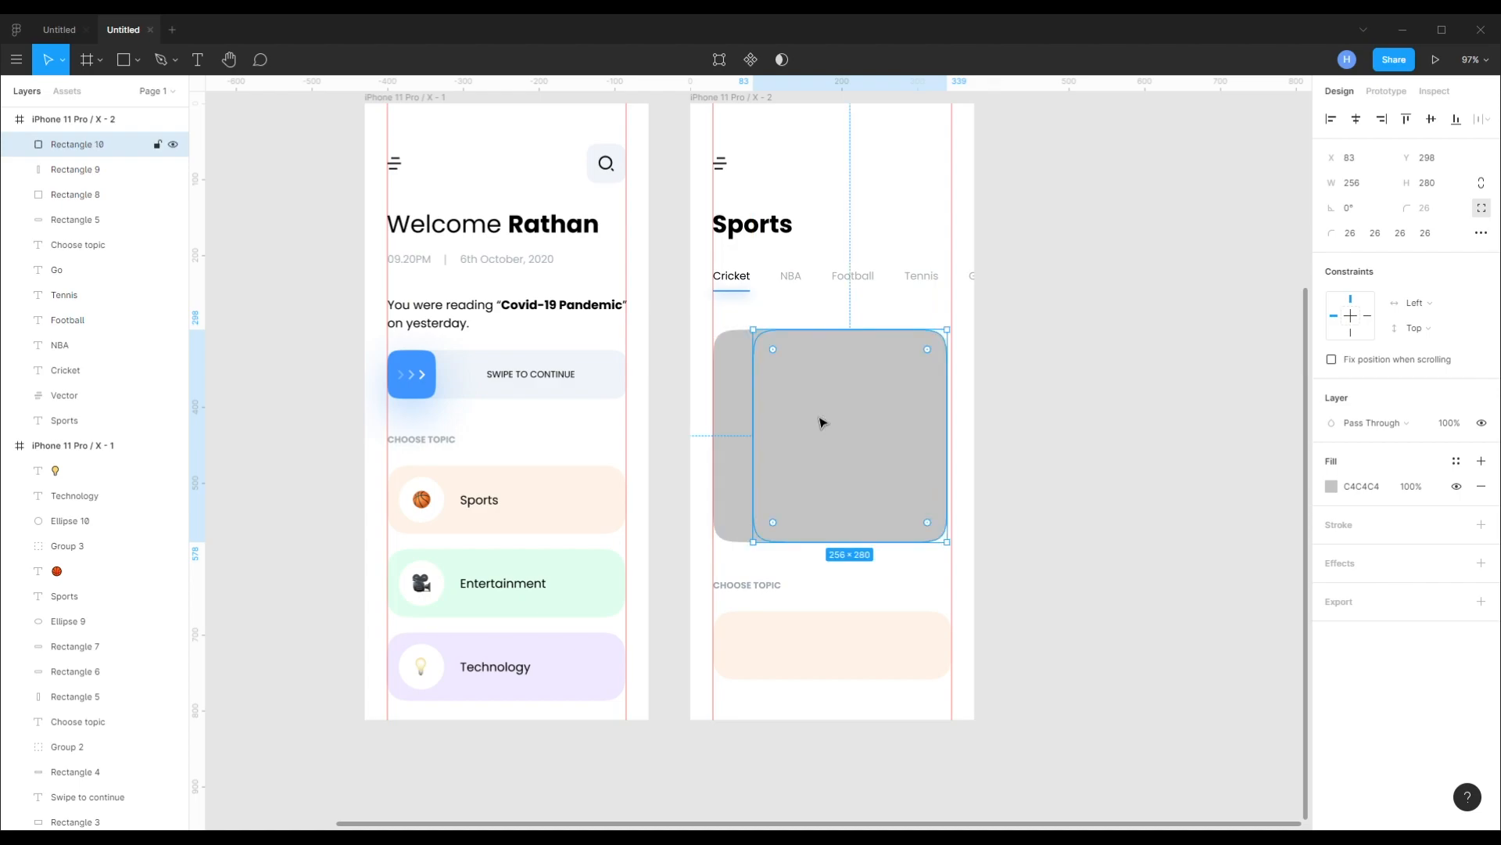
click(1340, 487)
click(1330, 488)
click(1182, 770)
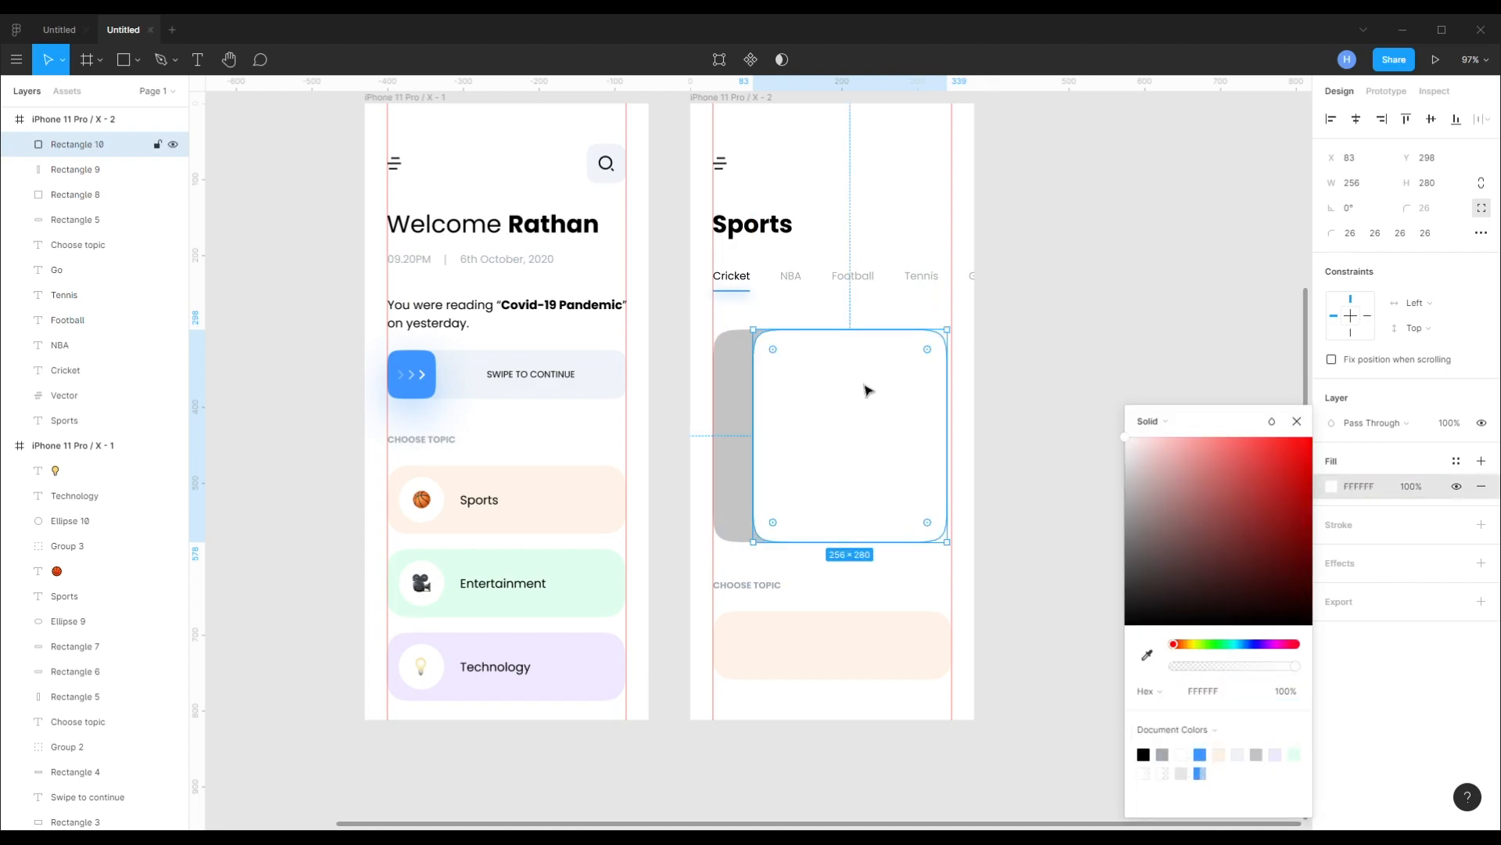
- Align the white copy with the grey card's left edge and resize it to 236 × 100
shift+click(744, 382)
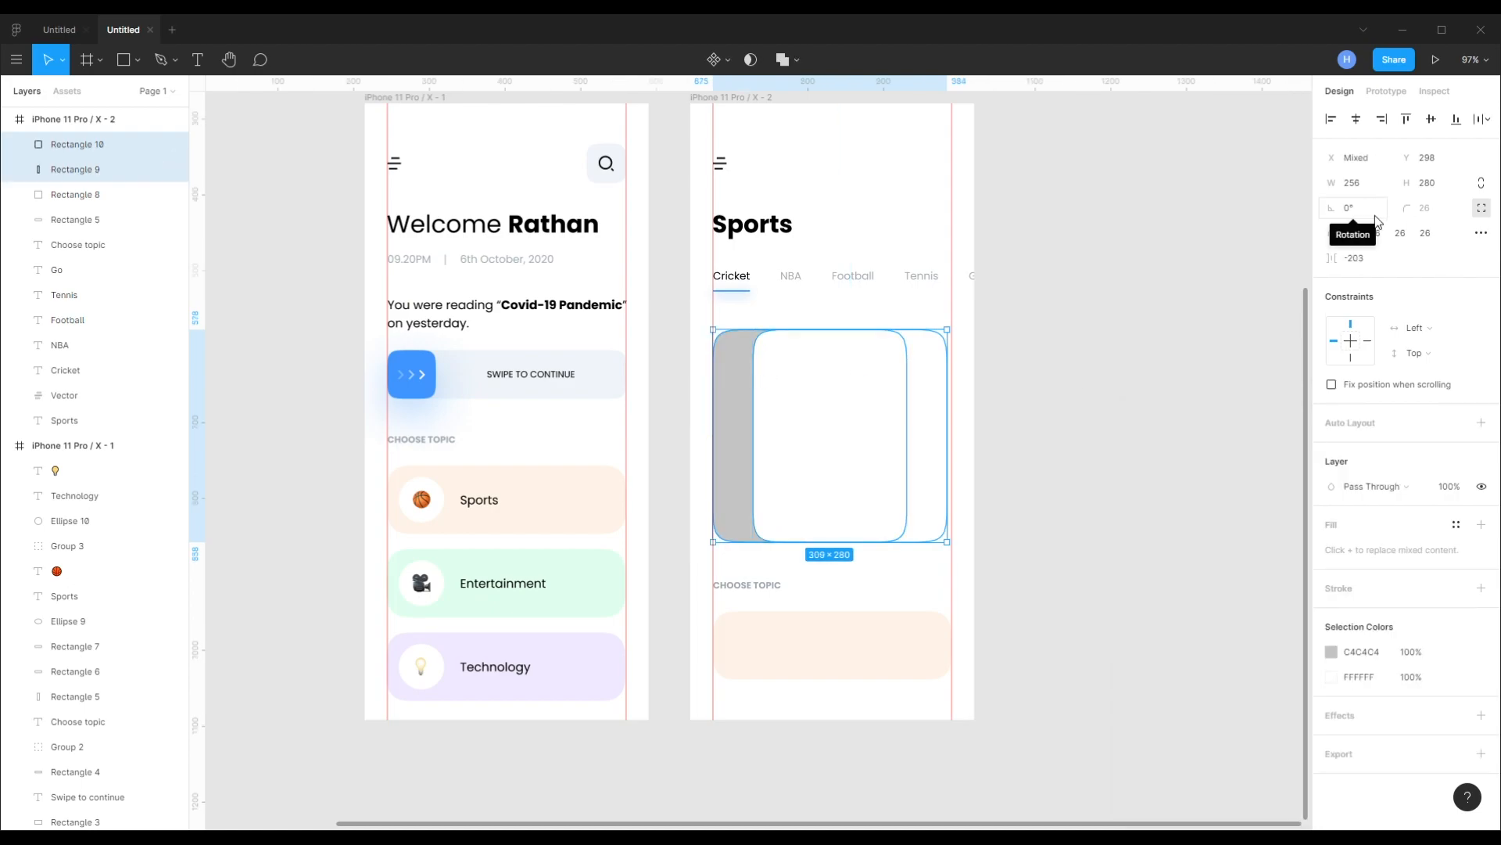
key(shift+Left)
key(shift+Right)
click(1332, 119)
click(858, 376)
click(1367, 188)
text(236)
key(Return)
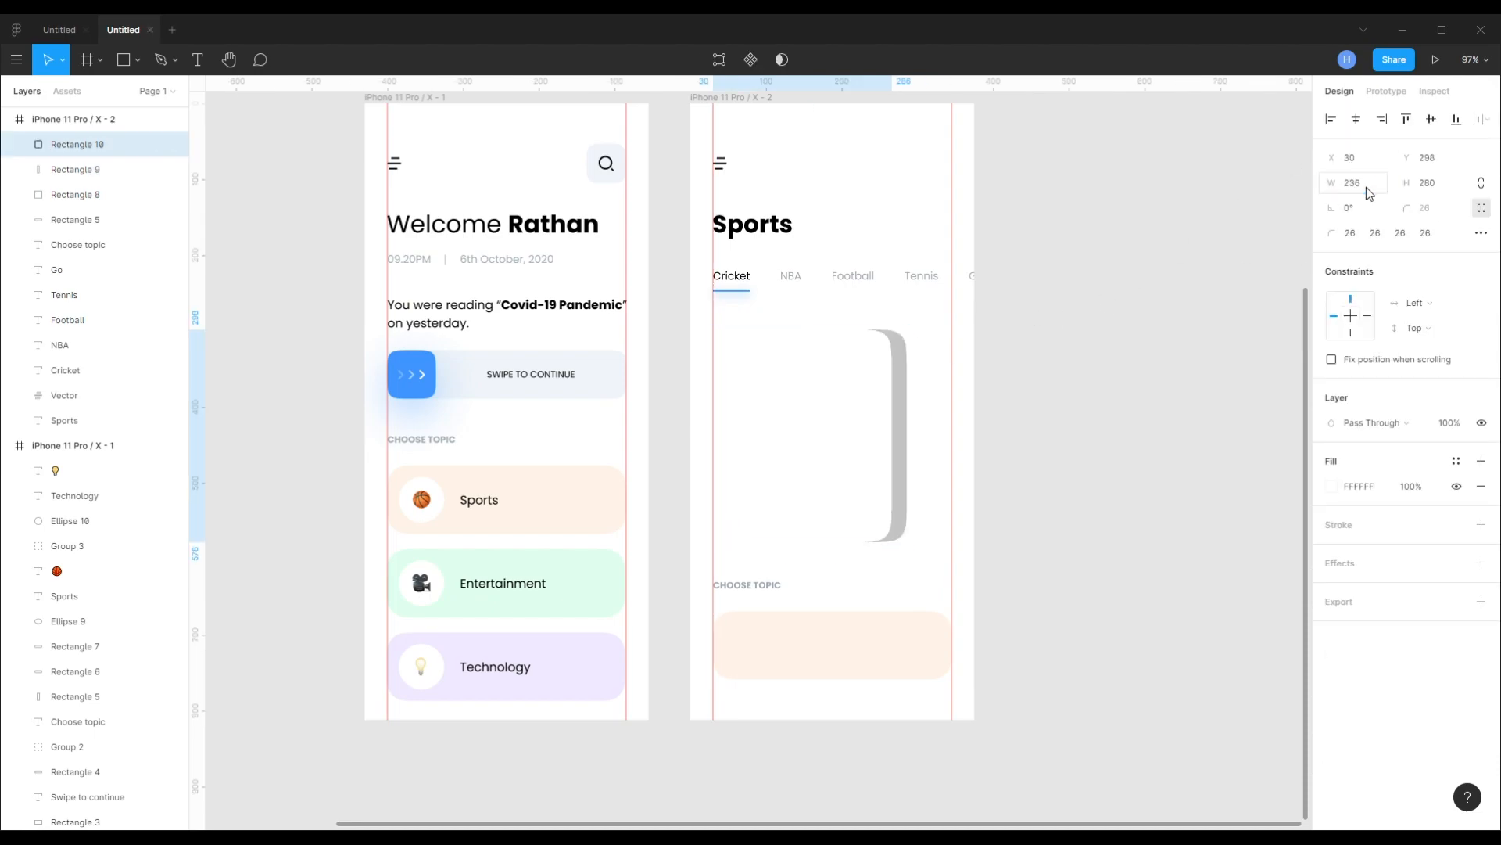
click(1439, 183)
text(100)
key(Return)
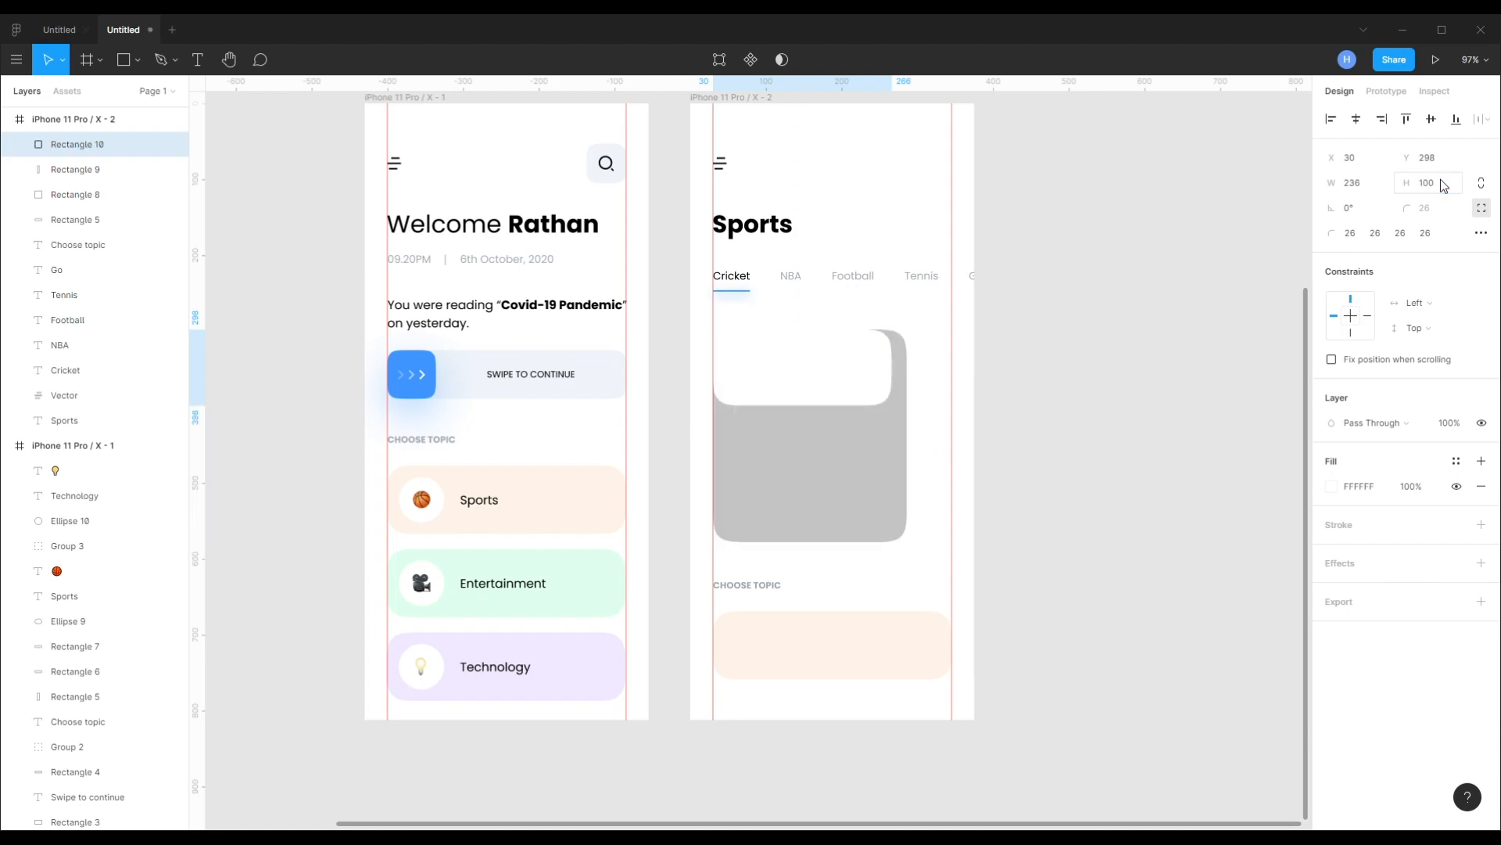
- Place the white panel at X 40, Y 468, inset 10 from the grey card's sides and lower edge
key(shift+Right)
key(shift+Down)
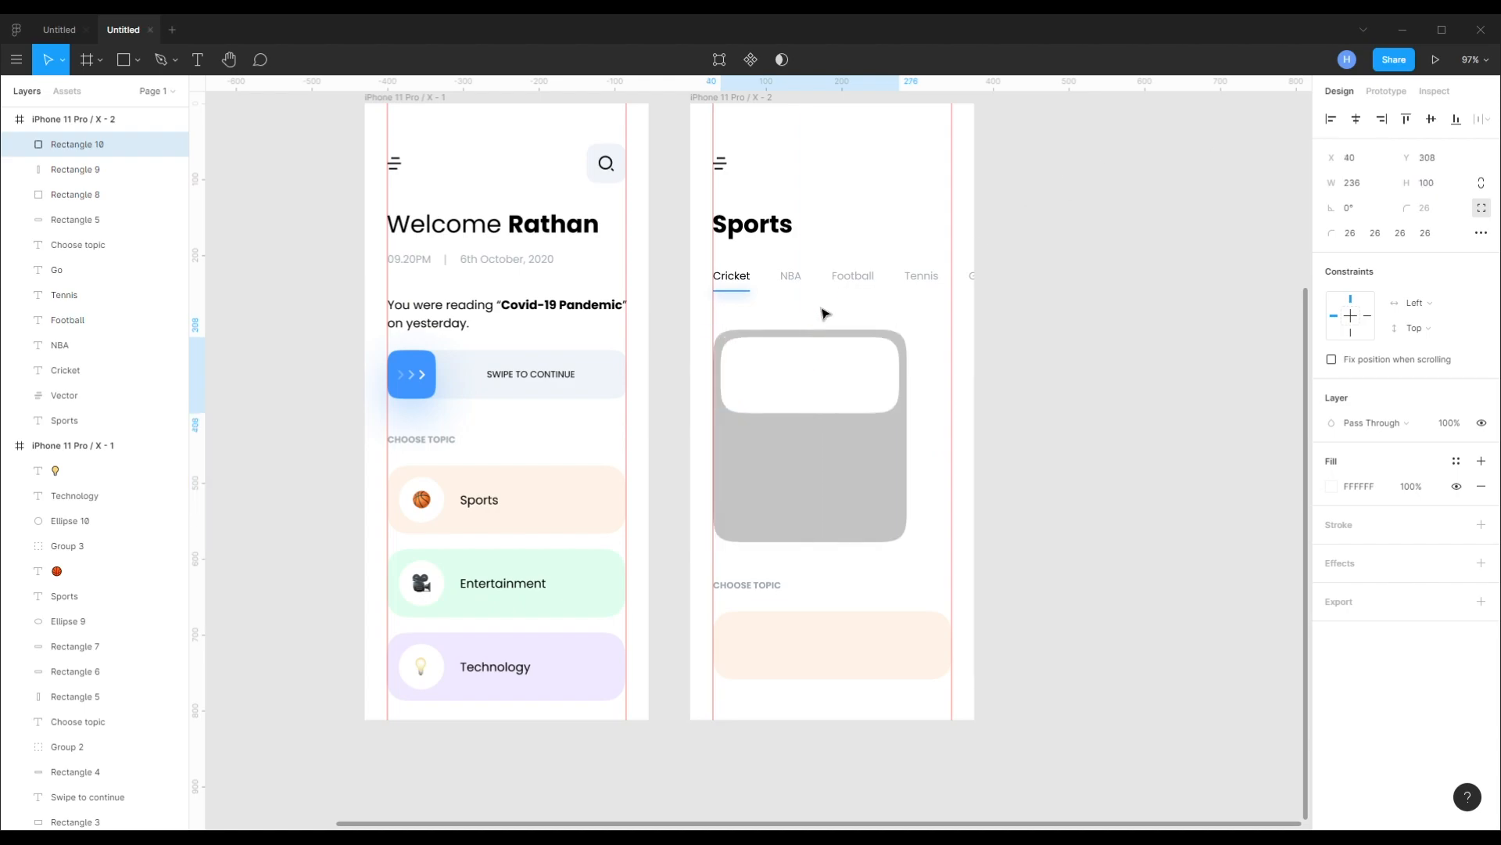
shift+click(868, 469)
click(1456, 119)
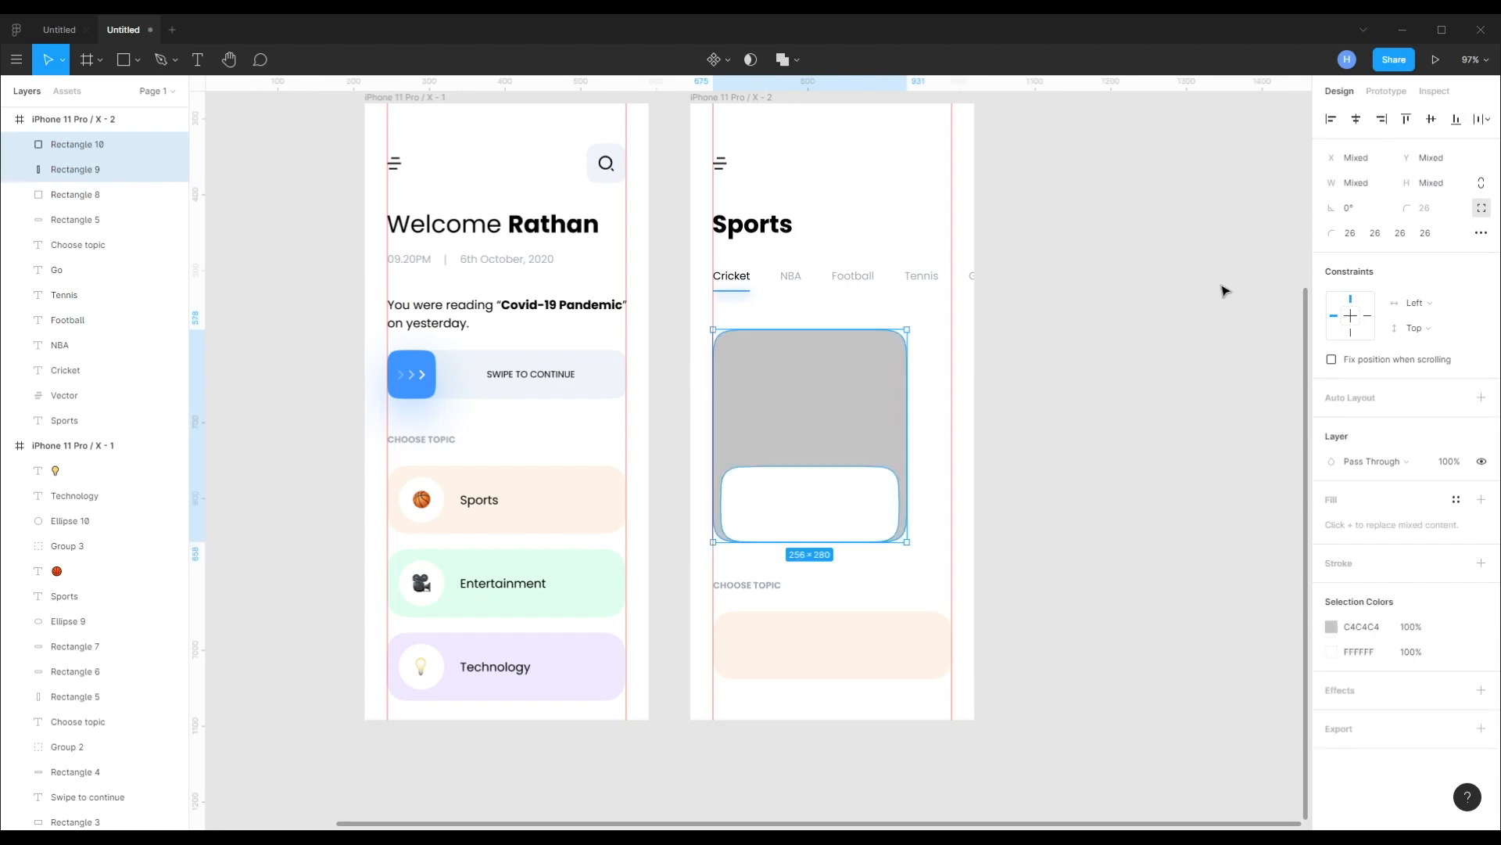
click(1227, 283)
click(845, 523)
key(shift+Up)
click(1048, 461)
- Paste the cricket batsman photo into the grey card as its image fill
click(829, 416)
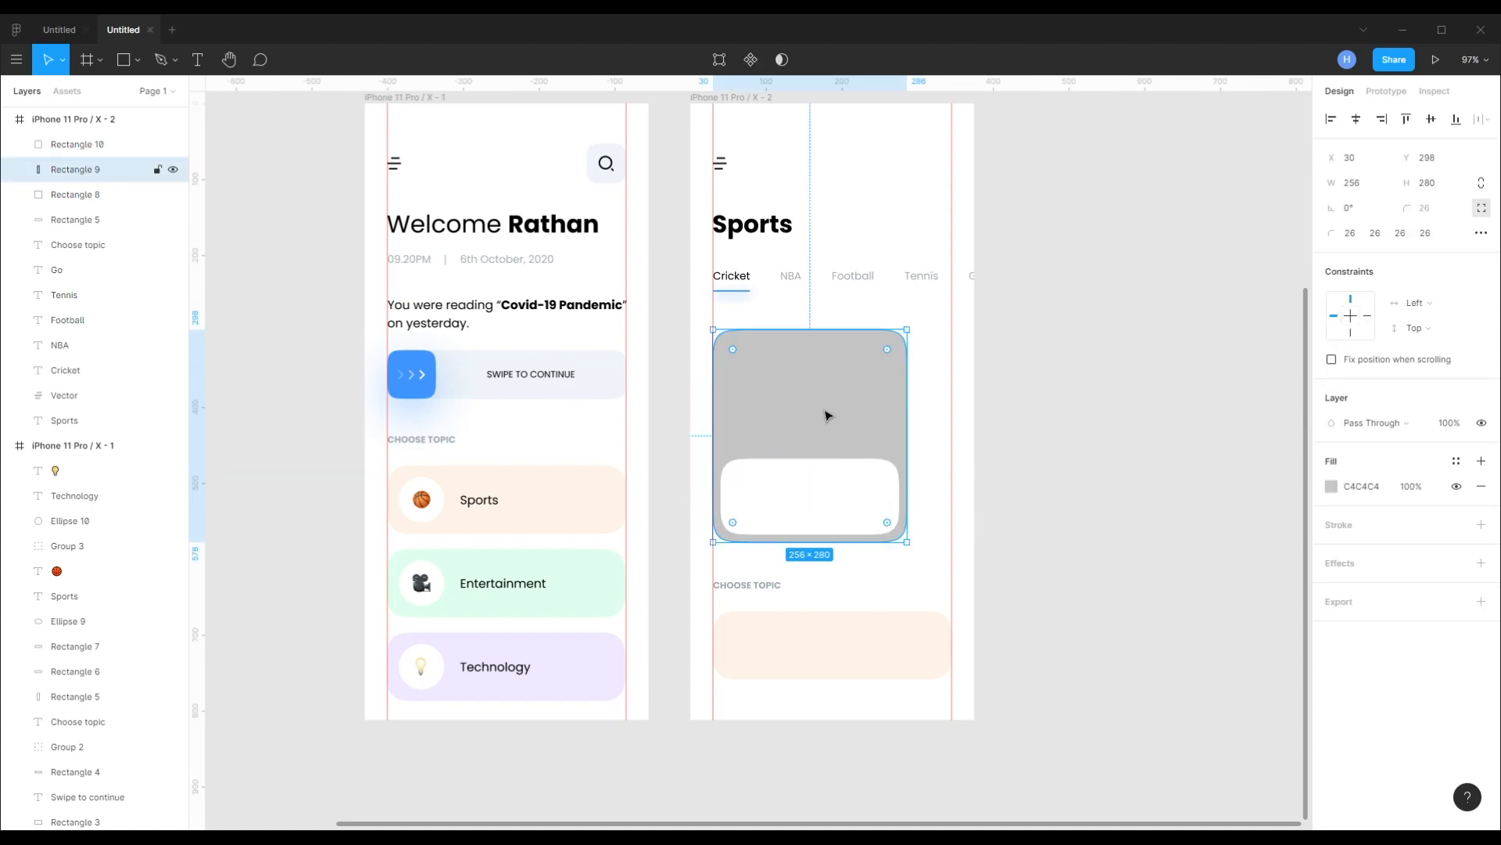
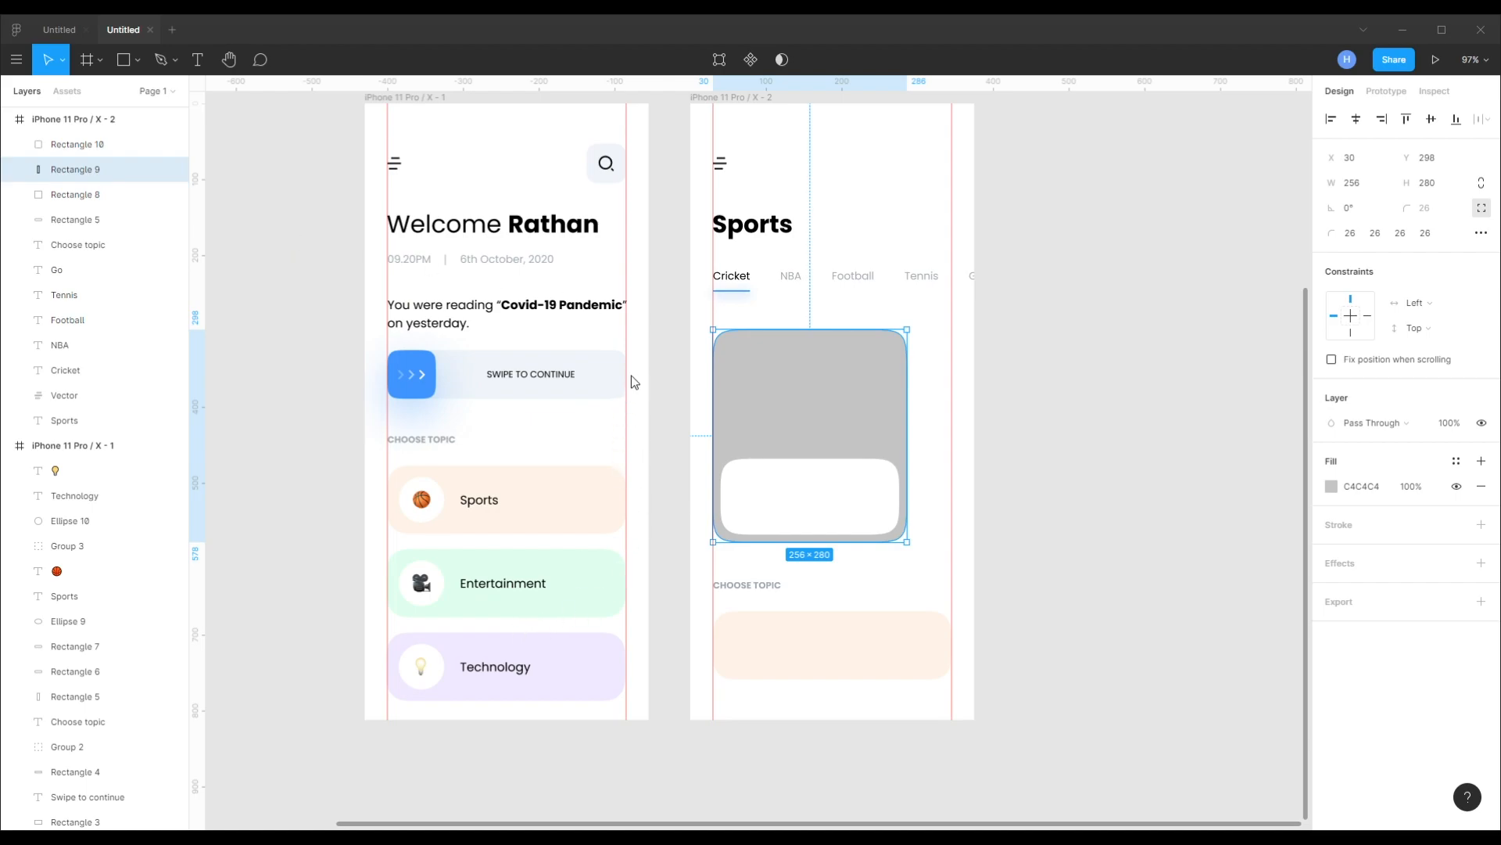
mouse_move(837, 435)
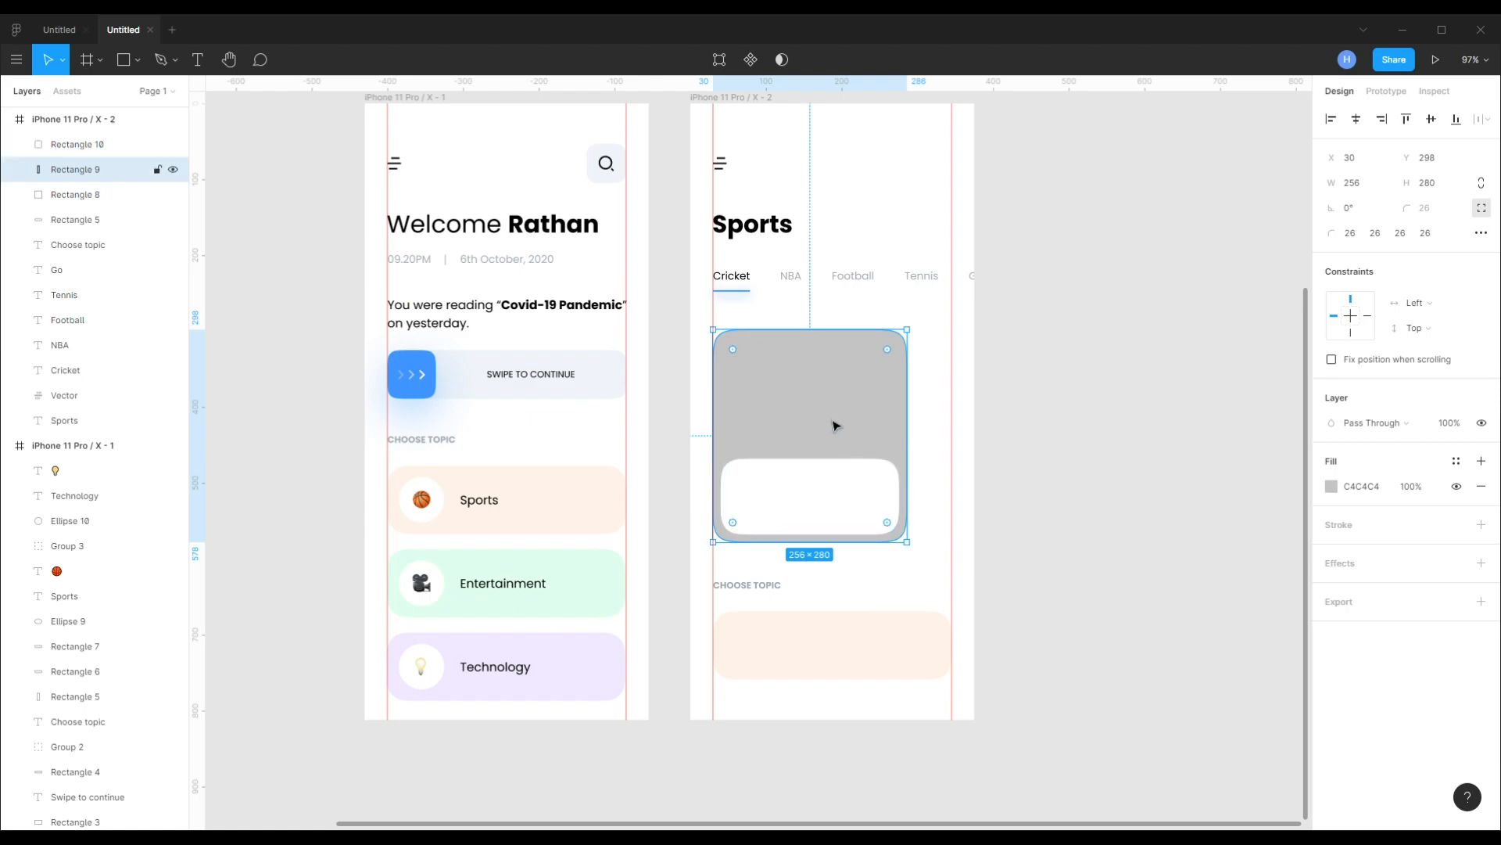
key(ctrl+v)
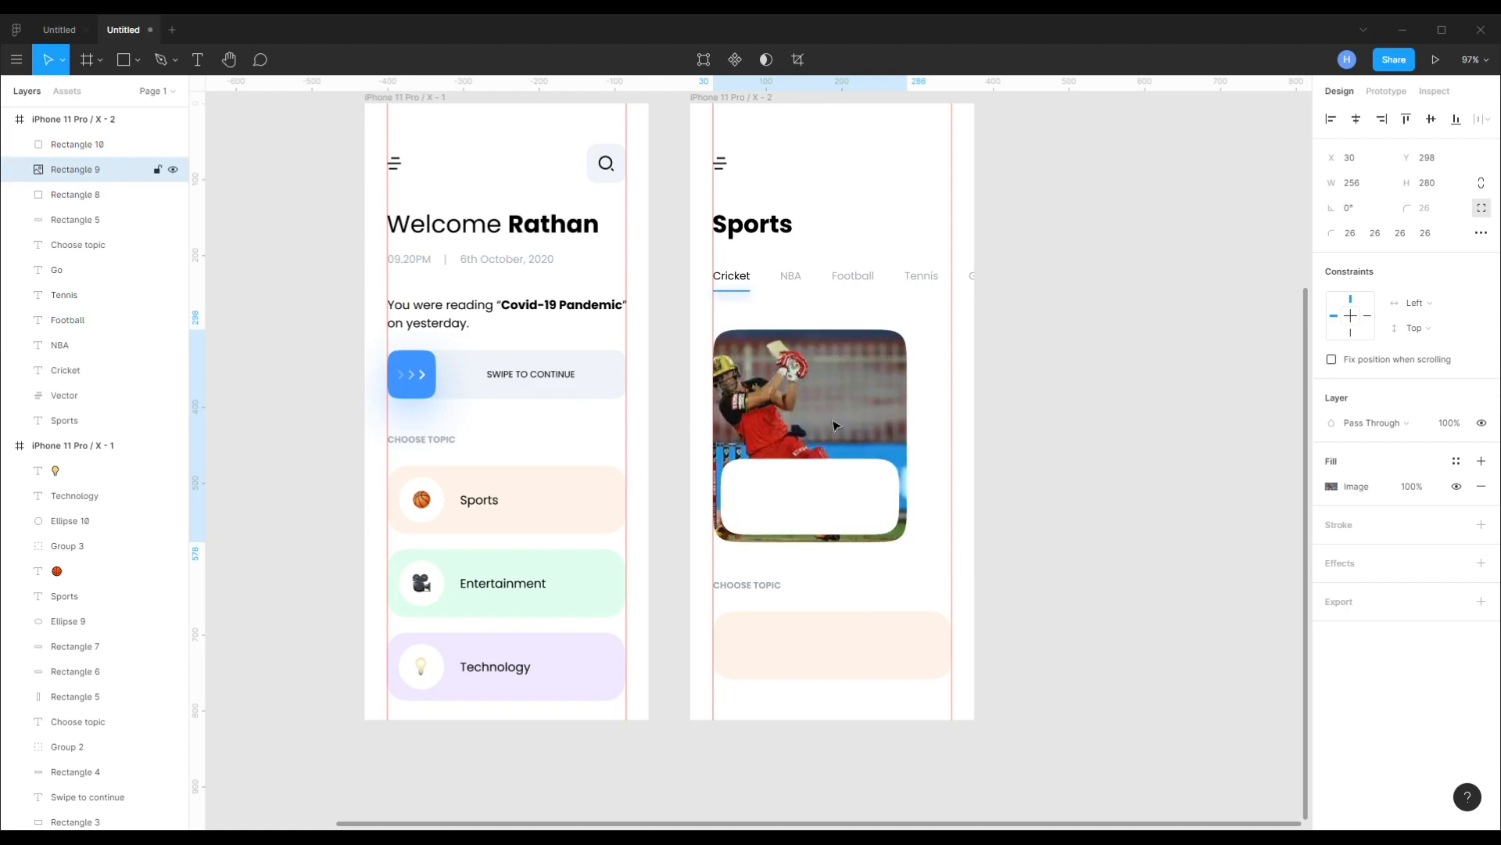
key(ctrl+z)
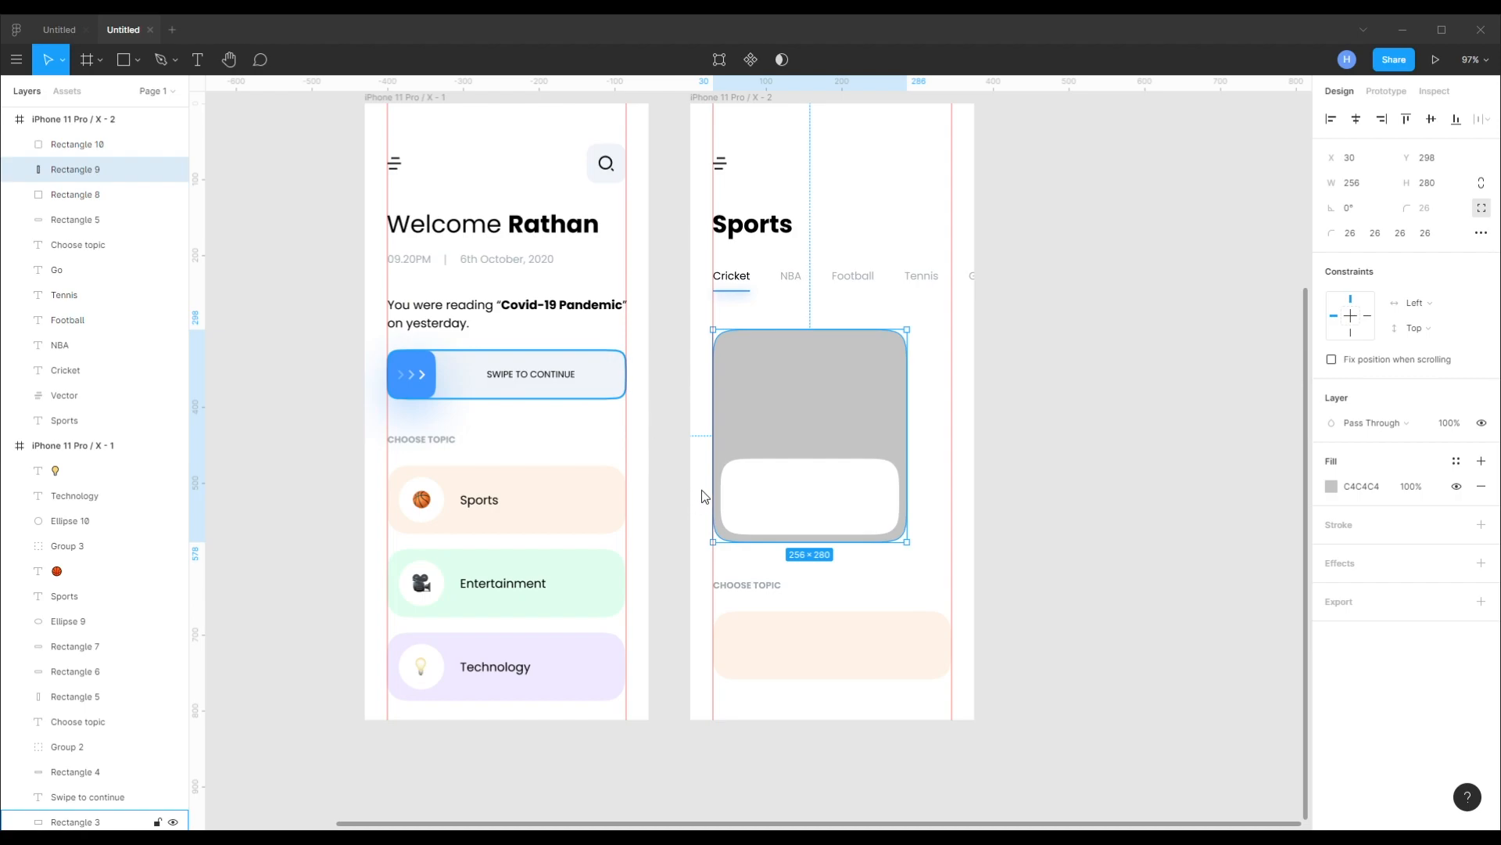
key(ctrl+shift+z)
- Add a 194 × 45 text box on the white panel reading "AB de Villiers: Stillness and Speed"
click(839, 491)
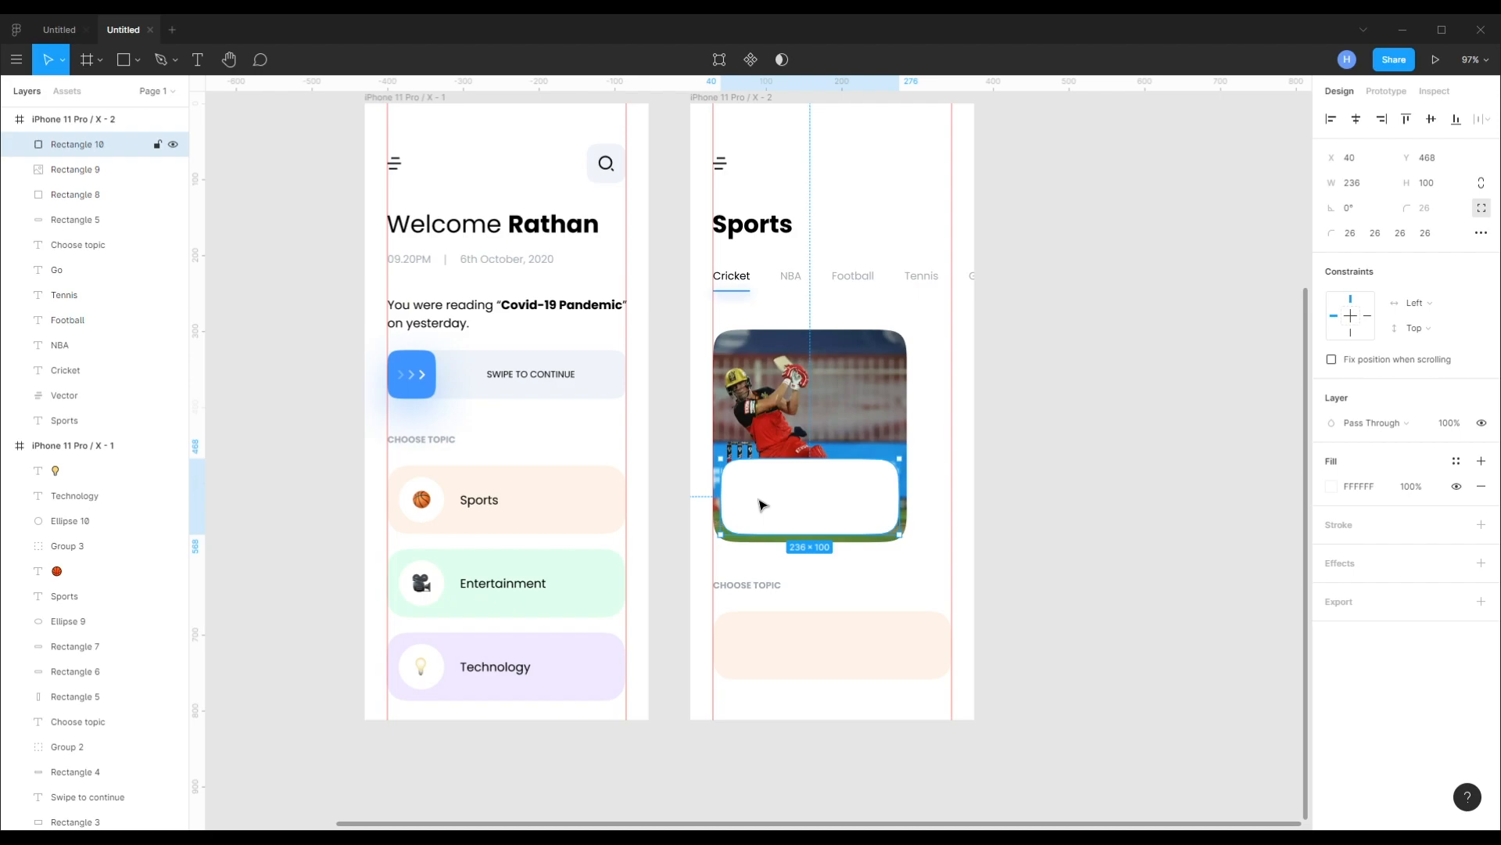
key(t)
drag(735, 475, 882, 509)
text(AB DE VILLIERS: STILLNESS AND SPEED)
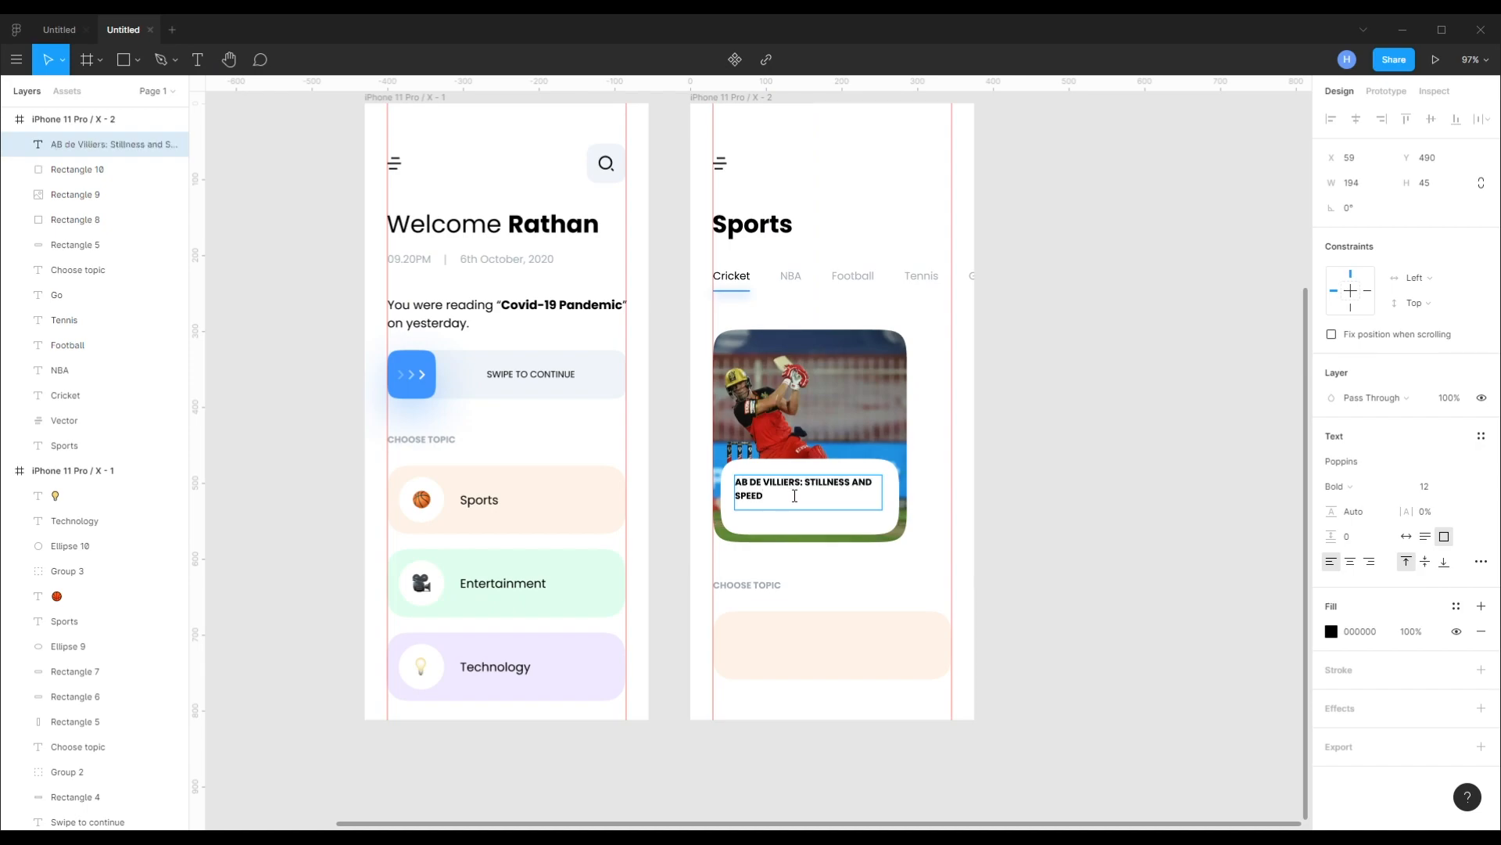
- Switch the headline's letter case to as typed and set its font size to 16
key(ctrl+a)
click(1481, 561)
click(1219, 676)
click(1436, 487)
text(16)
key(Return)
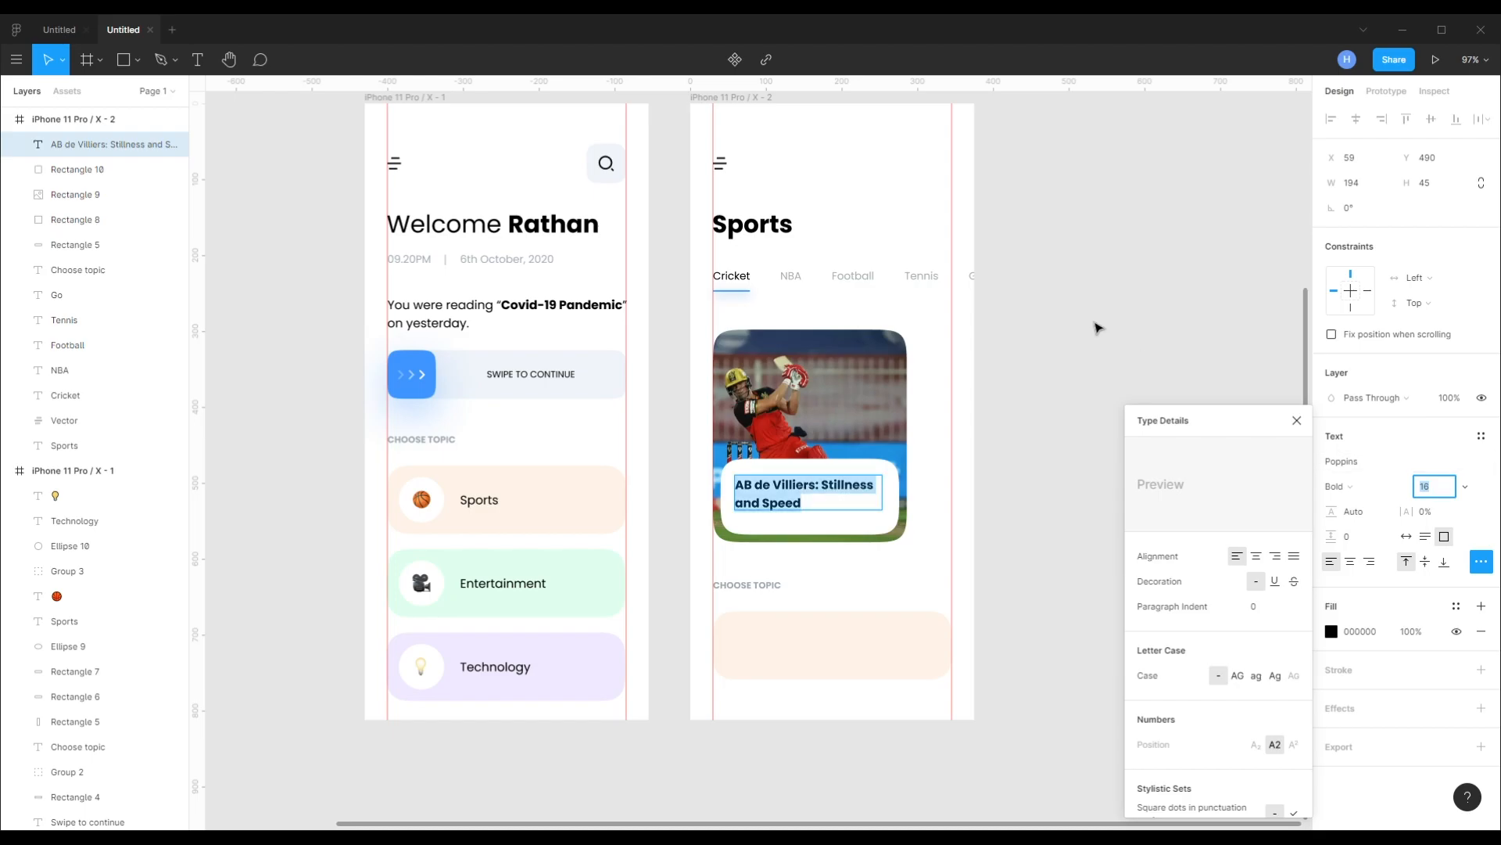
click(1096, 332)
- Align the headline to the white panel's upper-left corner and offset it 20 right and 20 down
click(768, 494)
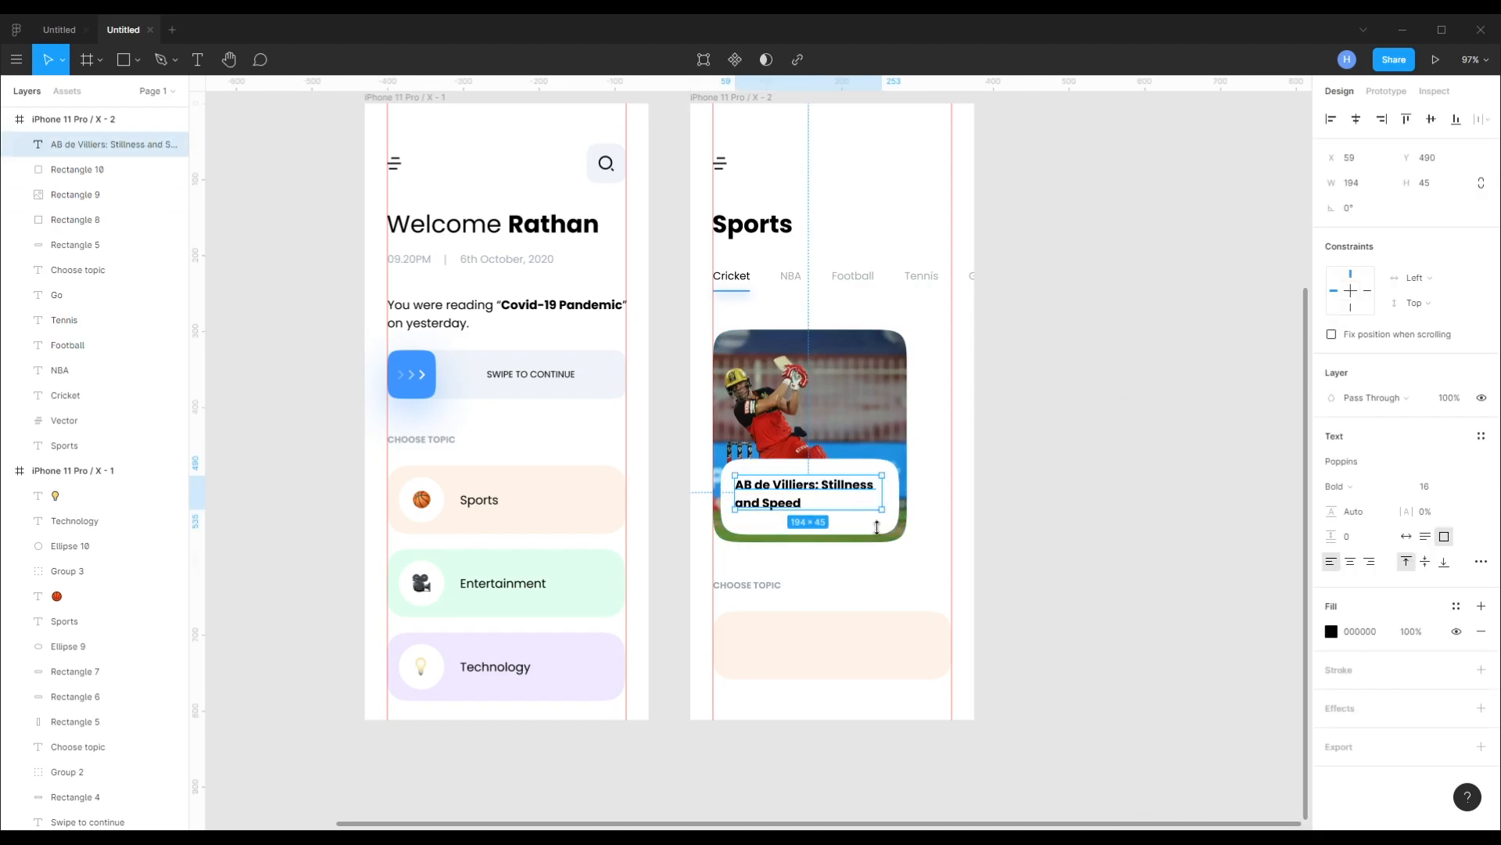
shift+click(878, 526)
click(1332, 121)
click(1409, 122)
click(1008, 429)
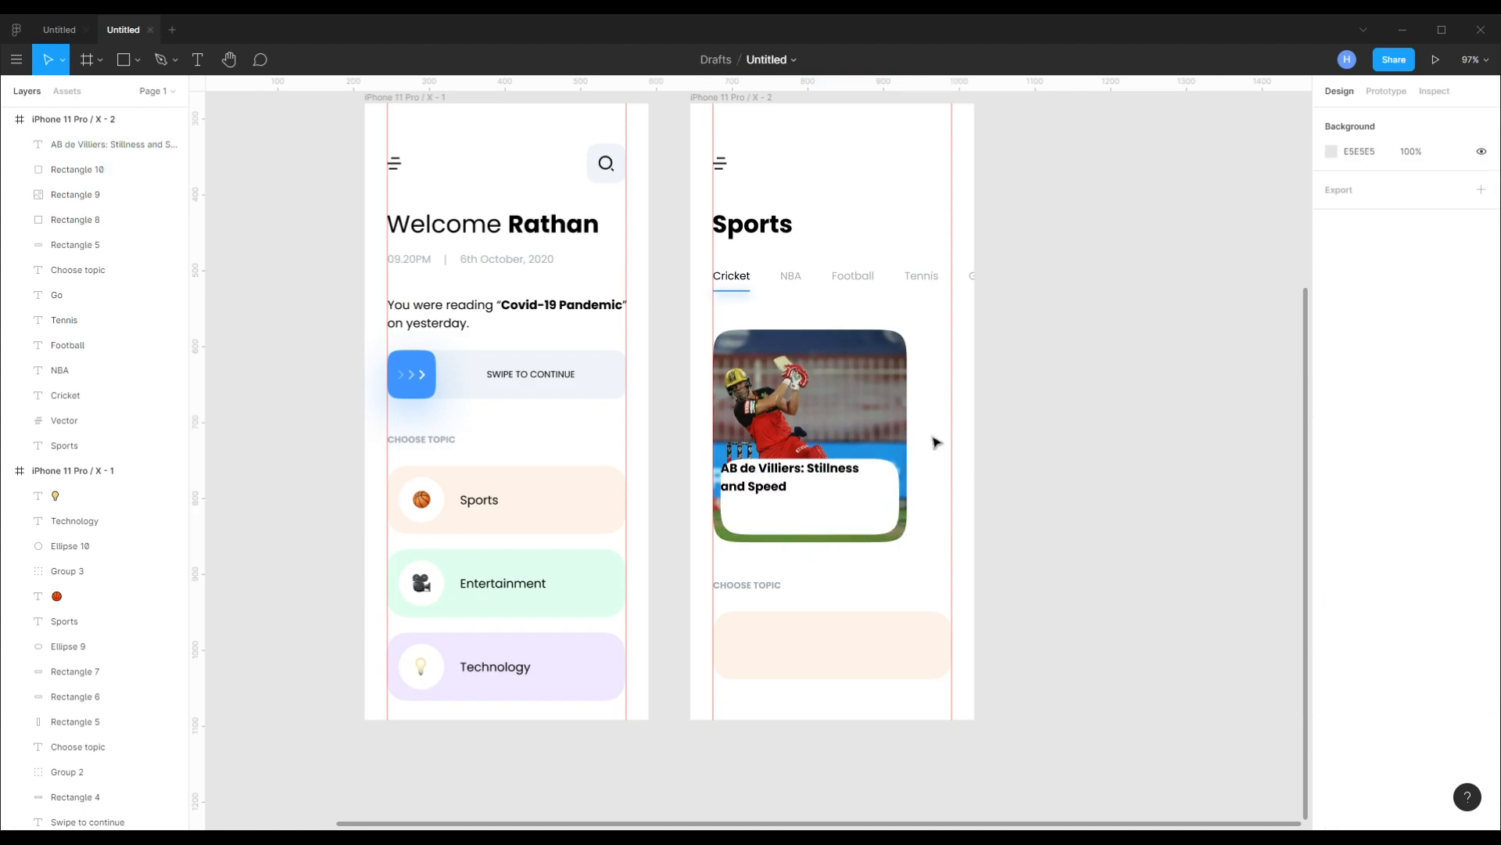
click(829, 475)
key(shift+Right)
key(shift+Down)
key(shift+Right)
key(shift+Down)
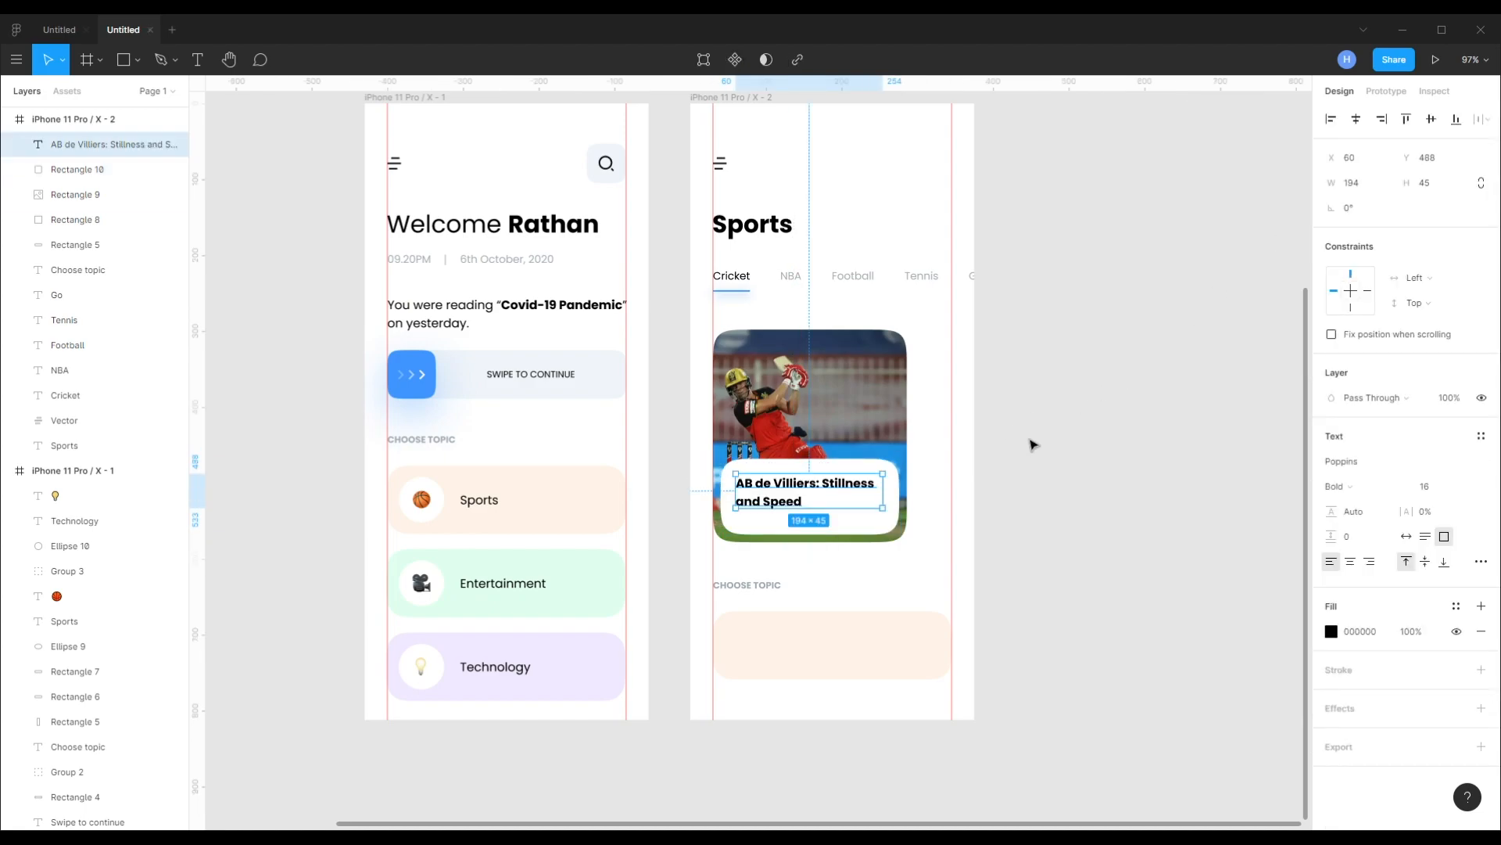
- Duplicate the headline directly below at Y 541 and make the copy's text box auto width
click(1153, 456)
click(770, 499)
drag(770, 499, 768, 530)
click(1407, 537)
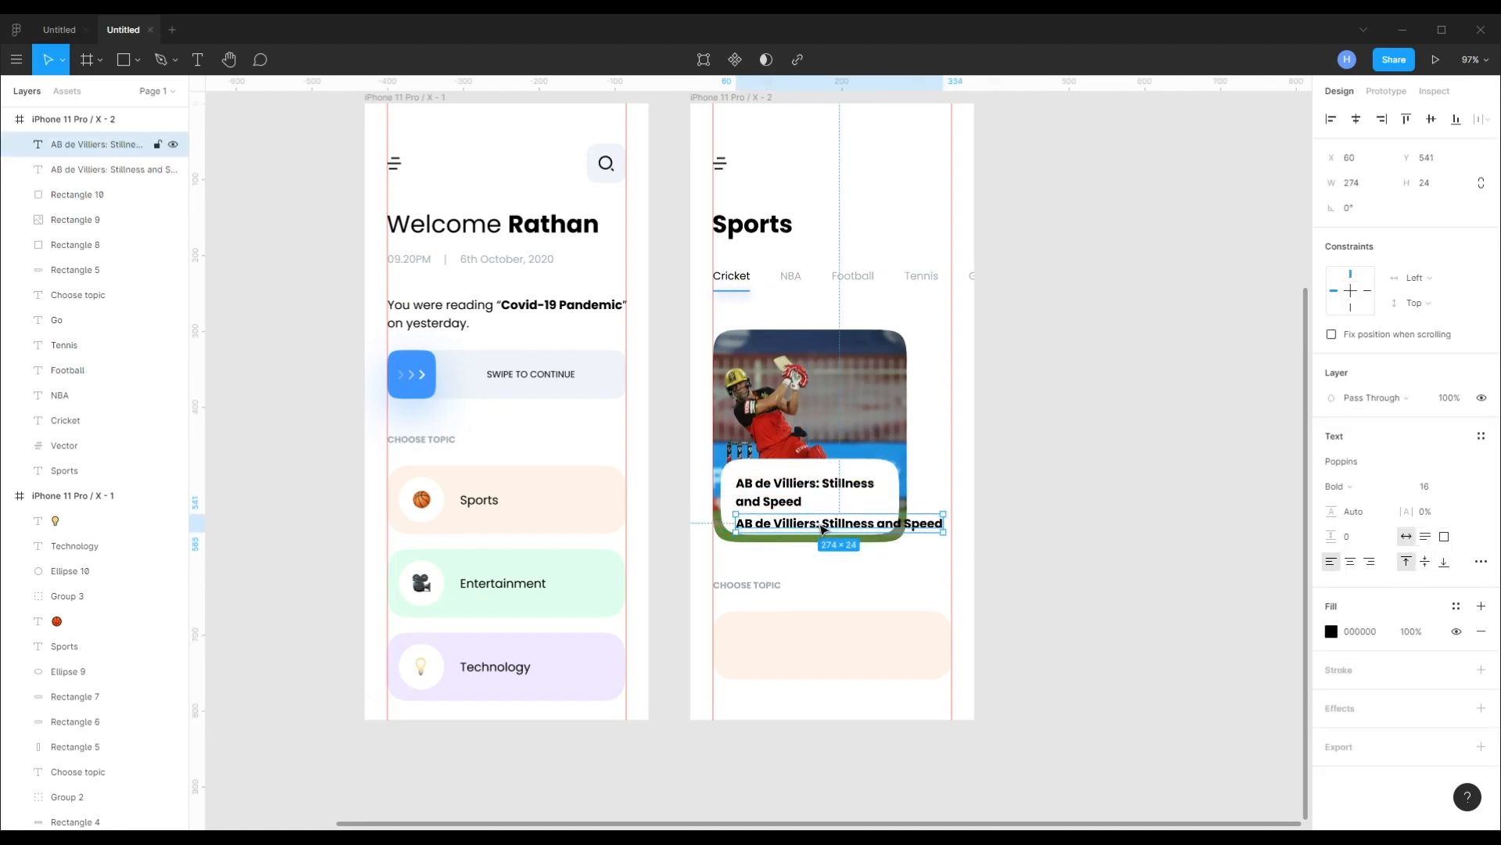
- Set the duplicated headline to Regular weight at font size 14
double_click(821, 530)
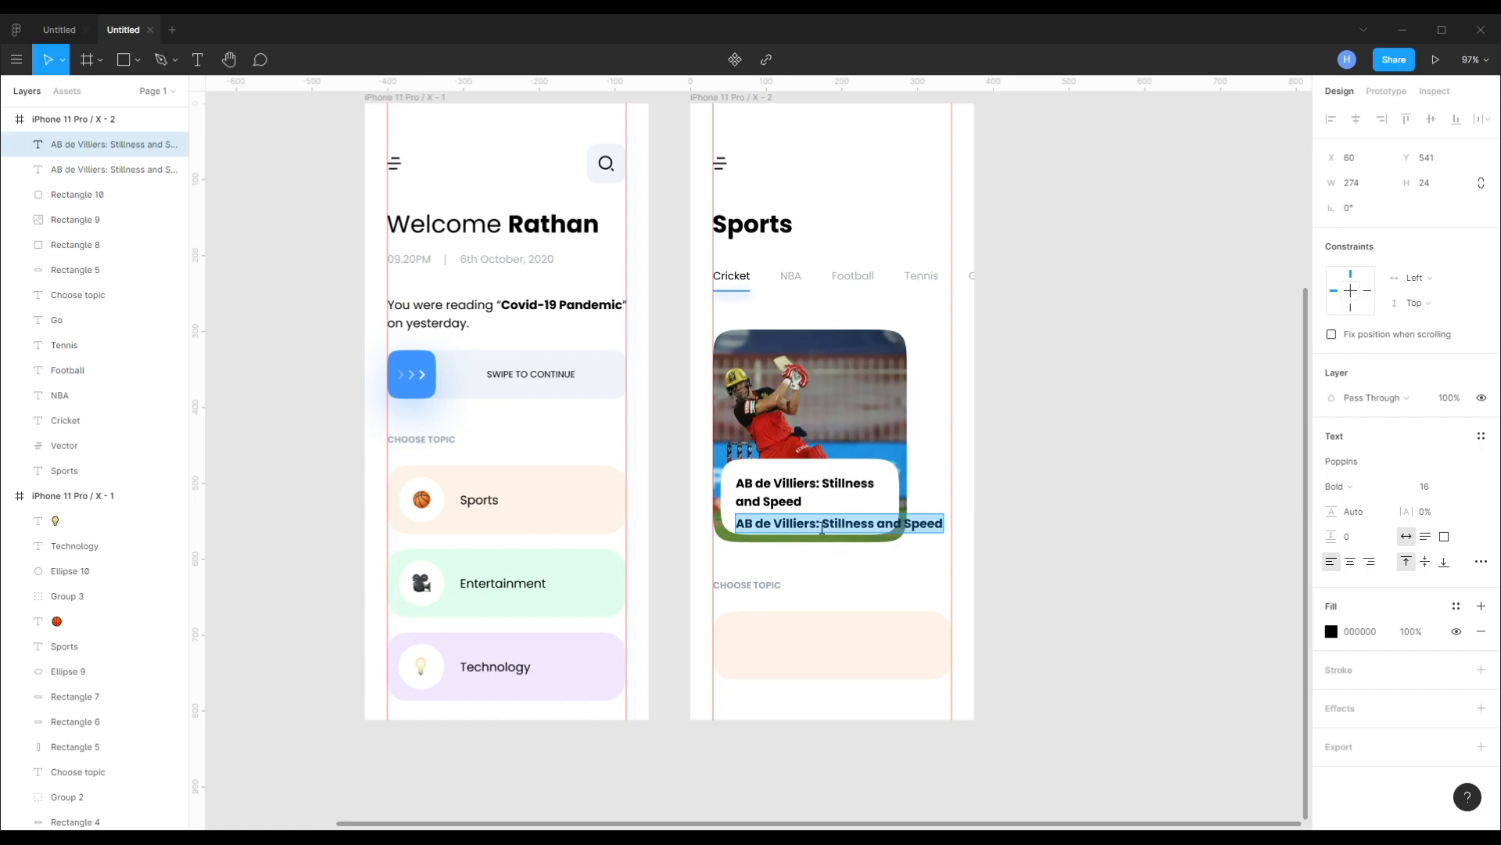
click(1428, 488)
text(14)
key(Return)
double_click(853, 521)
key(ctrl+b)
double_click(852, 521)
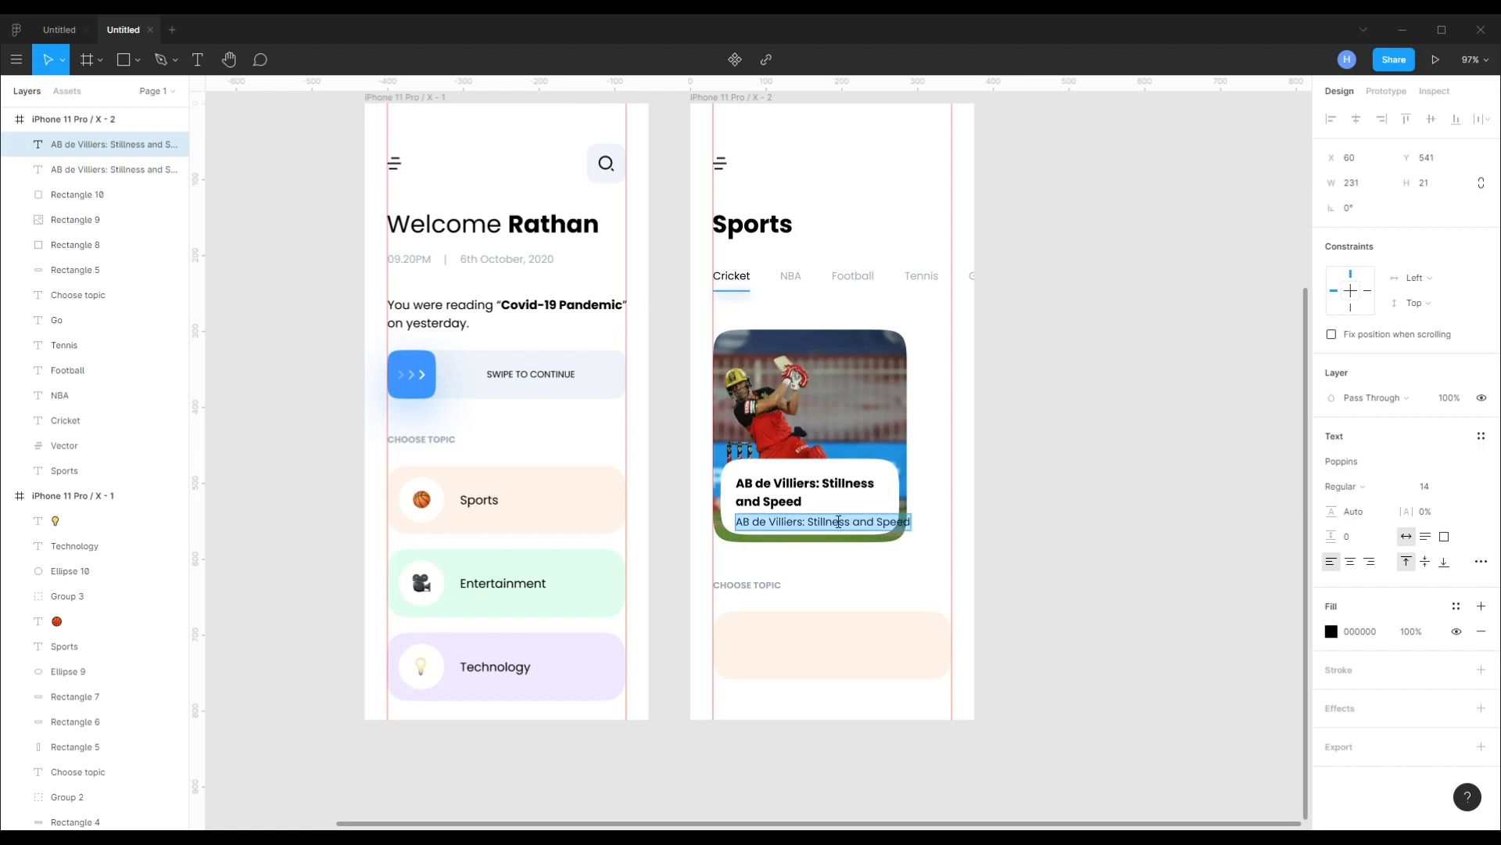
- Set the duplicated headline's fill to grey A3AAB1 and replace its text with "Updated: Oct 11, 2020 | 18:20 IST"
click(1331, 631)
click(1181, 773)
triple_click(776, 535)
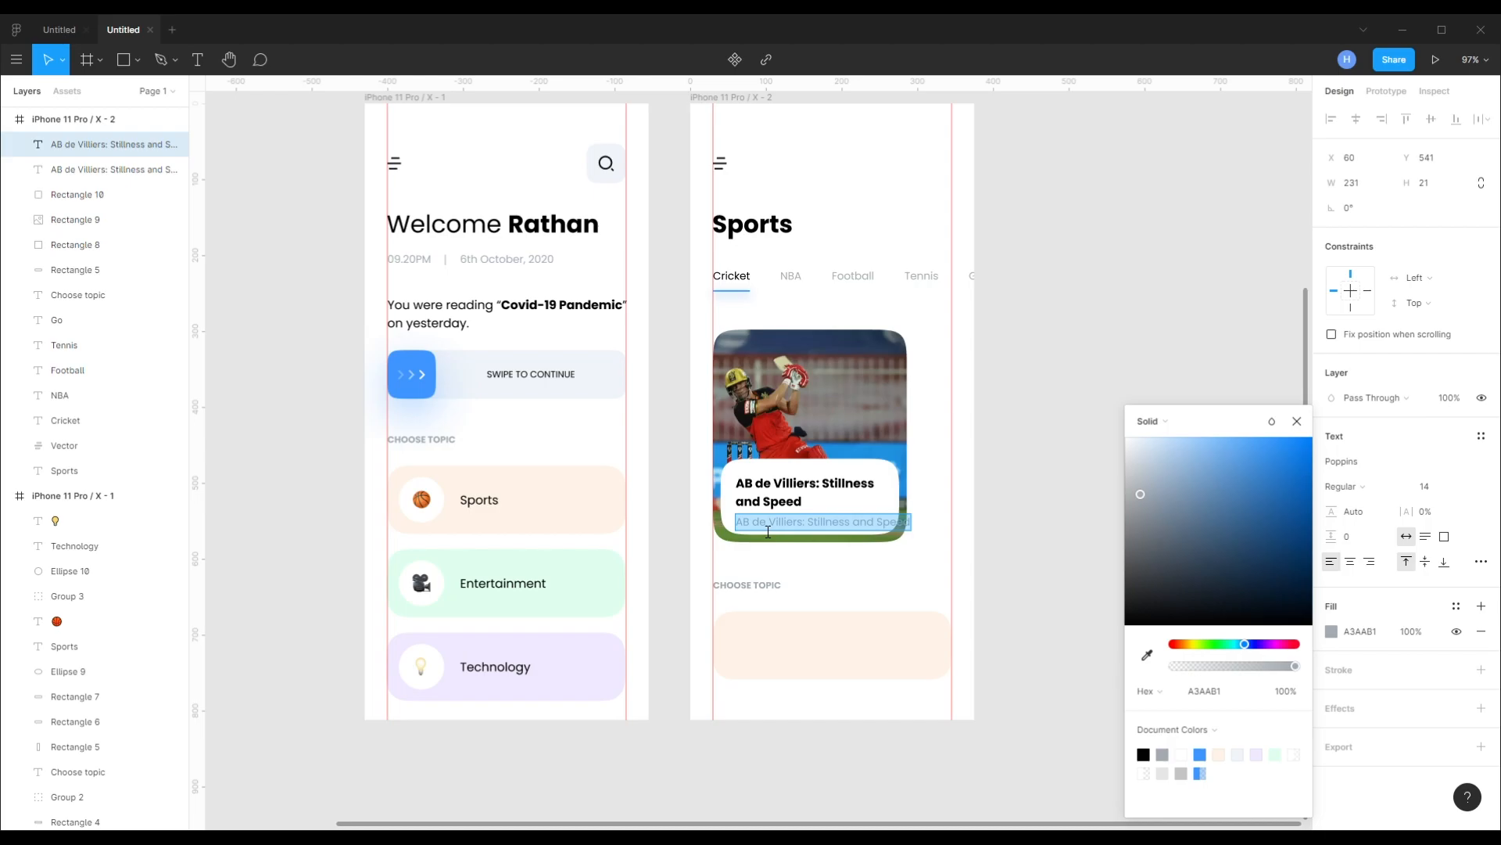
text(Updated:)
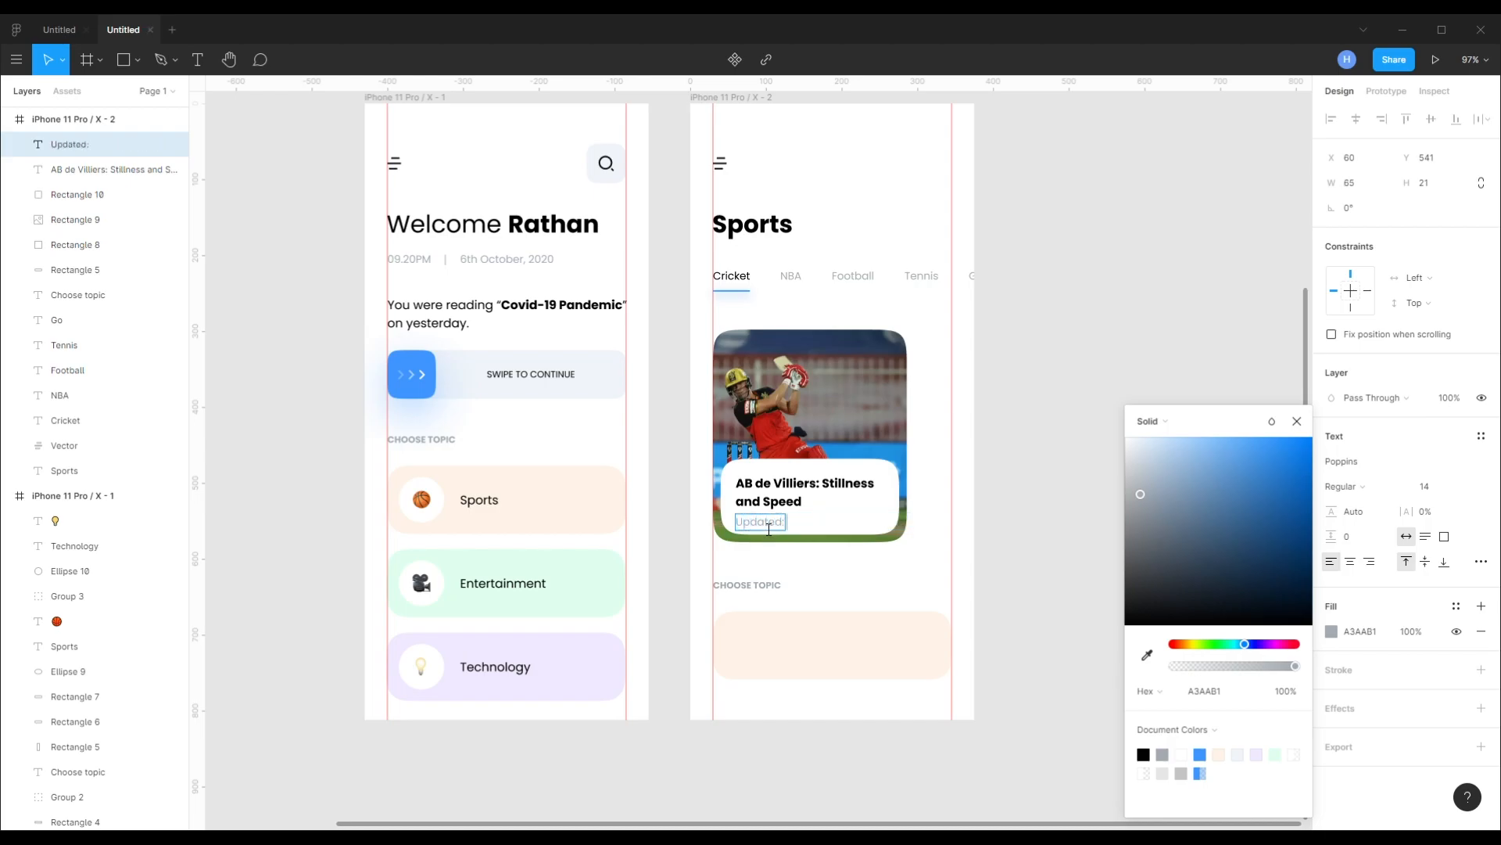
scroll(770, 529, up, 5)
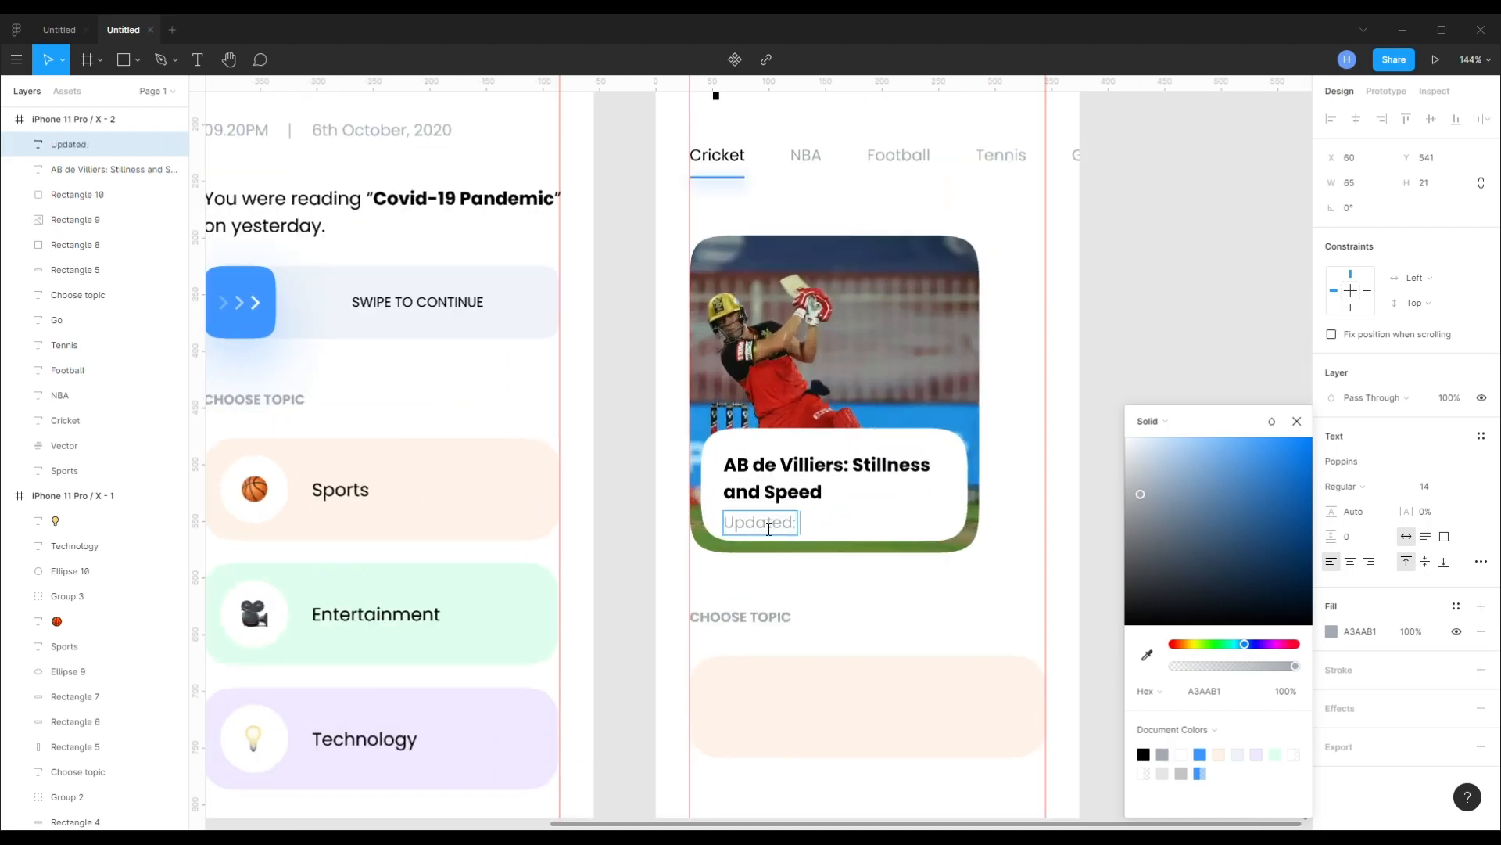
text(: O)
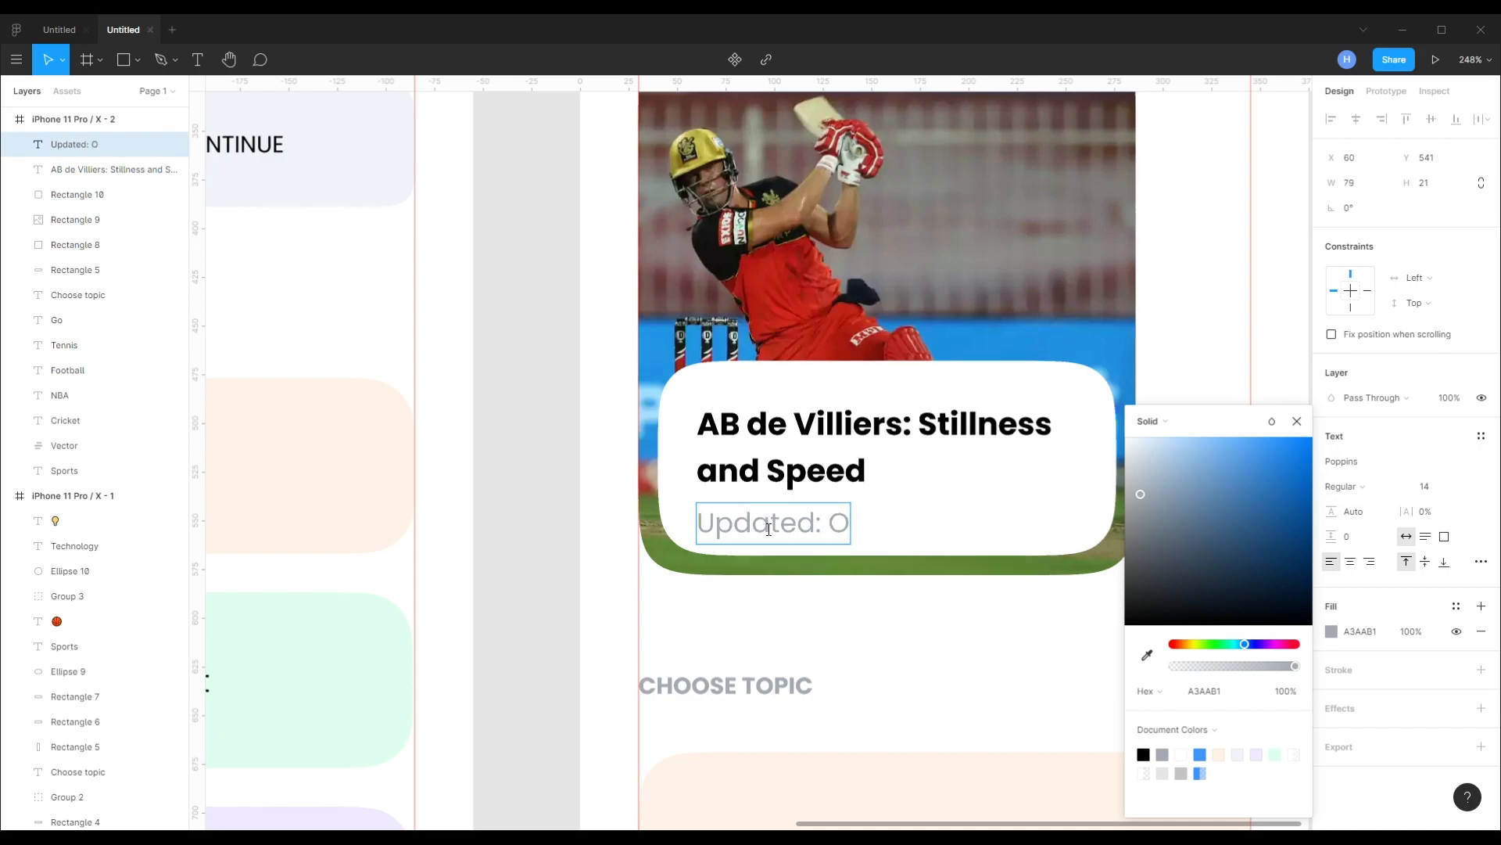
text(ct 11)
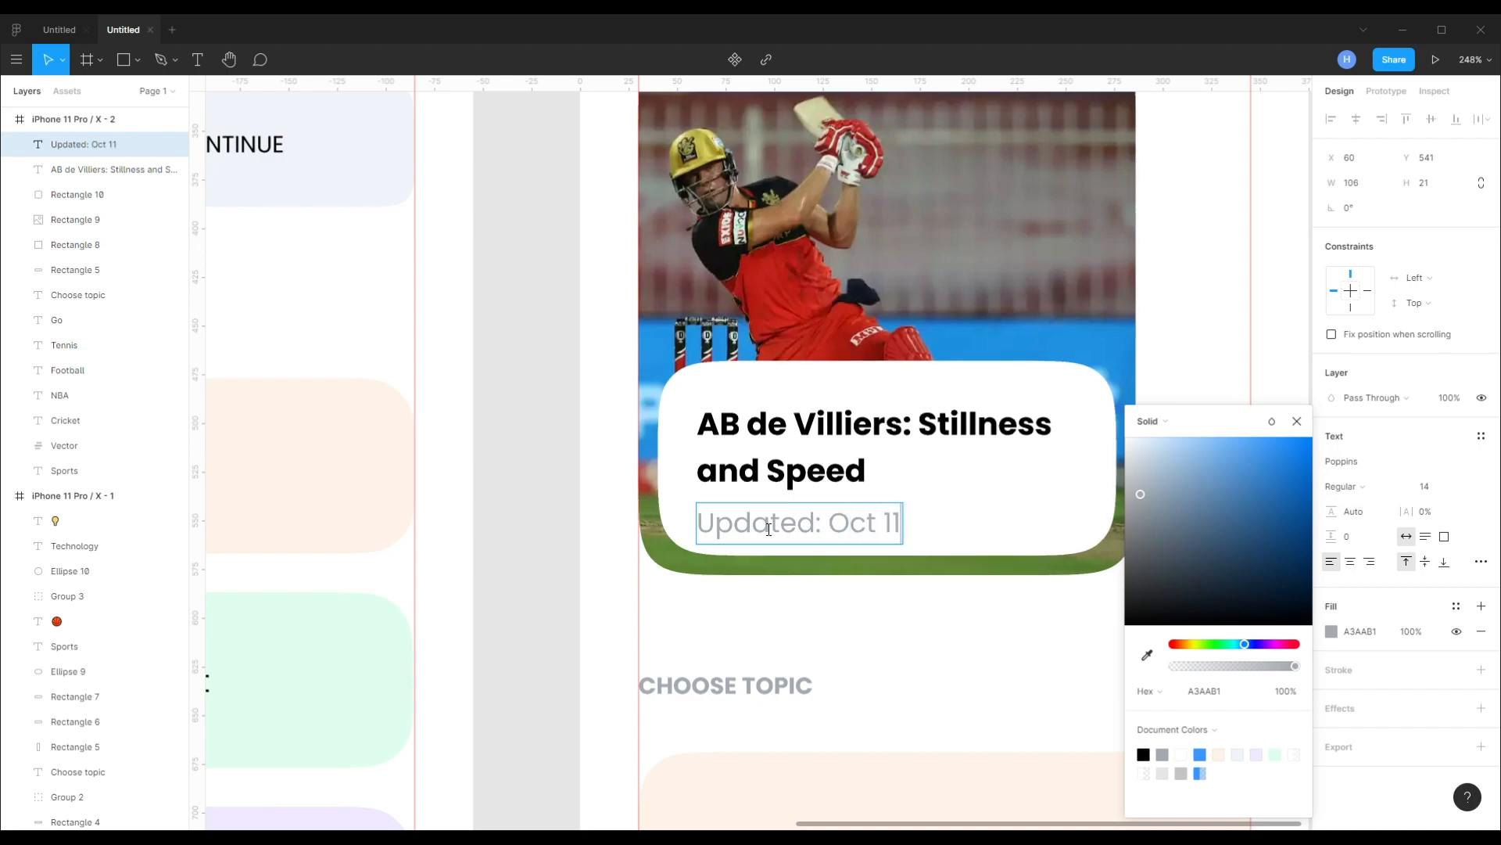
text(, 2020)
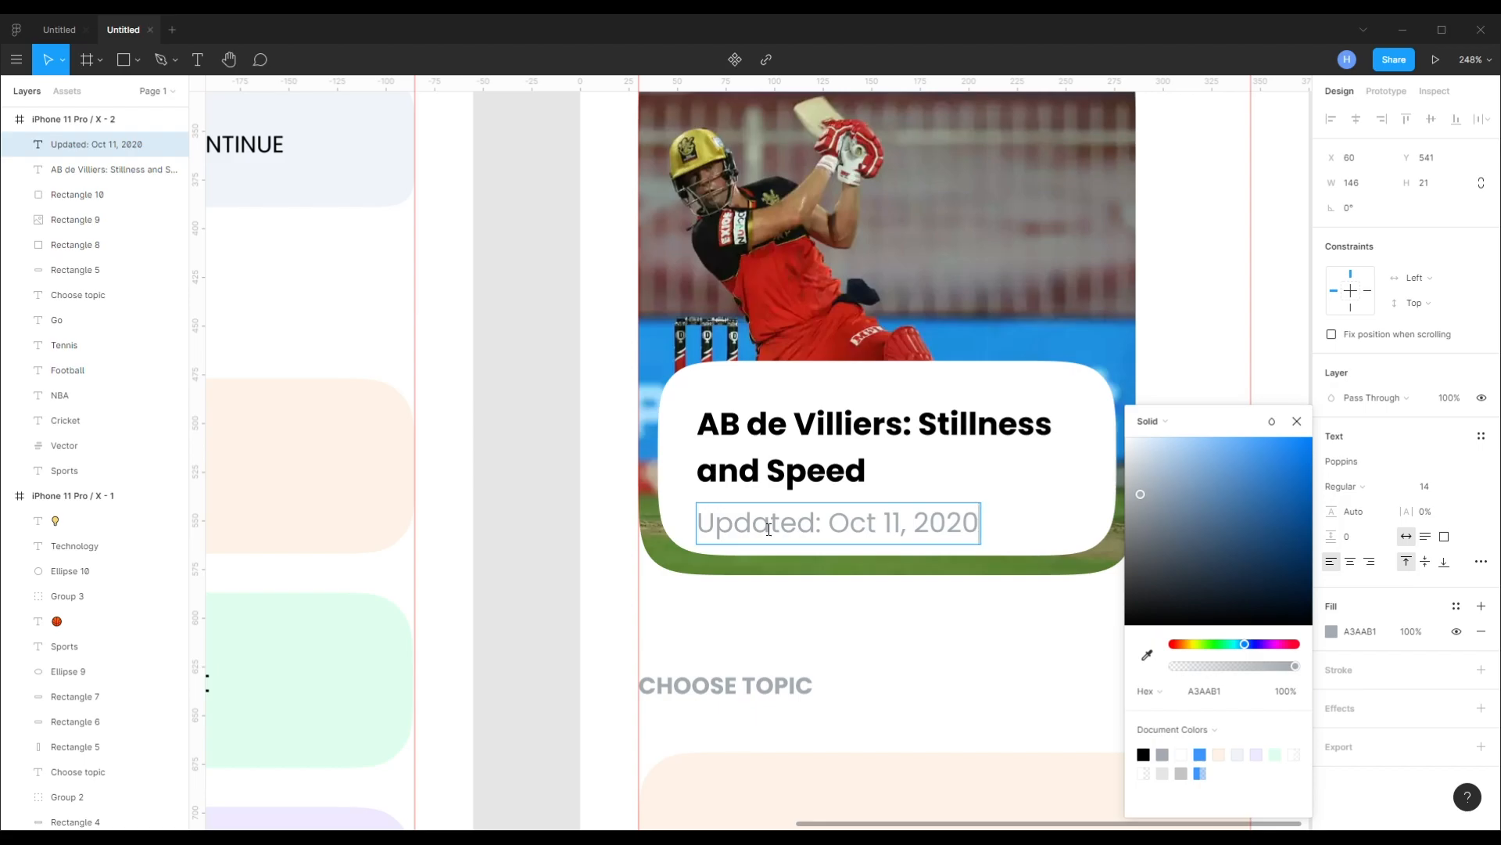
text( | 18:23)
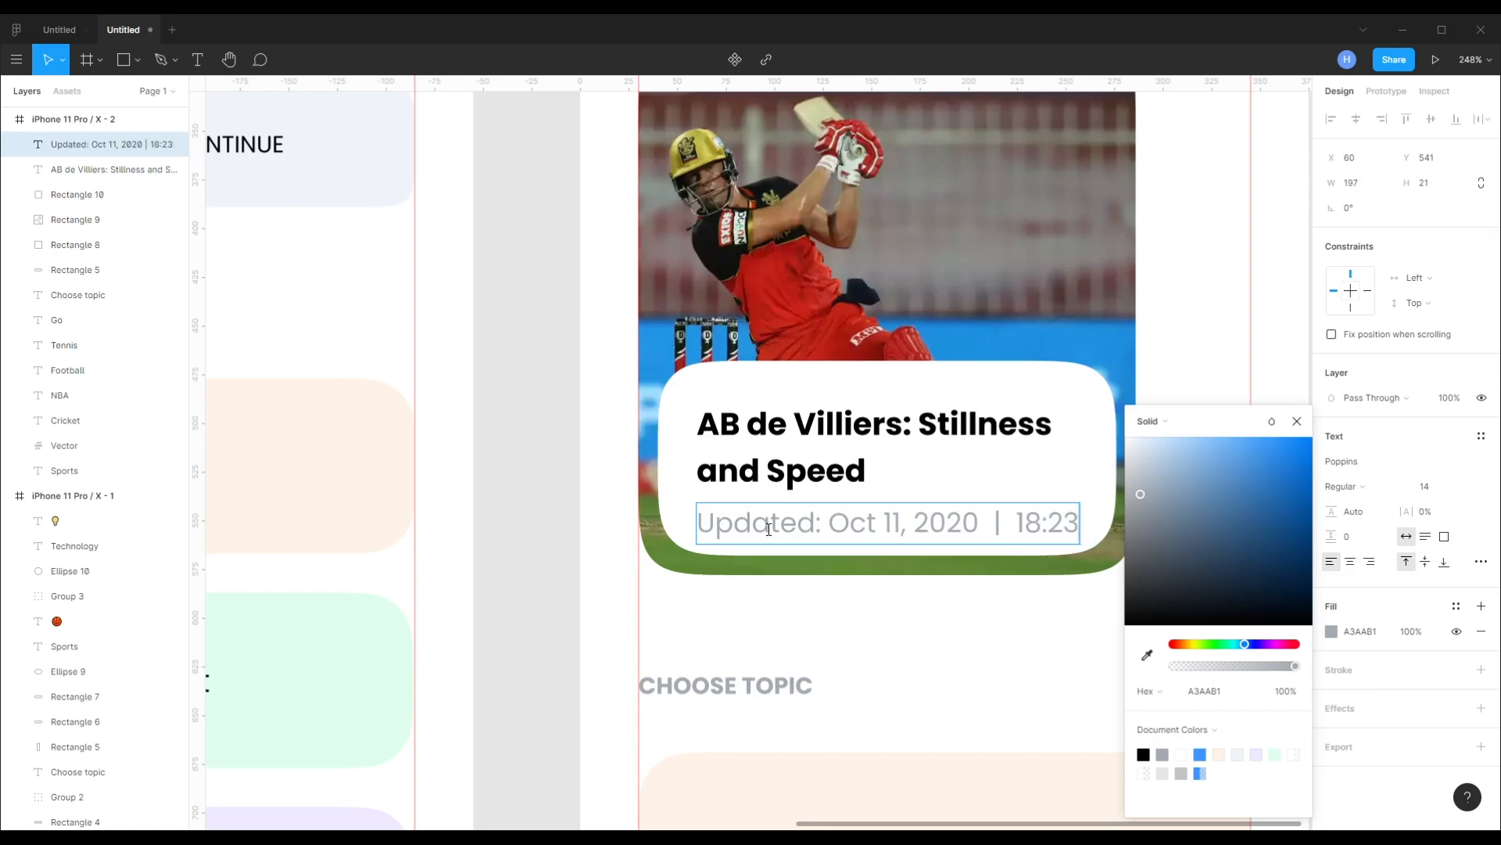
key(BackSpace)
text(0 IST)
- Remove the extra spaces in the update line so it reads "Updated: Oct 11, 2020 | 18:20IST"
key(Left)
key(Left)
key(Left)
key(Left)
key(Left)
key(Left)
key(BackSpace)
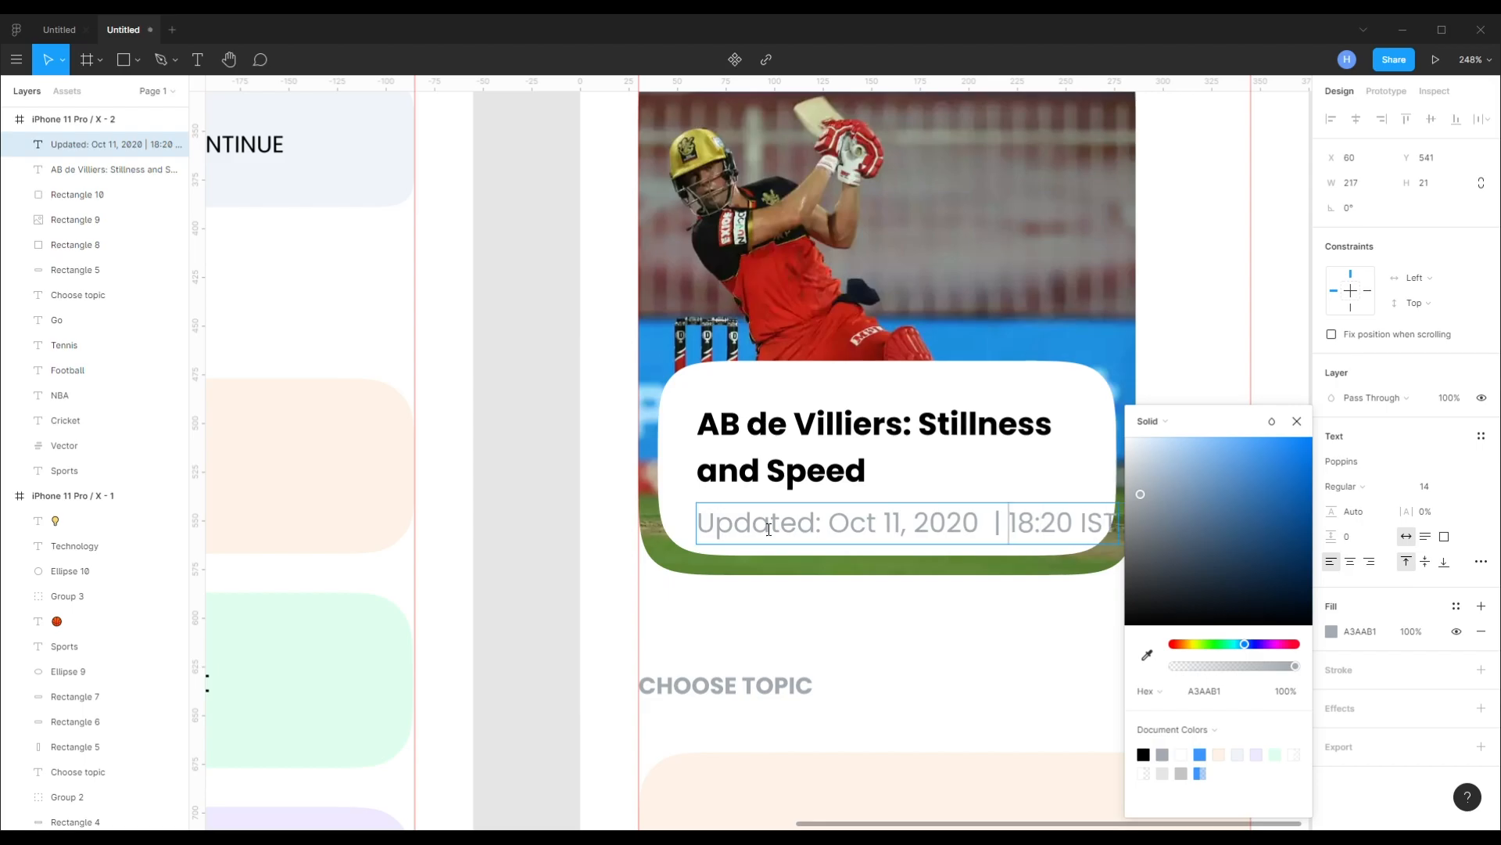
key(Left)
key(Left)
key(Left)
key(Left)
key(Left)
key(Right)
key(Right)
key(Right)
key(Right)
key(Delete)
key(Left)
key(Left)
key(Left)
key(Left)
key(Delete)
key(Escape)
scroll(918, 540, down, 2)
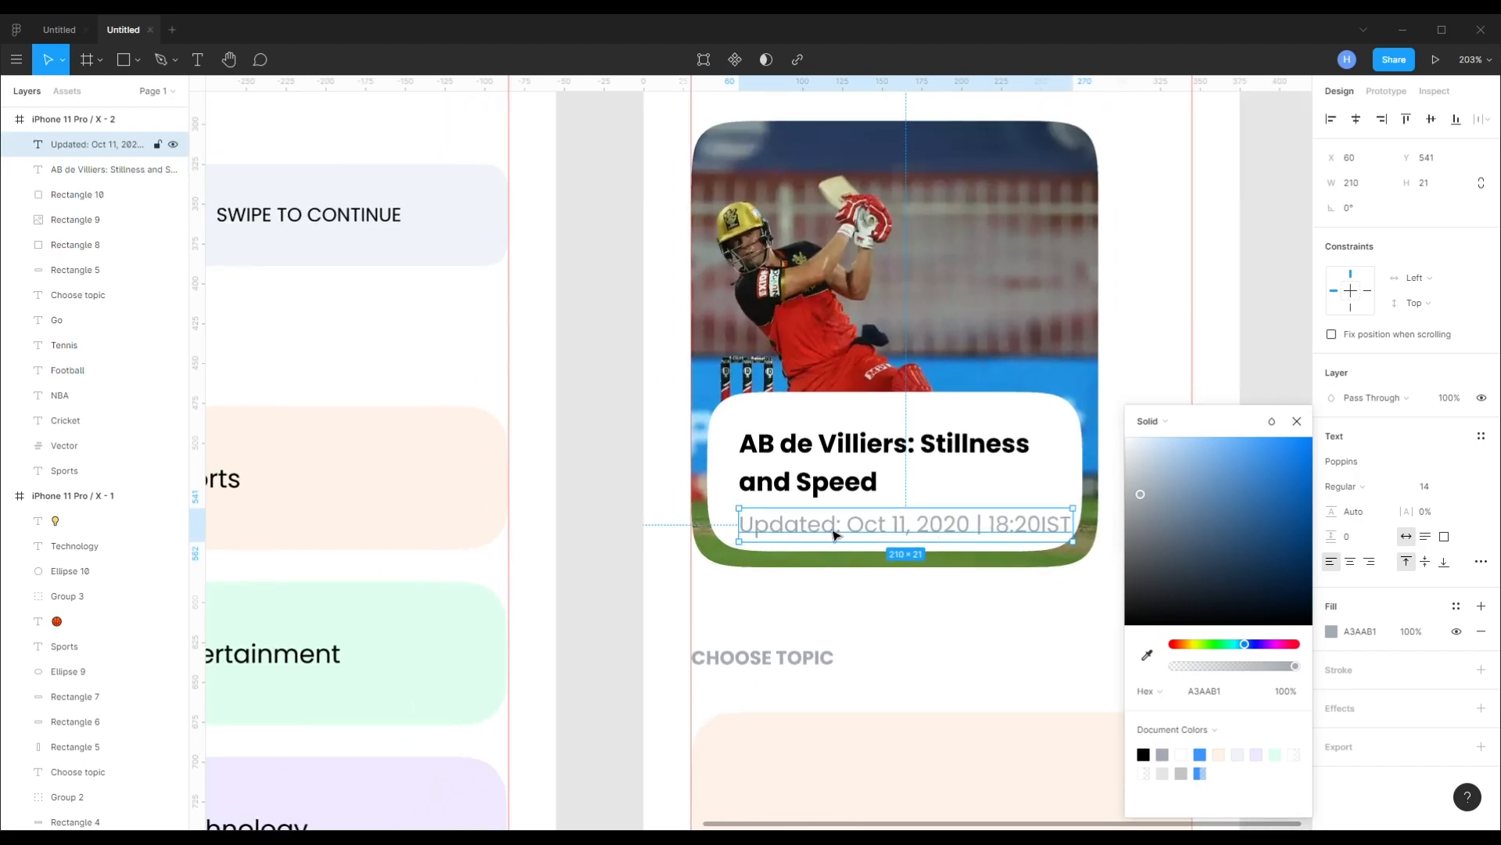
- Adjust the update line's vertical position and move the headline up 10 inside the white panel, widening the gap between them
click(1264, 425)
click(795, 538)
key(shift+Up)
key(shift+Up)
key(shift+Down)
key(Up)
key(Up)
key(Up)
key(Up)
key(Down)
key(Down)
key(Down)
key(Down)
key(Down)
key(Down)
key(Down)
key(Down)
key(Down)
key(Down)
key(Down)
key(Down)
key(Down)
key(Down)
key(Down)
key(Down)
key(Down)
key(Down)
key(Down)
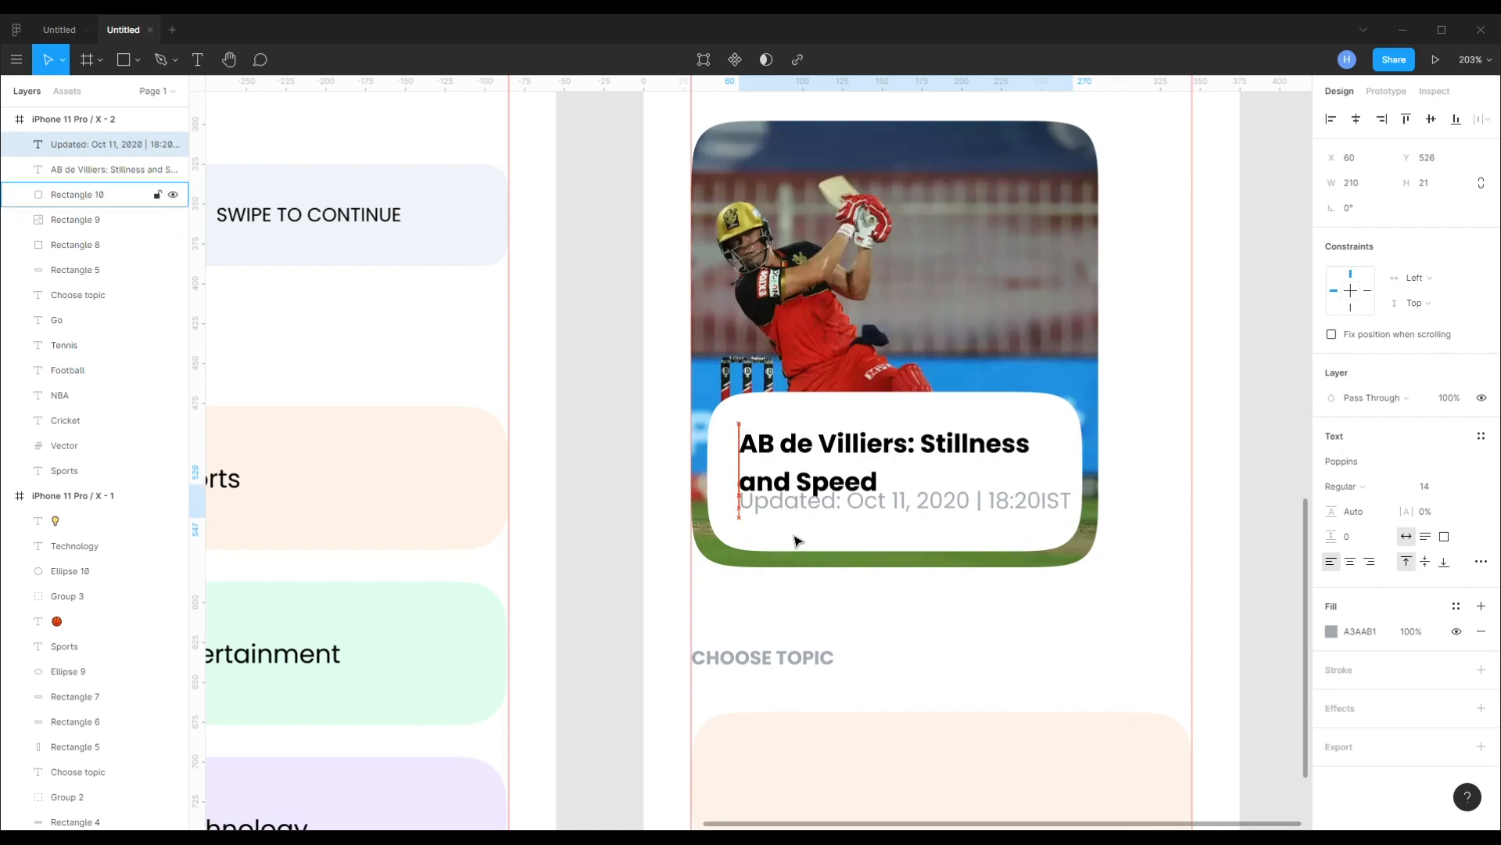
shift+click(806, 493)
key(shift+Up)
click(835, 589)
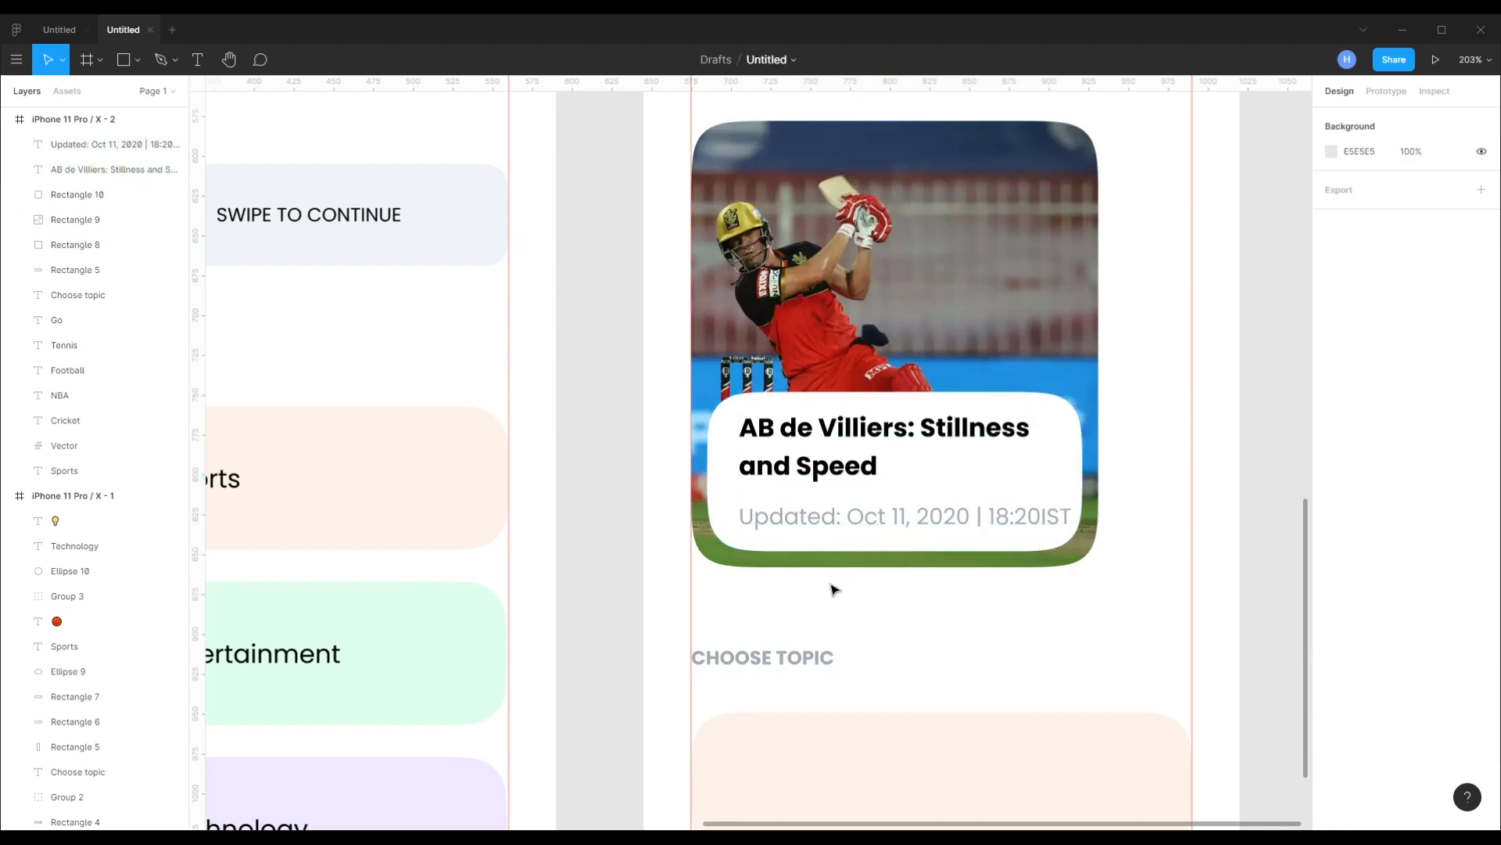
- Shift the headline and the update line together left to X 56
click(896, 531)
shift+click(786, 479)
key(shift+Left)
key(Right)
key(Right)
key(Right)
key(Right)
key(Right)
key(Right)
scroll(786, 479, down, 1)
scroll(786, 479, down, 3)
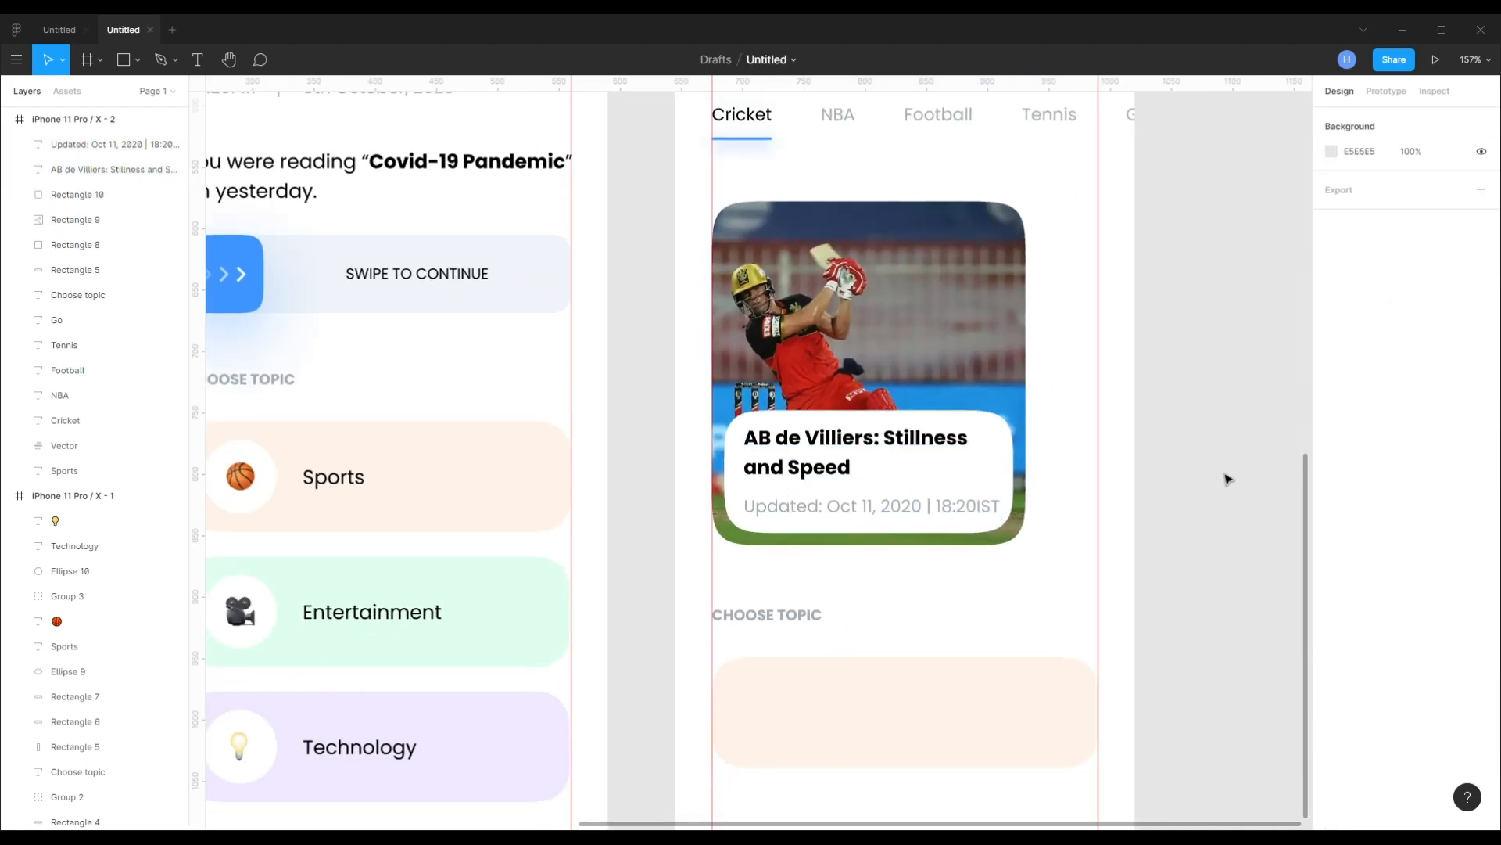
- Nudge the update line up slightly and move it together with the headline 2 pixels right
click(803, 472)
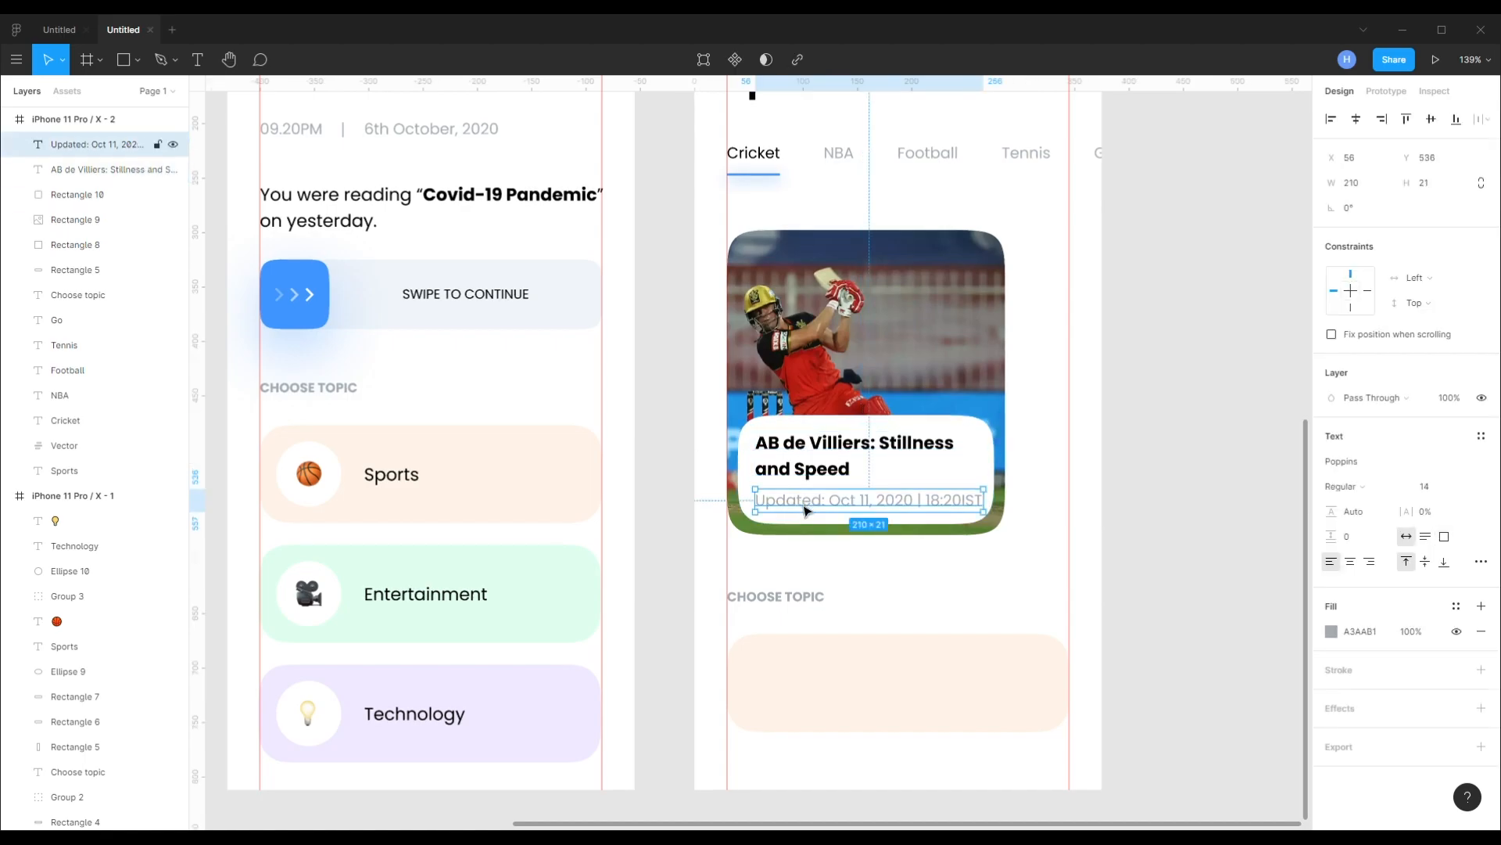
click(1184, 508)
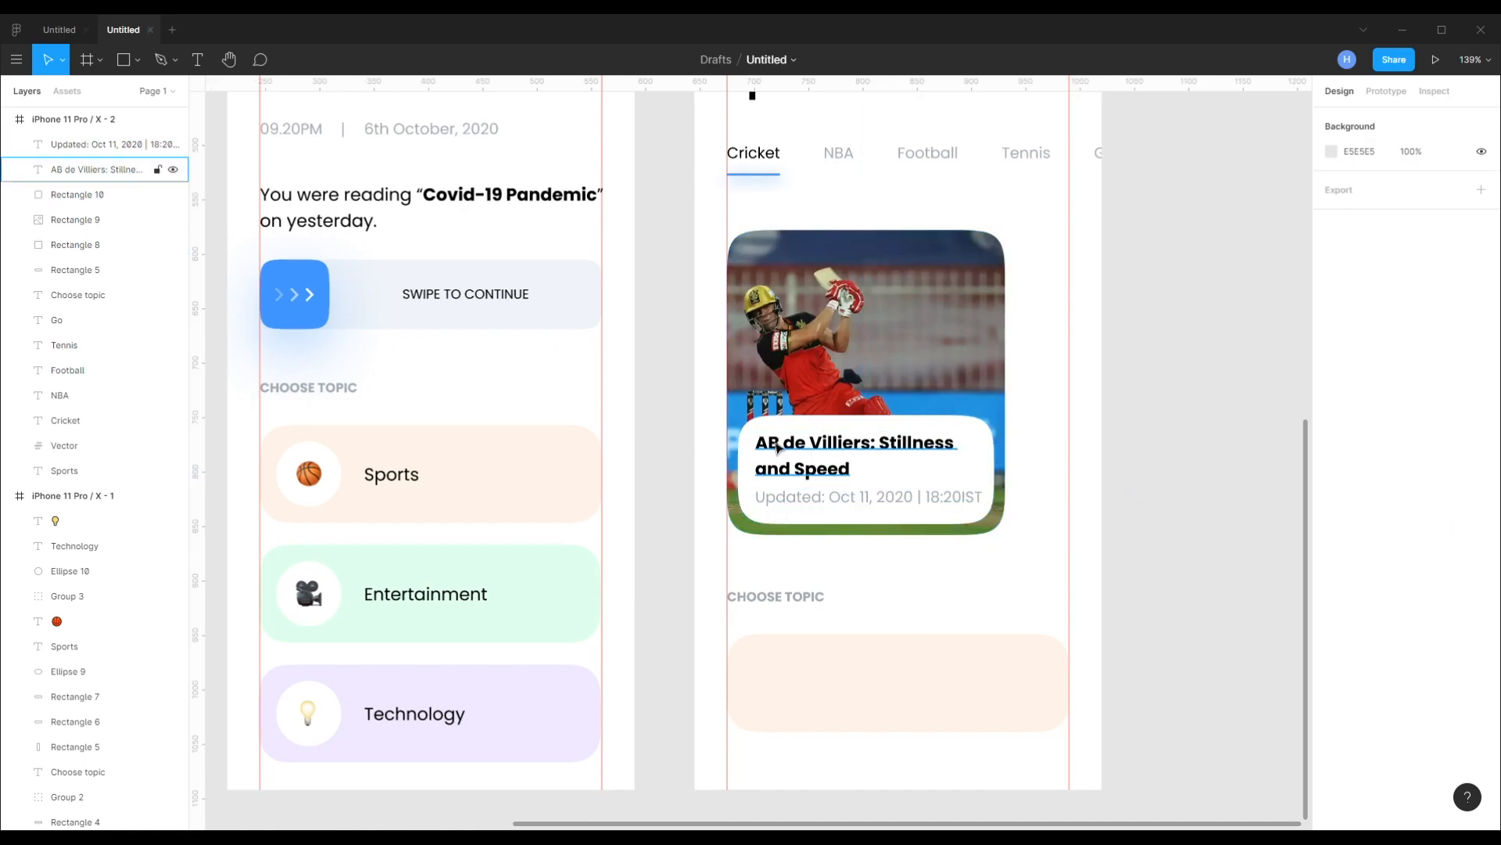
click(806, 461)
shift+click(860, 497)
key(Right)
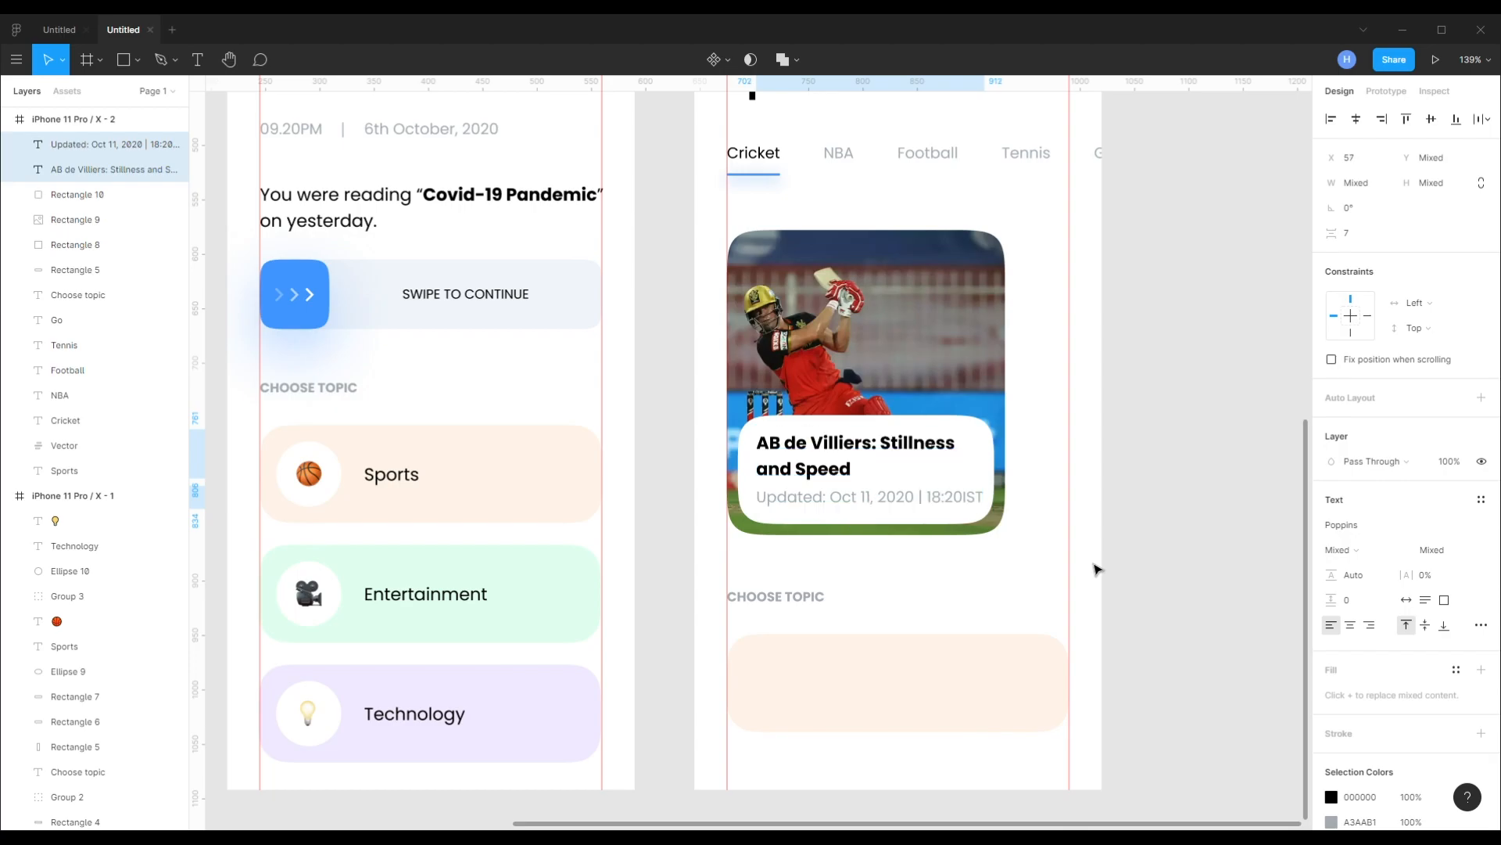
key(Right)
click(1198, 538)
- Insert a space before "IST" in the update line
double_click(975, 498)
click(975, 499)
click(1117, 529)
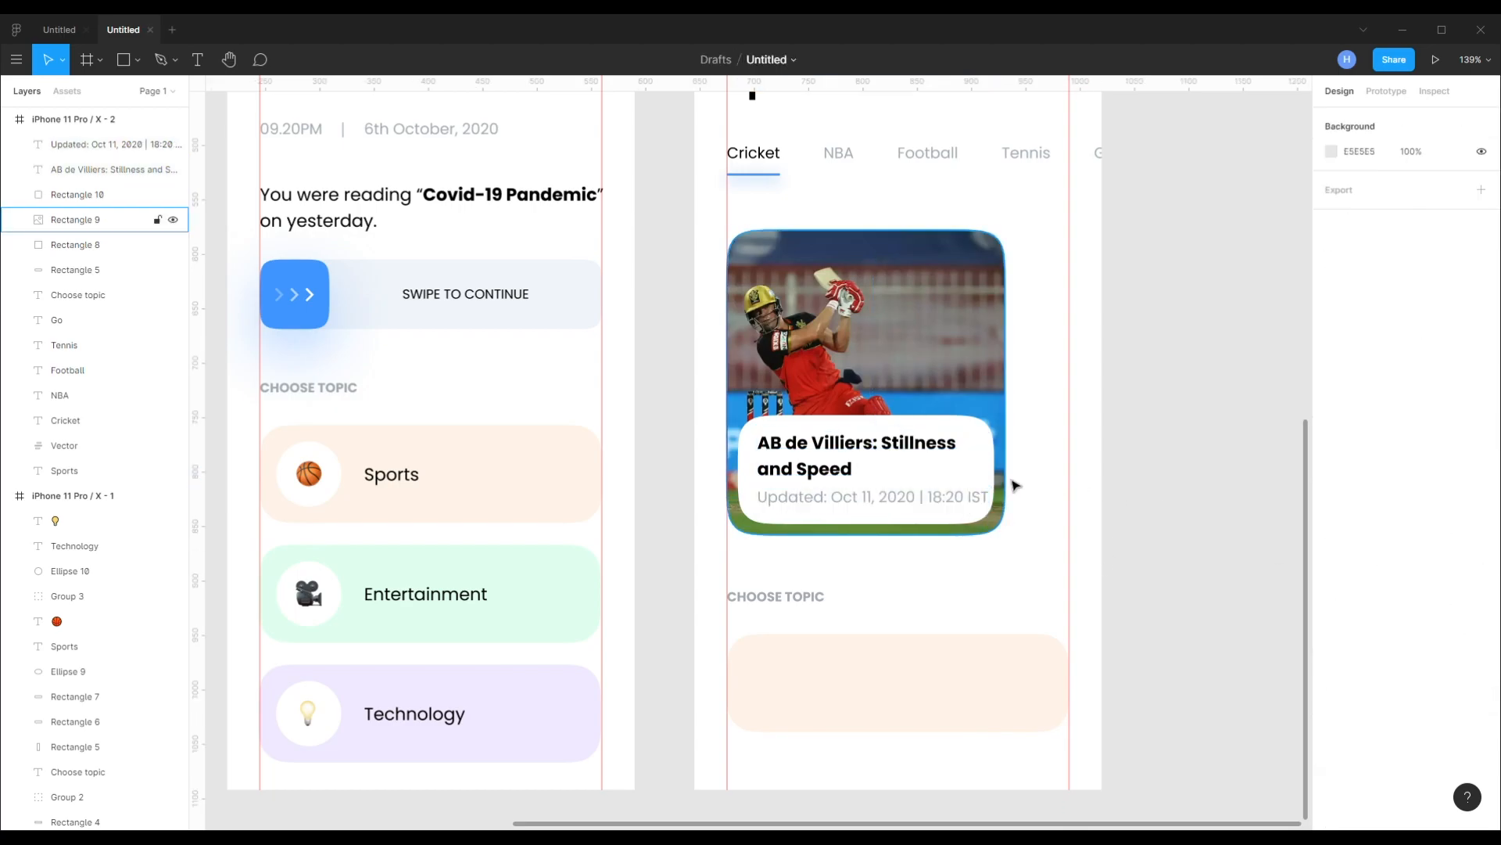
- Duplicate the whole cricket article card beside the original, with the copied image at X 305
scroll(1055, 516, up, 2)
scroll(1056, 516, right, 1)
drag(1082, 607, 660, 297)
drag(724, 453, 983, 429)
key(Left)
key(shift+Right)
key(shift+Right)
click(1165, 400)
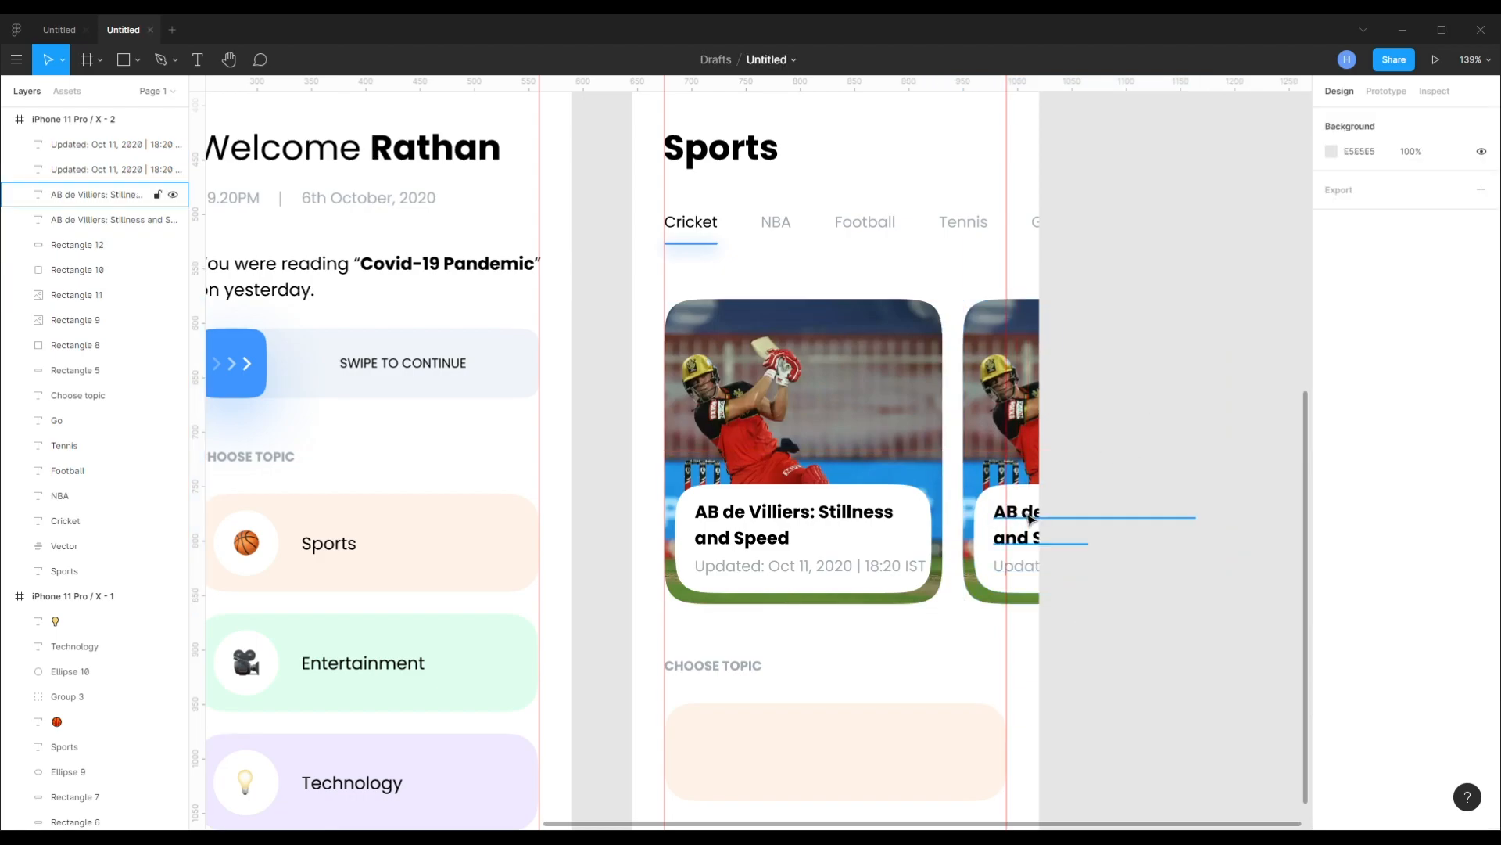
- Replace the second card's photo with a yellow-jersey cricketer and paste a headline starting "Can Super Kings stay clear of", trimmed to two lines
click(1031, 518)
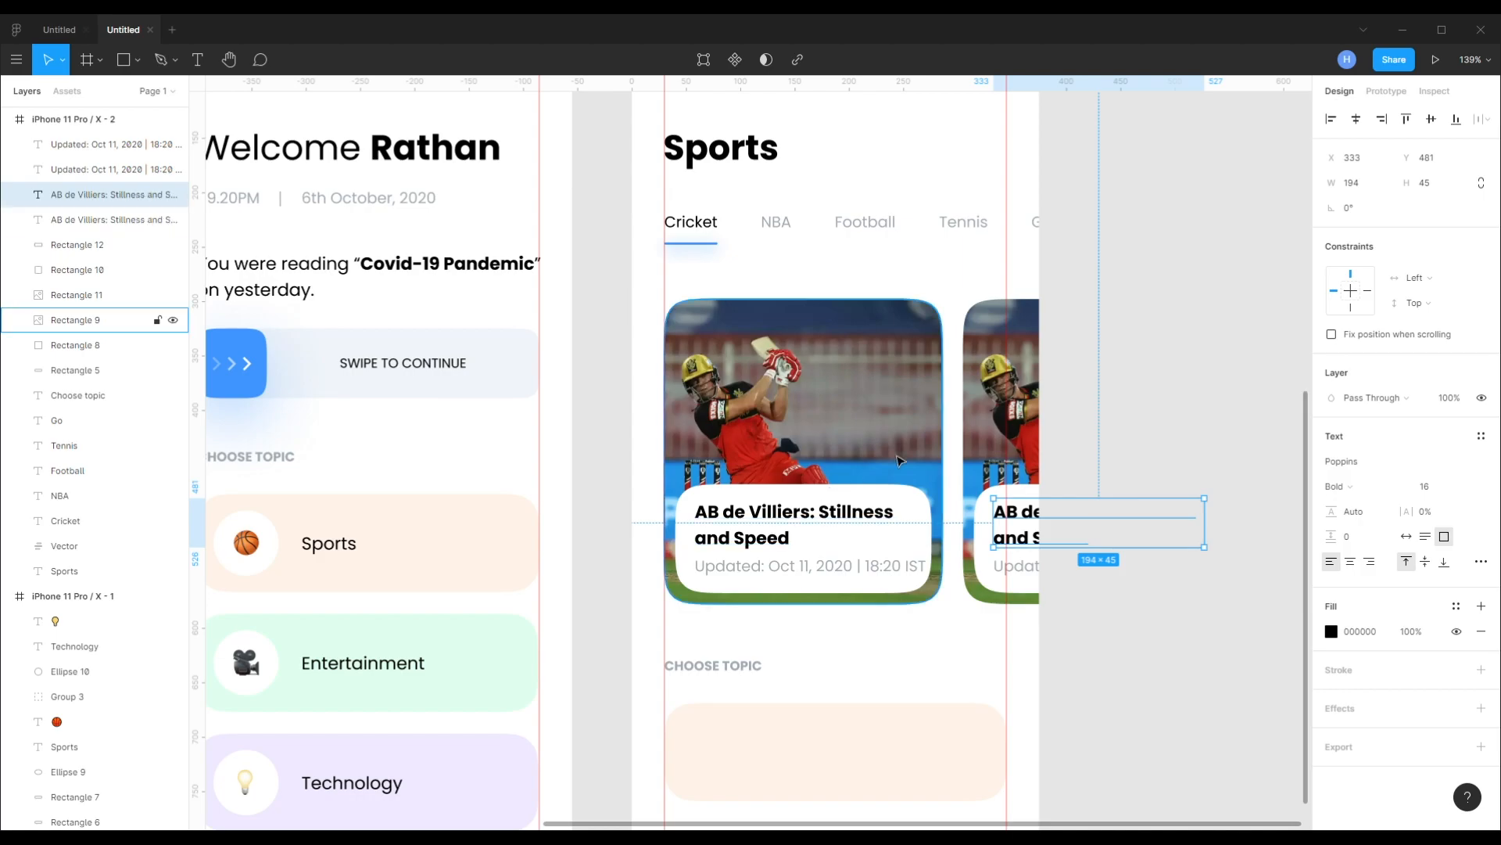
click(1002, 403)
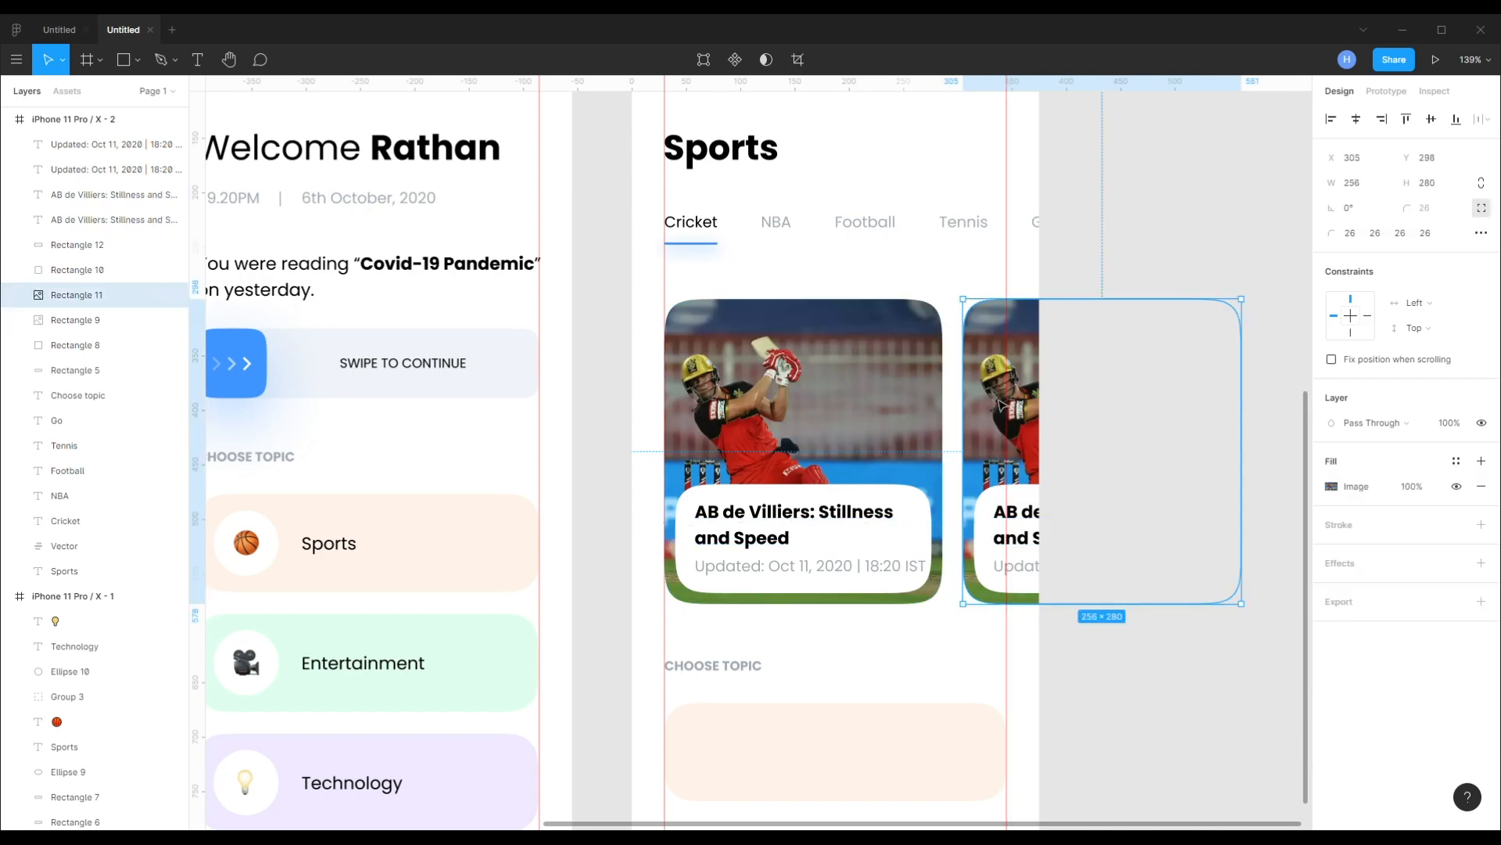
click(1007, 517)
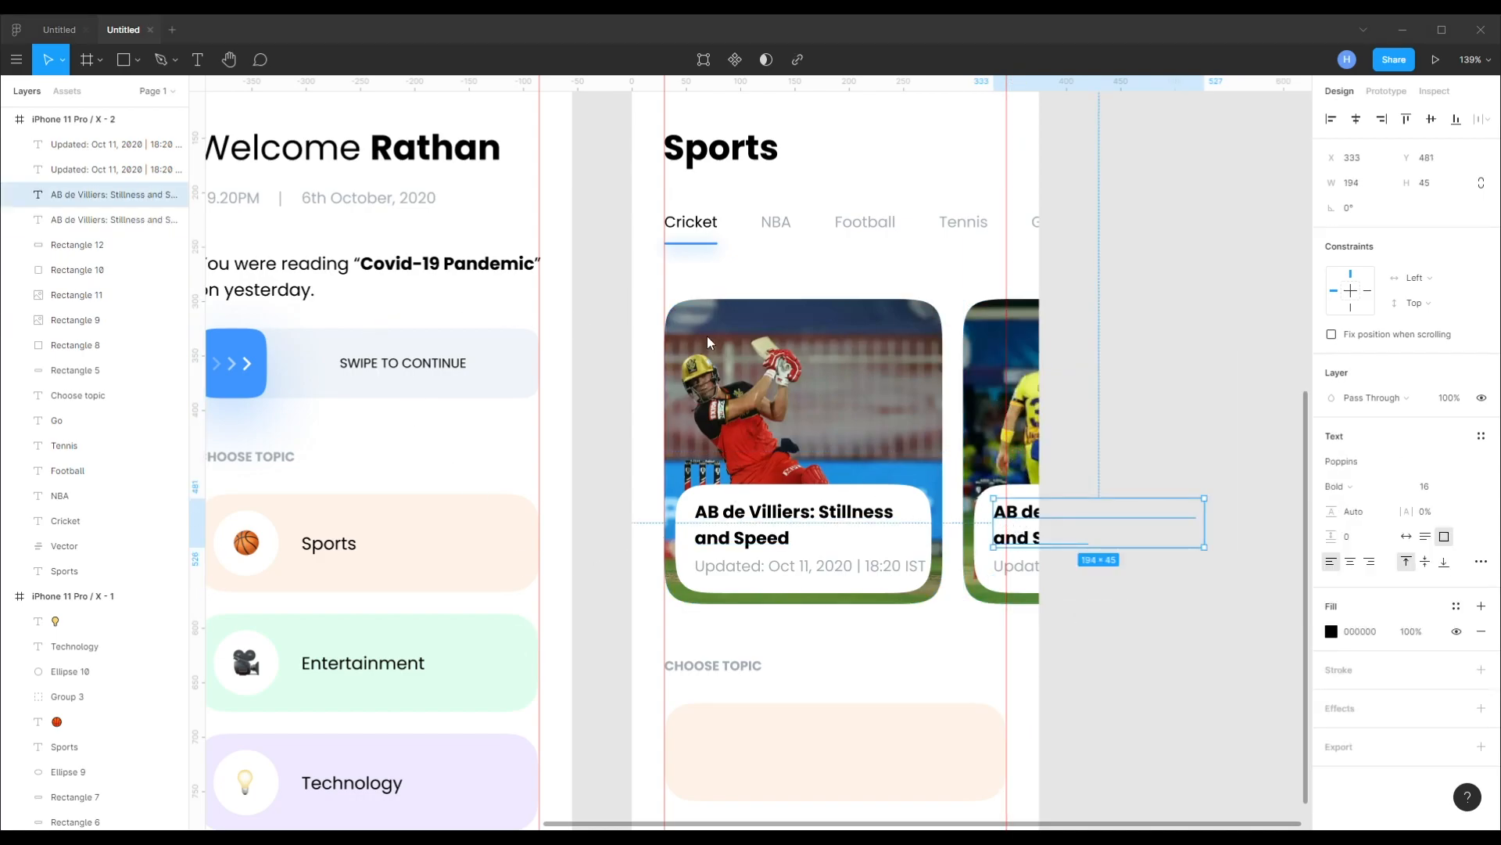
double_click(1032, 513)
key(ctrl+v)
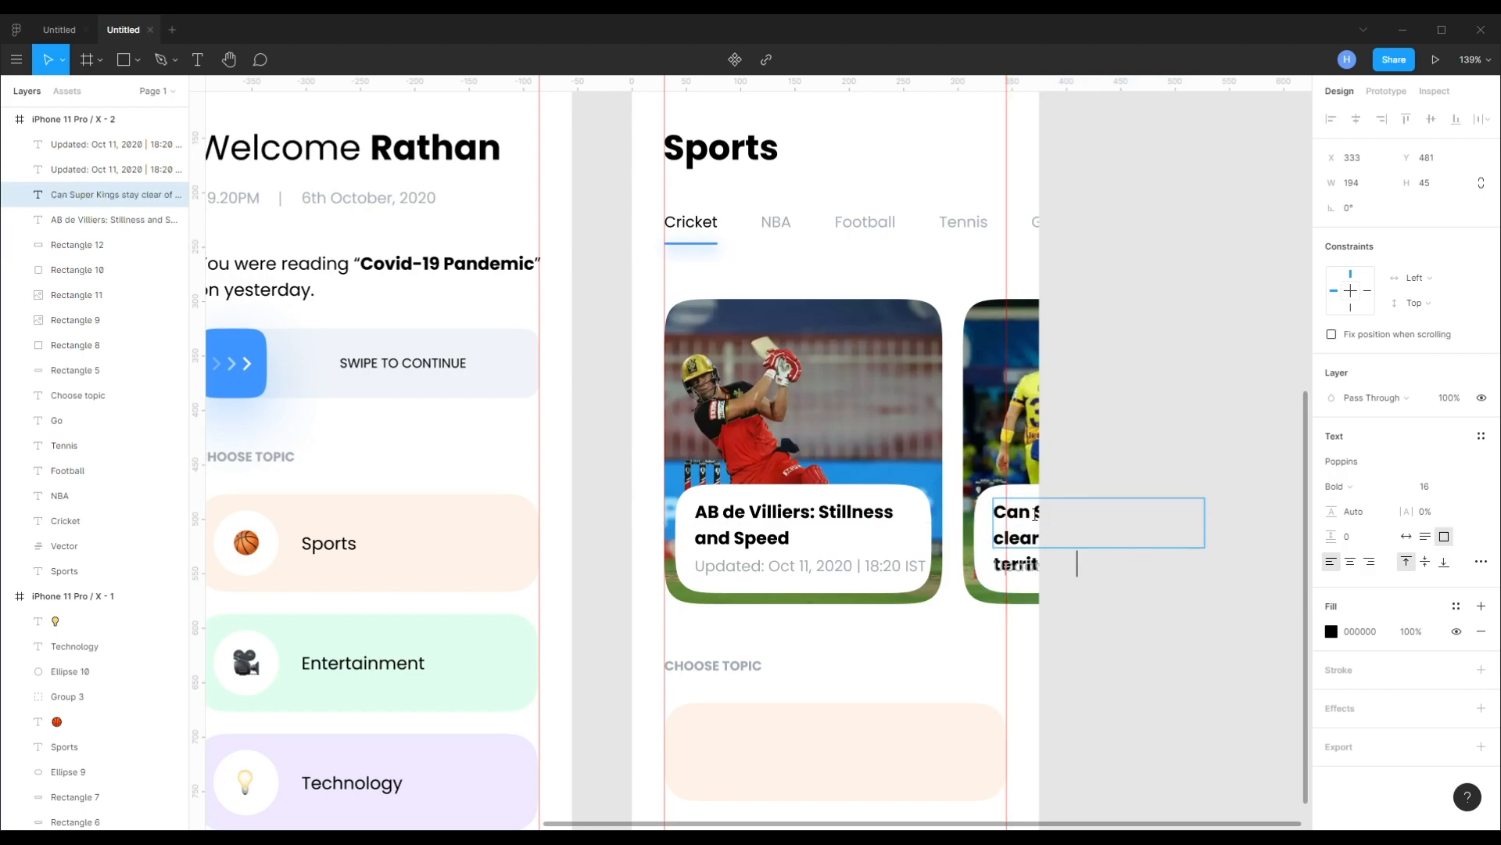
key(ctrl+shift+Left)
key(BackSpace)
key(BackSpace)
key(Escape)
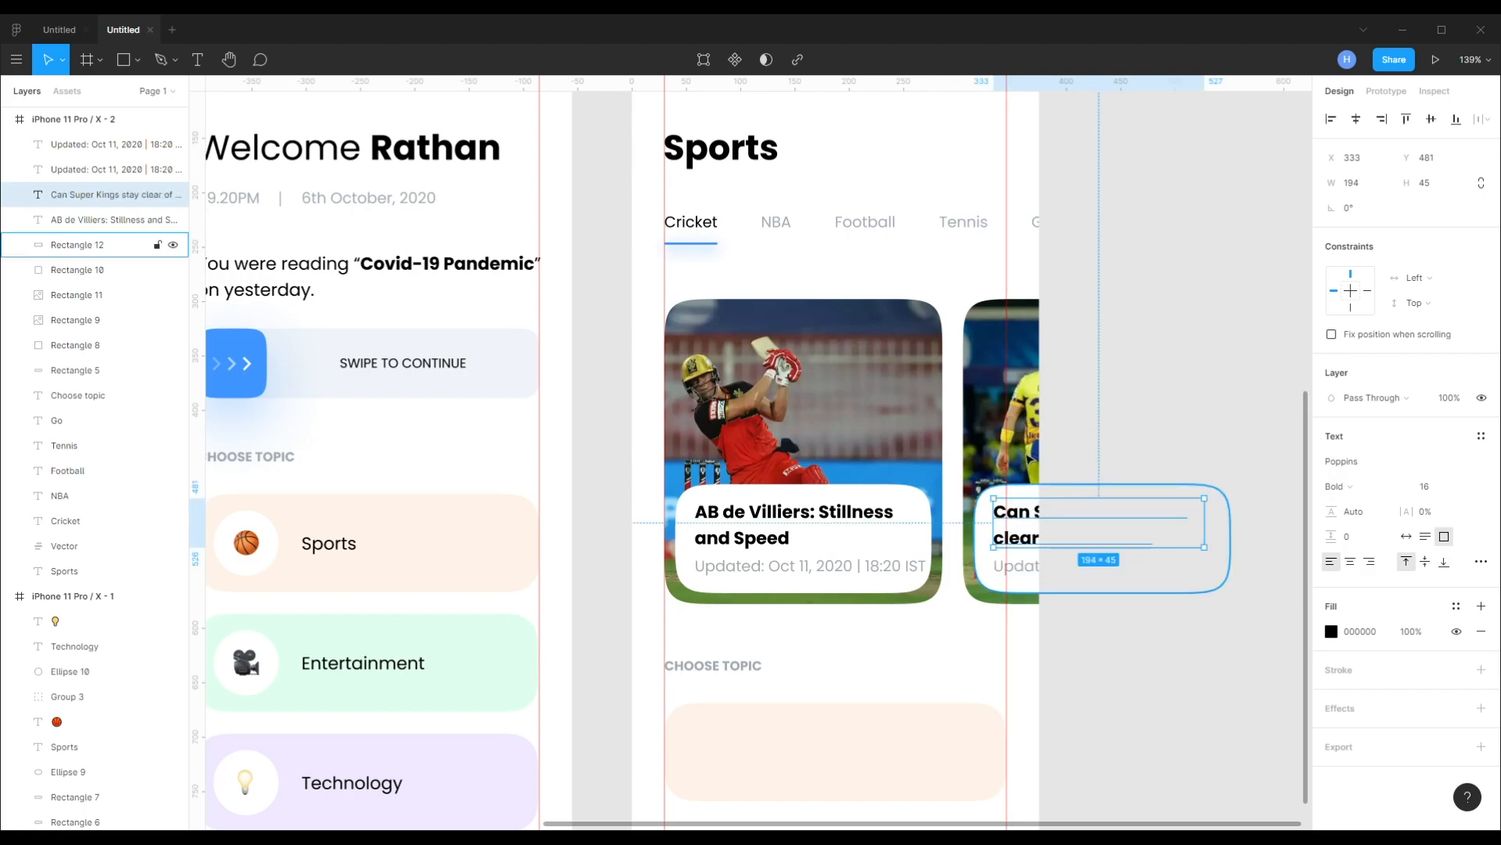
click(1159, 385)
- Move the Choose Topic label and the peach card below it up together, placing the card at Y 667
scroll(1136, 565, down, 3)
click(739, 587)
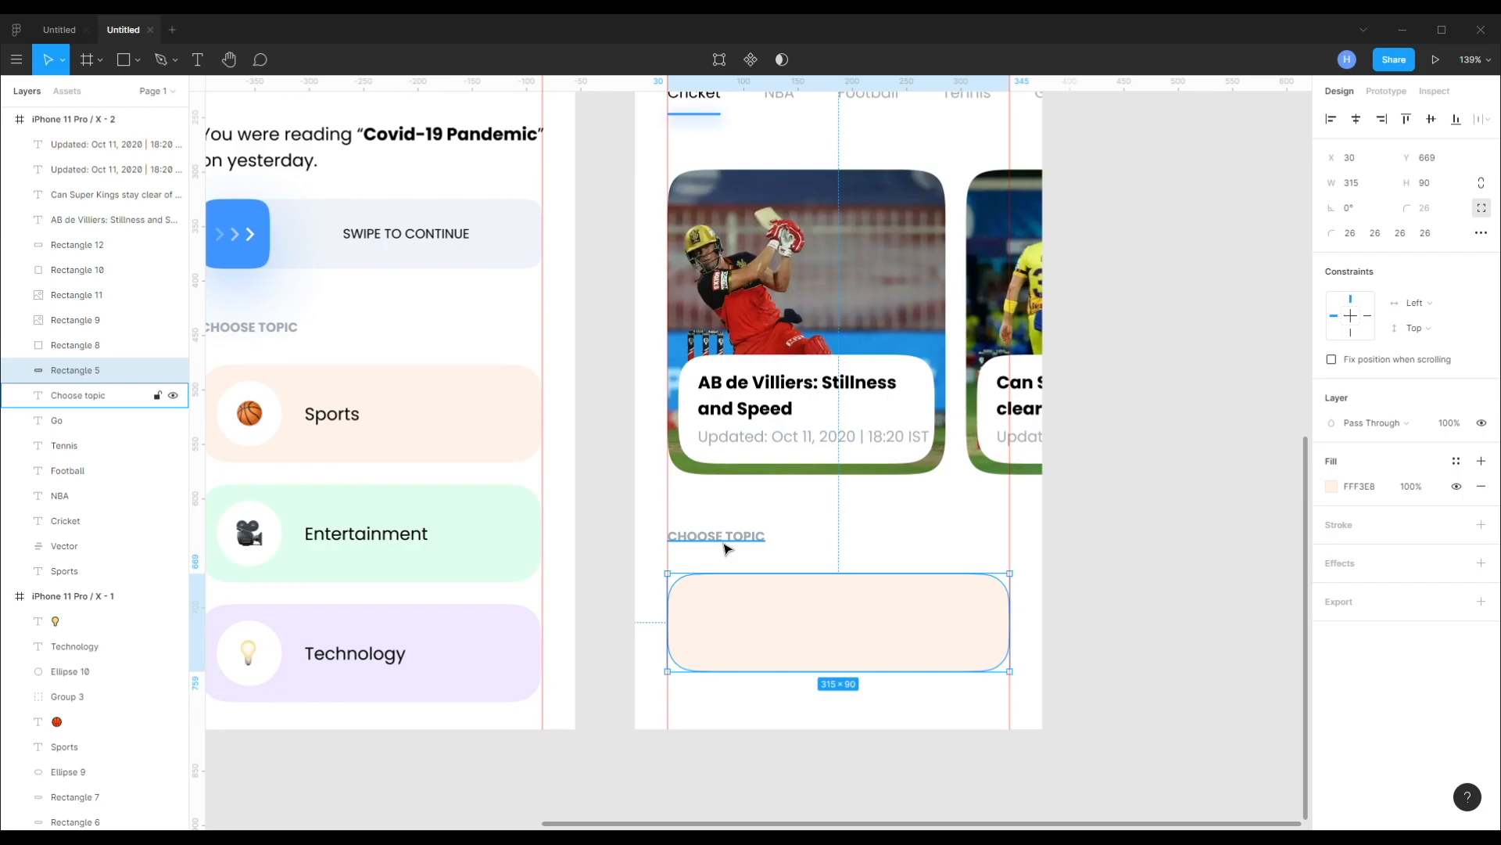
shift+click(725, 547)
key(shift+Up)
key(shift+Up)
key(shift+Up)
key(shift+Up)
key(shift+Up)
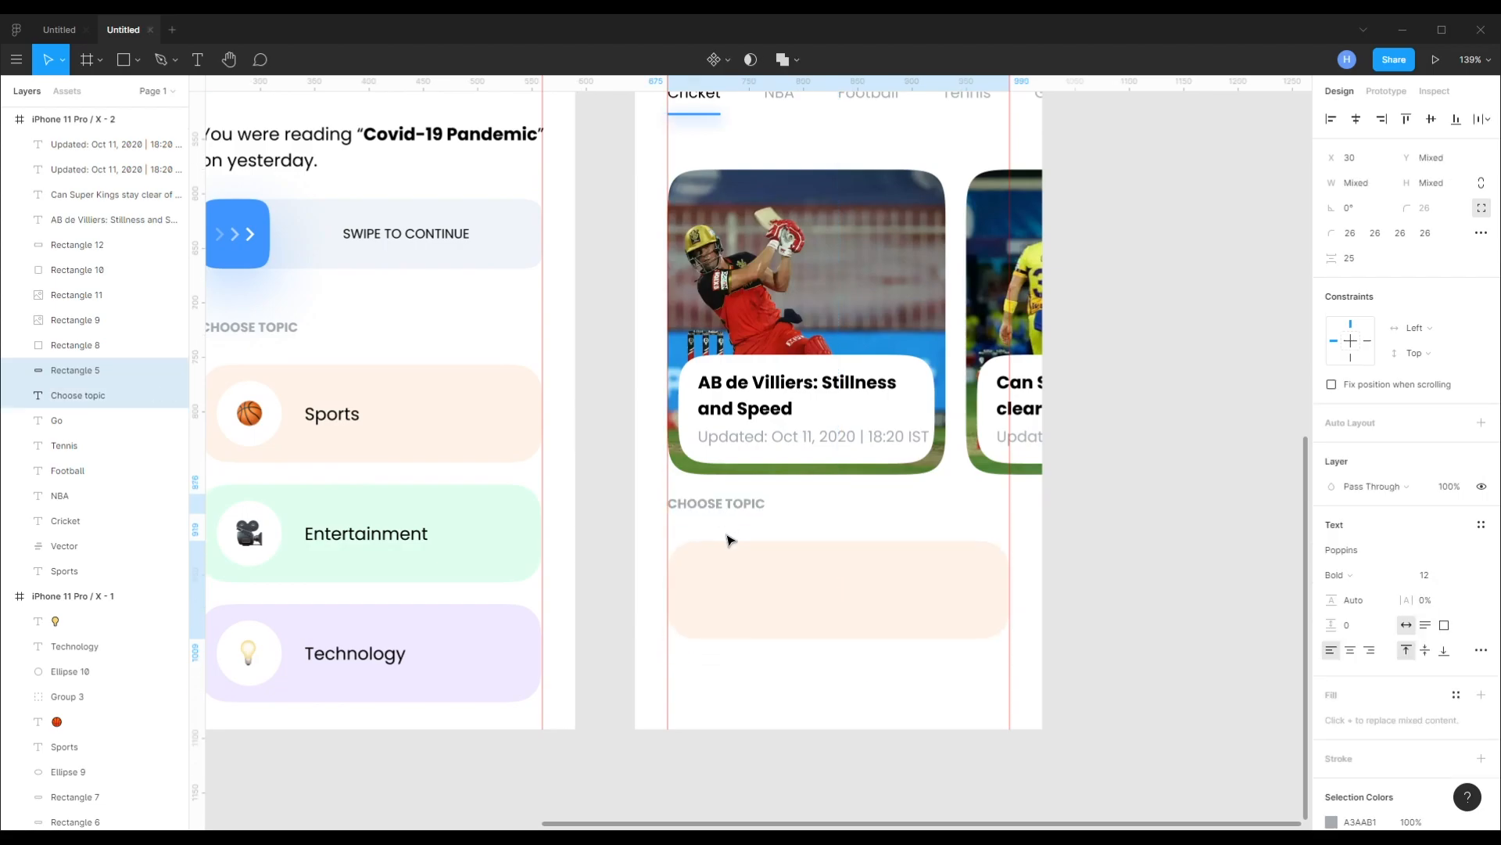
key(shift+Down)
key(shift+Down)
key(shift+Down)
key(shift+Down)
key(shift+Down)
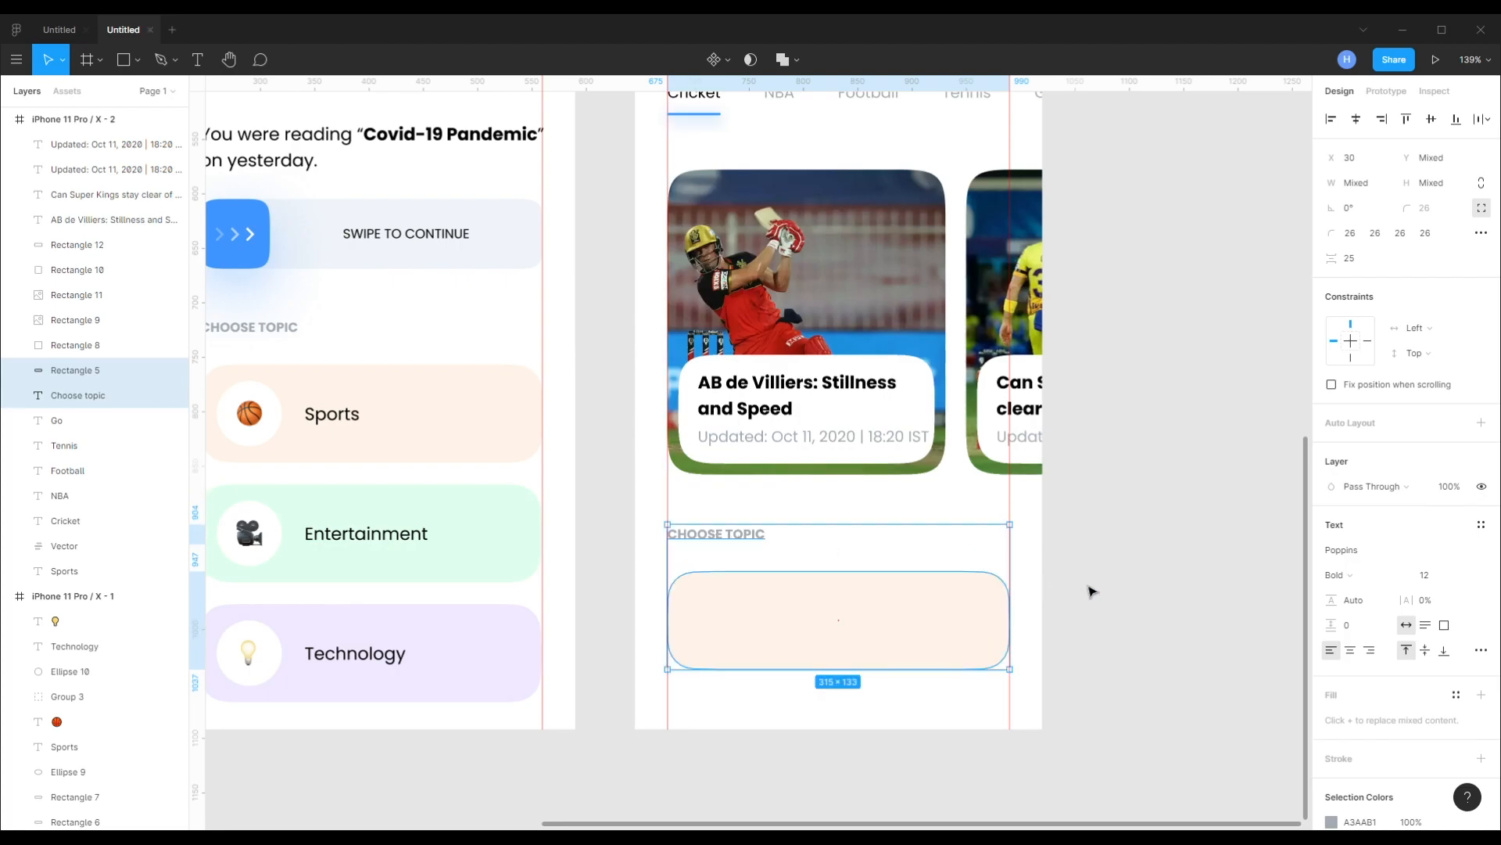
click(1084, 591)
- Change the peach card's fill to the pale blue EFF4F9 sampled from the swipe bar
click(860, 640)
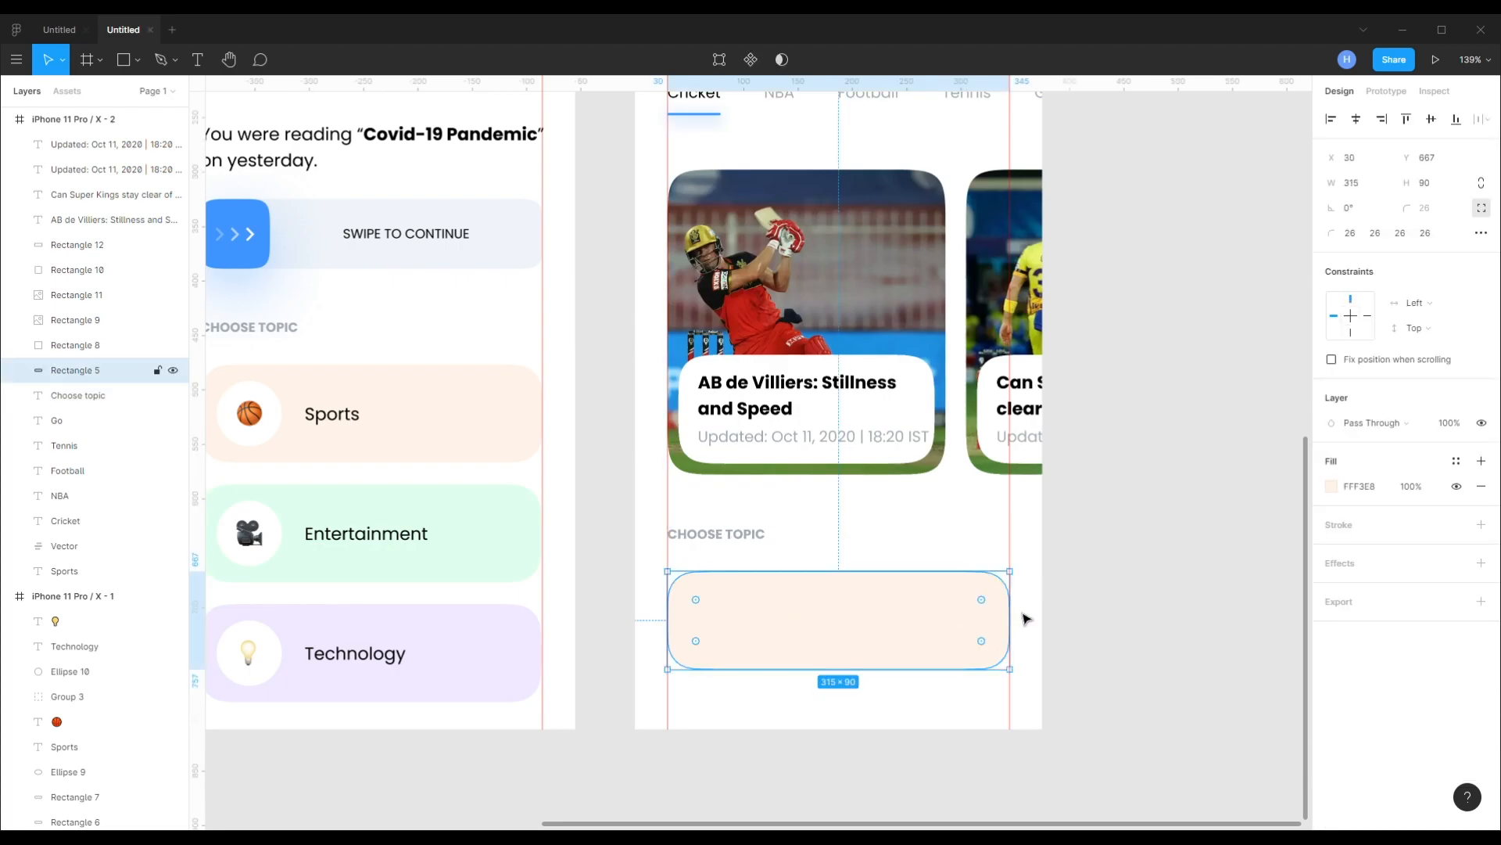
scroll(1092, 553, down, 1)
click(1332, 486)
click(1147, 656)
click(541, 262)
click(890, 701)
click(806, 625)
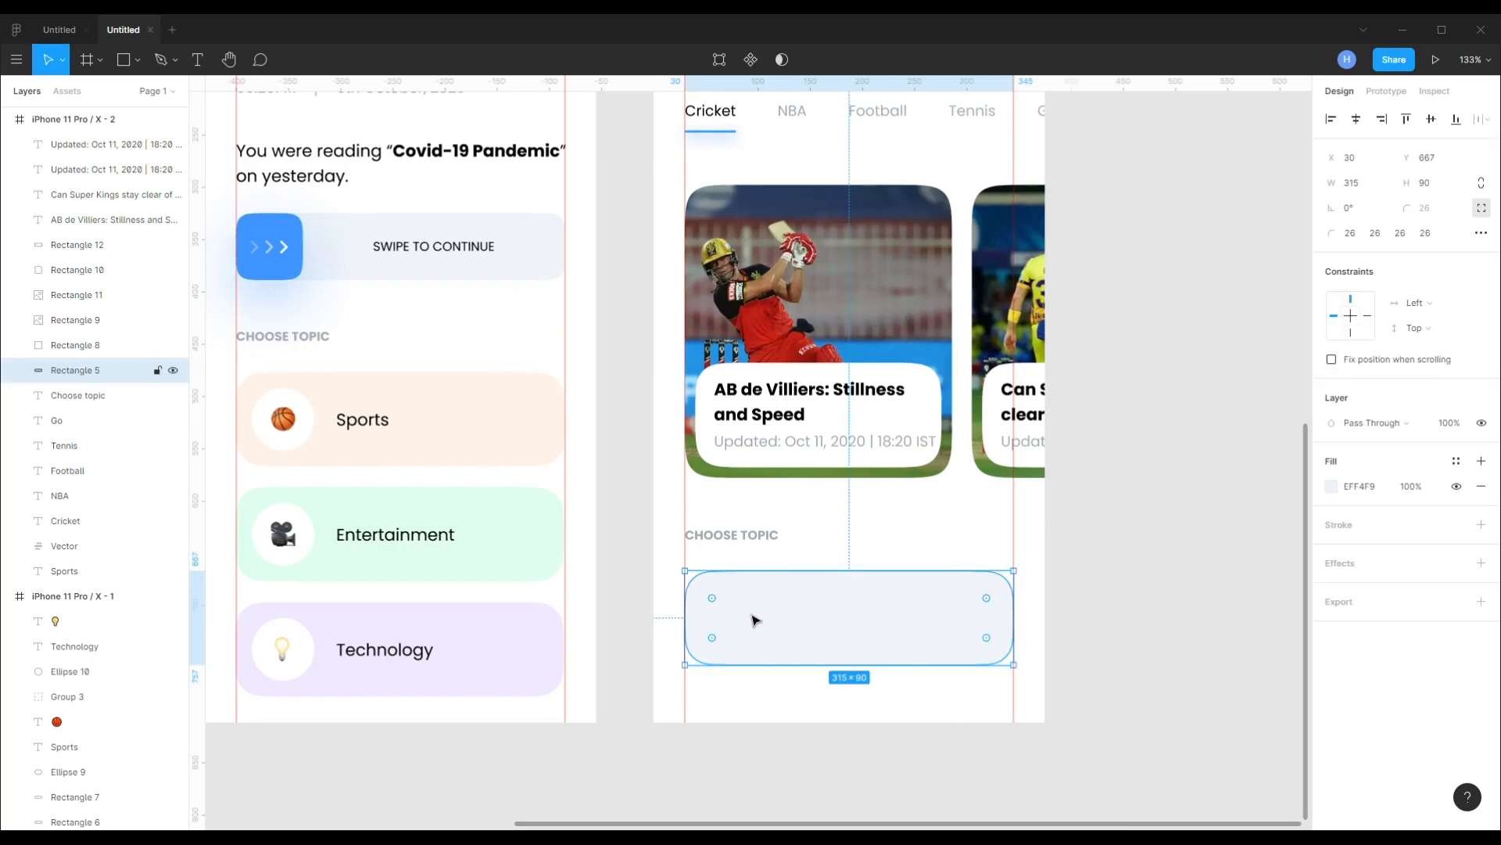
- Draw a square on the pale blue card, size it to 70 × 70 and centre it vertically at Y 677
key(r)
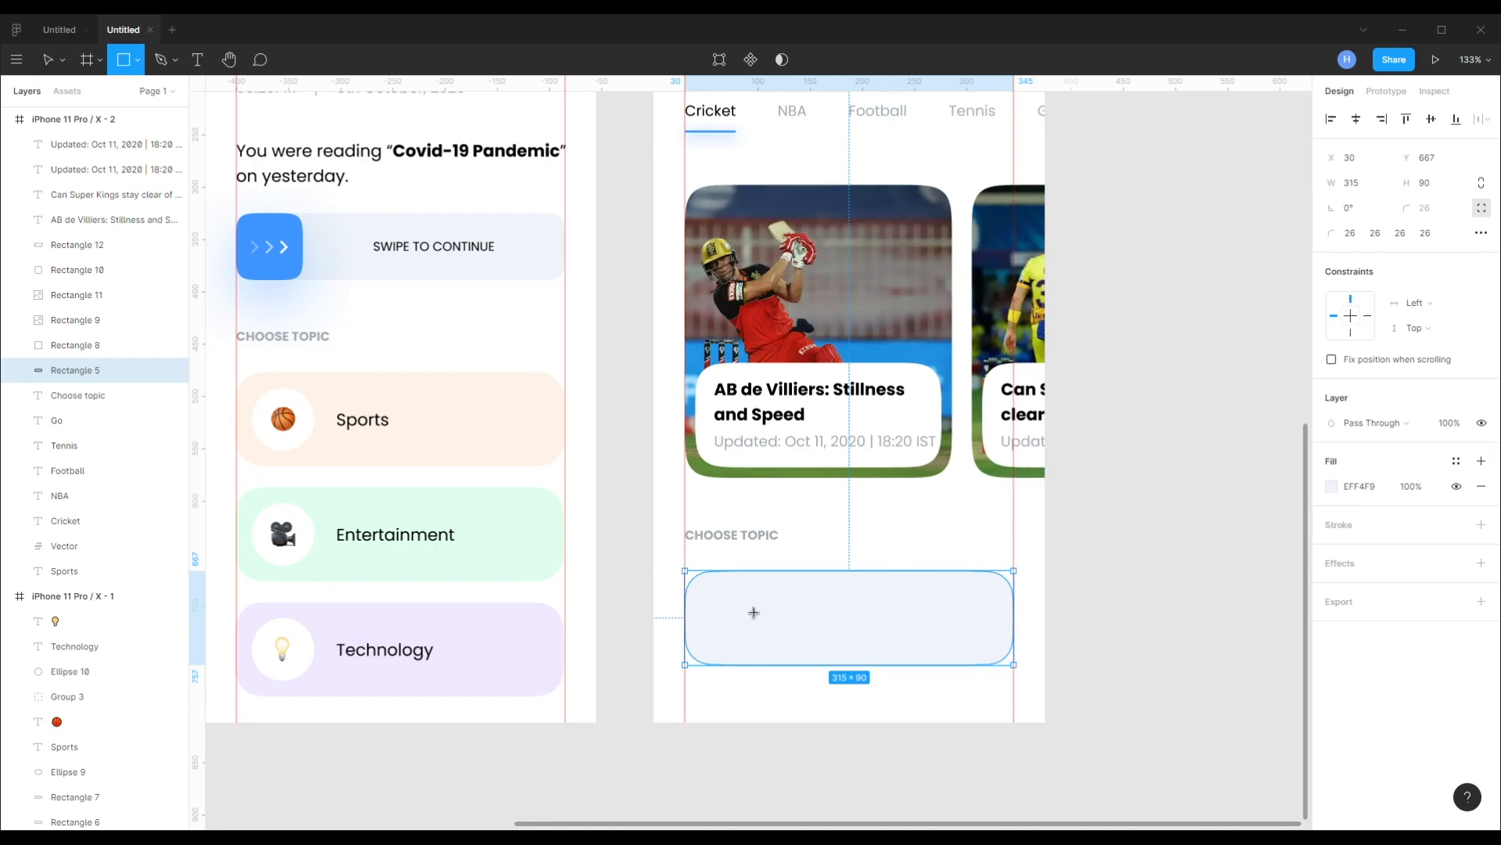
drag(713, 586, 779, 651)
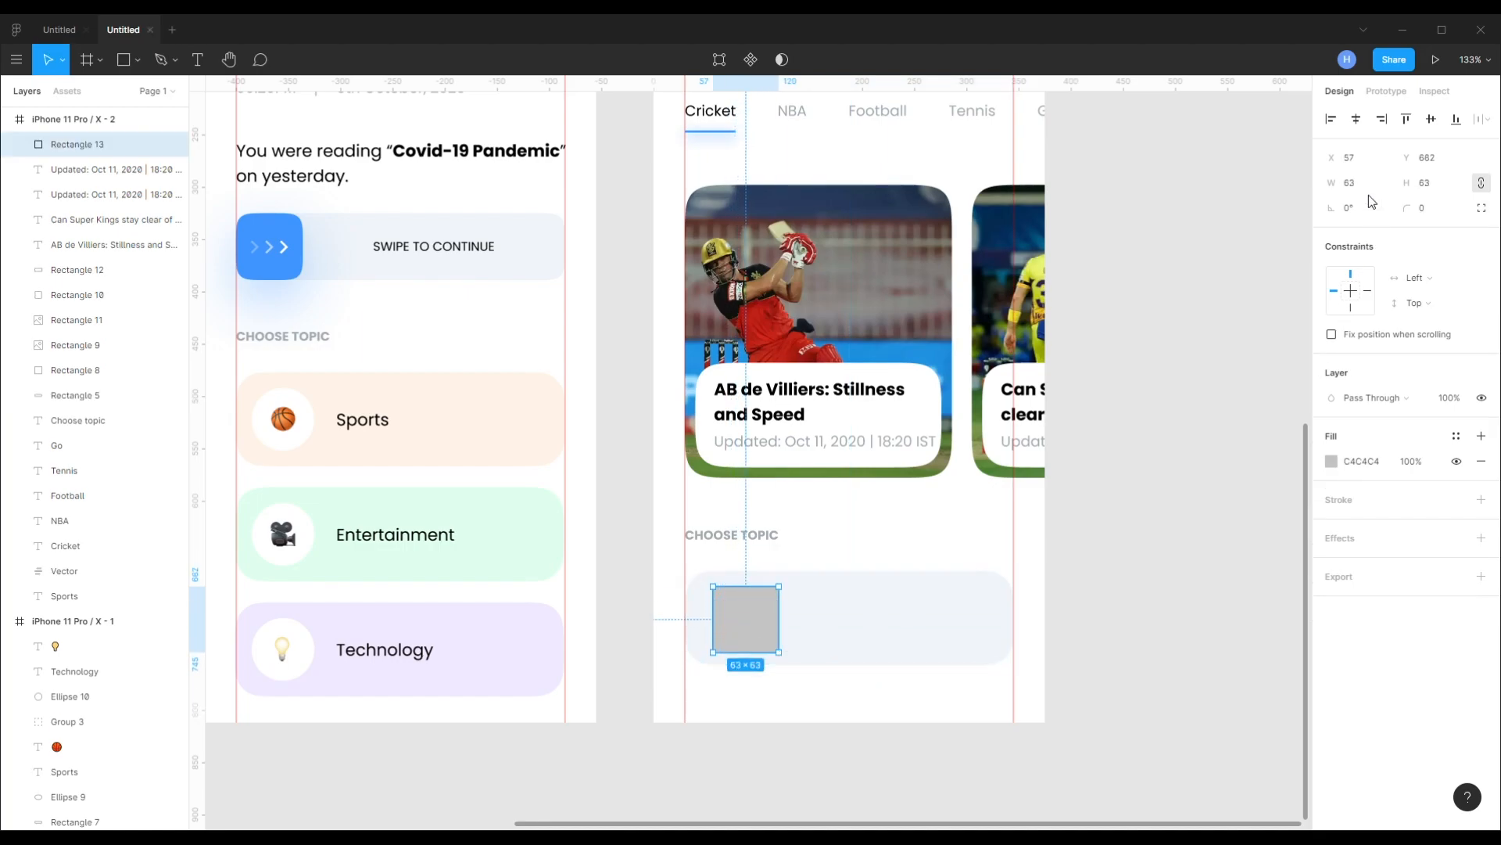
text(70)
key(Return)
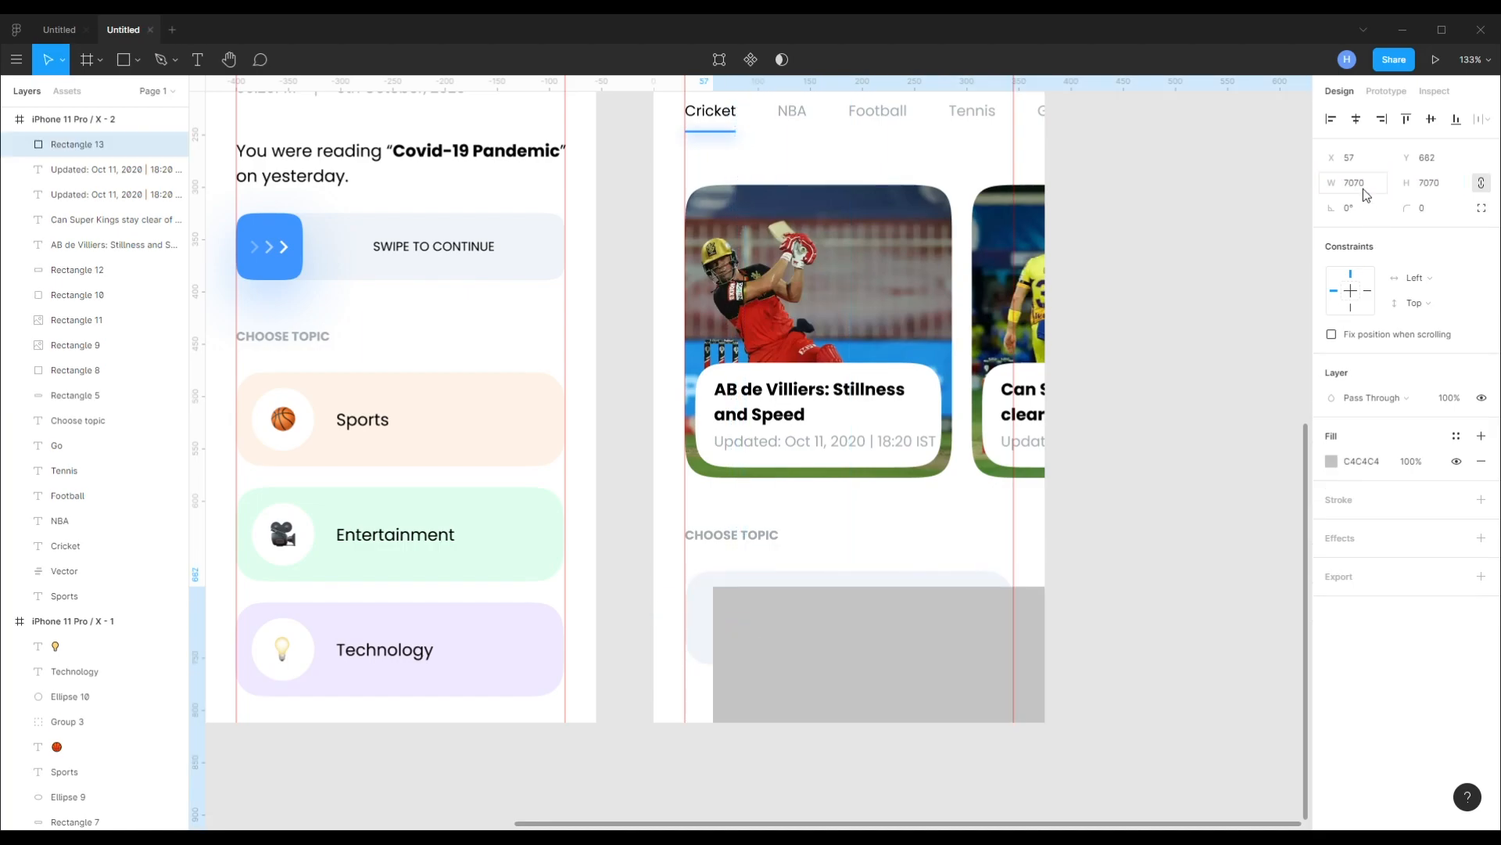
click(1202, 508)
drag(757, 621, 758, 616)
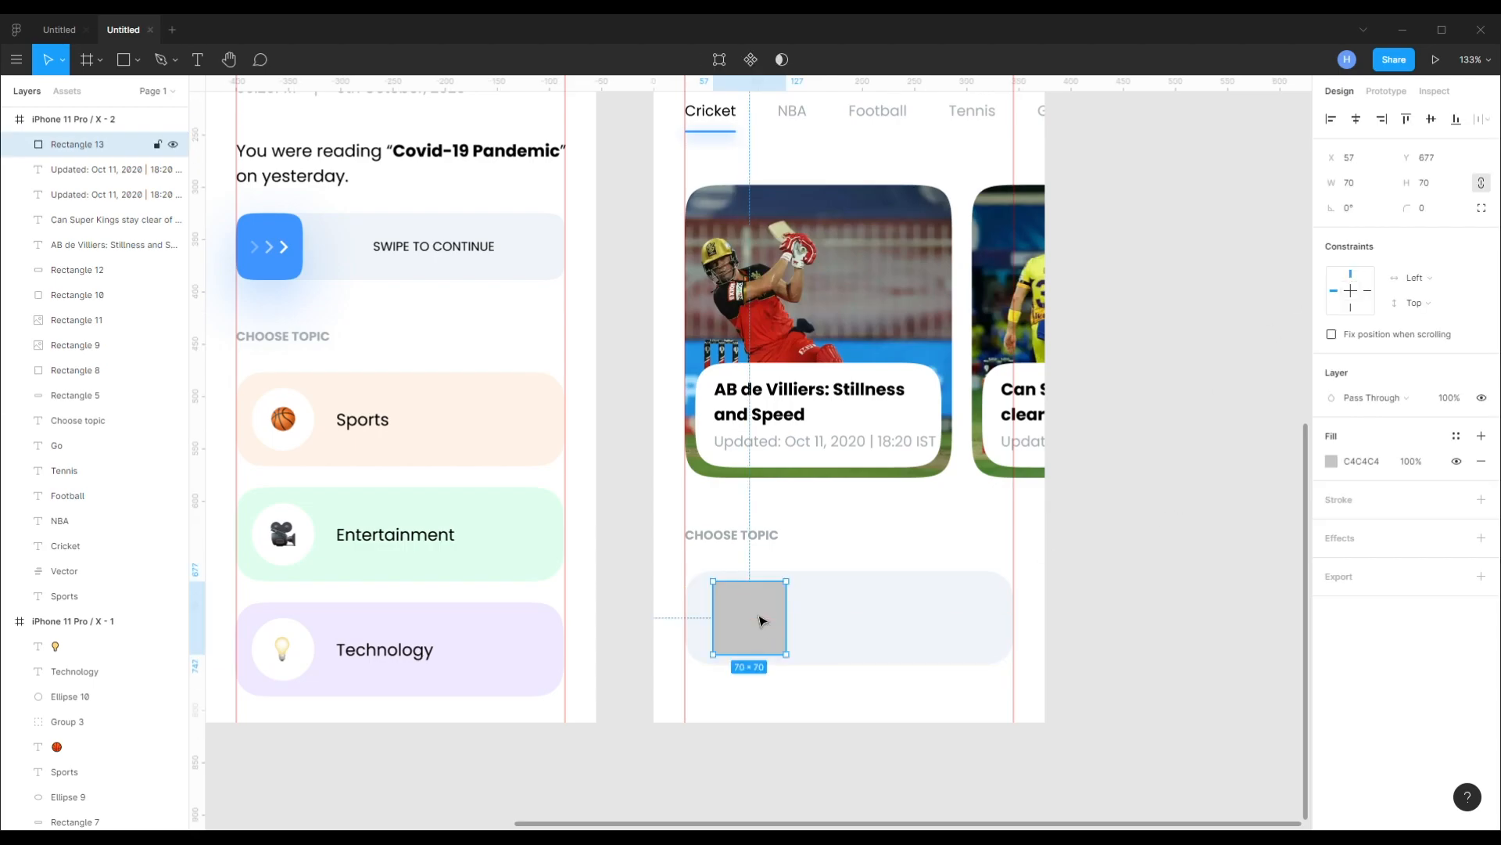
- Copy the pale blue card's properties and paste them onto the square
right_click(938, 618)
mouse_move(978, 807)
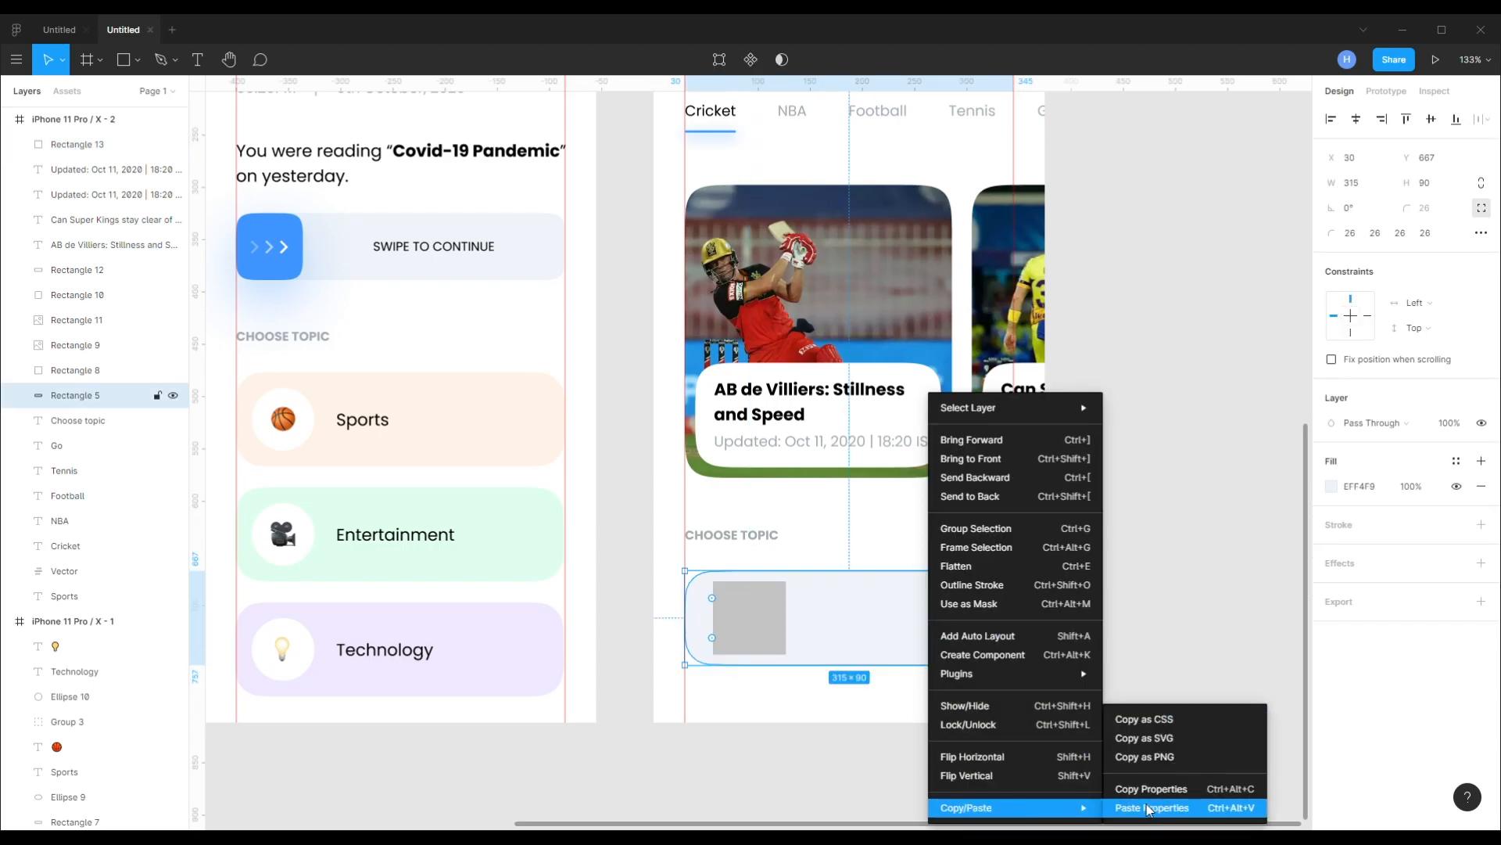
click(1153, 790)
click(743, 625)
right_click(743, 626)
mouse_move(814, 807)
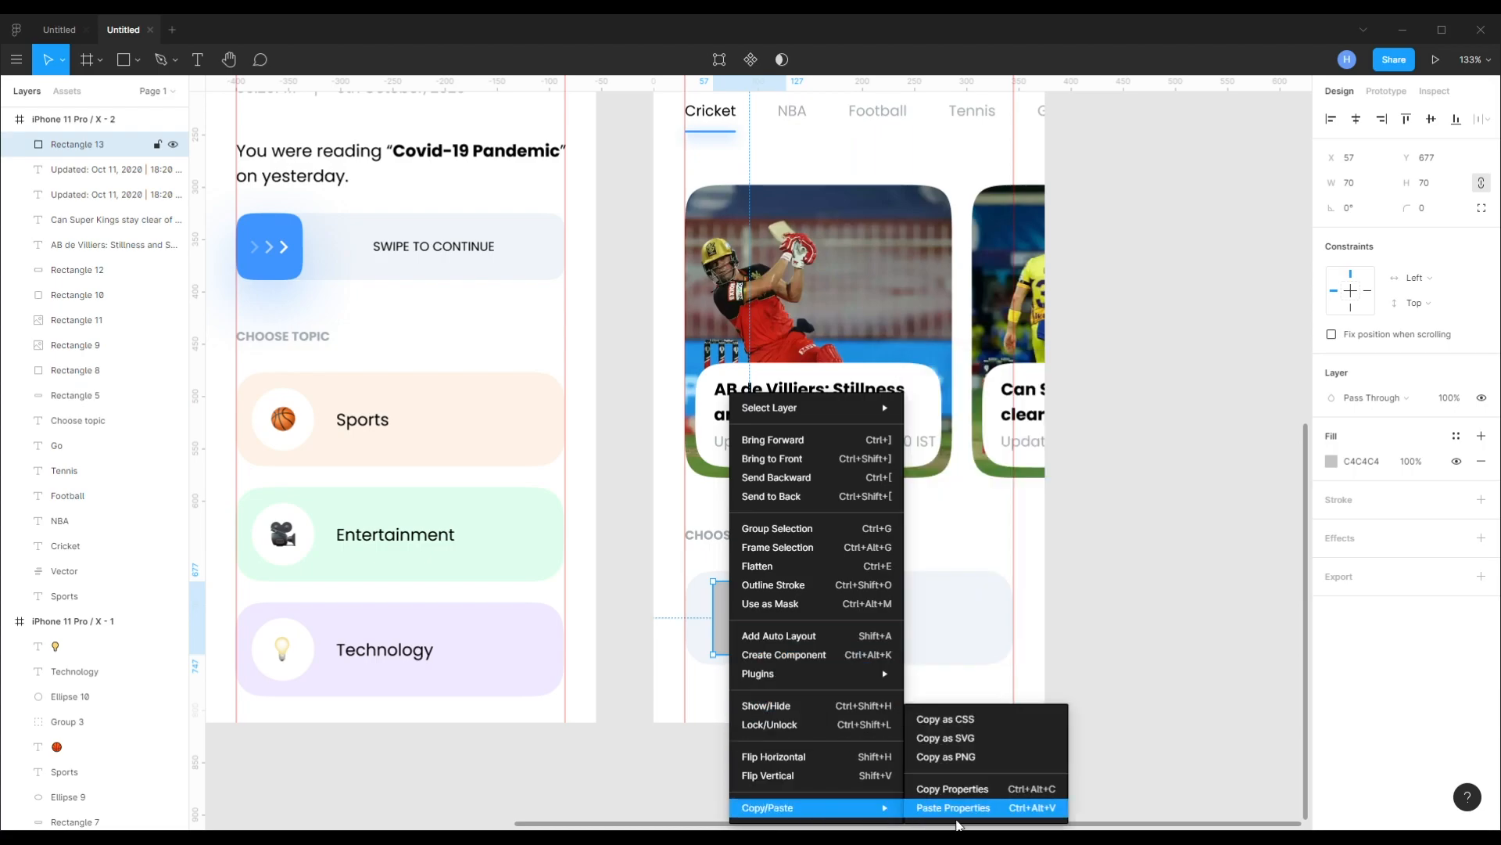
click(937, 807)
- Set the square's fill to white FFFFFF and its corner radius to 16
click(1332, 461)
drag(1222, 483, 1114, 426)
click(1431, 210)
text(16)
click(1203, 234)
- Move the square to the pale blue card's left edge and inset it 10 pixels
click(752, 627)
drag(749, 622, 707, 628)
scroll(732, 623, down, 1)
scroll(731, 624, up, 5)
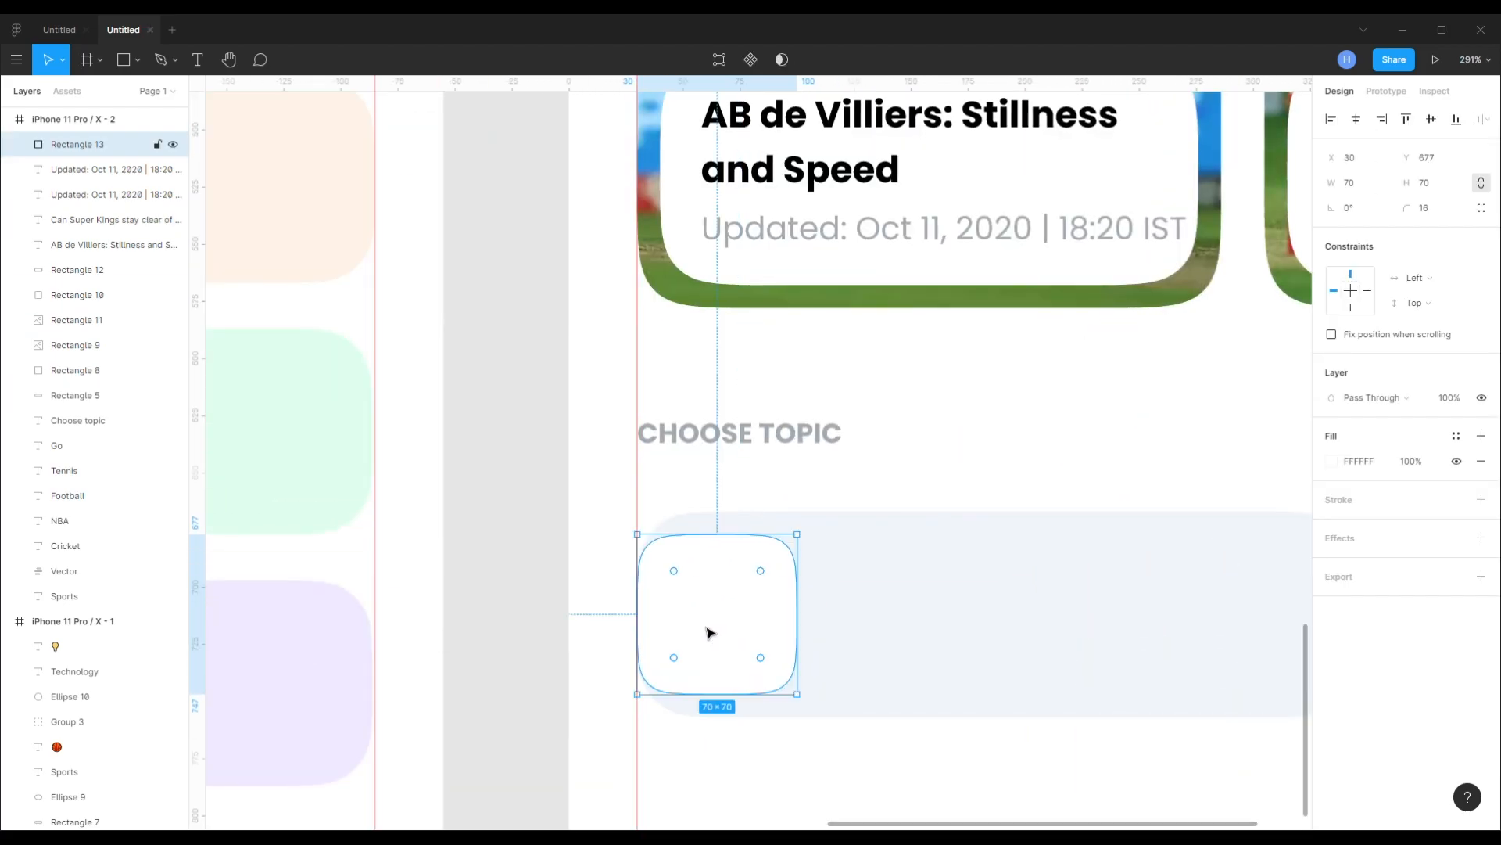
key(shift+Right)
- Change the rounded square's fill to a medium grey
click(1333, 460)
drag(1183, 524, 1117, 533)
click(1032, 533)
click(858, 467)
scroll(731, 588, down, 3)
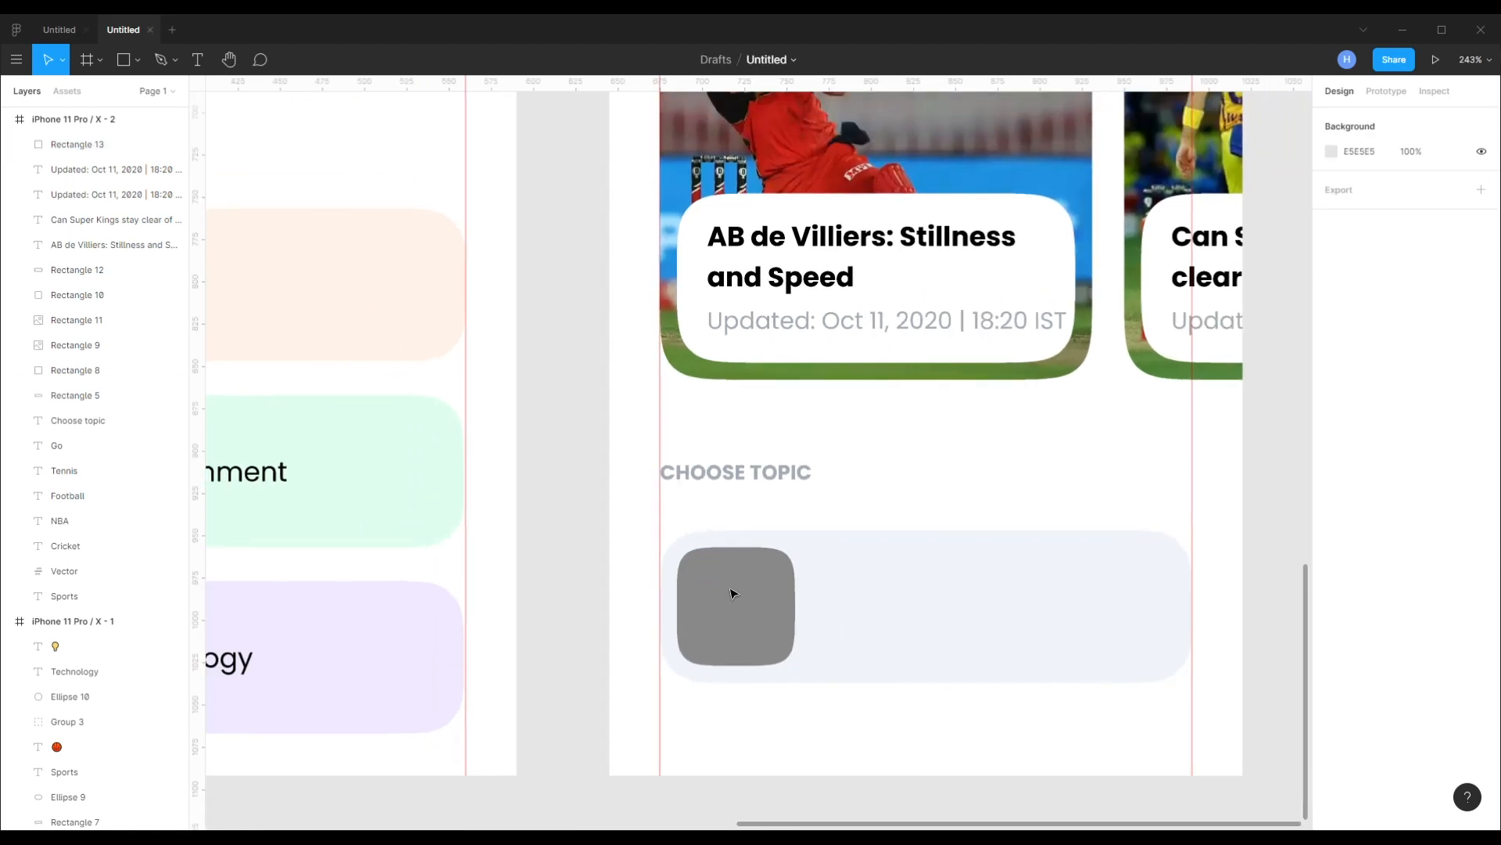
- Duplicate the first article card's headline and update line into the pale blue card, beside the grey rounded square
click(732, 594)
scroll(748, 469, down, 2)
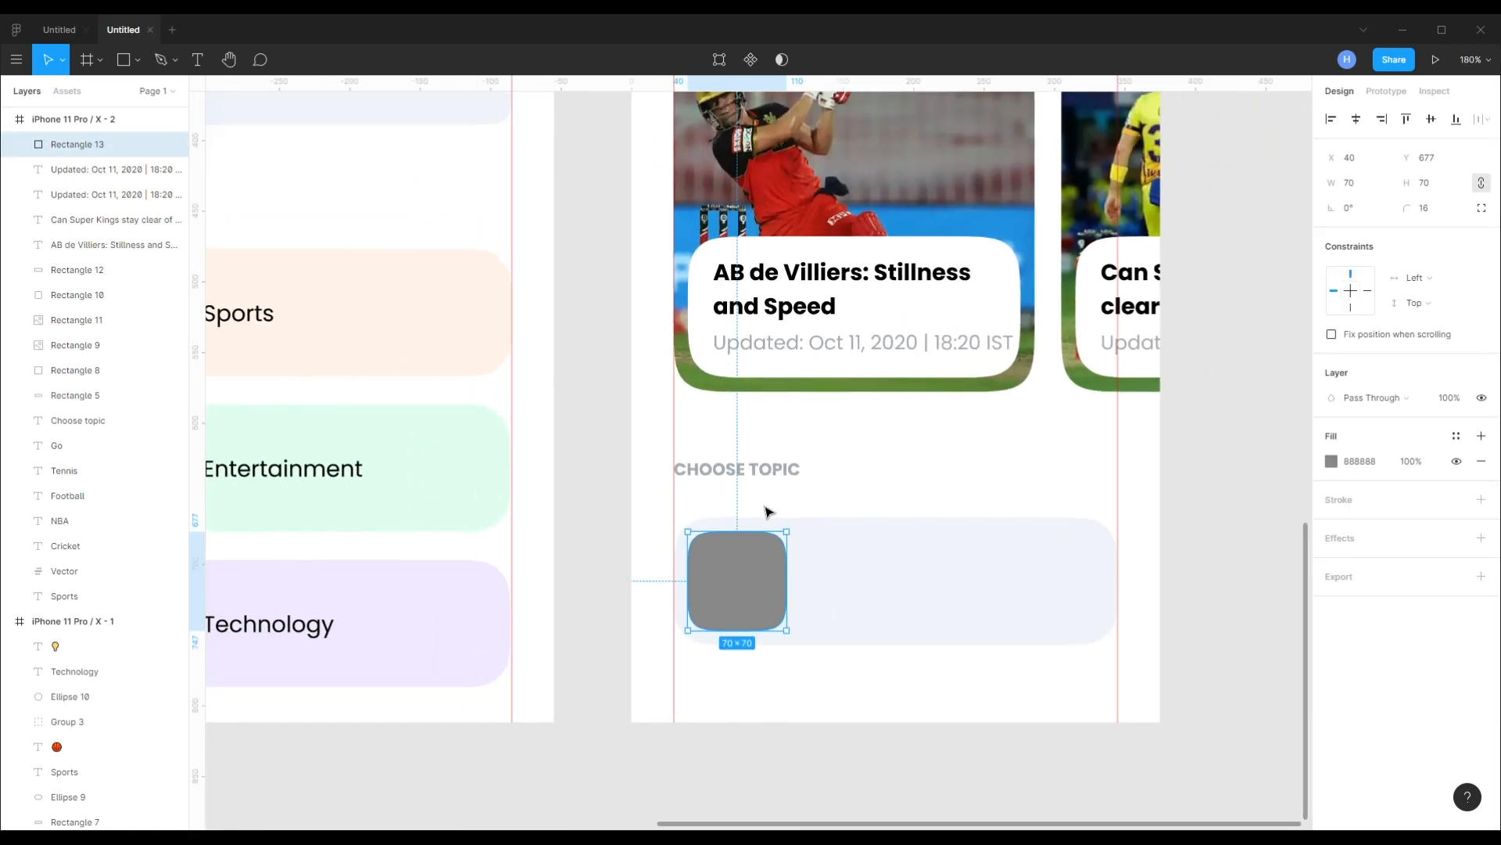
scroll(765, 545, down, 1)
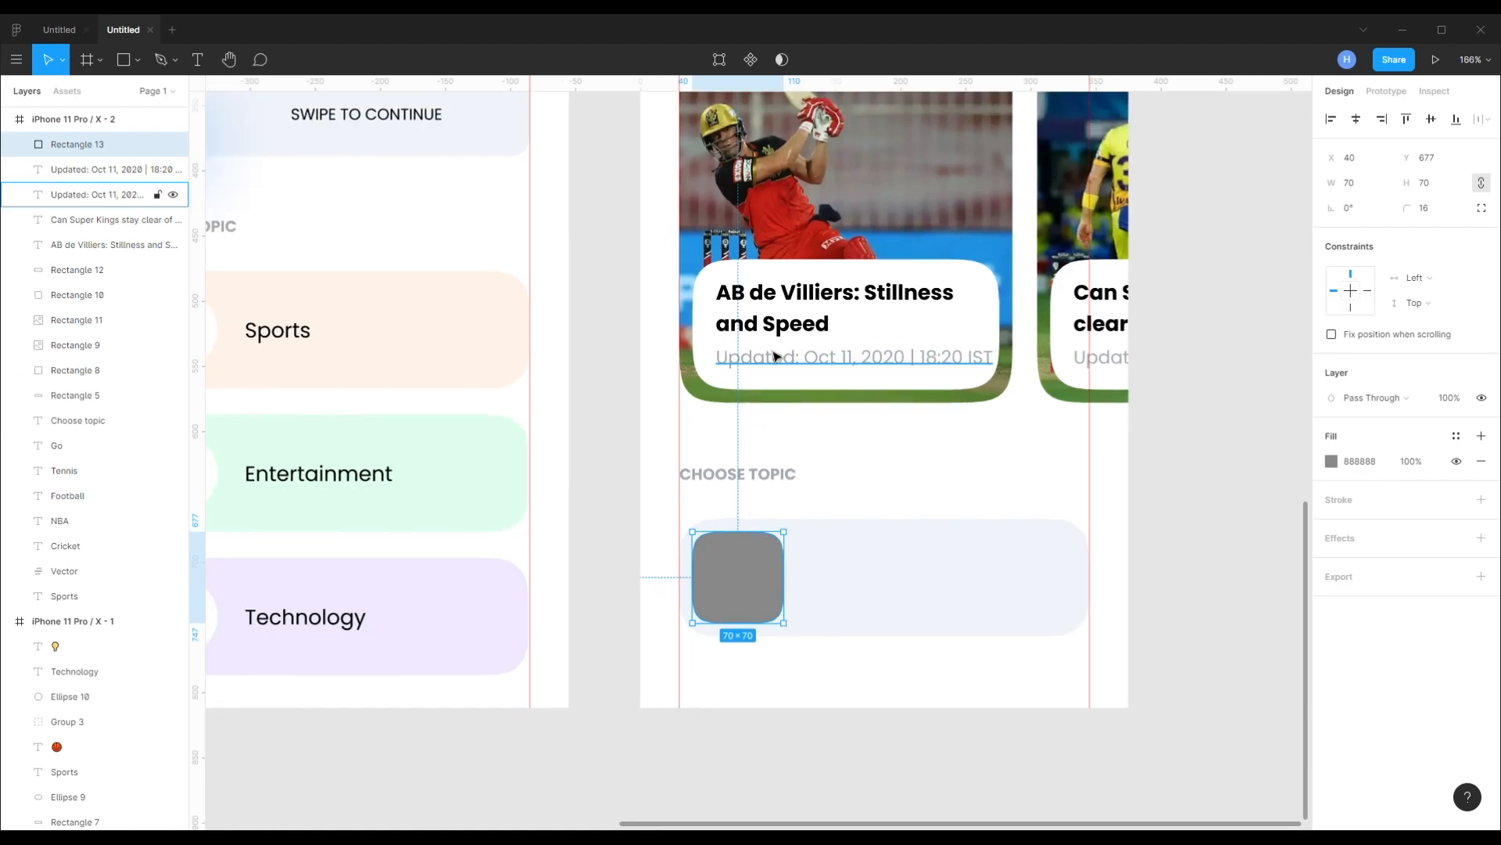
click(805, 324)
shift+click(815, 358)
right_click(794, 341)
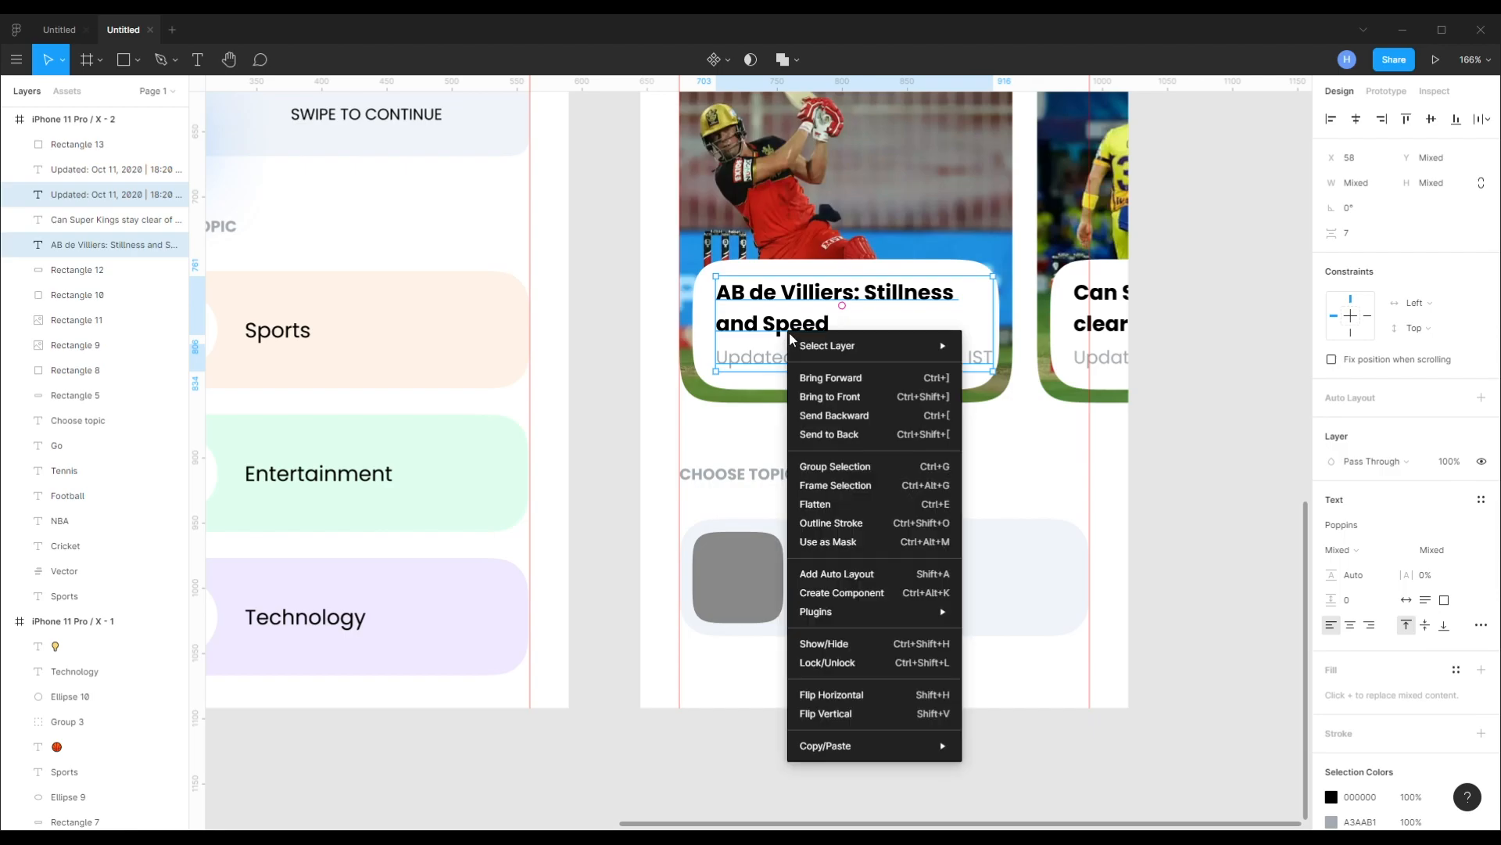
key(Escape)
drag(776, 331, 842, 584)
click(1211, 503)
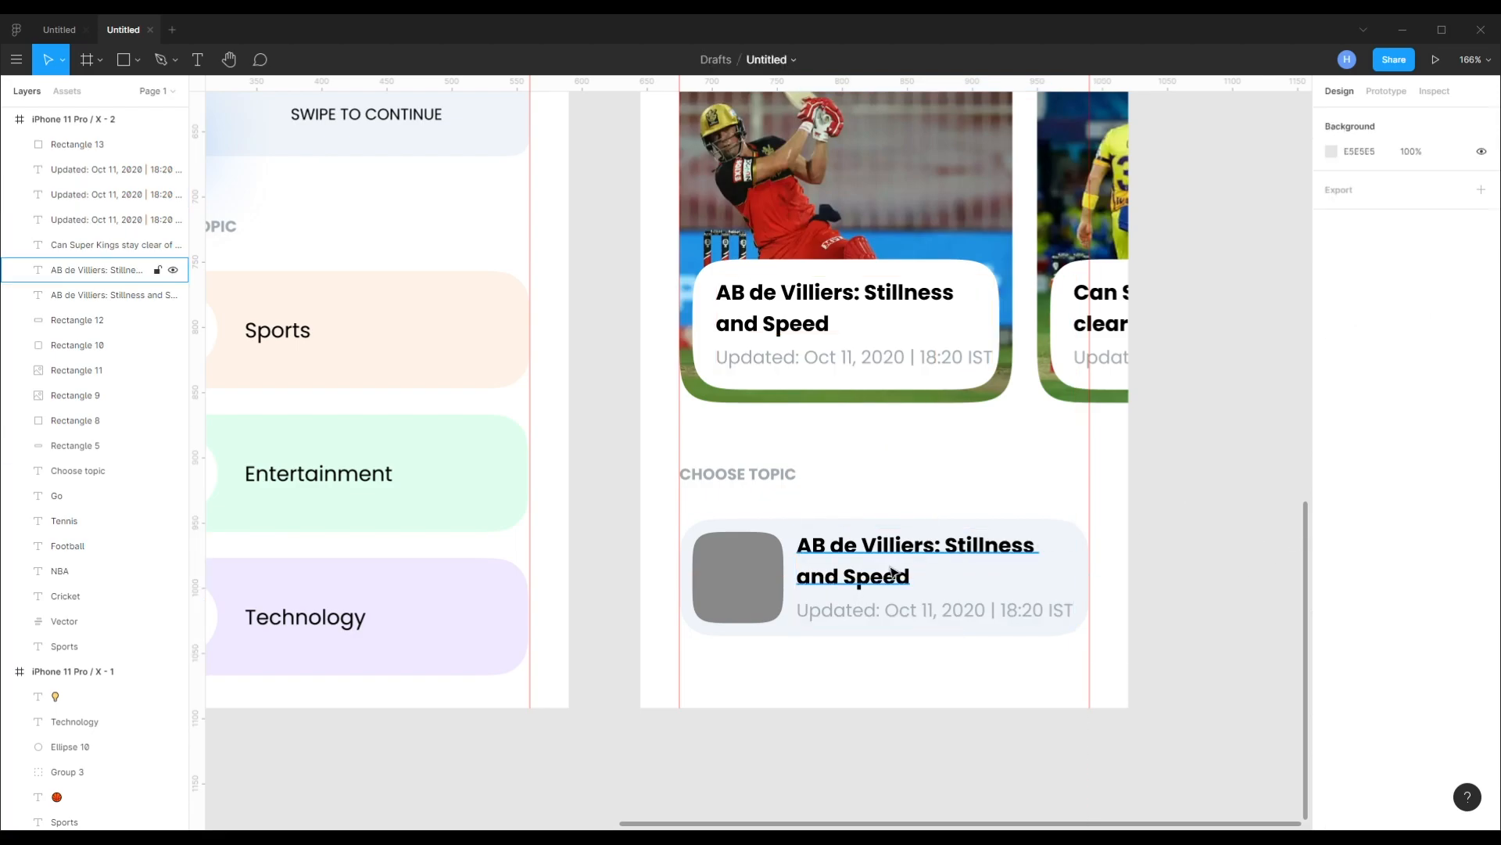
- Change the duplicated headline in the pale blue card from bold to Regular weight
click(891, 573)
key(ctrl+b)
click(986, 491)
- Fill the grey rounded square with the copied cricketer photo as the card's thumbnail
click(775, 537)
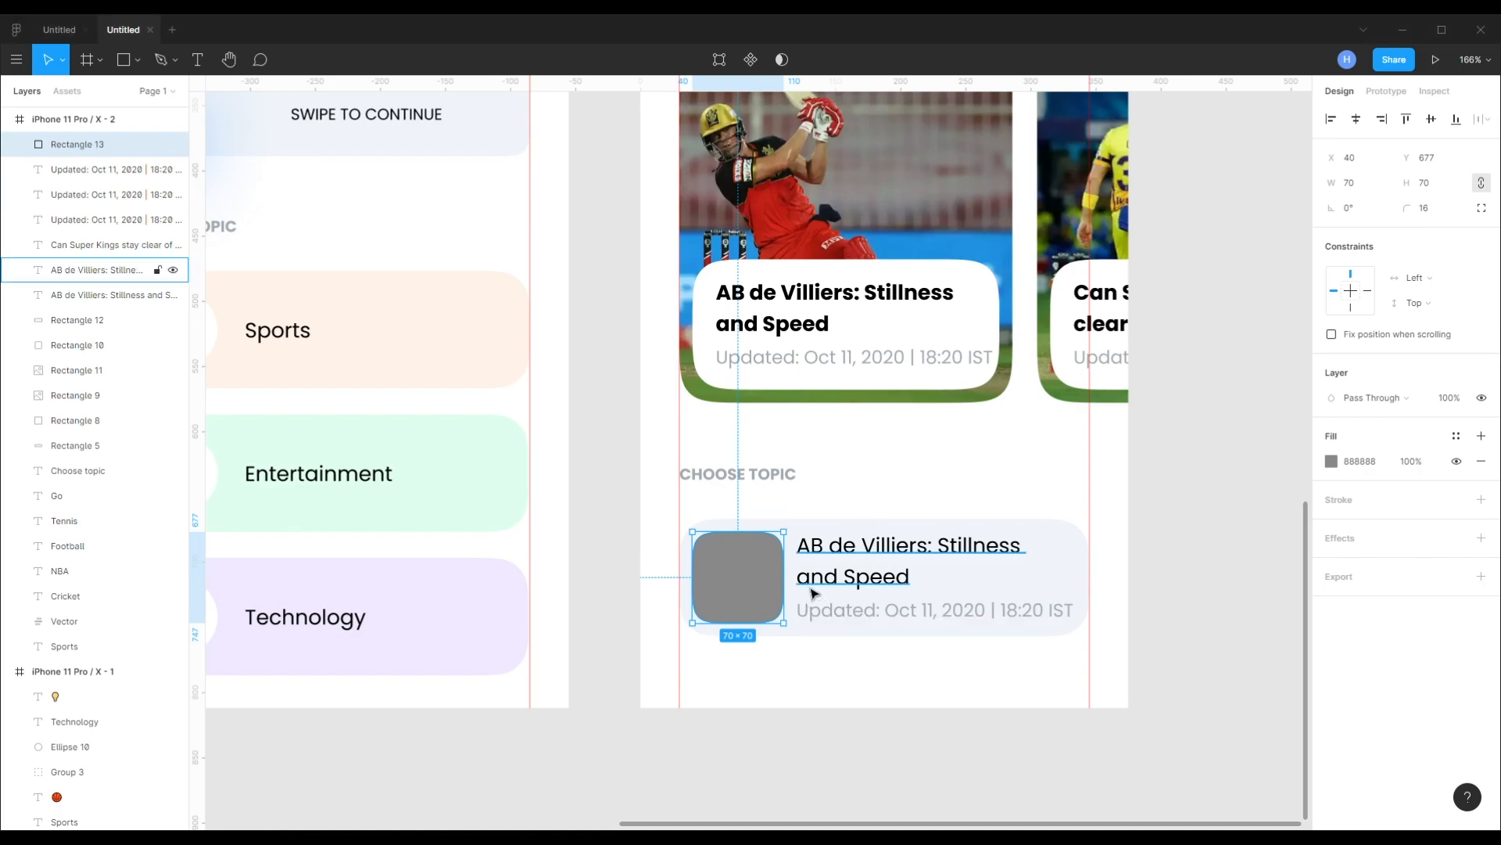
right_click(739, 578)
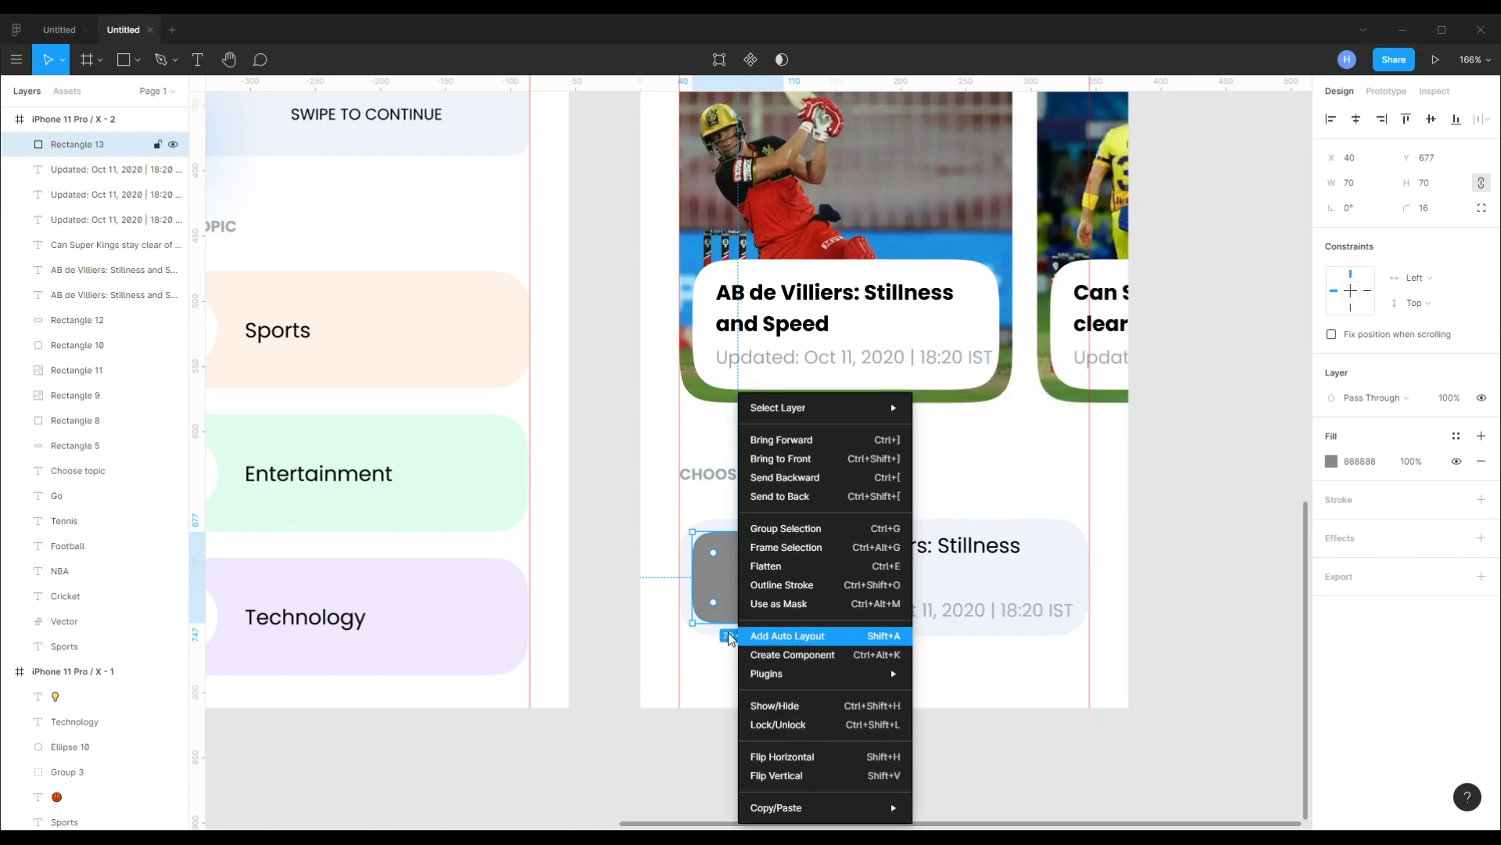
mouse_move(854, 815)
click(568, 700)
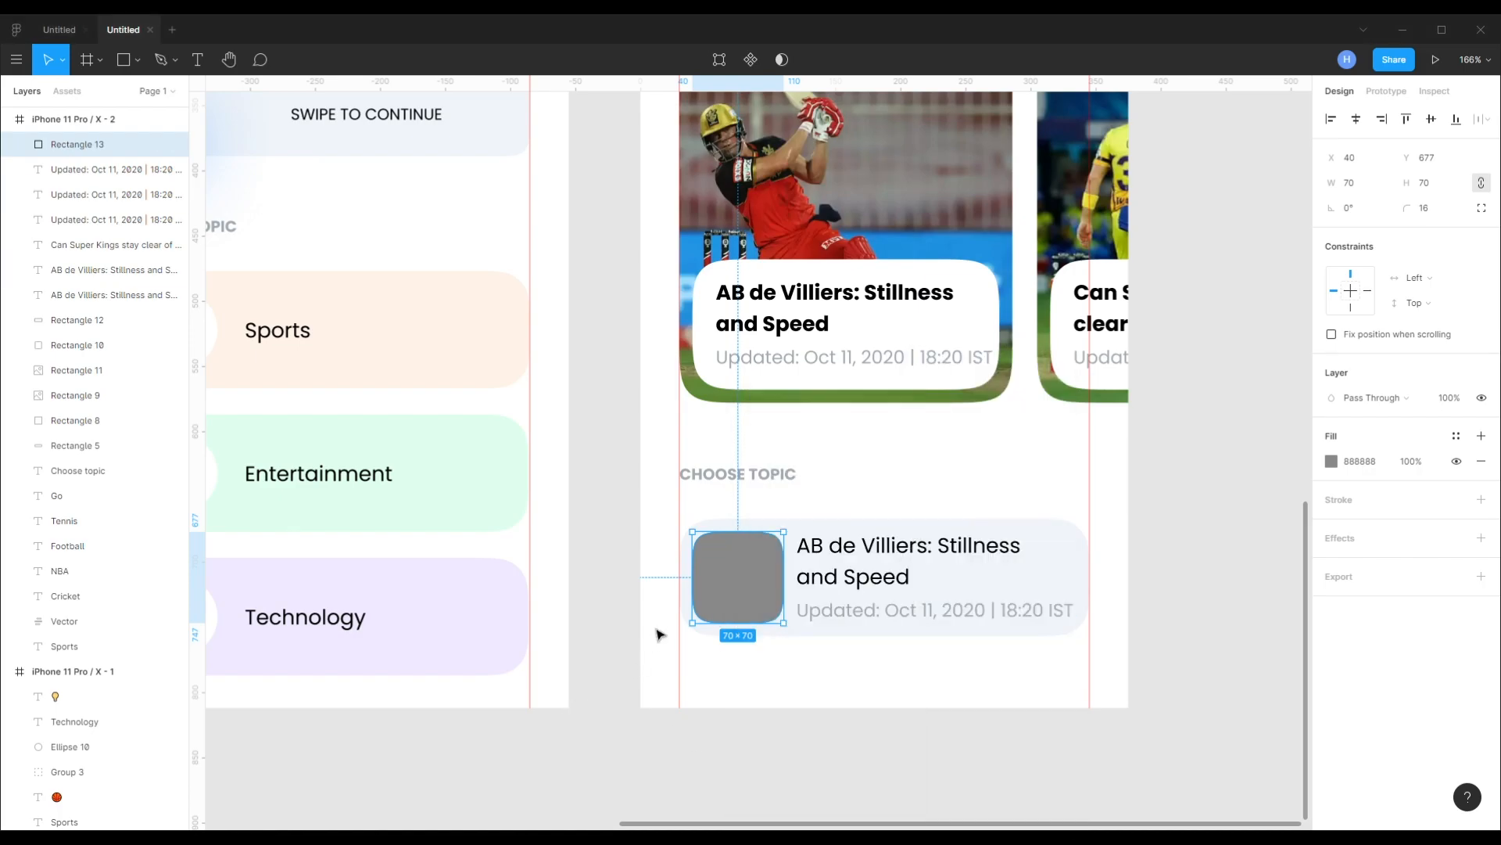
key(ctrl+v)
- Replace the pale blue card's headline with "Australia's Test all-rounder paradox" and its update line with "by Cricbuzz"
click(841, 556)
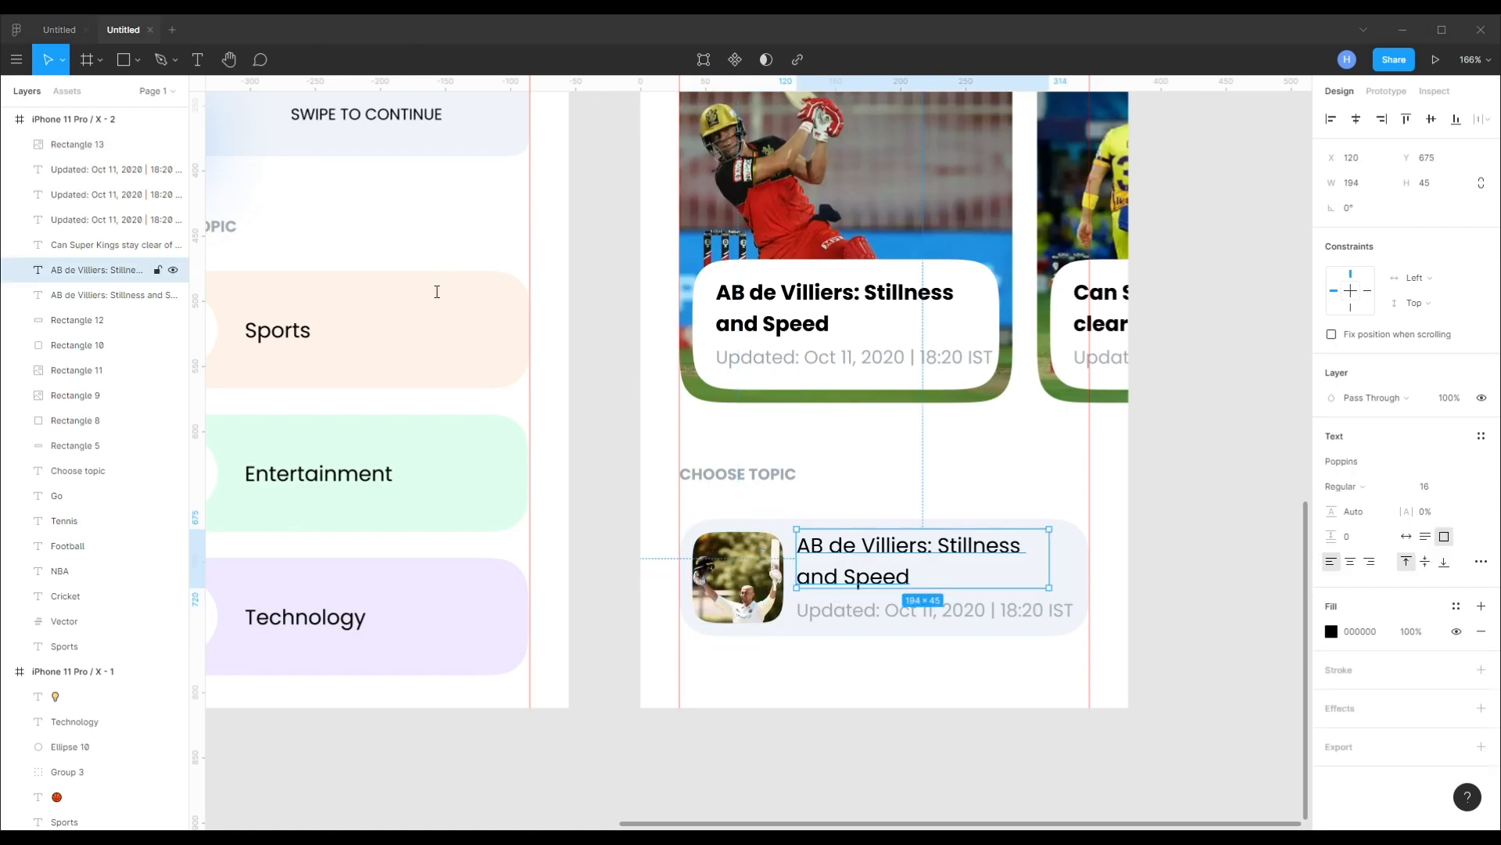
double_click(817, 574)
key(ctrl+v)
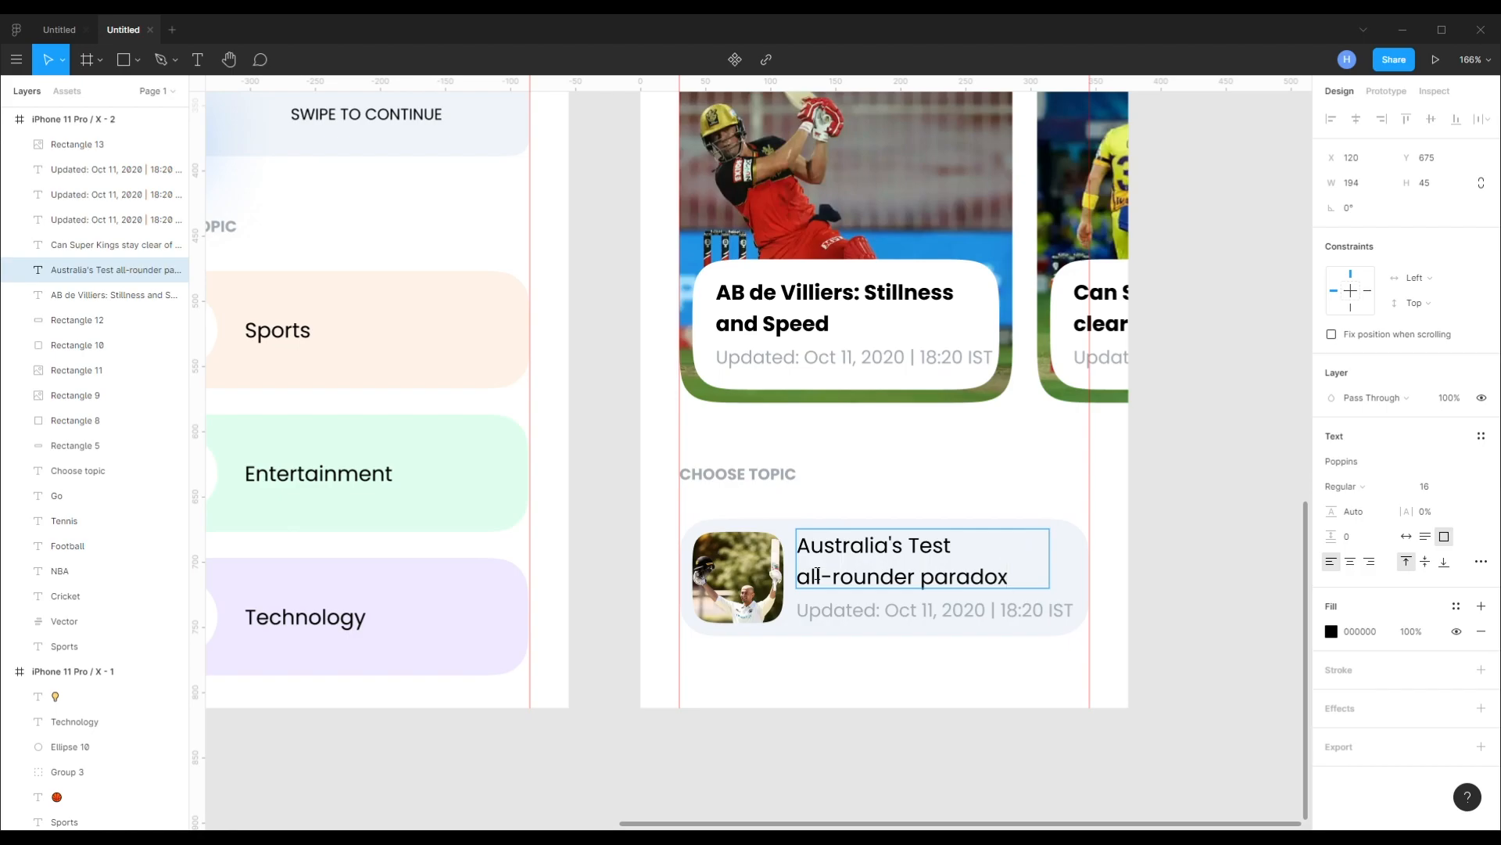
click(827, 622)
double_click(831, 620)
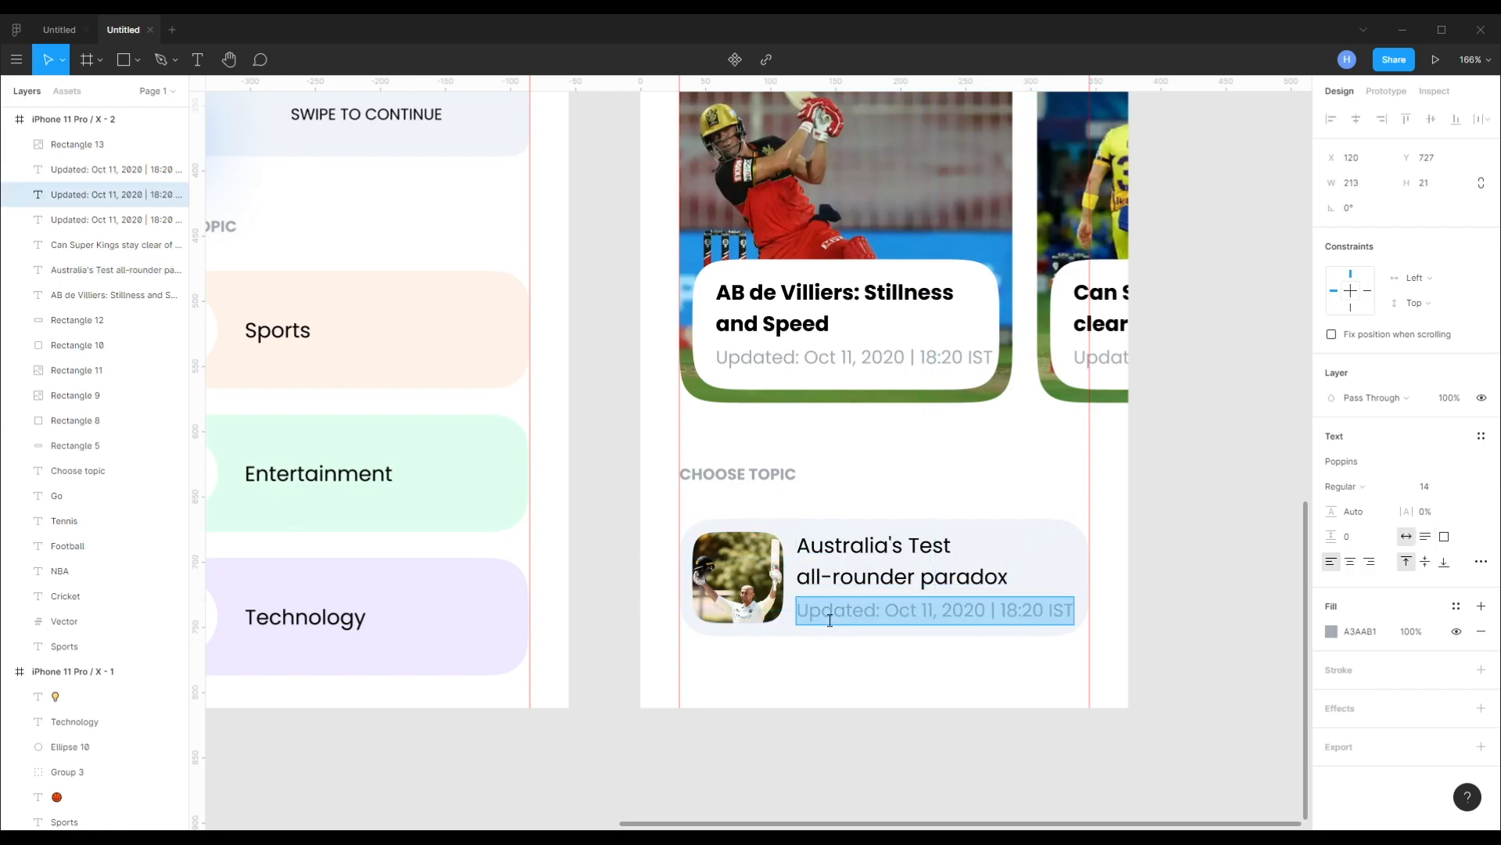
text(by Cric)
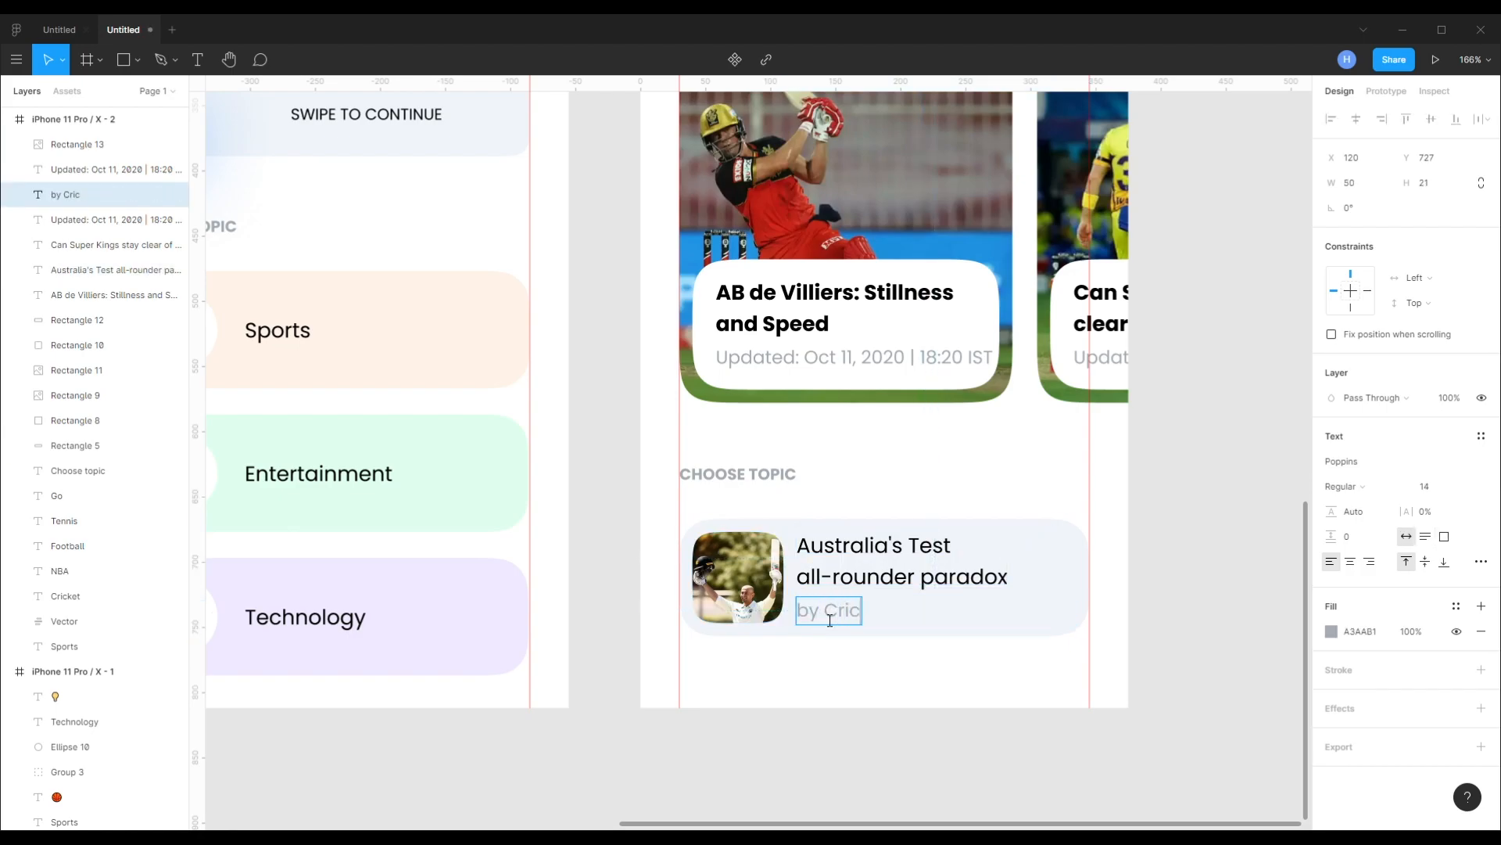
text(buzz)
- Group the pale blue card with its thumbnail and texts, and duplicate the group directly below at Y 777
drag(1213, 652, 693, 503)
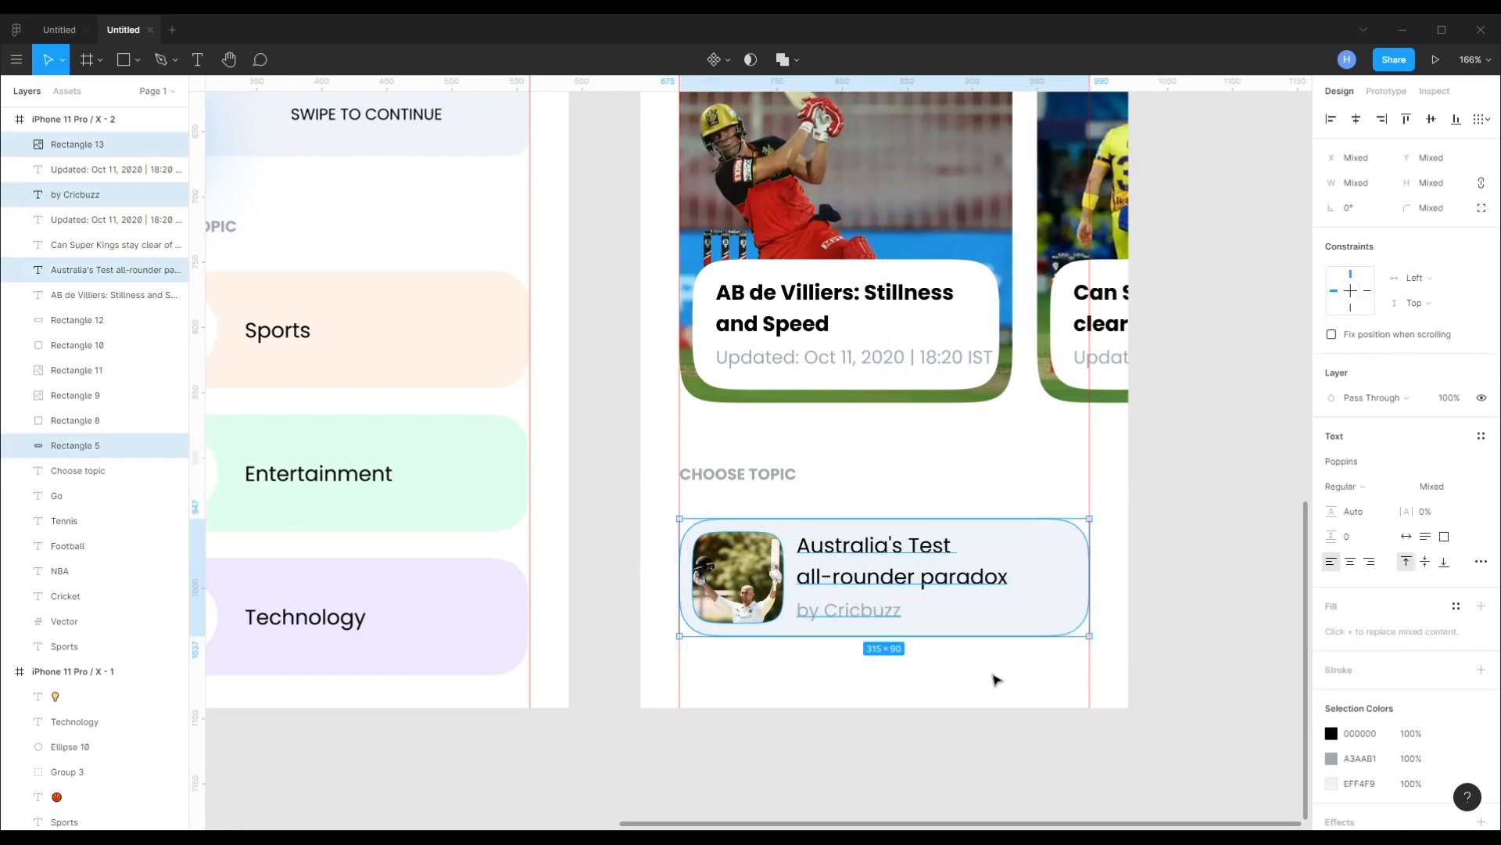
key(ctrl+g)
drag(772, 558, 772, 699)
scroll(770, 696, down, 3)
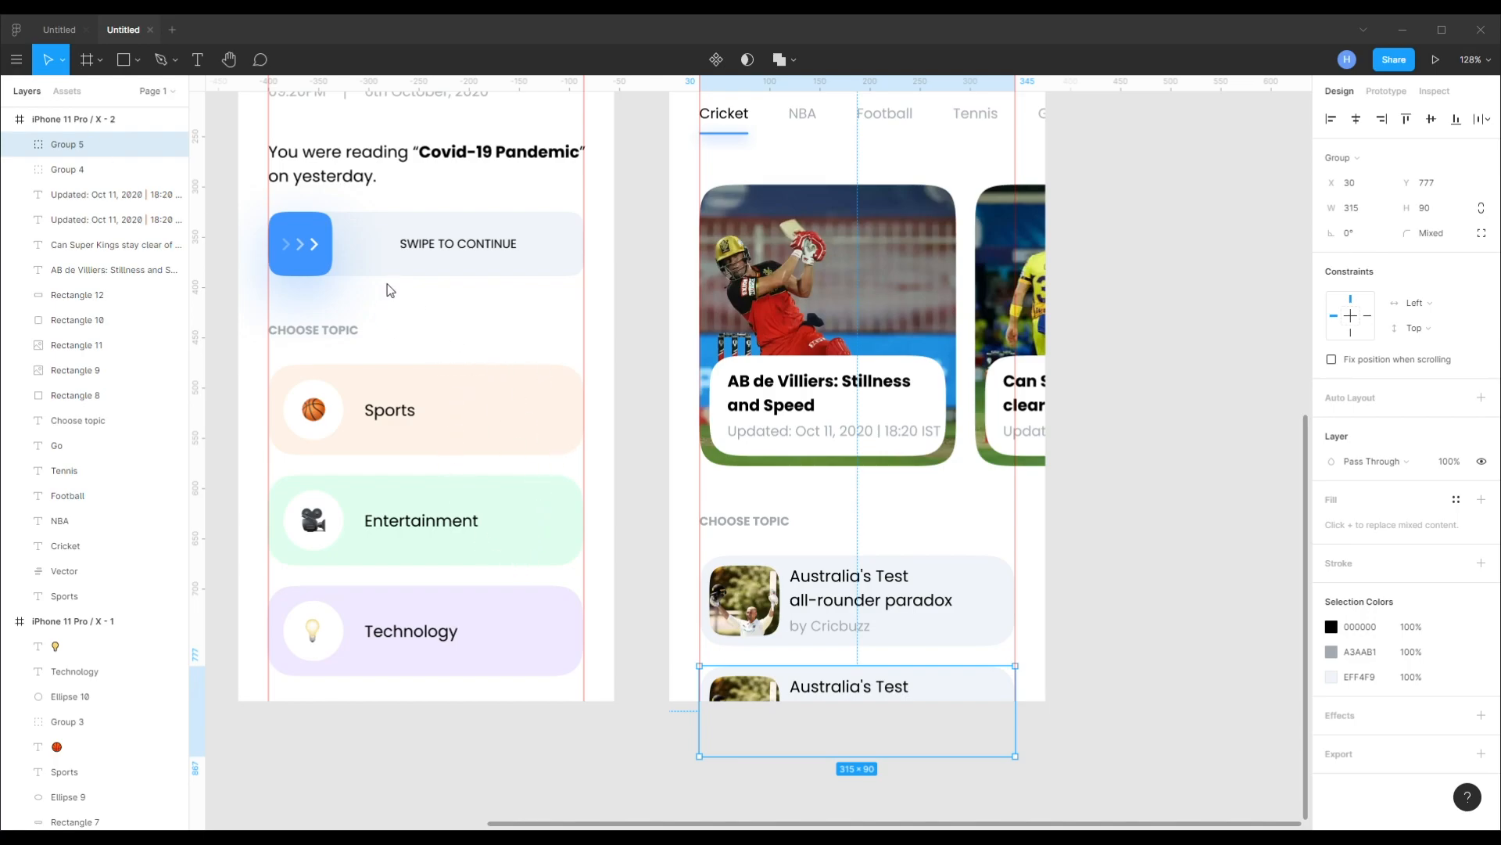
- Replace the second card's thumbnail with a different cricket photo and its headline with the one beginning "Neser hundred puts"
double_click(749, 693)
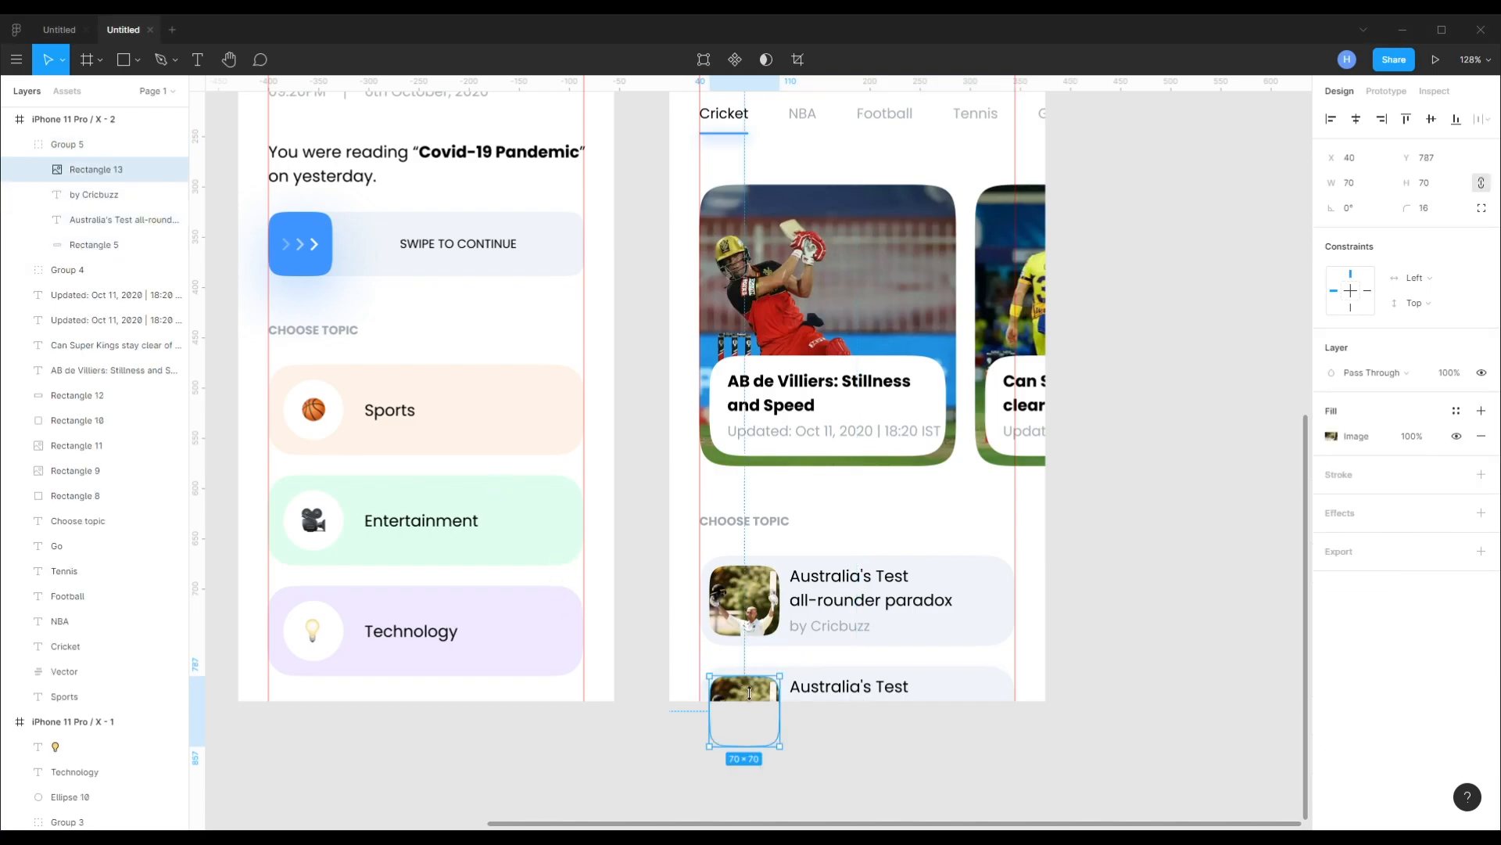
click(828, 697)
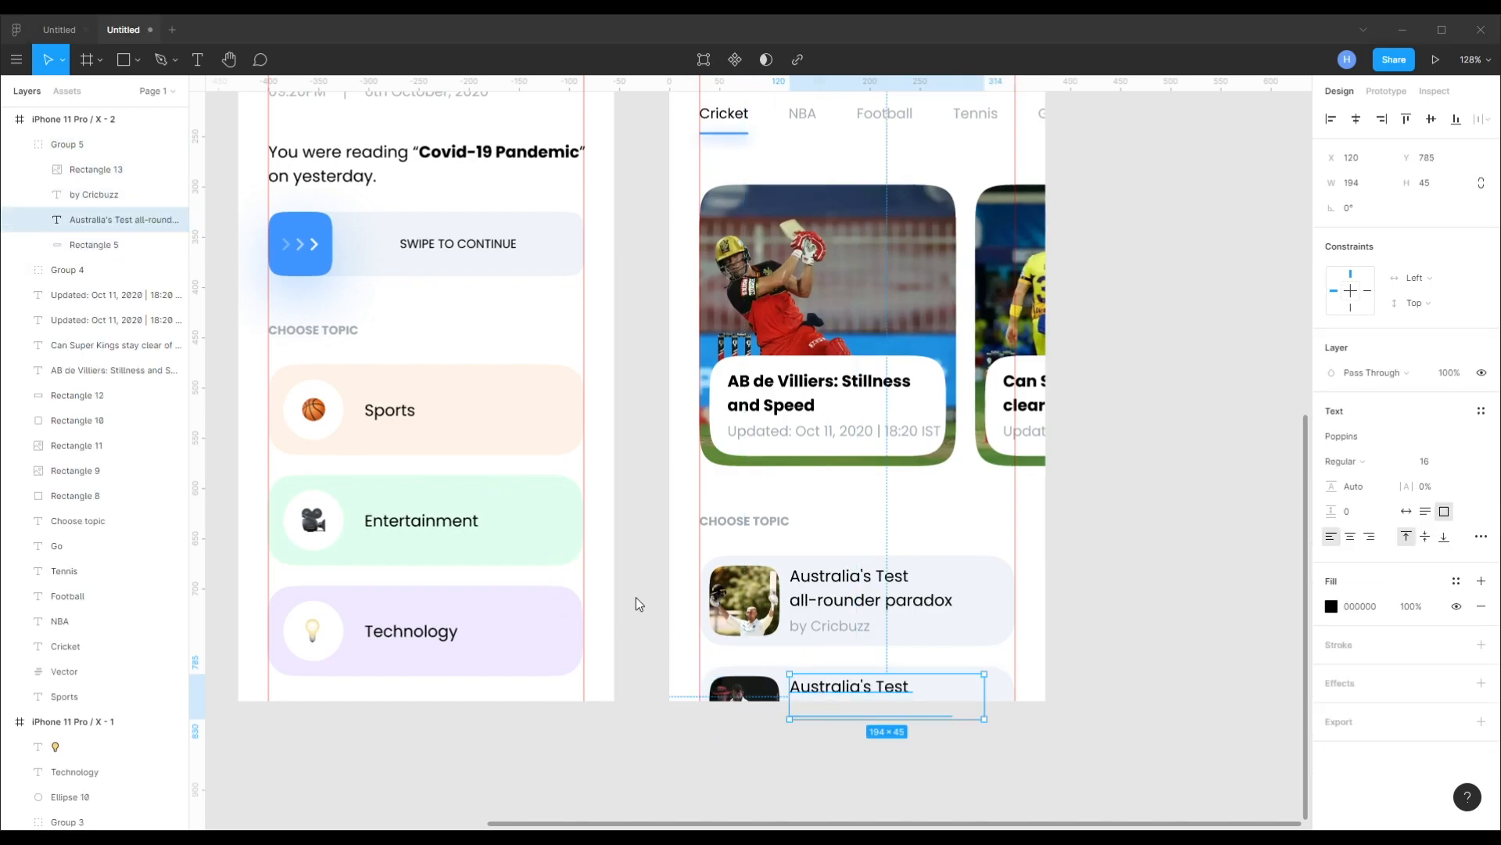
double_click(851, 692)
key(ctrl+v)
click(1205, 669)
- Copy the black back-arrow icon from the icon and colour swatch frame, Frame 2
drag(786, 485, 780, 620)
scroll(780, 620, down, 1)
drag(743, 292, 787, 597)
drag(711, 465, 1114, 723)
click(500, 356)
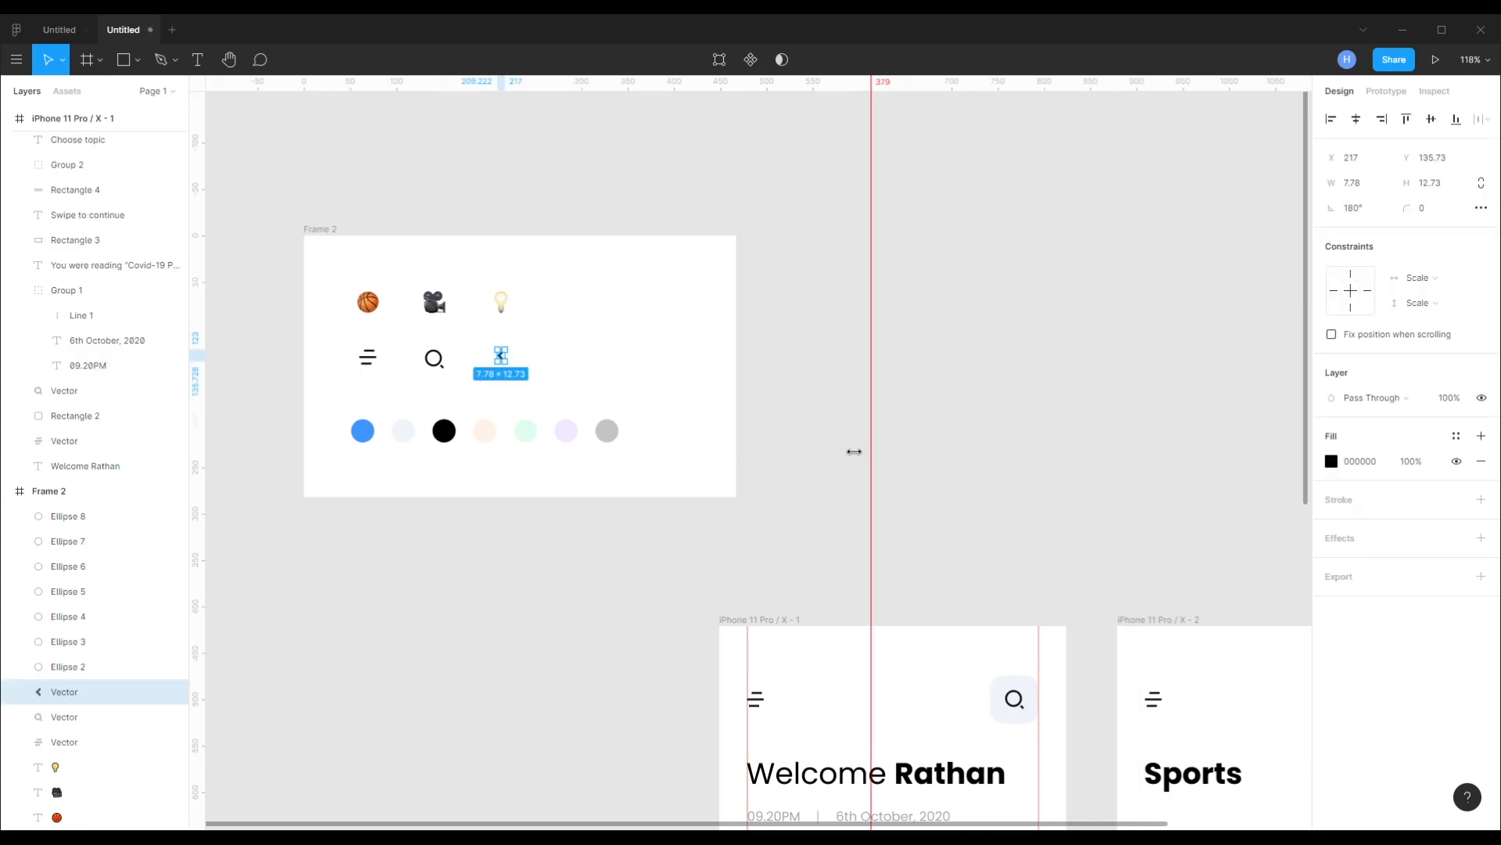
- Paste the back arrow onto the Sports screen's left margin guide above the title and delete the menu icon there
click(1180, 597)
drag(1181, 597, 718, 439)
scroll(673, 425, up, 5)
scroll(688, 426, up, 5)
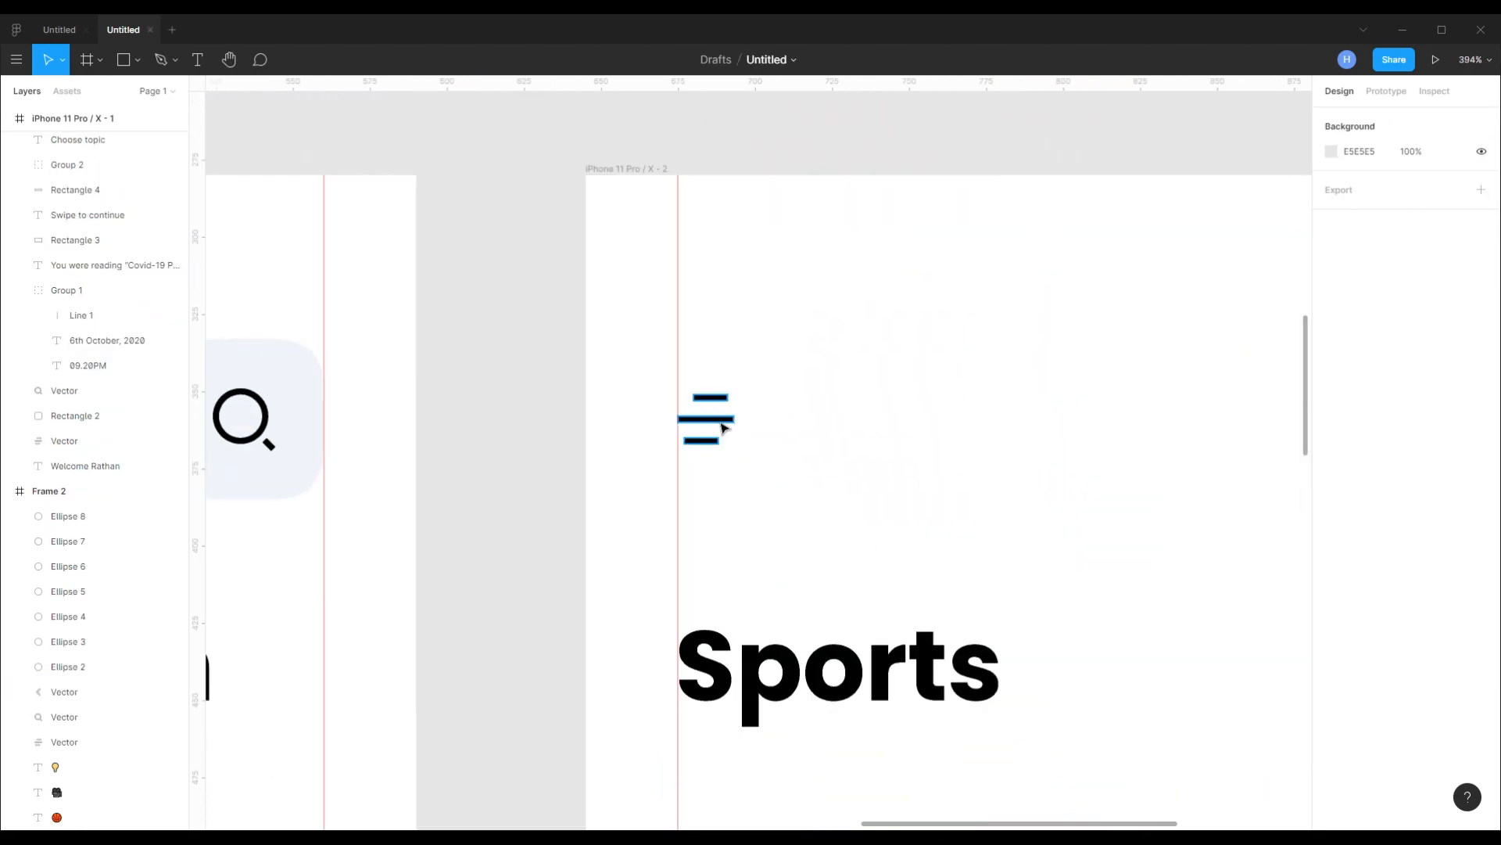
click(724, 427)
key(ctrl+v)
drag(1242, 579, 696, 430)
click(711, 429)
key(Delete)
scroll(694, 429, down, 5)
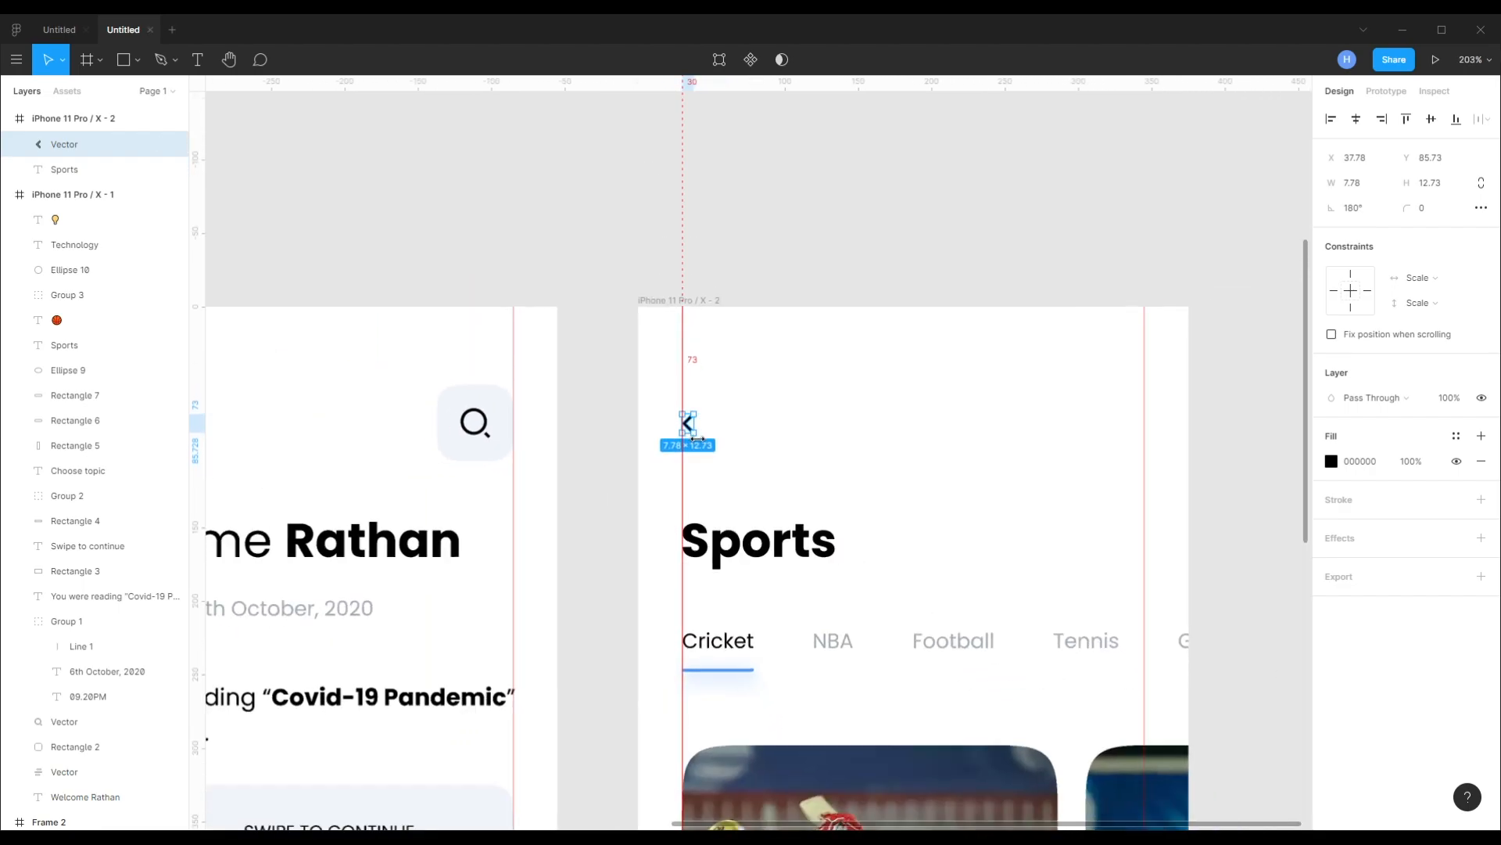
scroll(696, 438, down, 4)
click(814, 478)
drag(814, 481, 877, 276)
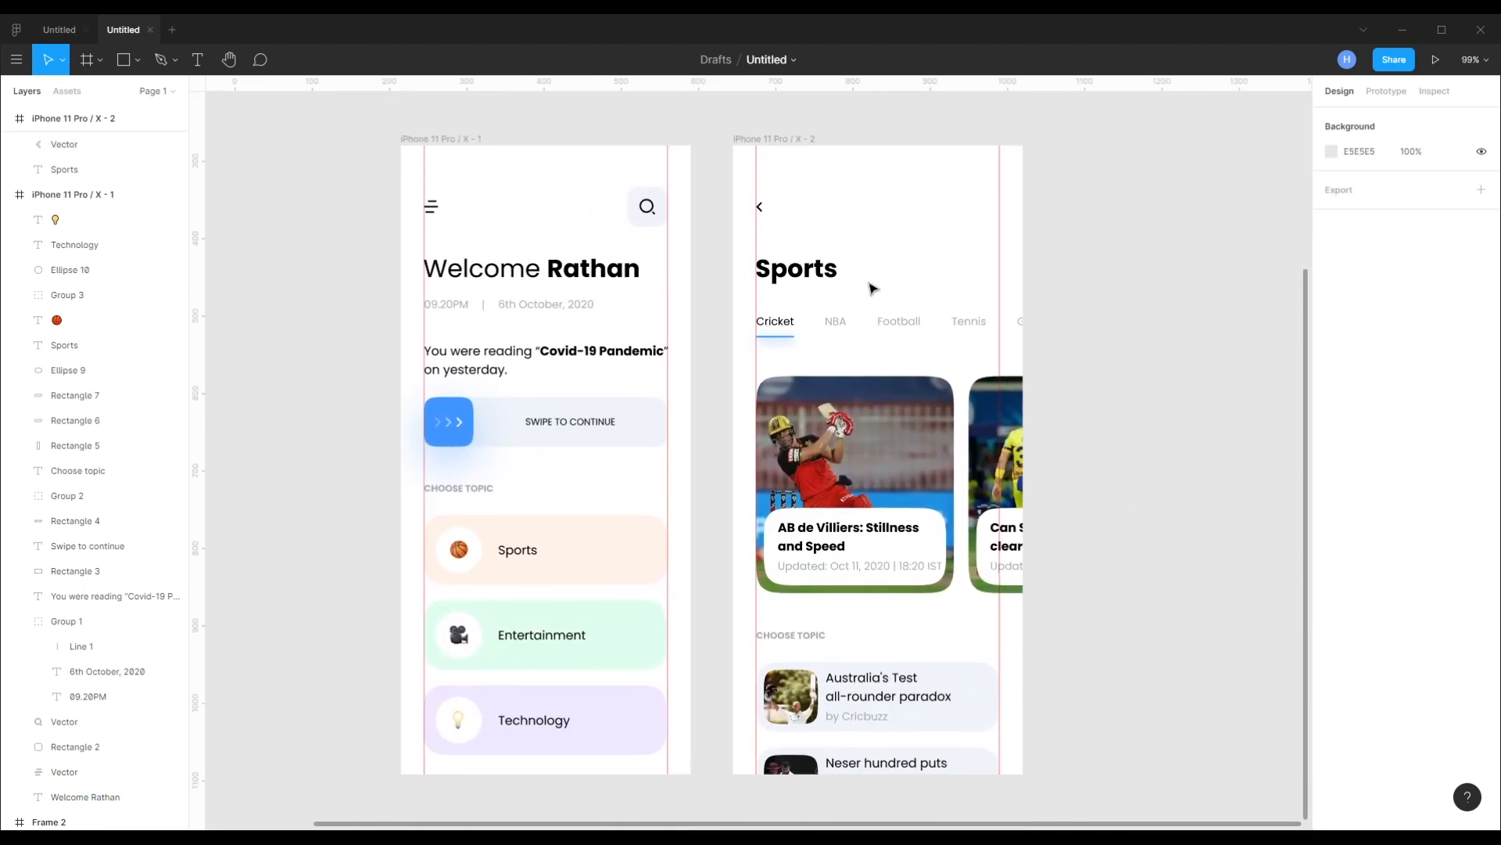
scroll(876, 277, down, 1)
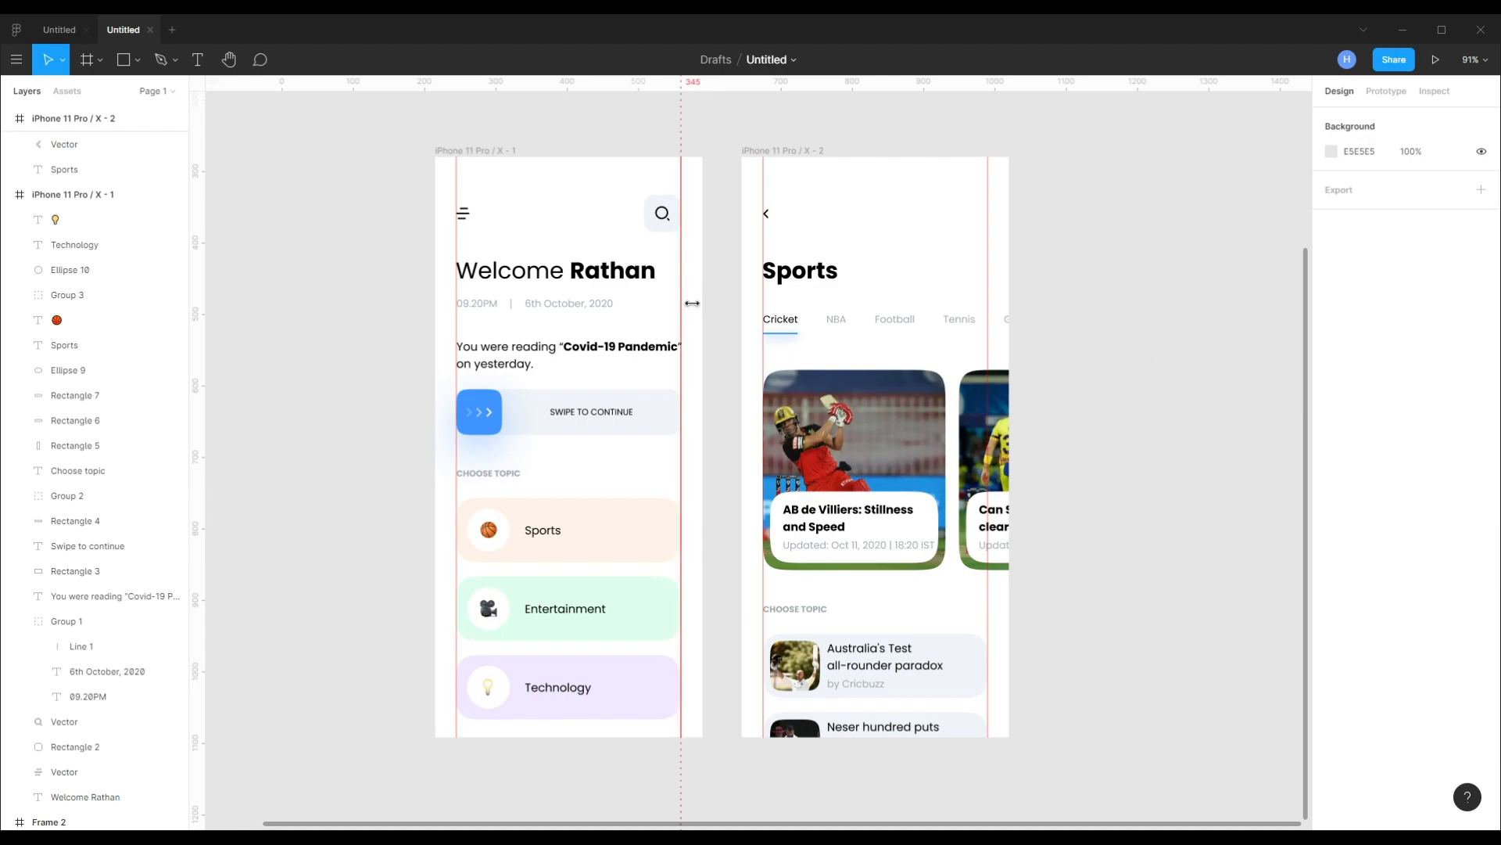
scroll(692, 303, down, 1)
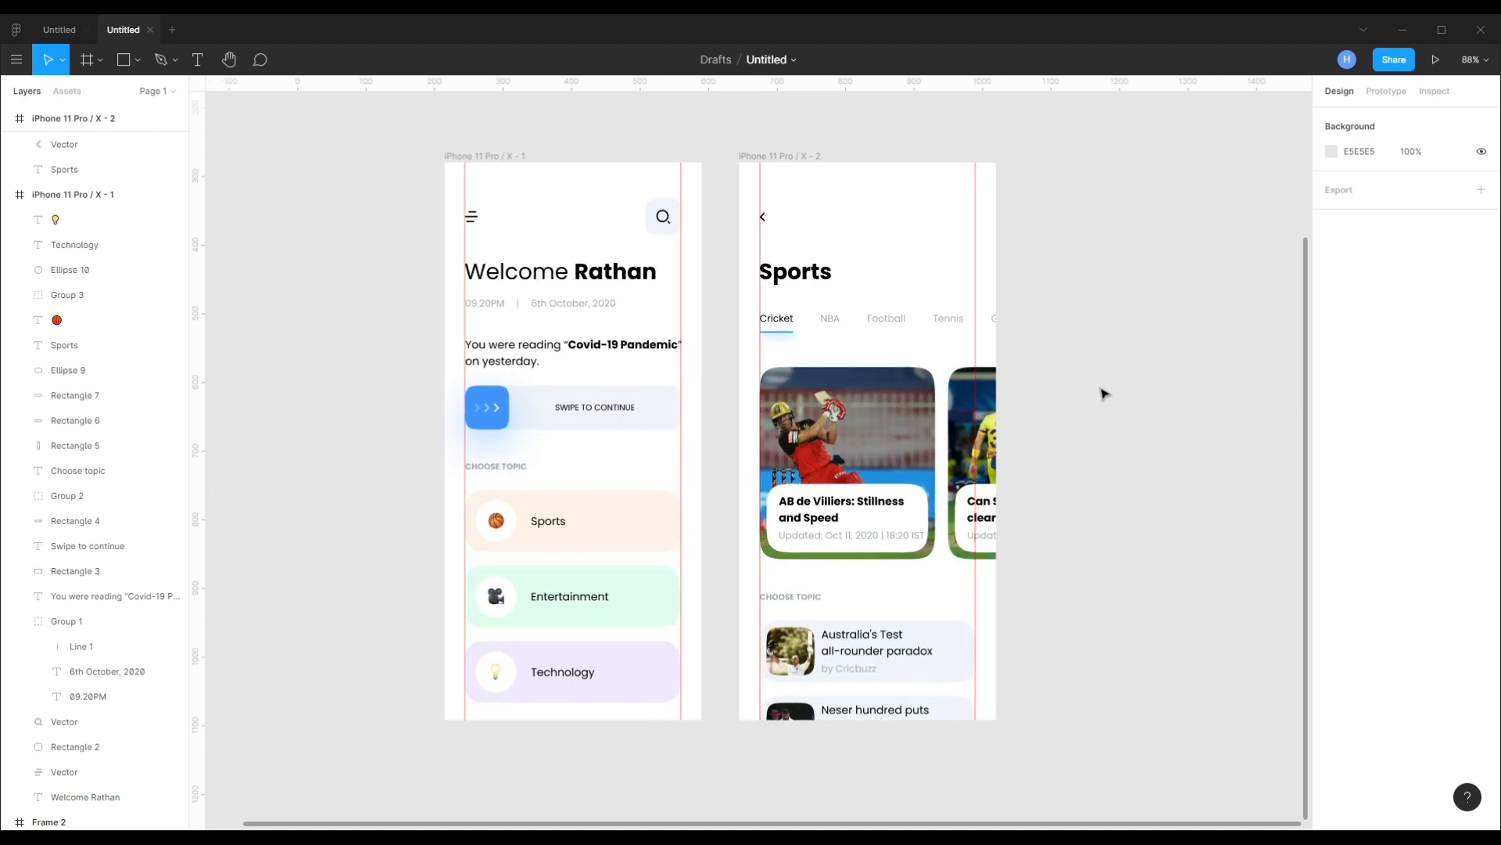
drag(675, 259, 678, 272)
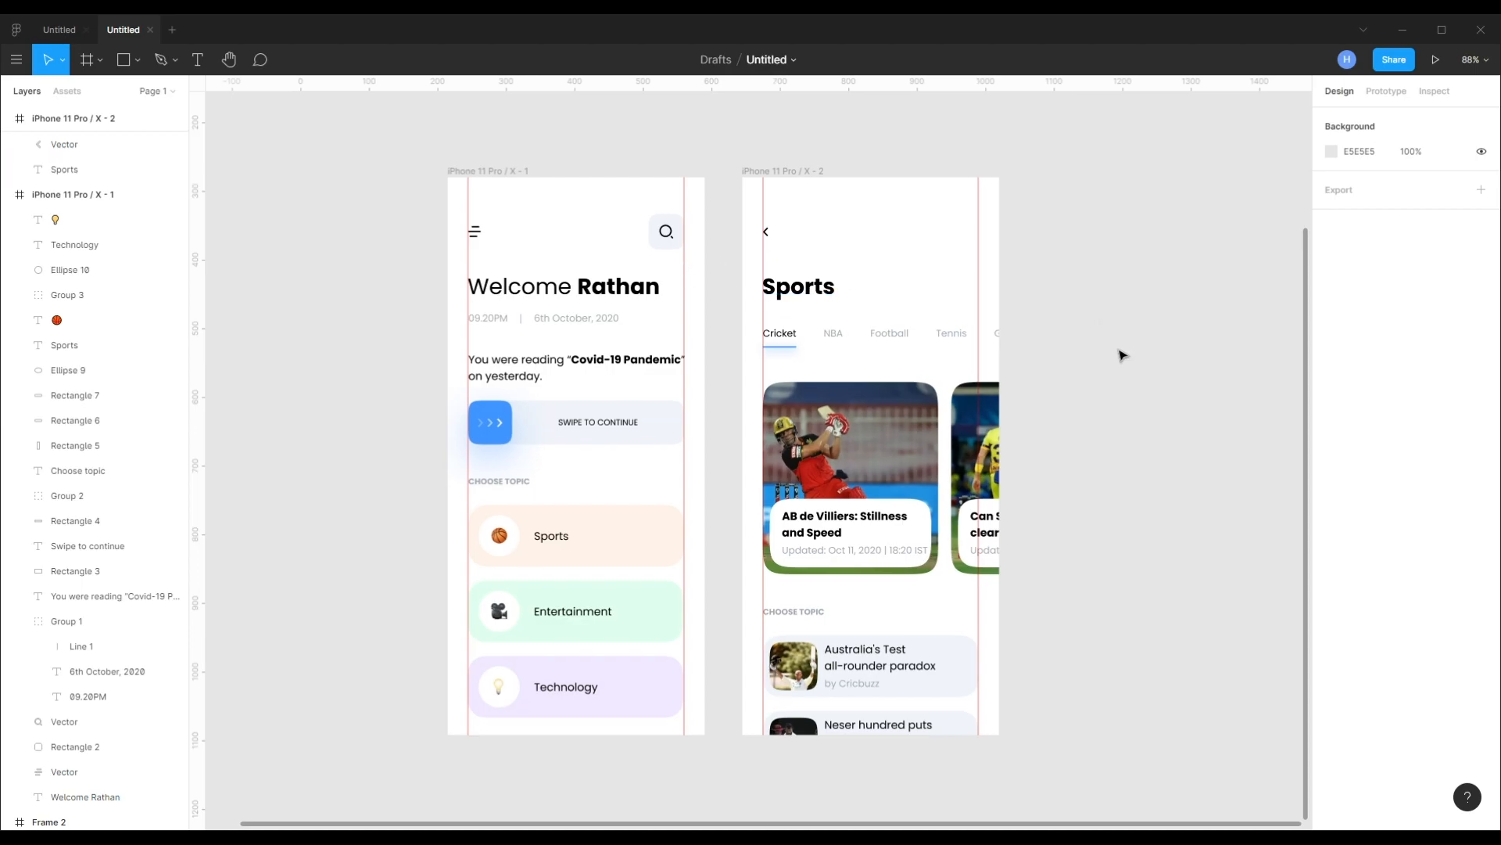